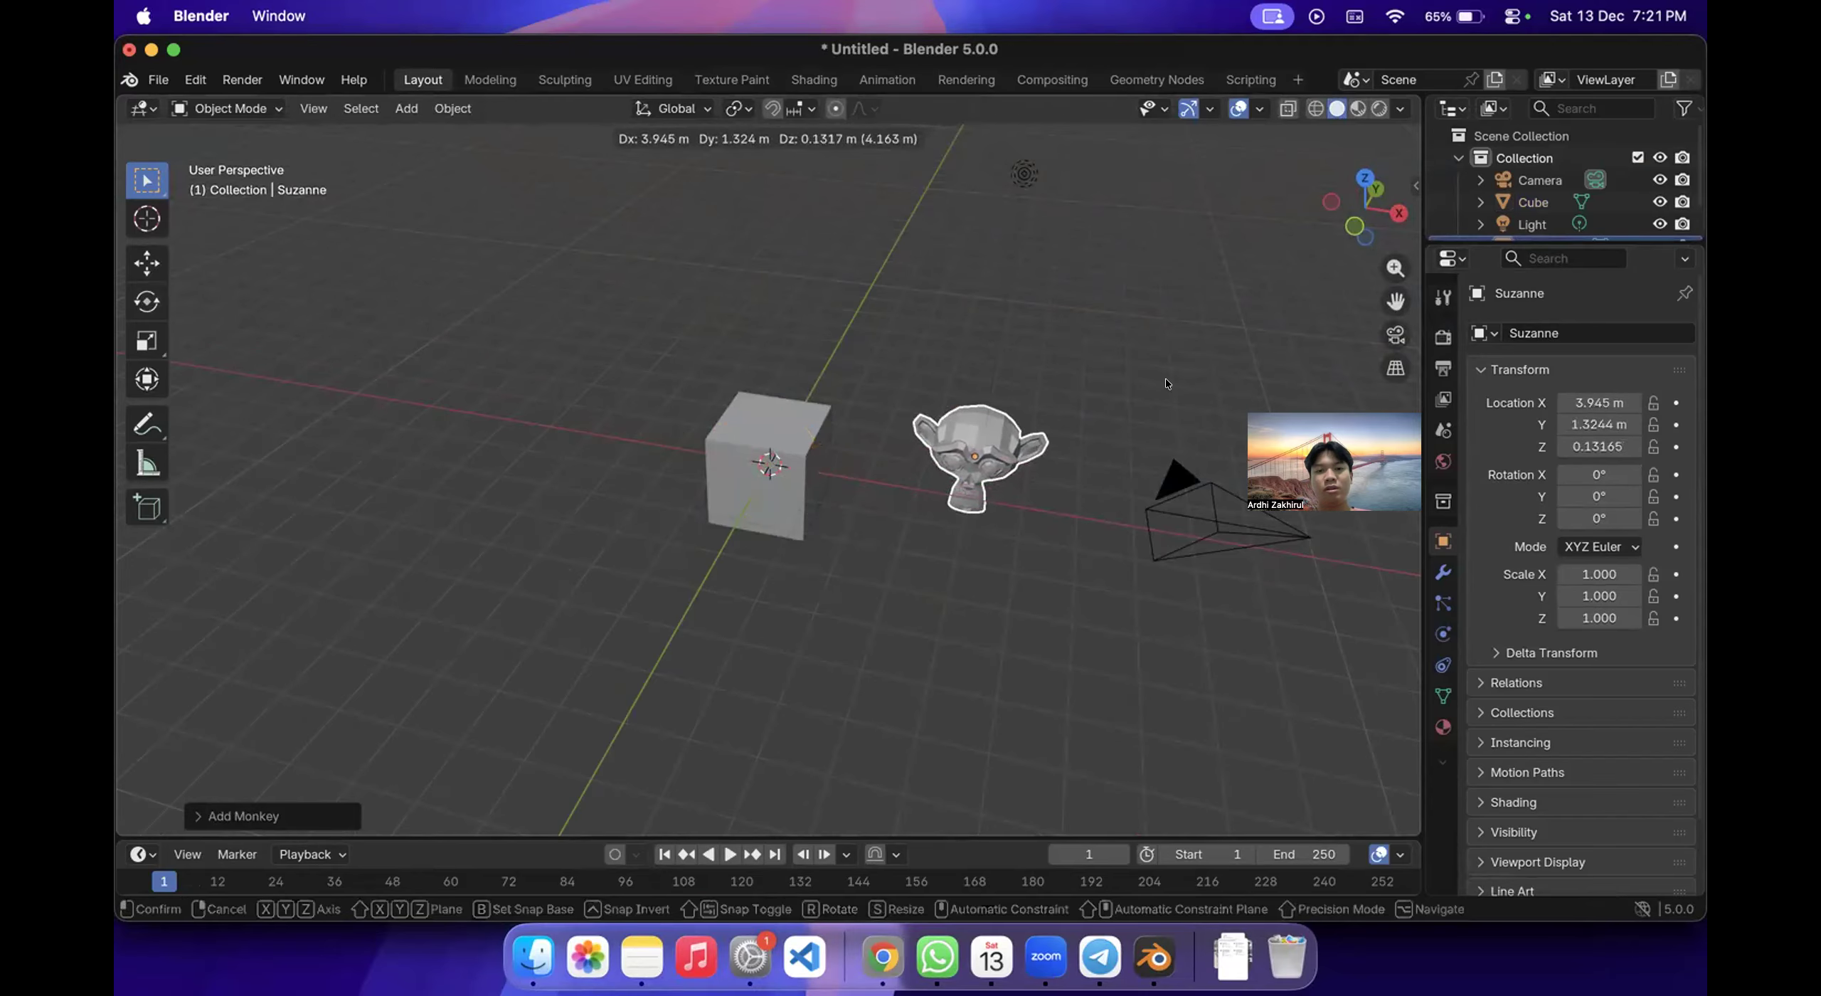
Delete the default cube from the scene.
{"action": "scroll", "coordinate": [1071, 481], "scroll_direction": "right", "scroll_amount": 10}
{"action": "scroll", "coordinate": [1072, 481], "scroll_direction": "right", "scroll_amount": 15}
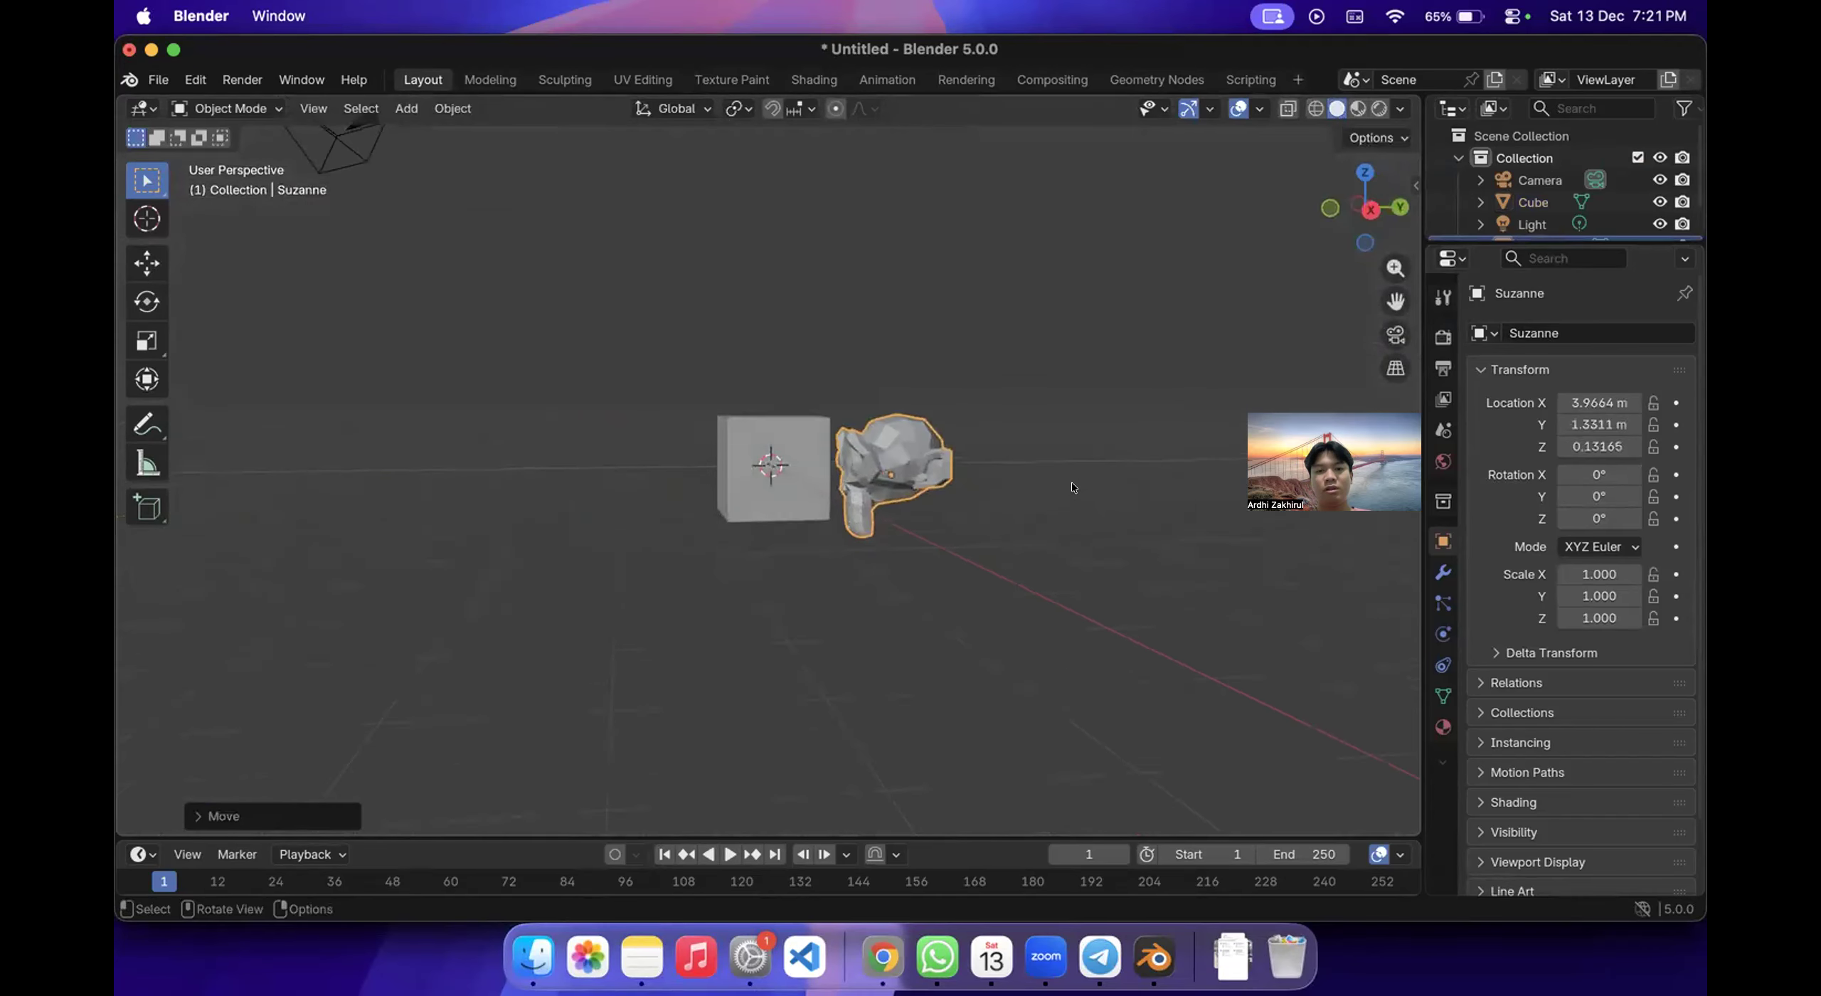
{"action": "scroll", "coordinate": [1072, 481], "scroll_direction": "right", "scroll_amount": 5}
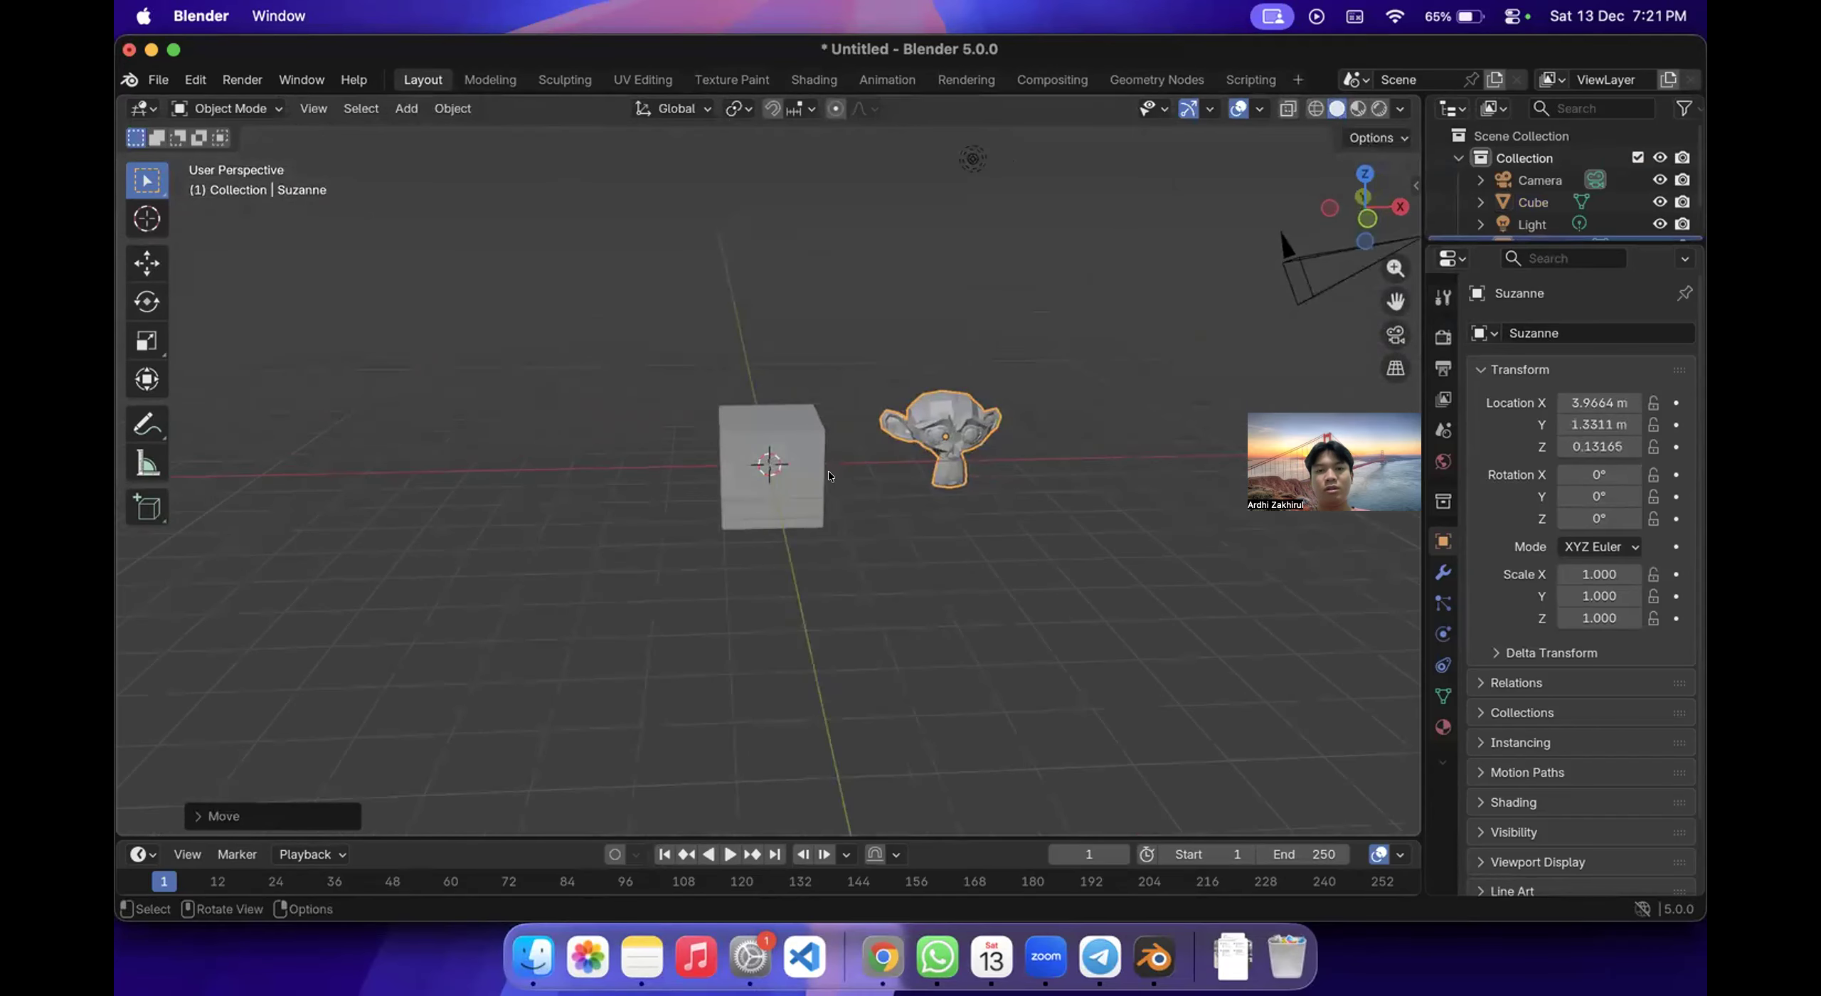
{"action": "left_click", "coordinate": [800, 471]}
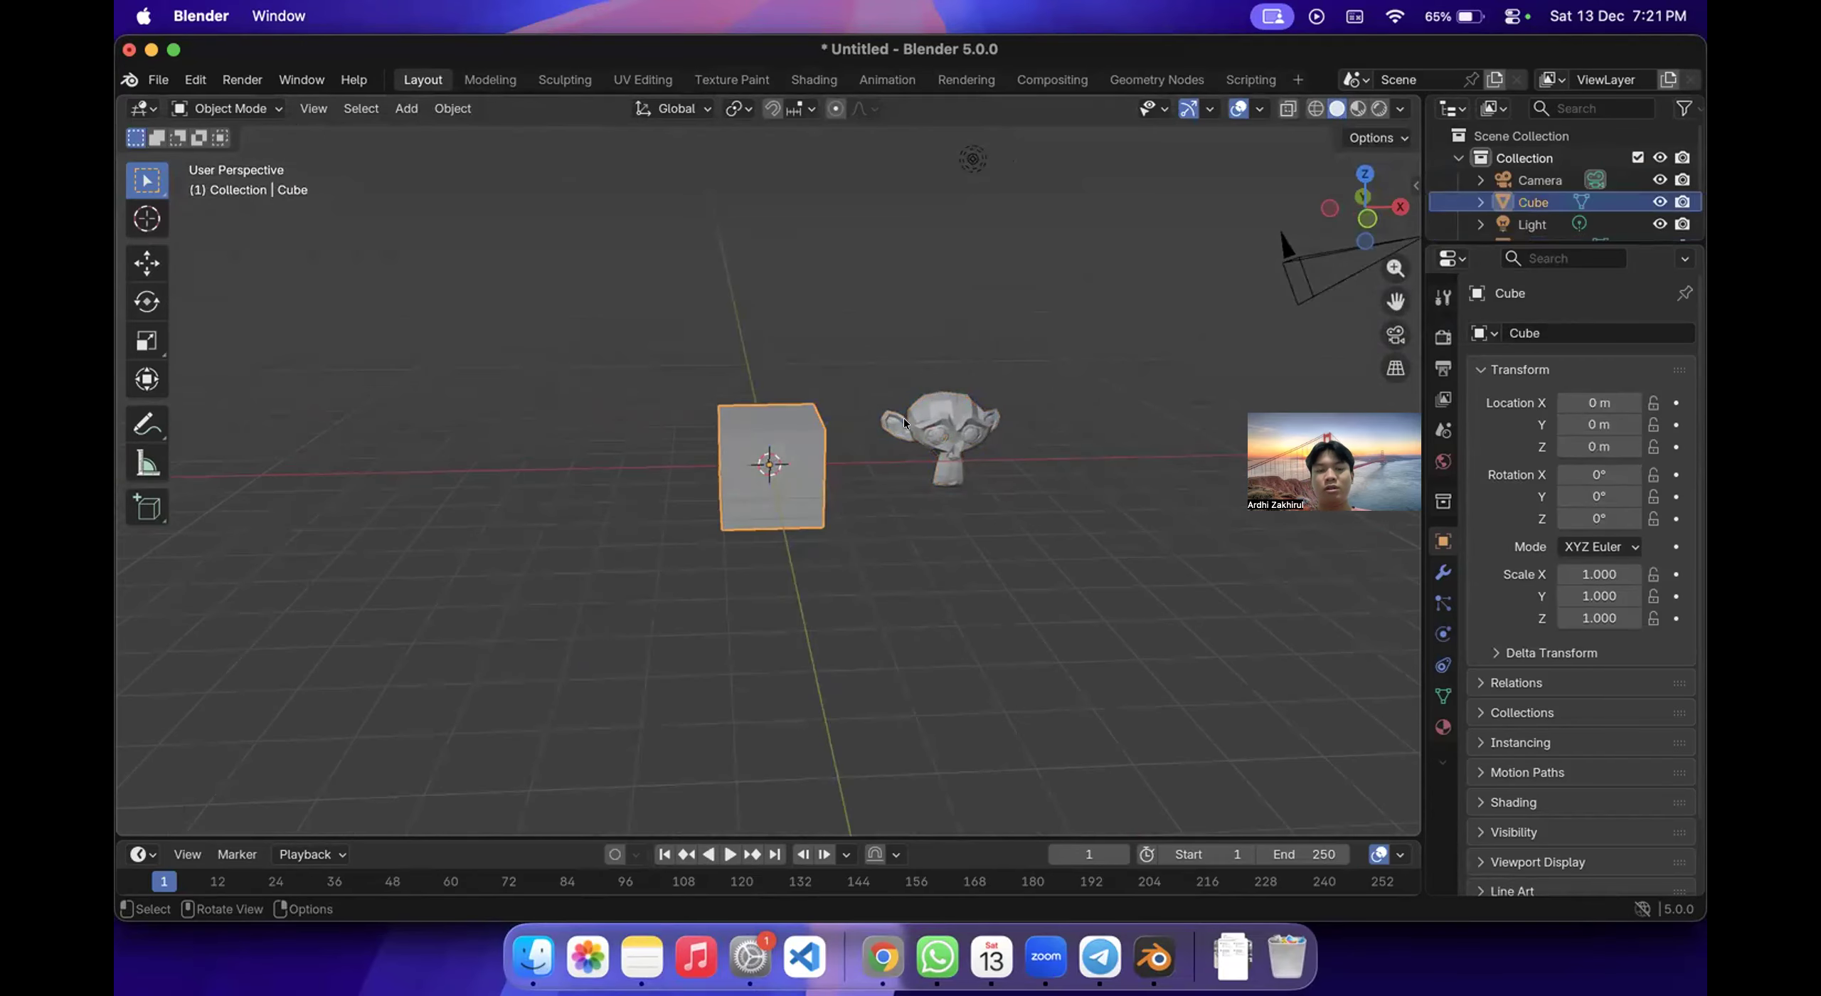
{"action": "right_click", "coordinate": [795, 441]}
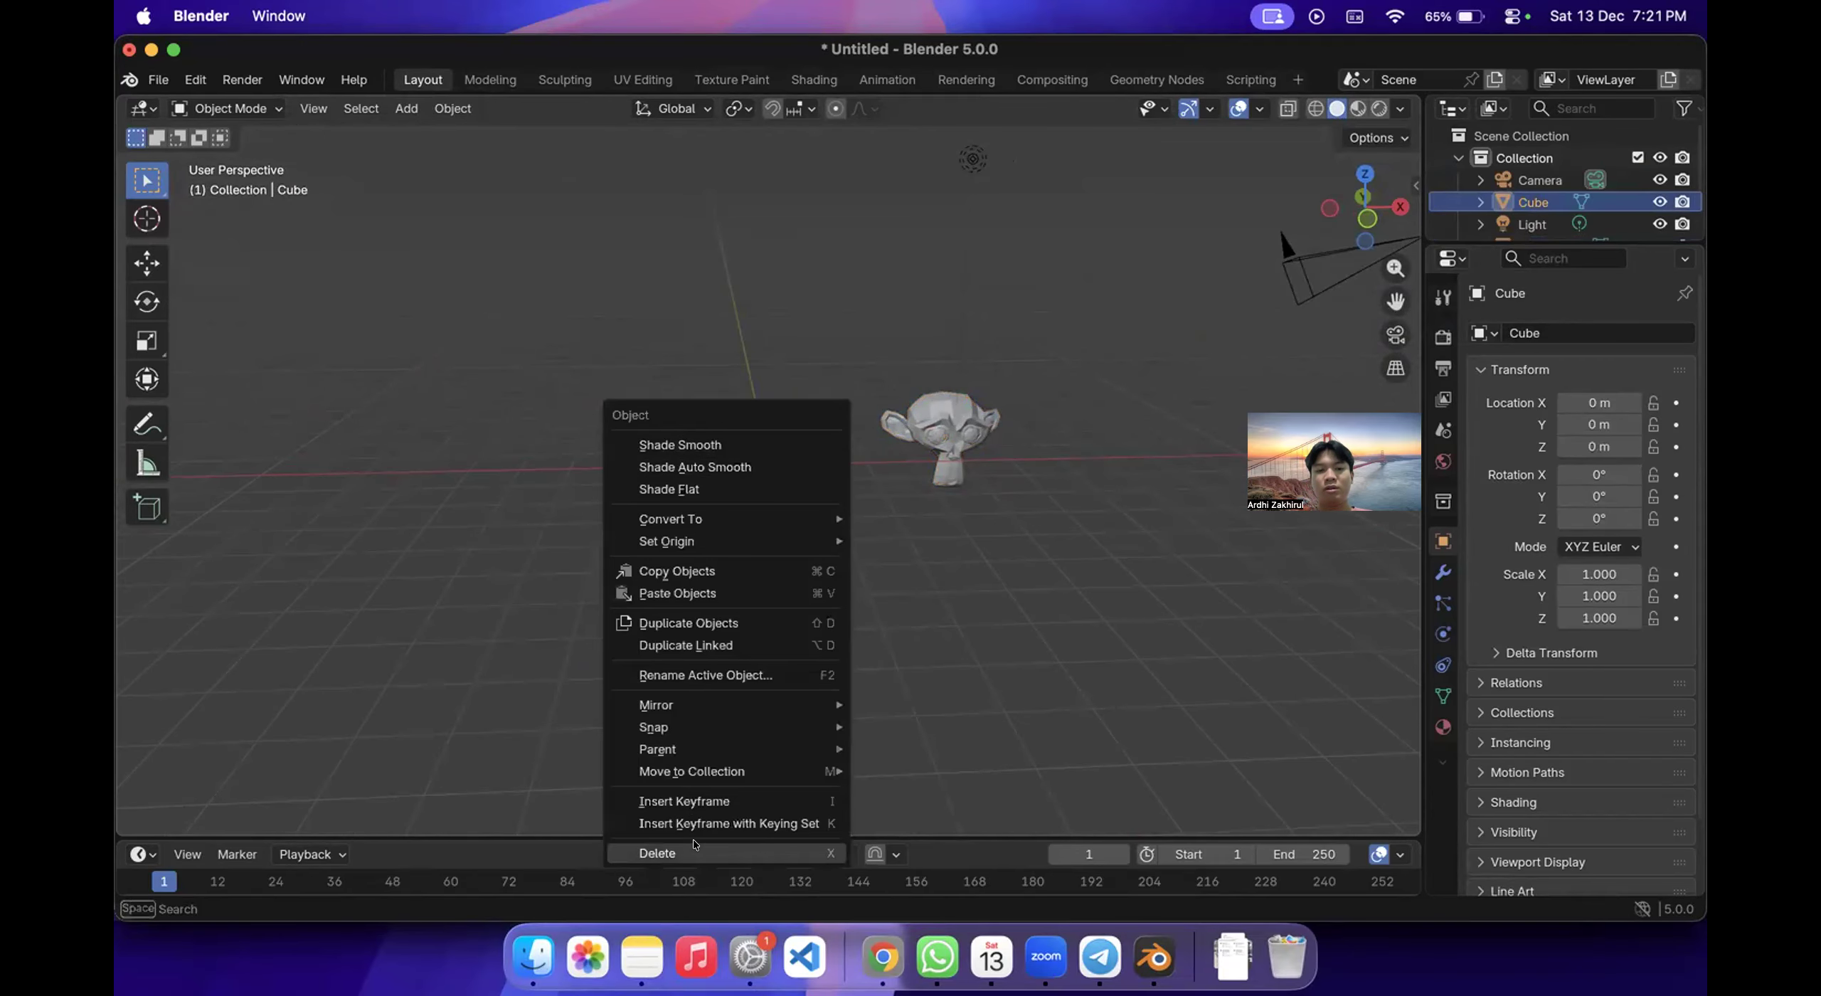
{"action": "left_click", "coordinate": [665, 851]}
Move the monkey head near the origin, at about X 0.39, Y 0.50, Z 0.33 m, and check it through the camera.
{"action": "left_click", "coordinate": [934, 434]}
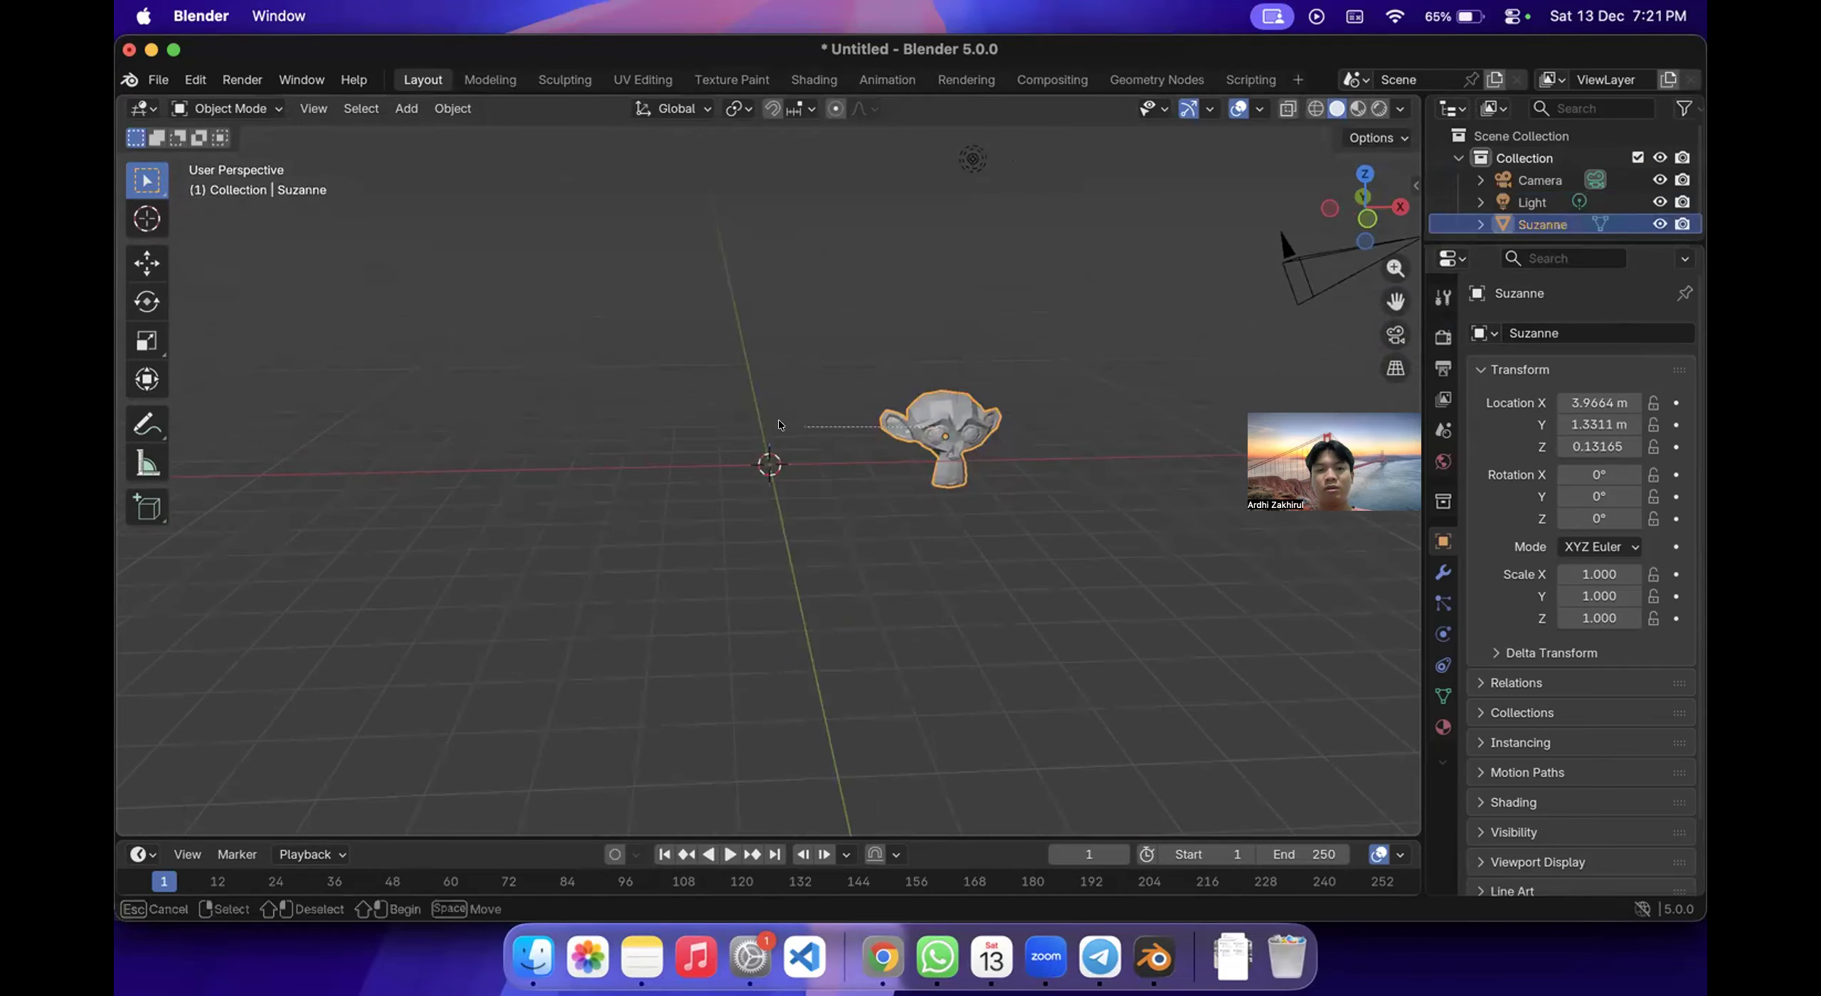
{"action": "key", "text": "g"}
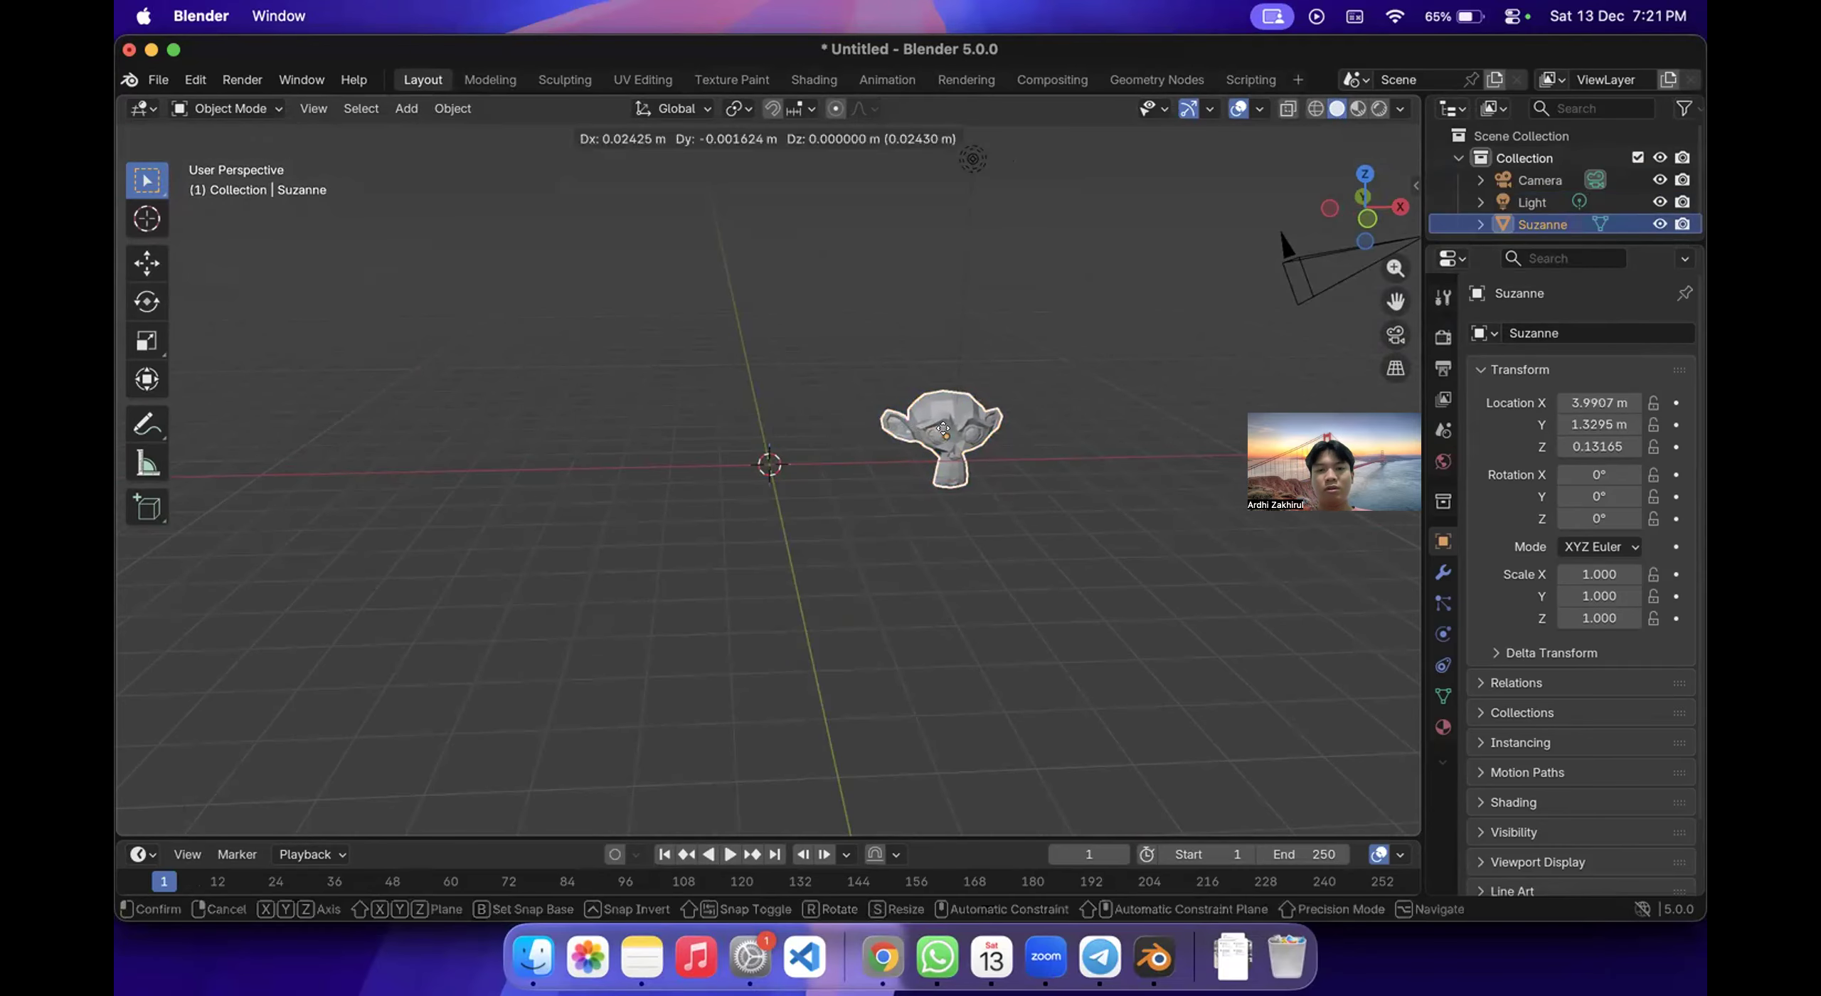
{"action": "left_click", "coordinate": [765, 458]}
{"action": "mouse_move", "coordinate": [765, 459]}
{"action": "middle_mouse_down"}
{"action": "mouse_move", "coordinate": [733, 461]}
{"action": "mouse_move", "coordinate": [755, 444]}
{"action": "middle_mouse_up"}
{"action": "key", "text": "g"}
{"action": "left_click", "coordinate": [754, 444]}
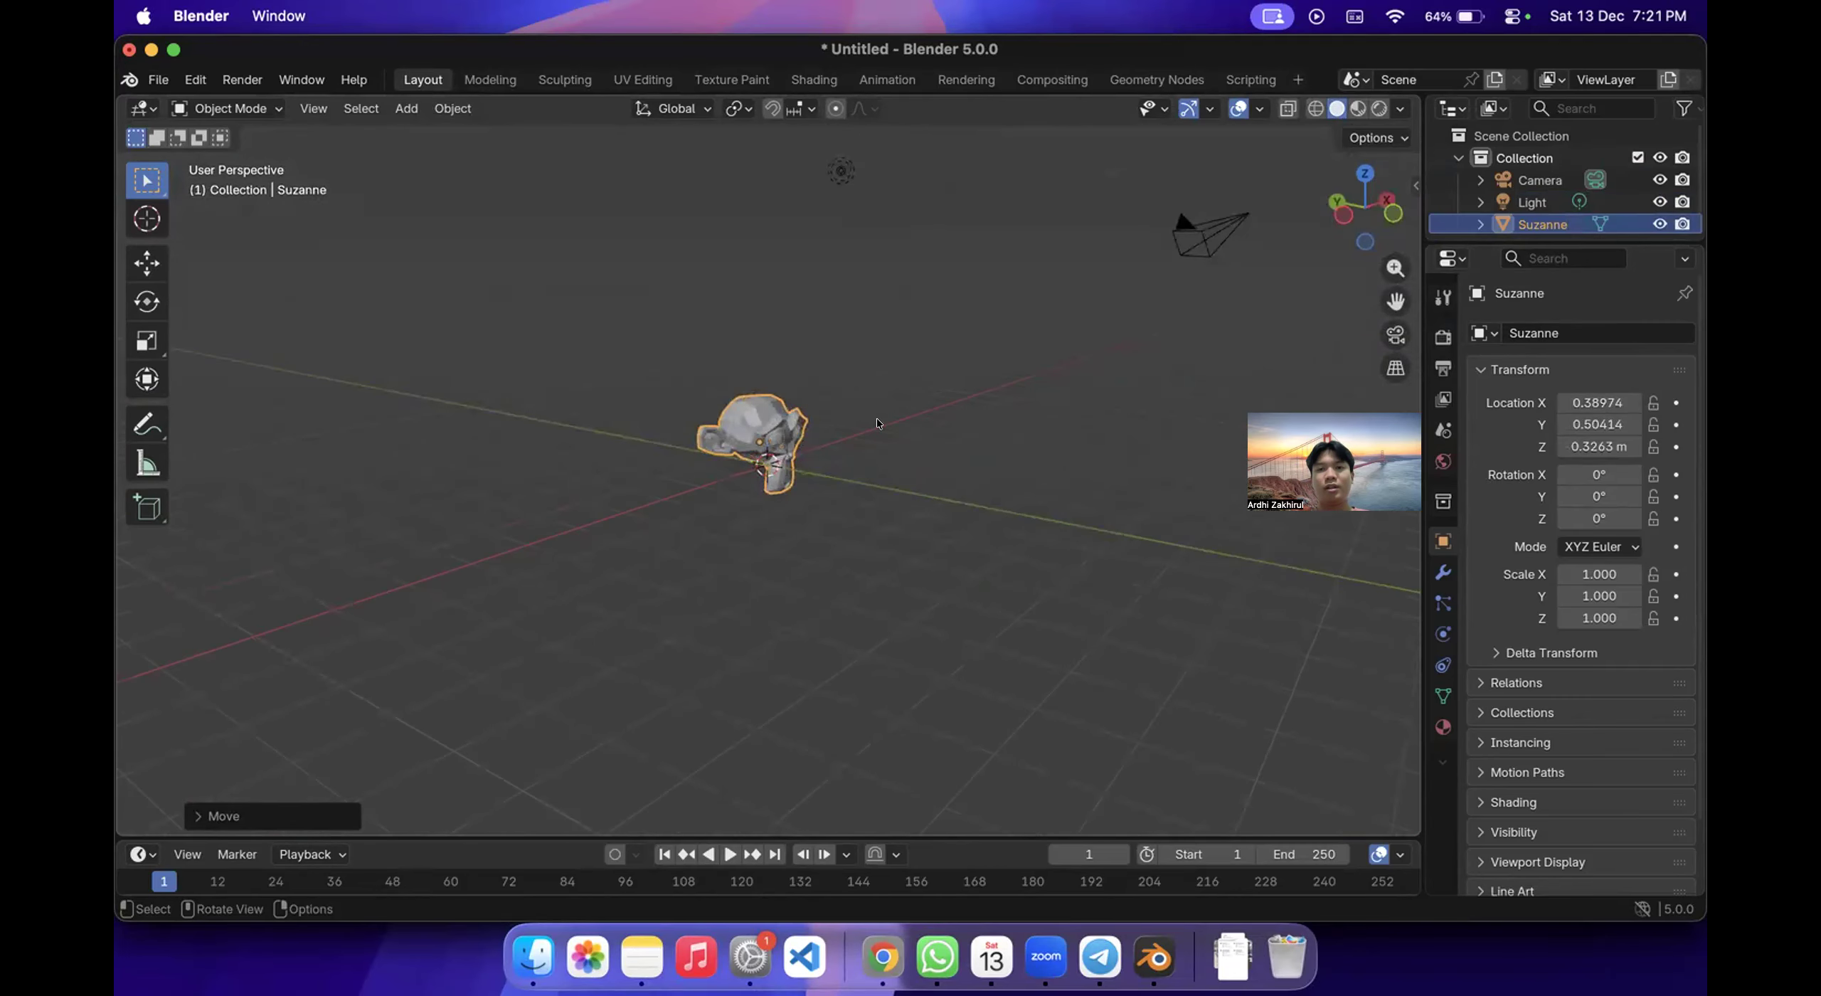
{"action": "left_click", "coordinate": [1396, 335]}
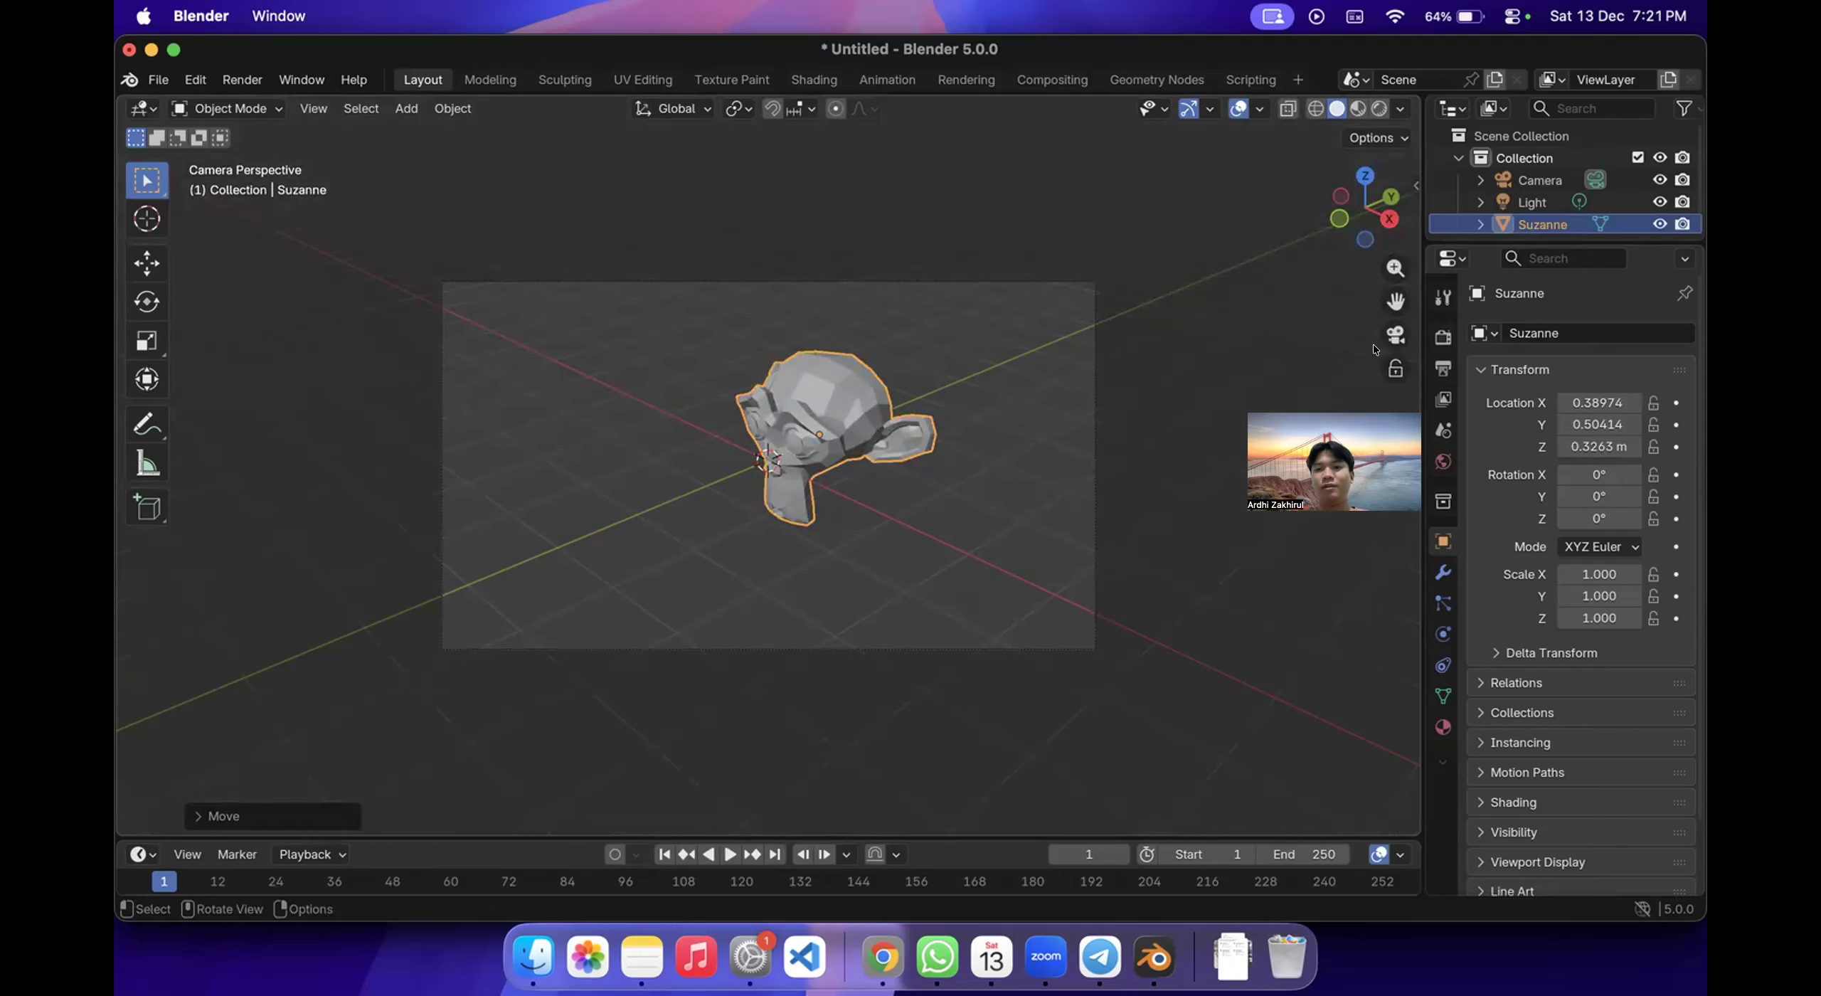
{"action": "left_click", "coordinate": [1396, 334]}
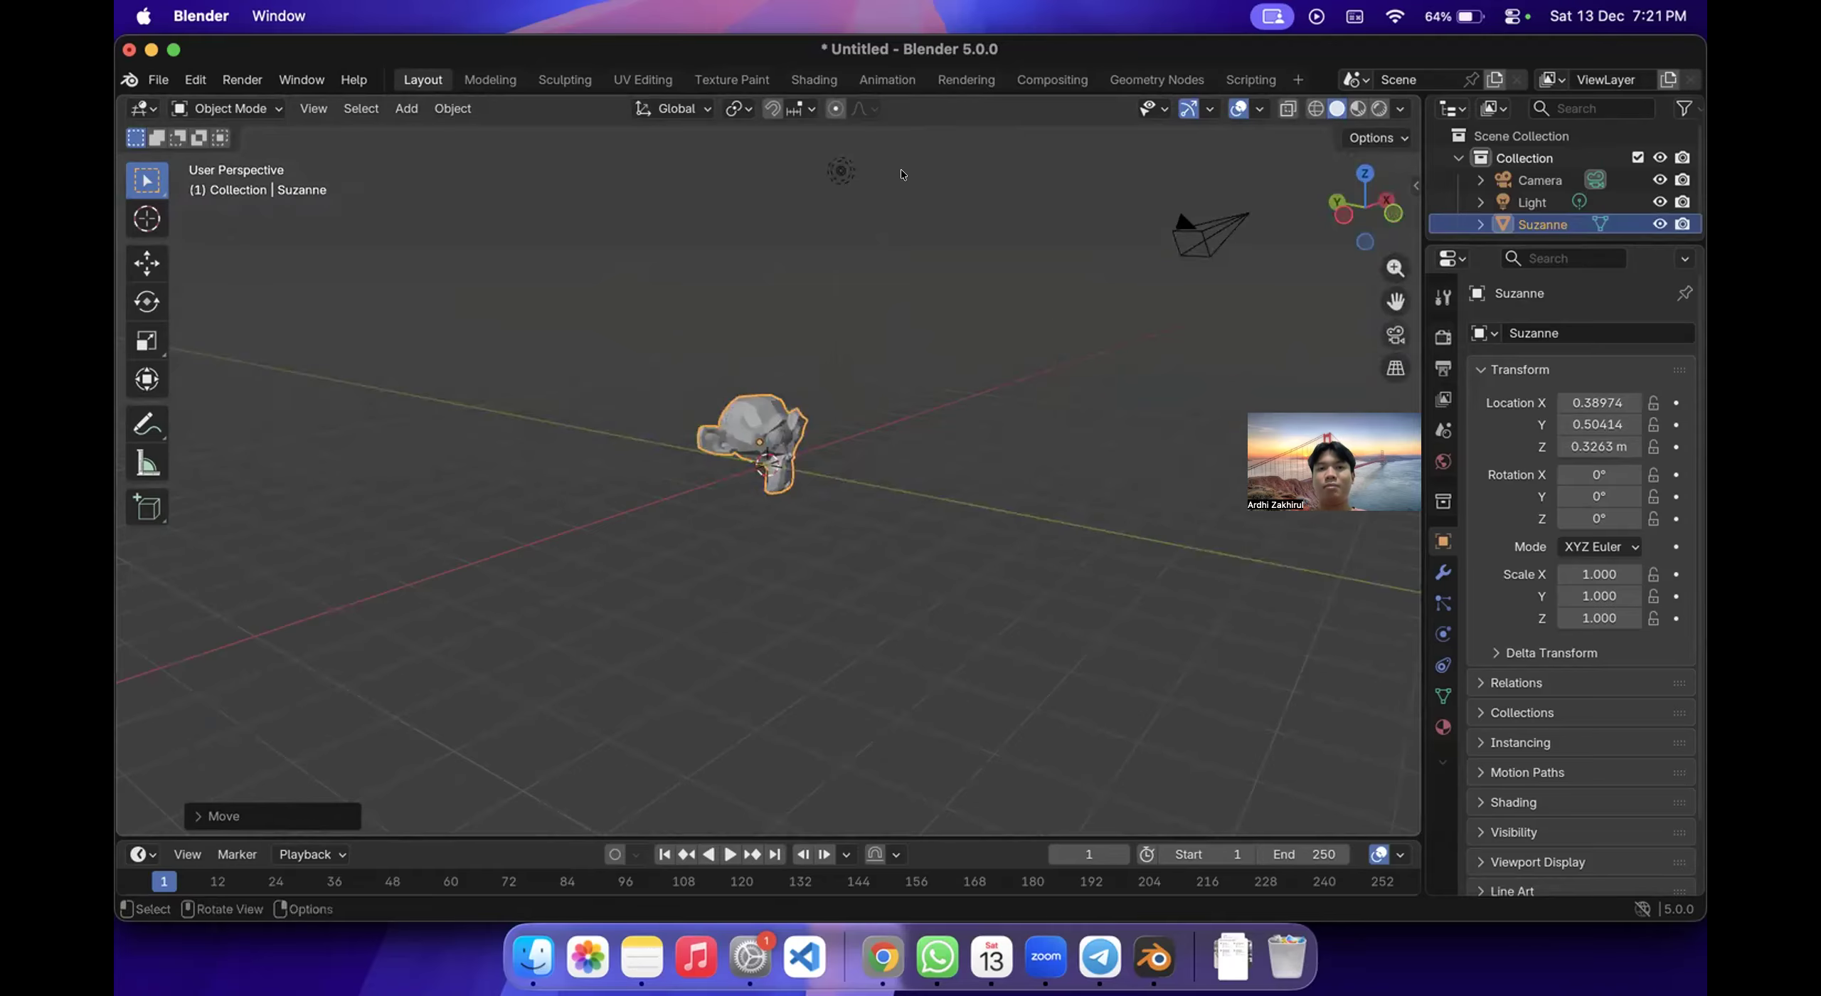
Select the scene's existing light and open its light data settings.
{"action": "left_click", "coordinate": [840, 170]}
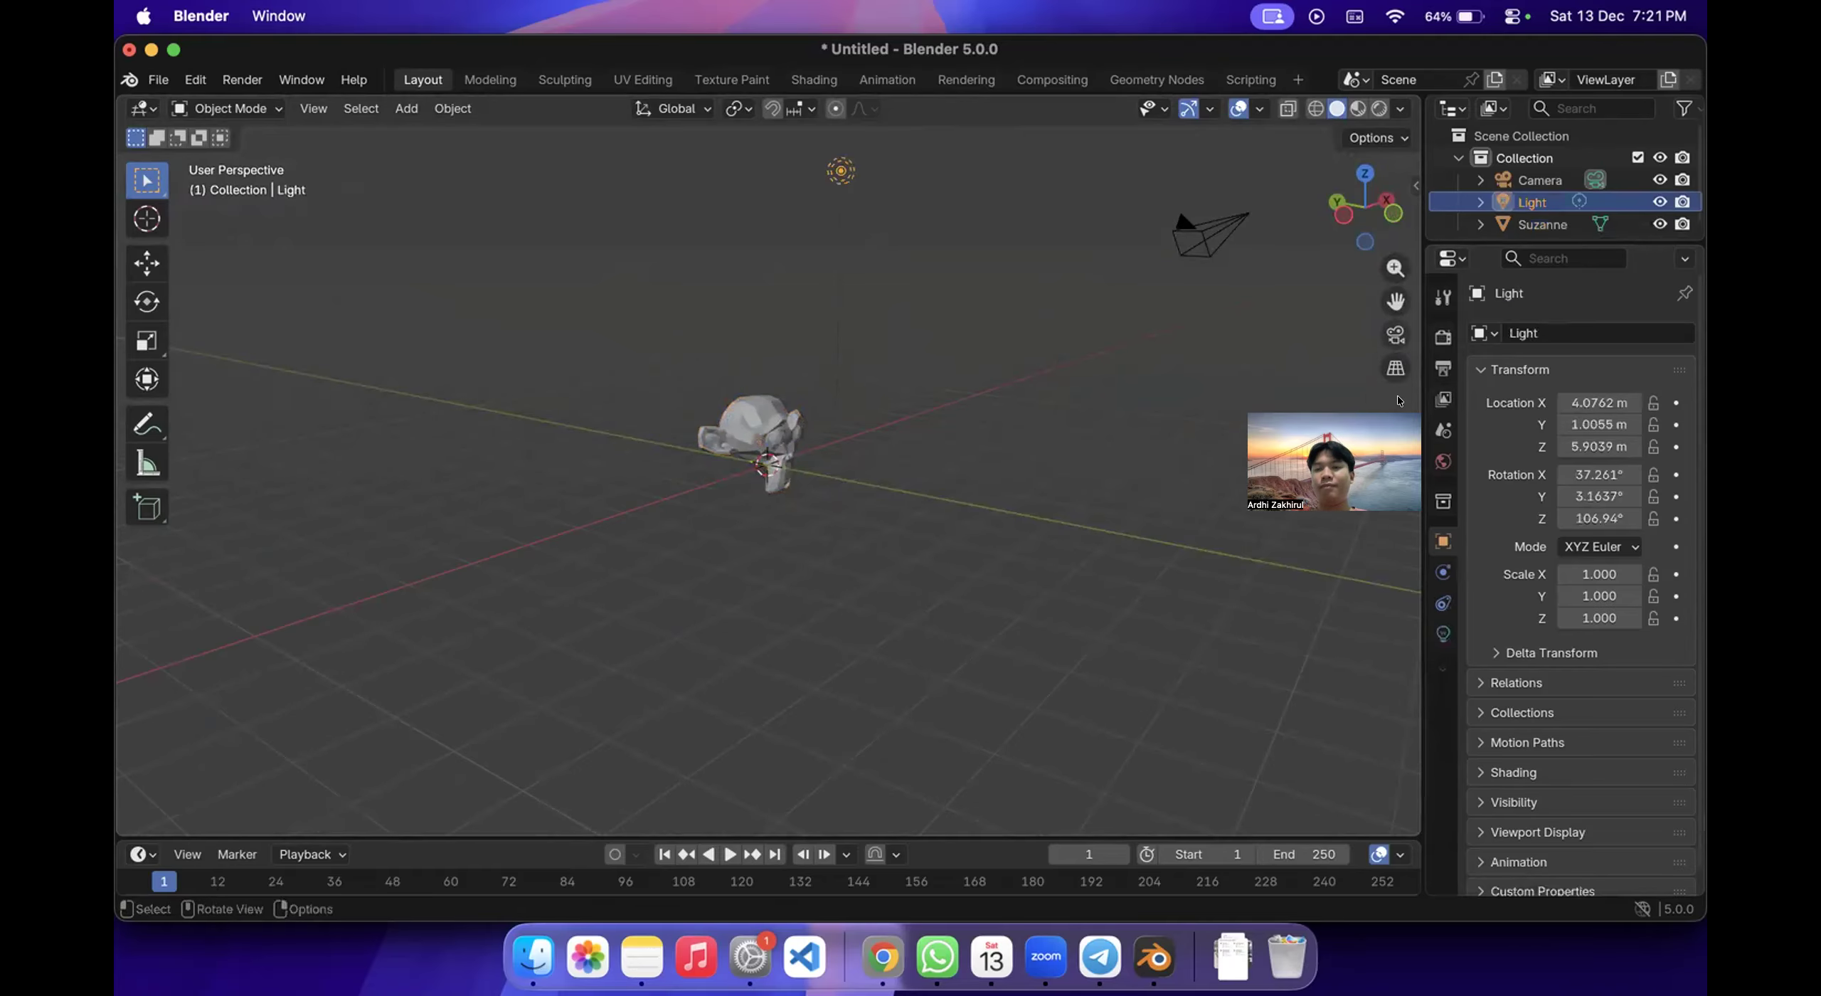
{"action": "left_click_drag", "start_coordinate": [1397, 396], "coordinate": [1397, 586]}
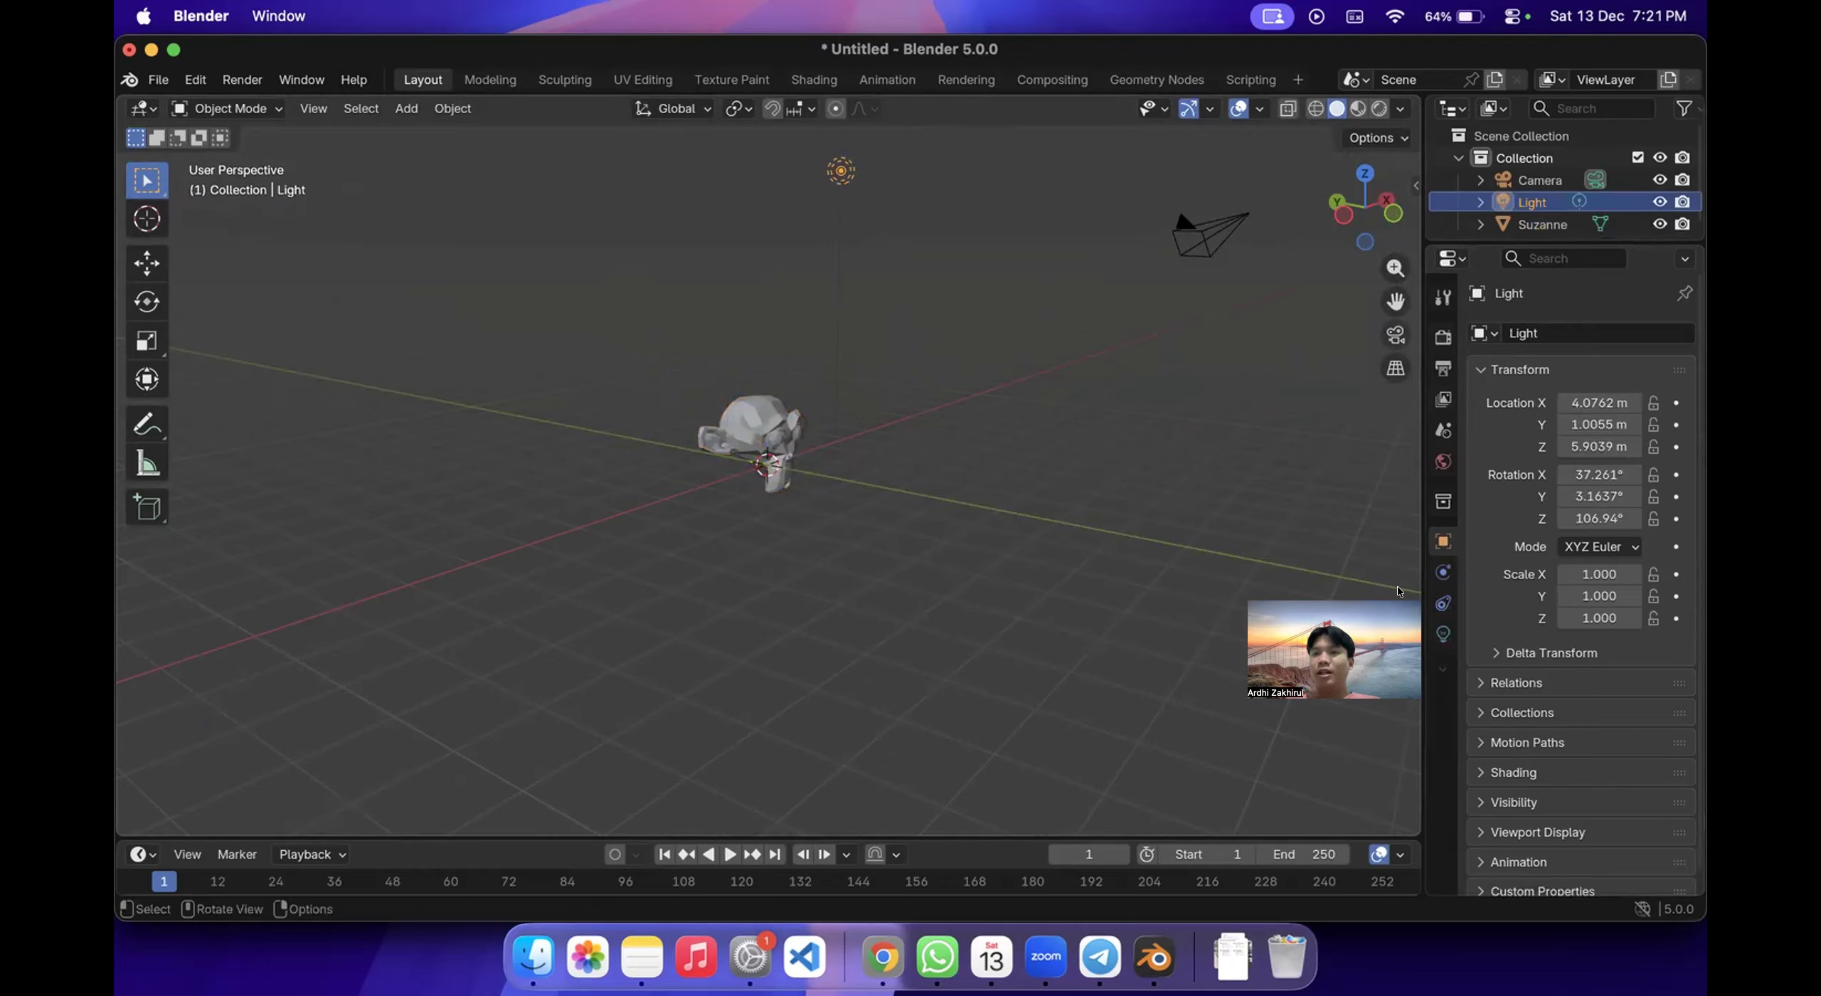
{"action": "left_click", "coordinate": [1480, 202]}
{"action": "scroll", "coordinate": [1527, 229], "scroll_direction": "down", "scroll_amount": 1}
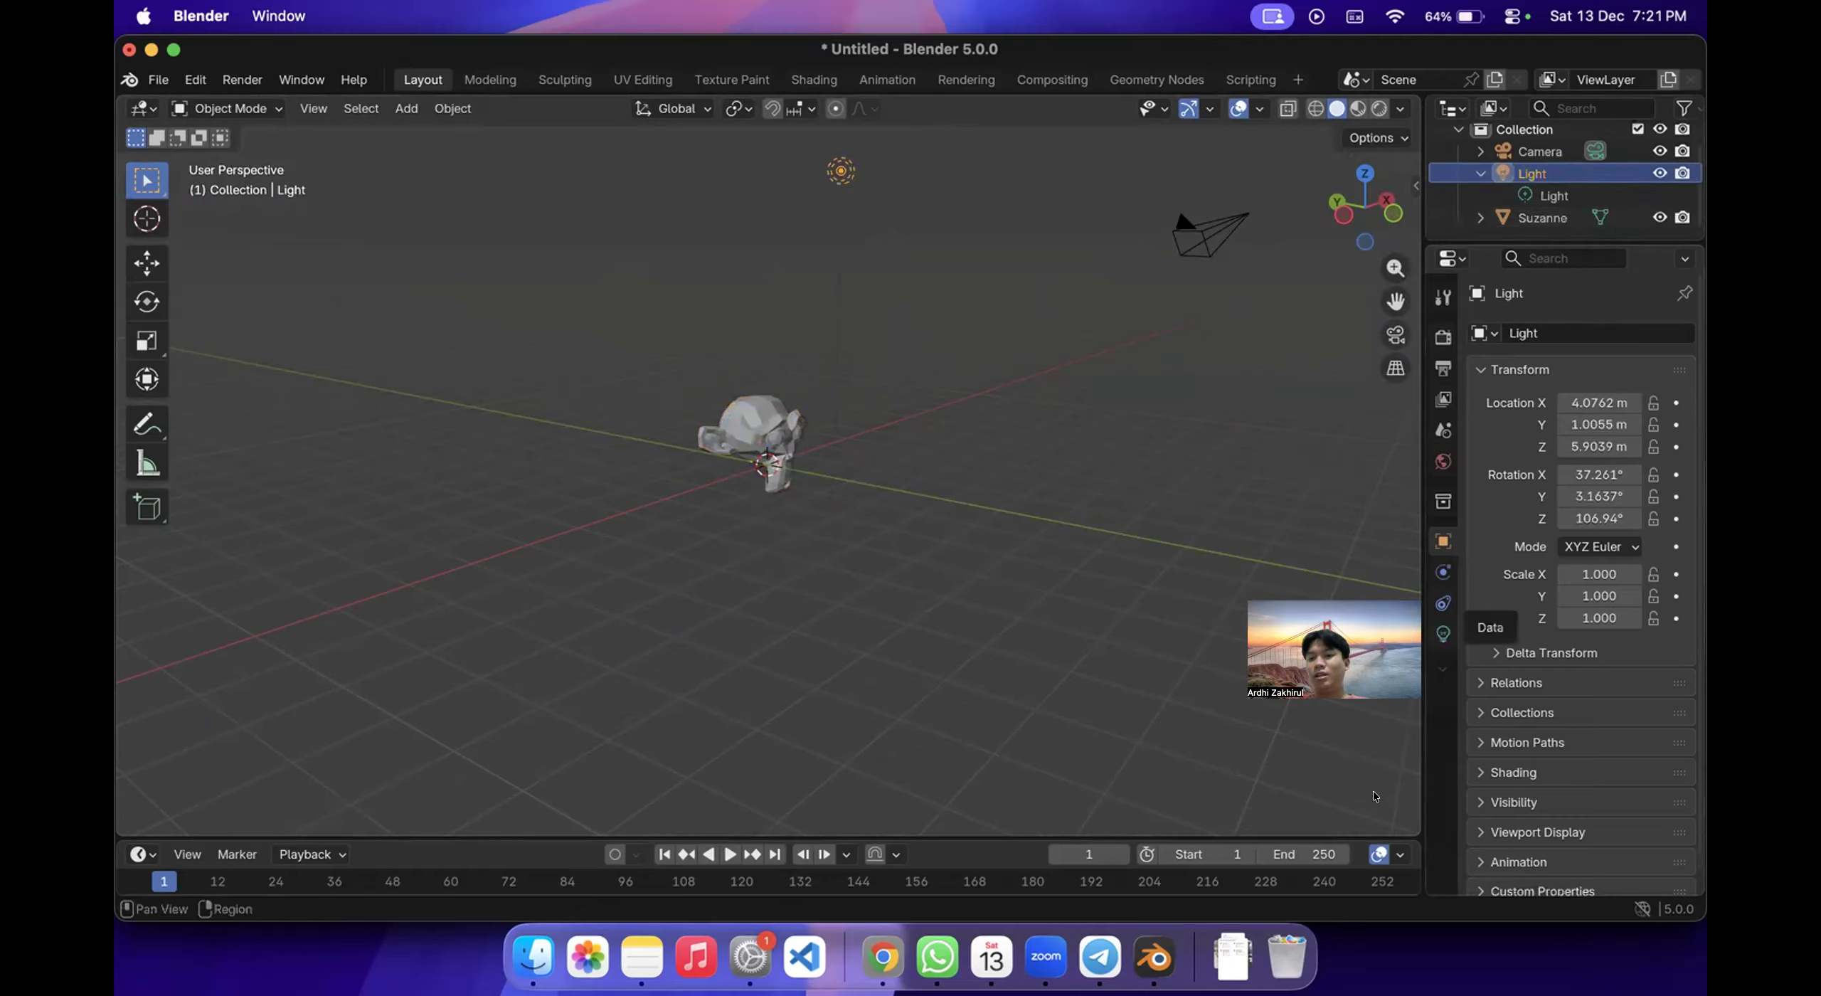
{"action": "left_click", "coordinate": [1443, 633]}
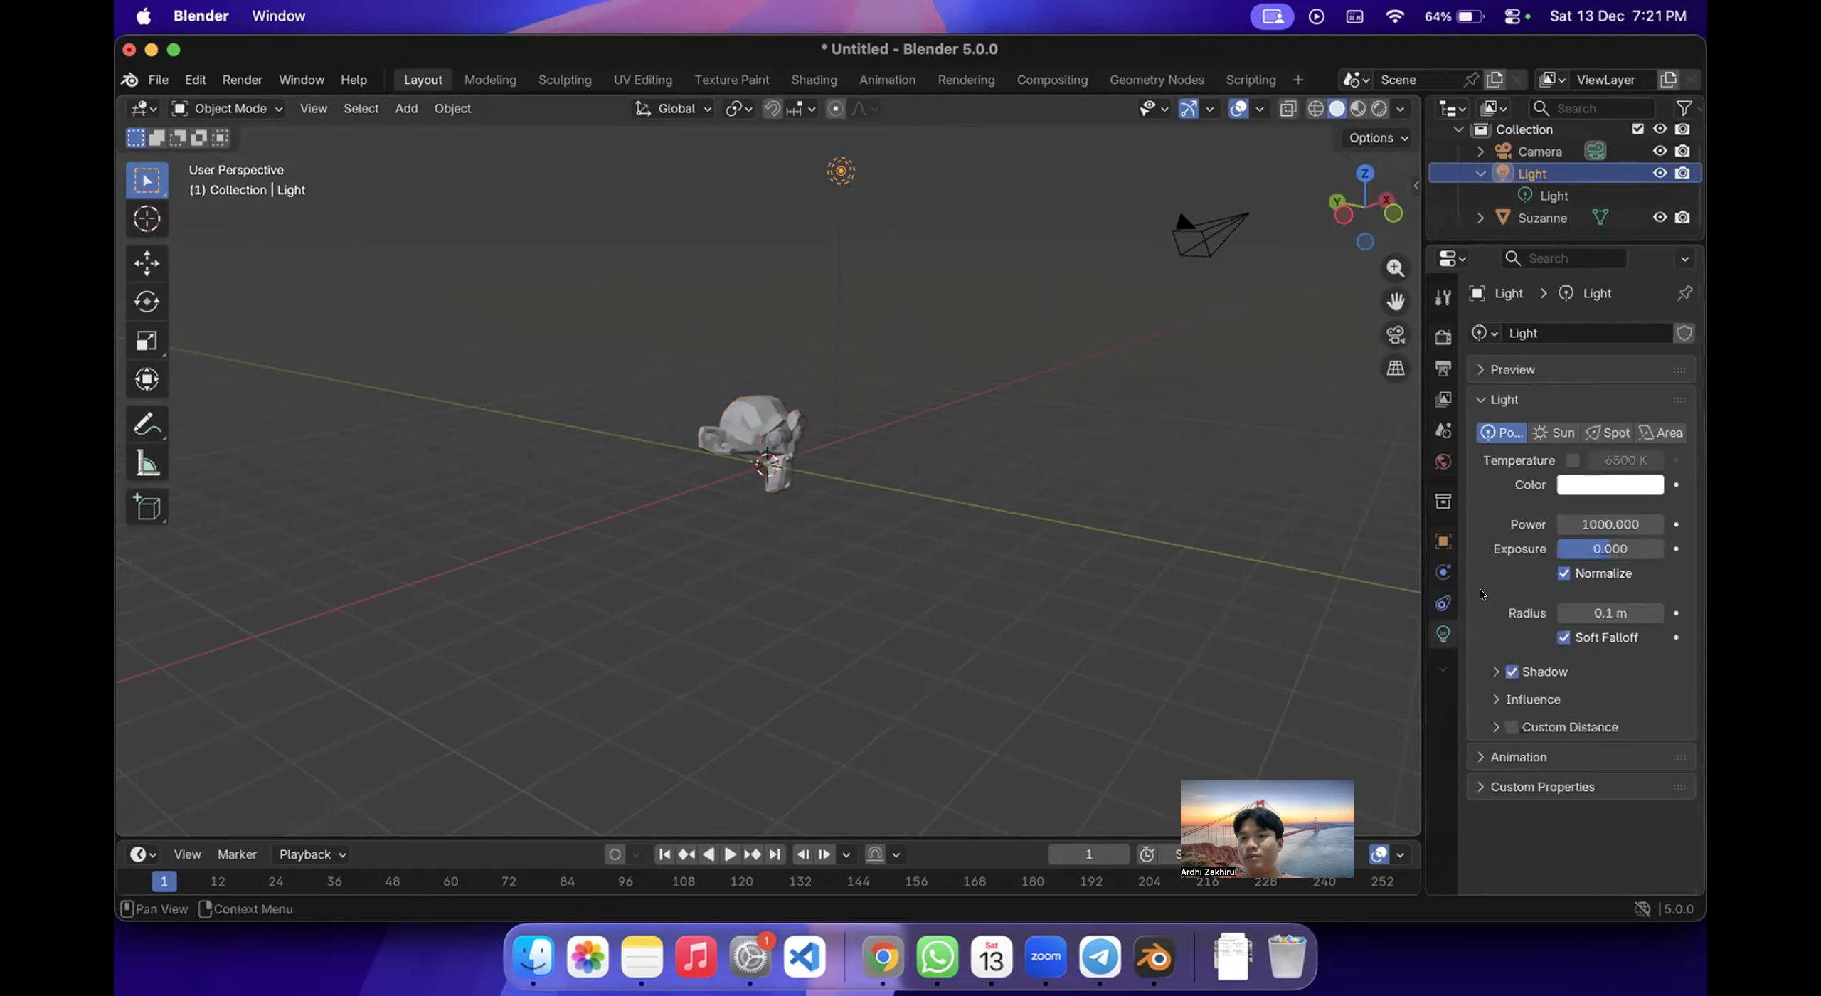
Try the Sun, Spot and Area types on the existing light, then return it to Point.
{"action": "left_click", "coordinate": [1536, 434]}
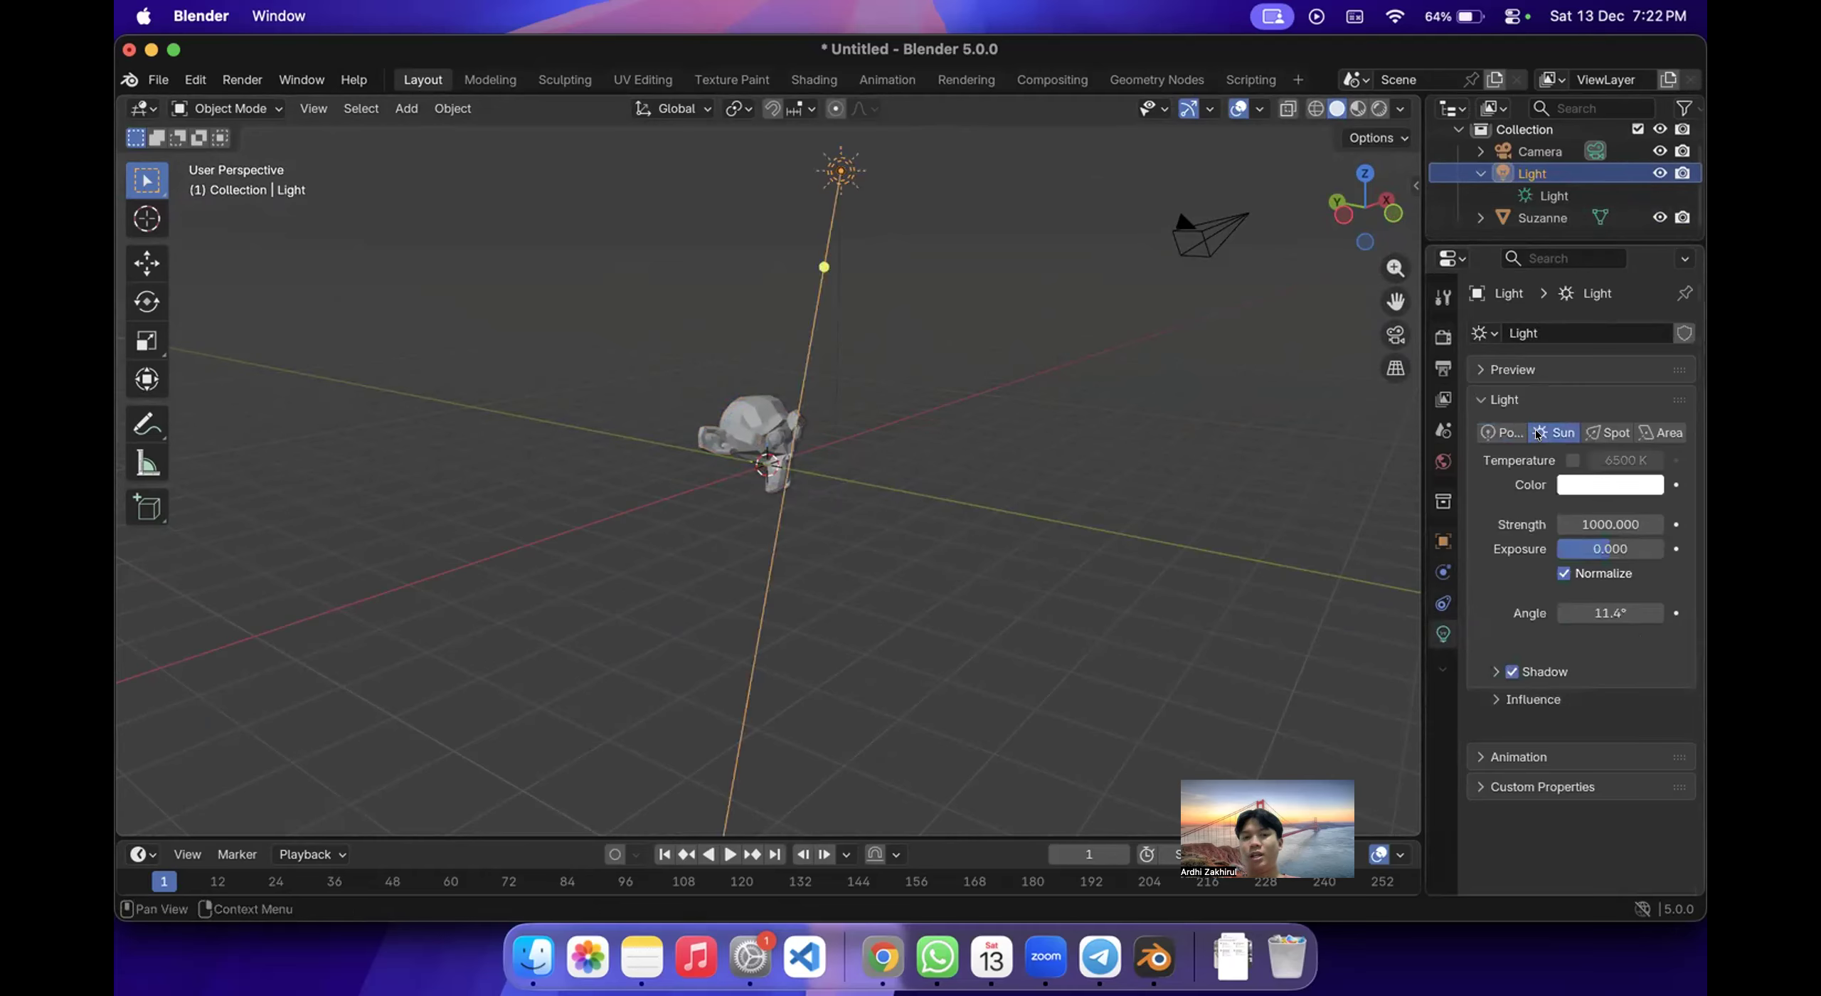
{"action": "left_click", "coordinate": [1609, 432]}
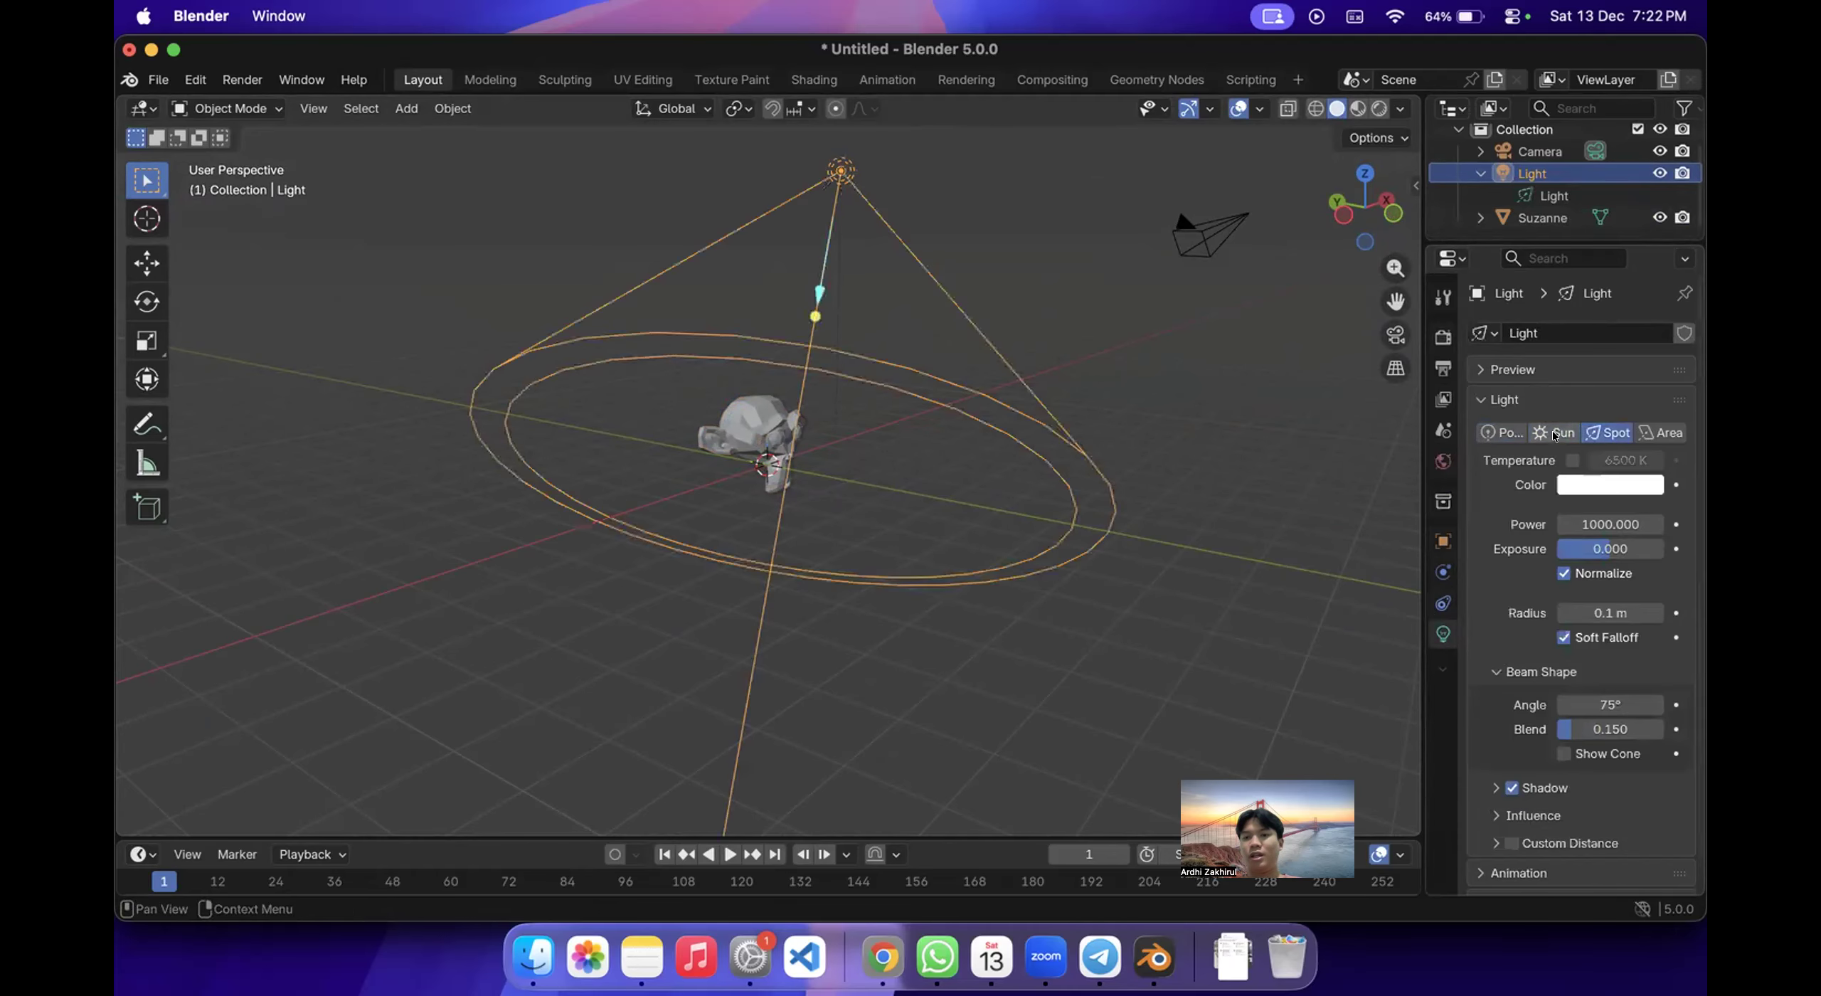
{"action": "left_click", "coordinate": [1500, 433]}
{"action": "left_click", "coordinate": [1544, 434]}
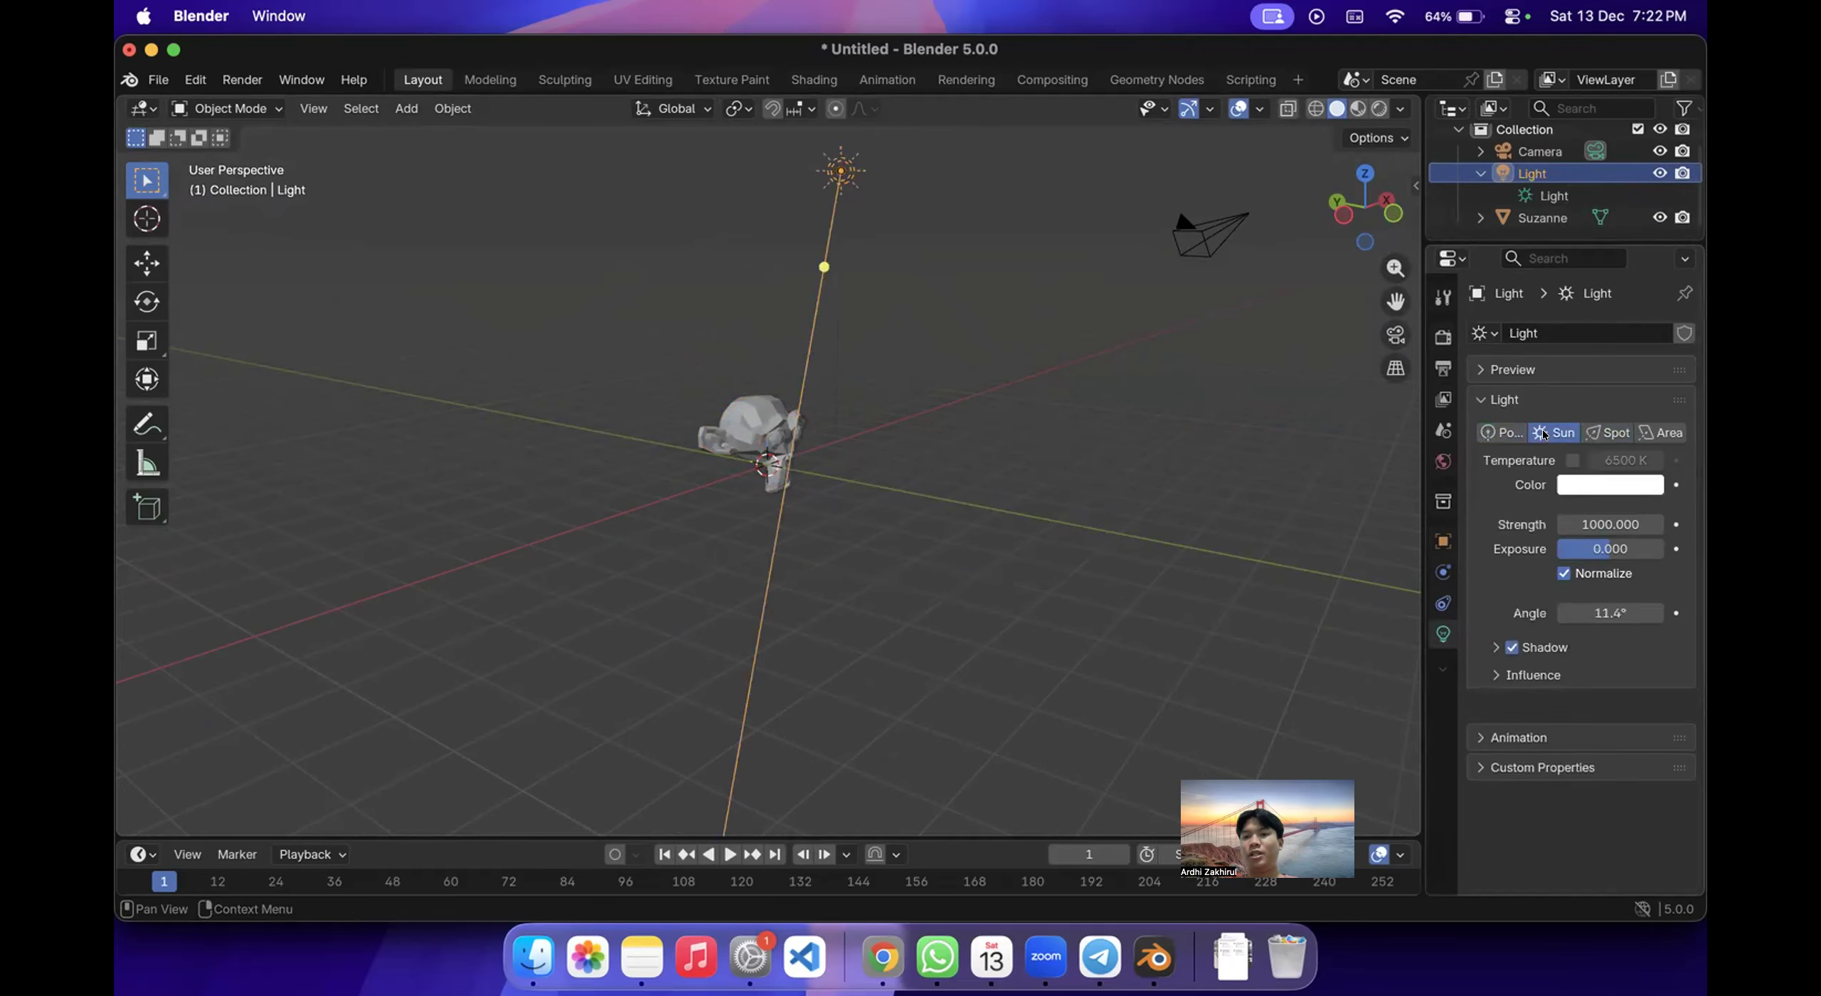
{"action": "left_click", "coordinate": [1611, 432]}
{"action": "left_click", "coordinate": [1661, 432]}
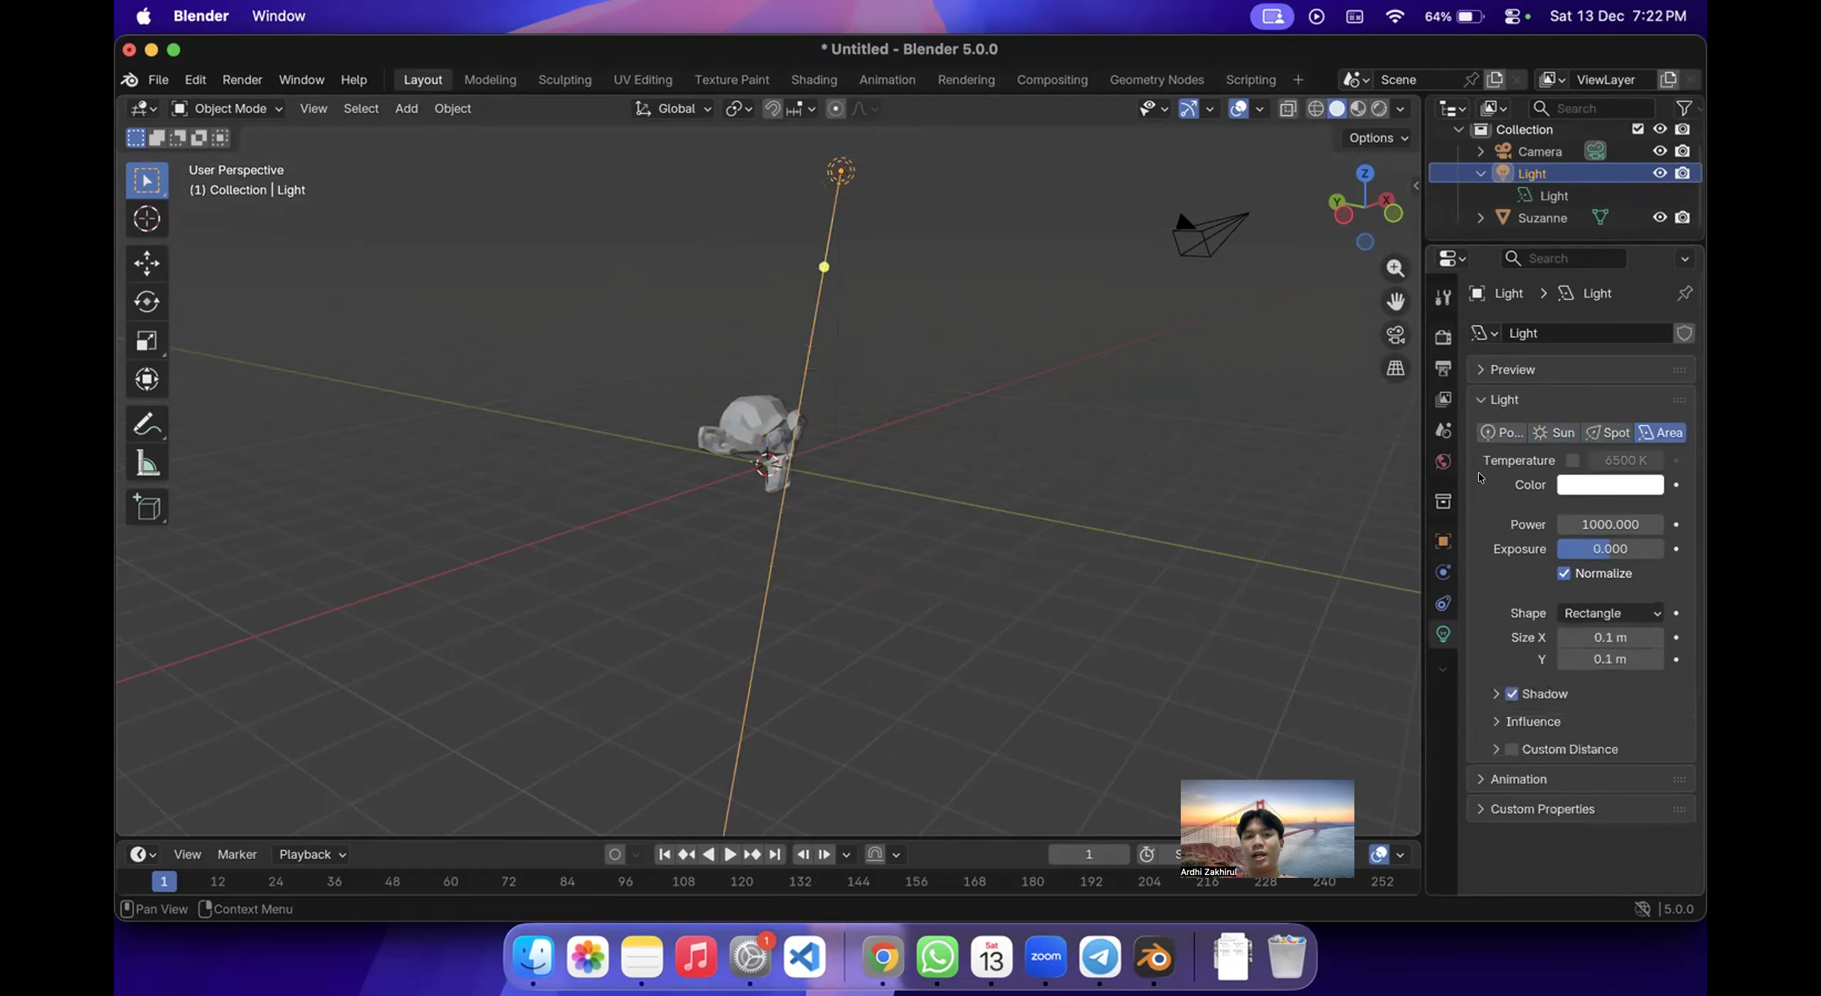
{"action": "left_click", "coordinate": [883, 953]}
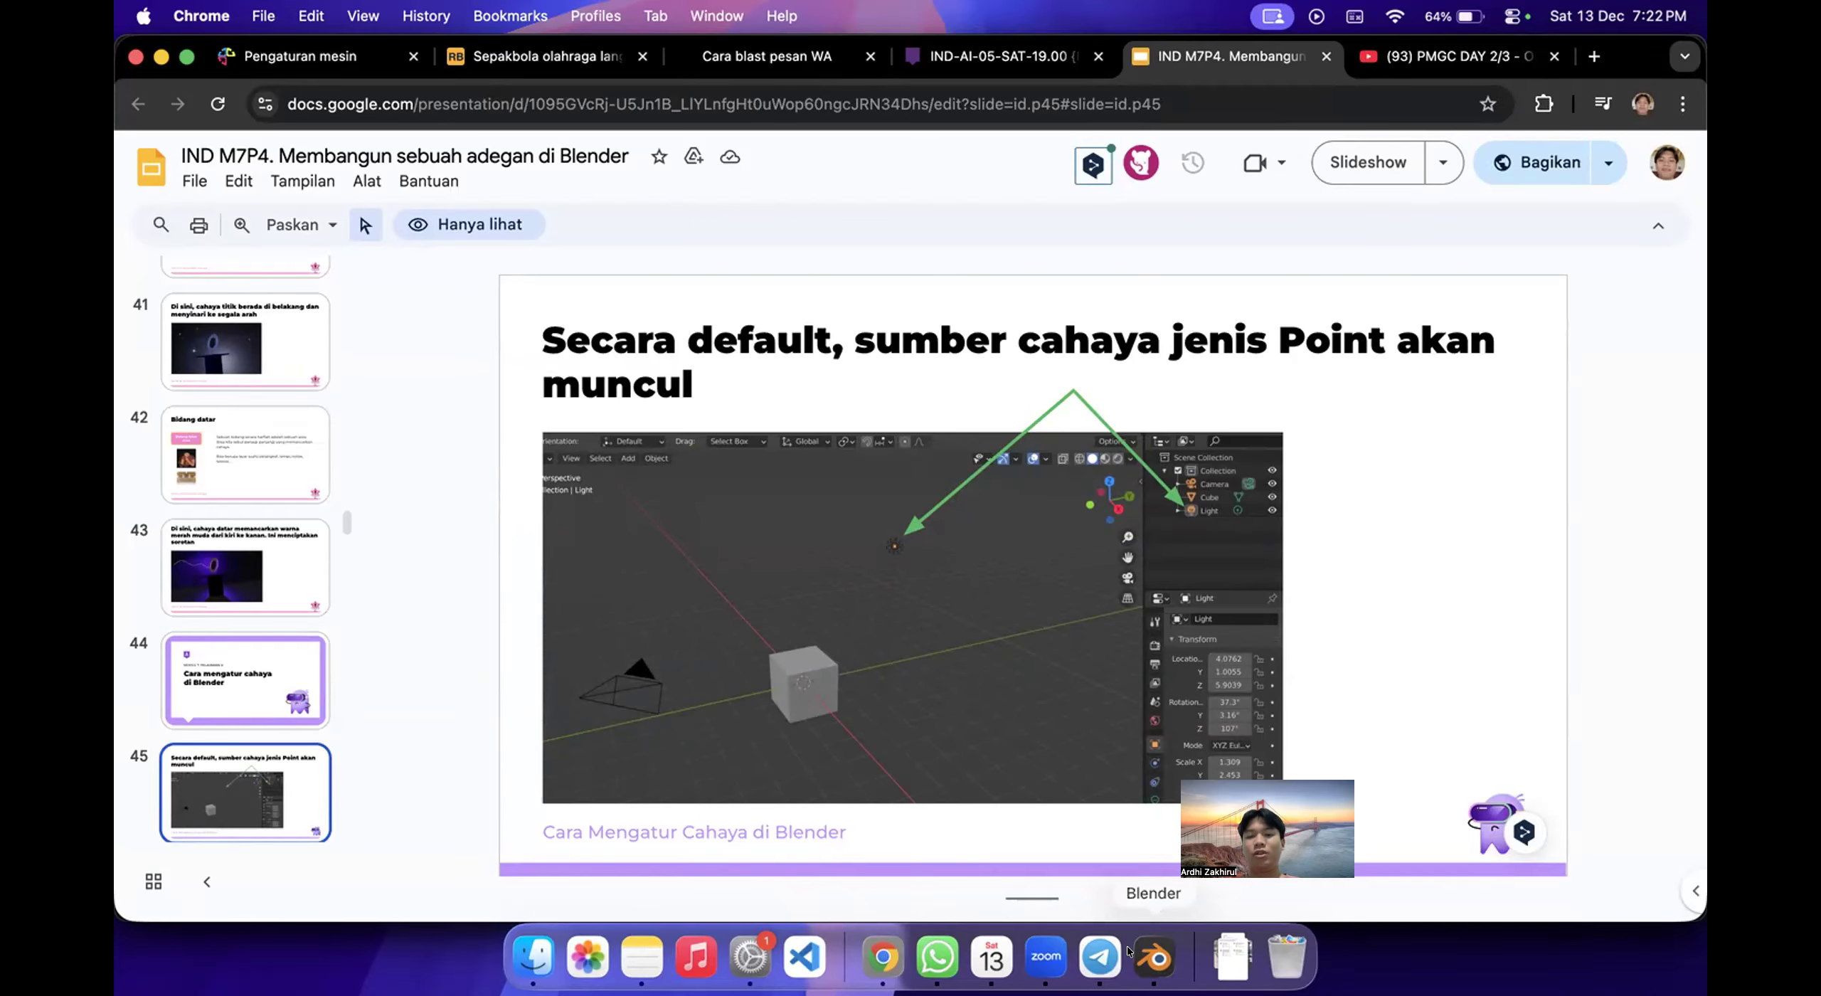
{"action": "left_click", "coordinate": [1154, 955]}
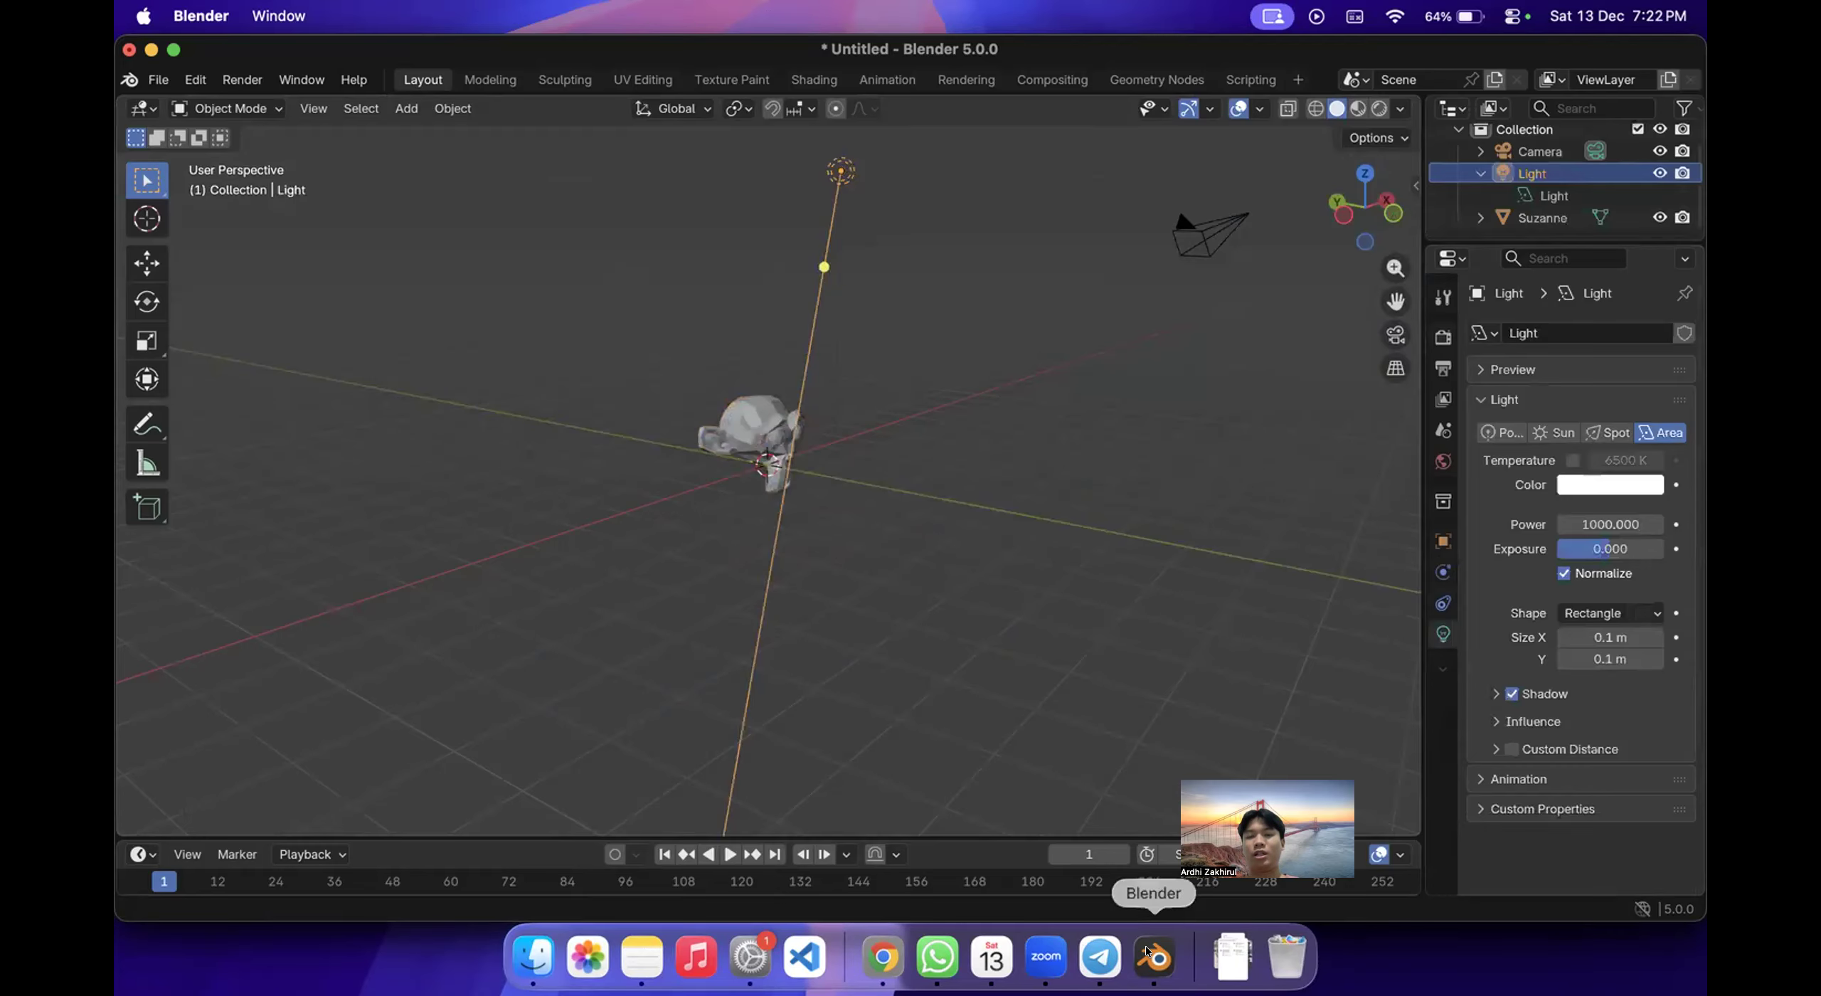
{"action": "left_click", "coordinate": [1500, 433]}
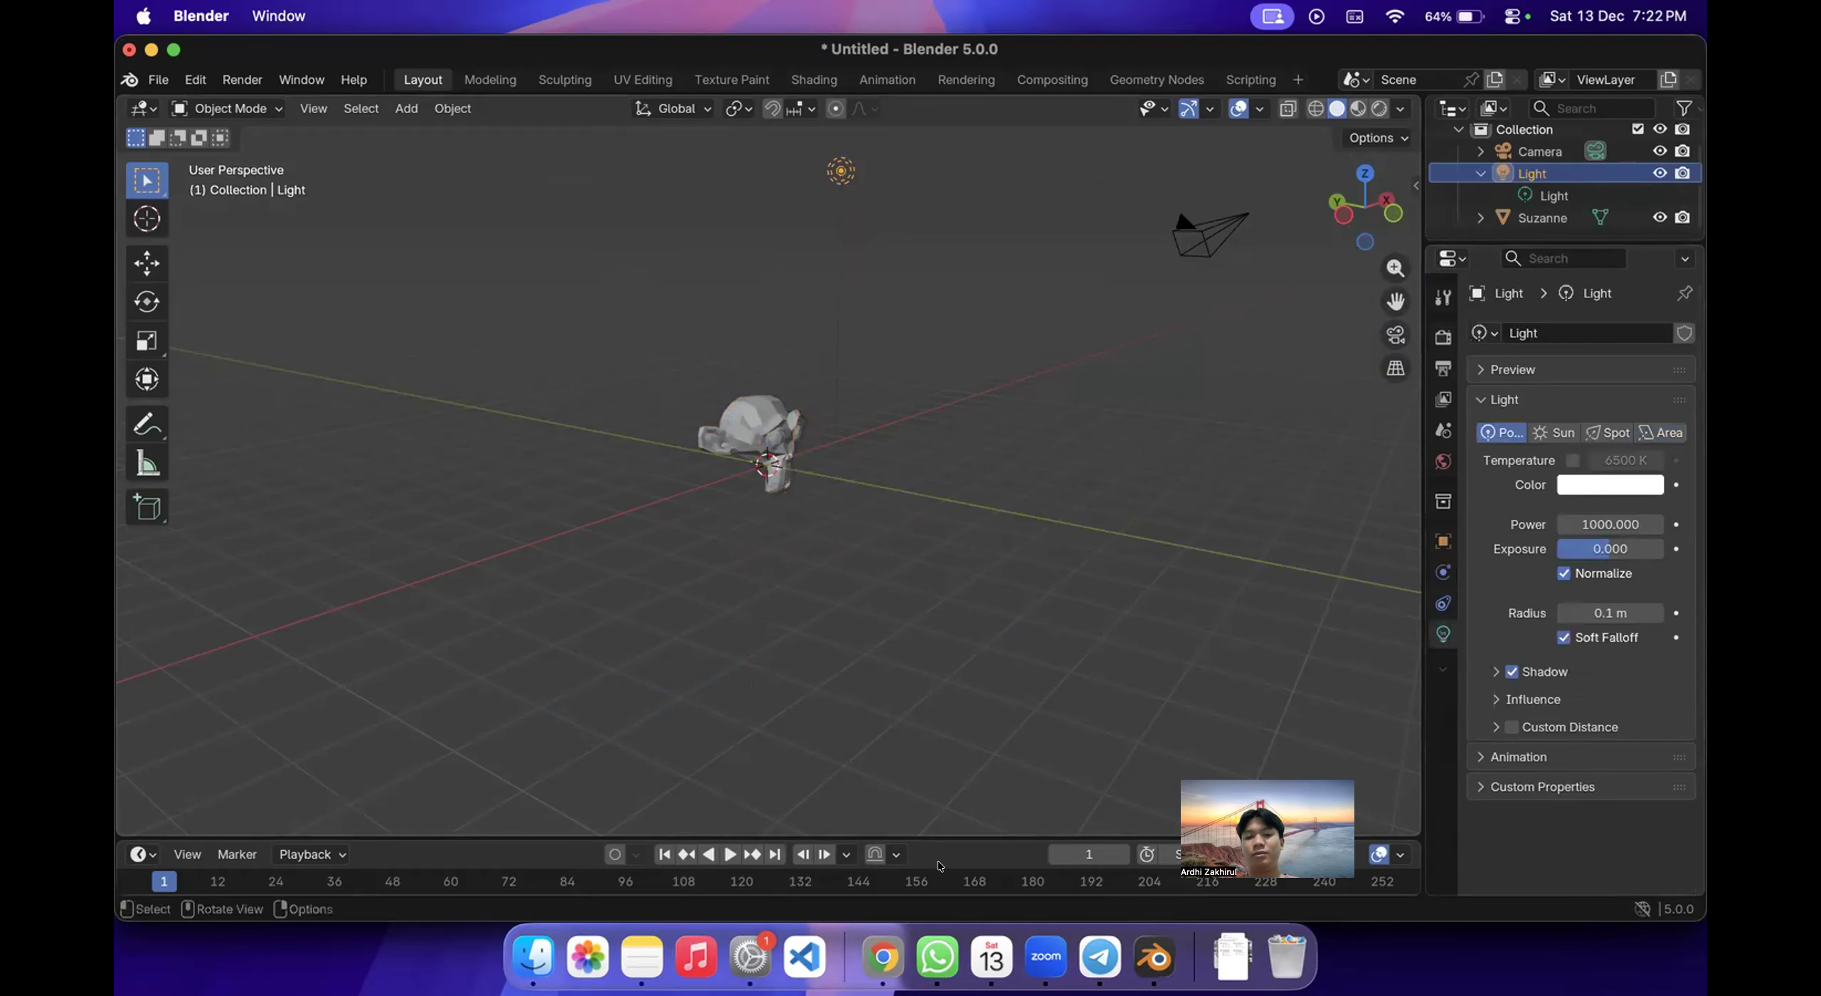
Switch to the Google Slides lesson in Chrome and read slides 46 to 48 on adding, moving and changing lights.
{"action": "left_click", "coordinate": [882, 955]}
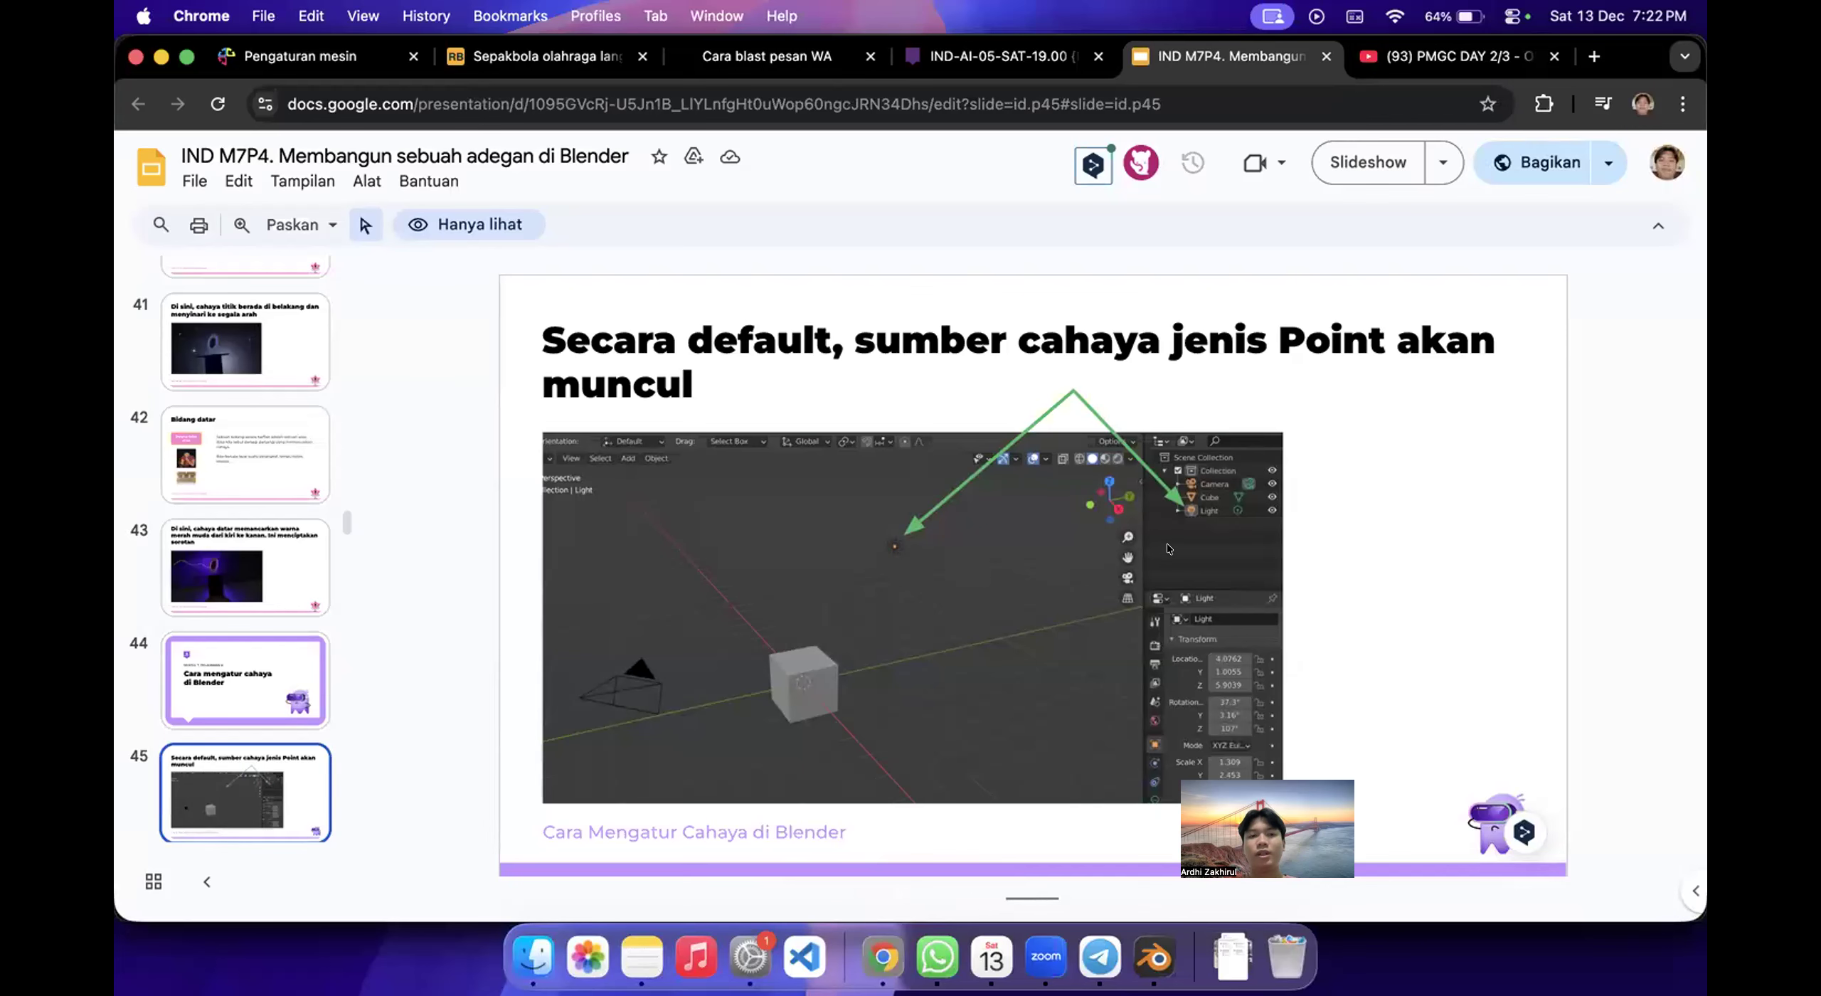
{"action": "key", "text": "Down"}
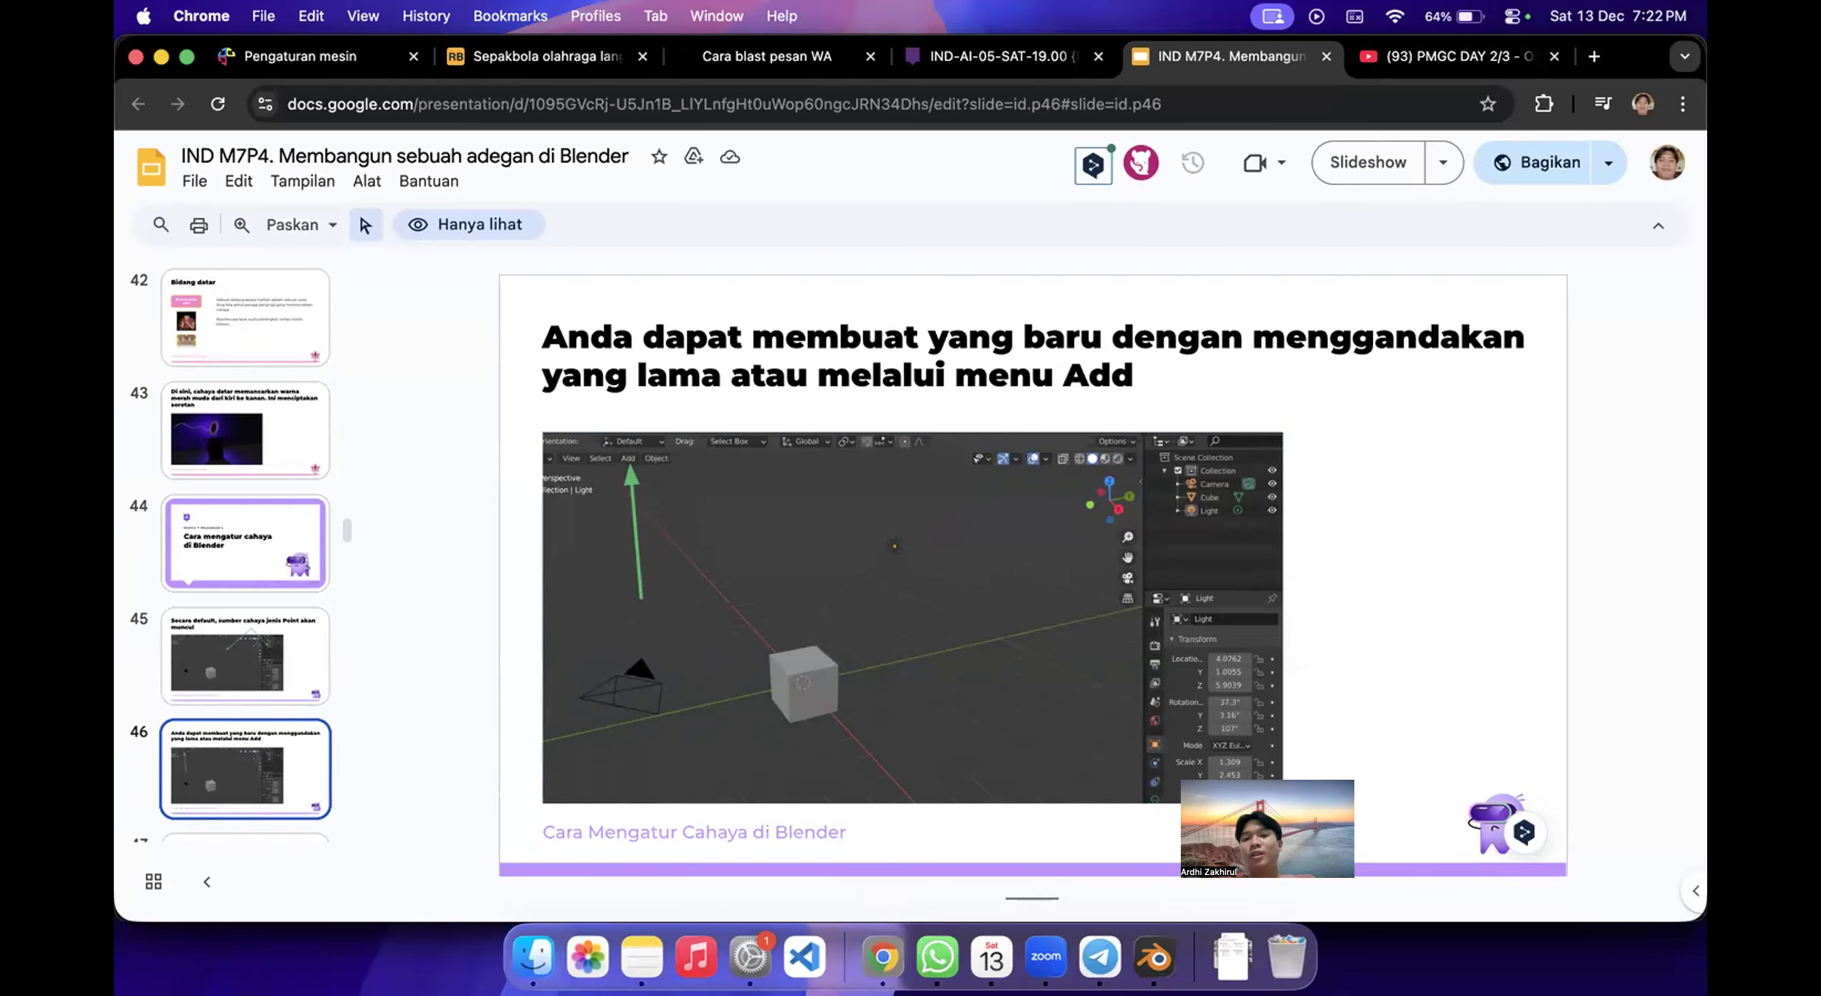
{"action": "key", "text": "Down"}
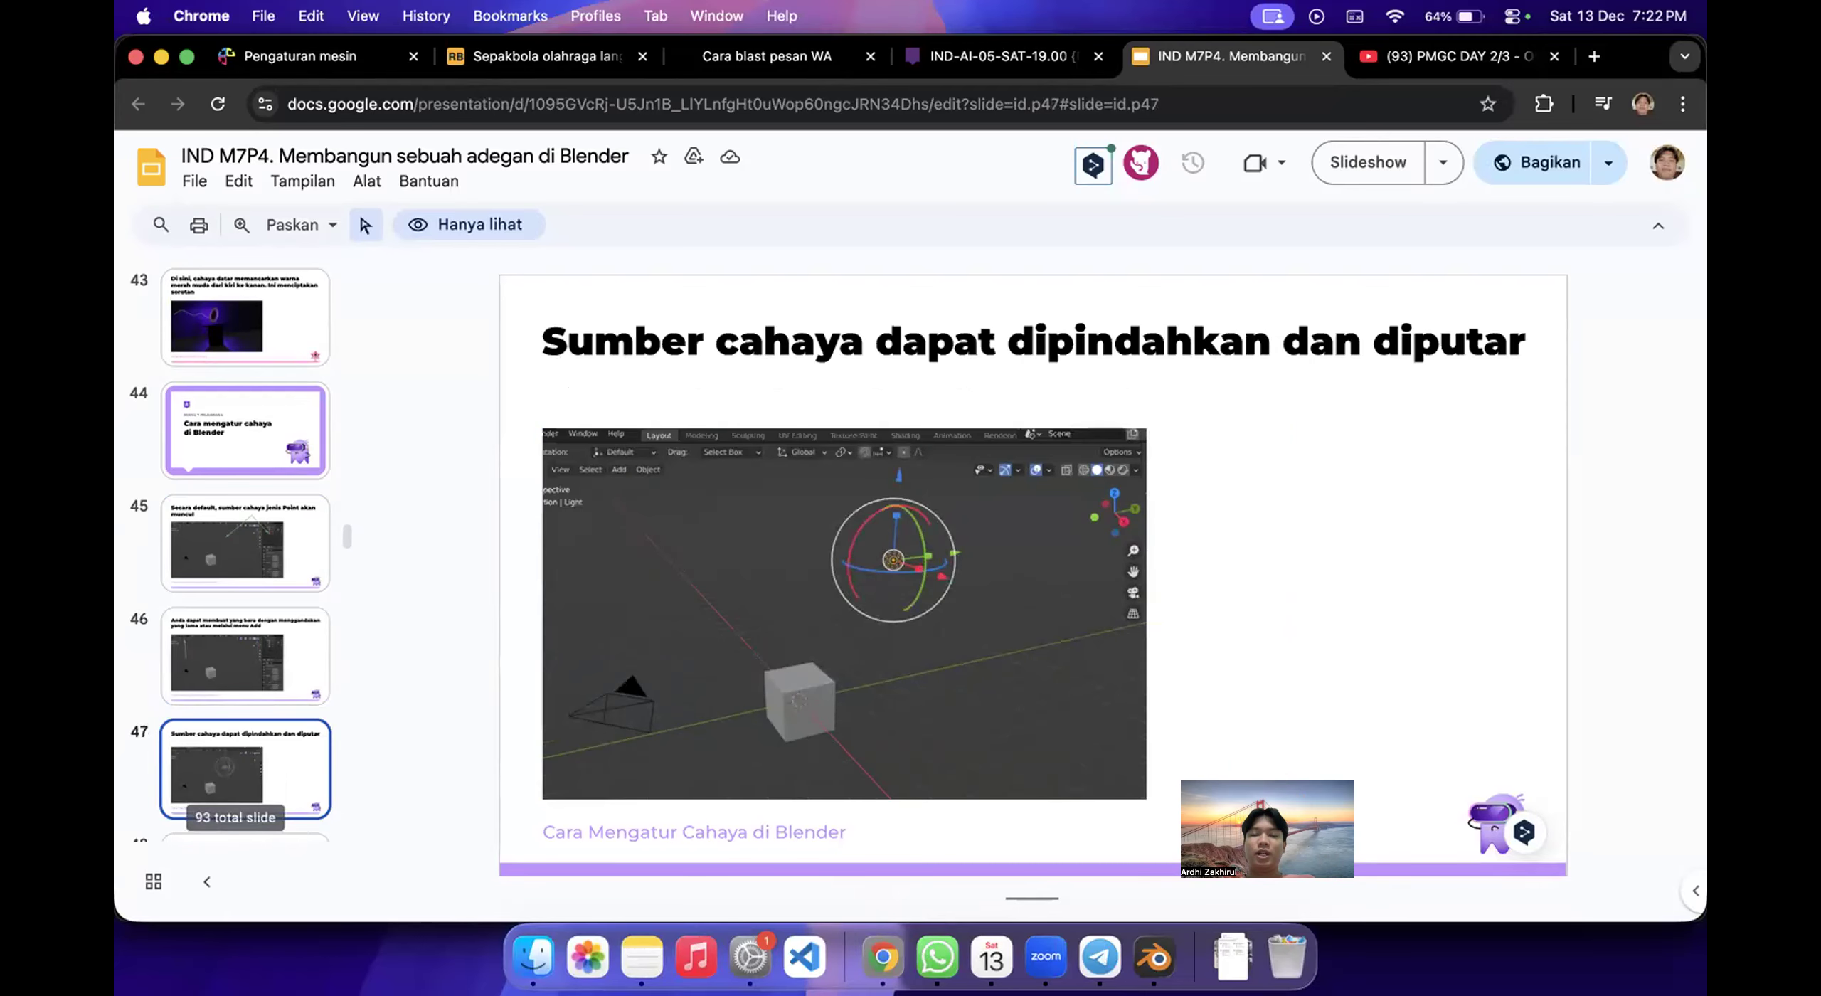
{"action": "key", "text": "Down"}
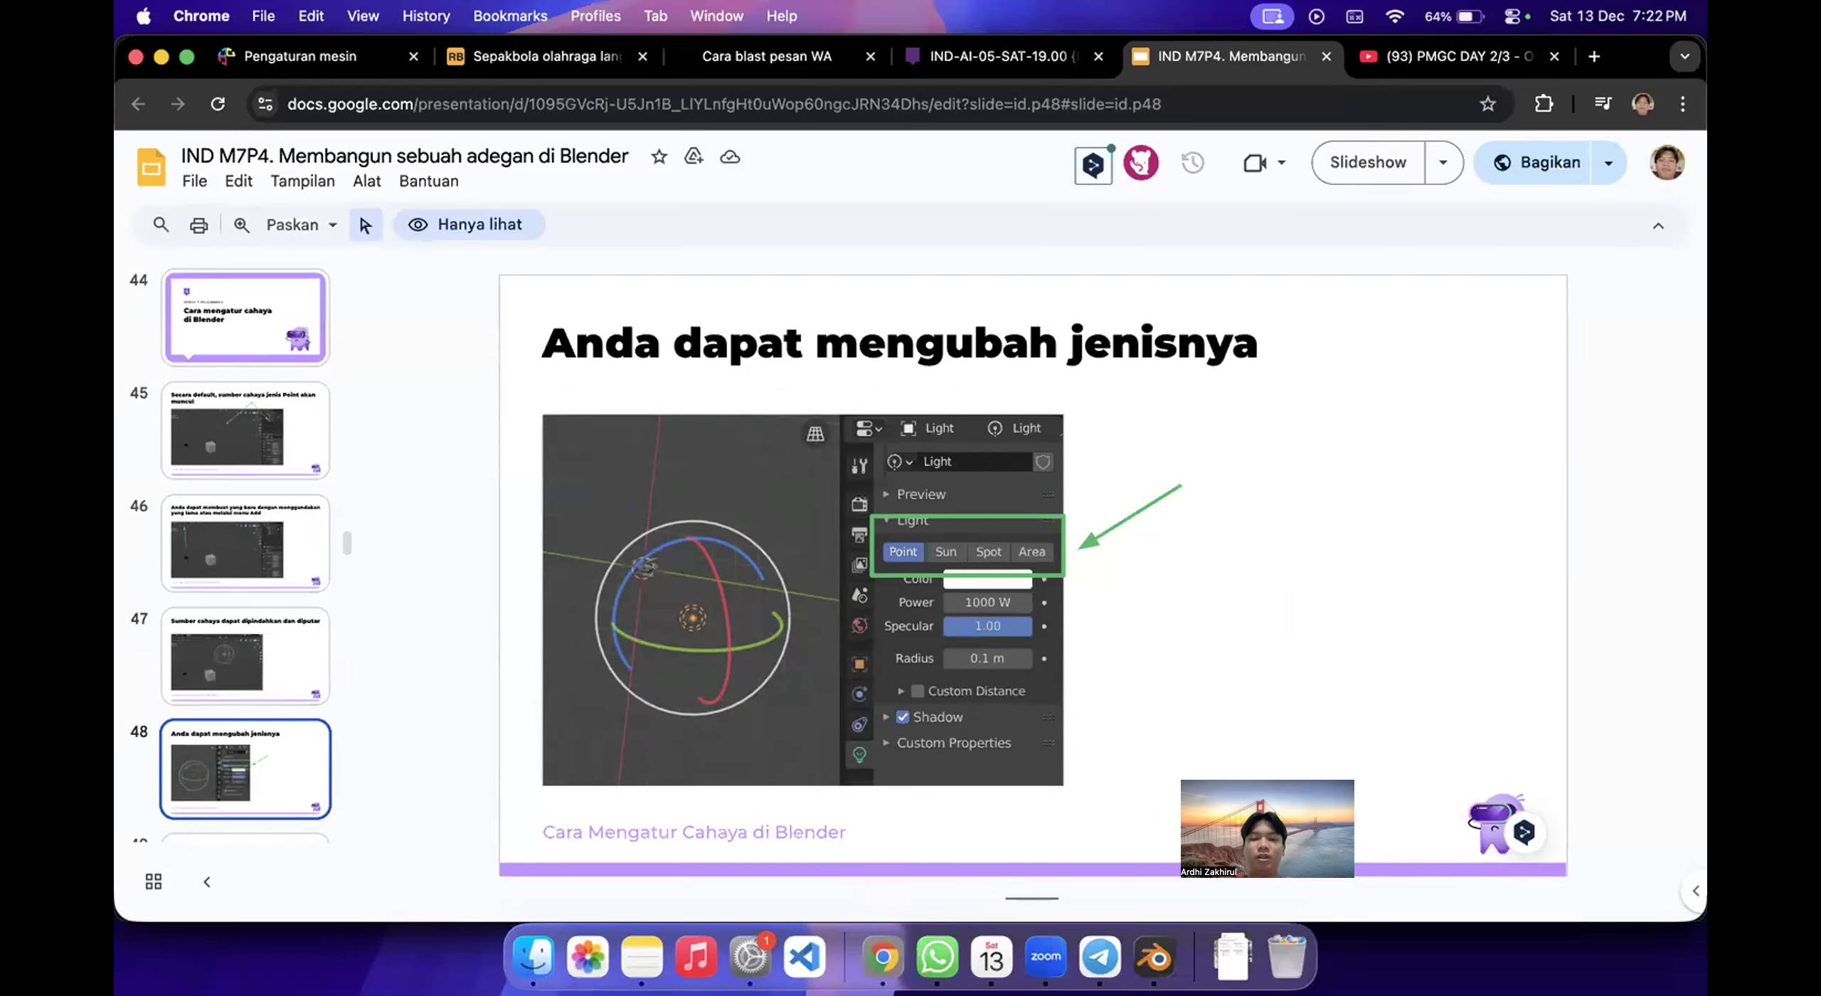
Switch to Blender and open the list of object types that can be added to the scene.
{"action": "left_click", "coordinate": [1154, 957]}
{"action": "scroll", "coordinate": [848, 487], "scroll_direction": "left", "scroll_amount": 5}
{"action": "scroll", "coordinate": [848, 487], "scroll_direction": "right", "scroll_amount": 5}
{"action": "scroll", "coordinate": [848, 486], "scroll_direction": "down", "scroll_amount": 4}
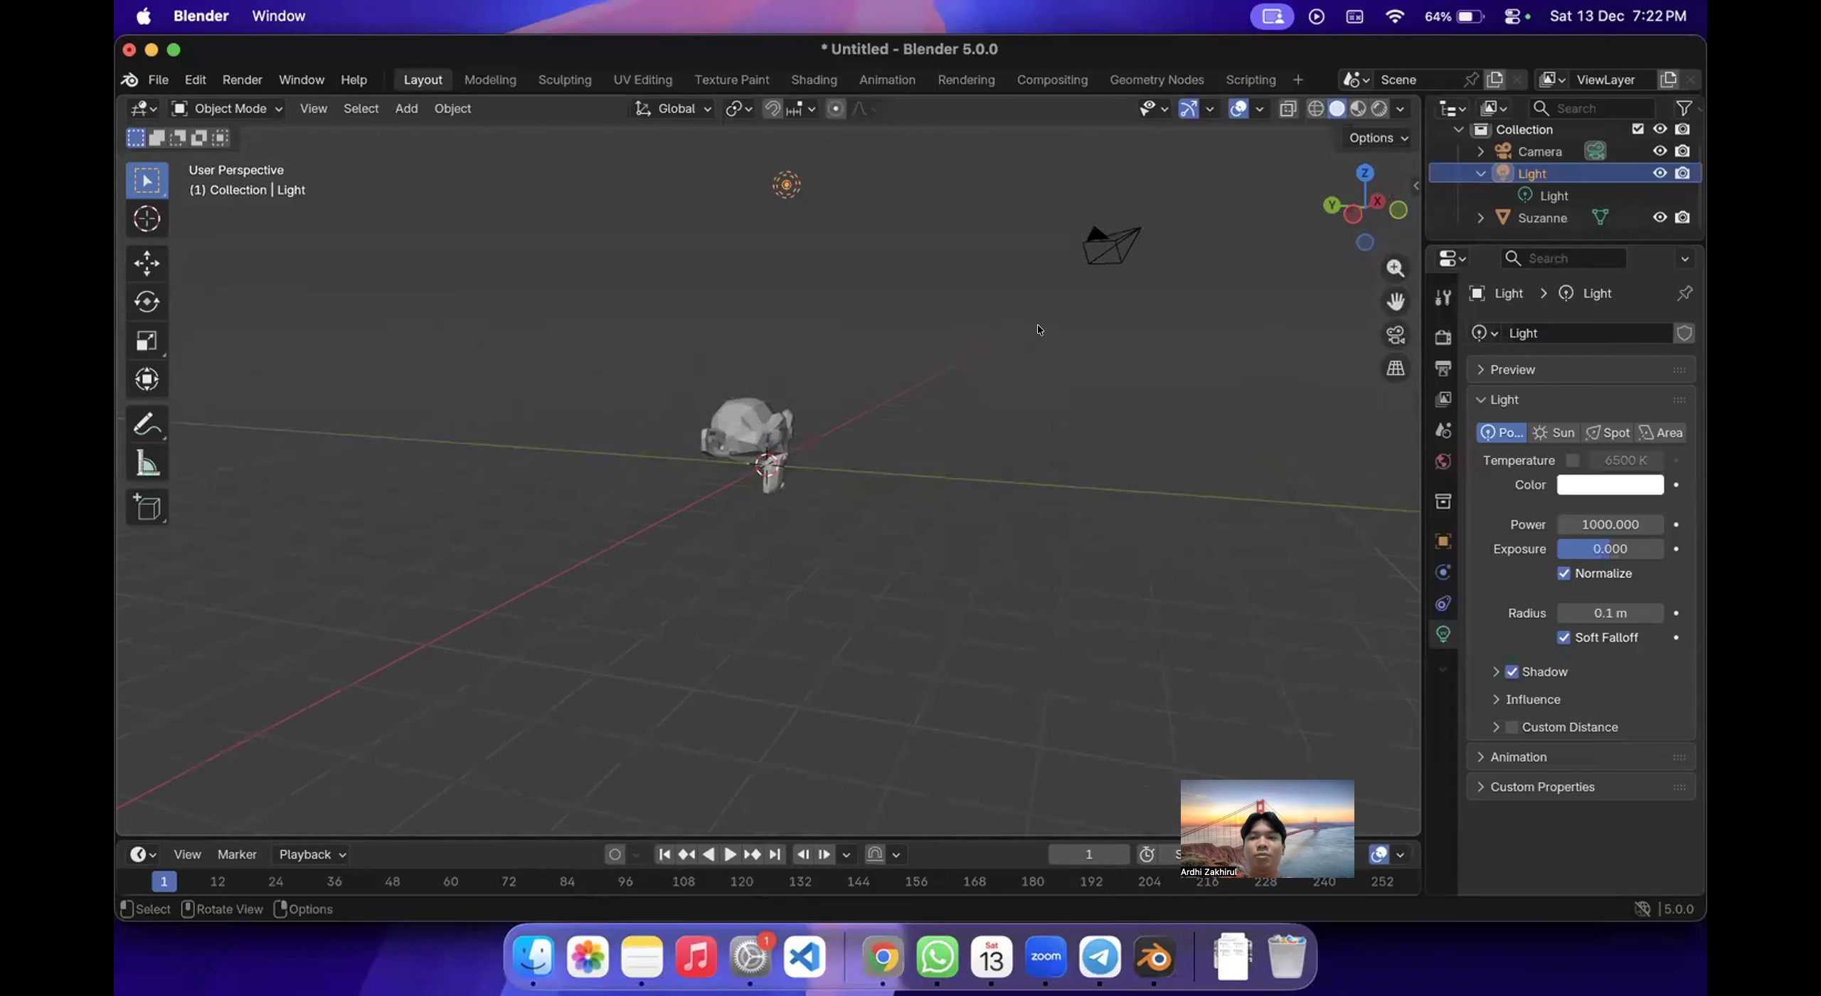
{"action": "scroll", "coordinate": [1037, 330], "scroll_direction": "up", "scroll_amount": 5}
{"action": "scroll", "coordinate": [1037, 330], "scroll_direction": "right", "scroll_amount": 4}
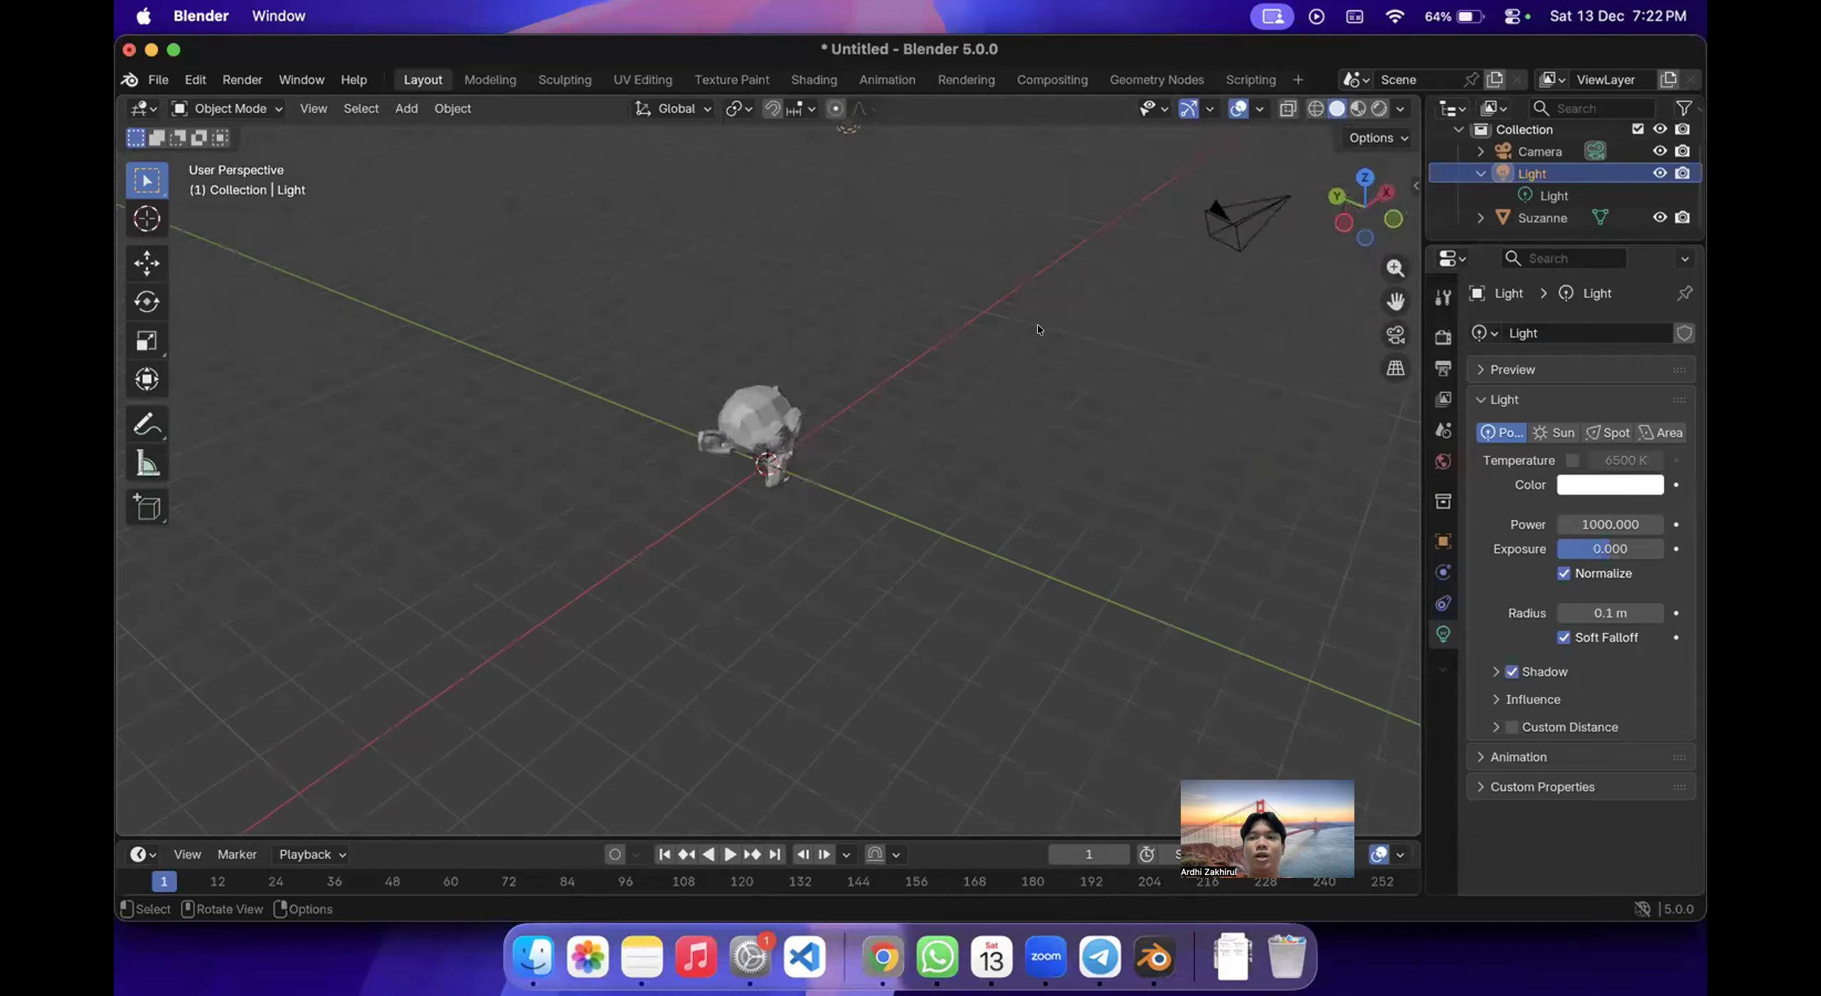
{"action": "left_click", "coordinate": [399, 109]}
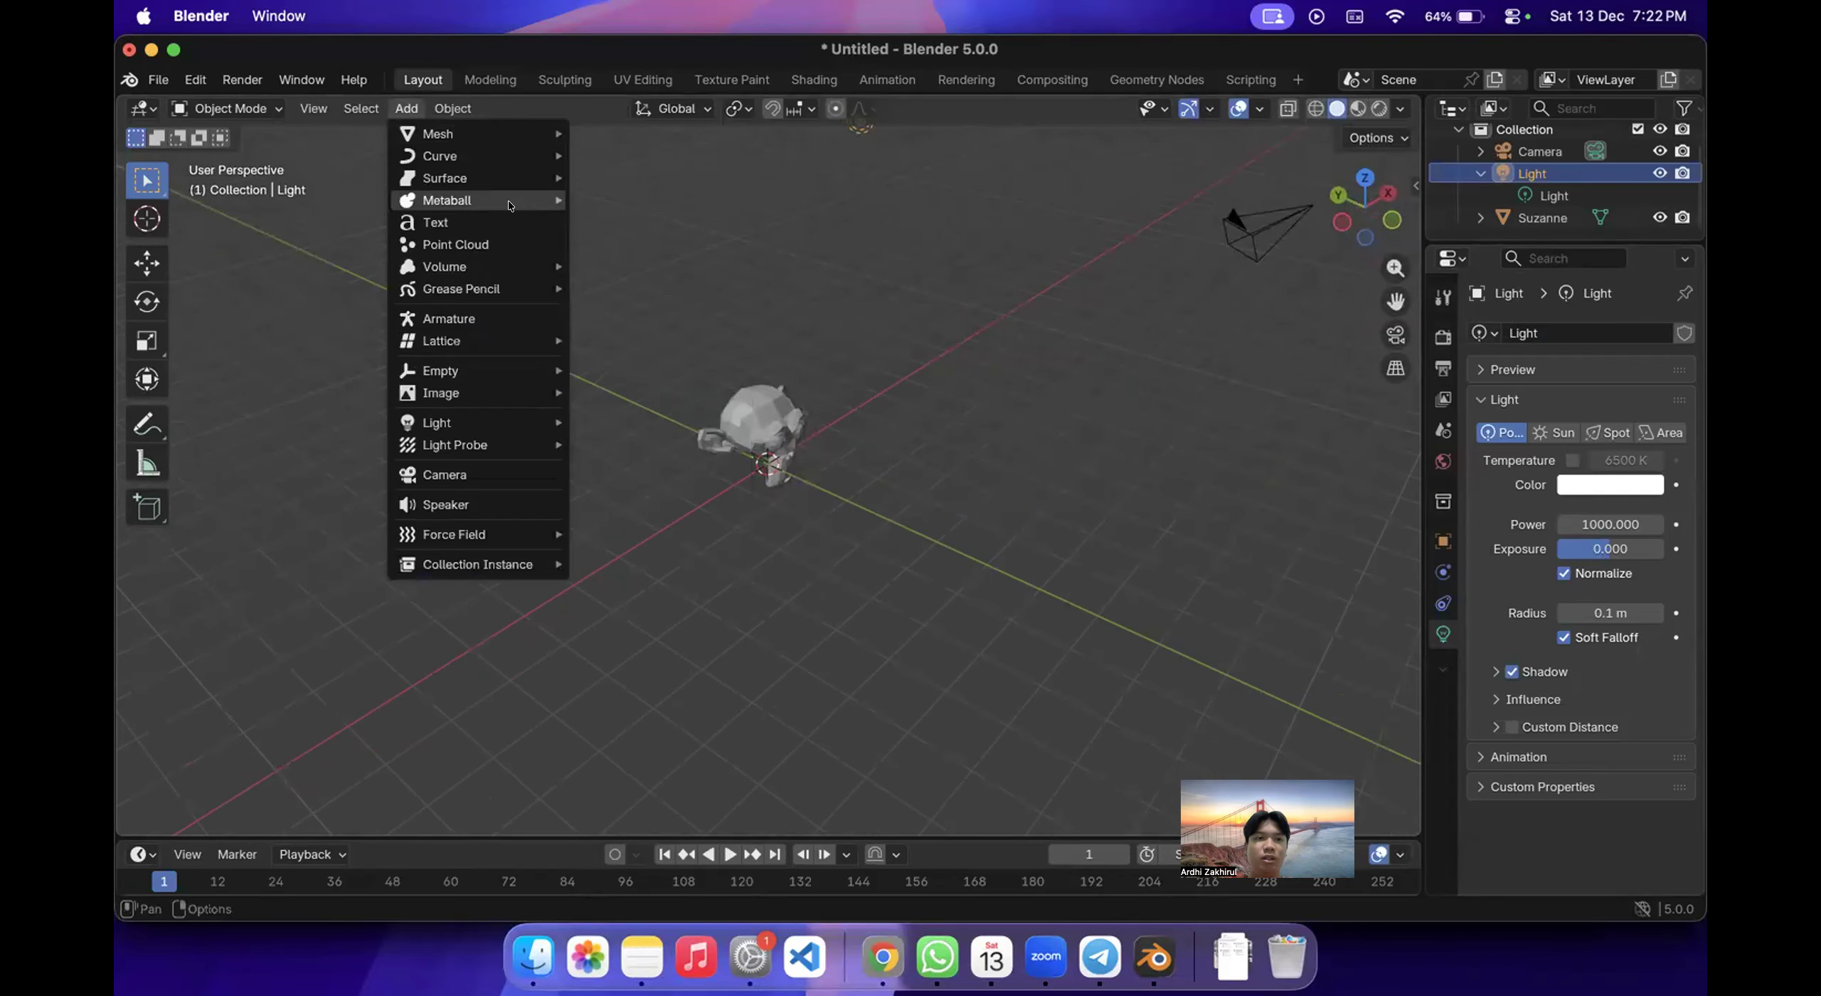
{"action": "mouse_move", "coordinate": [492, 260]}
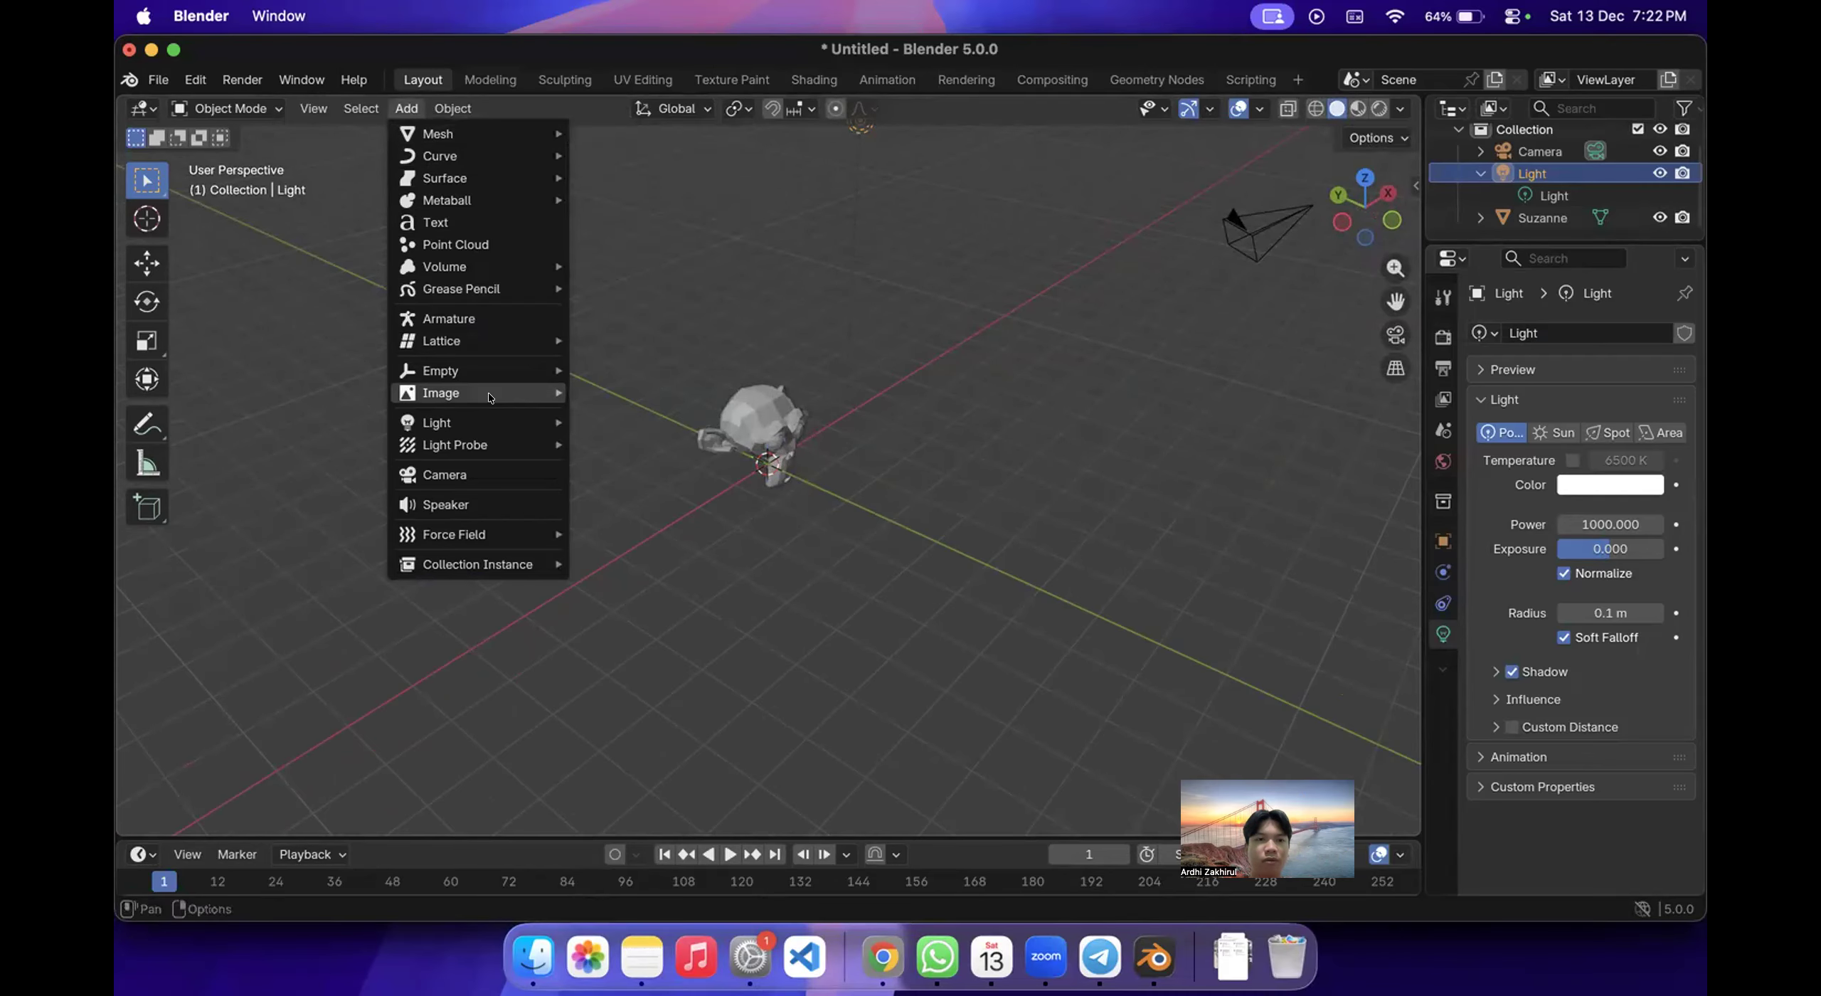
Switch to the Google Slides lesson in Chrome and go back to slide 46 on creating new lights.
{"action": "left_click", "coordinate": [882, 957]}
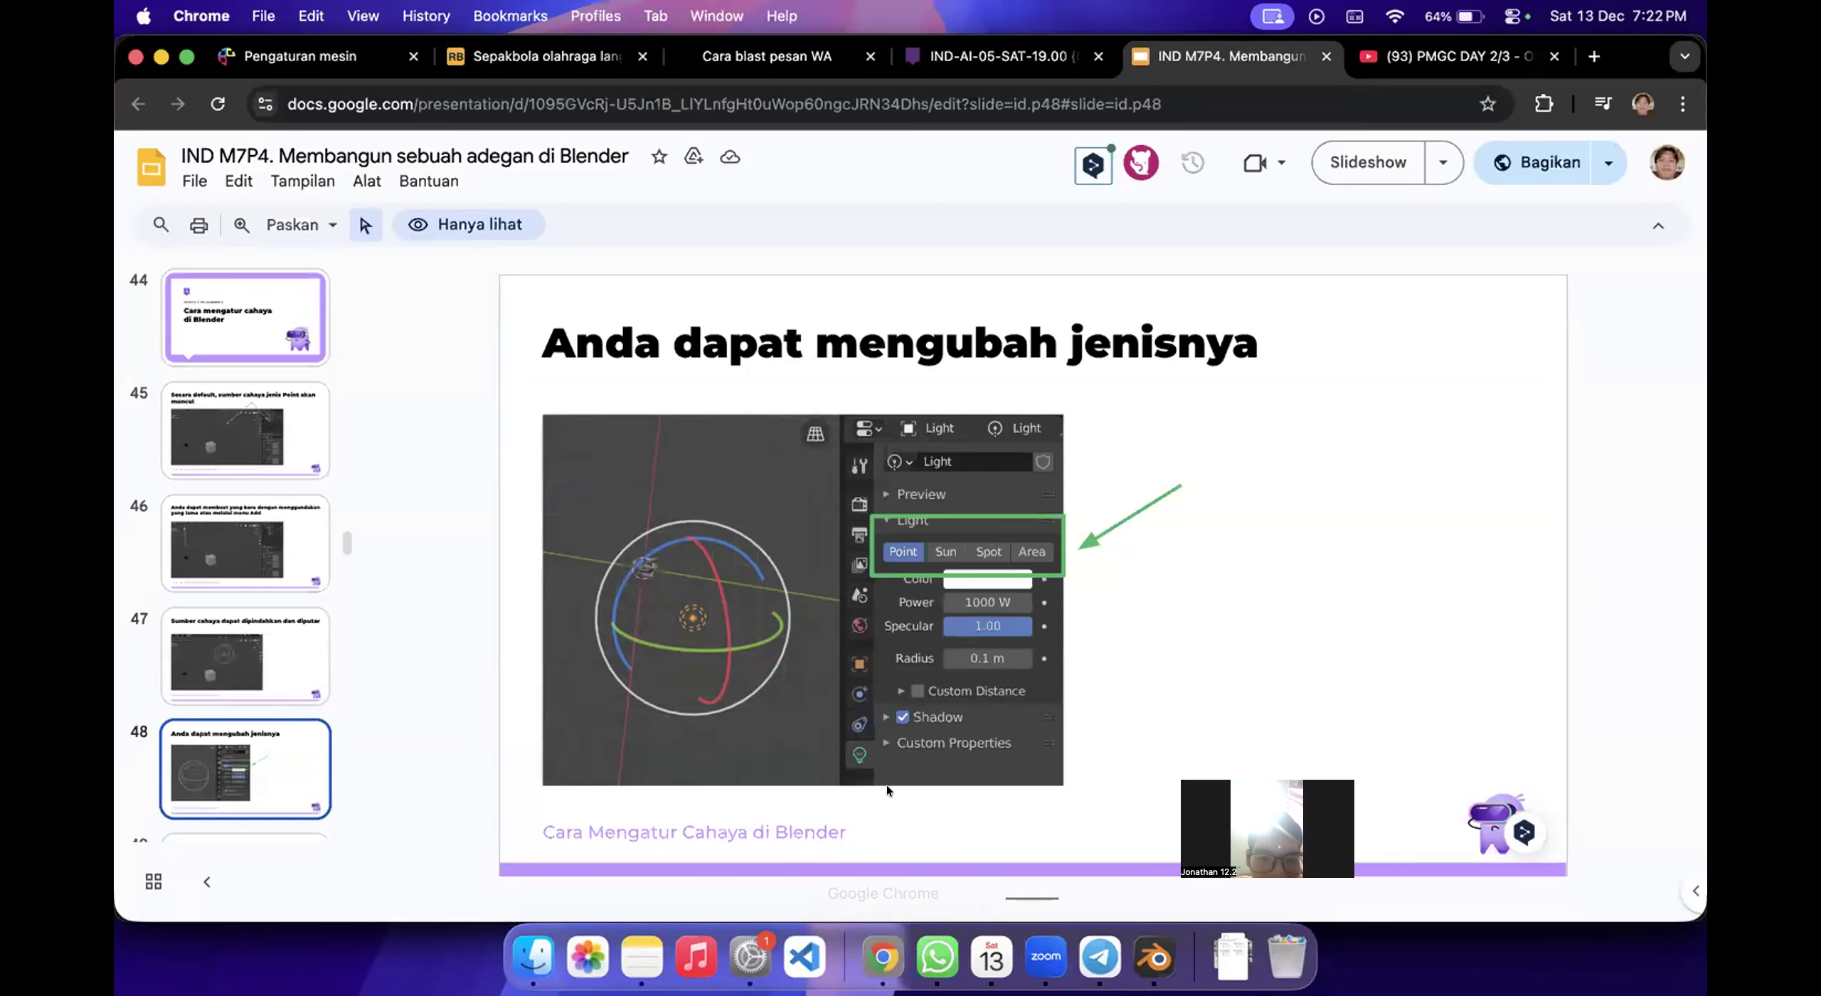
{"action": "key", "text": "Up"}
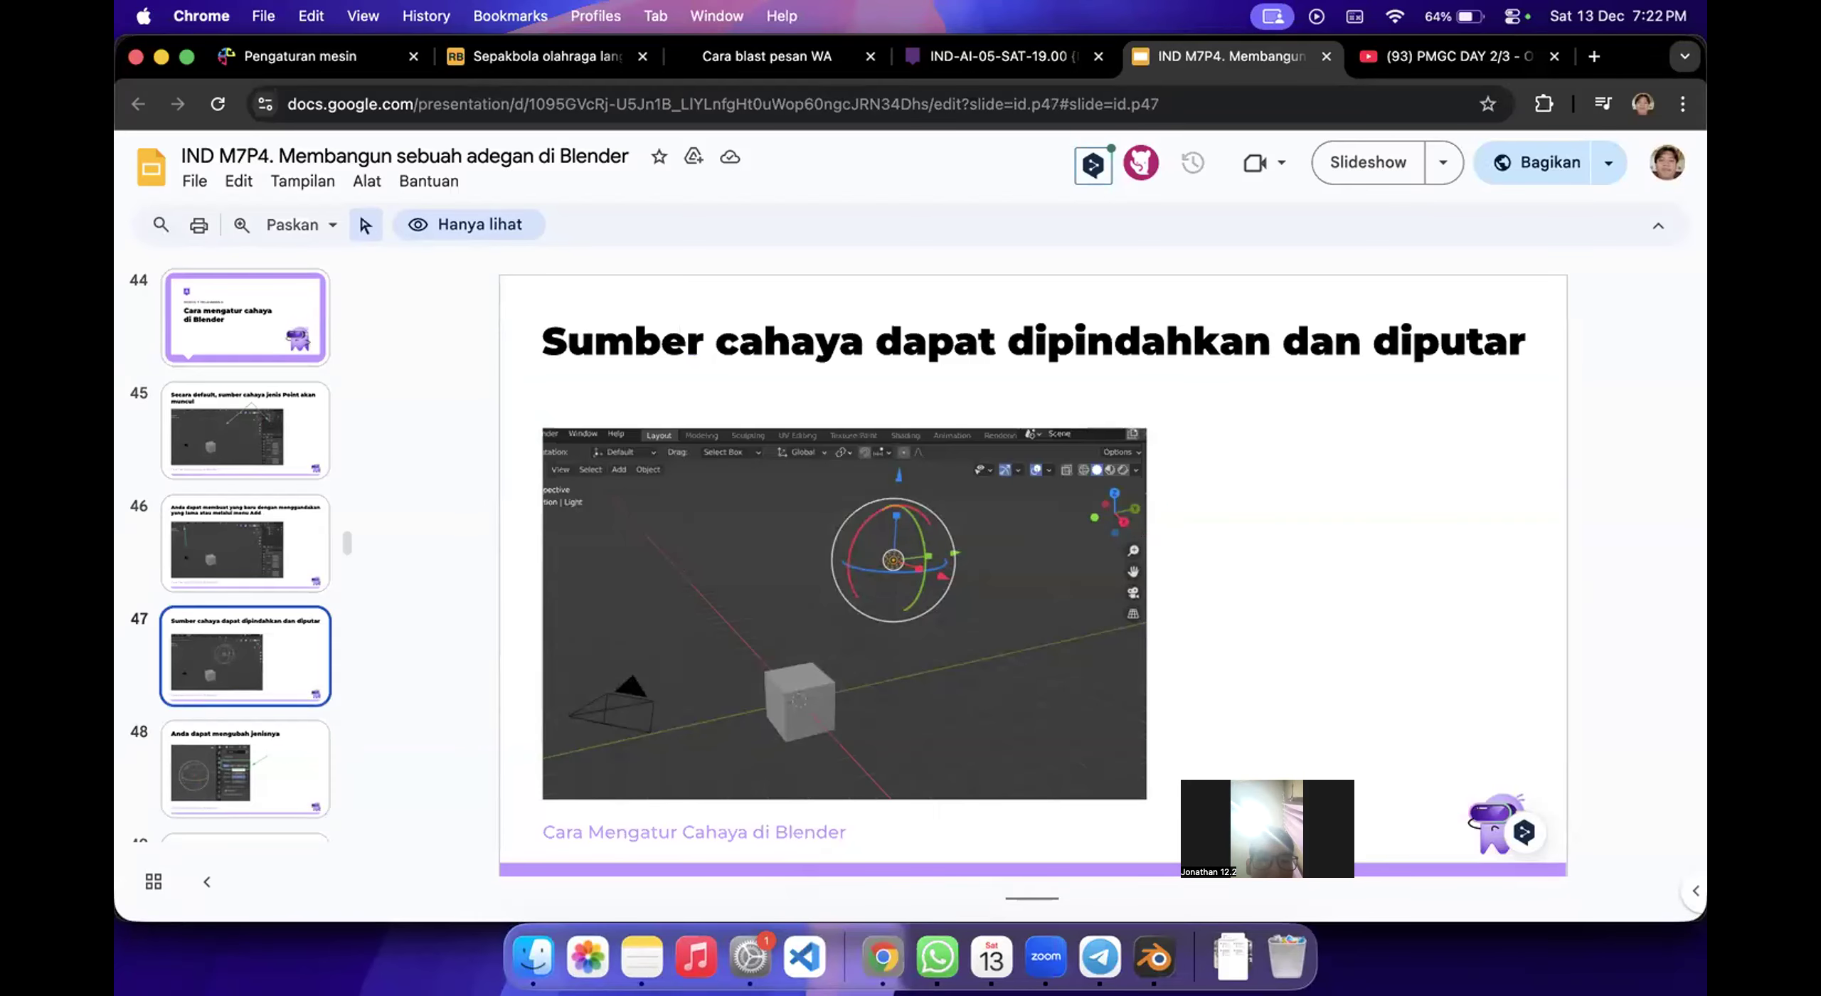
{"action": "key", "text": "Up"}
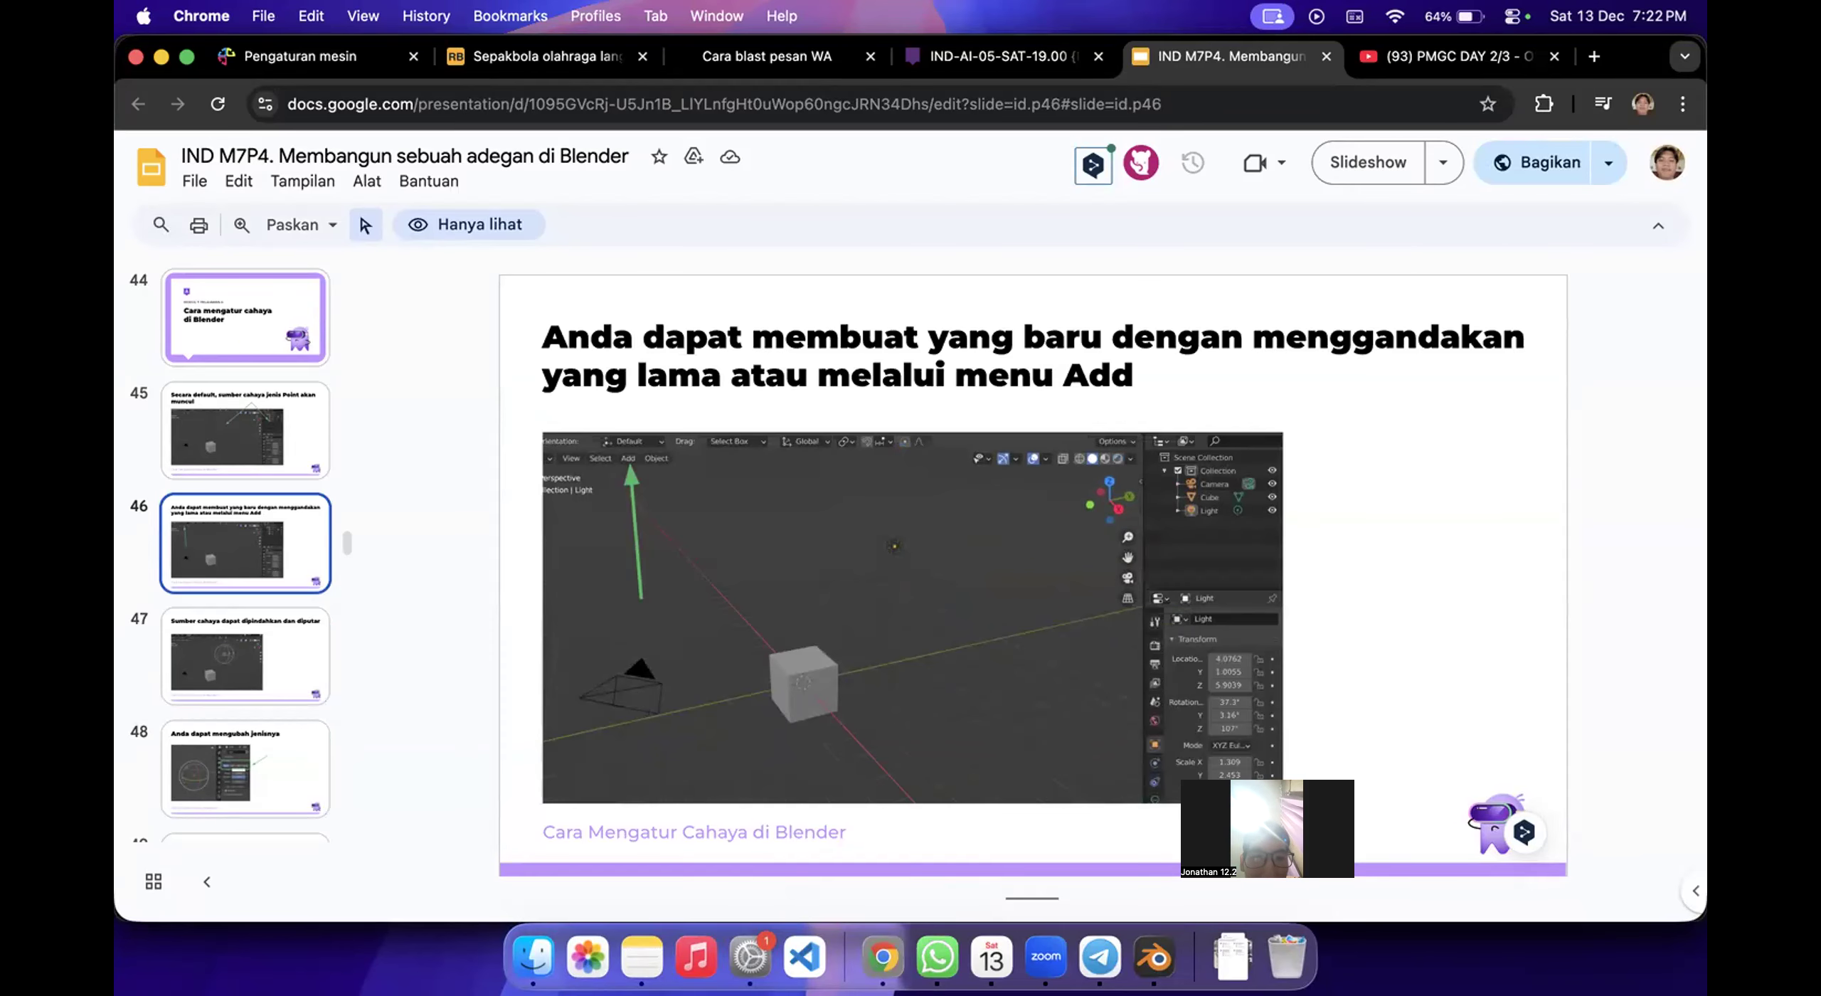
{"action": "key", "text": "Down"}
{"action": "key", "text": "Up"}
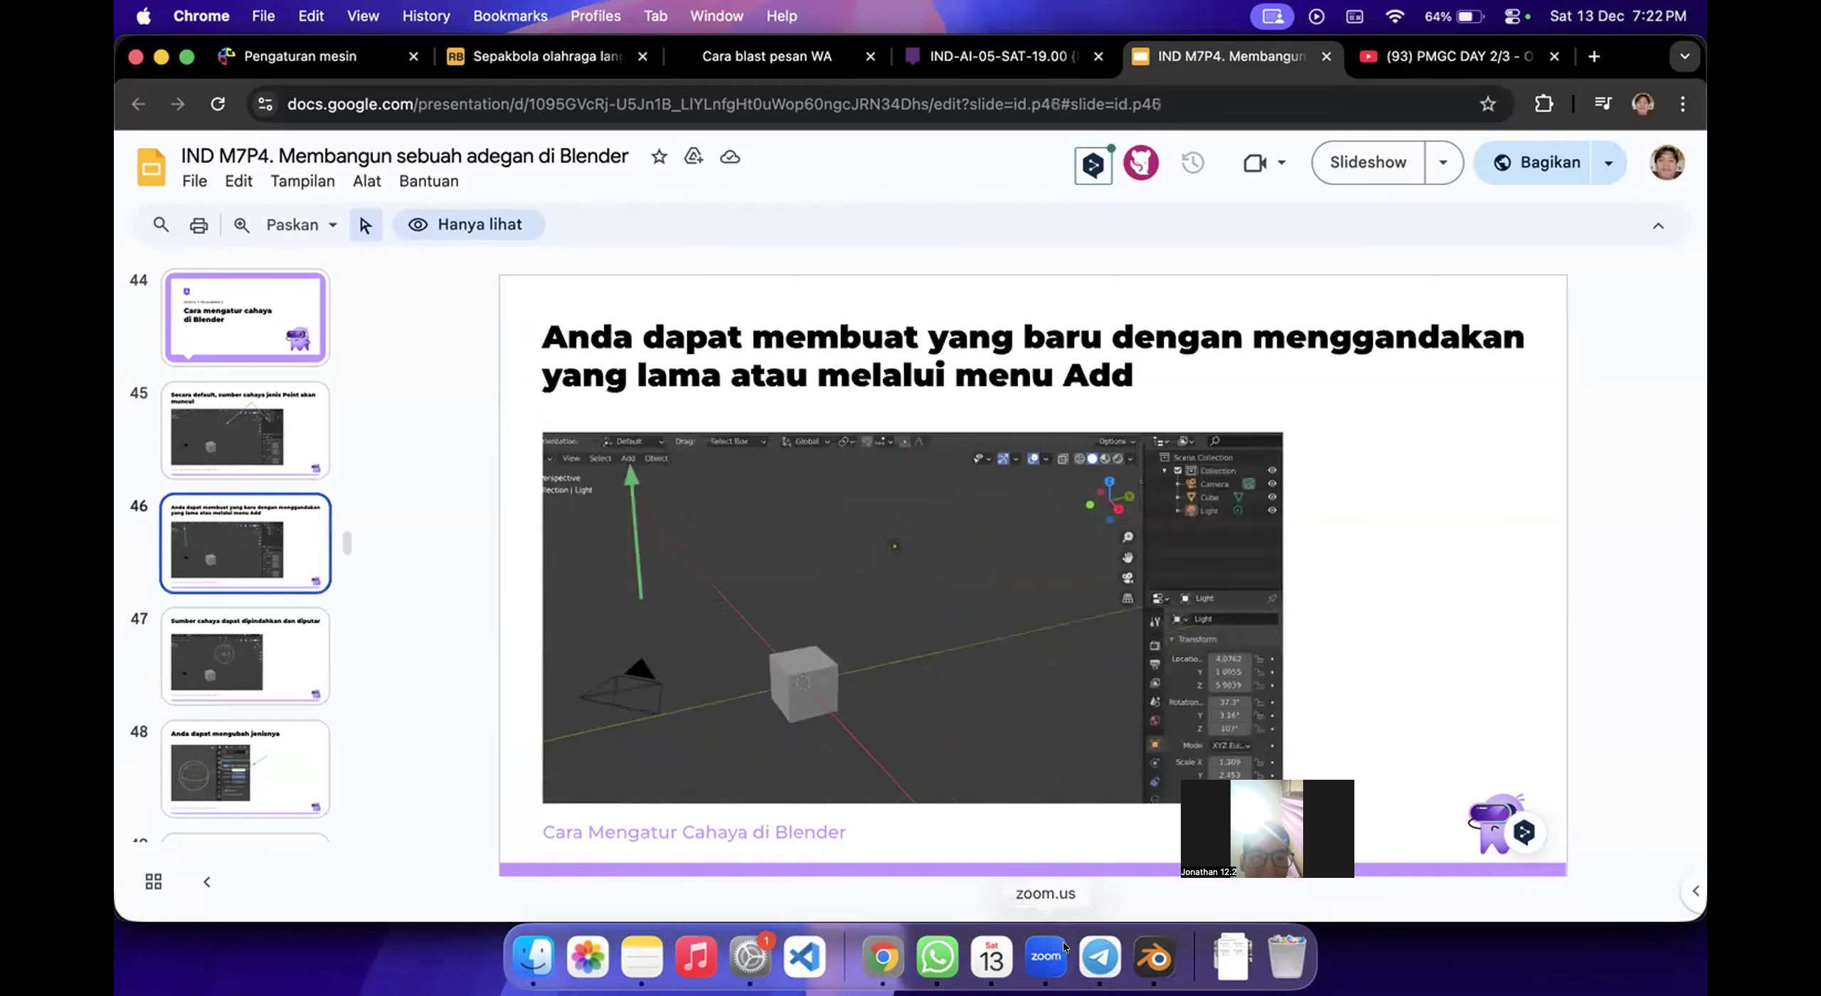
Switch back to Blender and add a new Sun light to the scene.
{"action": "left_click", "coordinate": [1136, 961]}
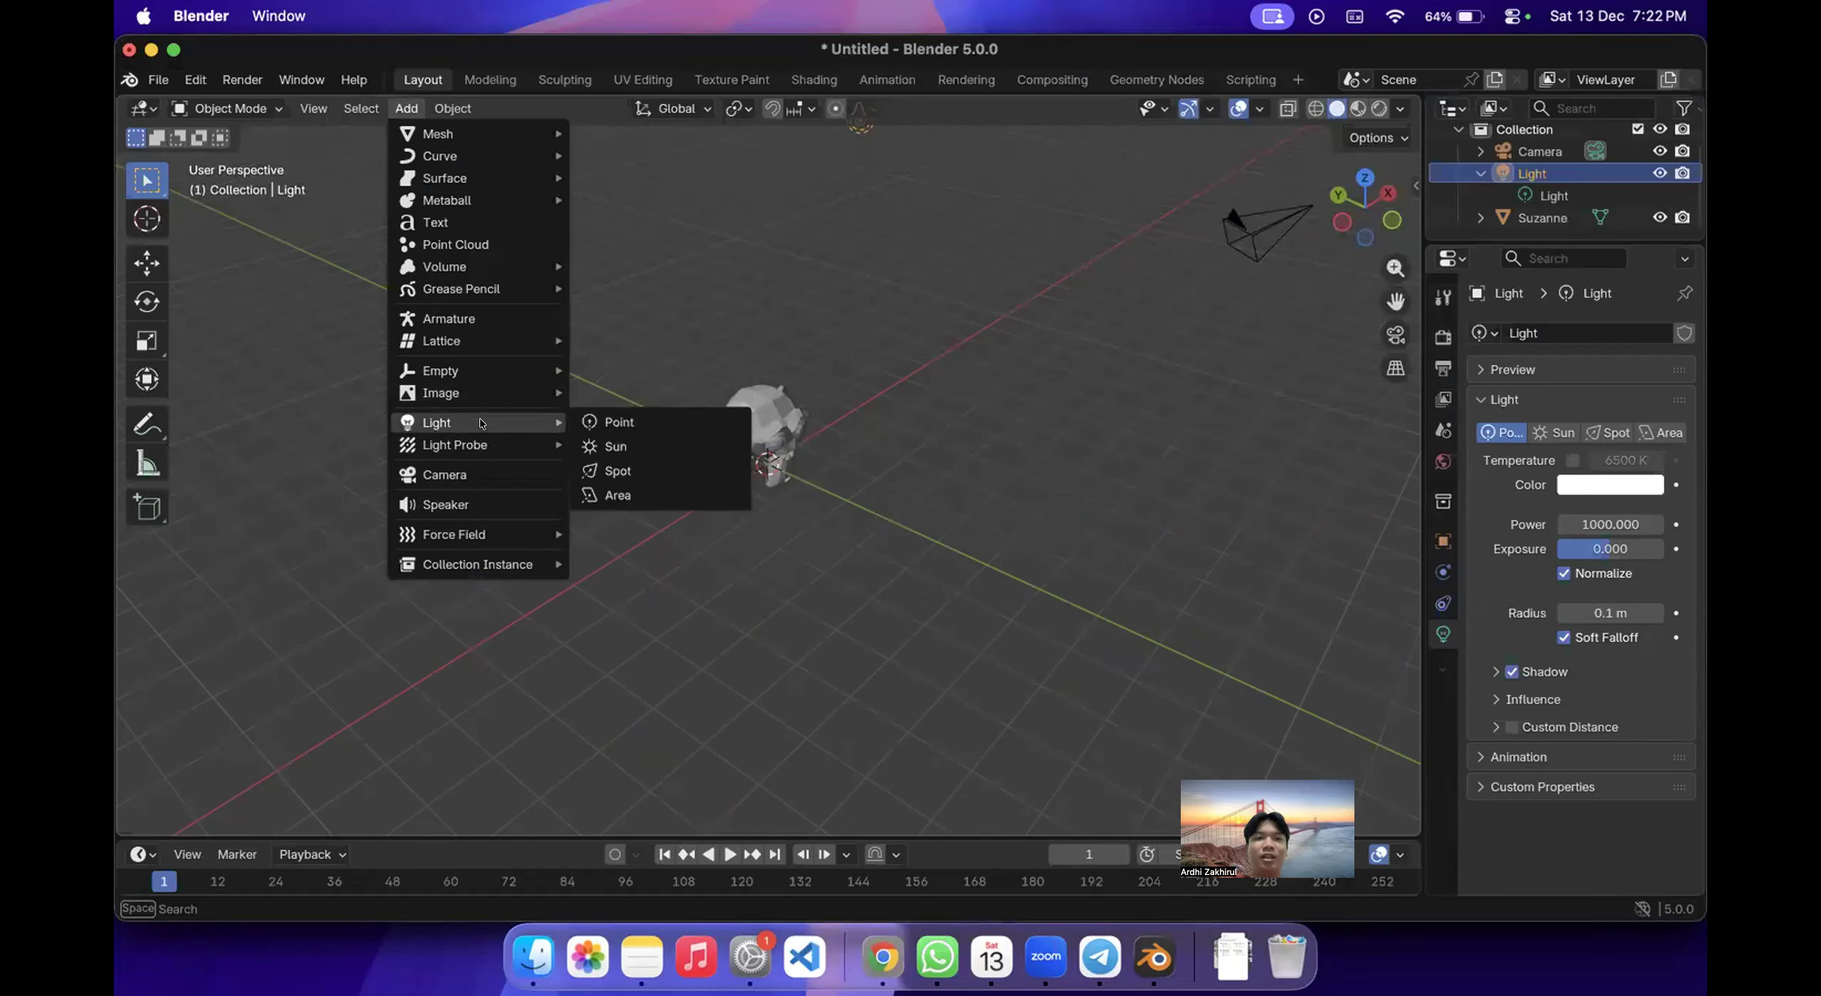
{"action": "mouse_move", "coordinate": [500, 416]}
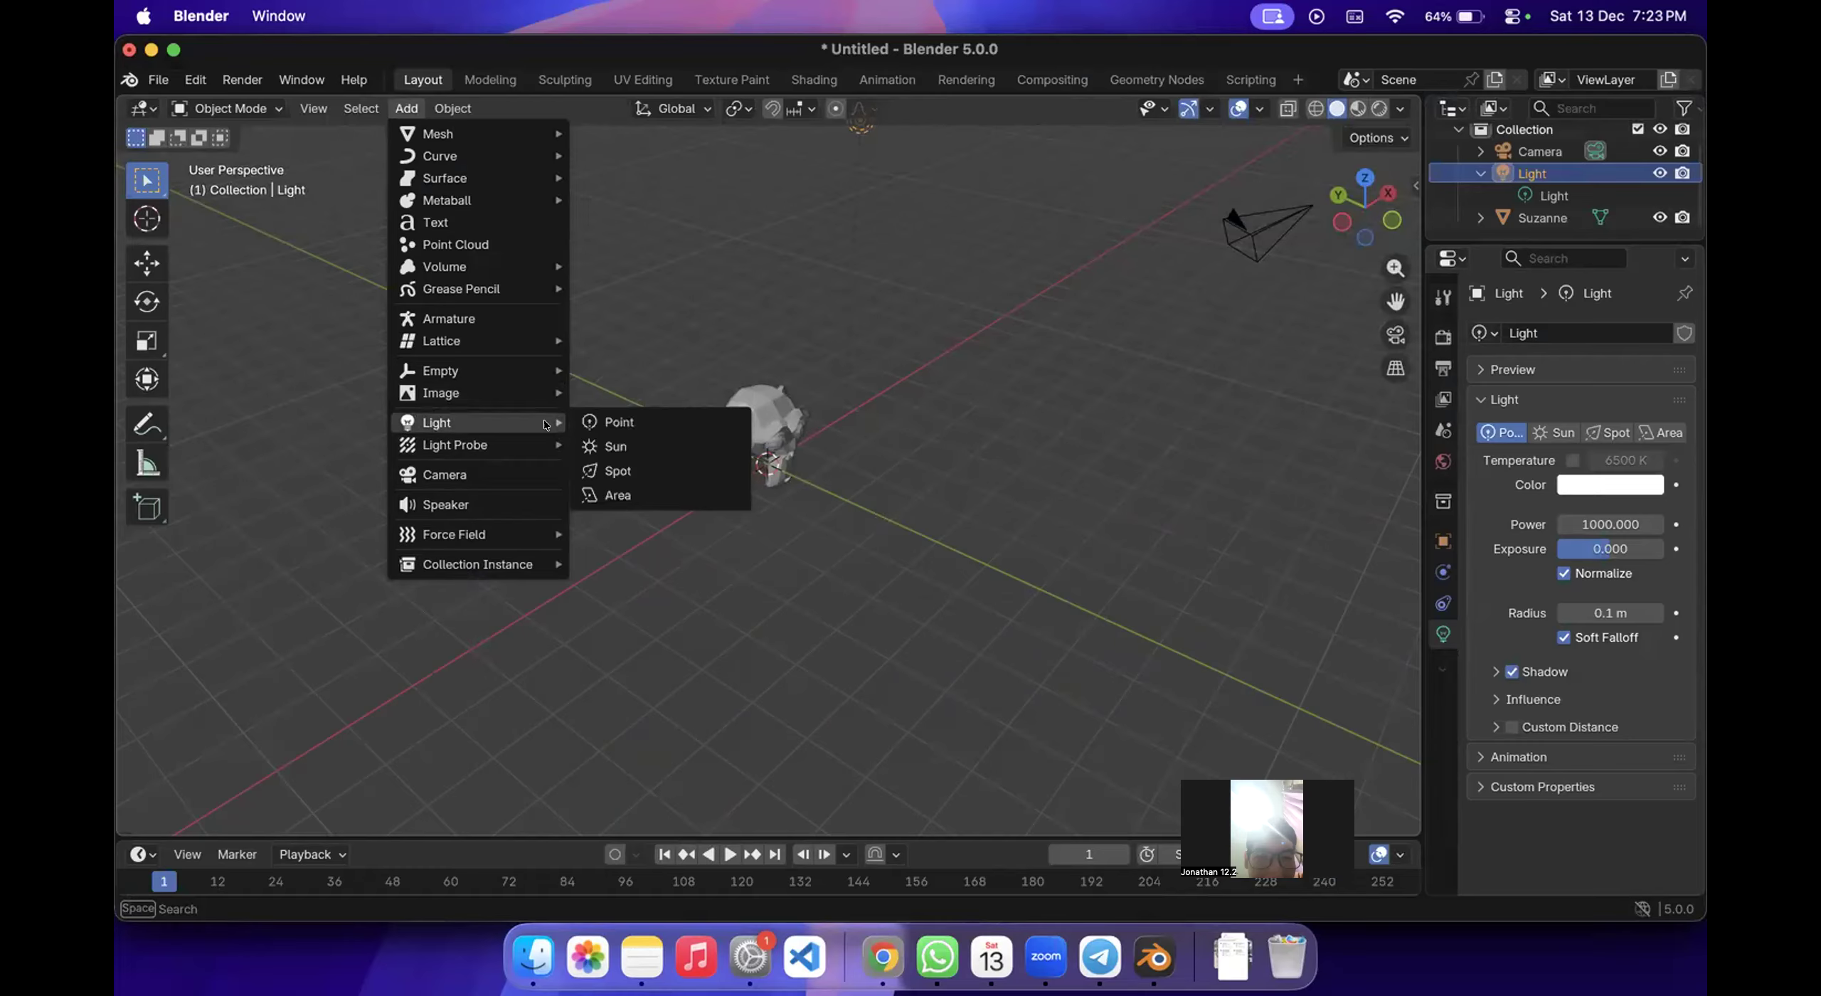
{"action": "left_click", "coordinate": [635, 446]}
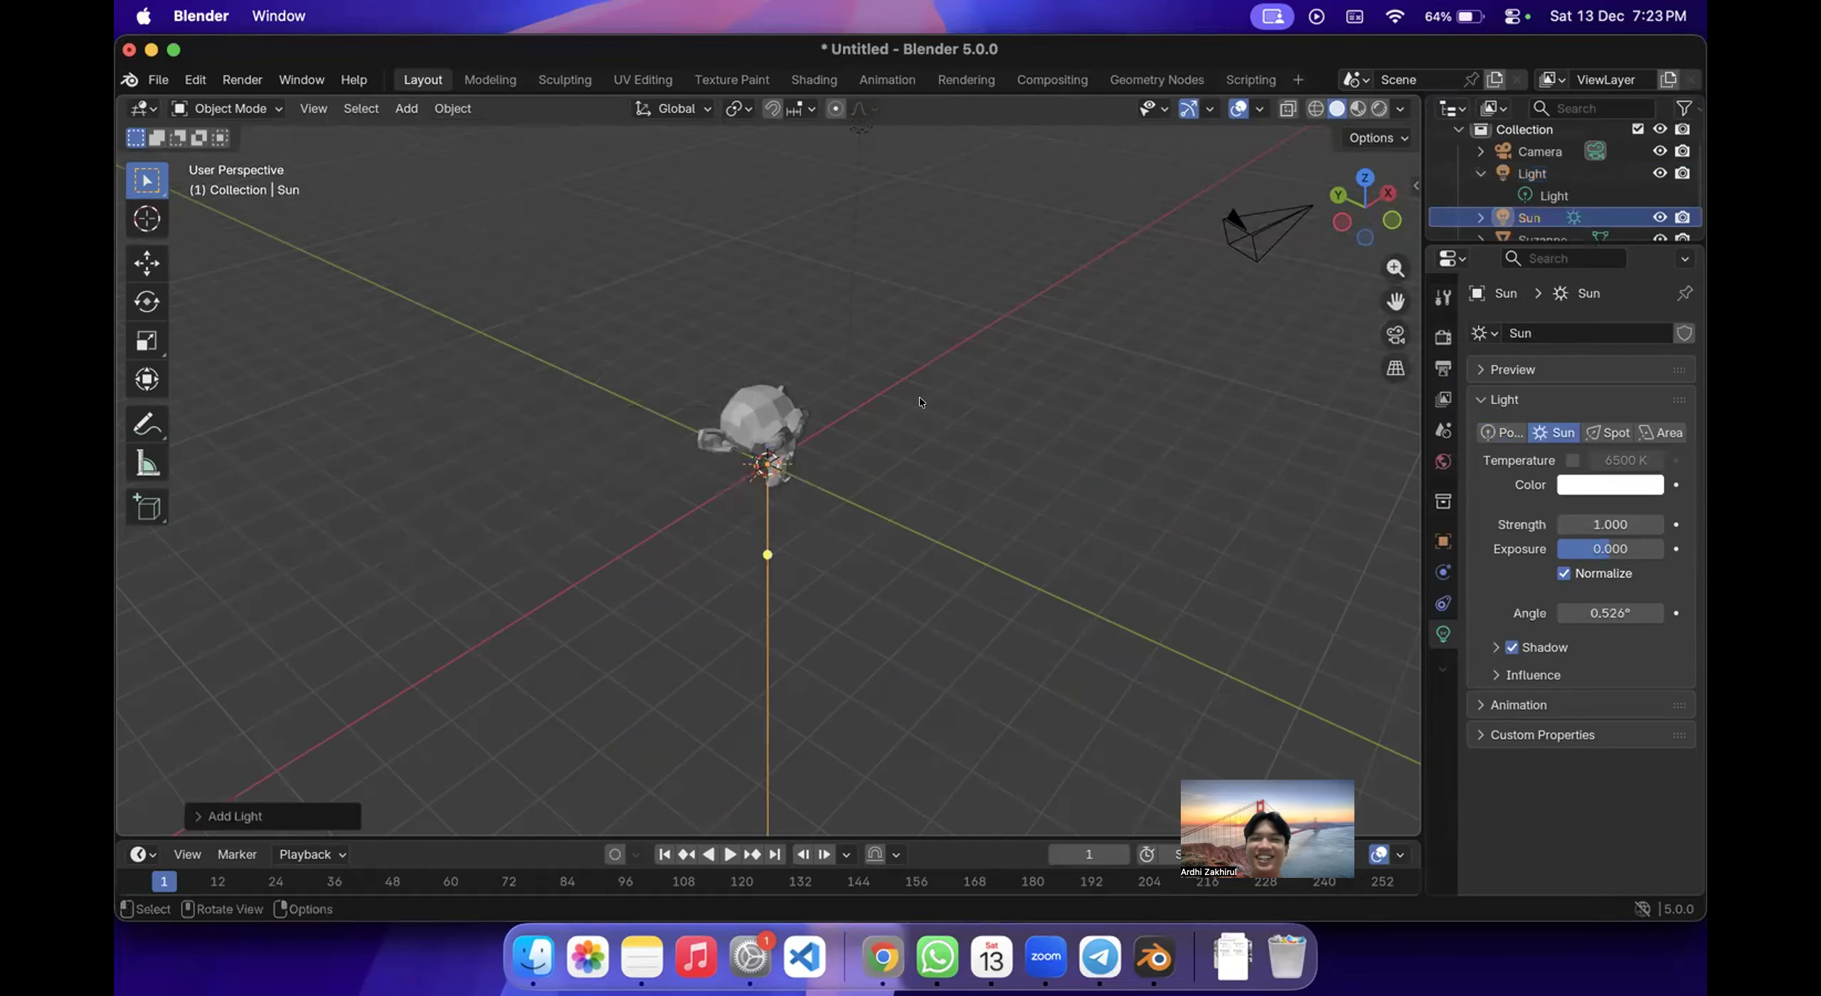
{"action": "scroll", "coordinate": [1508, 185], "scroll_direction": "down", "scroll_amount": 1}
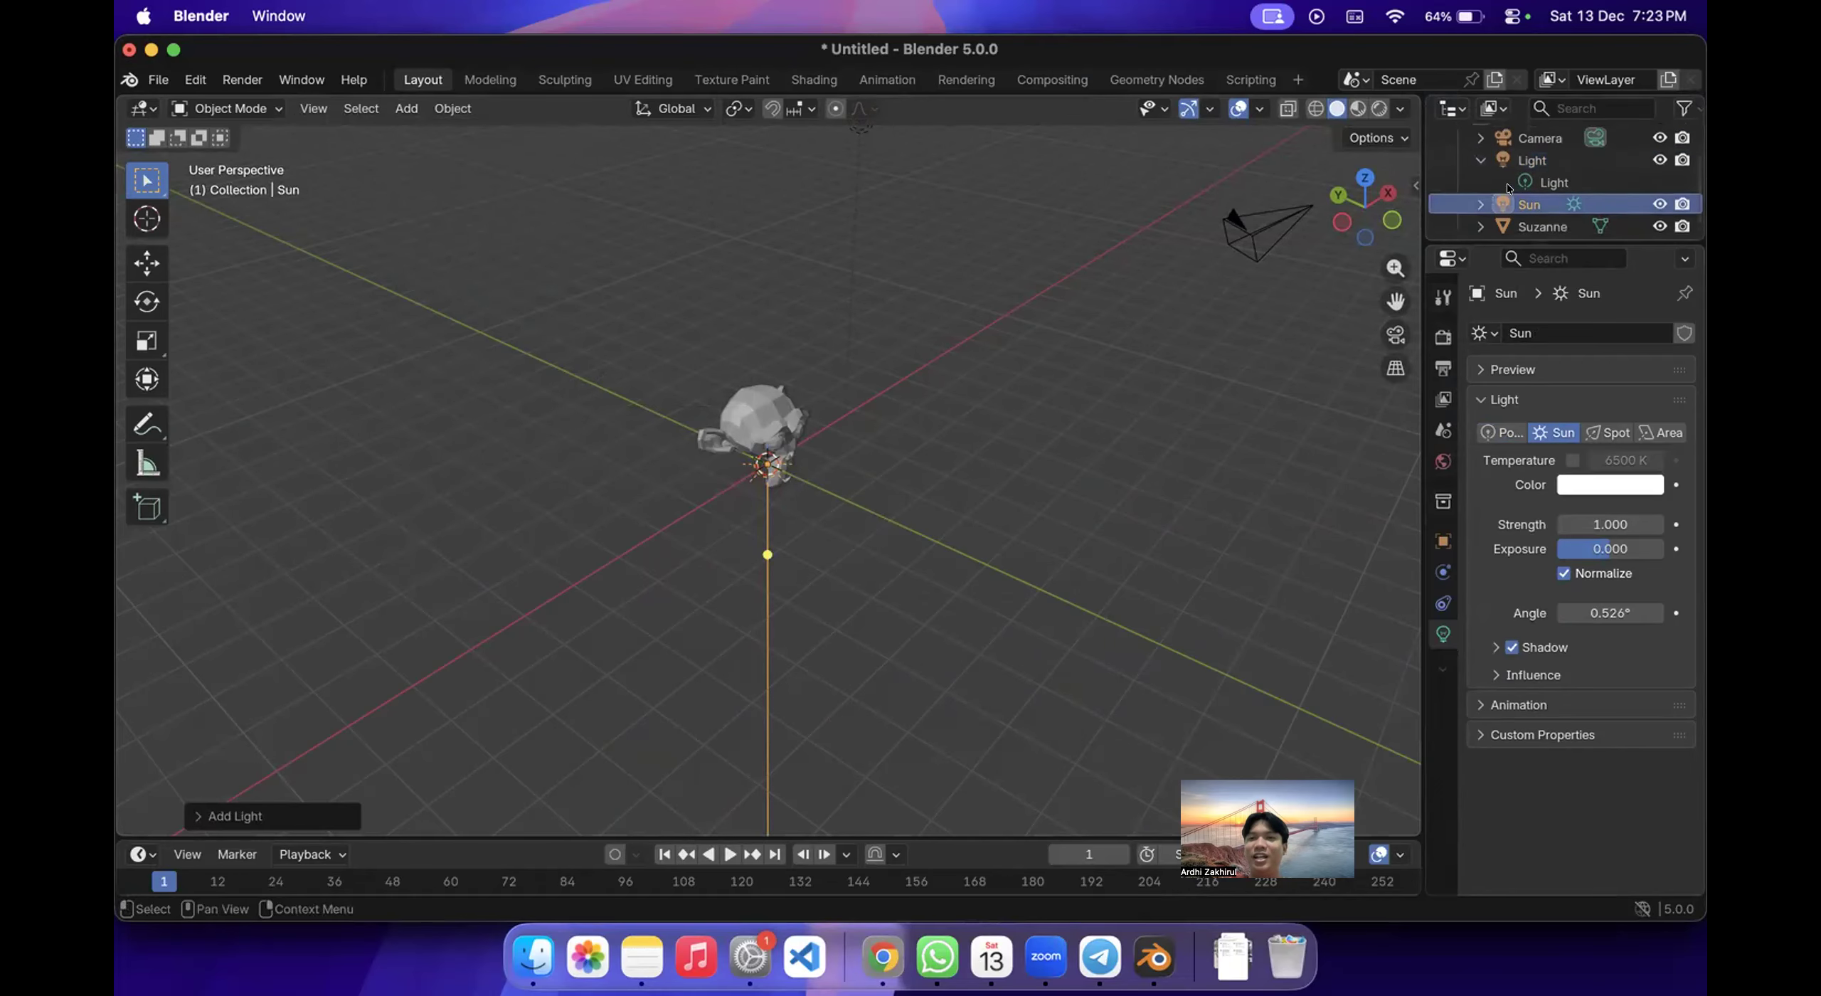
{"action": "scroll", "coordinate": [1514, 186], "scroll_direction": "down", "scroll_amount": 1}
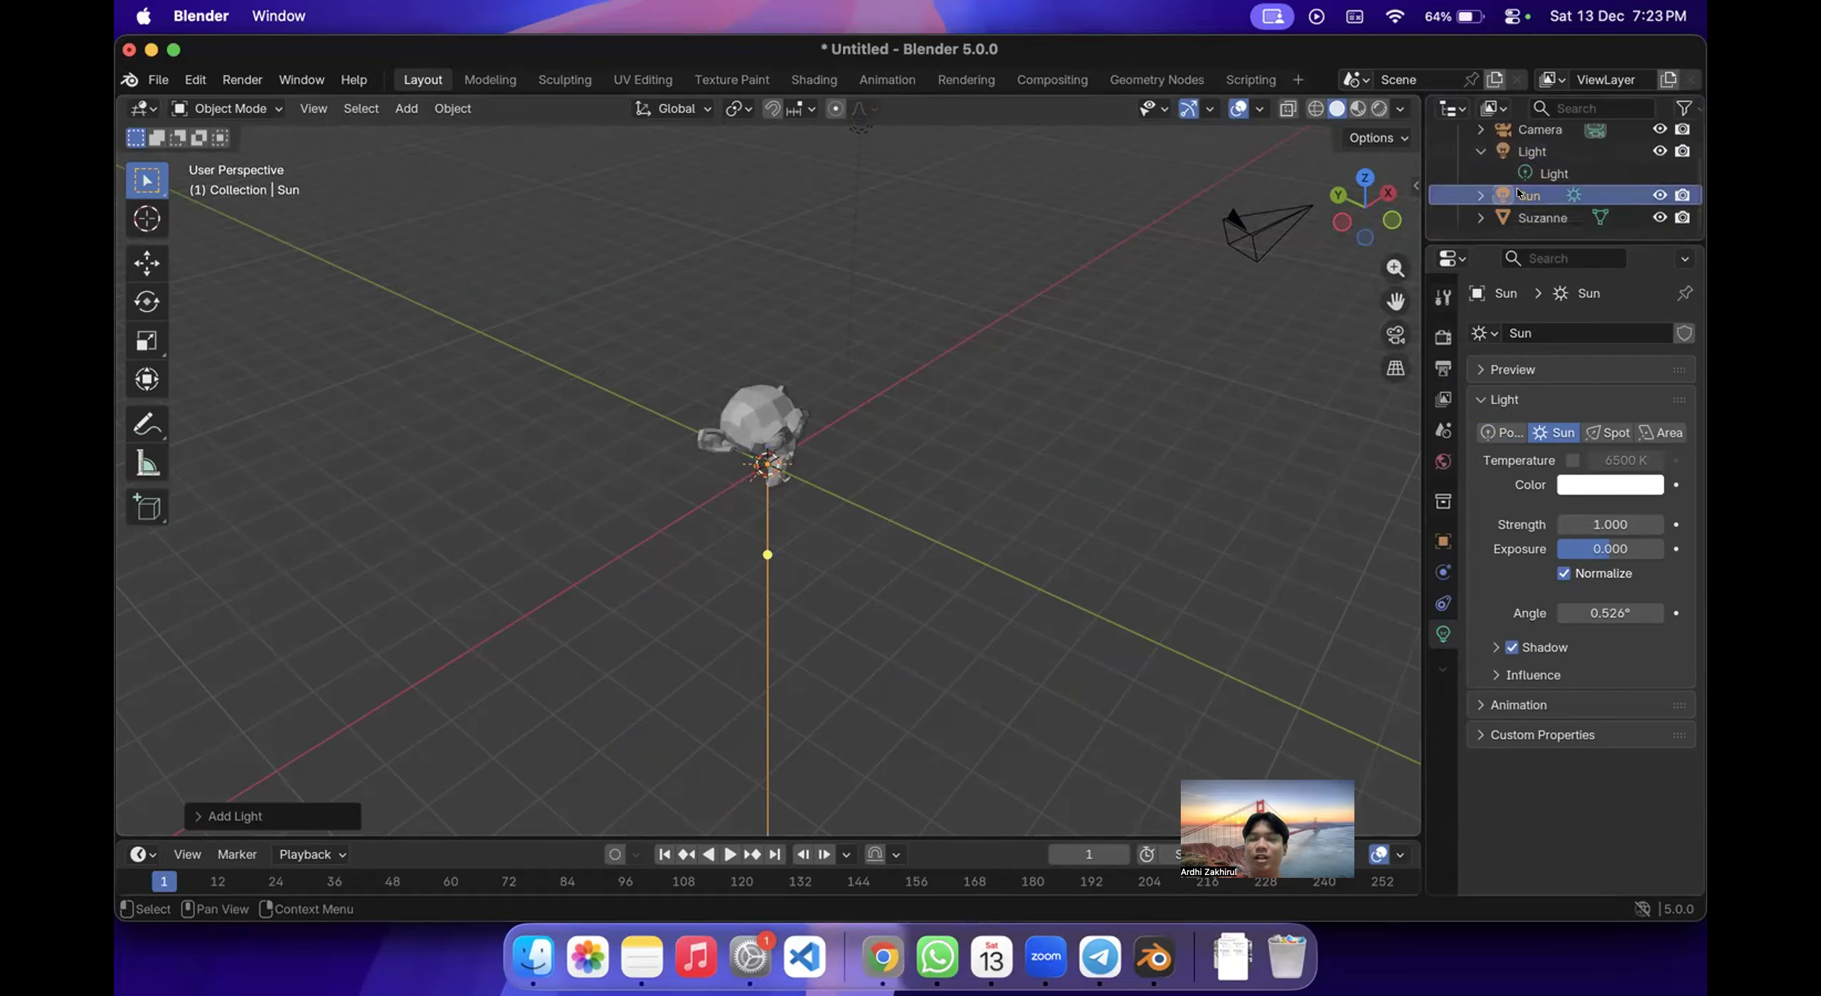
{"action": "left_click", "coordinate": [1481, 195]}
{"action": "left_click", "coordinate": [1480, 195]}
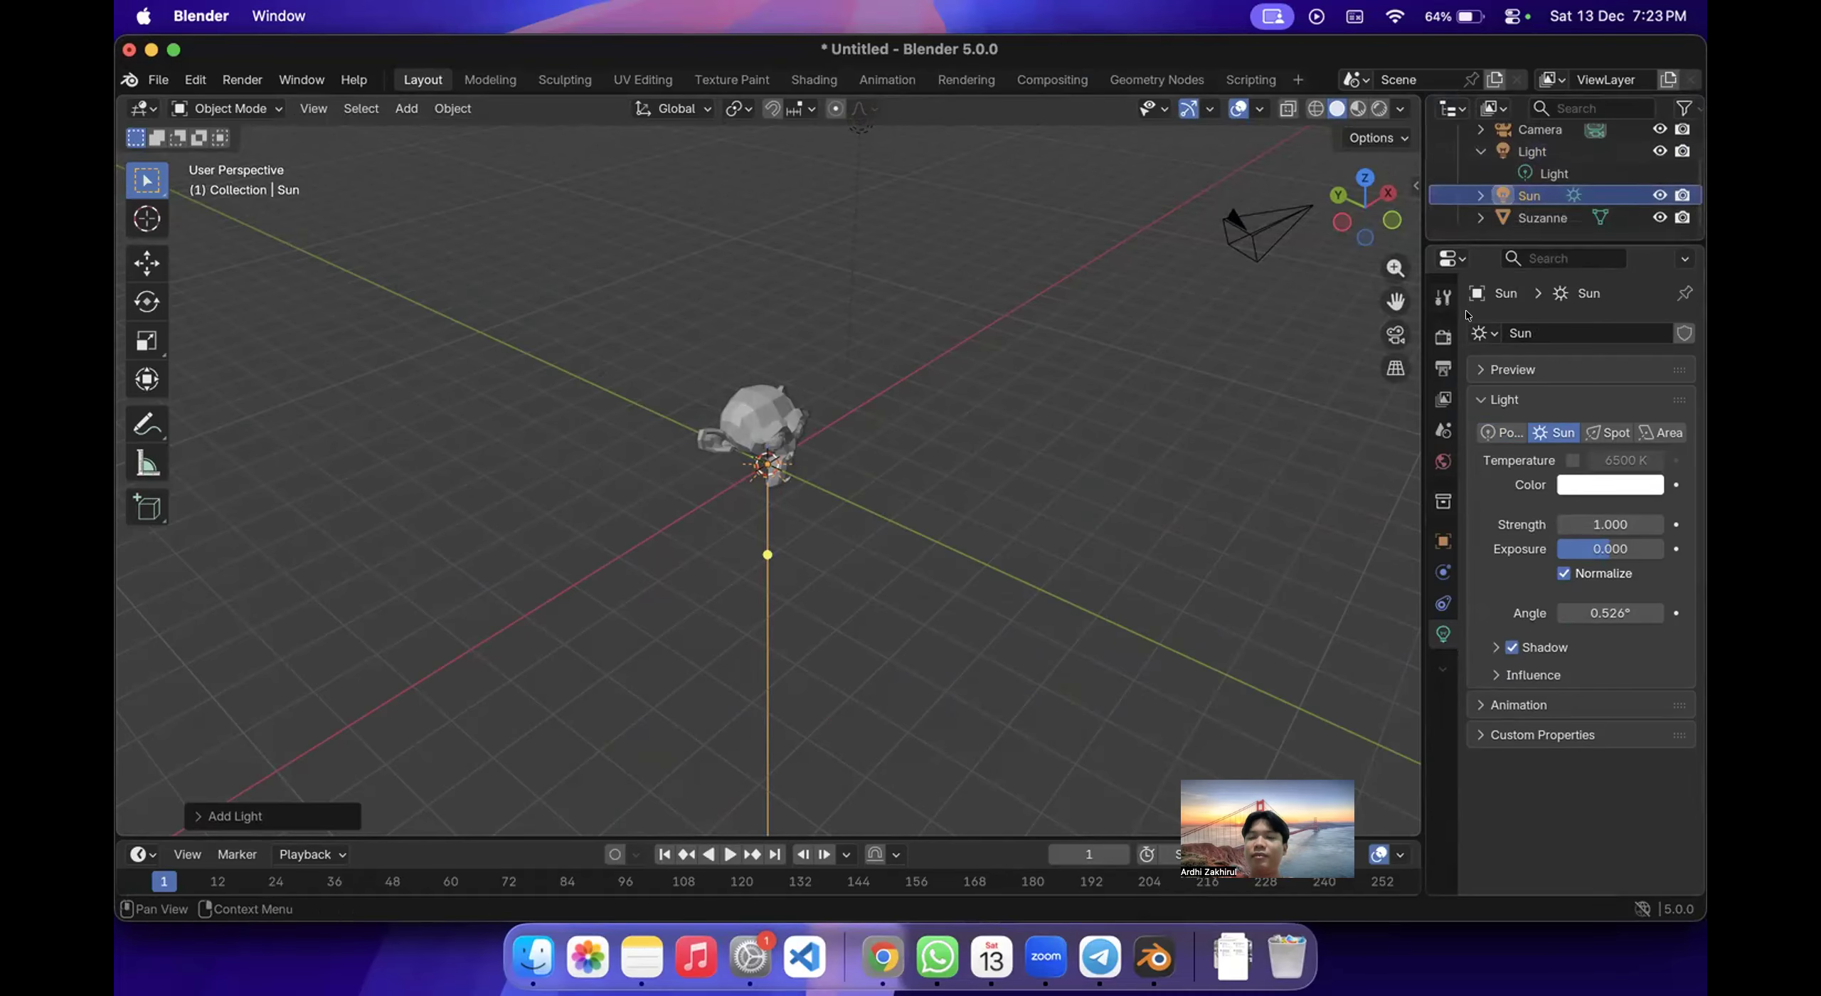
Move the Sun light straight up along the Z axis to a point above the monkey head.
{"action": "middle_click_drag", "start_coordinate": [1152, 393], "coordinate": [619, 431]}
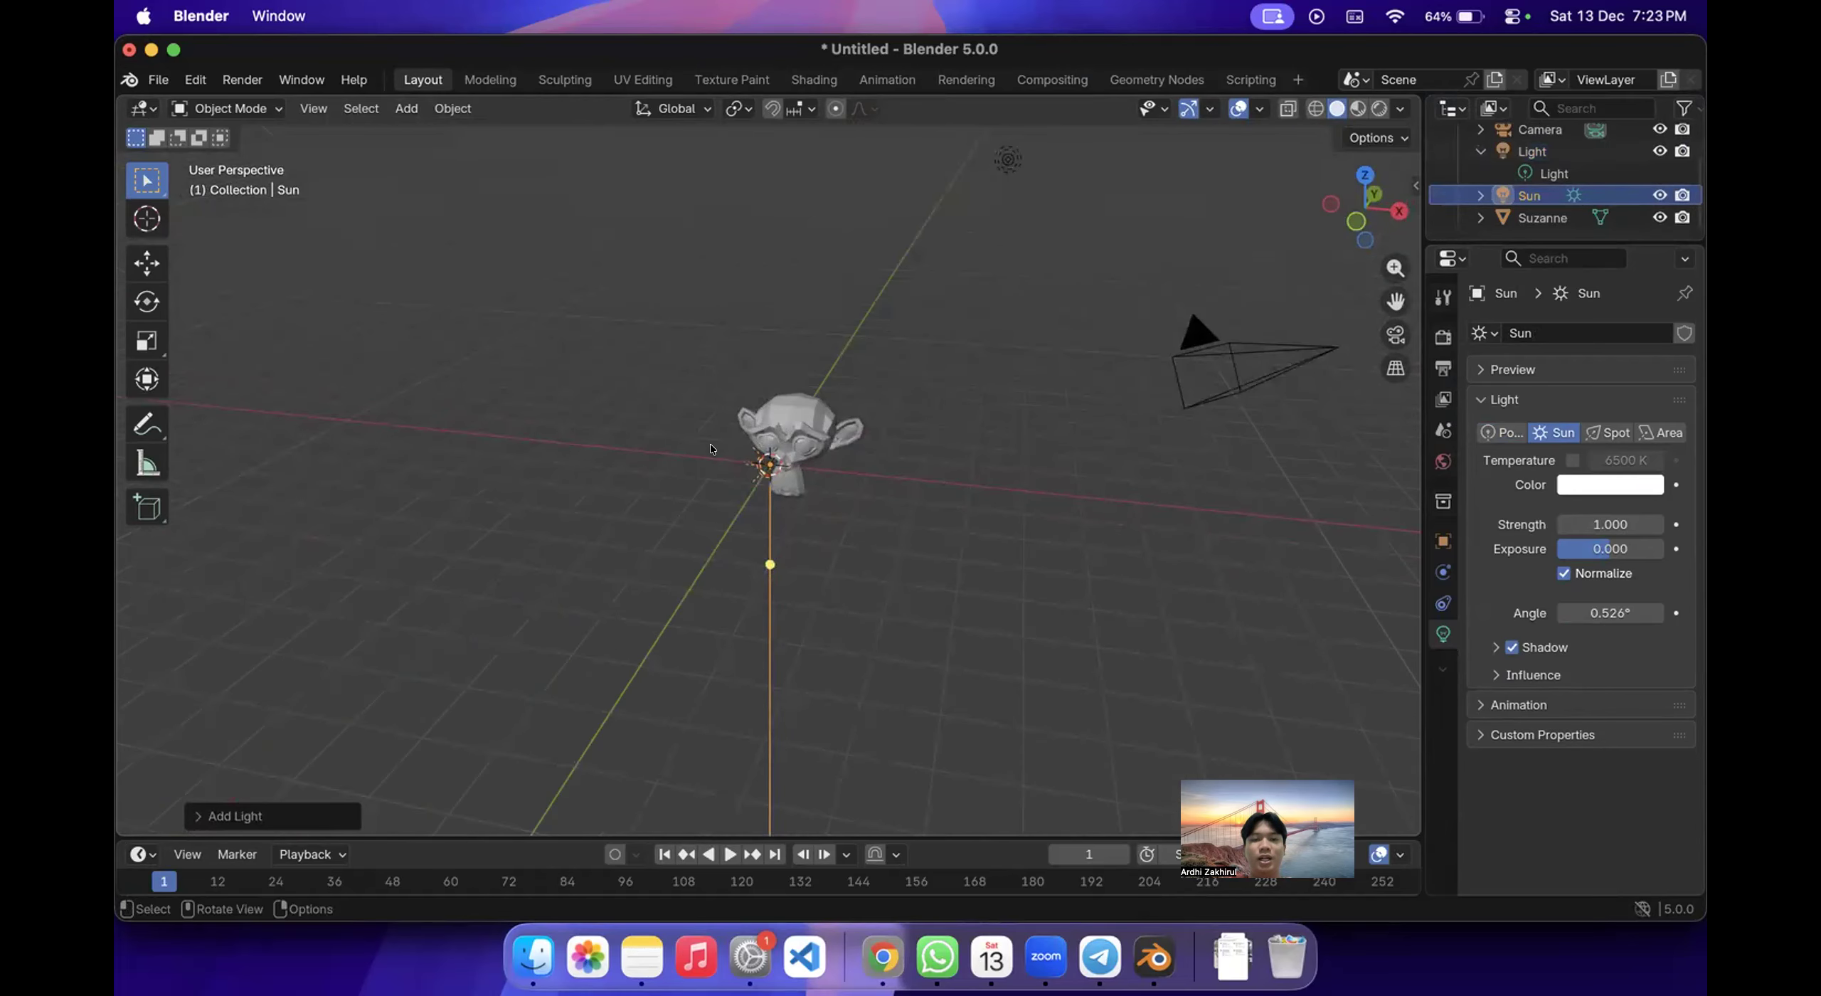
{"action": "middle_click_drag", "start_coordinate": [774, 447], "coordinate": [717, 393]}
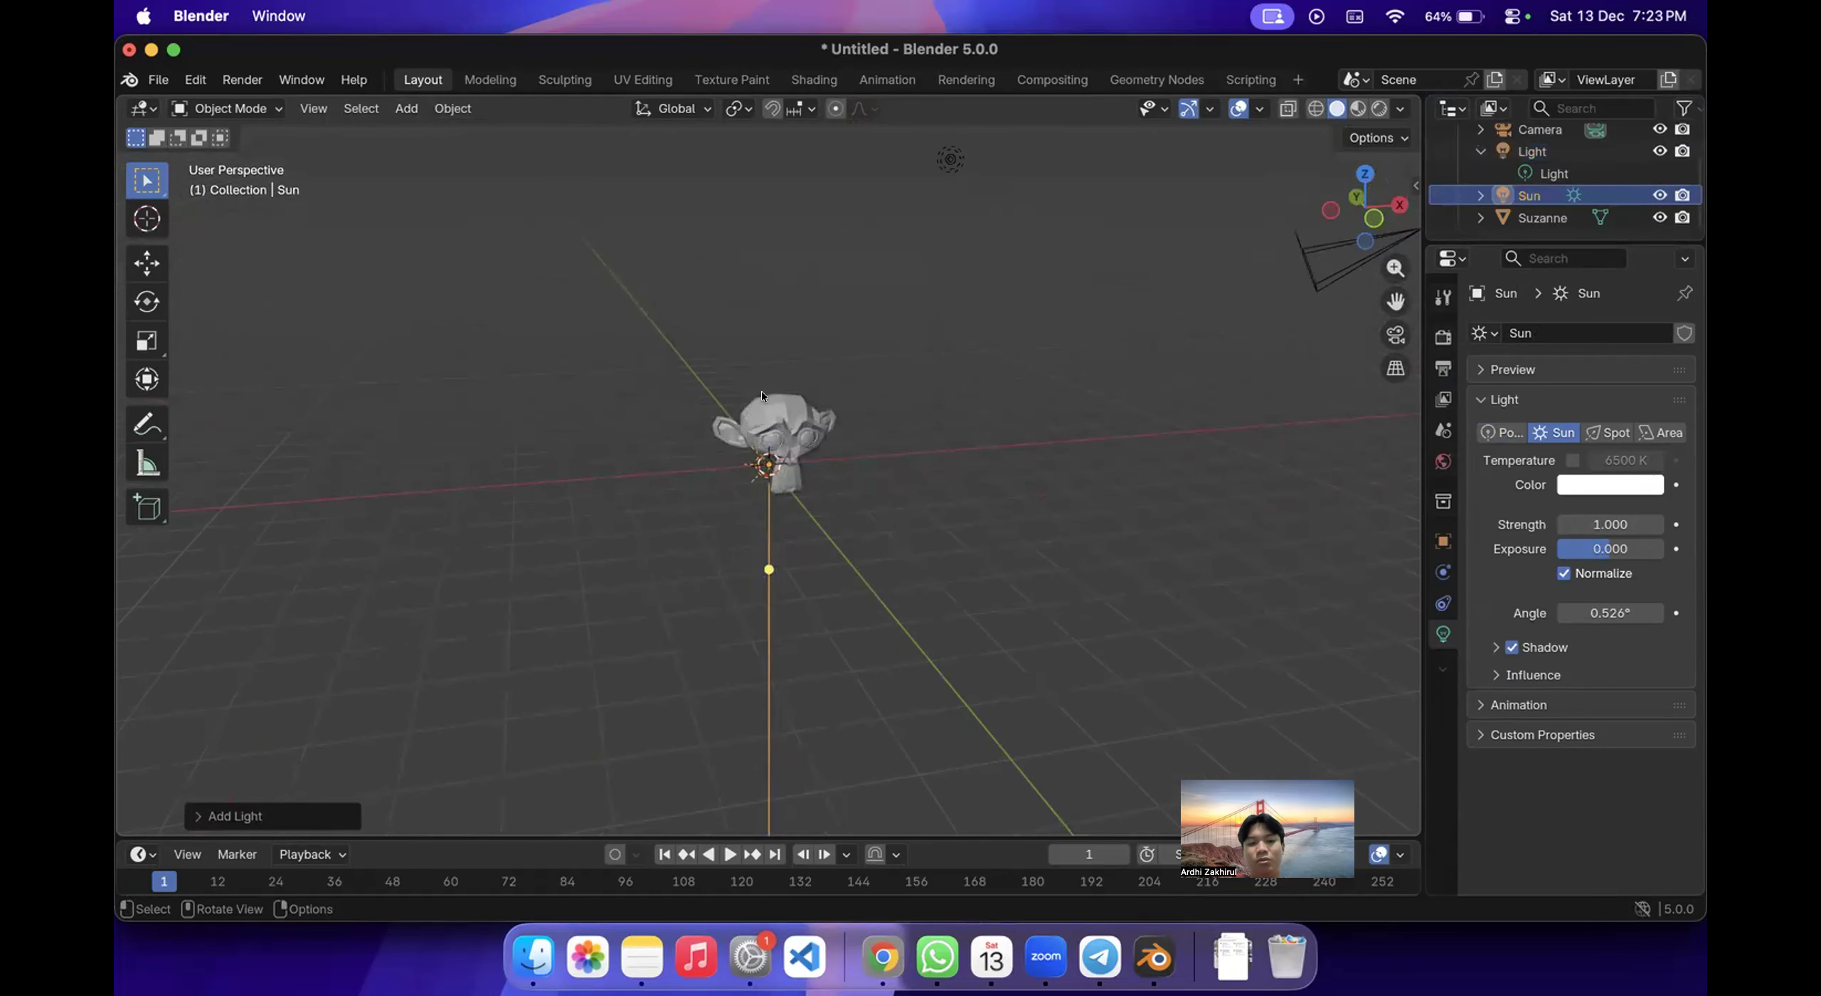
{"action": "scroll", "coordinate": [761, 390], "scroll_direction": "right", "scroll_amount": 10}
{"action": "scroll", "coordinate": [761, 390], "scroll_direction": "left", "scroll_amount": 5}
{"action": "key", "text": "g"}
{"action": "key", "text": "z"}
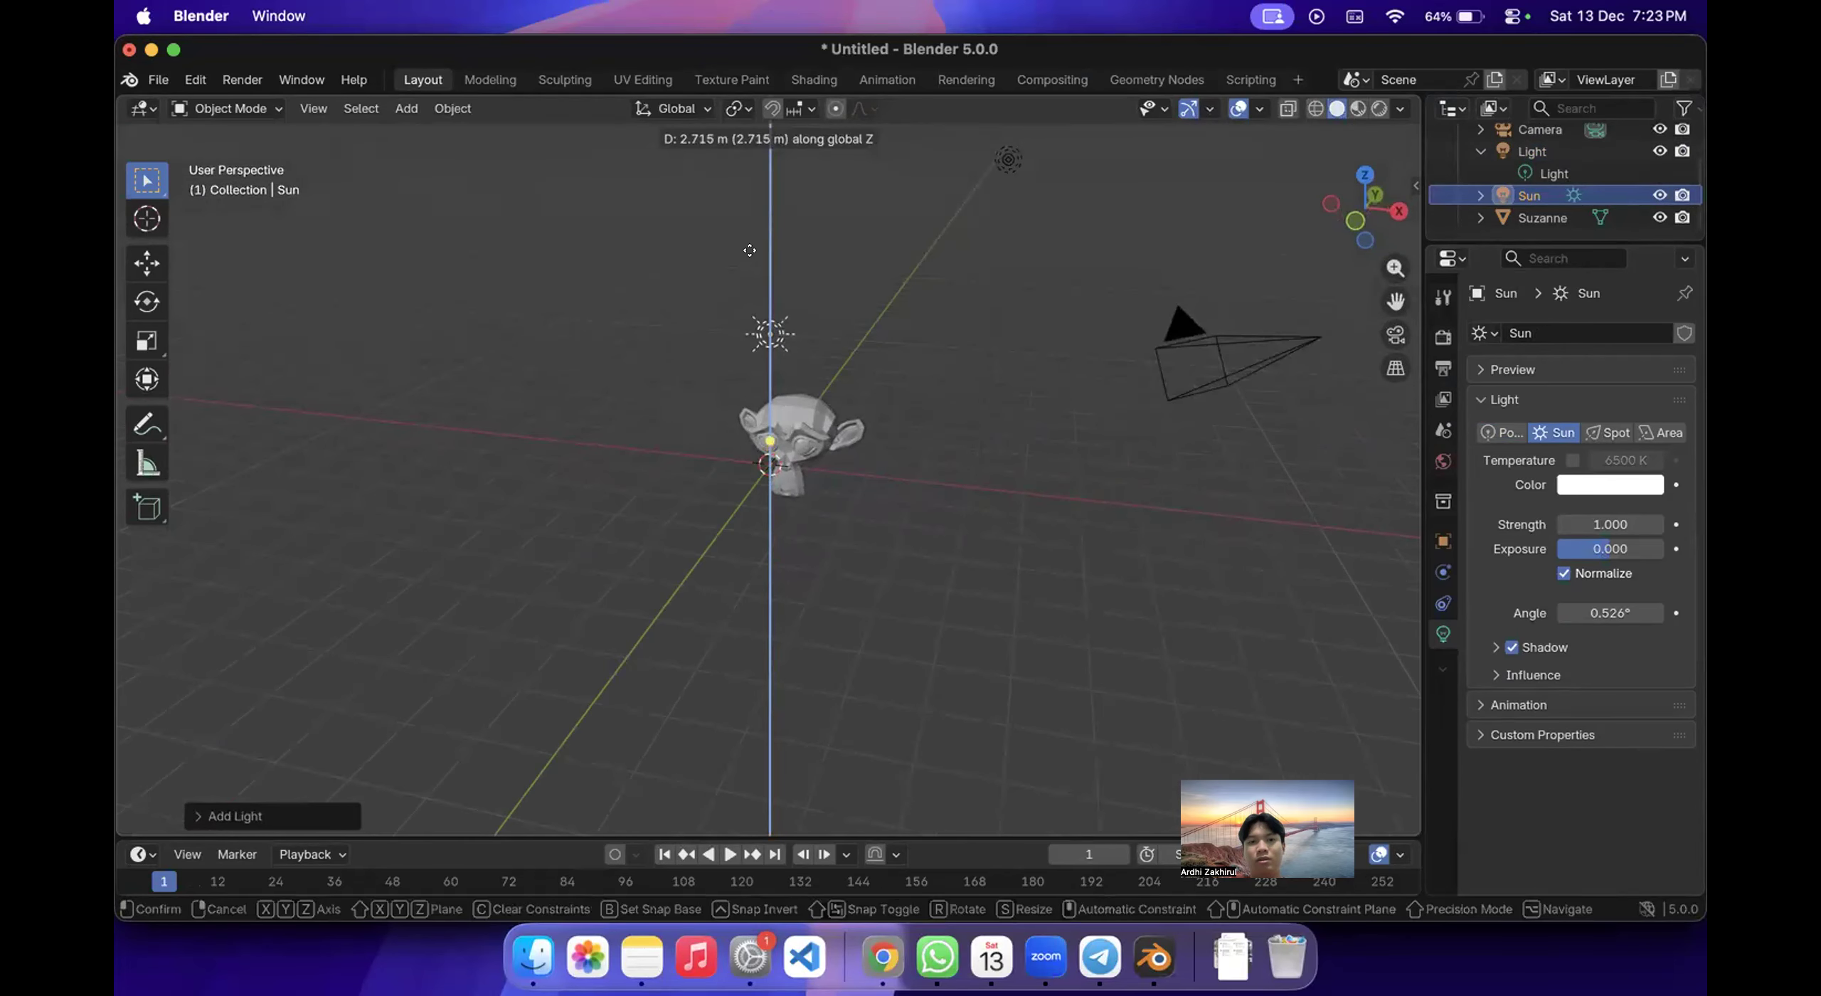
{"action": "left_click", "coordinate": [750, 215]}
Move the Sun light sideways along the X axis, away from the monkey head.
{"action": "scroll", "coordinate": [754, 220], "scroll_direction": "right", "scroll_amount": 10}
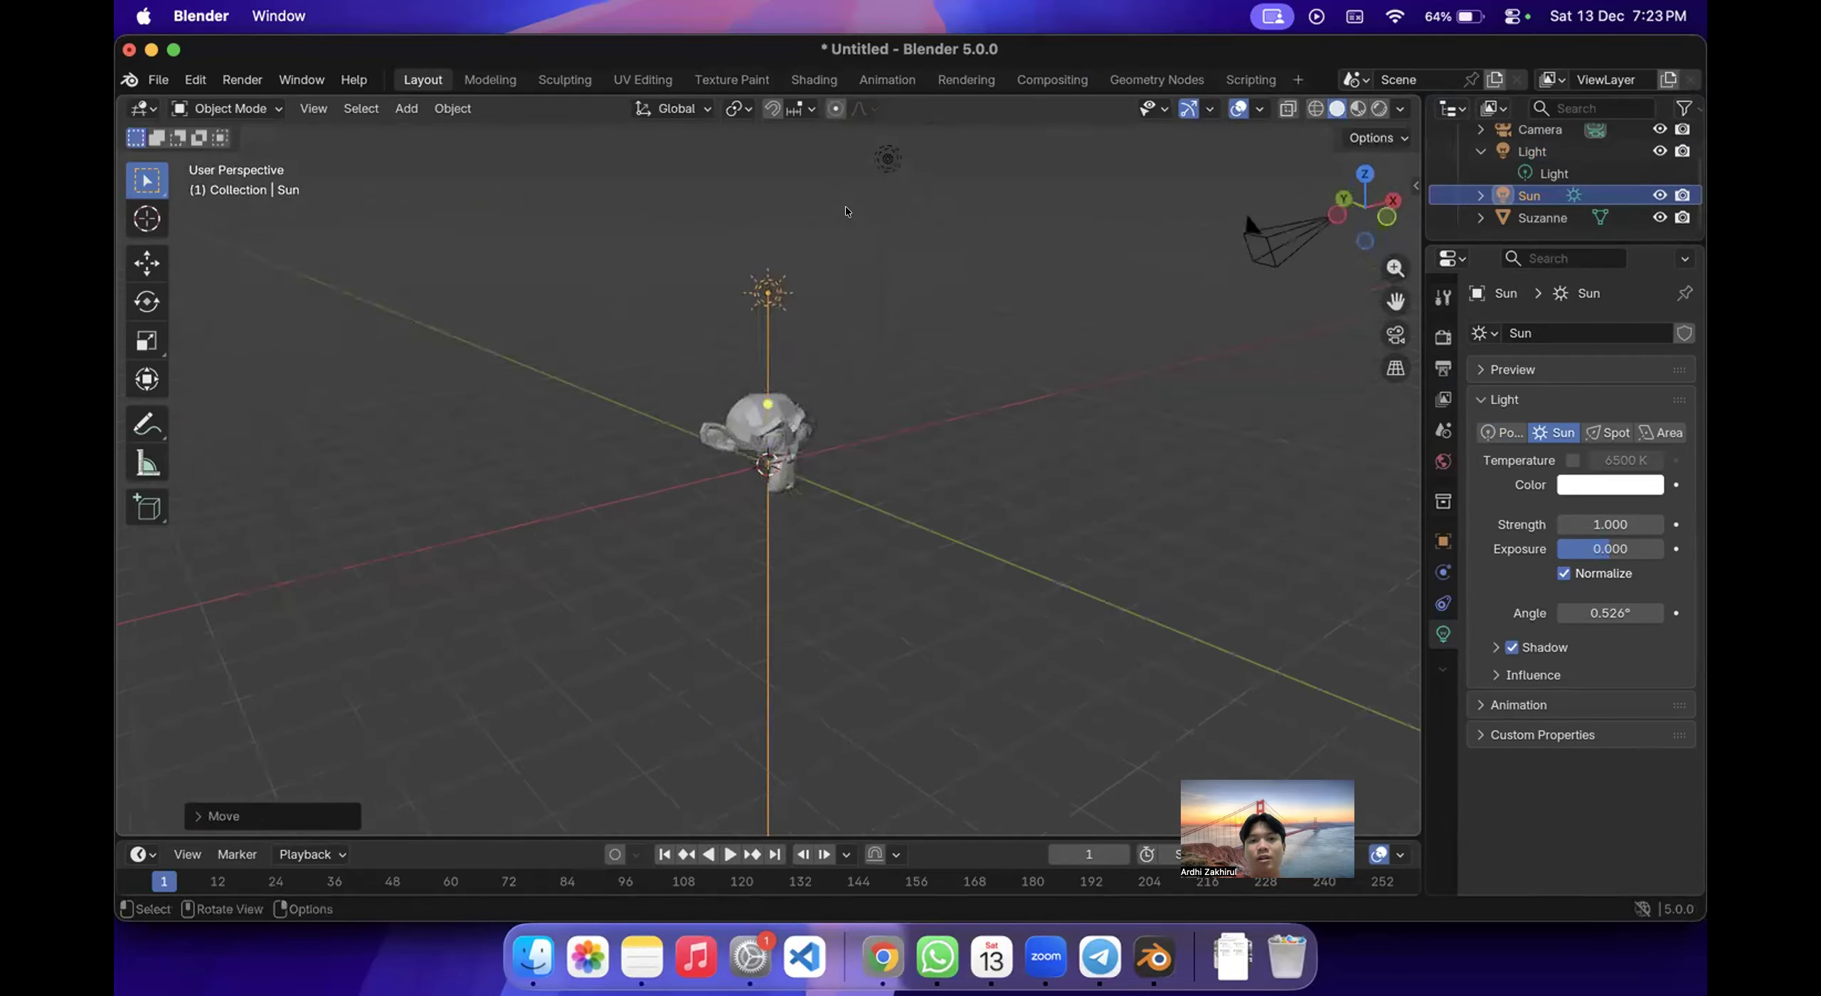
{"action": "scroll", "coordinate": [845, 211], "scroll_direction": "right", "scroll_amount": 5}
{"action": "scroll", "coordinate": [760, 299], "scroll_direction": "right", "scroll_amount": 10}
{"action": "scroll", "coordinate": [759, 299], "scroll_direction": "down", "scroll_amount": 3}
{"action": "key", "text": "g"}
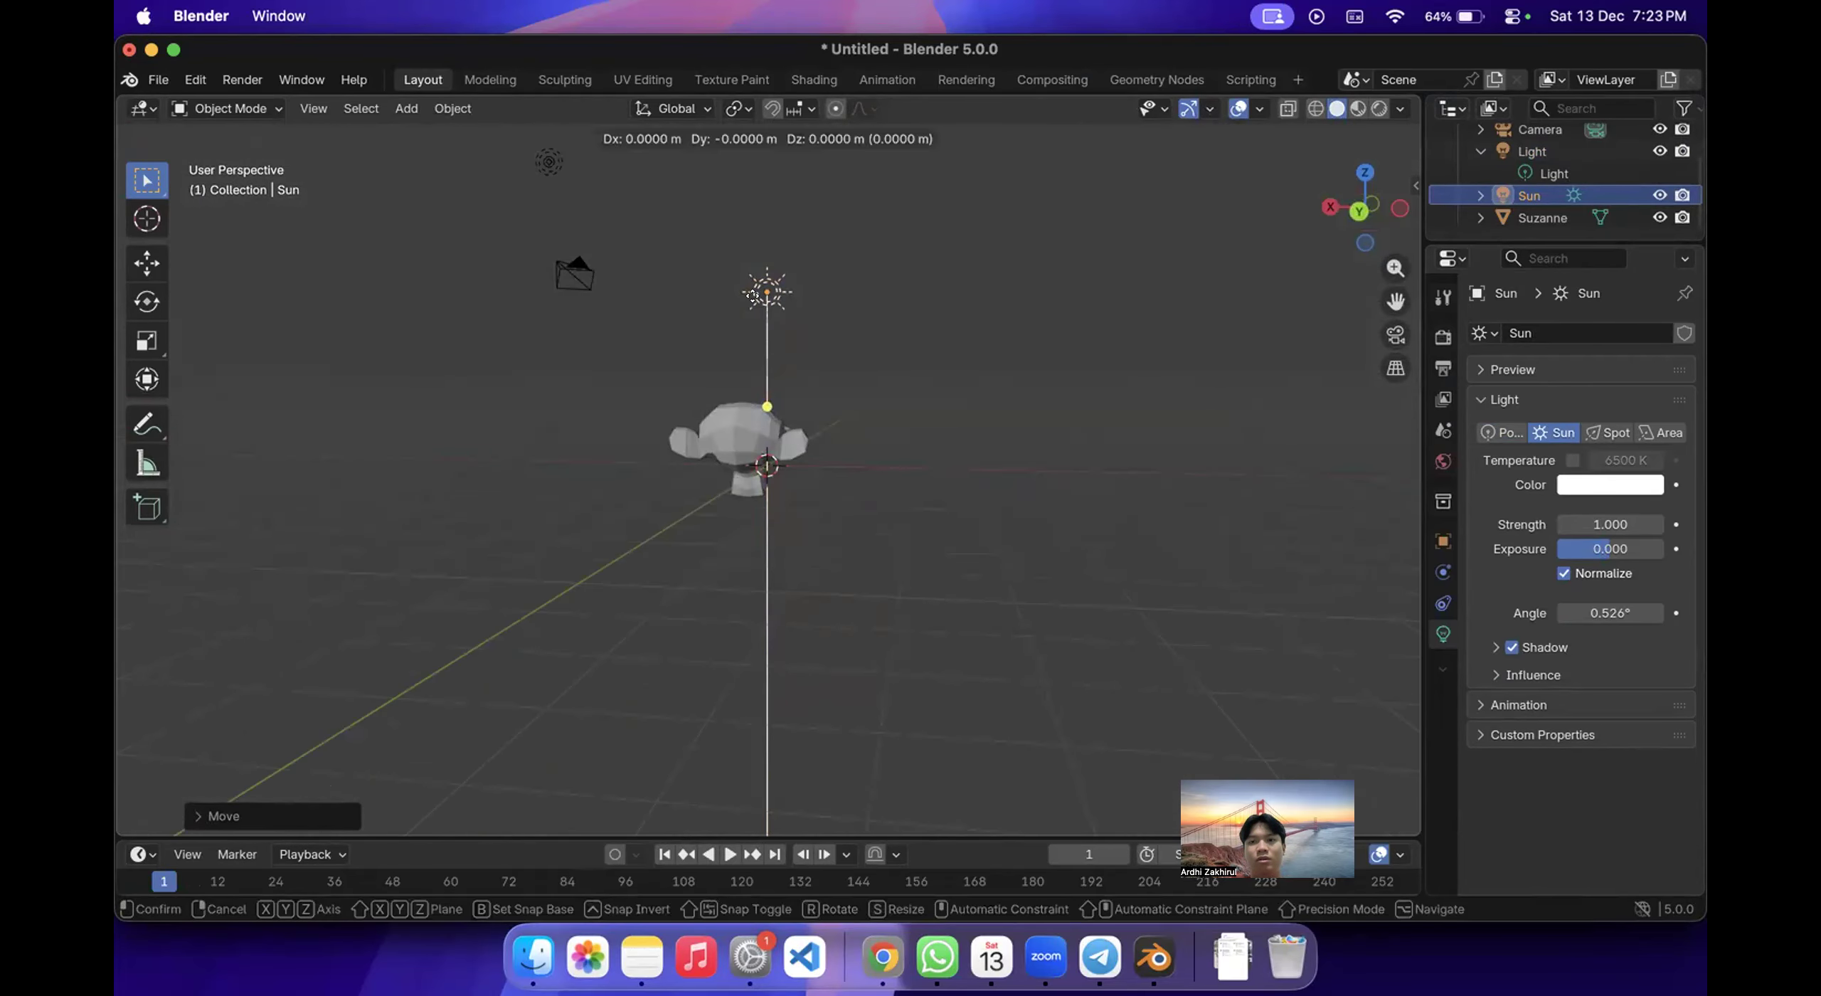
{"action": "key", "text": "x"}
{"action": "left_click", "coordinate": [966, 288]}
{"action": "scroll", "coordinate": [966, 287], "scroll_direction": "left", "scroll_amount": 10}
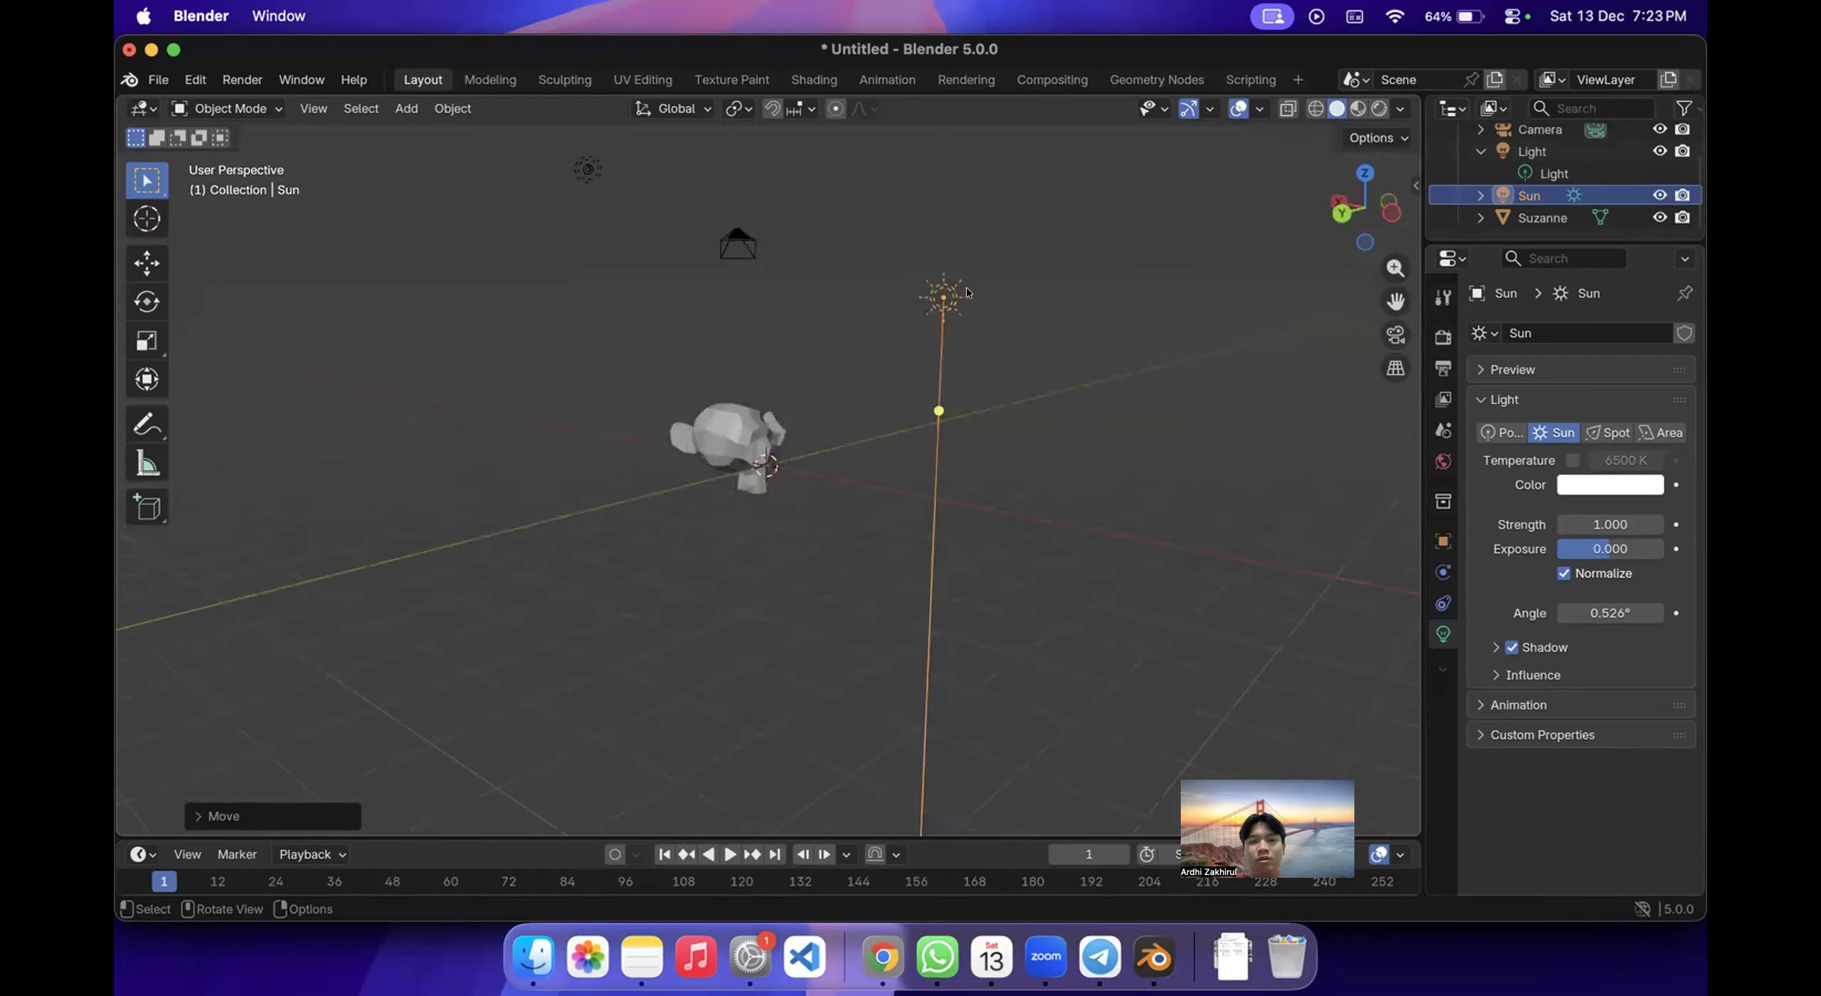
{"action": "scroll", "coordinate": [966, 287], "scroll_direction": "left", "scroll_amount": 6}
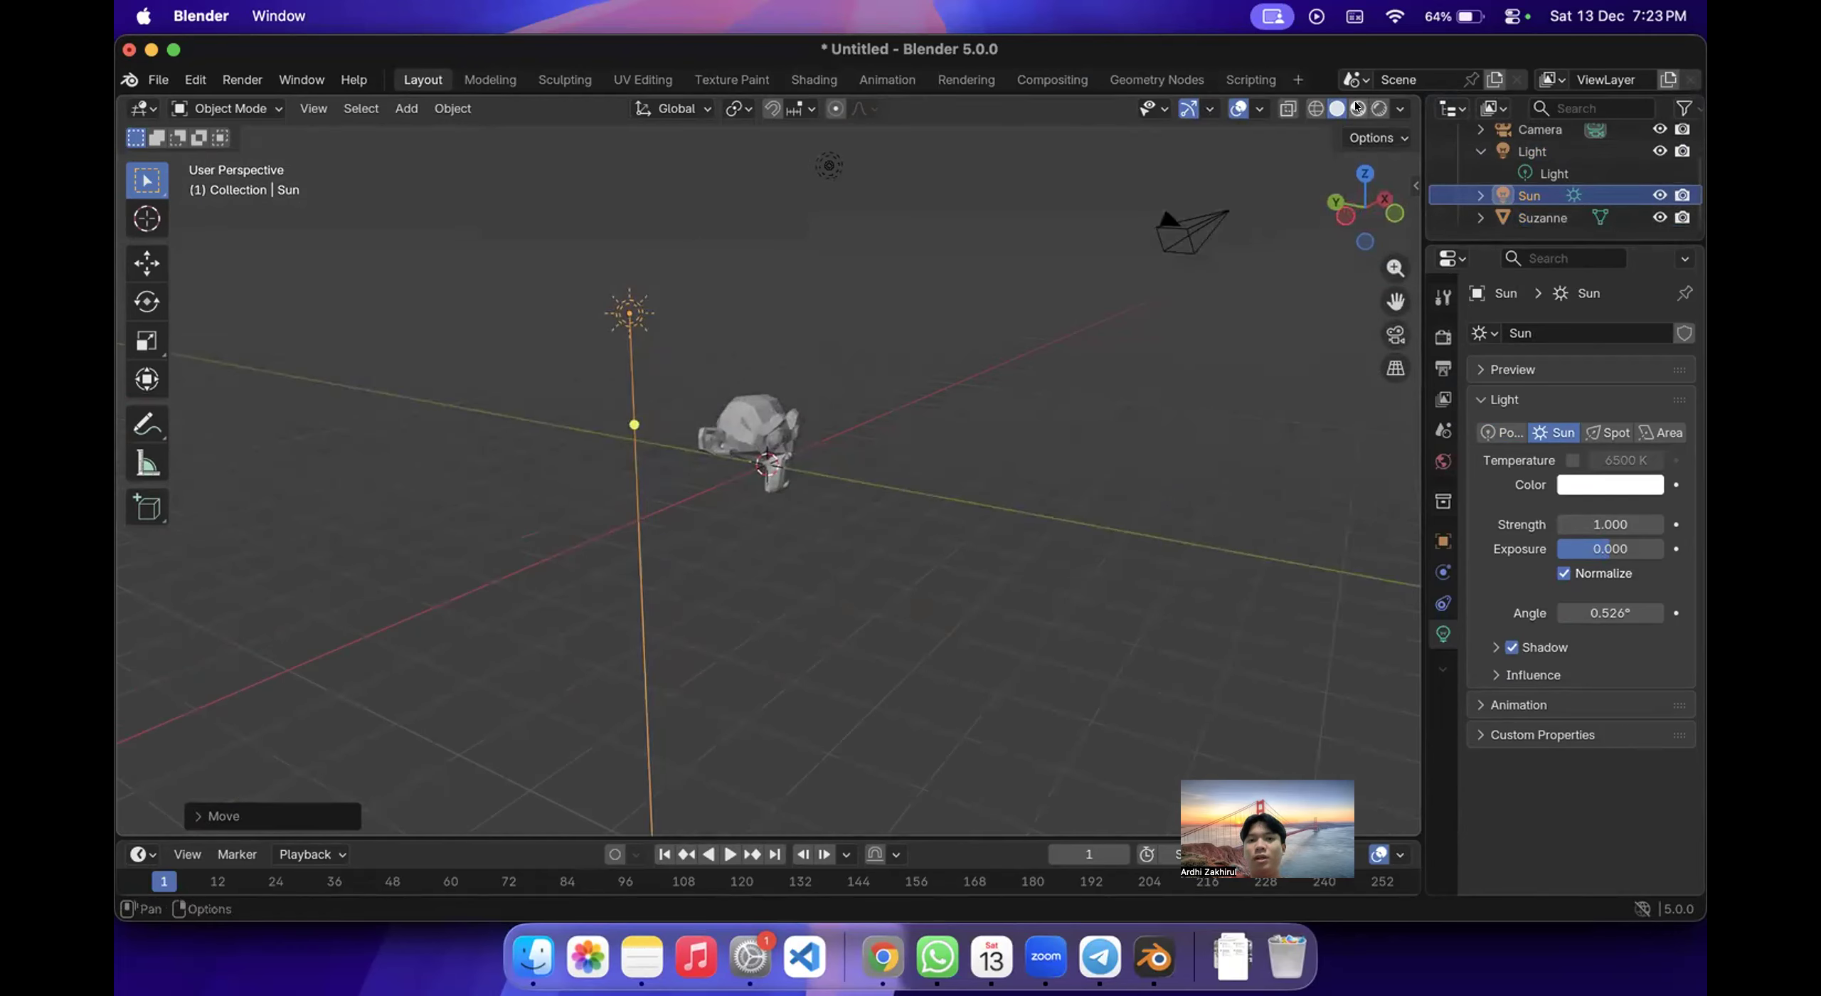
Display the viewport in Rendered shading and look at the scene through the camera.
{"action": "left_click", "coordinate": [1379, 108]}
{"action": "scroll", "coordinate": [1221, 251], "scroll_direction": "left", "scroll_amount": 5}
{"action": "scroll", "coordinate": [1221, 256], "scroll_direction": "down", "scroll_amount": 5}
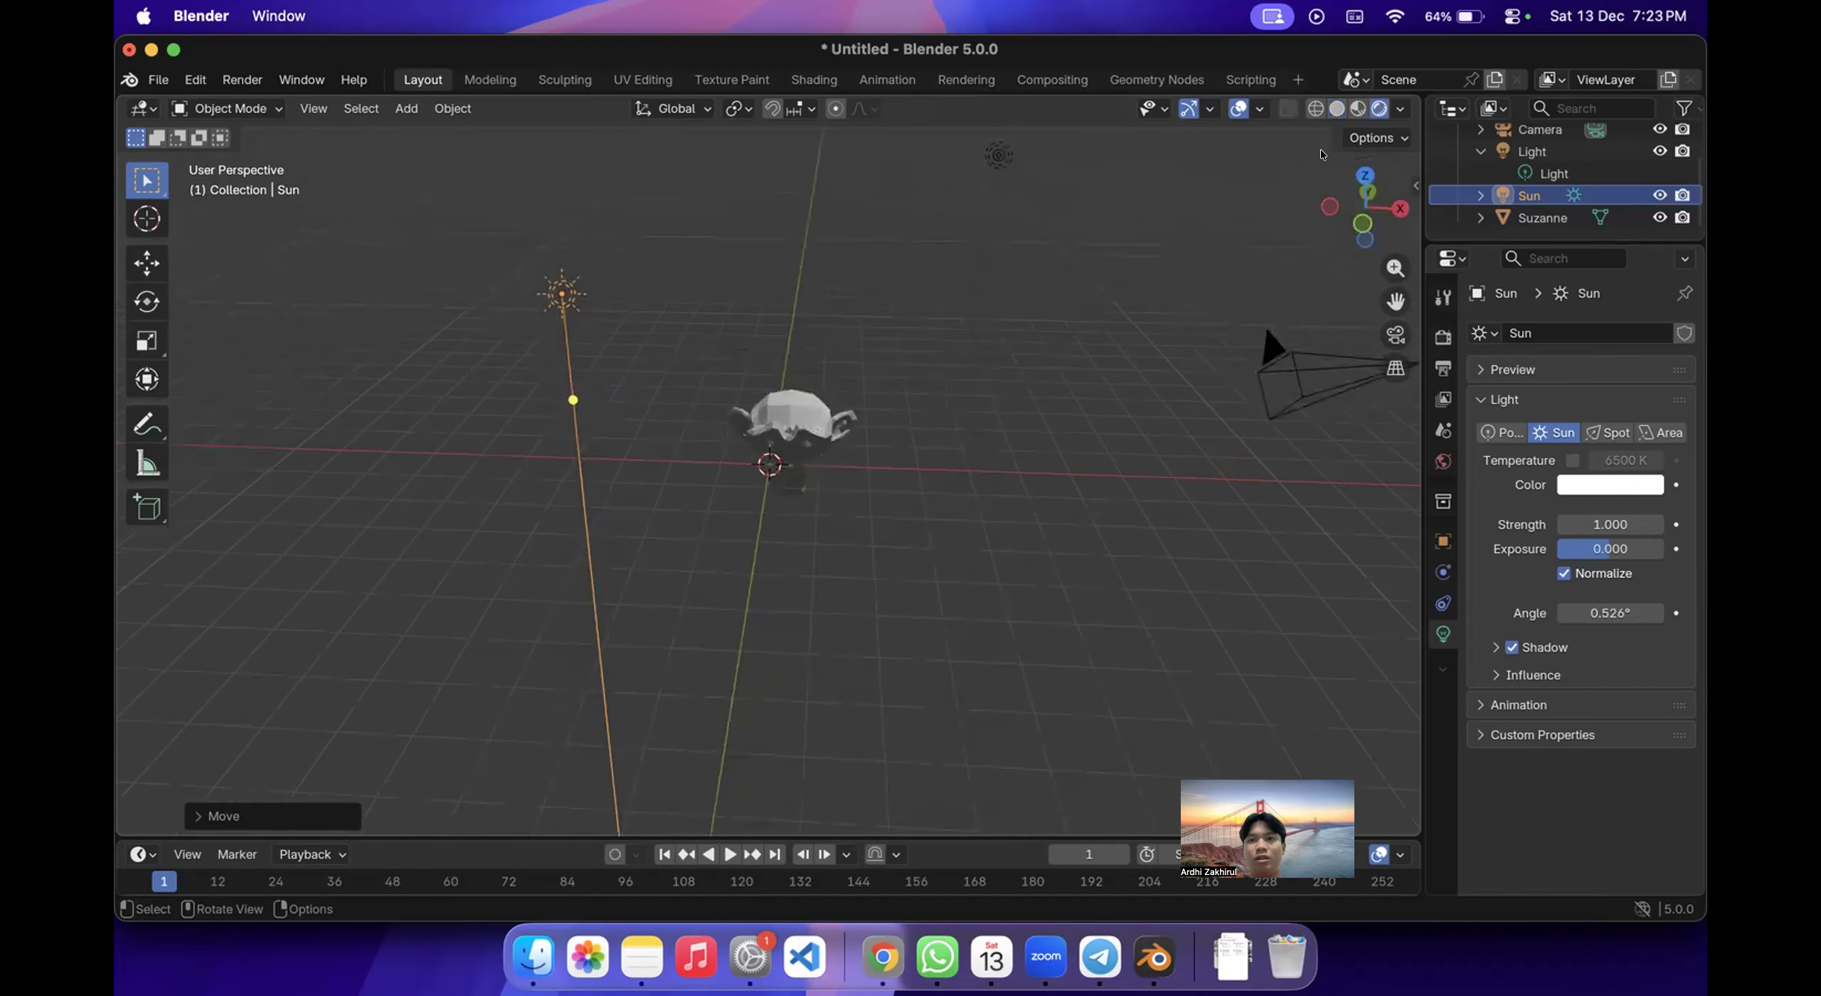
{"action": "left_click", "coordinate": [1356, 109]}
{"action": "left_click", "coordinate": [1379, 109]}
{"action": "left_click", "coordinate": [1393, 339]}
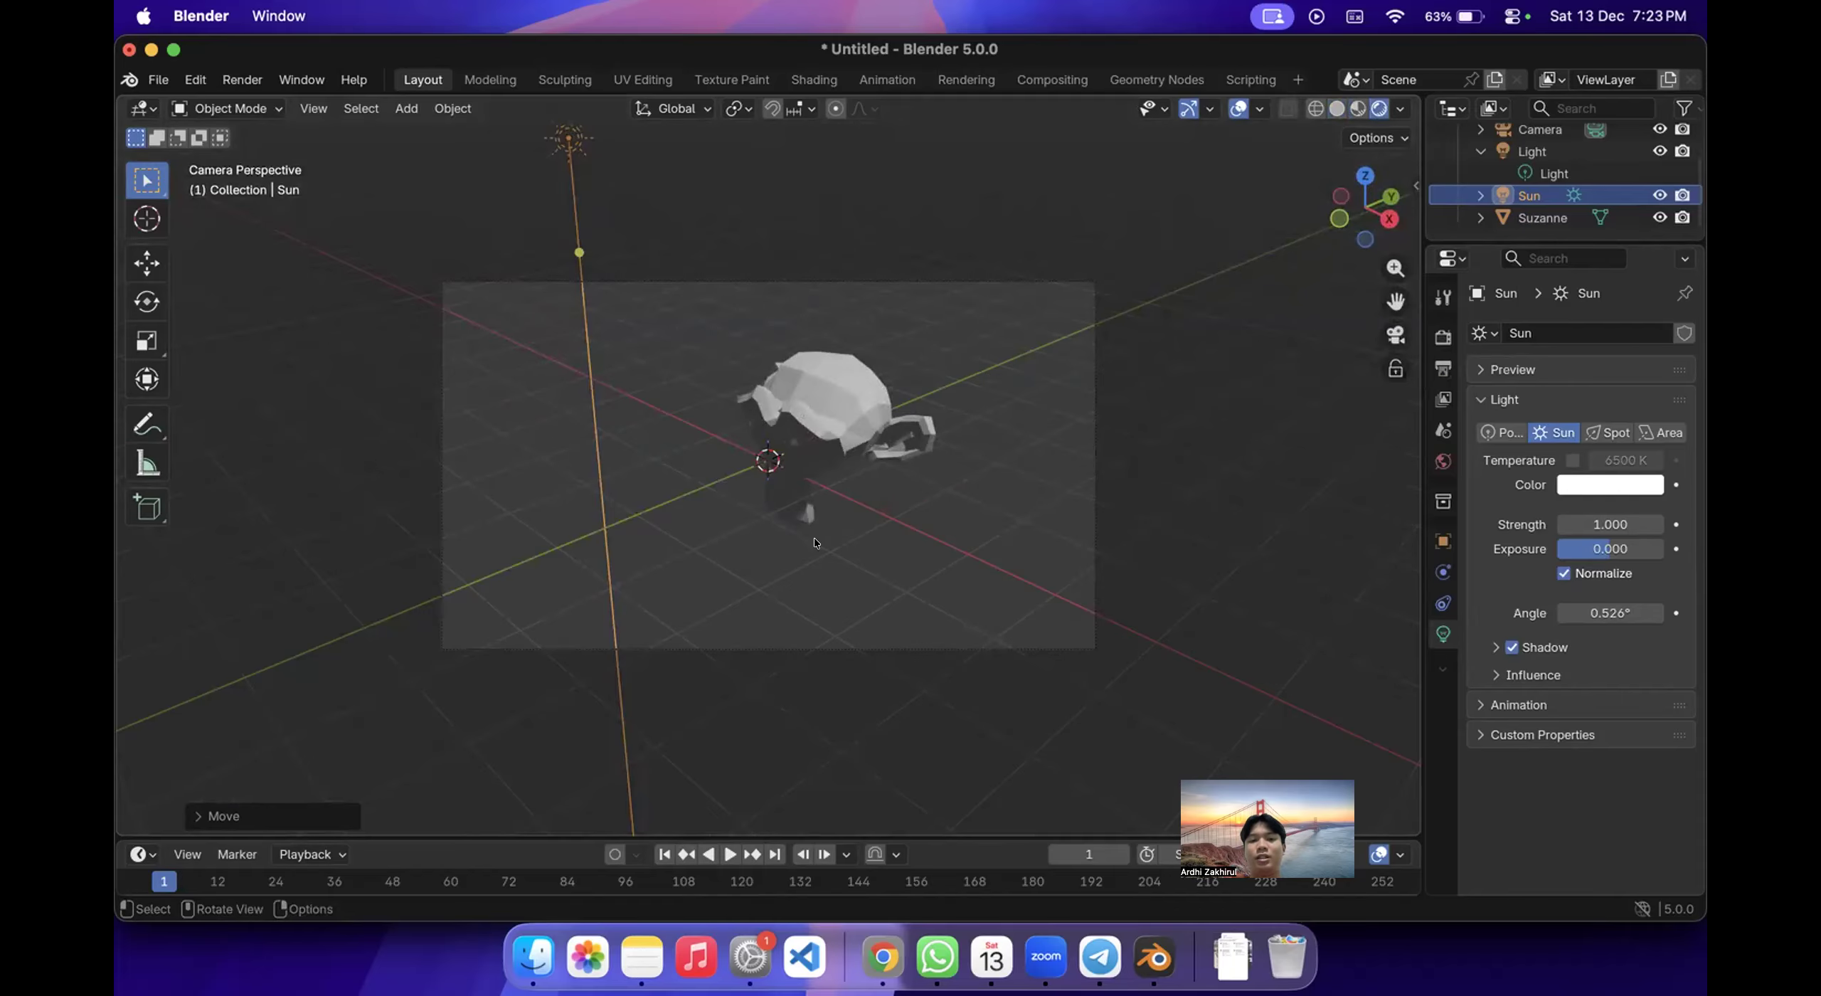
Switch to the Google Slides lesson in Chrome and read slides 47 and 48 on moving lights and changing their type.
{"action": "left_click", "coordinate": [882, 957]}
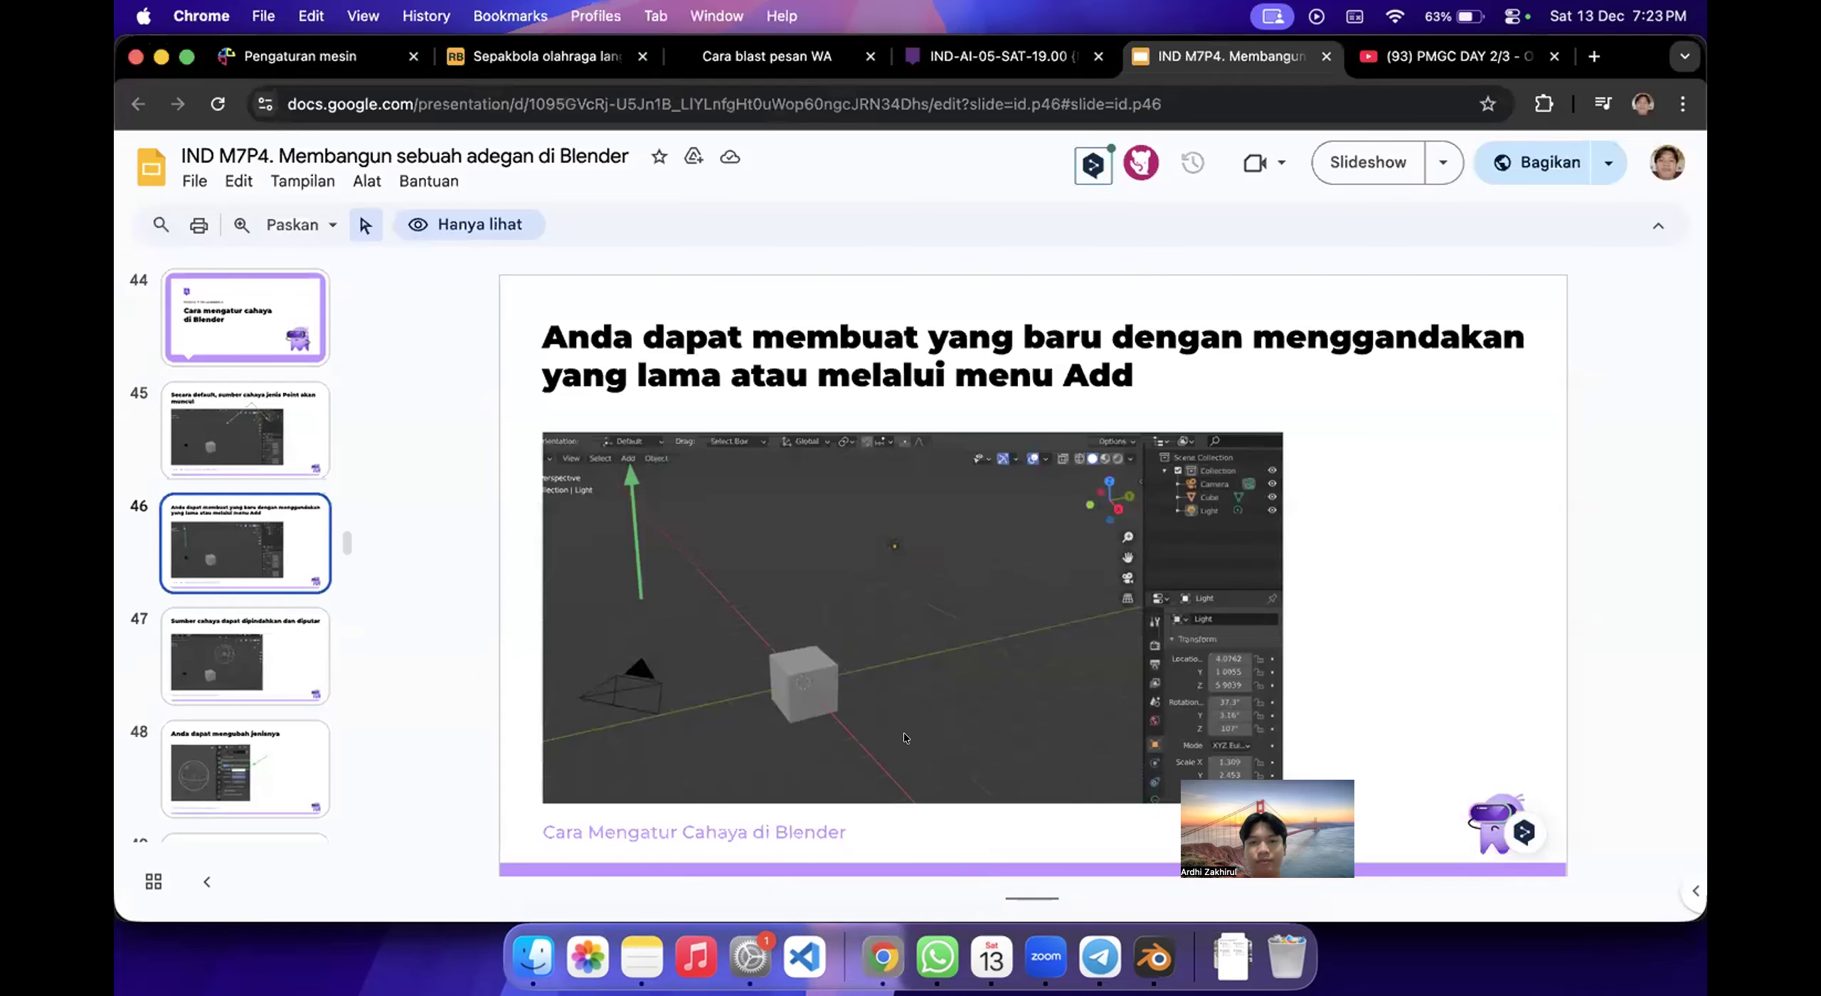
{"action": "key", "text": "Down"}
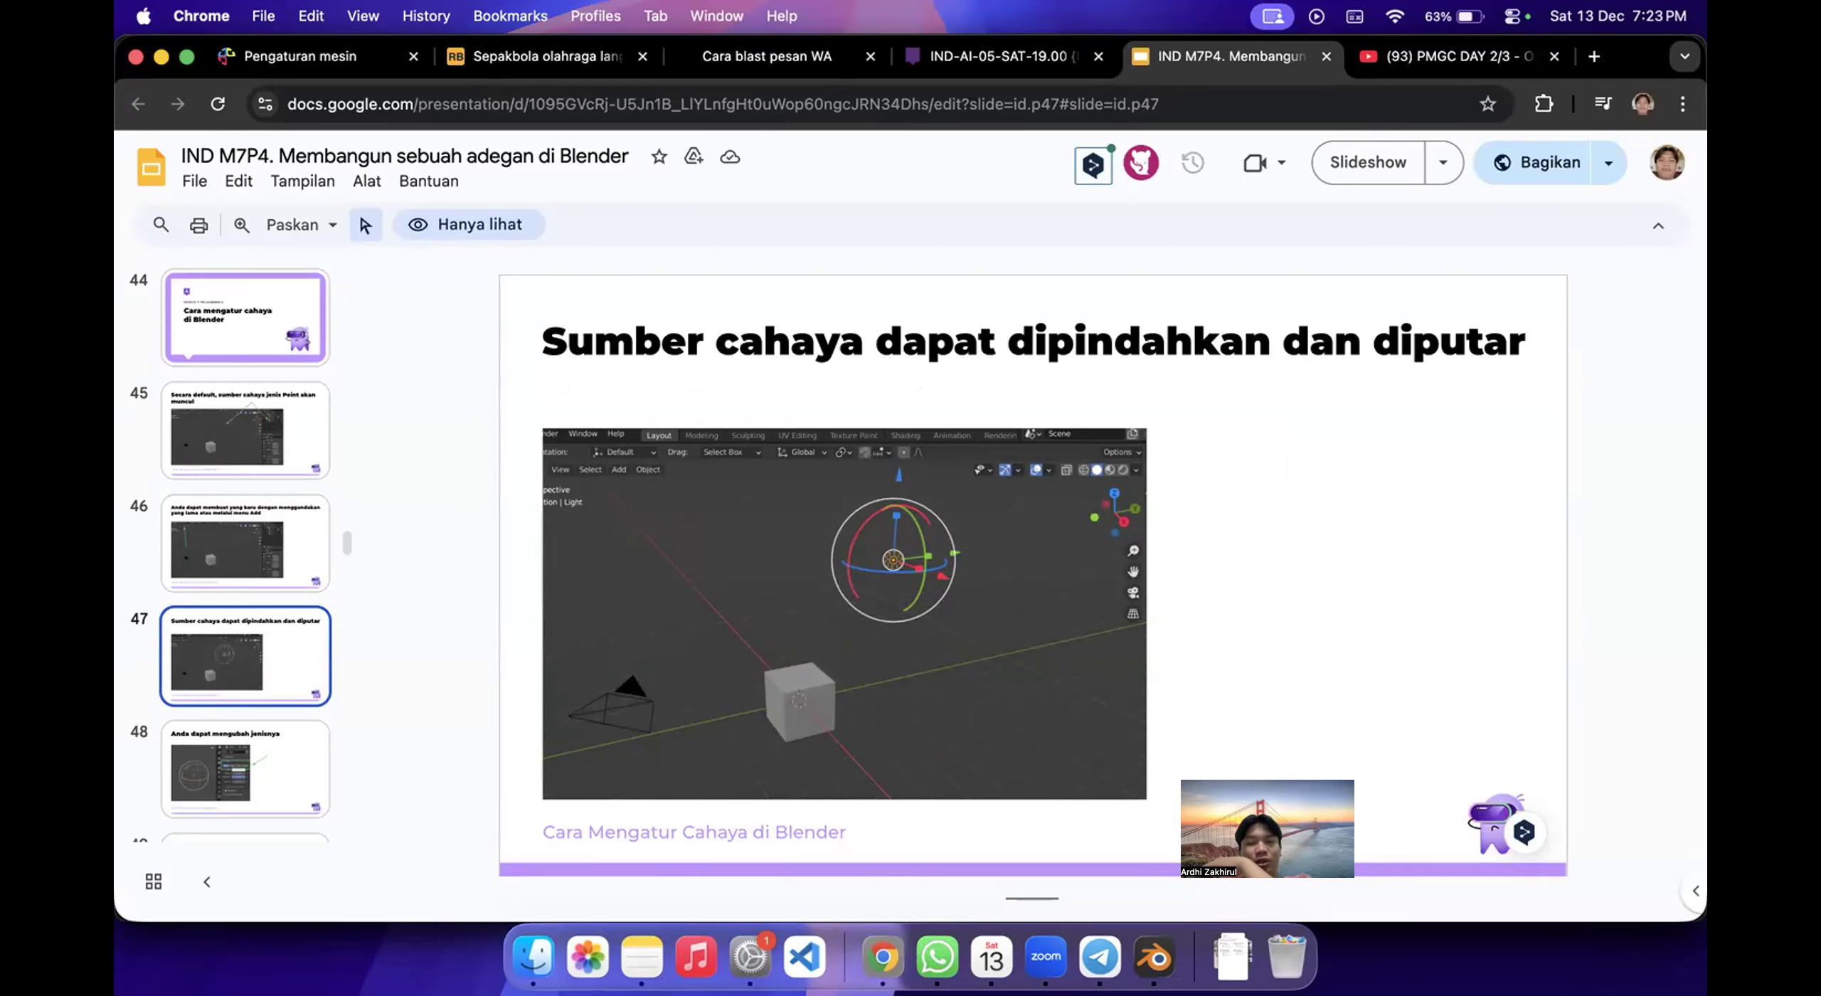
{"action": "key", "text": "Down"}
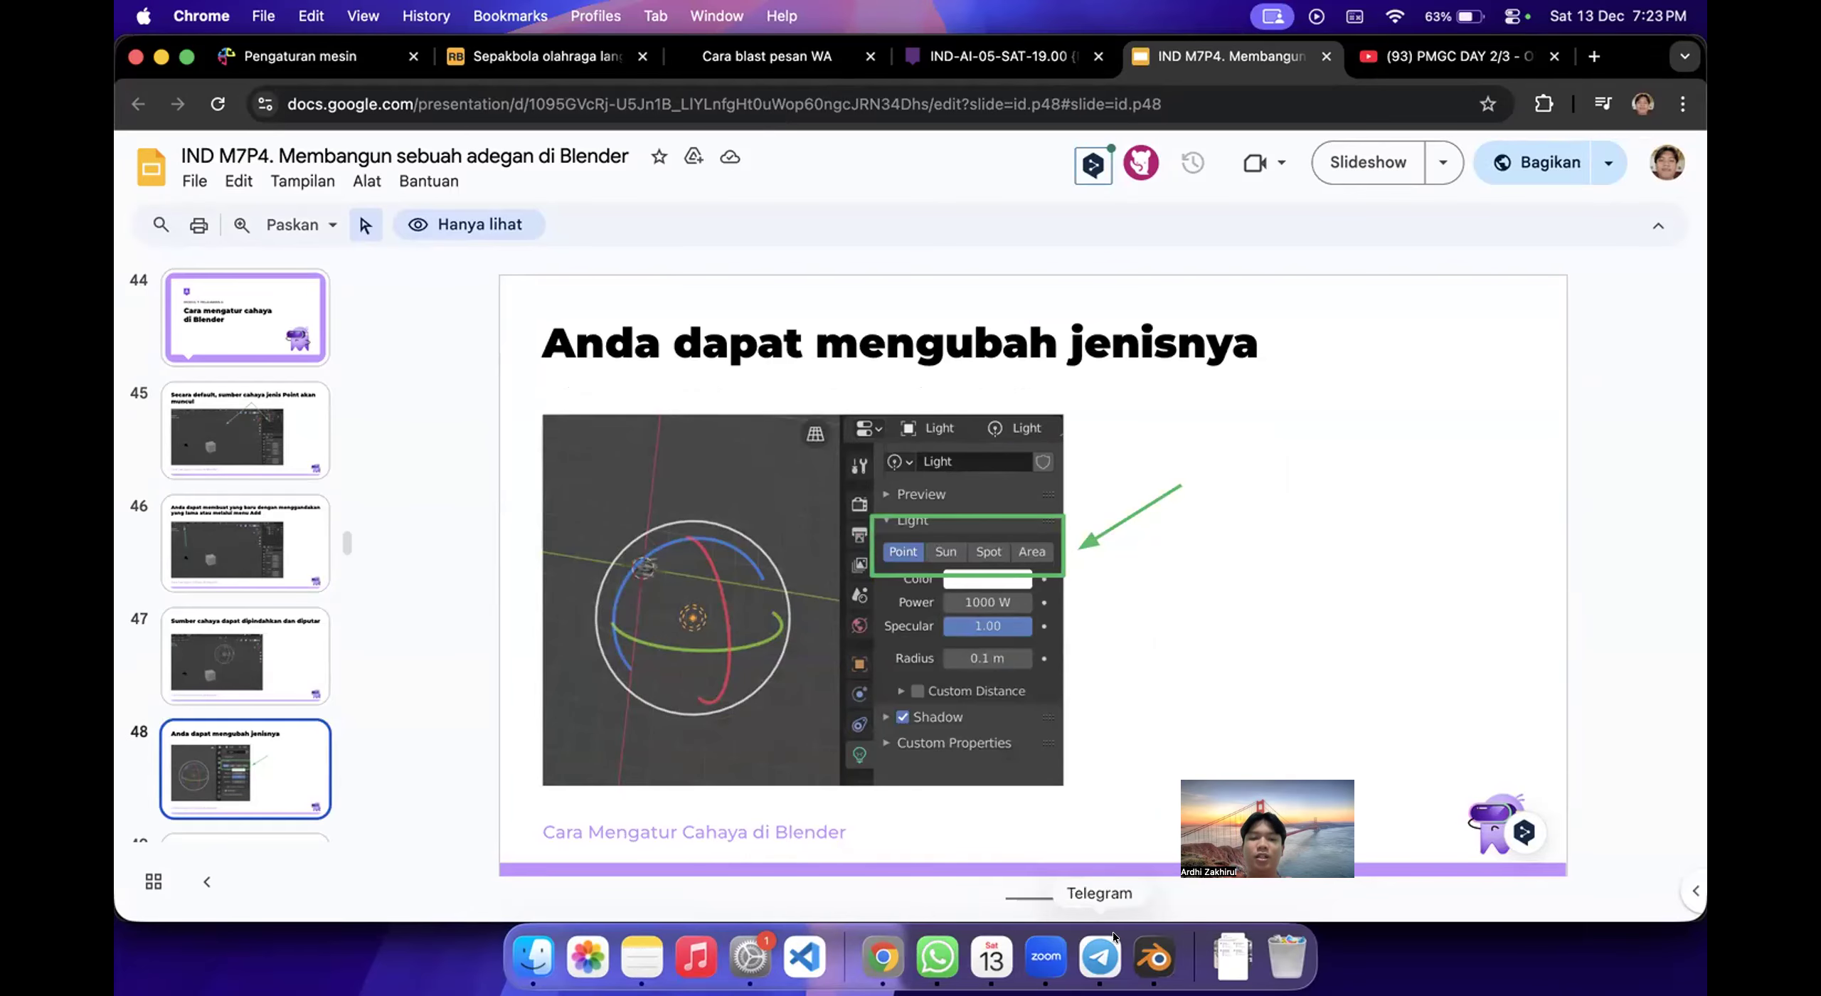
Switch to Blender and try the Point, Sun and Spot types on the Sun light, ending with Point.
{"action": "left_click", "coordinate": [1153, 957]}
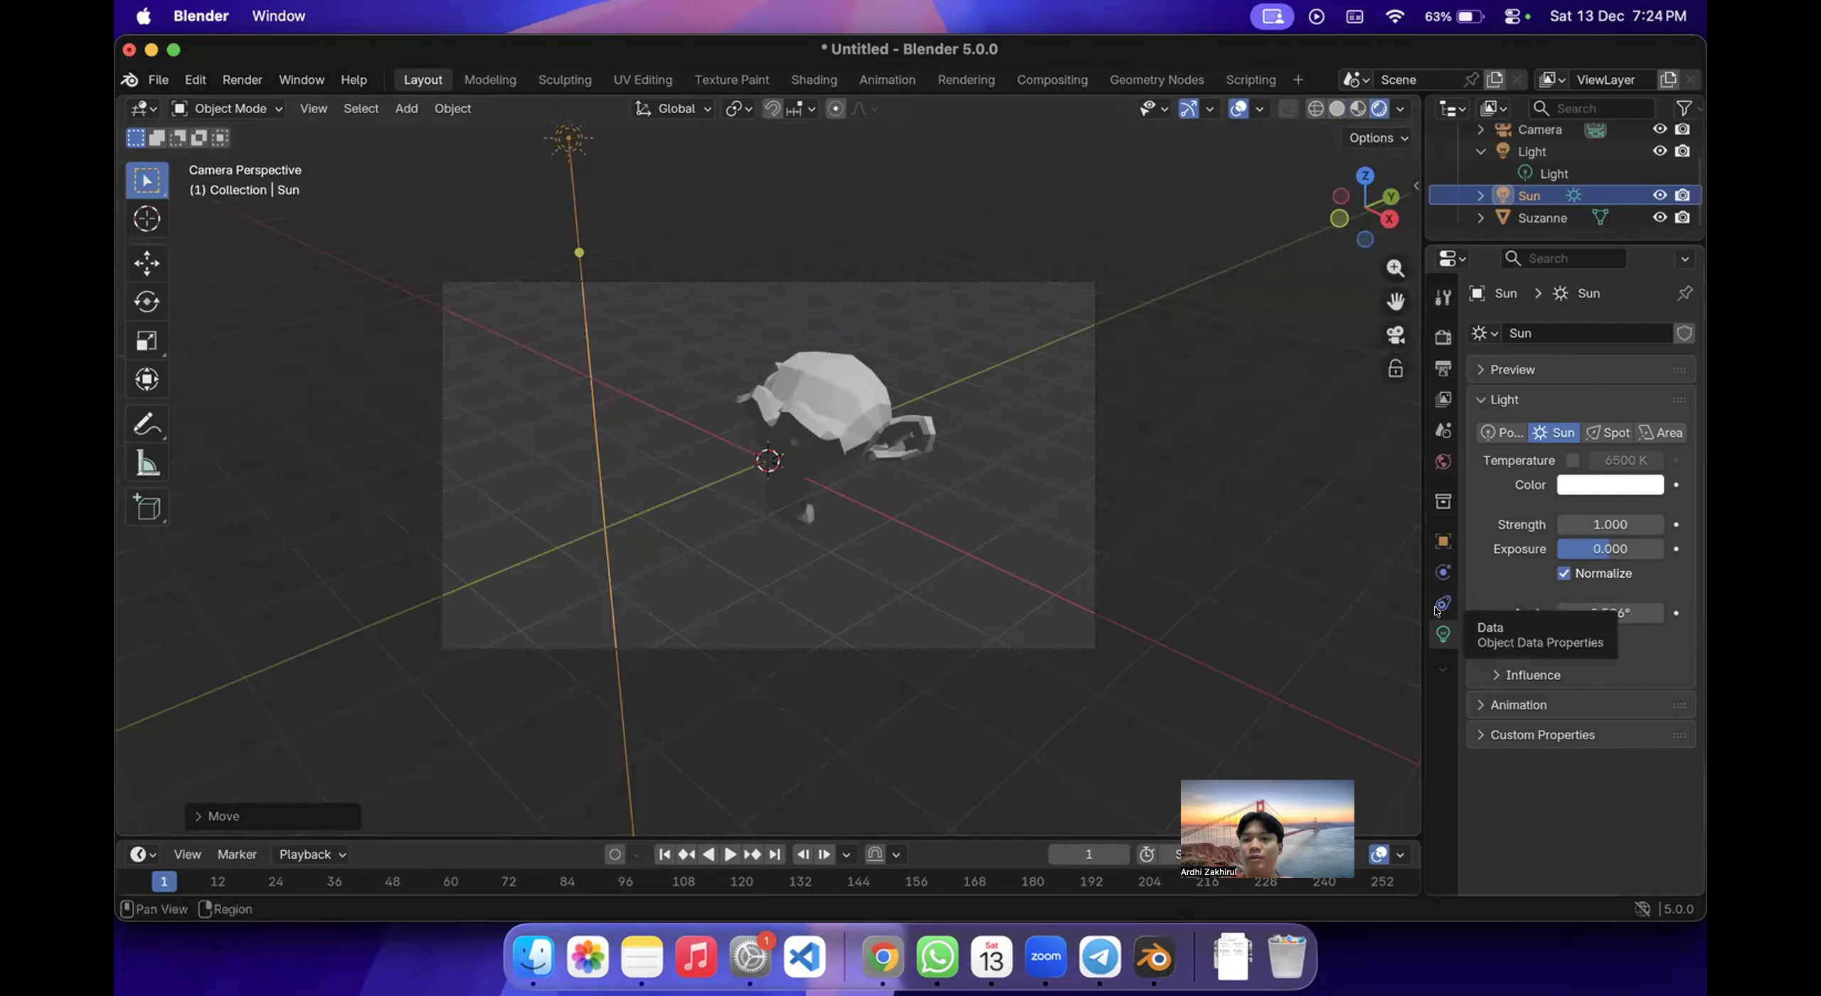
{"action": "left_click", "coordinate": [1501, 432]}
{"action": "left_click", "coordinate": [1558, 431]}
{"action": "left_click", "coordinate": [1609, 431]}
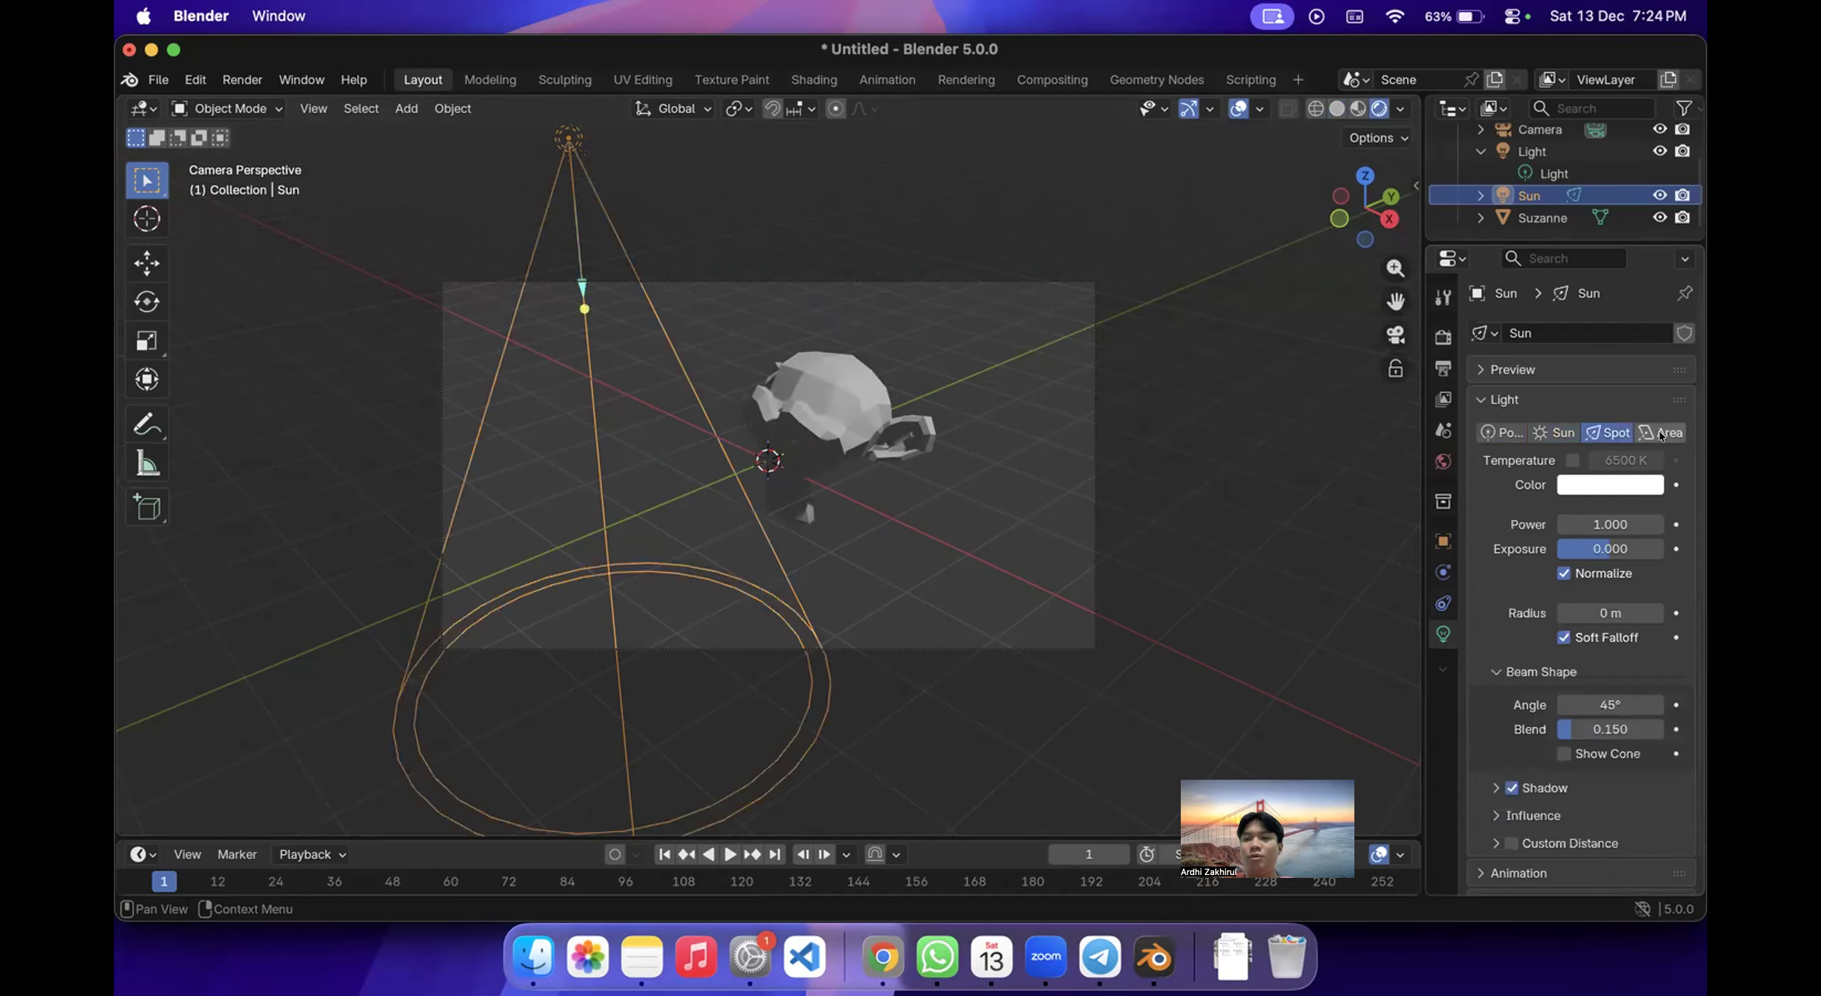
{"action": "left_click", "coordinate": [1501, 432]}
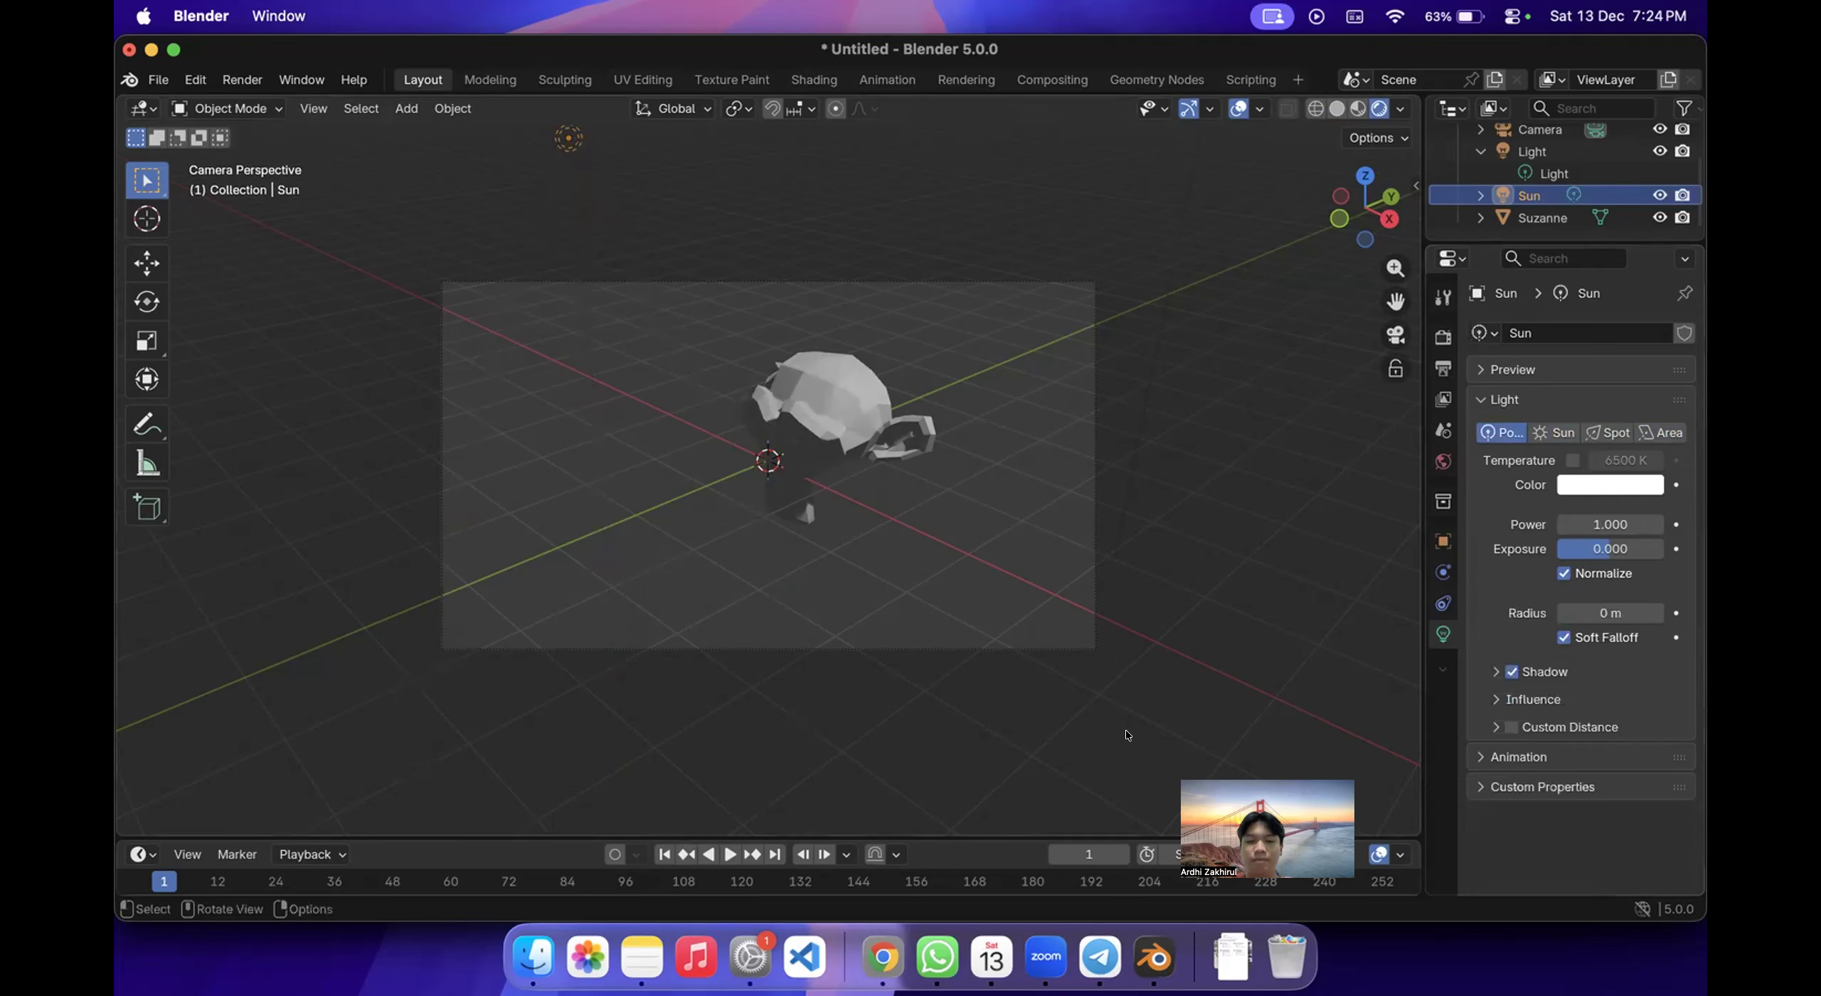
Read slide 49 on light intensity and color in the Chrome lesson, and return to Blender.
{"action": "left_click", "coordinate": [878, 932]}
{"action": "key", "text": "Down"}
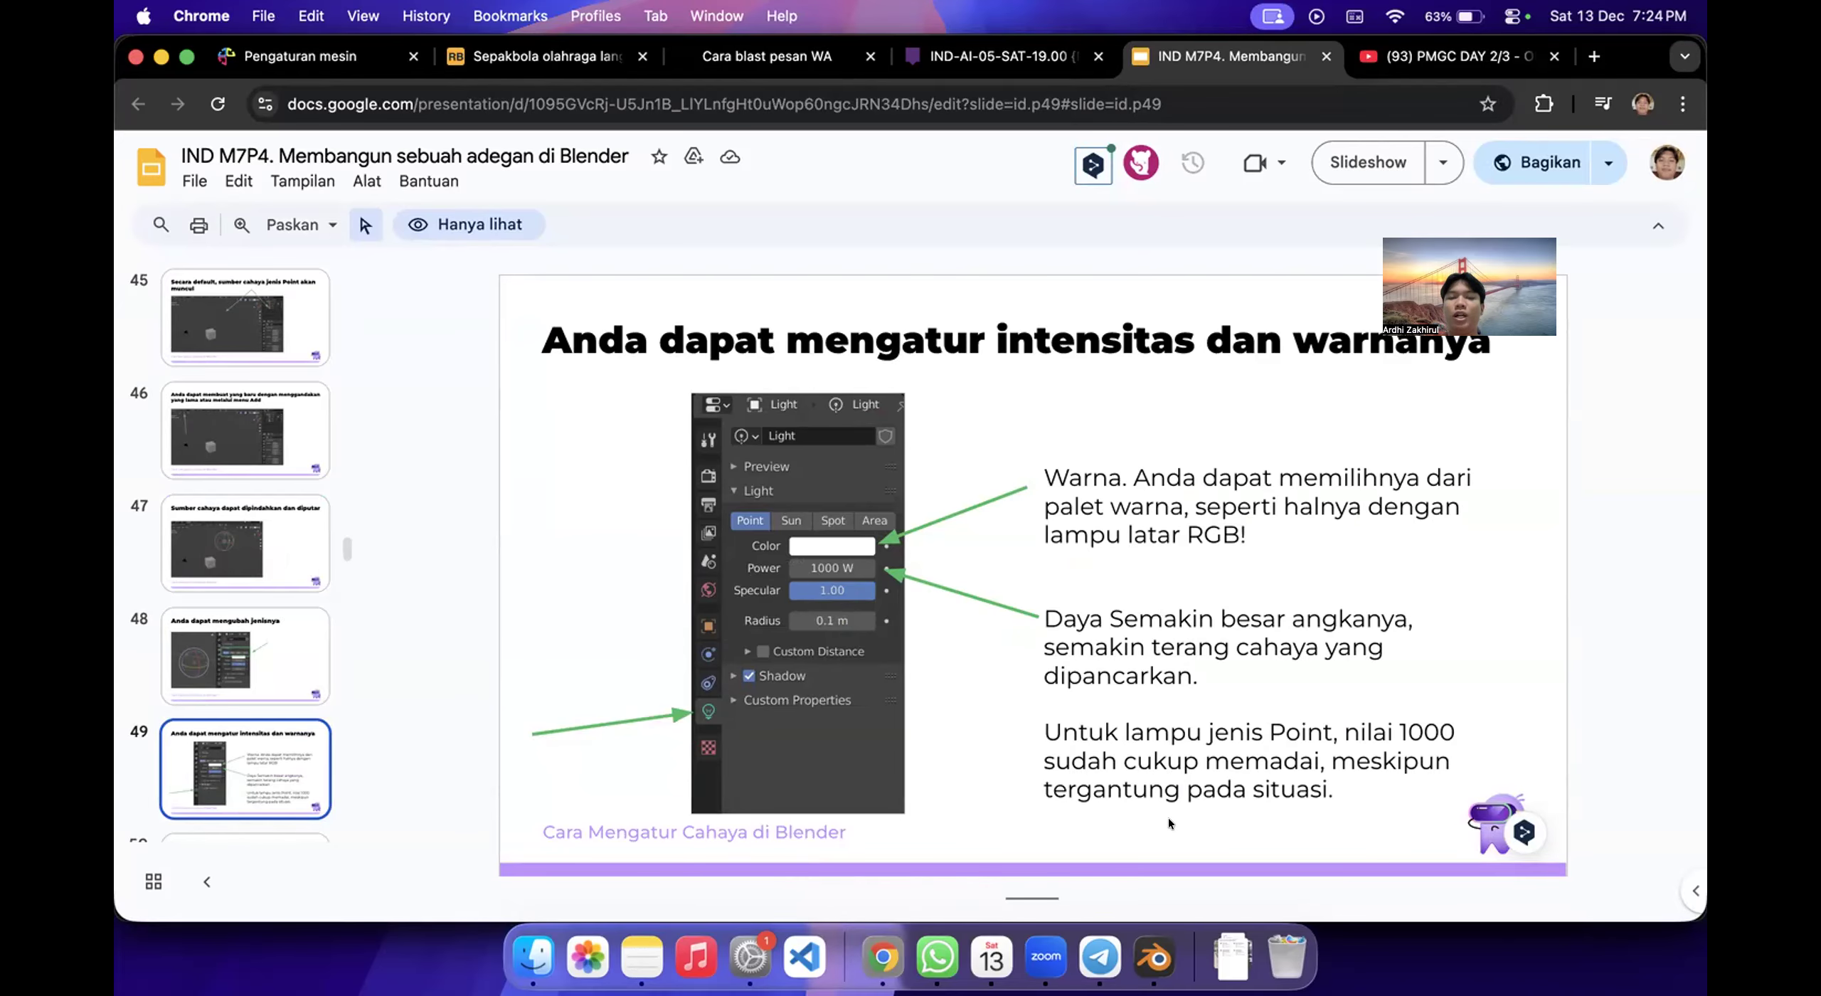
{"action": "left_click", "coordinate": [1148, 933]}
Set the power of the point light named Sun to 3.4.
{"action": "left_click", "coordinate": [1587, 525]}
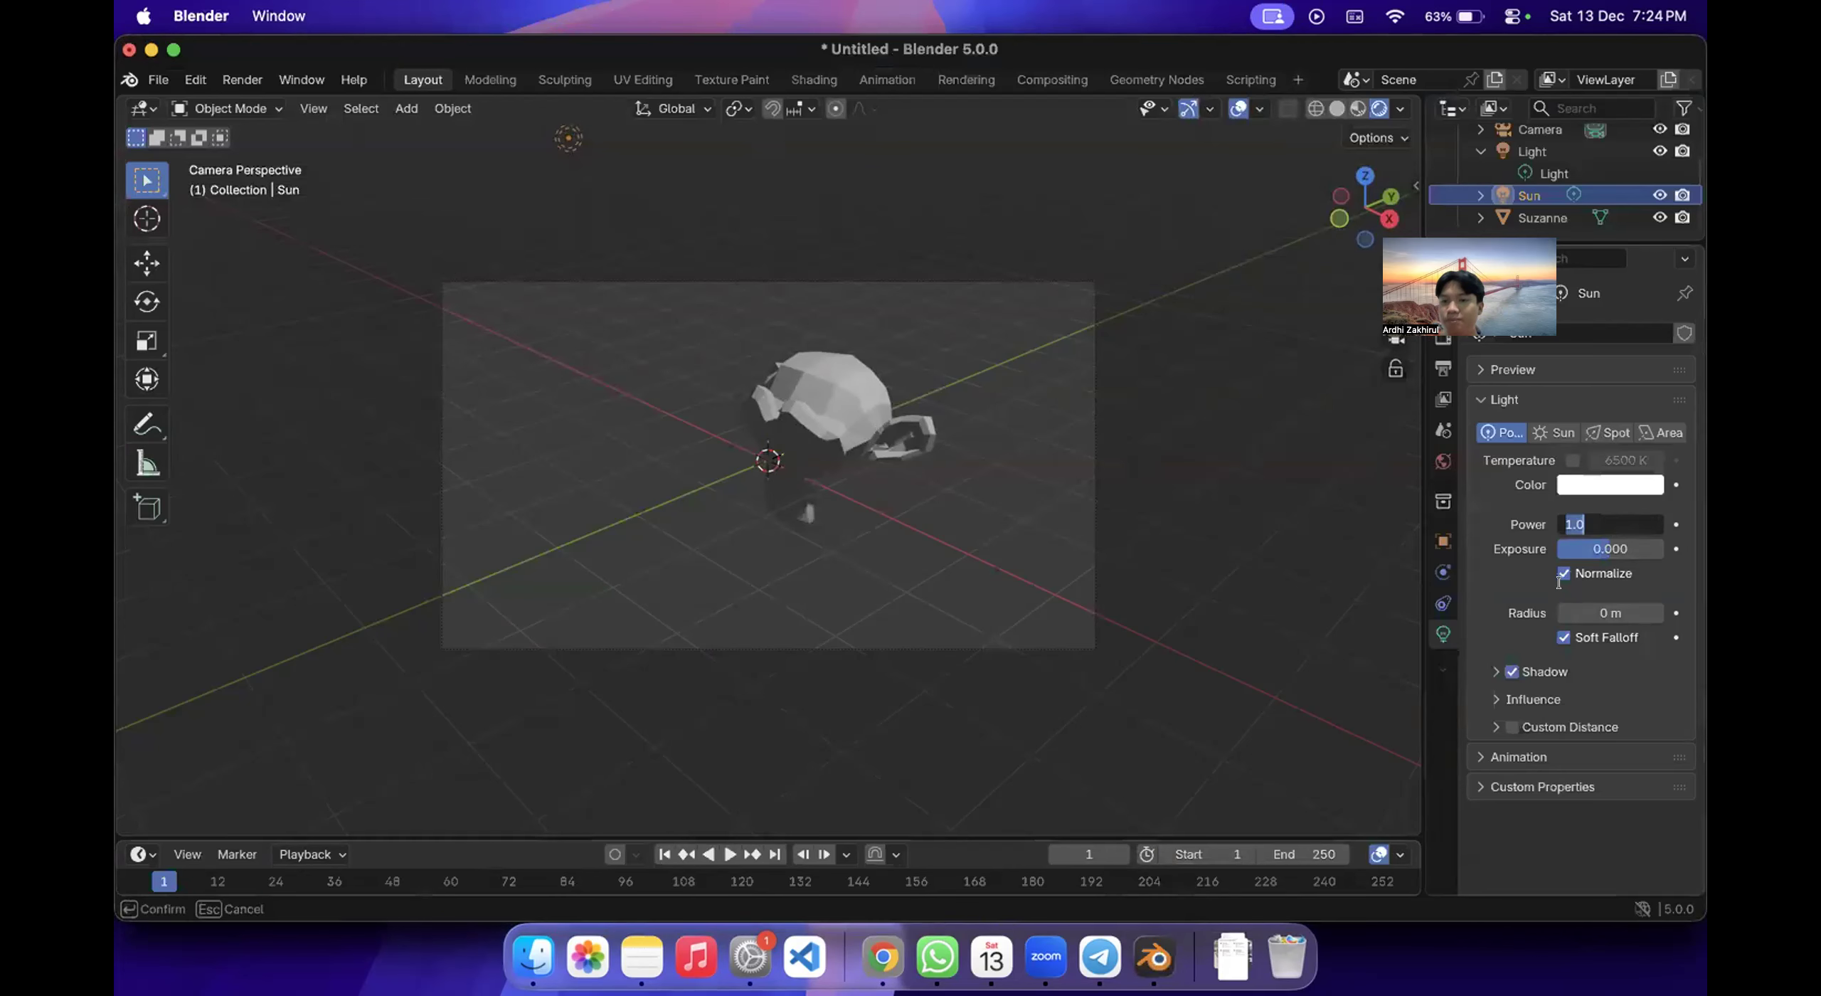
{"action": "left_click", "coordinate": [1520, 507]}
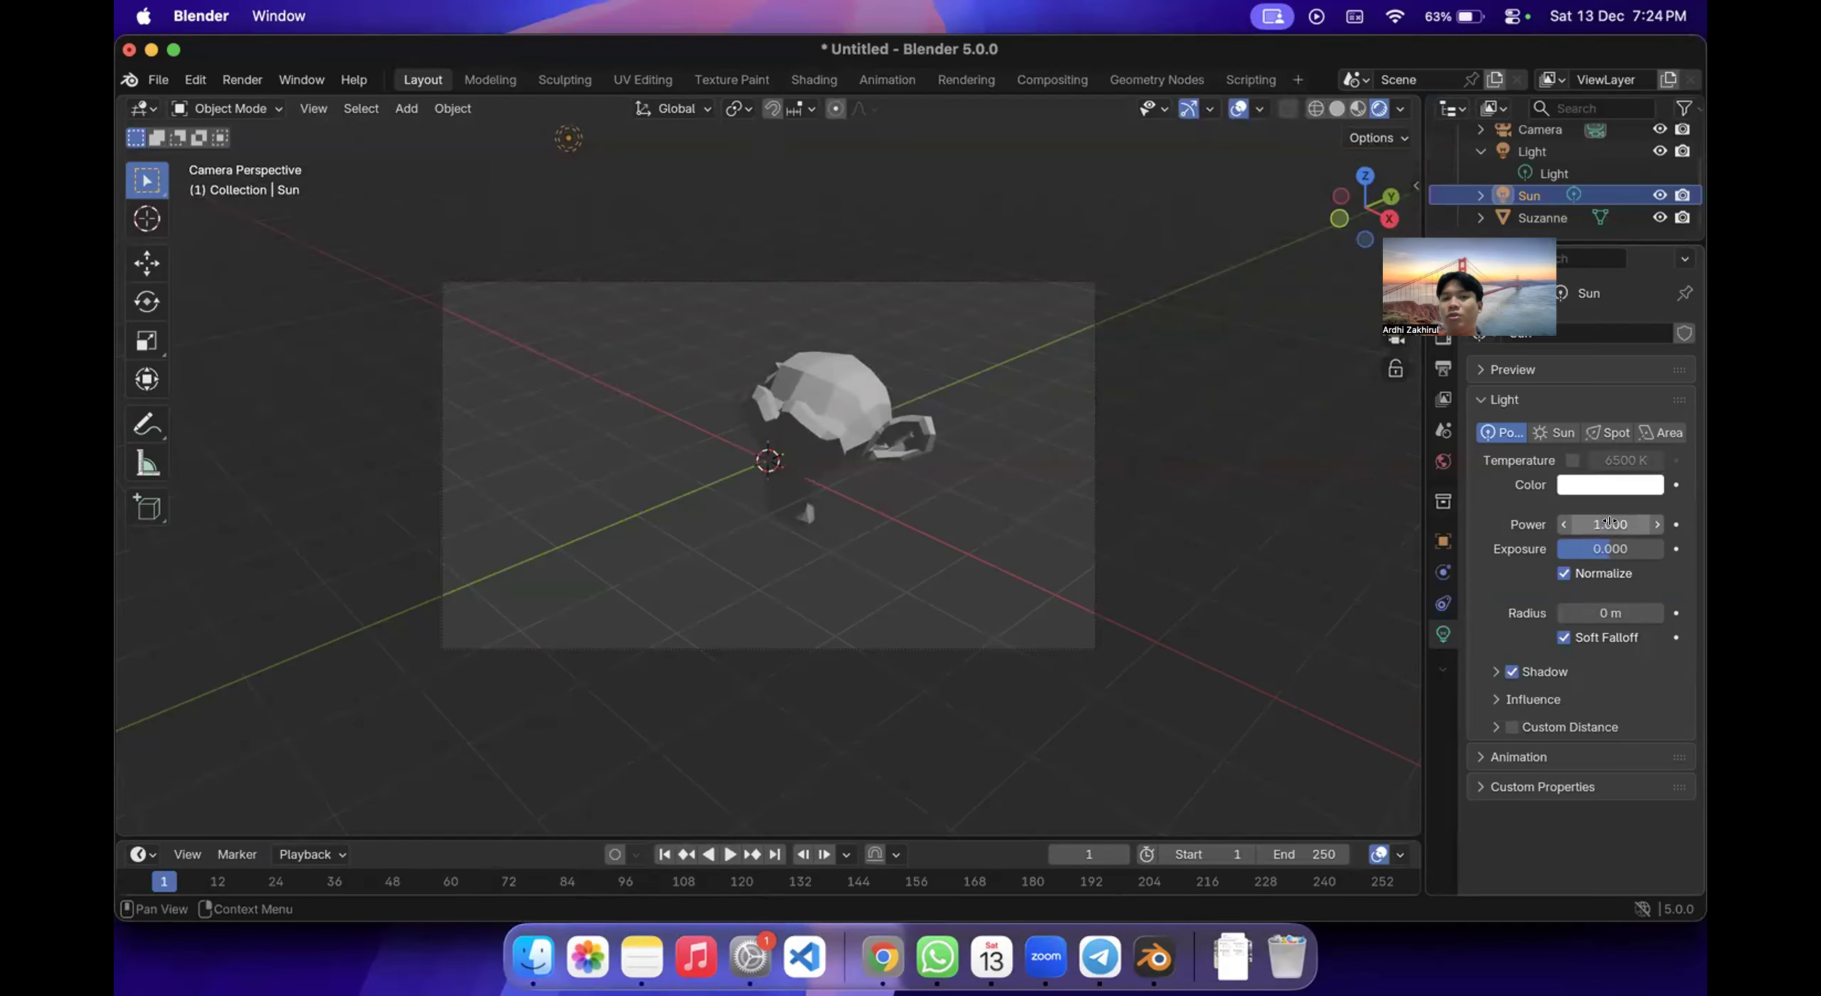
{"action": "left_click_drag", "start_coordinate": [1610, 524], "coordinate": [1610, 524]}
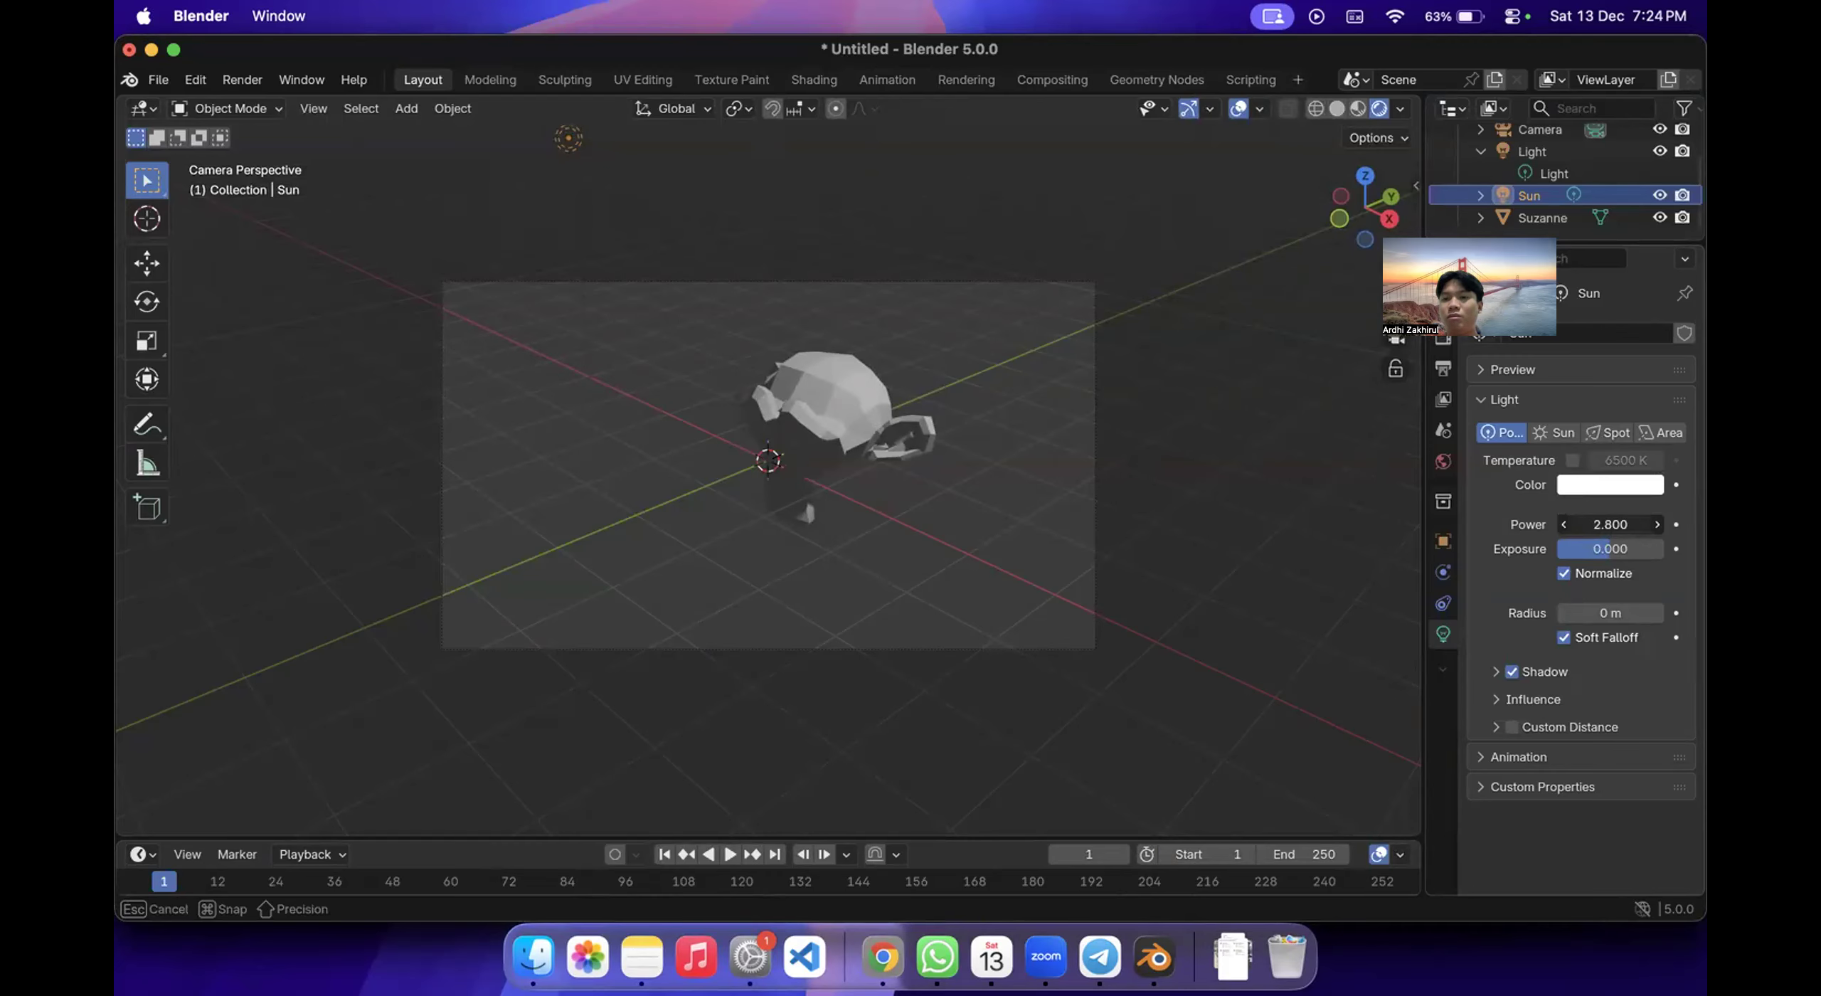
{"action": "left_click_drag", "start_coordinate": [1610, 523], "coordinate": [1612, 524]}
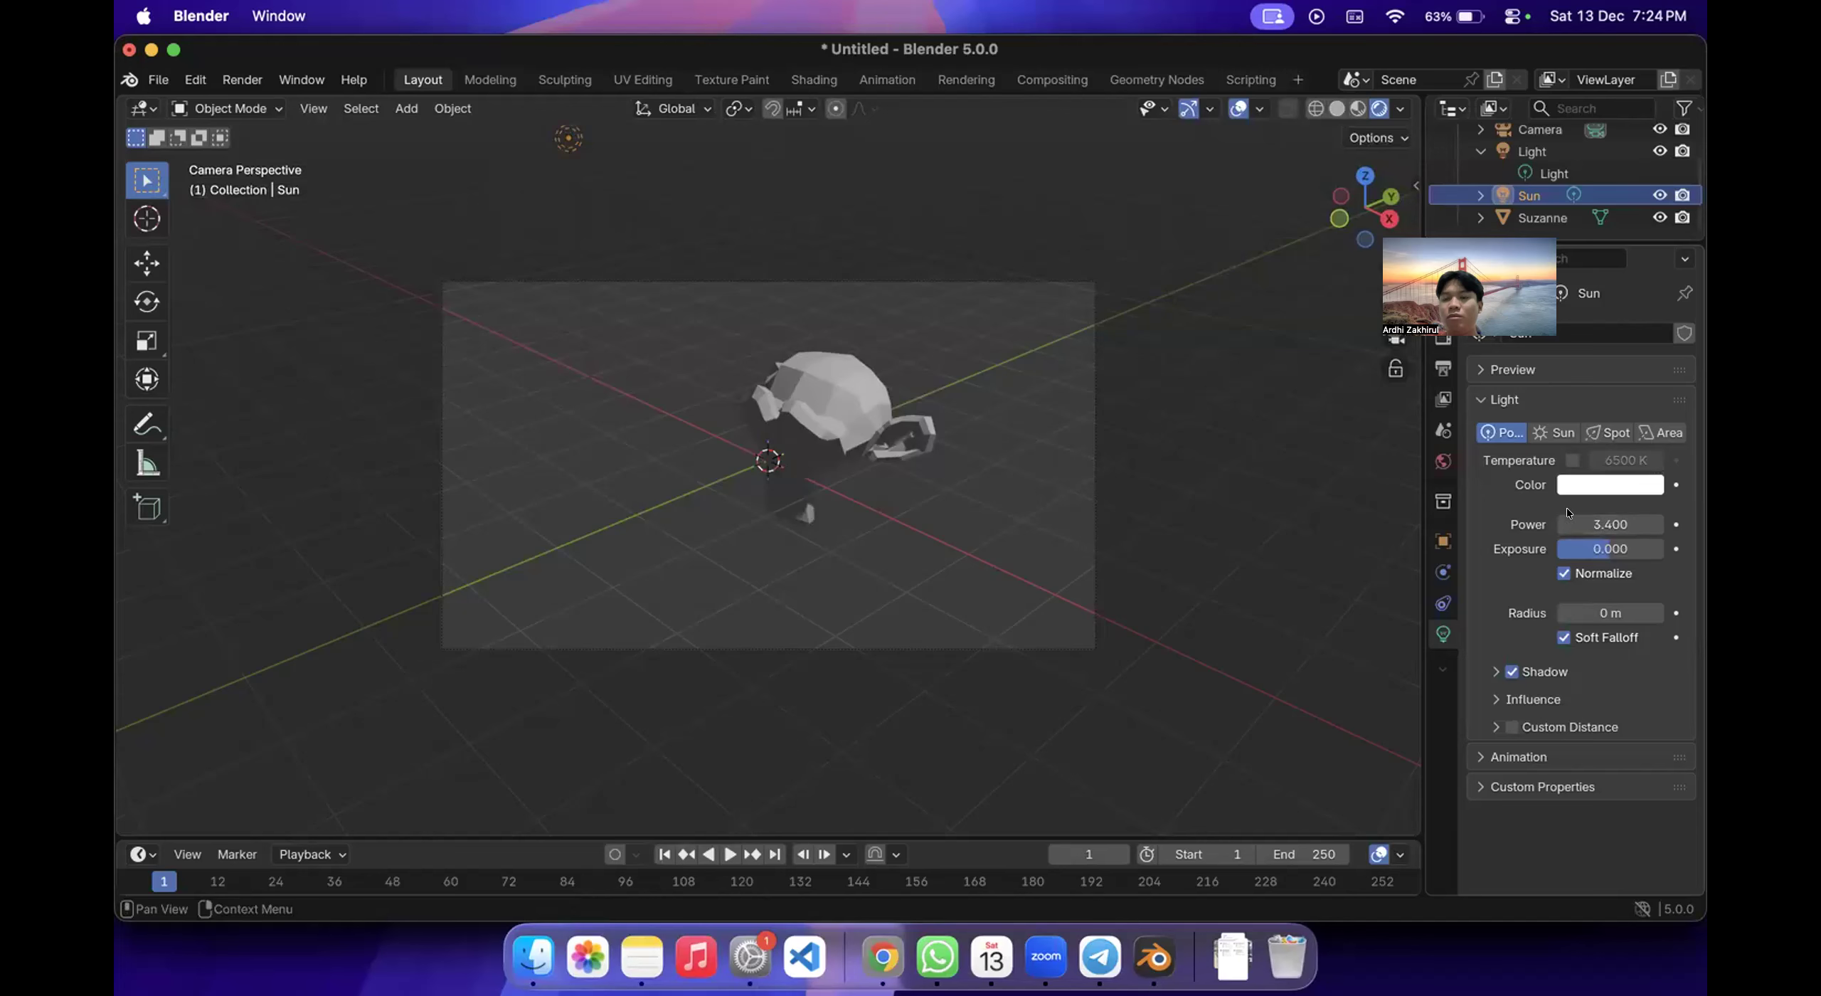
Select the original light named Light and set its power first to 50 and finally to 1000.
{"action": "middle_click_drag", "start_coordinate": [1000, 478], "coordinate": [1002, 472]}
{"action": "left_click", "coordinate": [1531, 152]}
{"action": "left_click_drag", "start_coordinate": [1565, 524], "coordinate": [1567, 524]}
{"action": "left_click", "coordinate": [1572, 524]}
{"action": "type", "text": "50"}
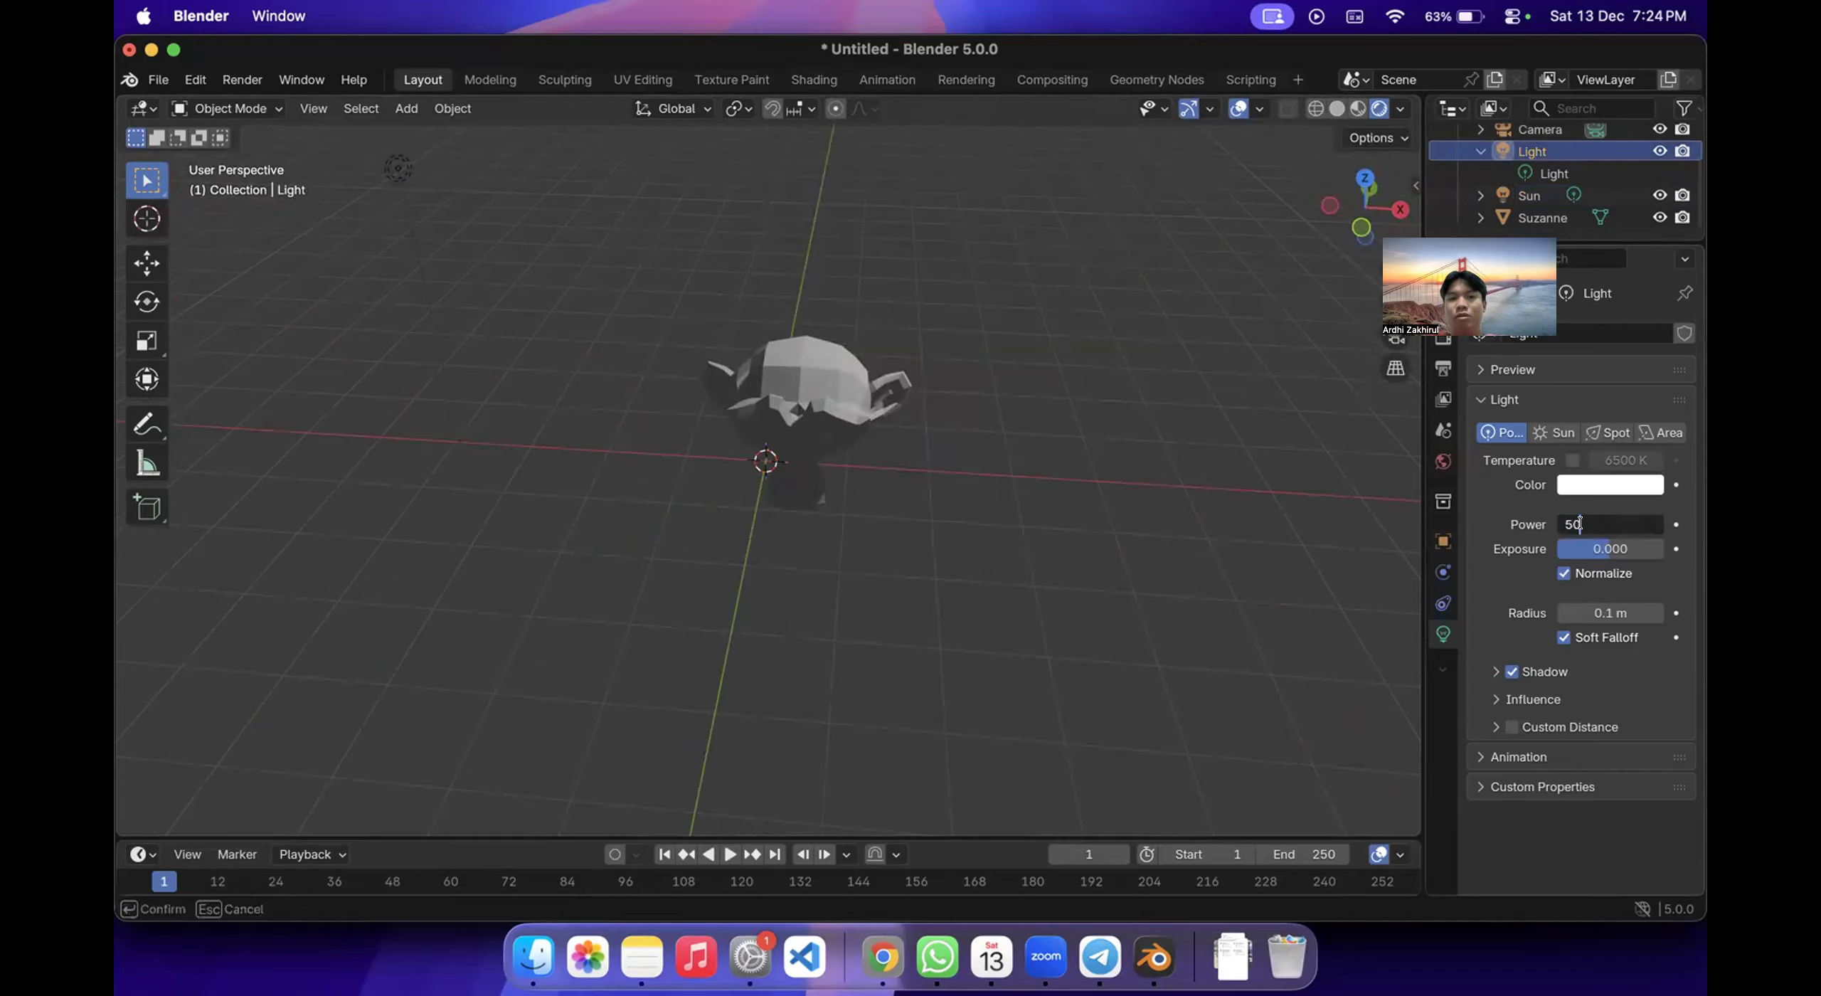
{"action": "key", "text": "Return"}
{"action": "left_click", "coordinate": [1592, 526]}
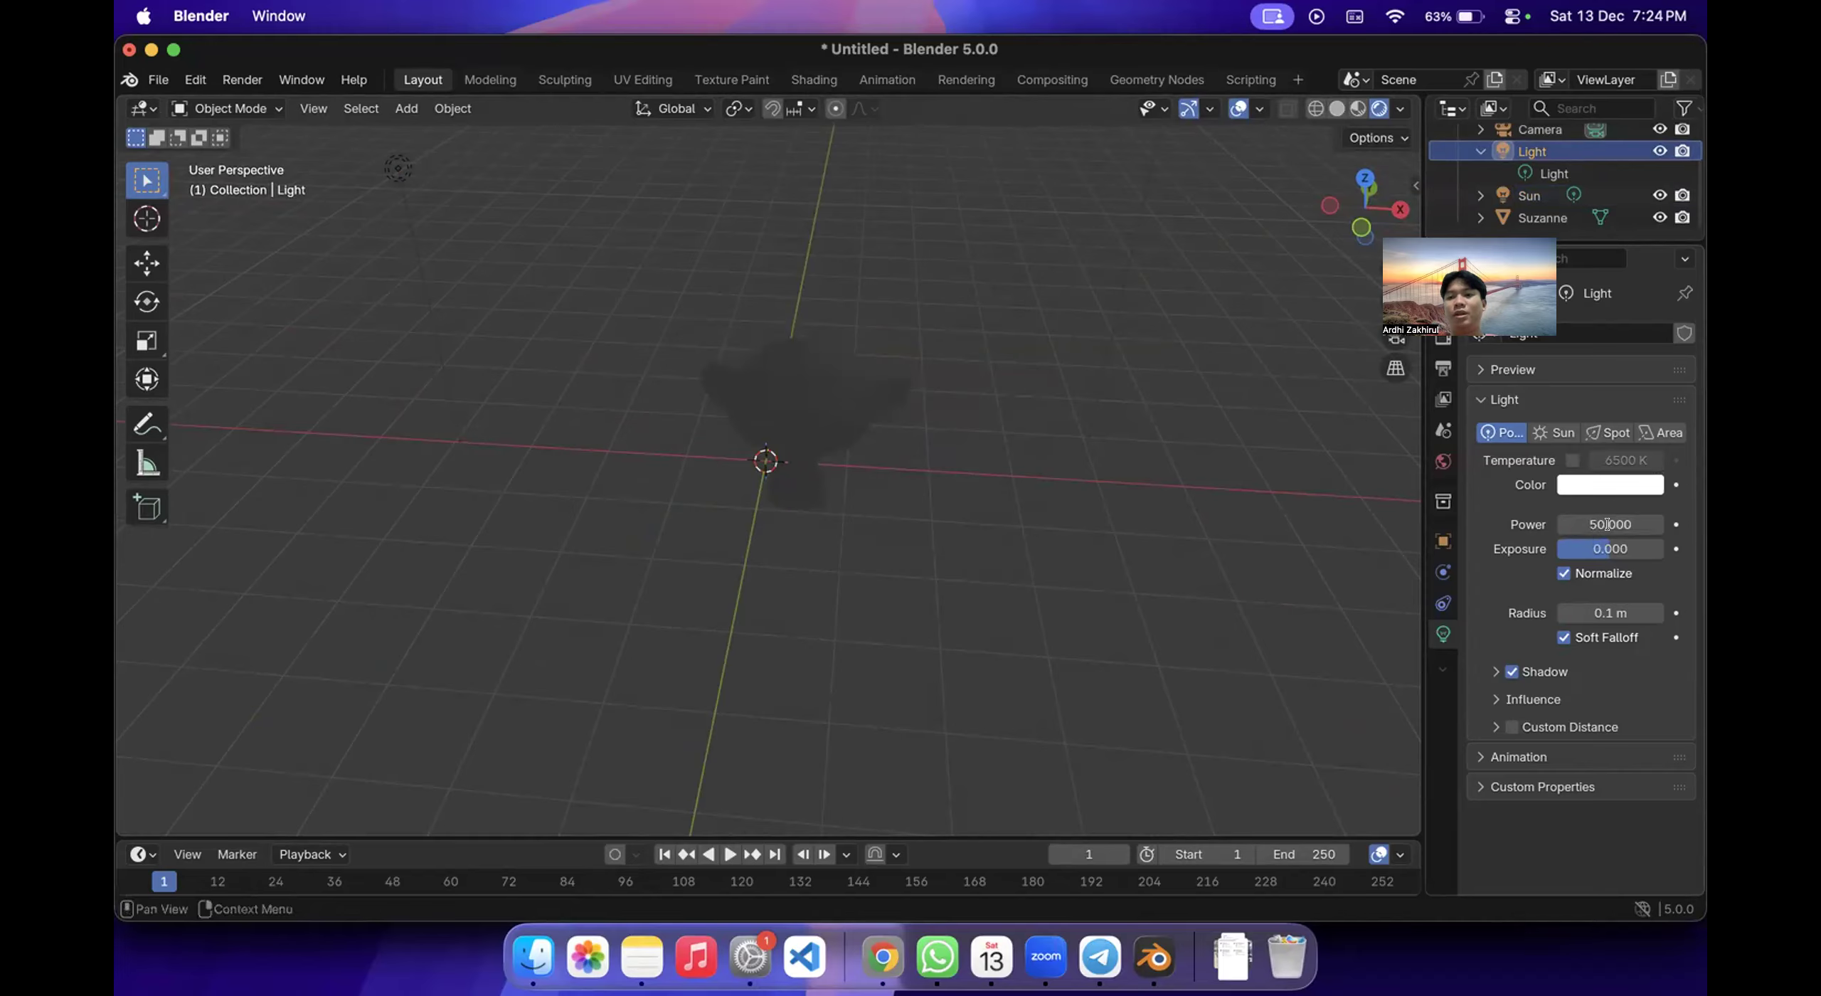
{"action": "type", "text": "1000."}
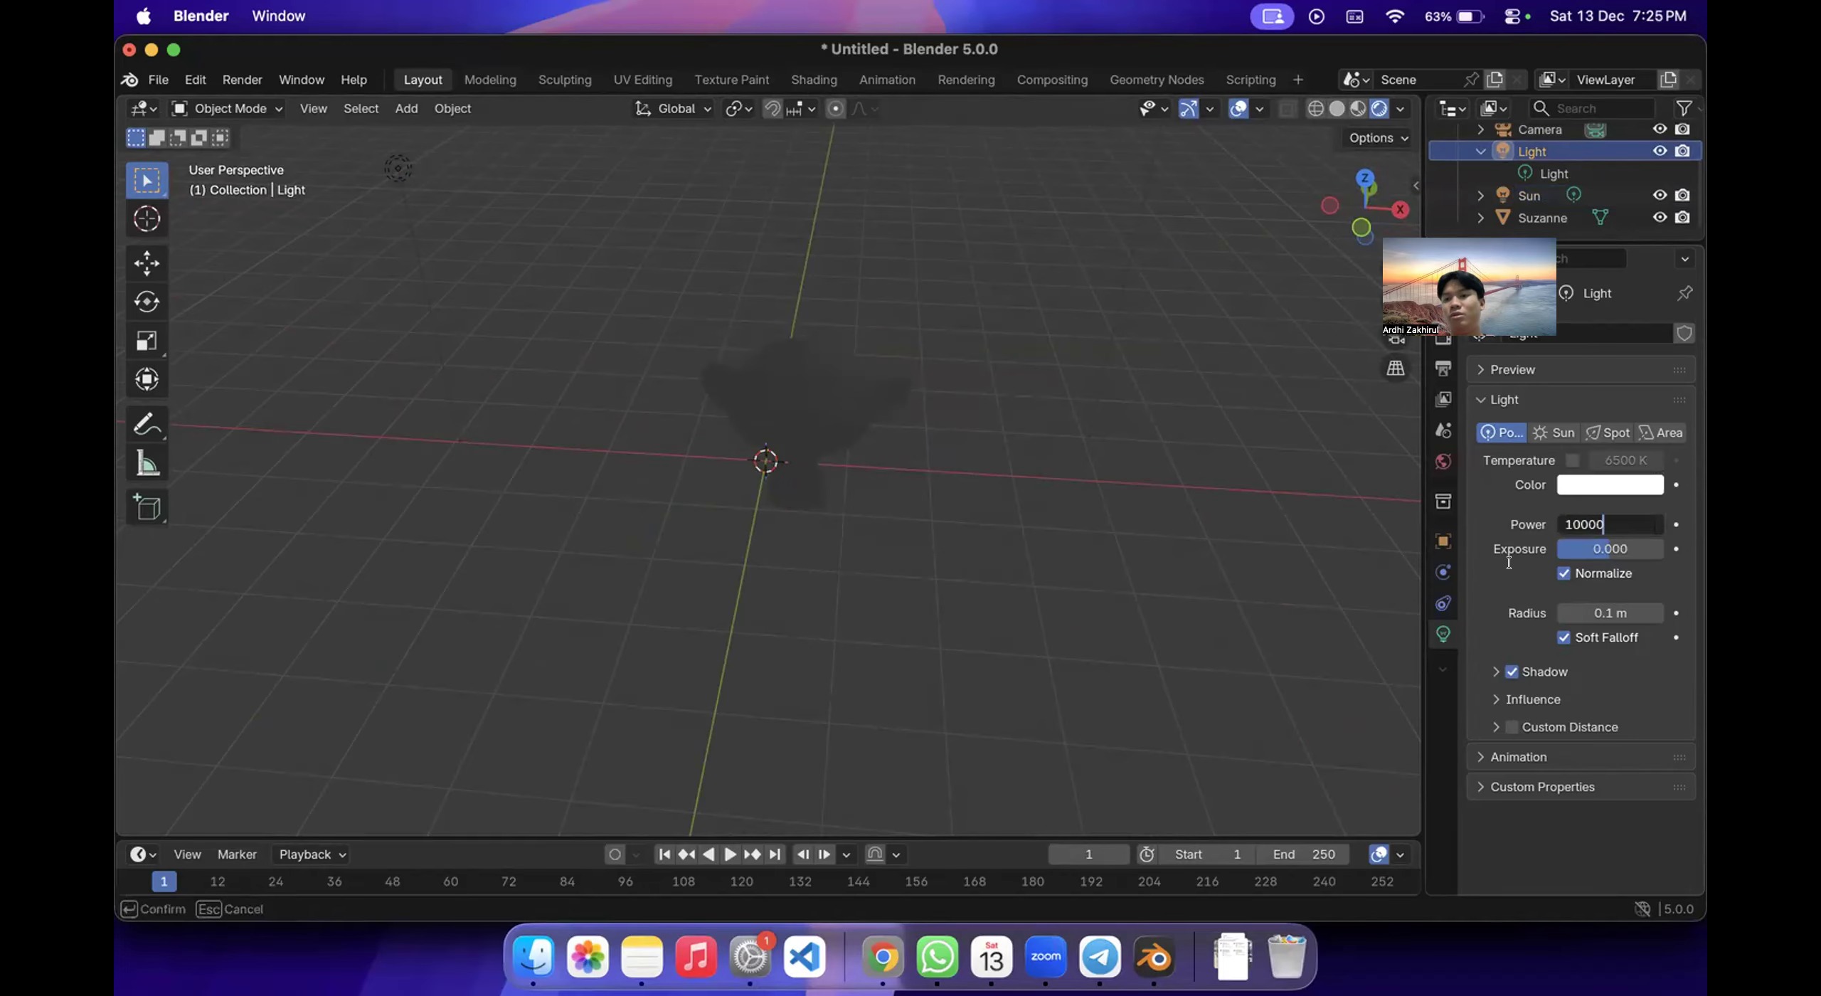
{"action": "type", "text": "0"}
{"action": "key", "text": "BackSpace"}
{"action": "key", "text": "Return"}
Select the light named Sun in the scene, set its power to 1000 and deselect it to check the lighting.
{"action": "scroll", "coordinate": [863, 324], "scroll_direction": "left", "scroll_amount": 3}
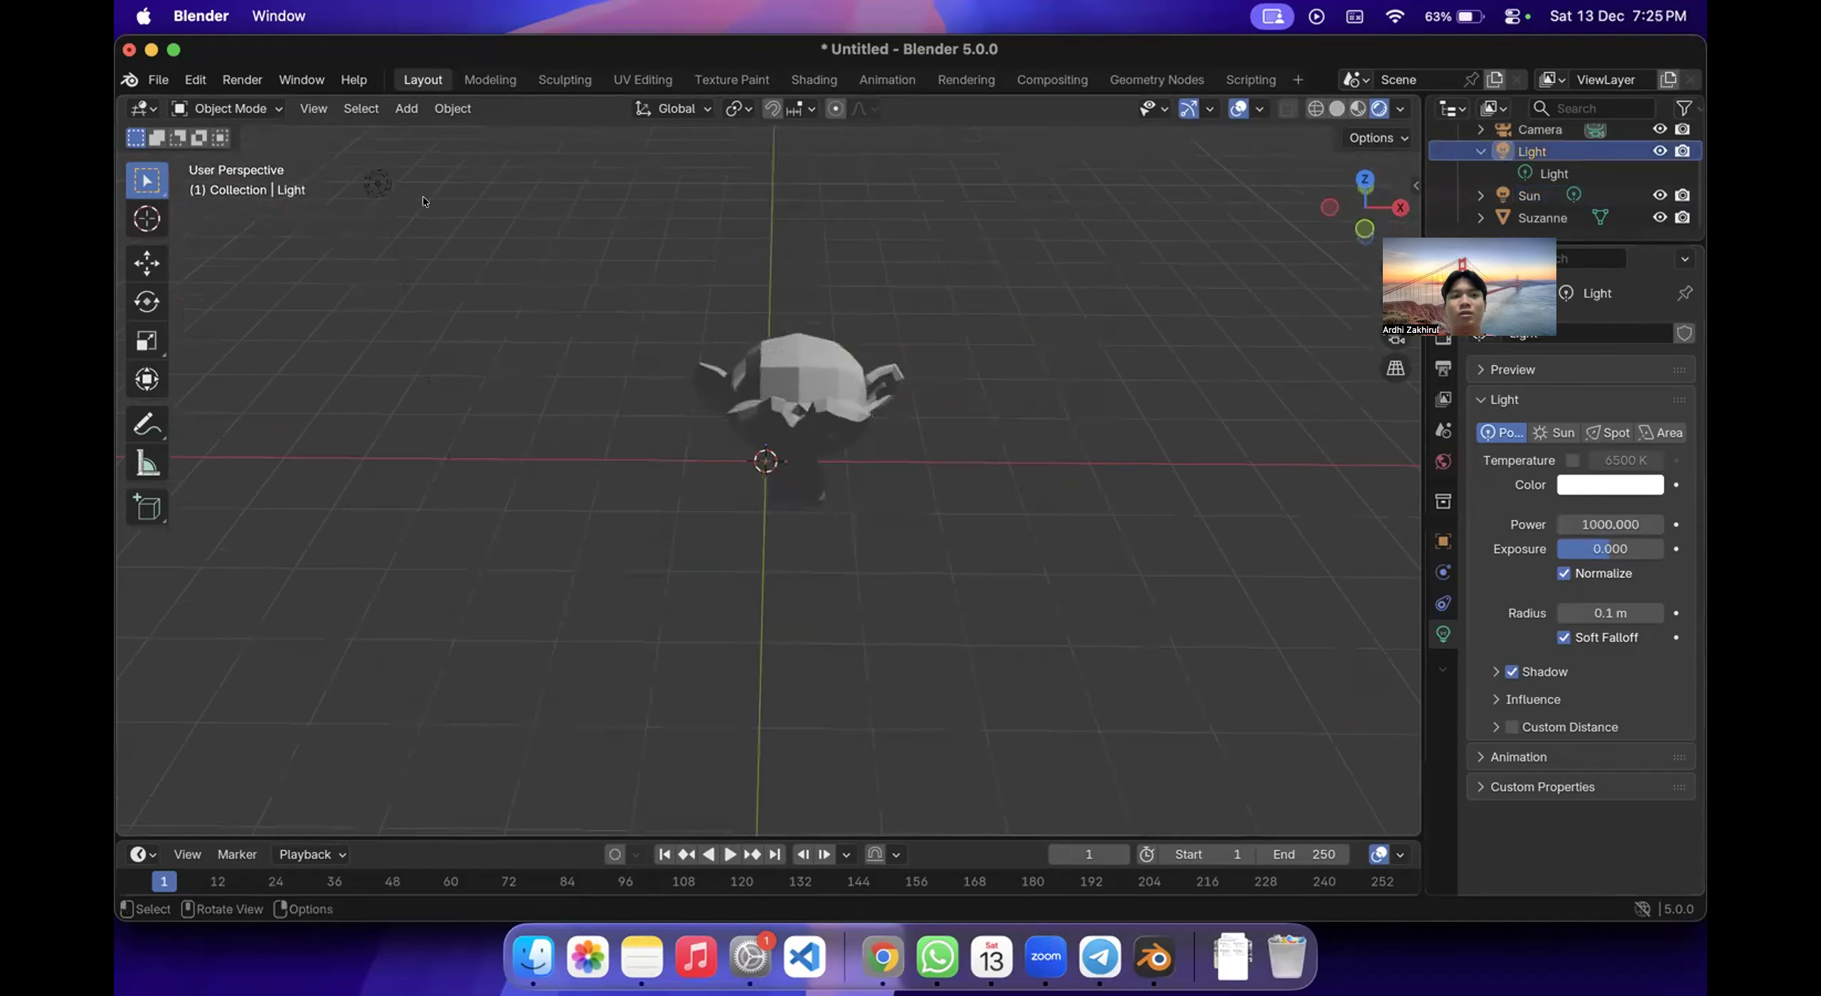
{"action": "left_click", "coordinate": [378, 183]}
{"action": "left_click", "coordinate": [1609, 525]}
{"action": "type", "text": "1000"}
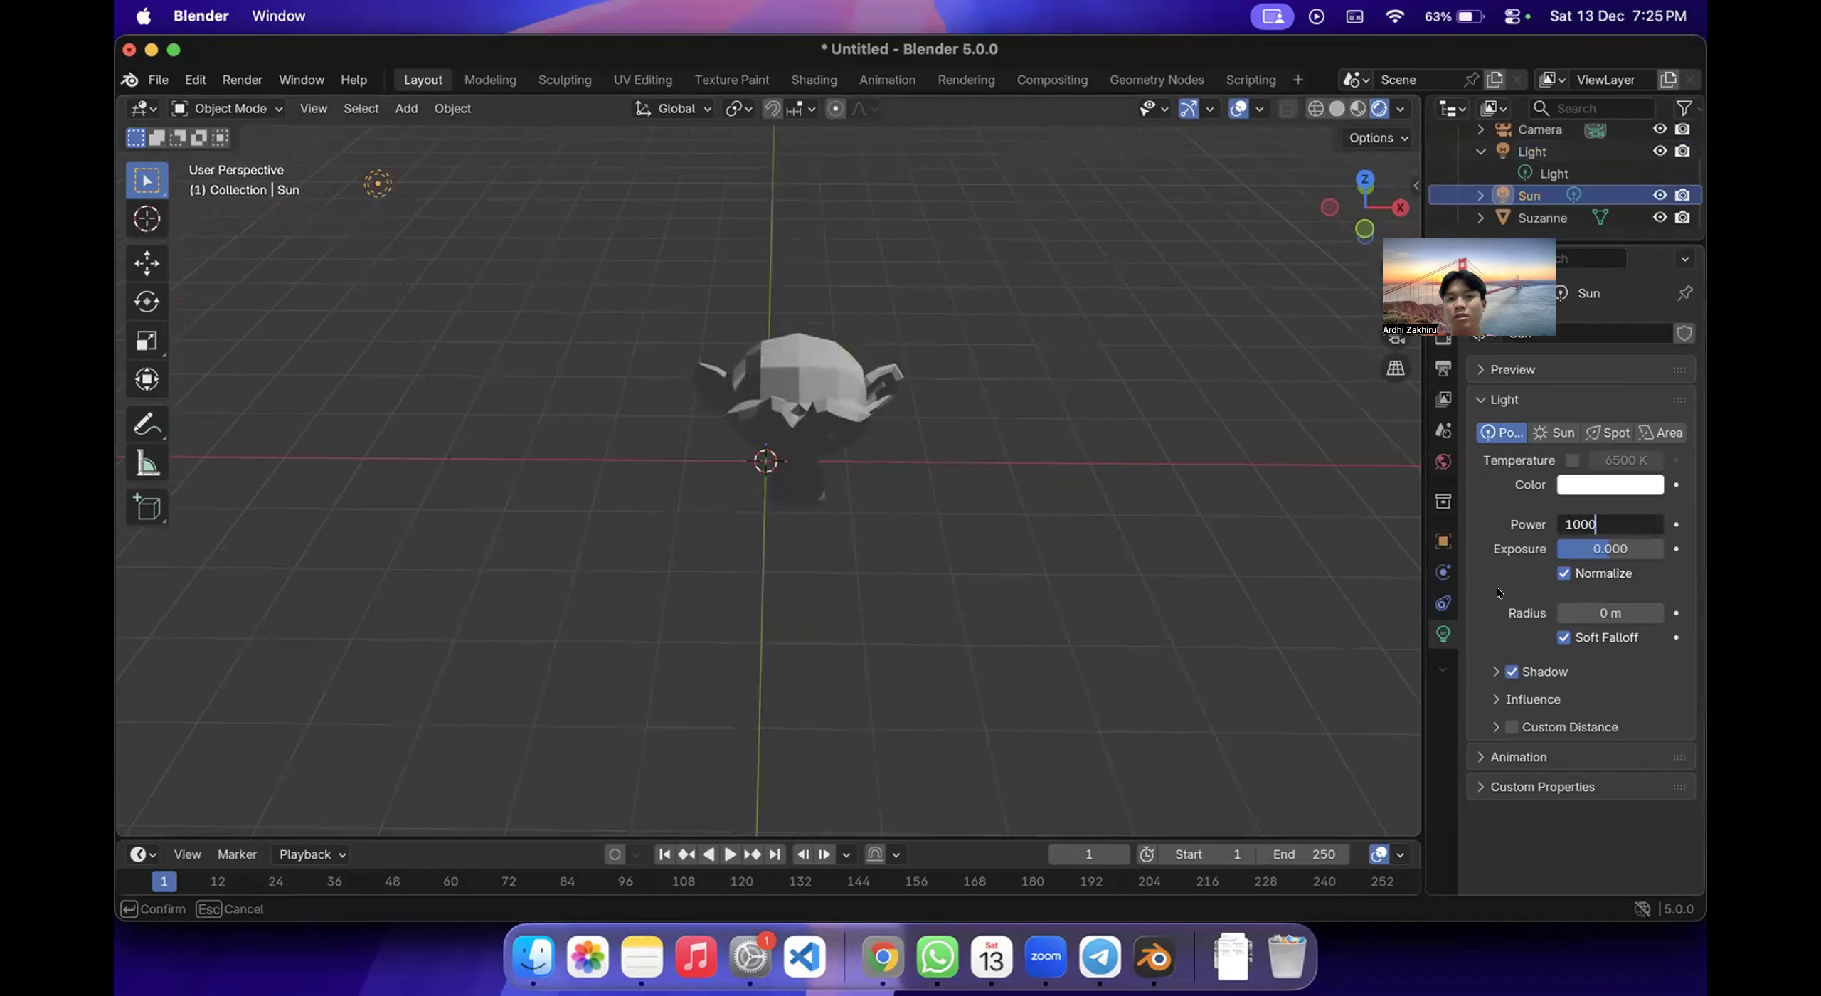
{"action": "key", "text": "Return"}
{"action": "left_click", "coordinate": [985, 532]}
{"action": "scroll", "coordinate": [984, 534], "scroll_direction": "left", "scroll_amount": 5}
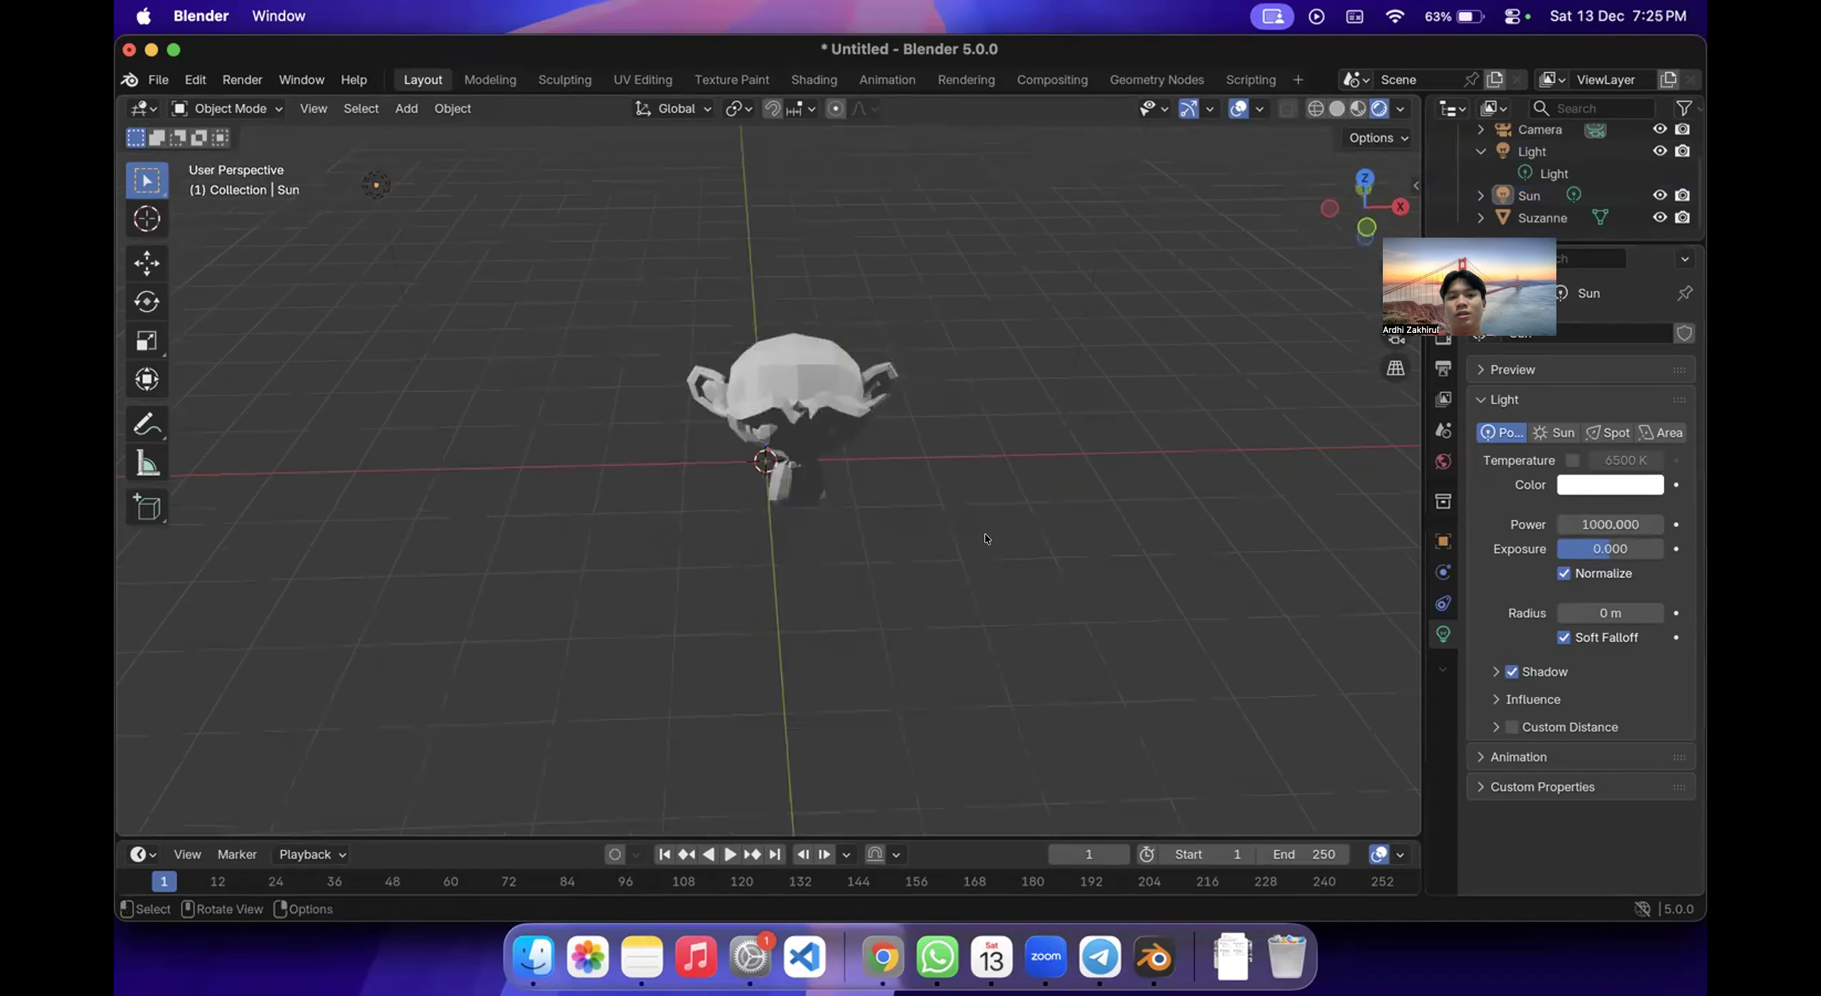
{"action": "scroll", "coordinate": [985, 533], "scroll_direction": "down", "scroll_amount": 5}
{"action": "scroll", "coordinate": [984, 534], "scroll_direction": "right", "scroll_amount": 5}
Read slide 50 on the Sun light's direction parameter in the Chrome lesson, and return to Blender.
{"action": "left_click", "coordinate": [883, 947]}
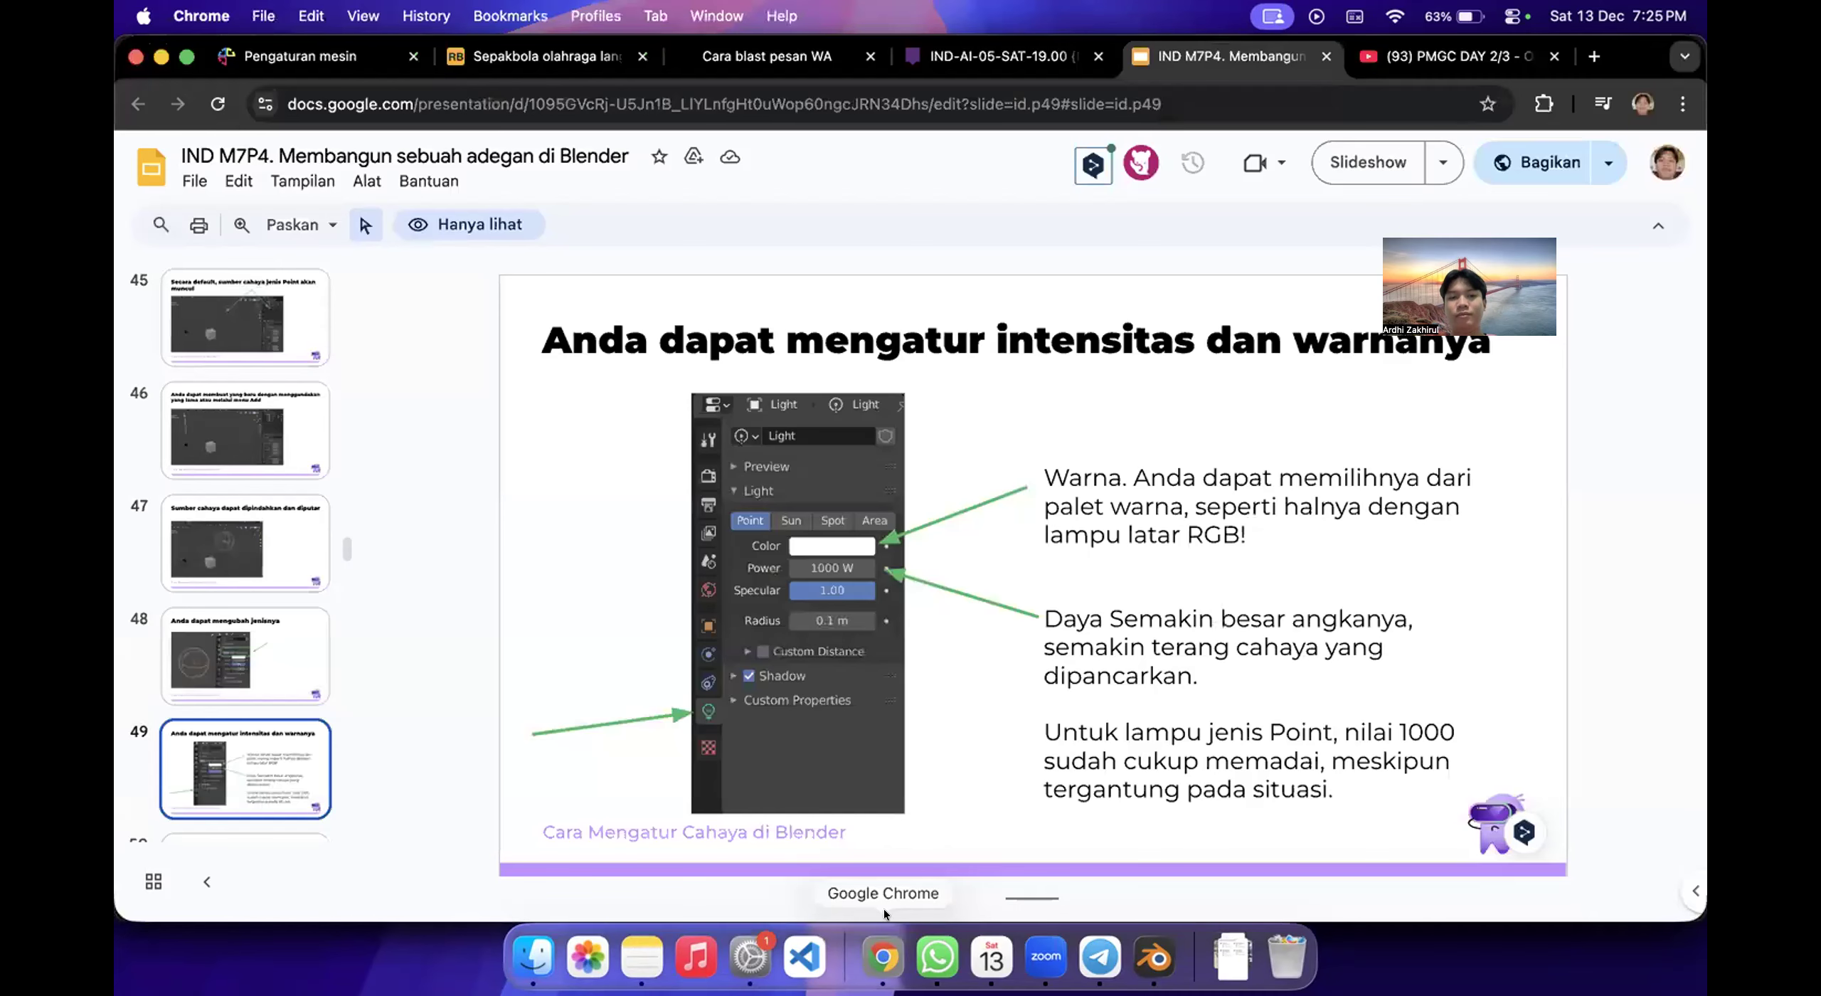
{"action": "key", "text": "Down"}
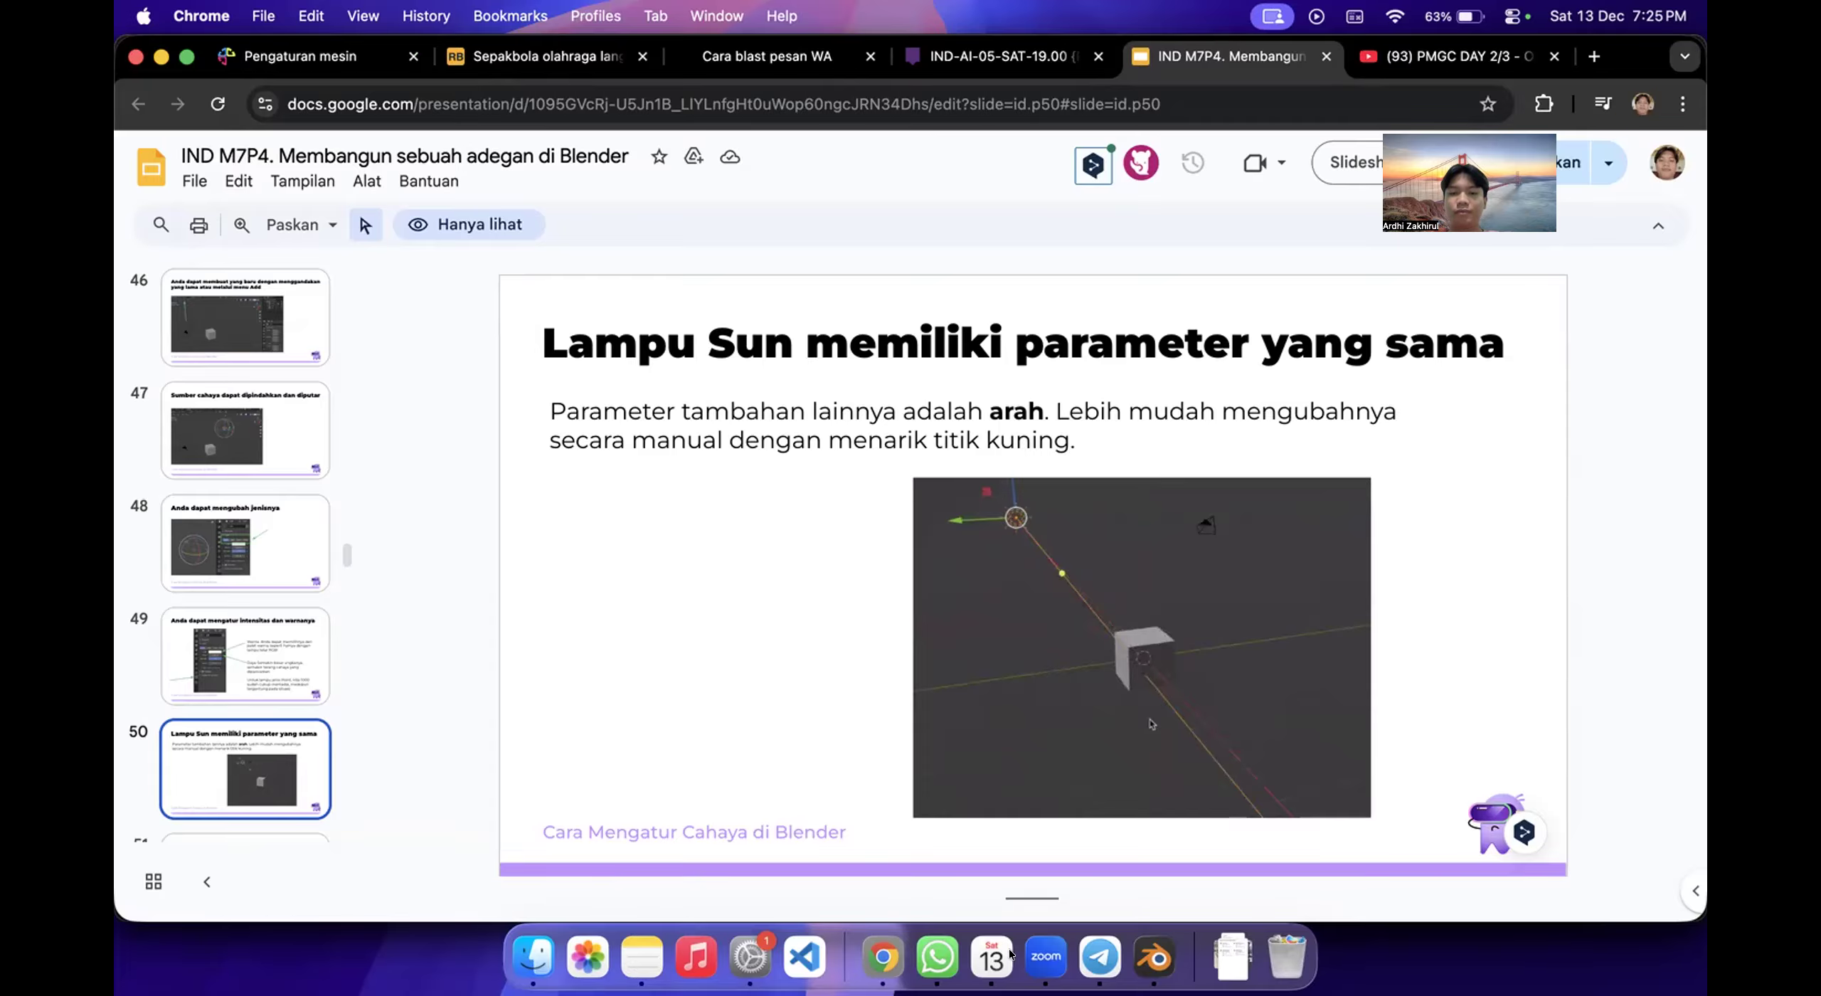
{"action": "left_click", "coordinate": [1153, 956]}
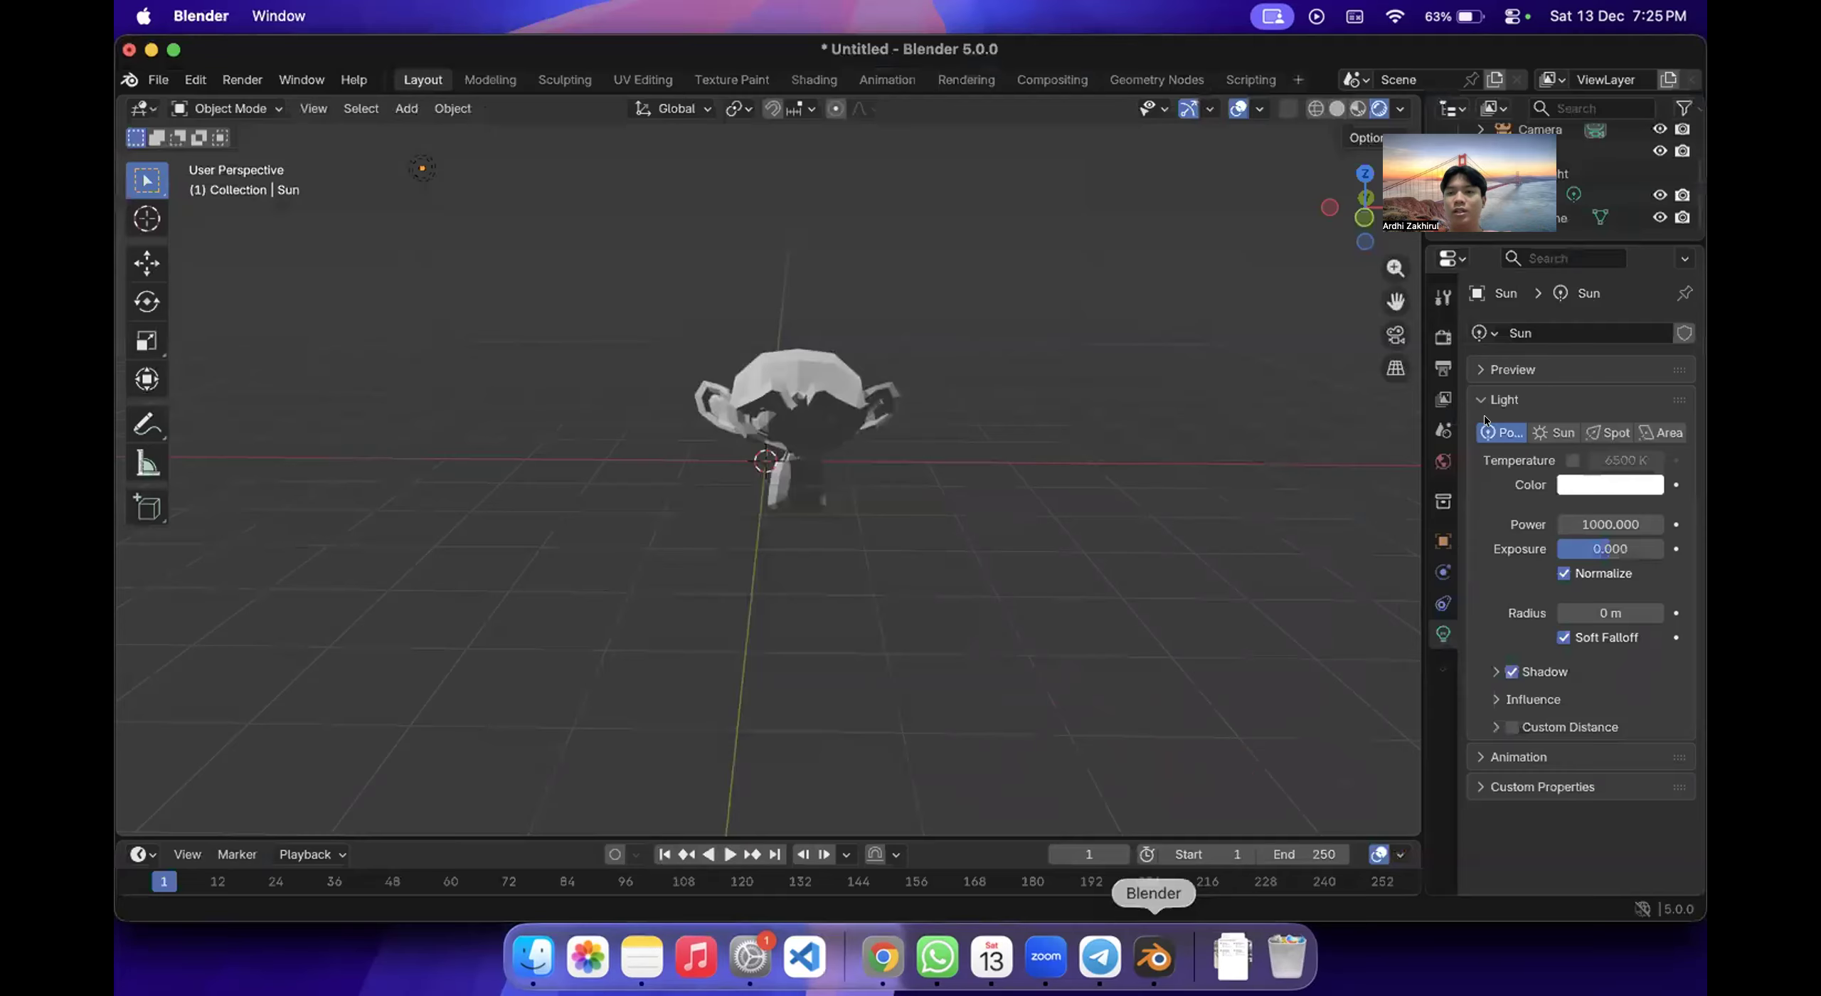
Select the light named Sun in the scene and change its type from Point back to Sun.
{"action": "scroll", "coordinate": [599, 267], "scroll_direction": "up", "scroll_amount": 5}
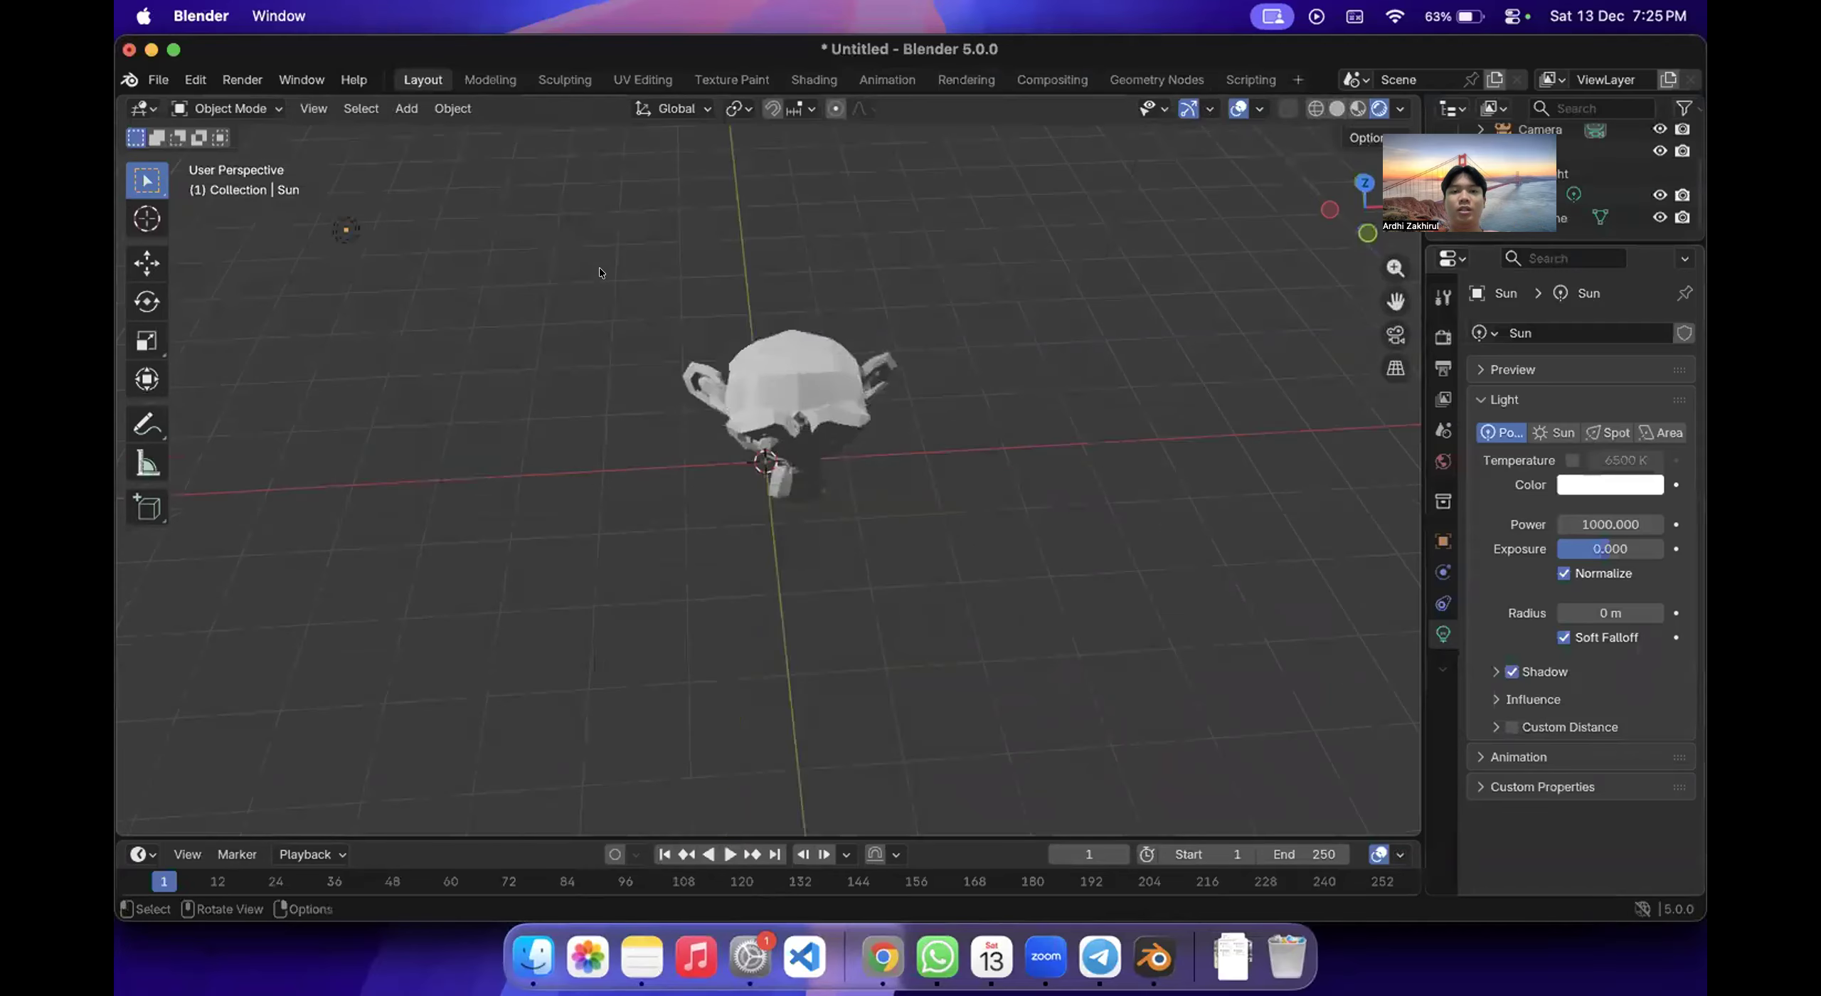
{"action": "scroll", "coordinate": [599, 267], "scroll_direction": "down", "scroll_amount": 3}
{"action": "scroll", "coordinate": [560, 328], "scroll_direction": "left", "scroll_amount": 5}
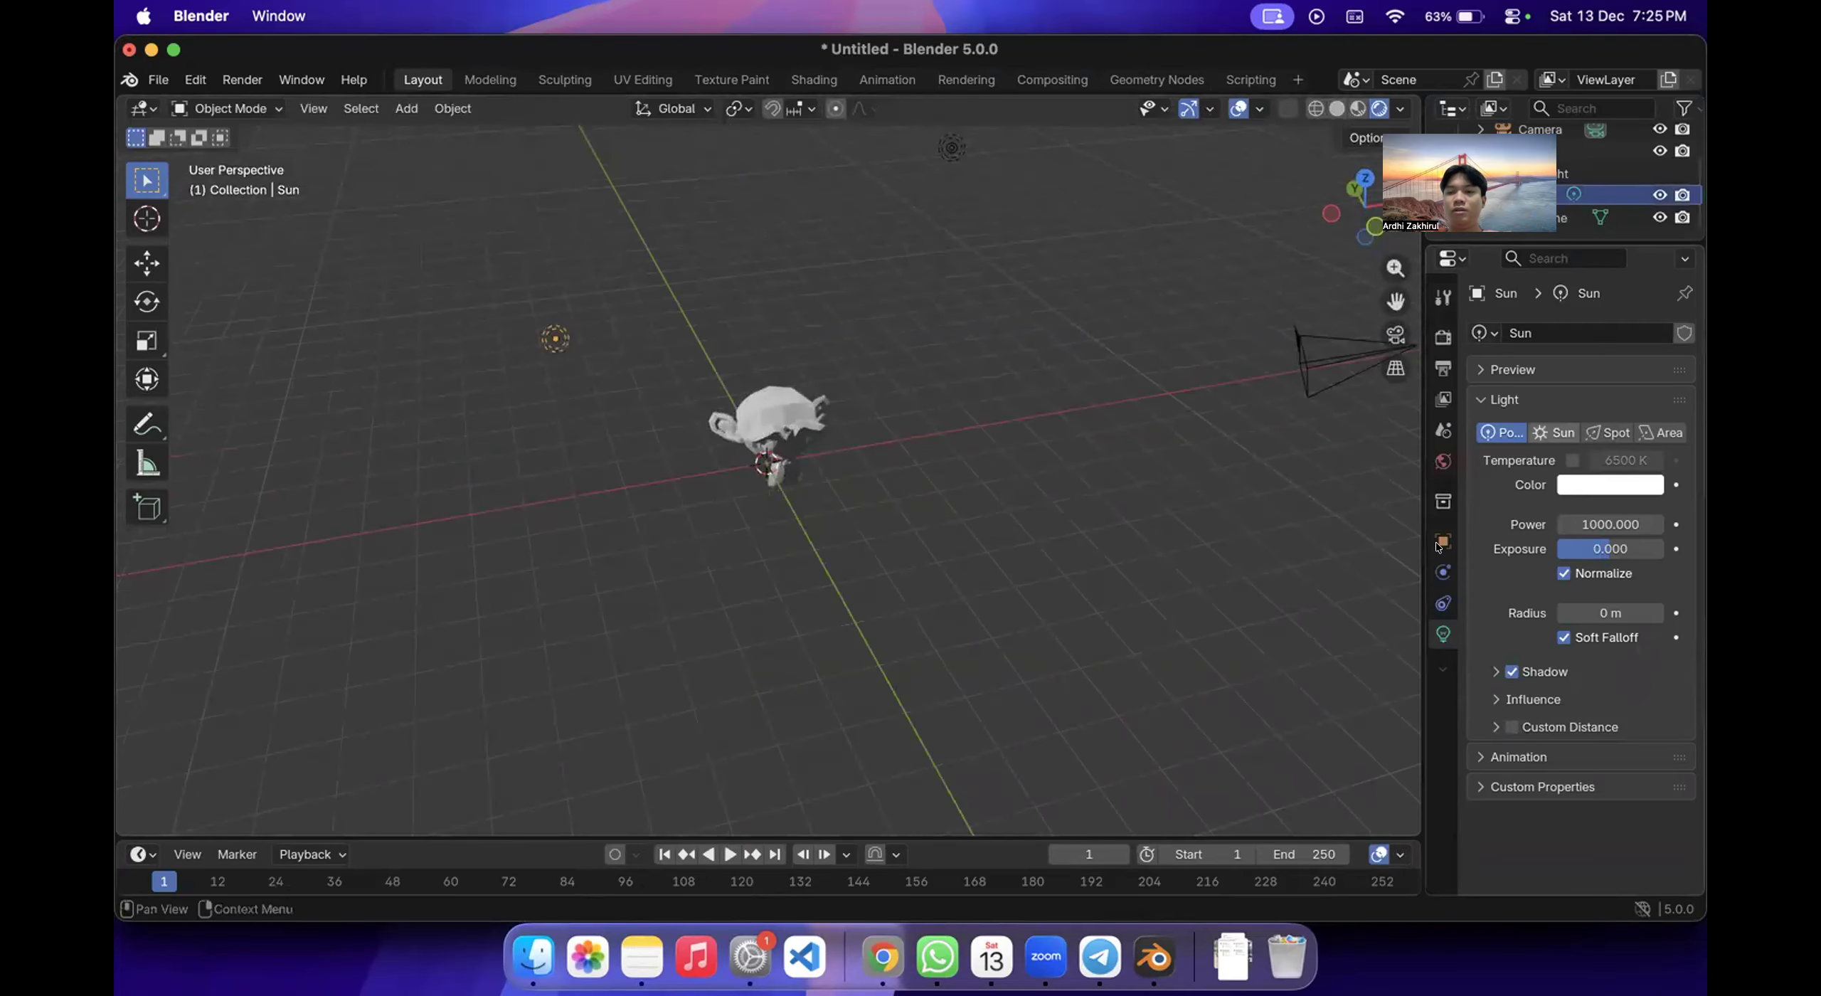
{"action": "left_click", "coordinate": [1567, 433]}
{"action": "scroll", "coordinate": [1096, 560], "scroll_direction": "right", "scroll_amount": 5}
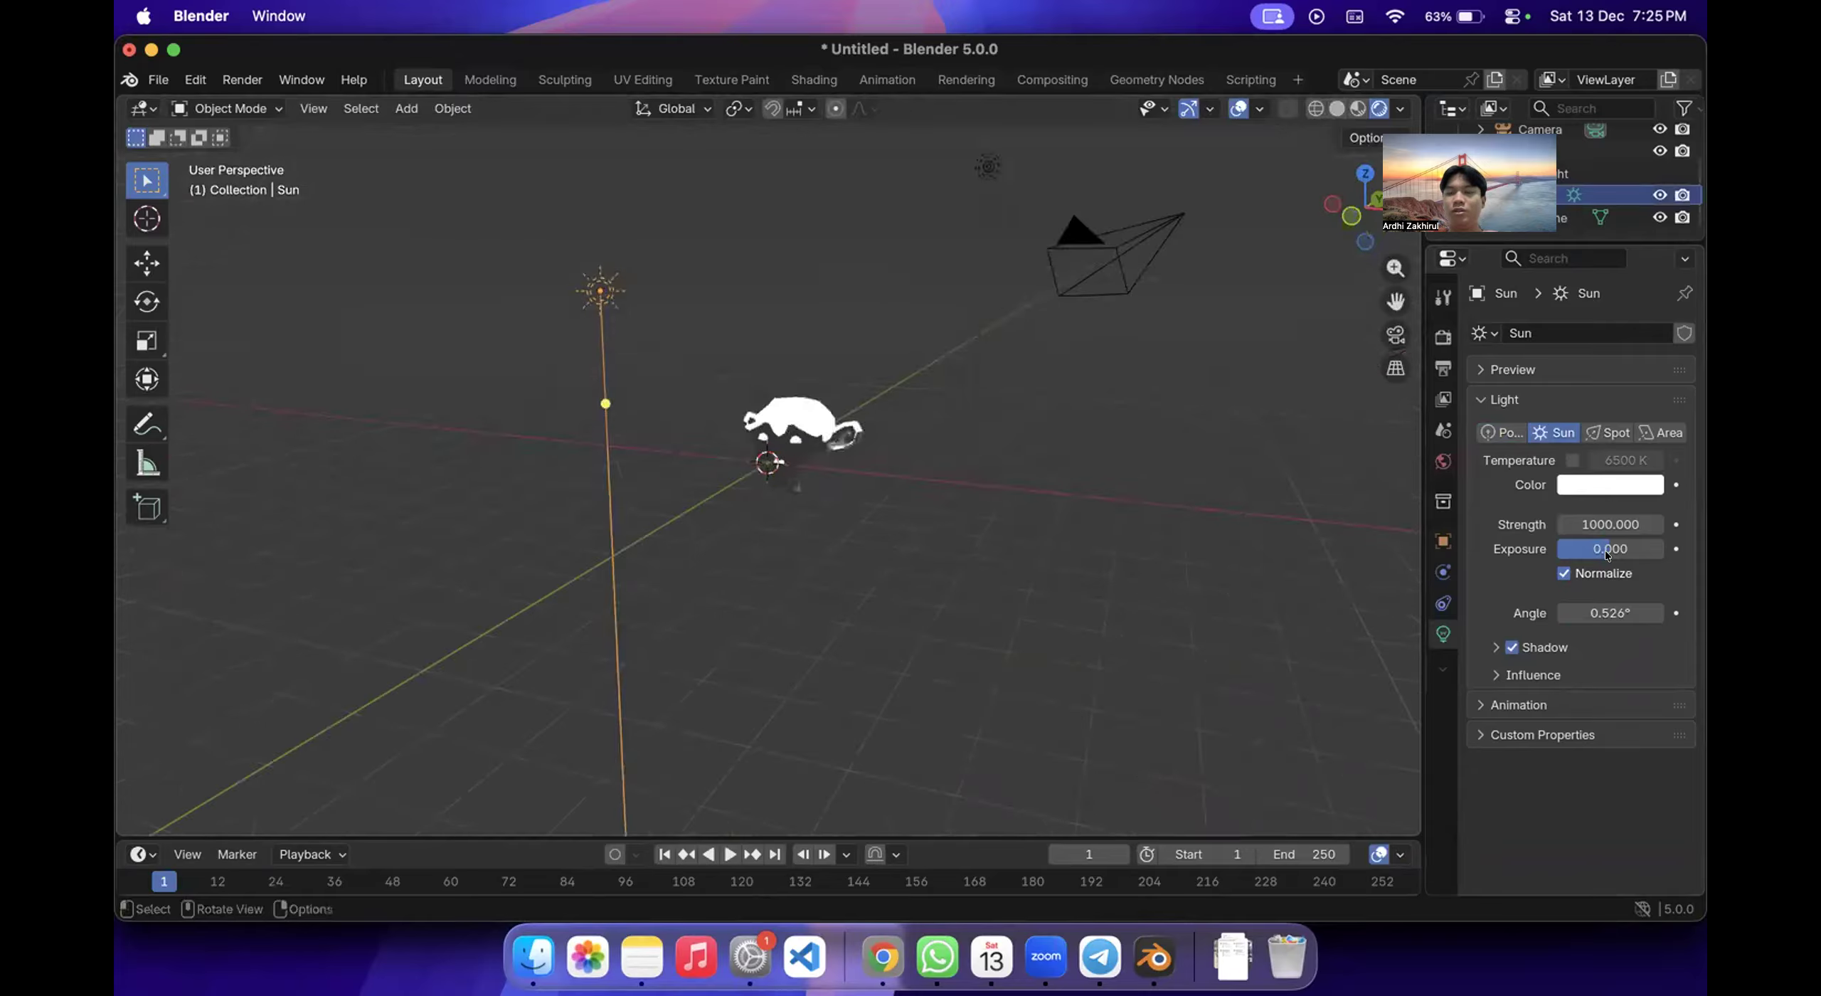
Set the Sun light's strength first to 500 and finally to 100.
{"action": "left_click_drag", "start_coordinate": [1576, 524], "coordinate": [1576, 525]}
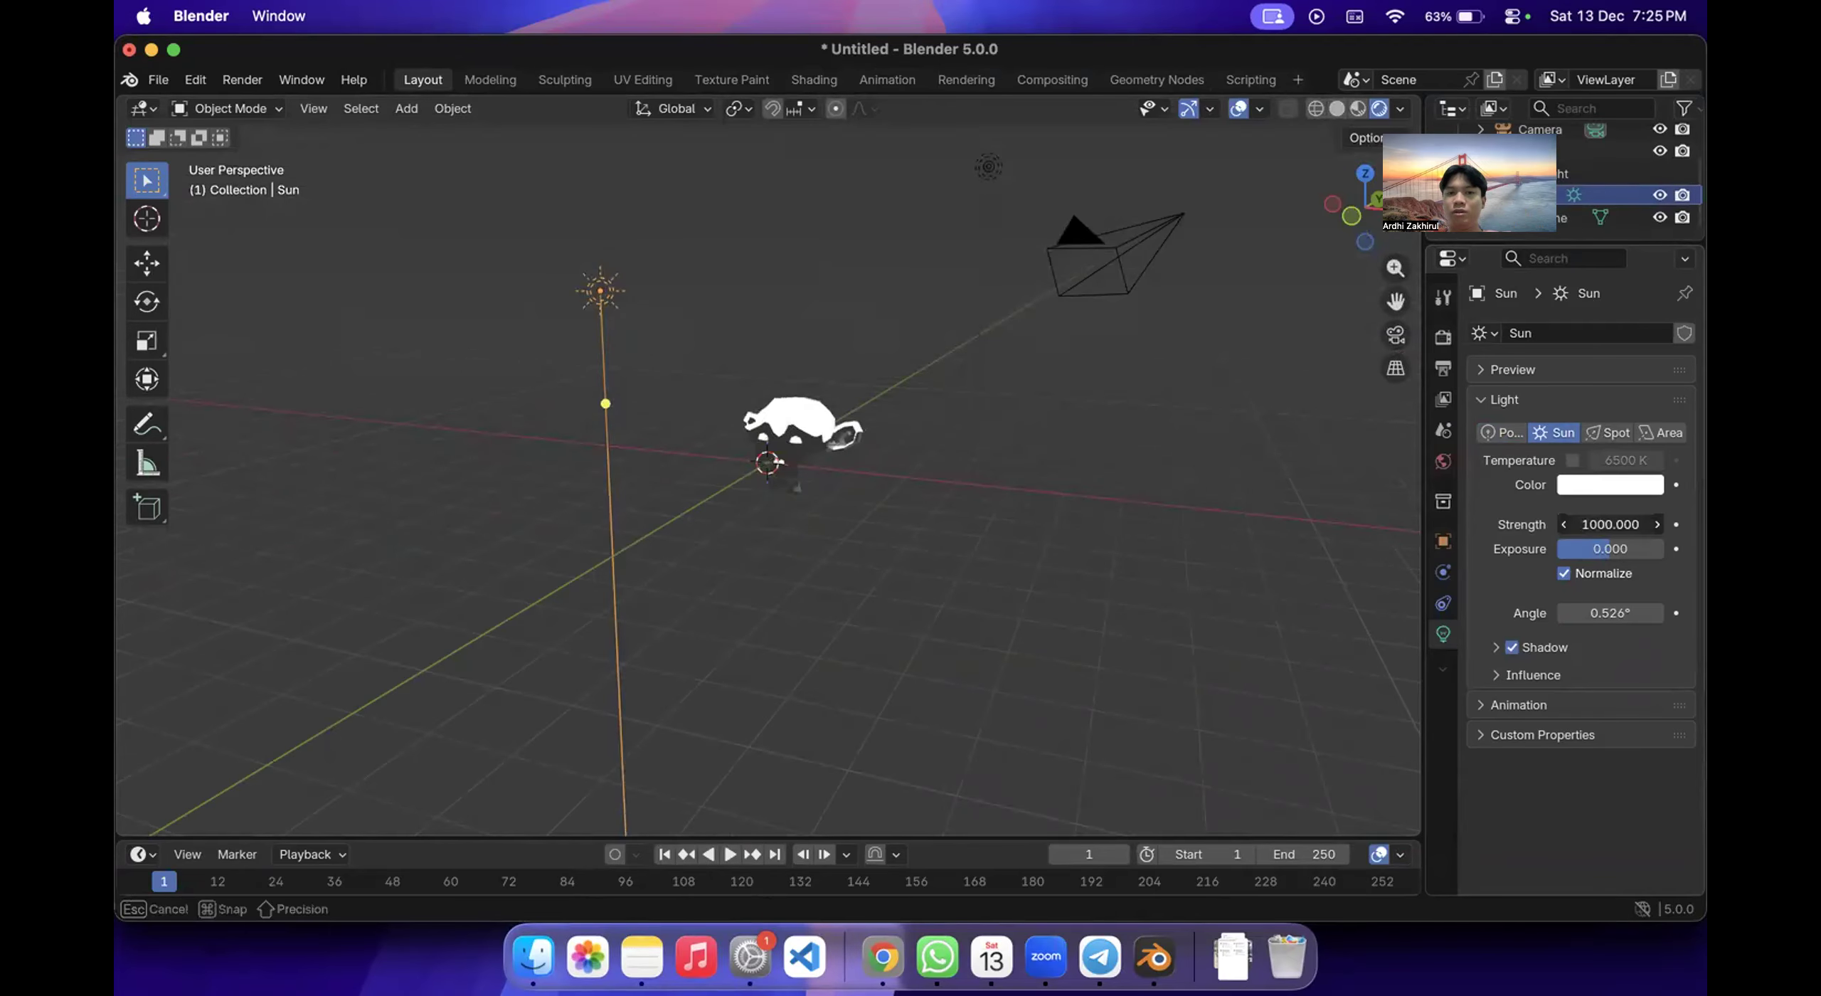
{"action": "type", "text": "5"}
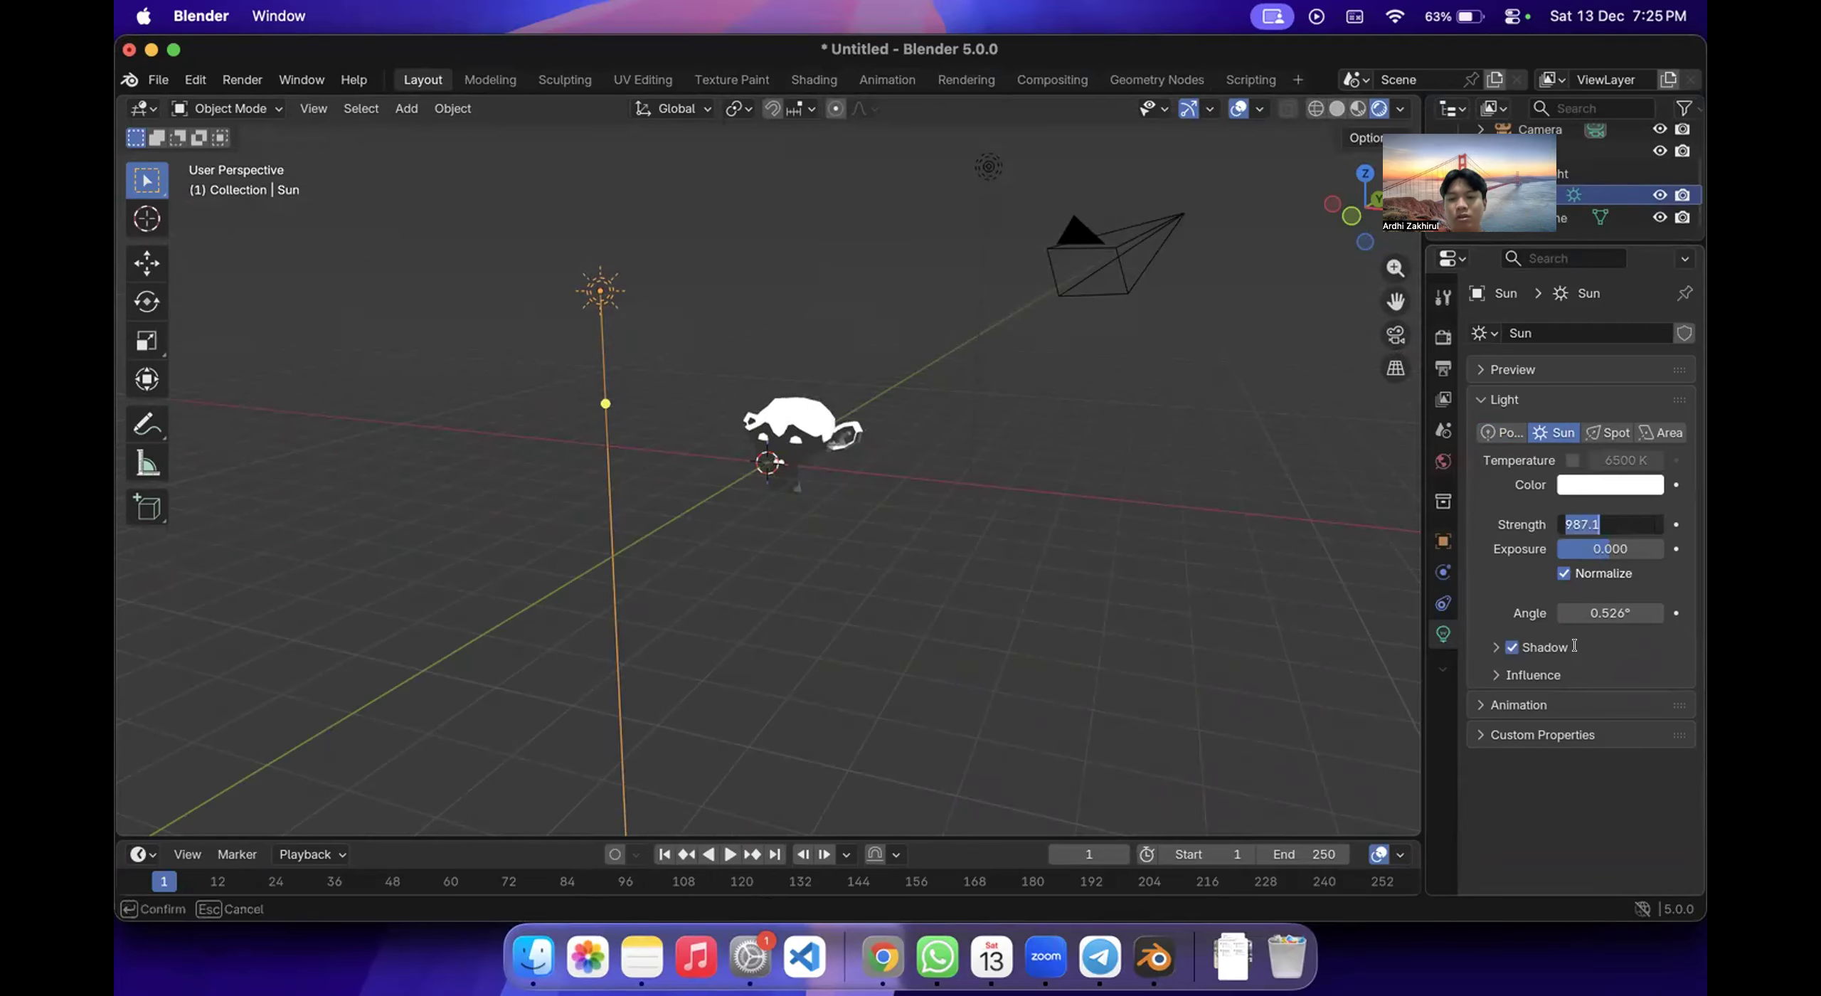
{"action": "type", "text": "00"}
{"action": "key", "text": "Return"}
{"action": "left_click", "coordinate": [1593, 523]}
{"action": "type", "text": "100"}
{"action": "key", "text": "Return"}
Select the Sun light in the scene and raise it along the Z axis above the monkey head.
{"action": "middle_click_drag", "start_coordinate": [1253, 535], "coordinate": [744, 489]}
{"action": "middle_click_drag", "start_coordinate": [582, 315], "coordinate": [841, 346]}
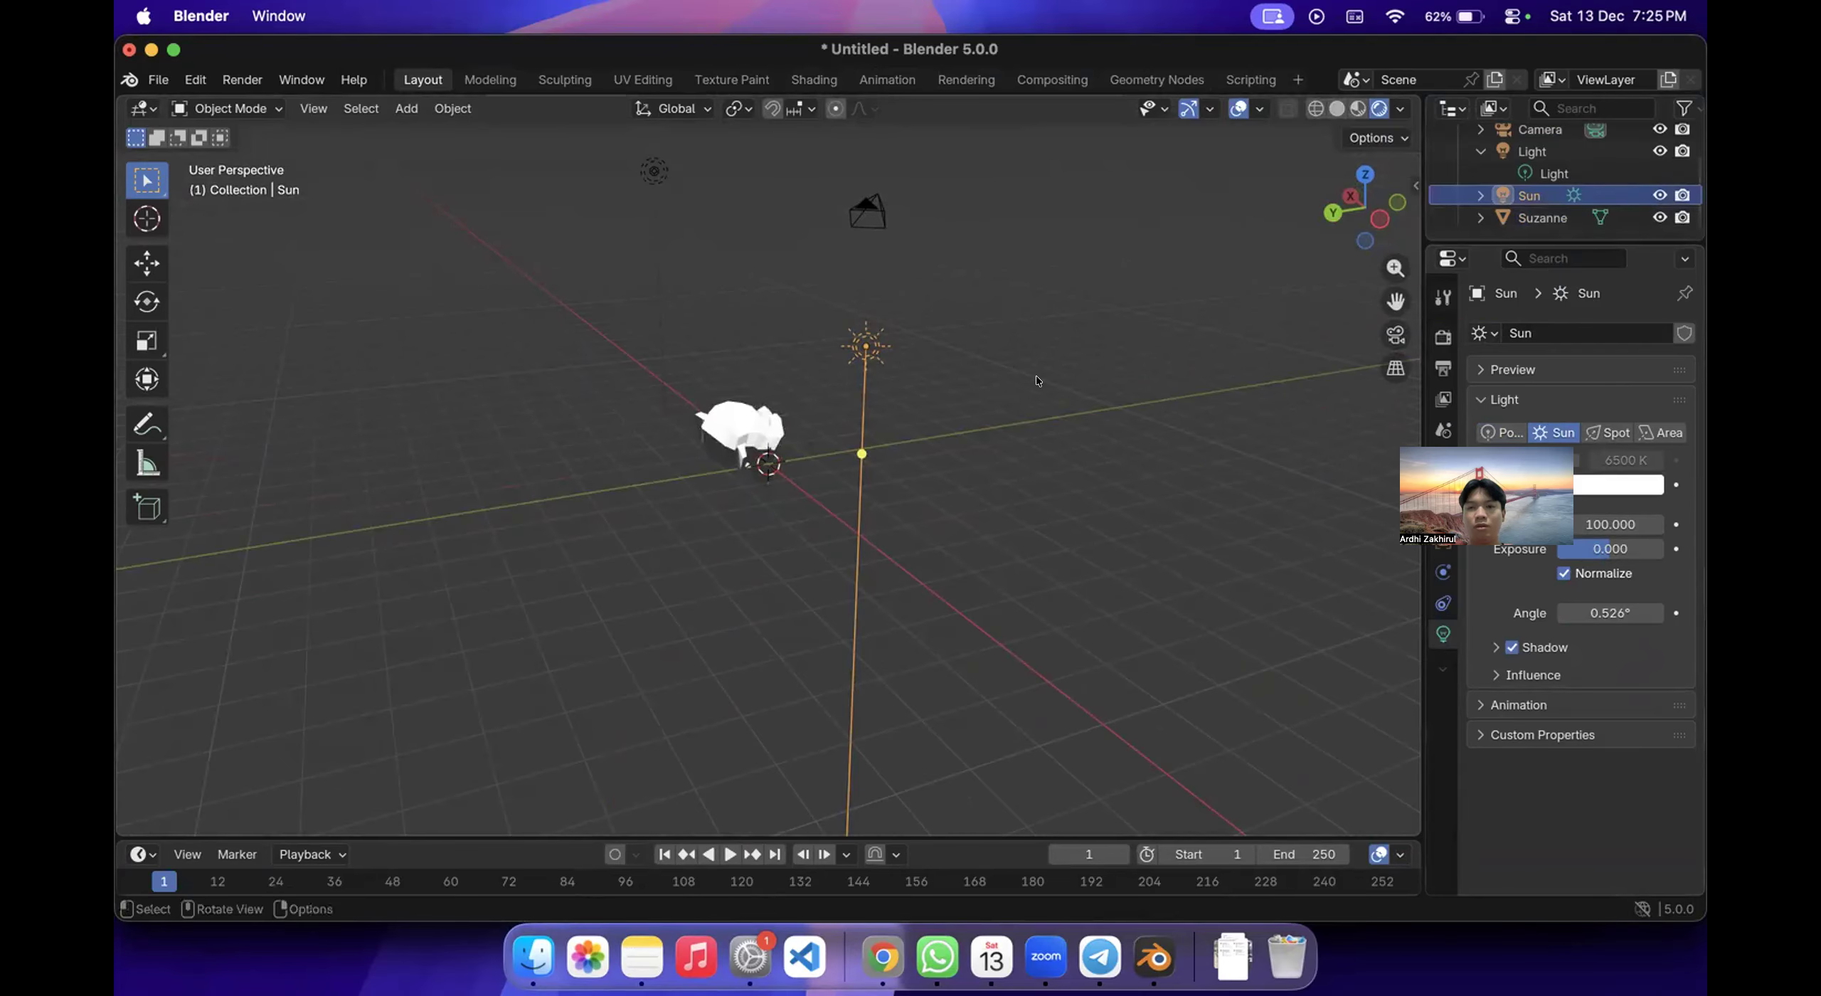
{"action": "left_click", "coordinate": [832, 347]}
{"action": "left_click", "coordinate": [860, 349]}
{"action": "key", "text": "g"}
{"action": "key", "text": "z"}
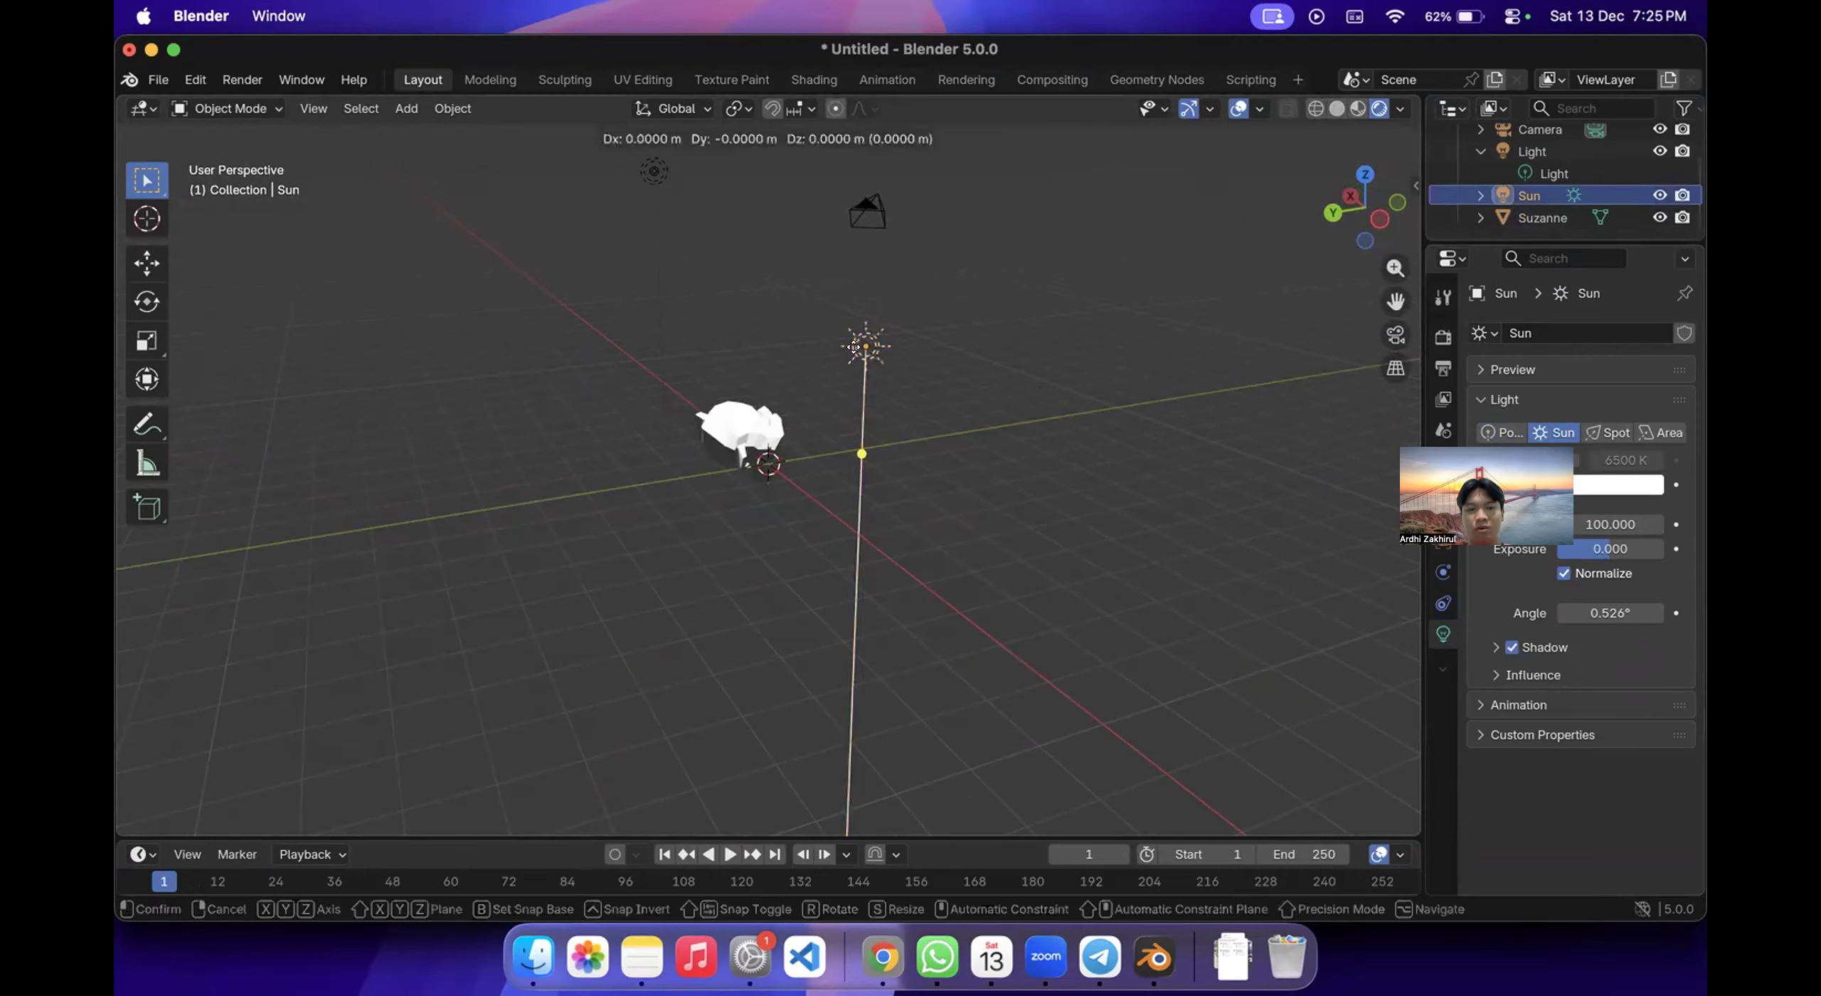
{"action": "left_click", "coordinate": [879, 155]}
Move the Sun light about 5.3 m along the global Y axis in the negative direction.
{"action": "scroll", "coordinate": [847, 309], "scroll_direction": "left", "scroll_amount": 8}
{"action": "mouse_move", "coordinate": [960, 268]}
{"action": "left_mouse_down"}
{"action": "mouse_move", "coordinate": [866, 383]}
{"action": "mouse_move", "coordinate": [854, 435]}
{"action": "mouse_move", "coordinate": [765, 364]}
{"action": "mouse_move", "coordinate": [797, 341]}
{"action": "left_mouse_up"}
{"action": "scroll", "coordinate": [797, 341], "scroll_direction": "right", "scroll_amount": 10}
{"action": "mouse_move", "coordinate": [697, 278]}
{"action": "left_mouse_down"}
{"action": "mouse_move", "coordinate": [817, 366]}
{"action": "mouse_move", "coordinate": [996, 223]}
{"action": "mouse_move", "coordinate": [1341, 195]}
{"action": "mouse_move", "coordinate": [730, 108]}
{"action": "mouse_move", "coordinate": [630, 261]}
{"action": "mouse_move", "coordinate": [651, 367]}
{"action": "mouse_move", "coordinate": [727, 359]}
{"action": "left_mouse_up"}
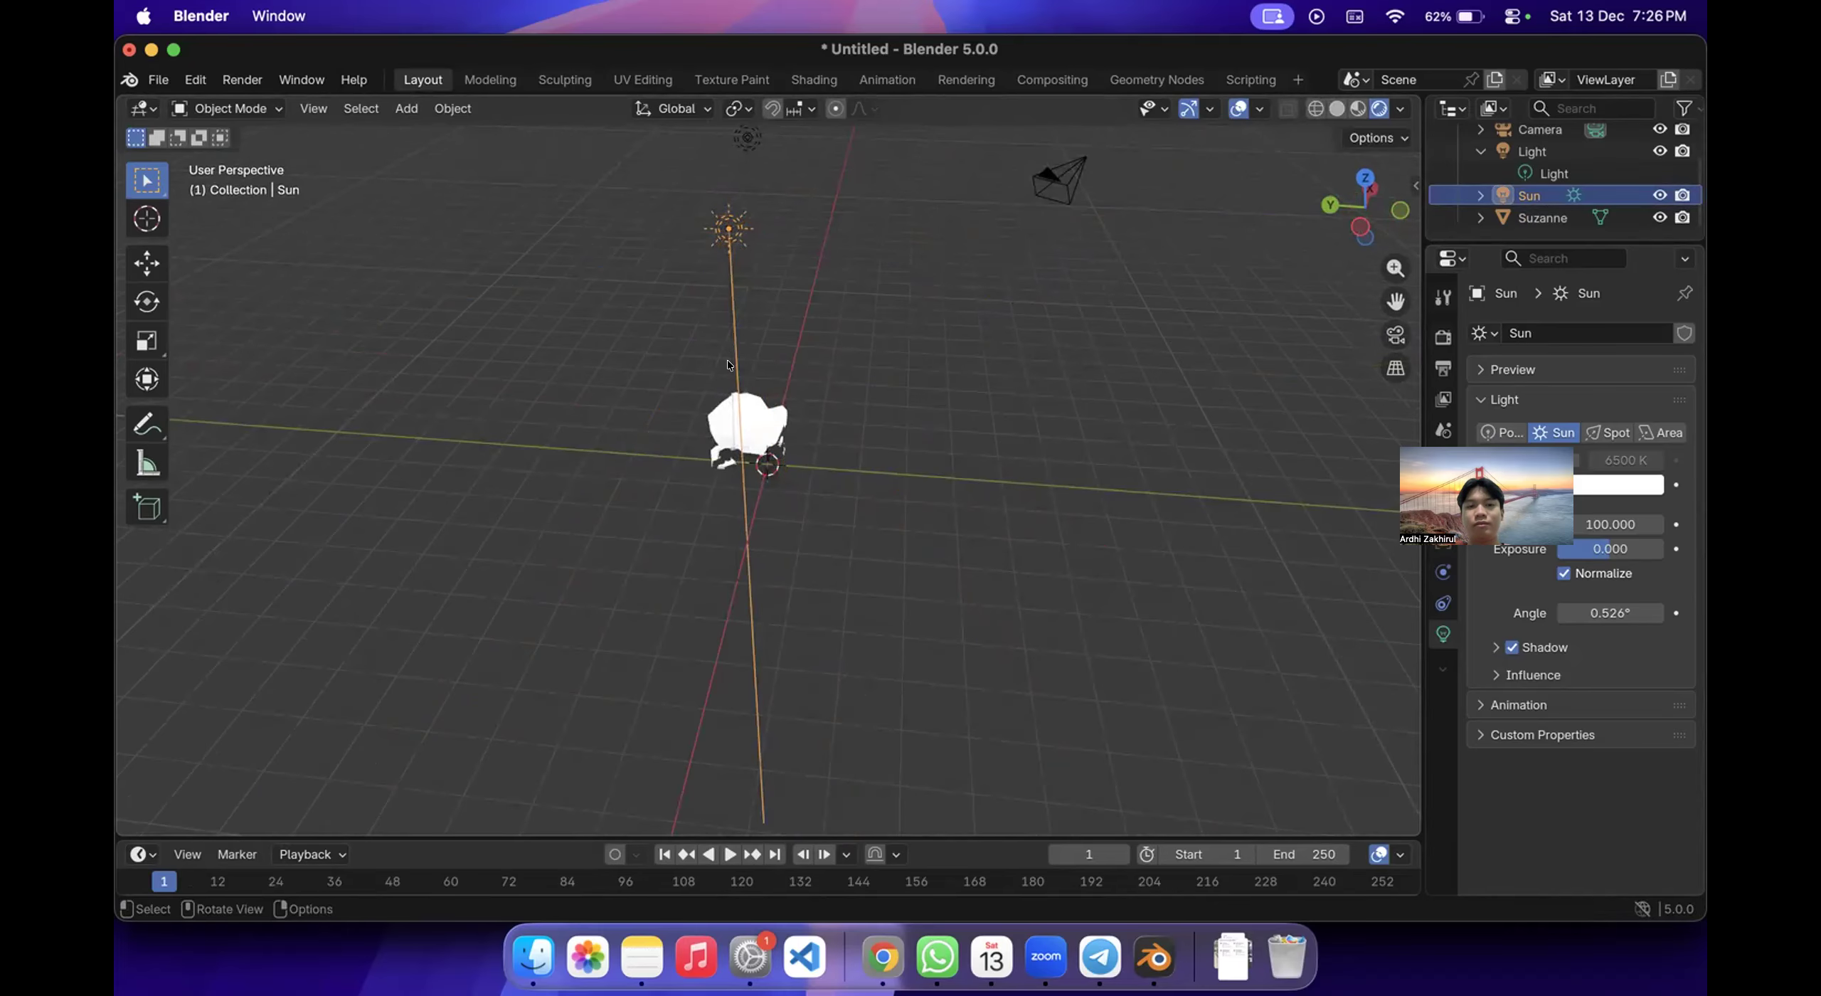
{"action": "scroll", "coordinate": [727, 359], "scroll_direction": "right", "scroll_amount": 10}
{"action": "middle_click_drag", "start_coordinate": [559, 180], "coordinate": [727, 179]}
{"action": "scroll", "coordinate": [781, 288], "scroll_direction": "right", "scroll_amount": 5}
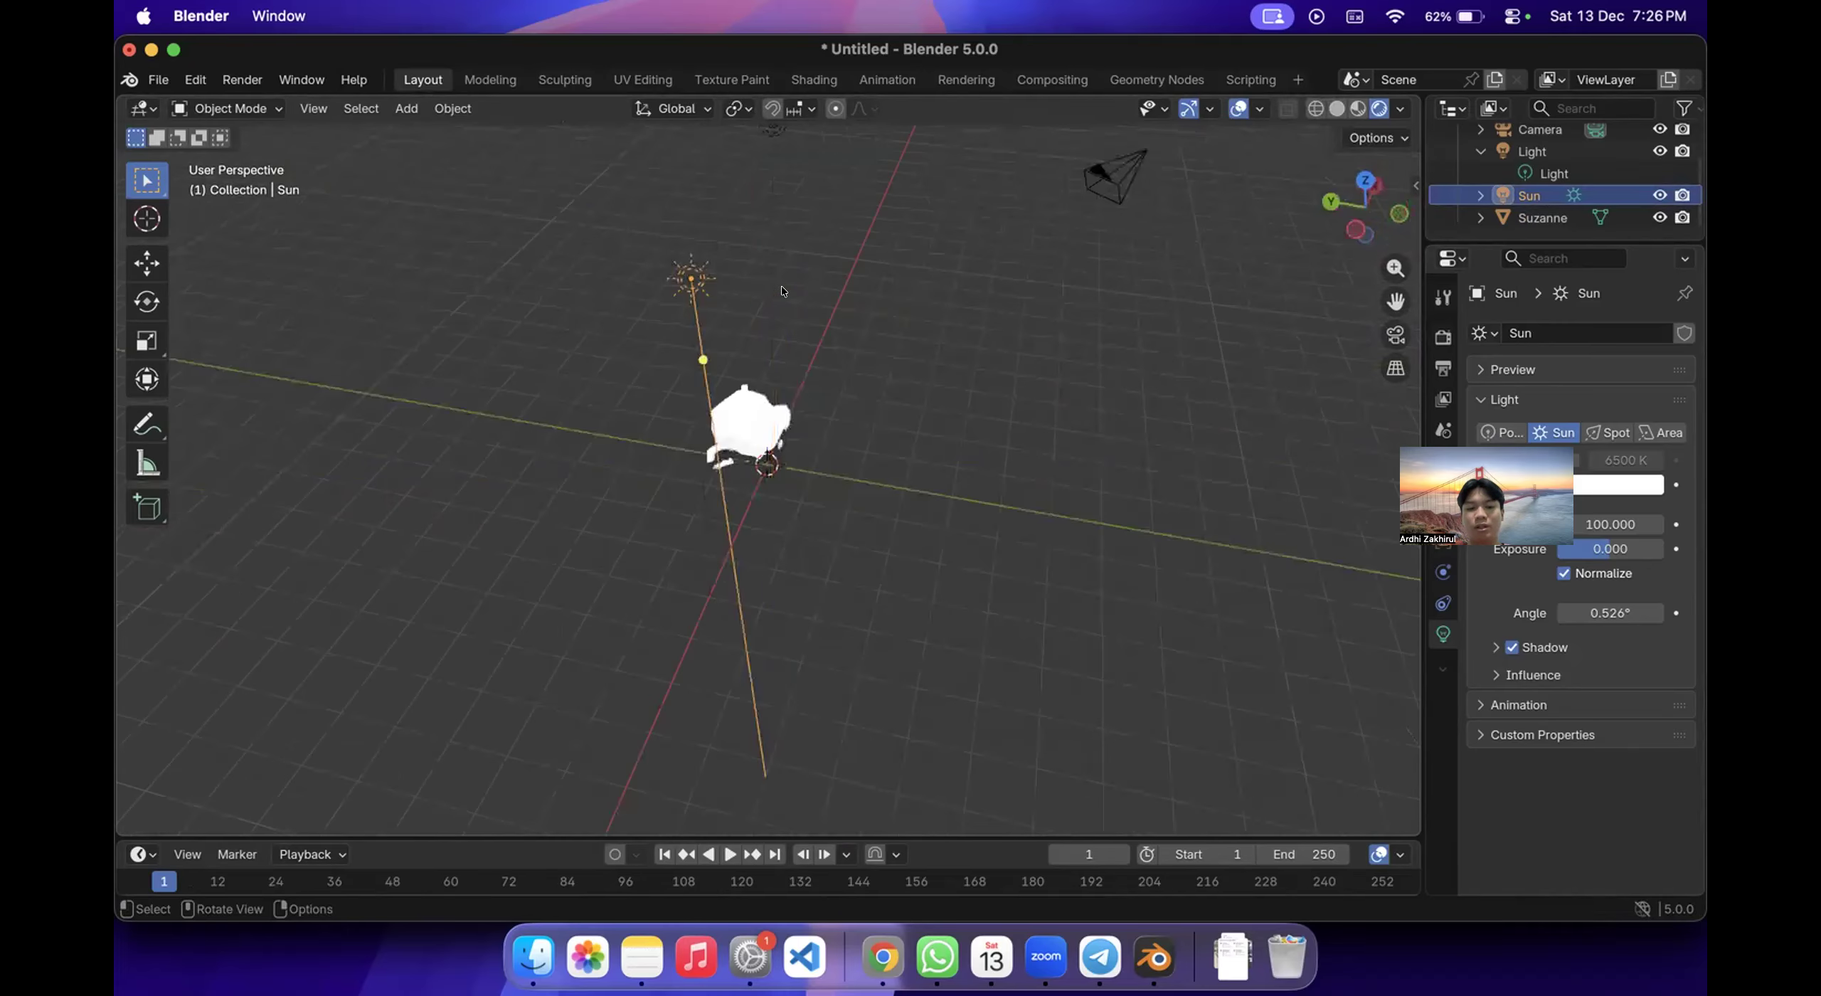
{"action": "key", "text": "g"}
{"action": "key", "text": "y"}
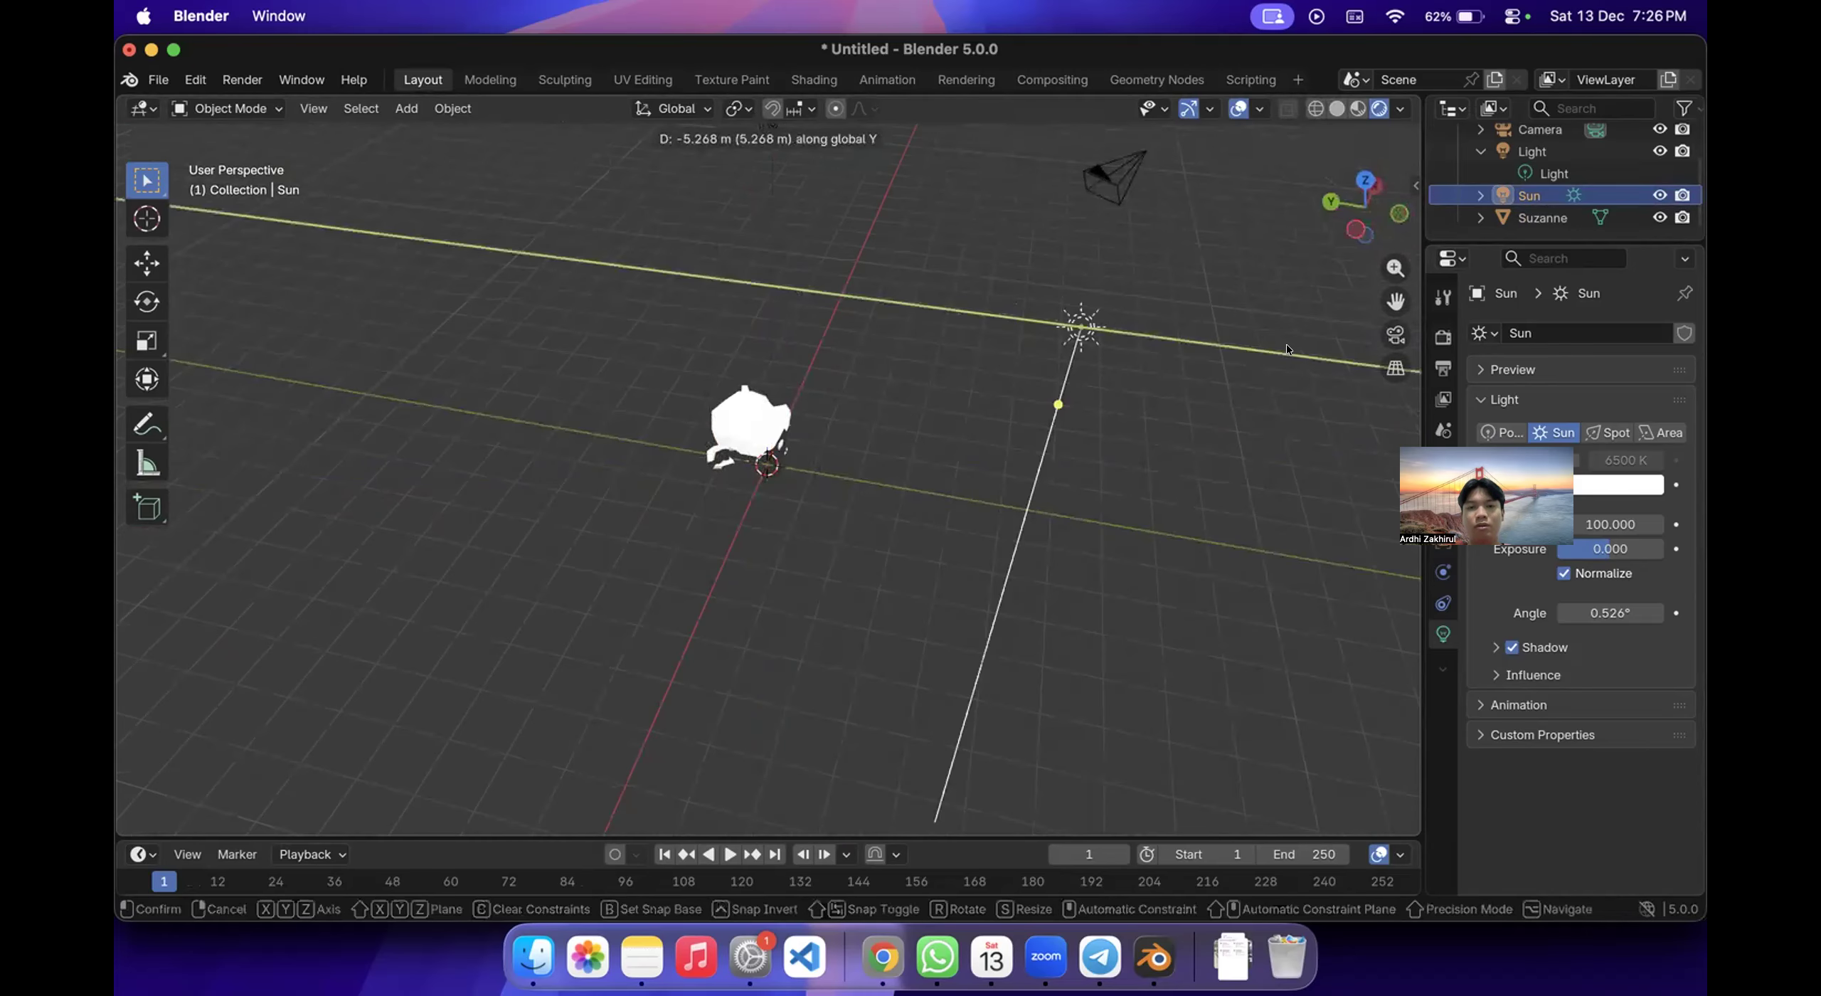
{"action": "left_click", "coordinate": [1286, 348]}
Aim the Sun light's direction at the monkey head, then deselect it and check the lighting in the camera view.
{"action": "scroll", "coordinate": [1286, 348], "scroll_direction": "right", "scroll_amount": 10}
{"action": "scroll", "coordinate": [1285, 348], "scroll_direction": "right", "scroll_amount": 5}
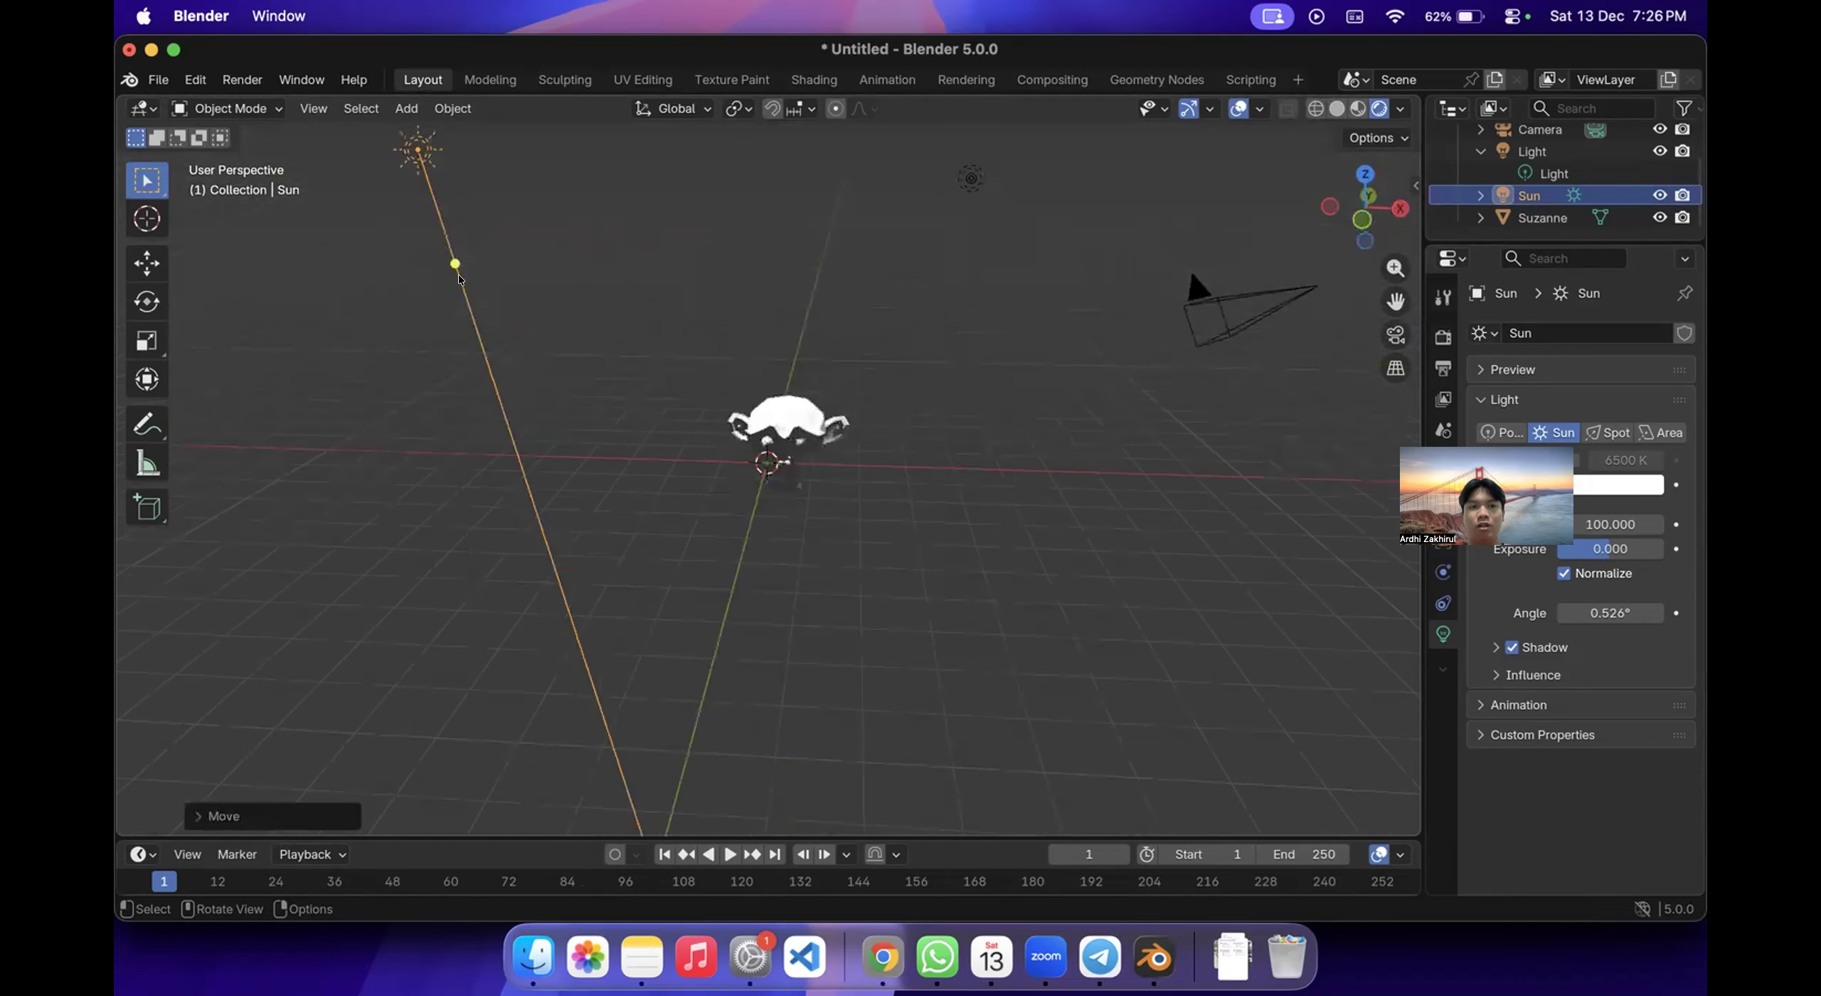
{"action": "mouse_move", "coordinate": [452, 261]}
{"action": "left_mouse_down"}
{"action": "mouse_move", "coordinate": [491, 182]}
{"action": "mouse_move", "coordinate": [442, 167]}
{"action": "mouse_move", "coordinate": [481, 191]}
{"action": "left_mouse_up"}
{"action": "left_click", "coordinate": [1383, 326]}
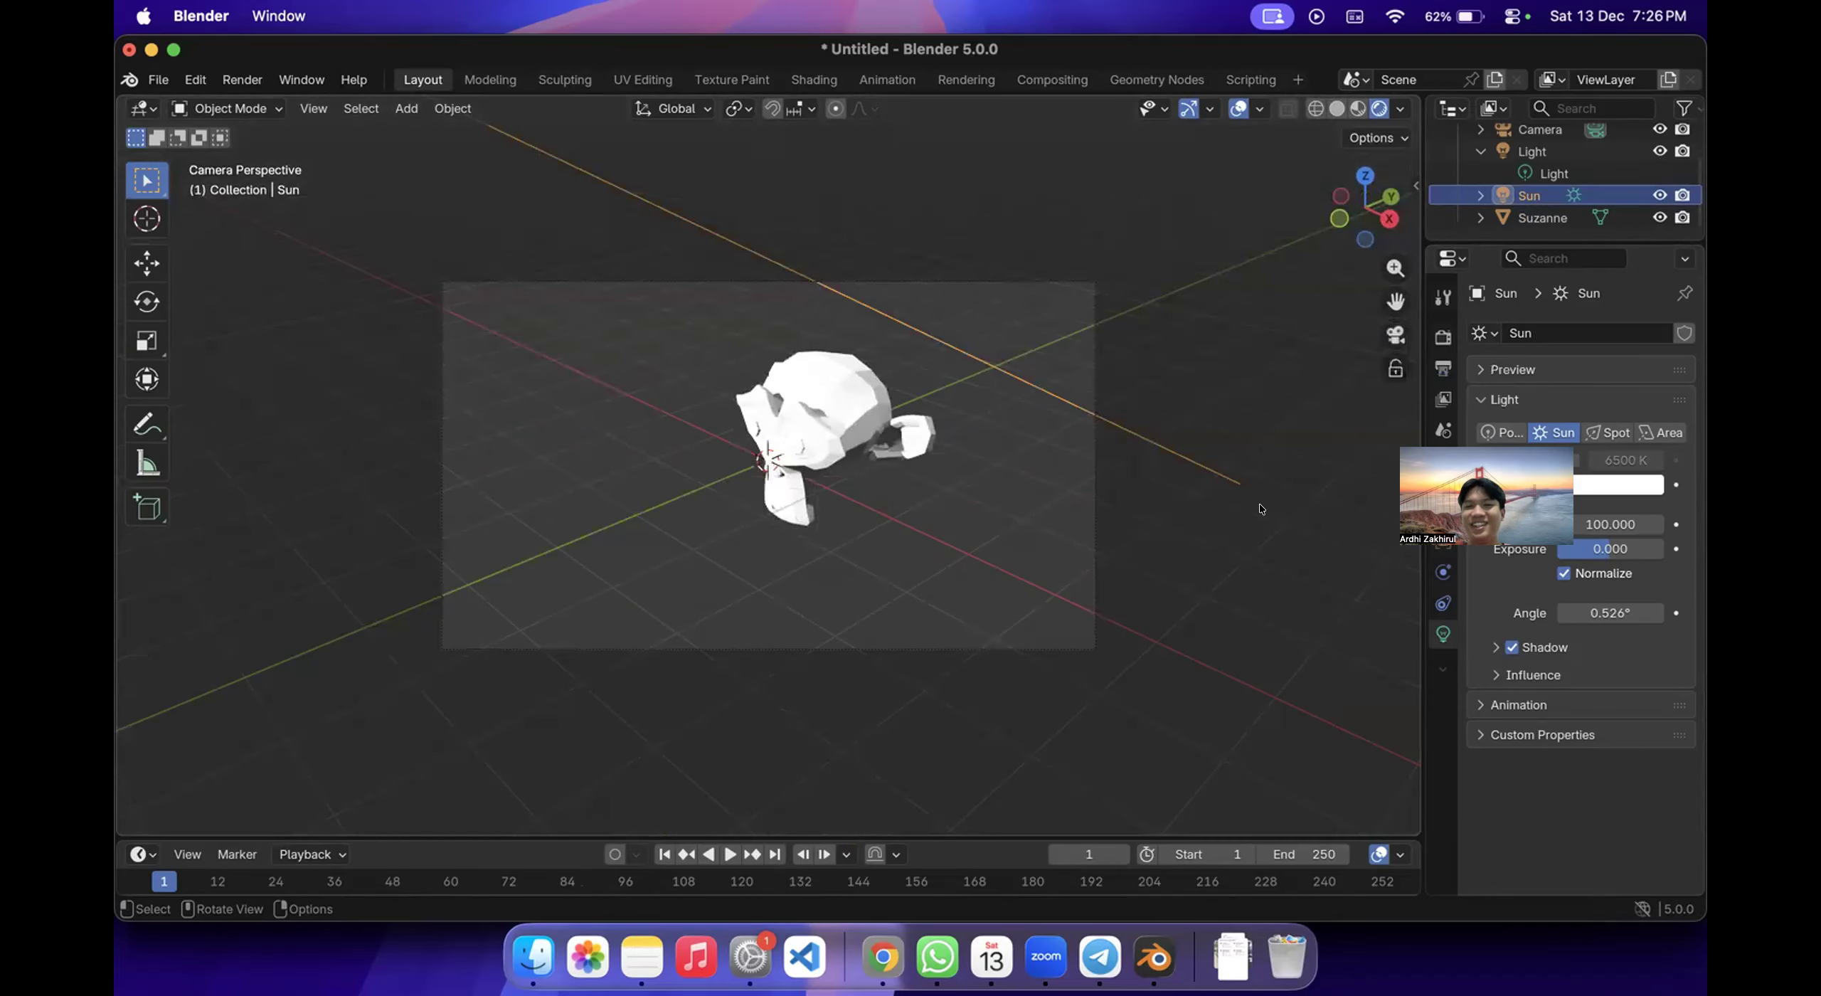
{"action": "left_click", "coordinate": [1238, 515]}
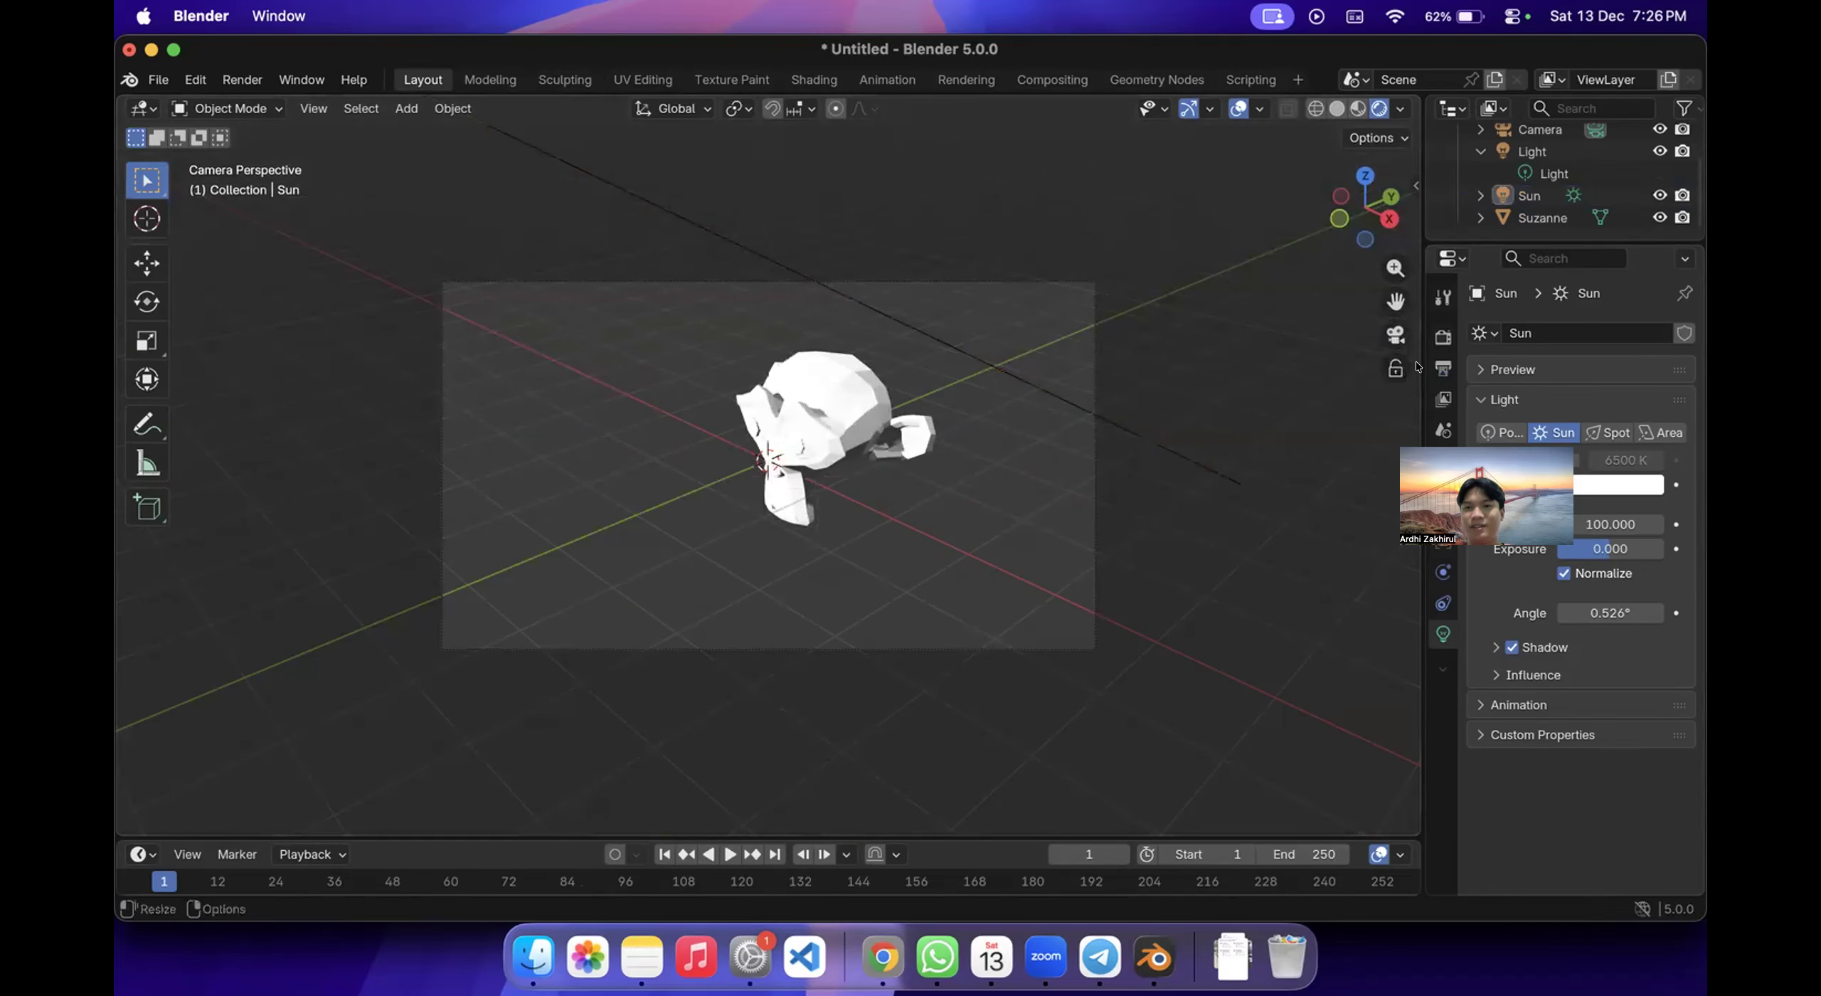
{"action": "left_click", "coordinate": [1396, 334]}
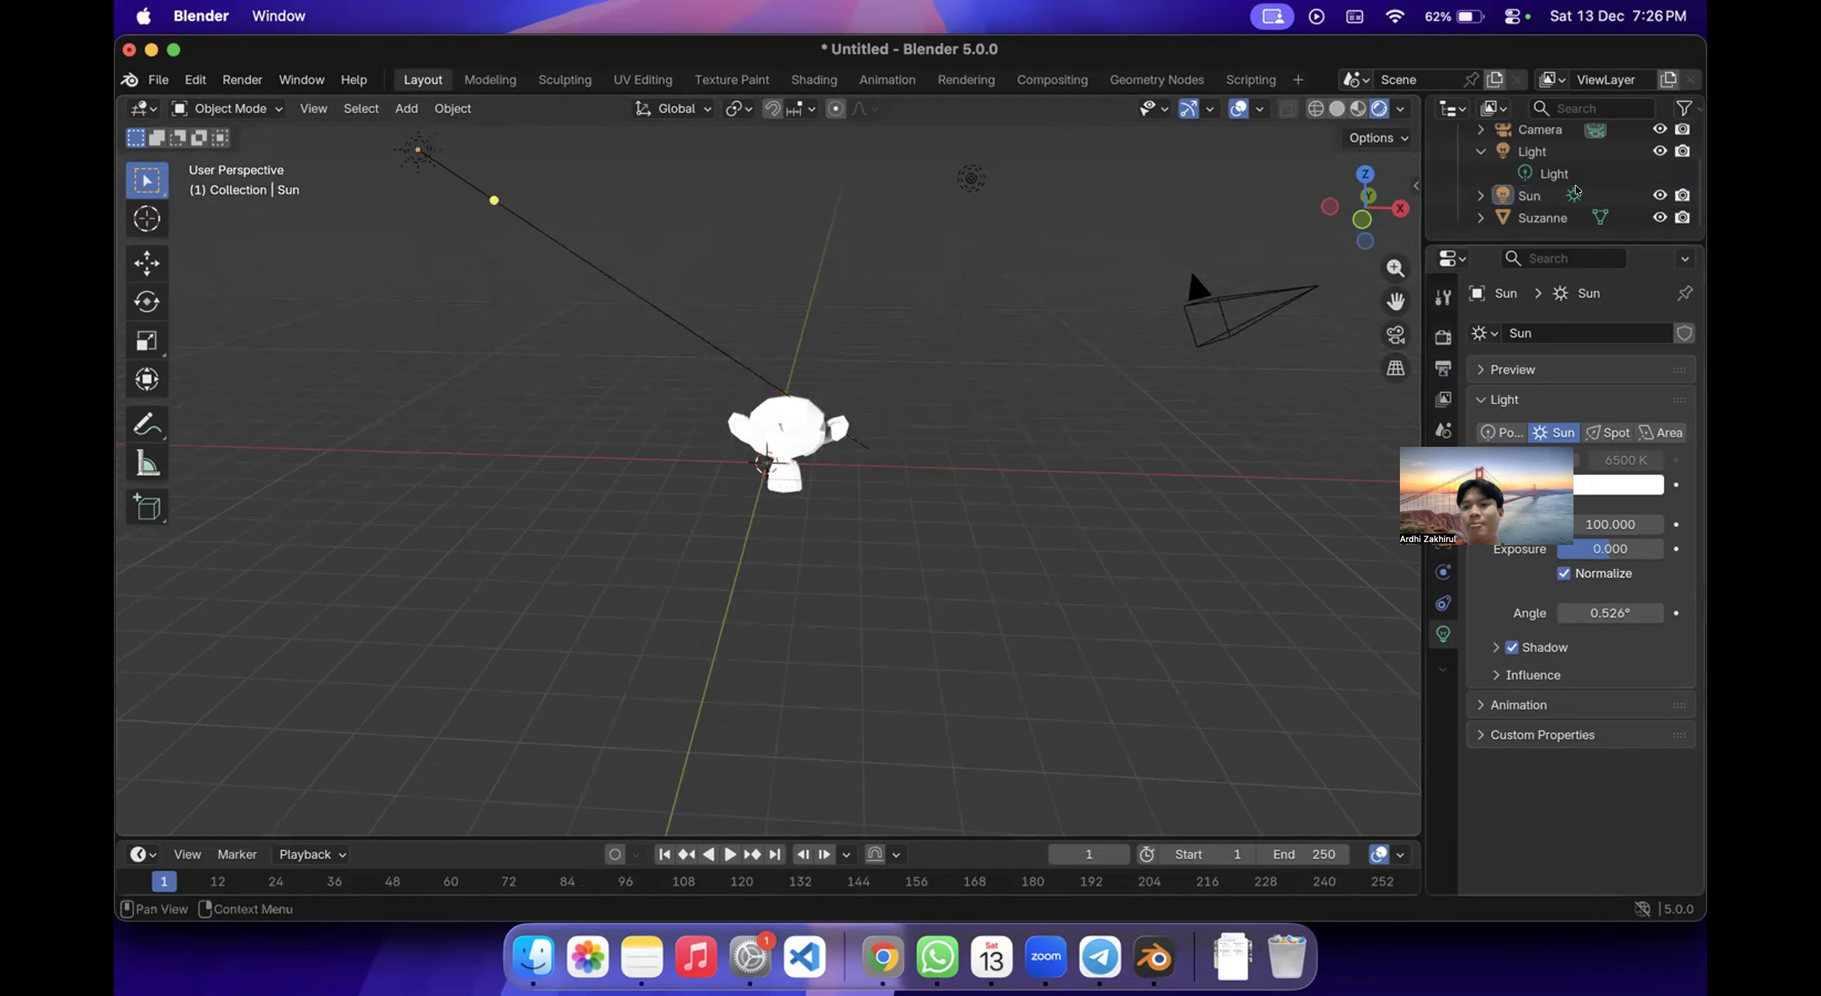
Set the Sun light's strength to 10 and view the monkey head through the camera.
{"action": "left_click", "coordinate": [1600, 524]}
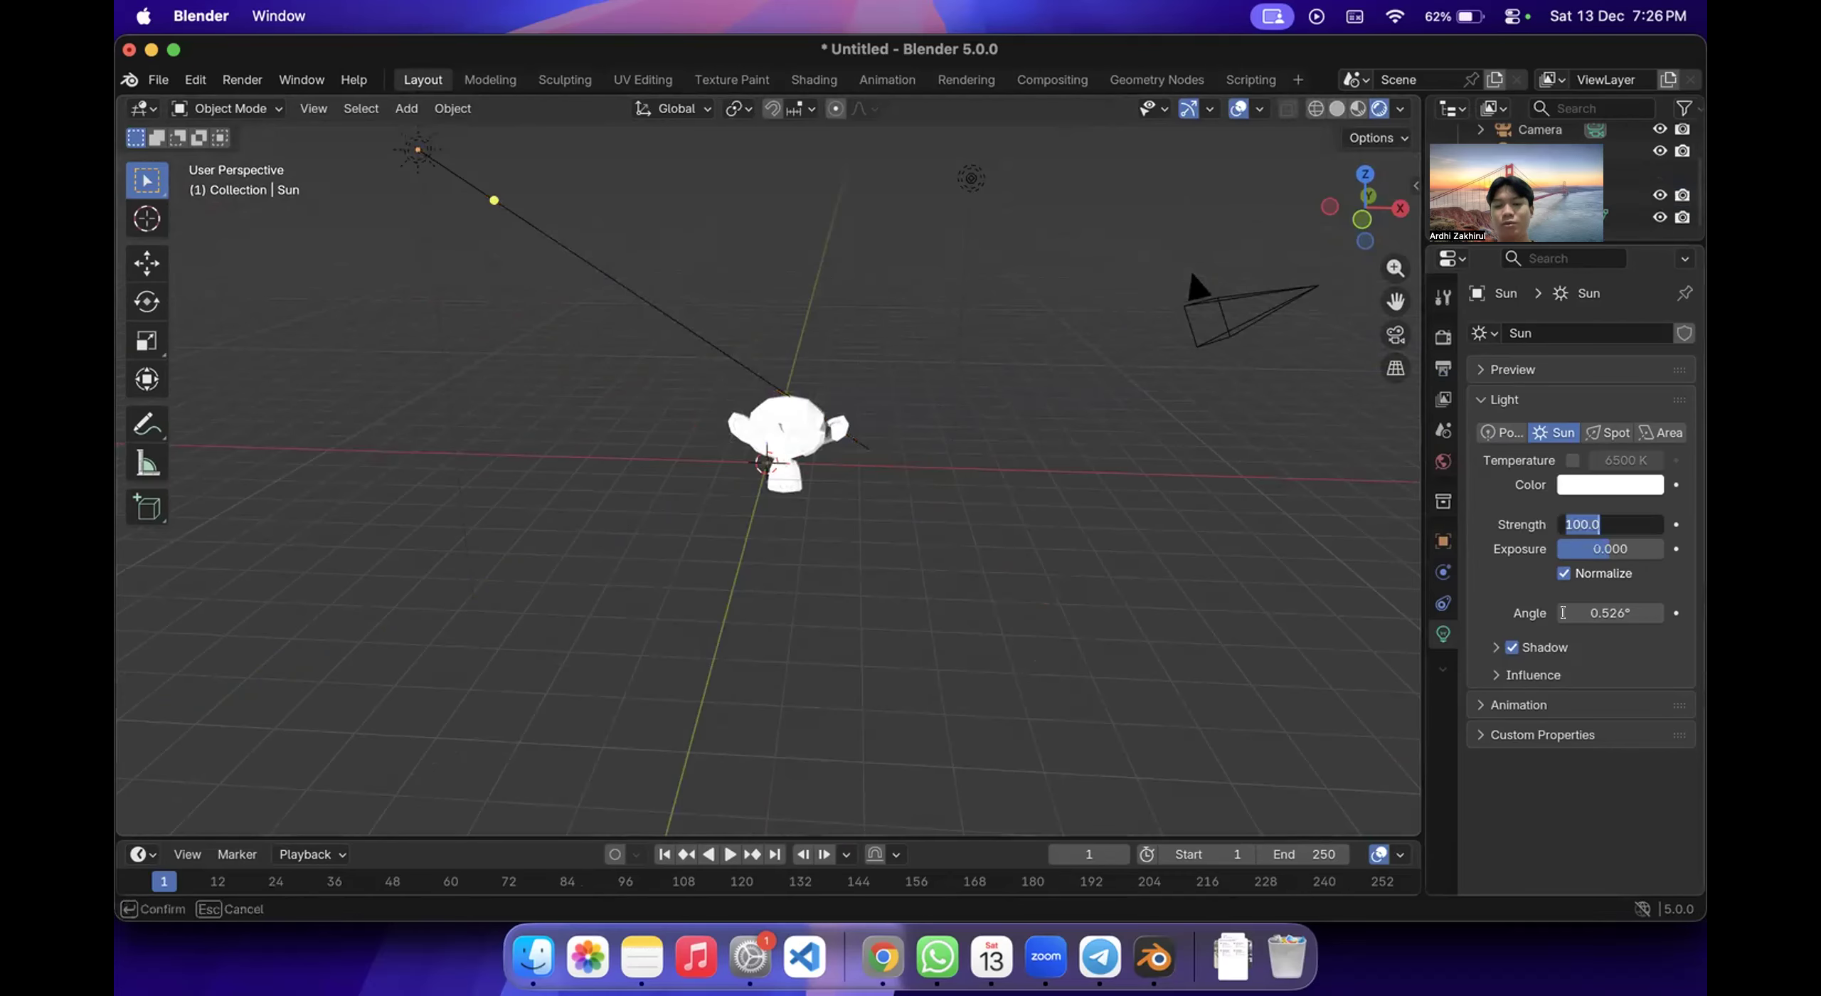
{"action": "key", "text": "Return"}
{"action": "scroll", "coordinate": [864, 539], "scroll_direction": "left", "scroll_amount": 5}
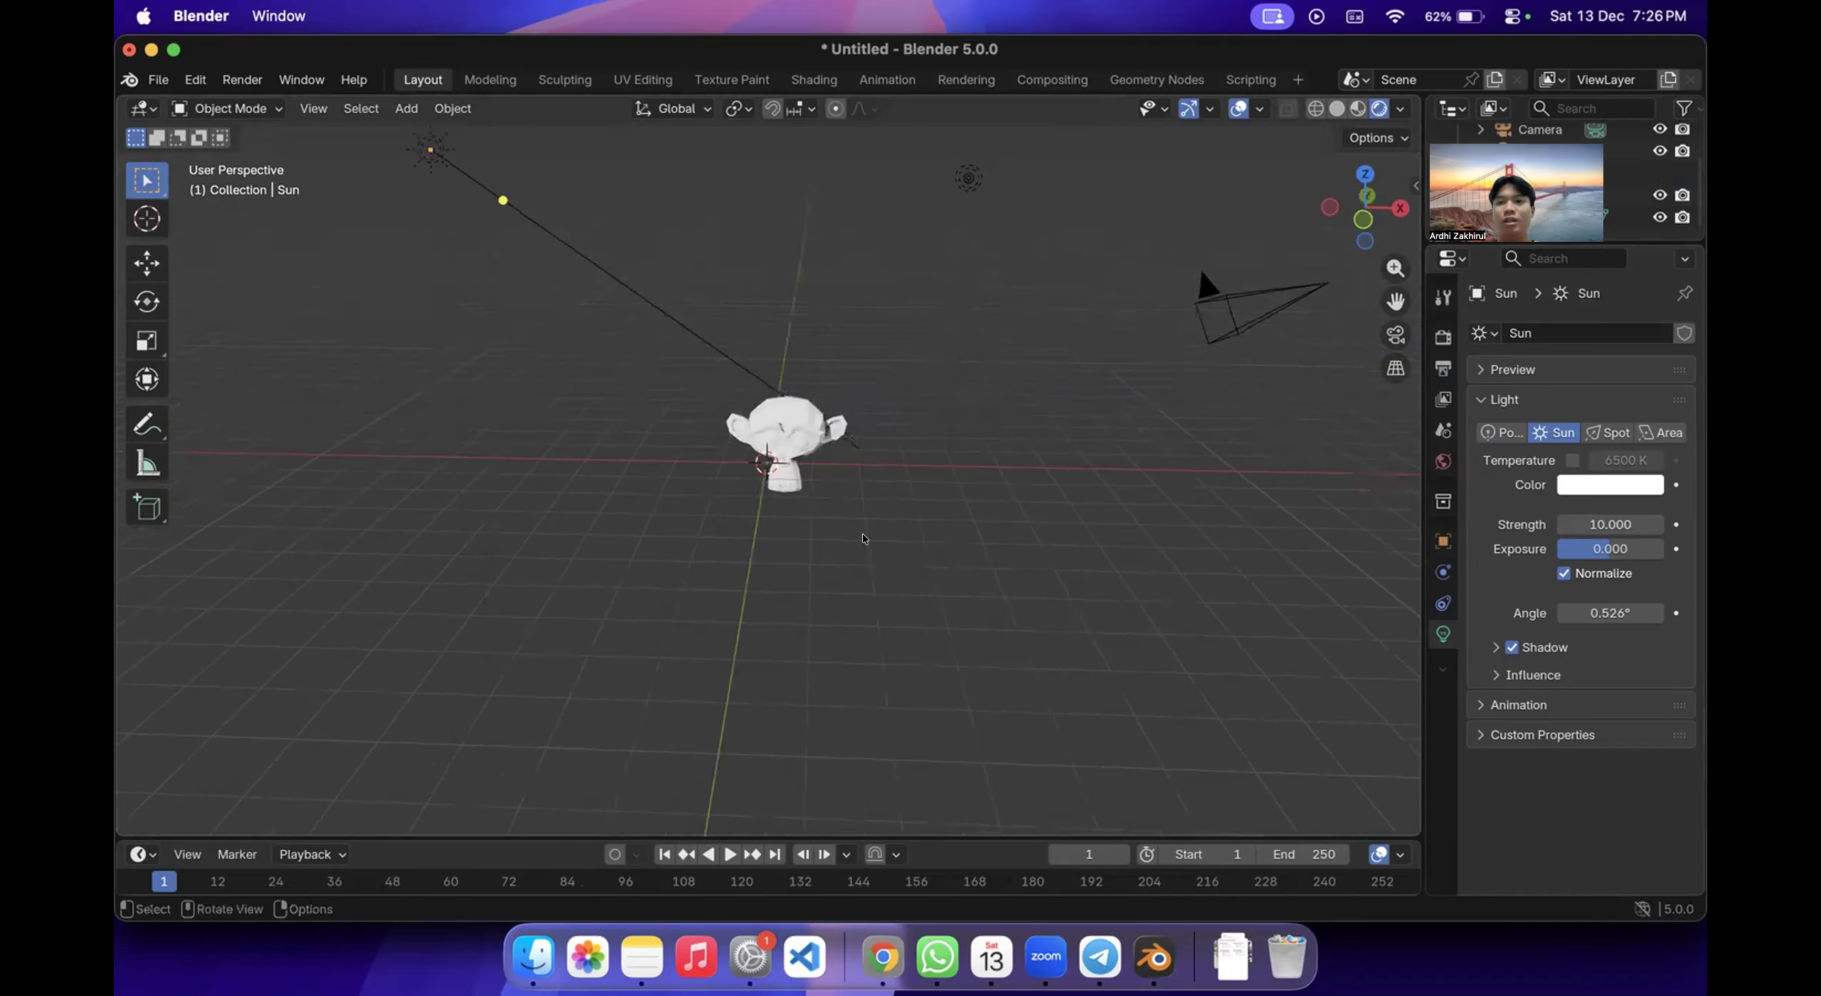
{"action": "left_click", "coordinate": [1383, 333]}
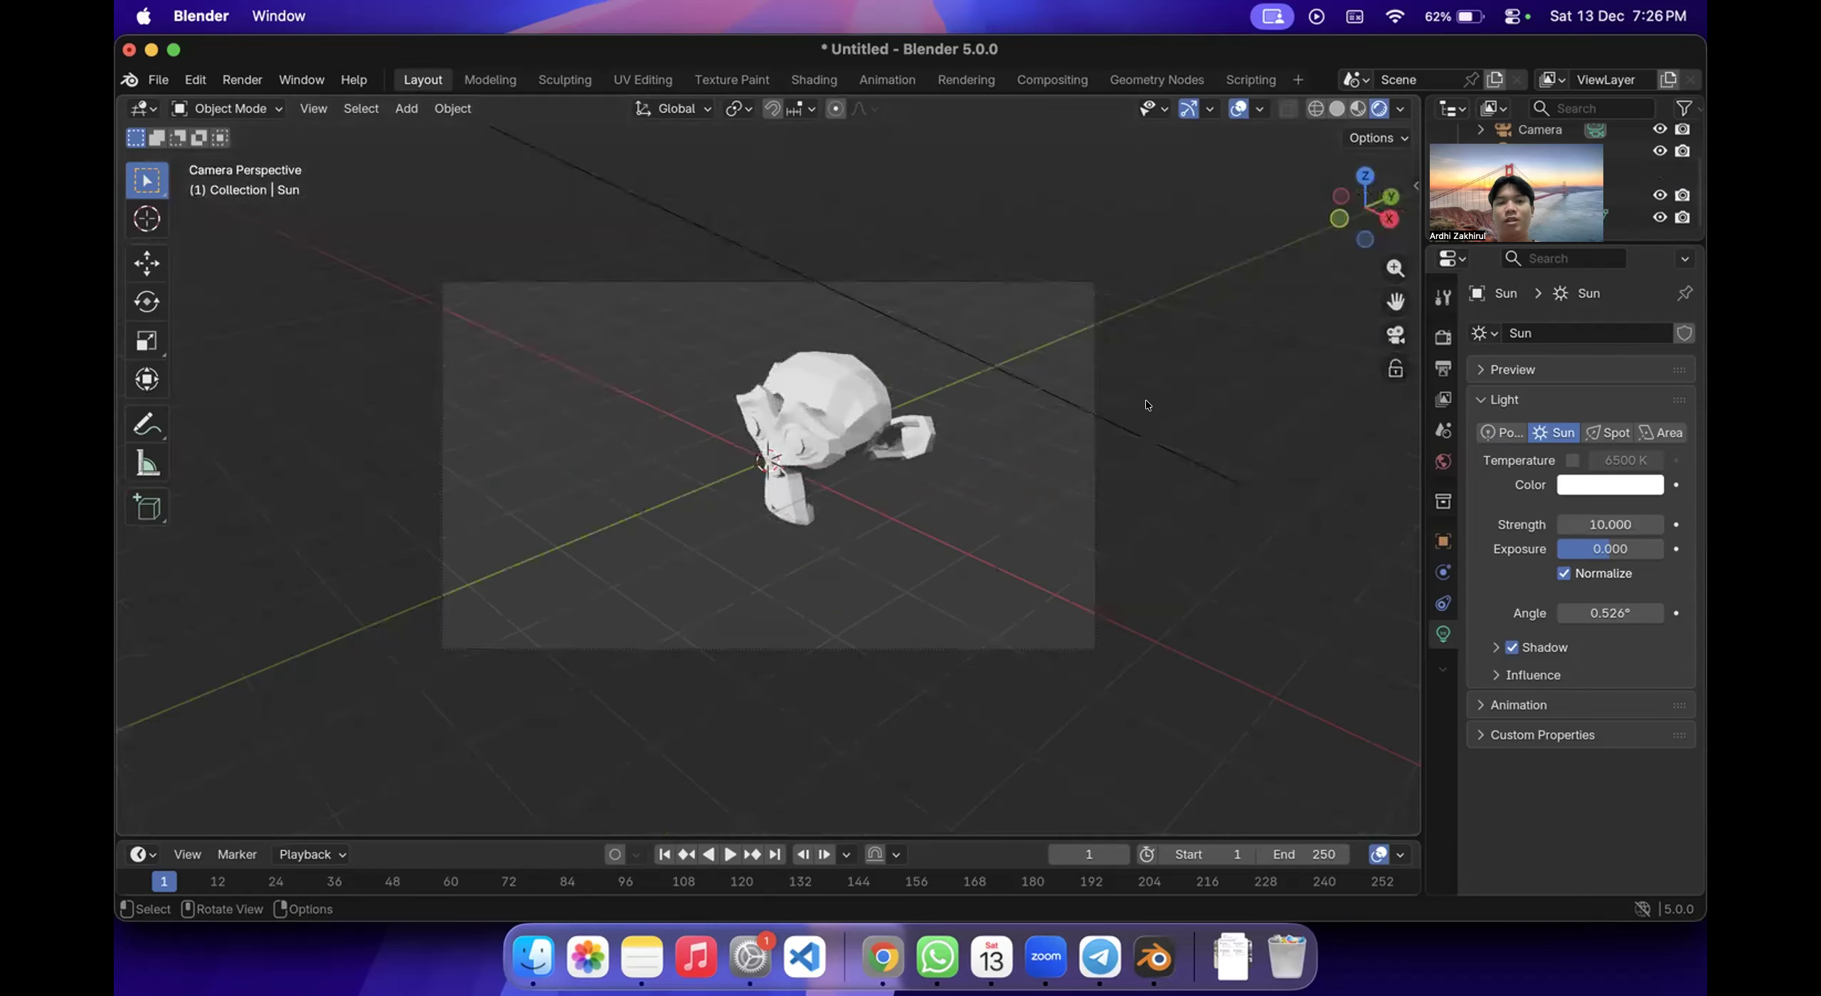
Read slides 51 to 54 of the Chrome lesson on spotlight direction and shape, area lights and split workspaces, and return to Blender.
{"action": "left_click", "coordinate": [882, 957]}
{"action": "key", "text": "Down"}
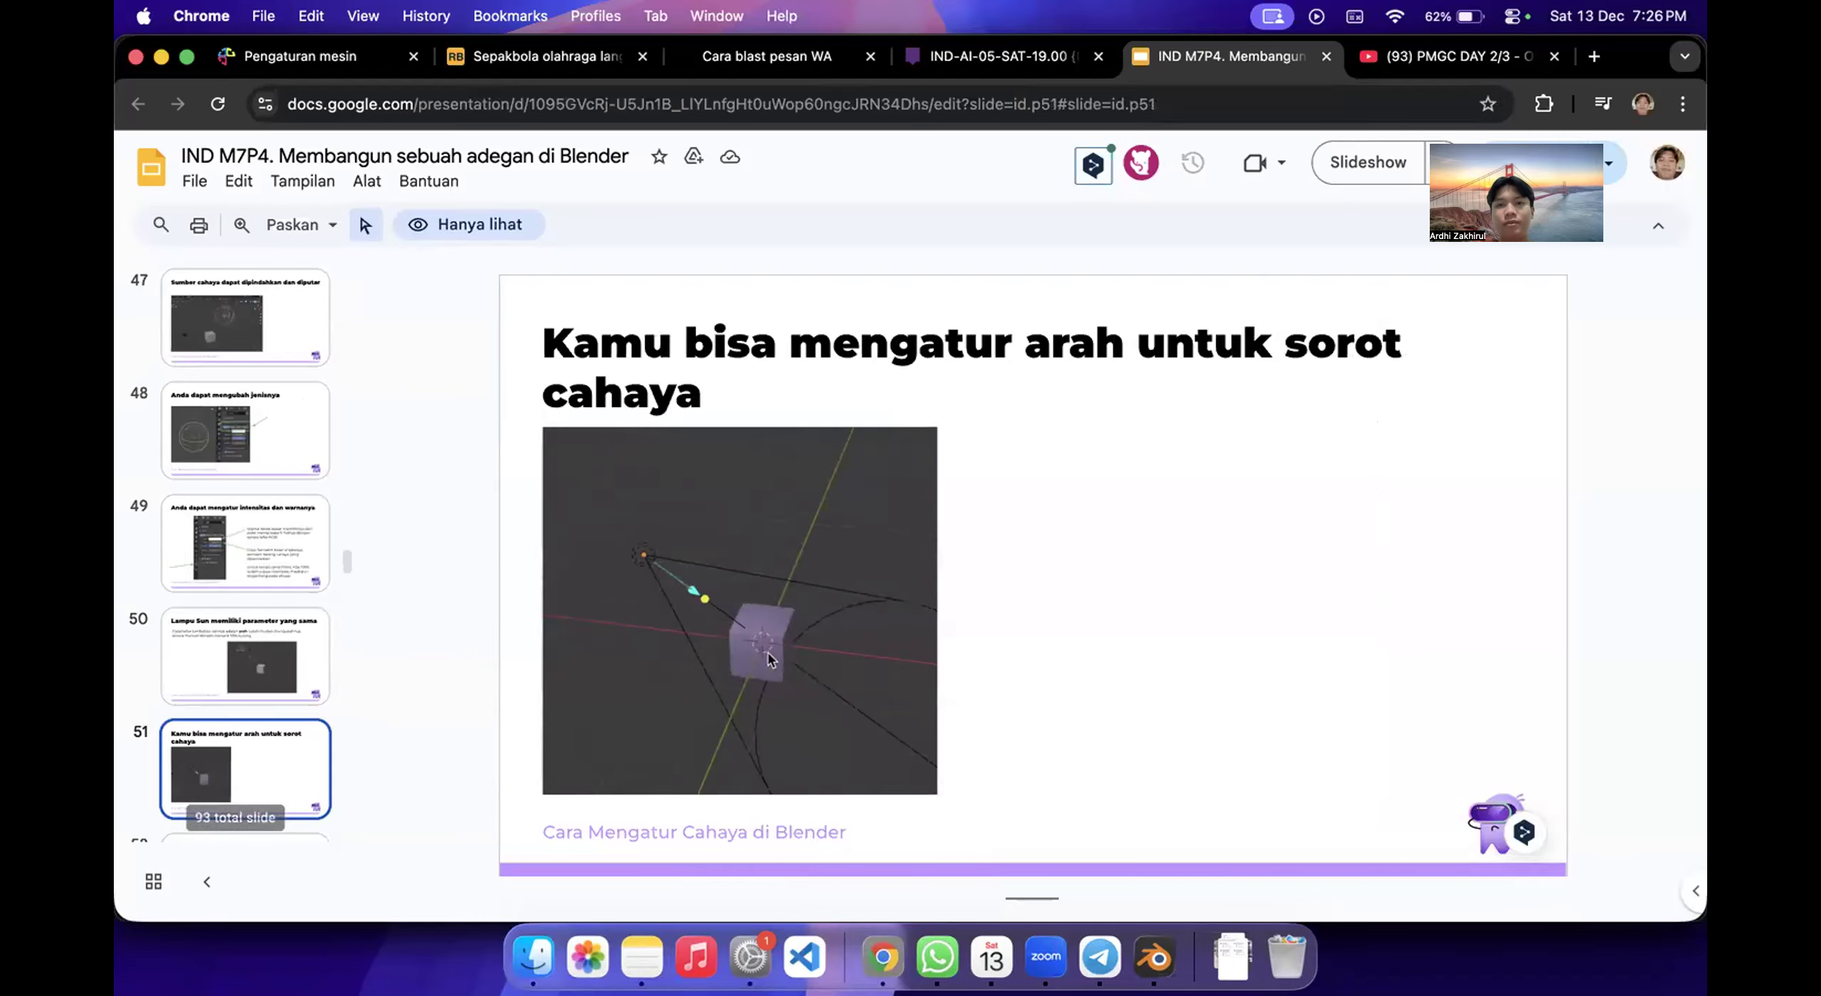
{"action": "key", "text": "Down"}
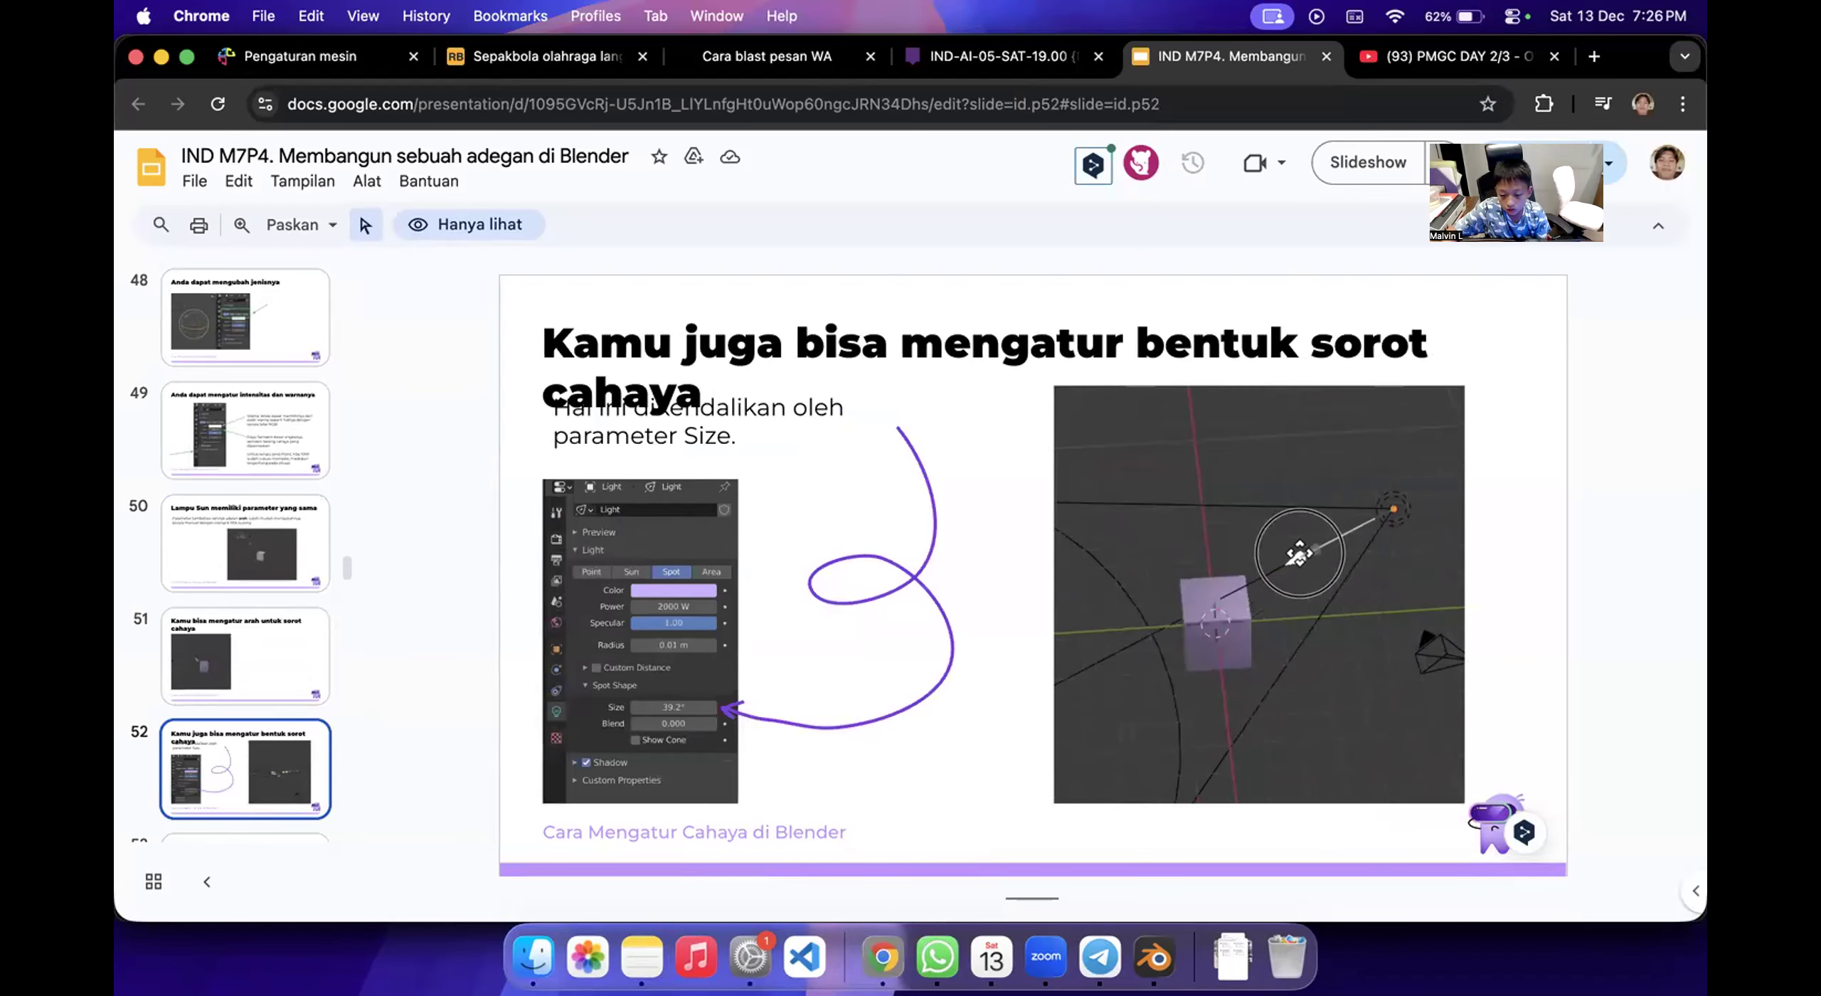
{"action": "key", "text": "Down"}
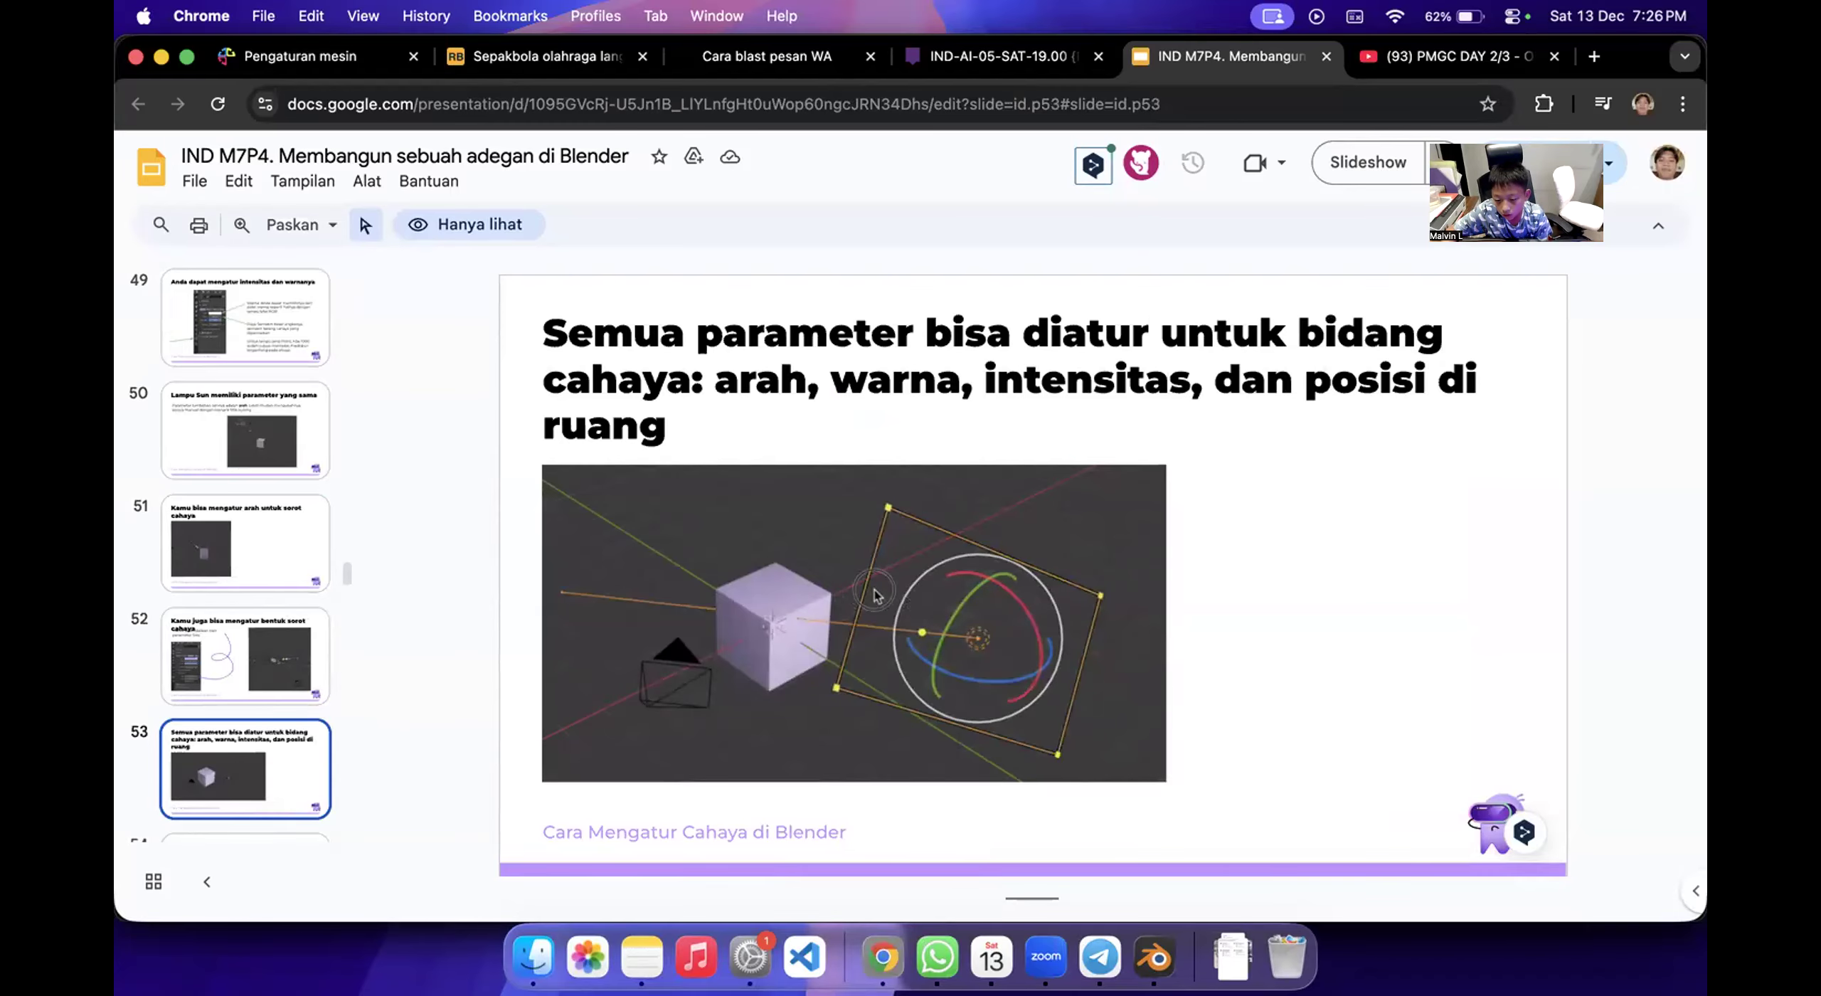
{"action": "key", "text": "Down"}
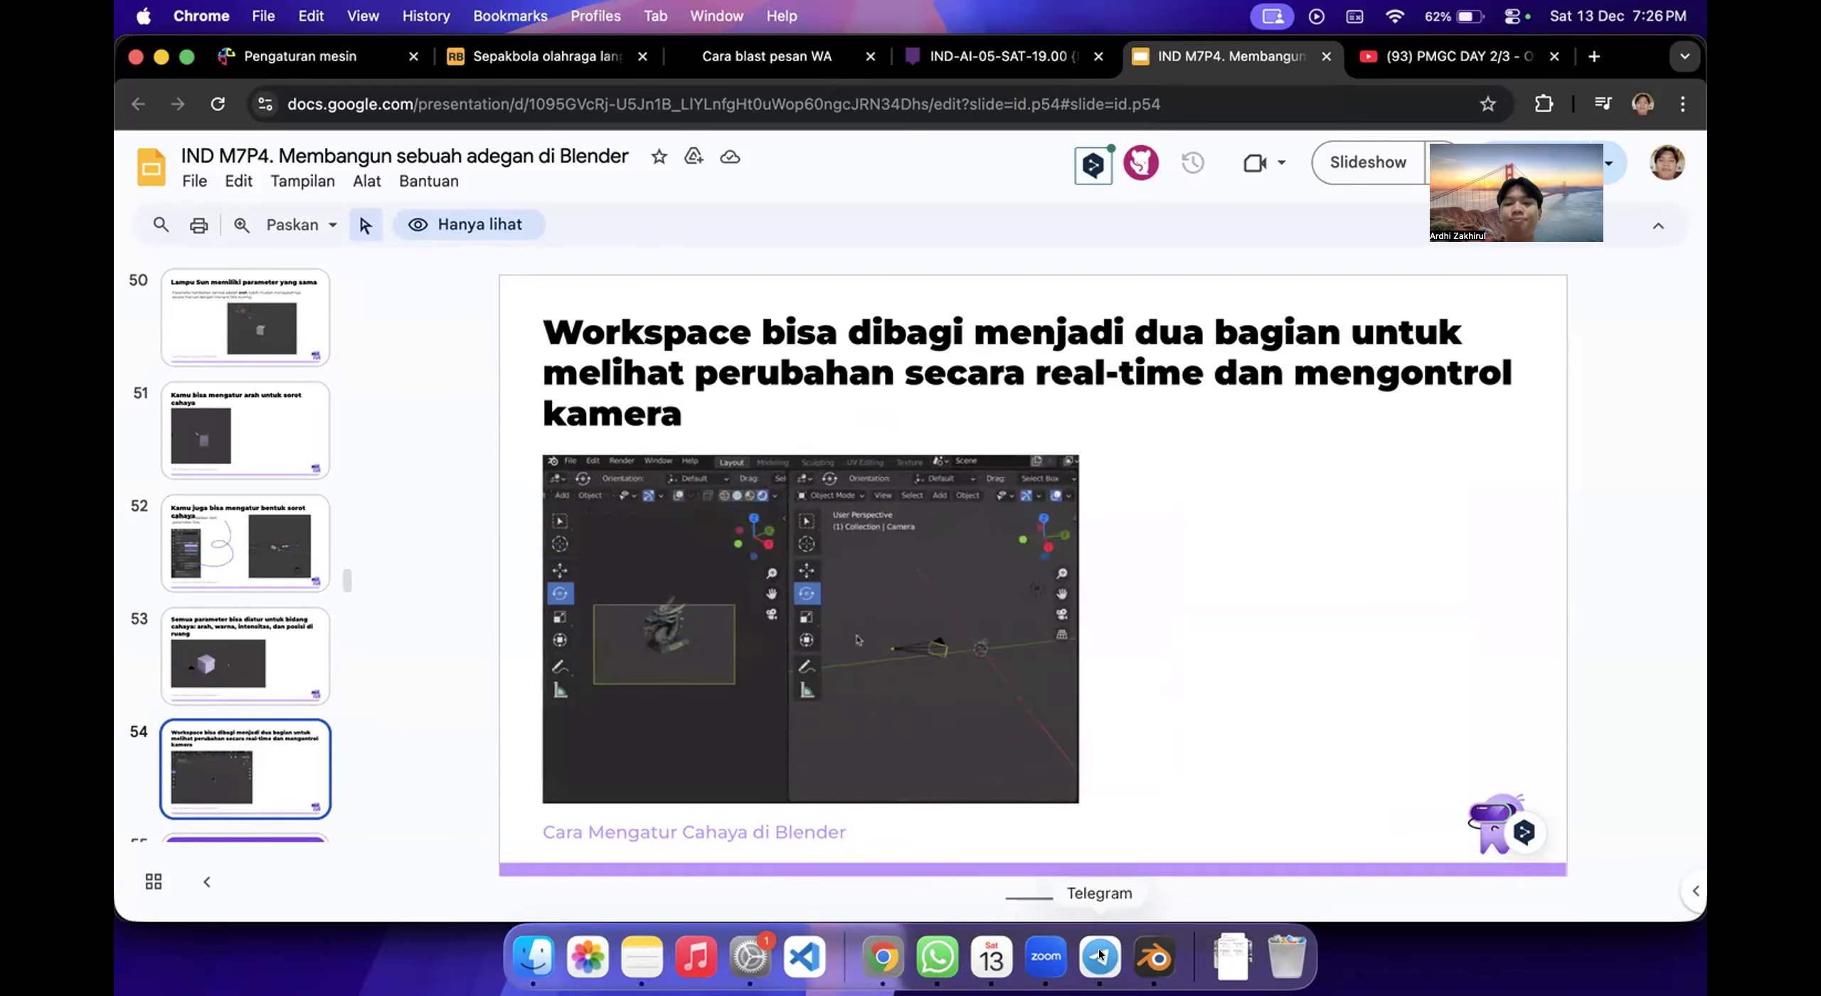
{"action": "left_click", "coordinate": [1154, 957]}
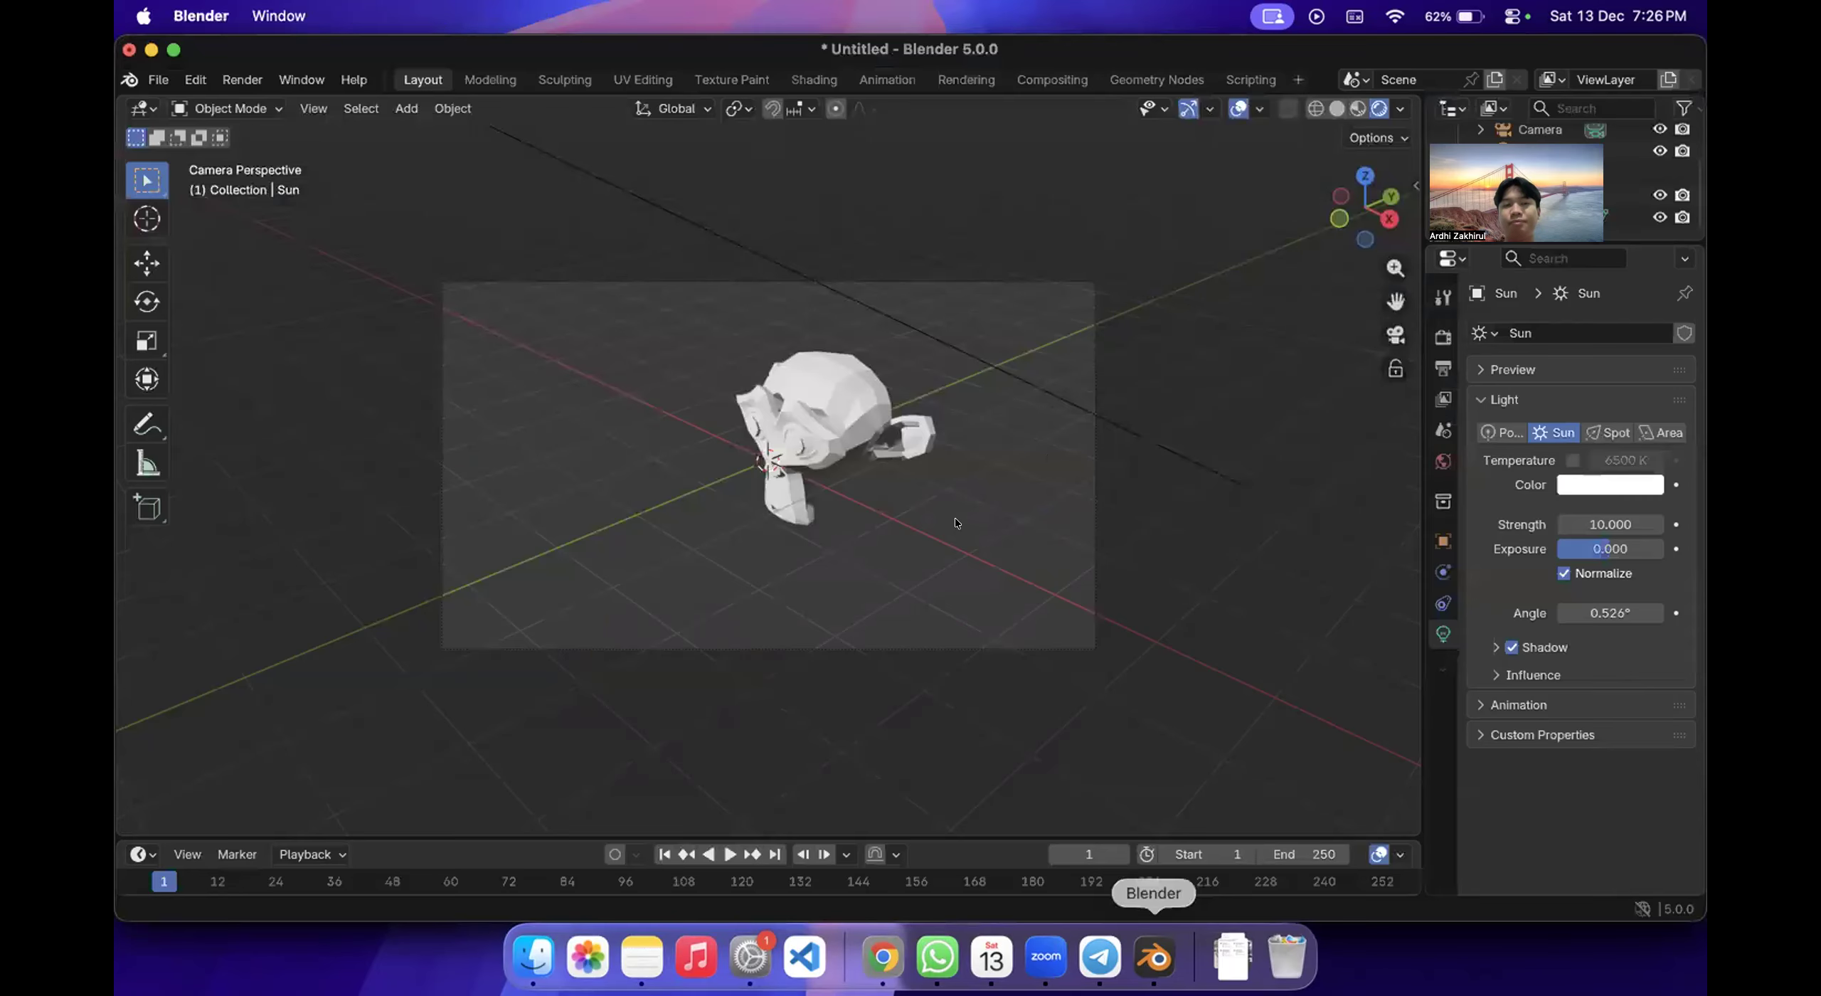
Leave the camera view, examine the monkey head's lighting from other angles, and look at the light types available to add.
{"action": "left_click", "coordinate": [1395, 335]}
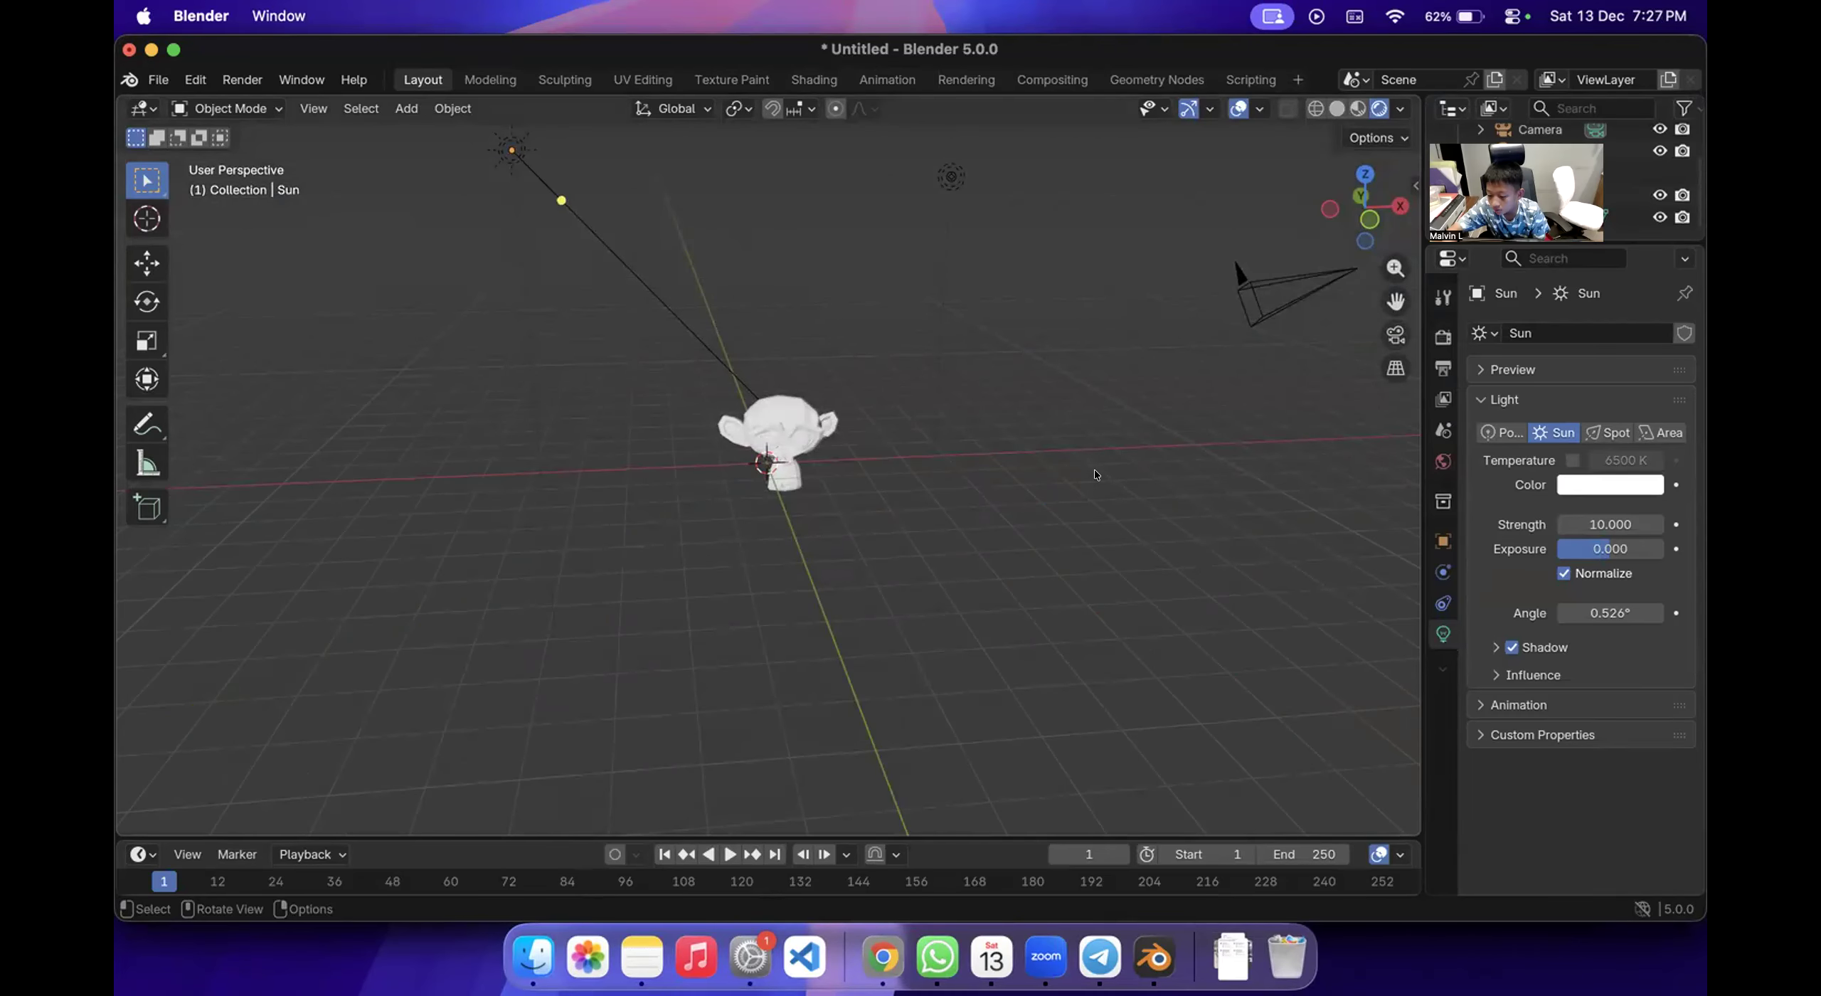
{"action": "scroll", "coordinate": [883, 312], "scroll_direction": "left", "scroll_amount": 5}
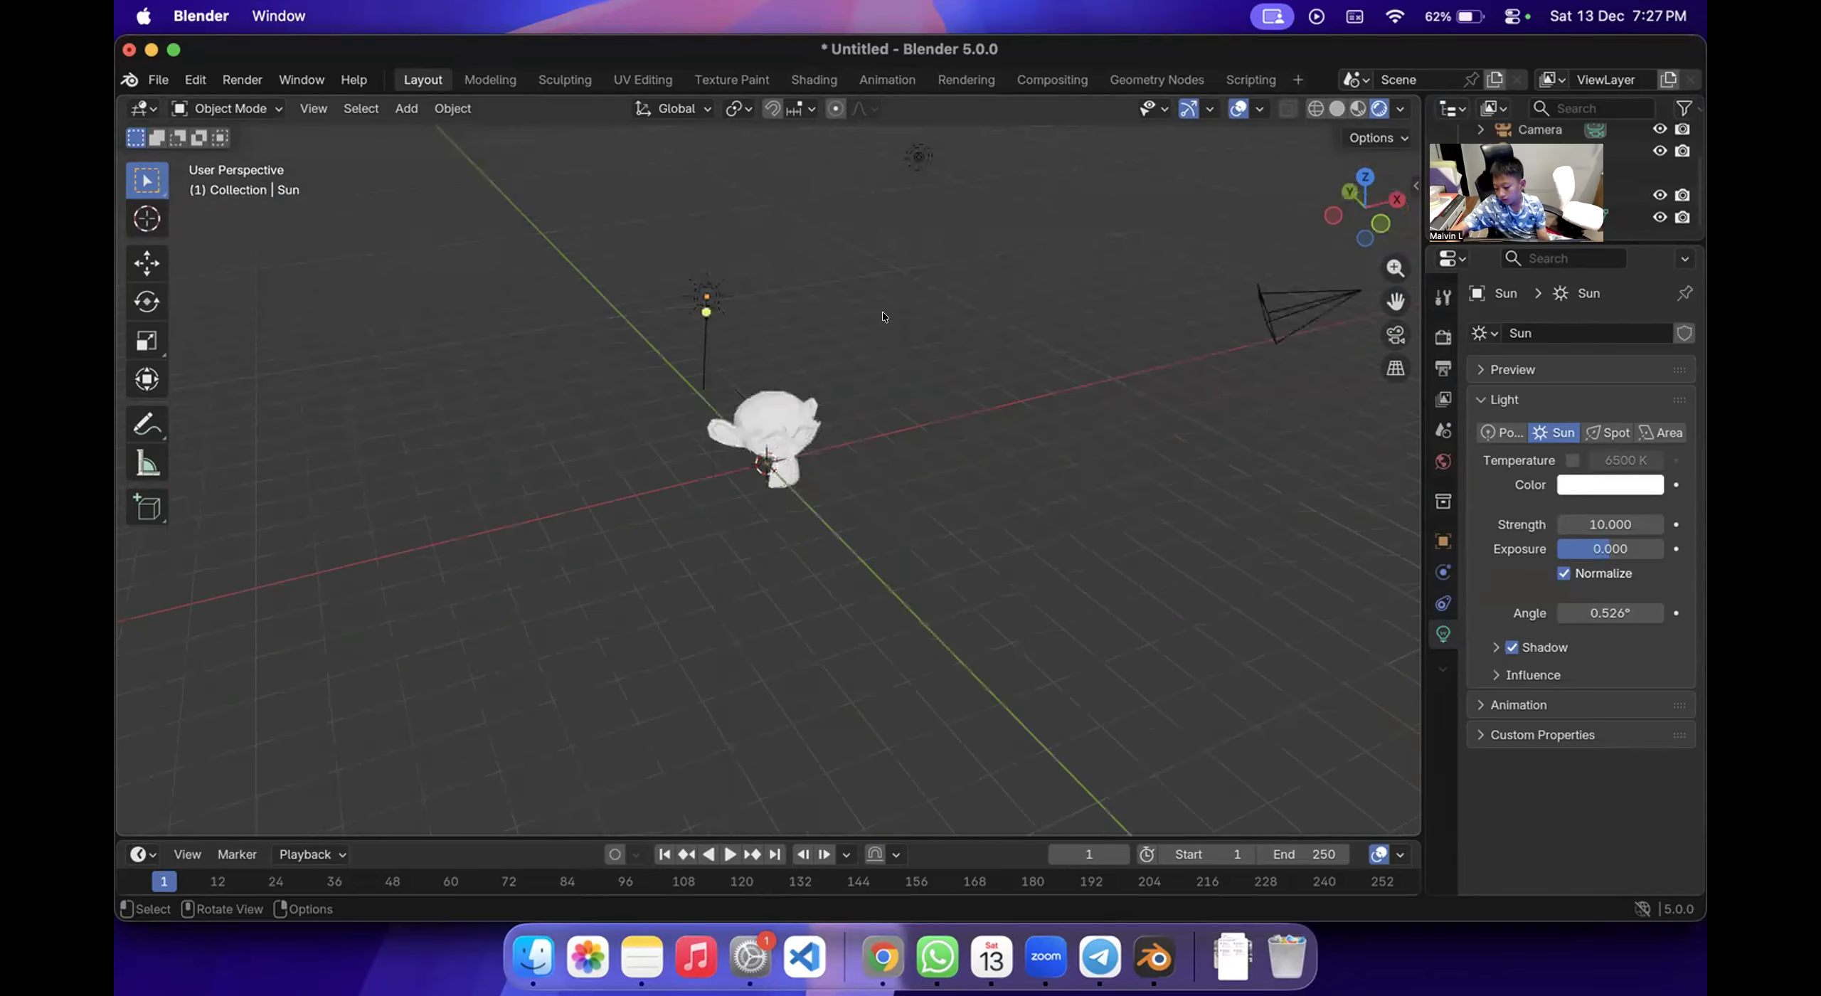
{"action": "scroll", "coordinate": [883, 316], "scroll_direction": "left", "scroll_amount": 5}
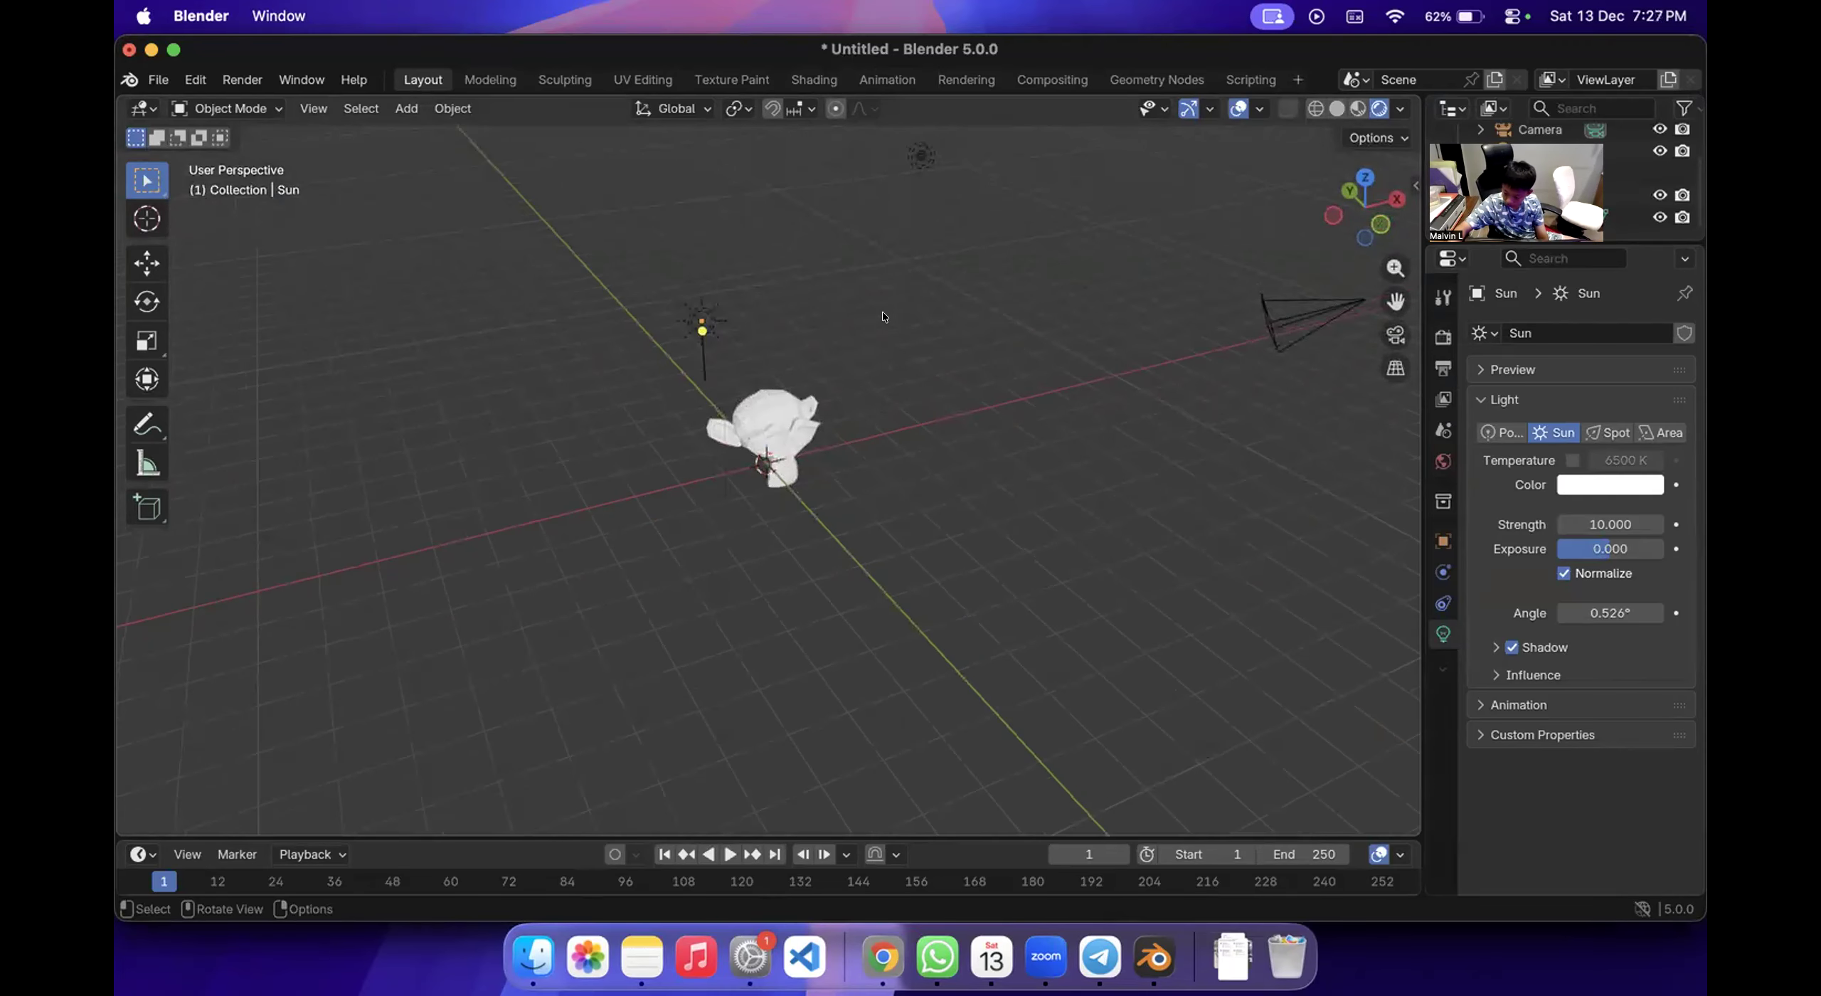
{"action": "scroll", "coordinate": [883, 313], "scroll_direction": "left", "scroll_amount": 1}
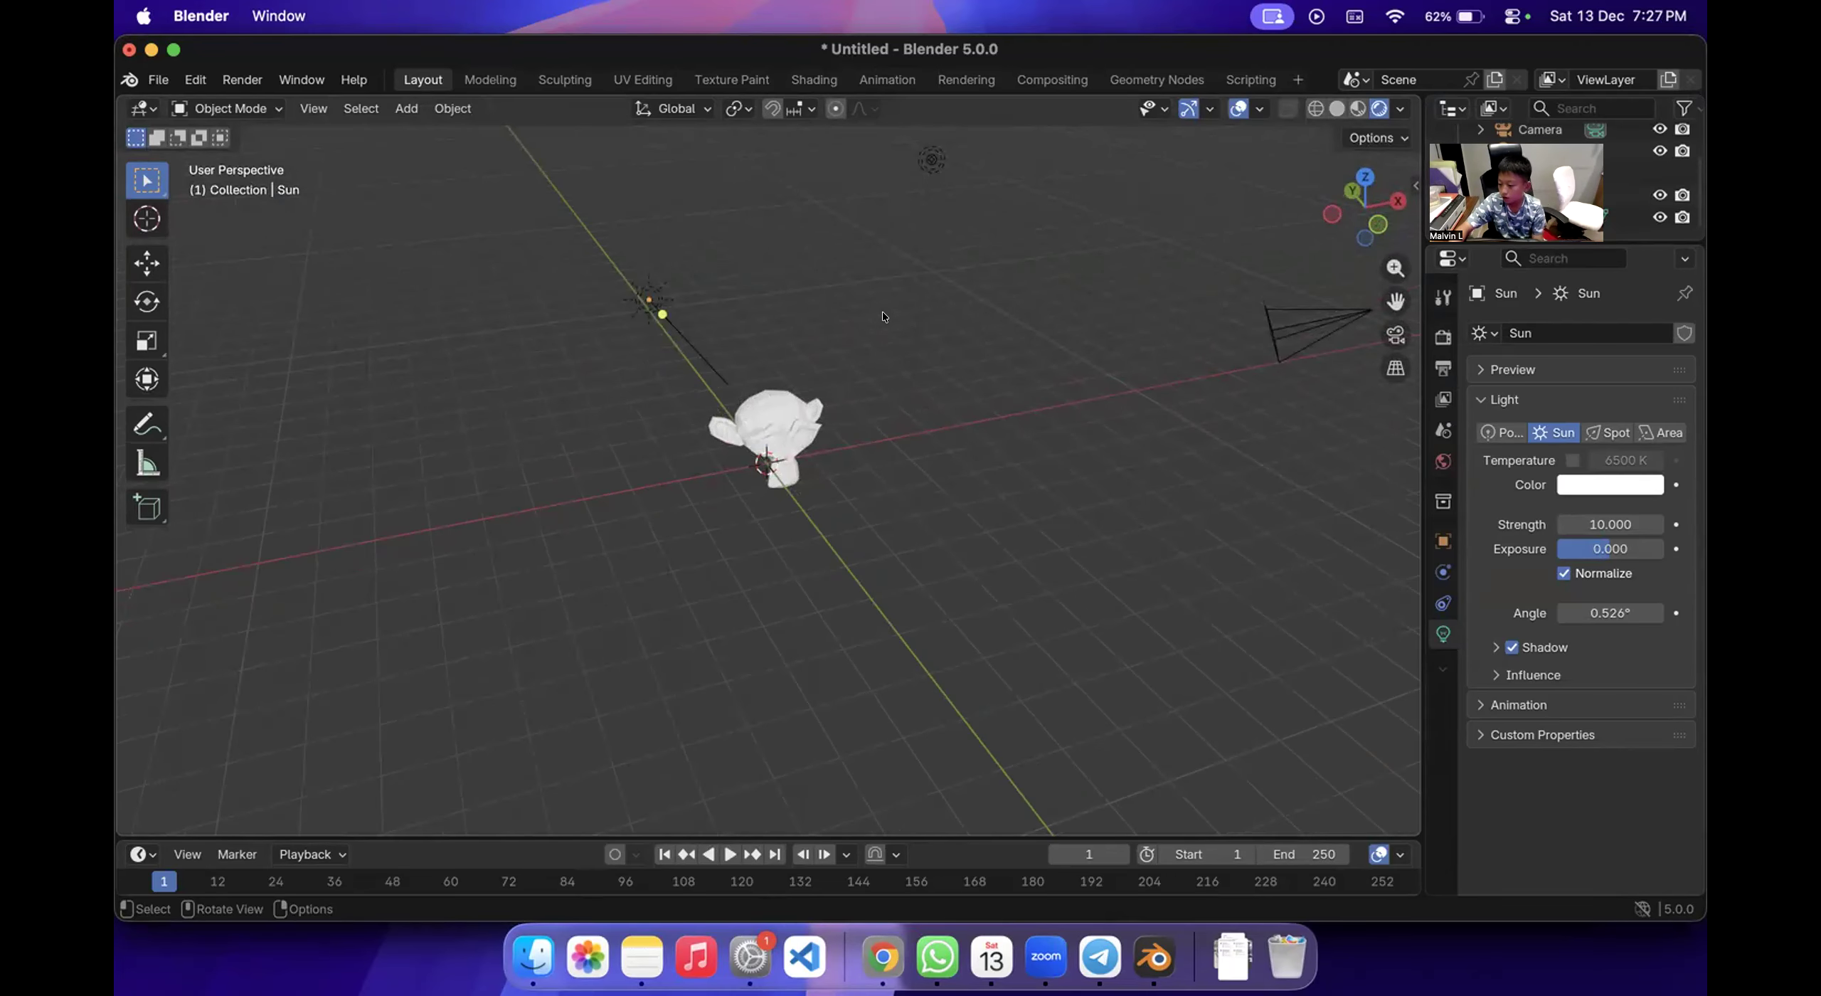
{"action": "left_click", "coordinate": [406, 108]}
{"action": "mouse_move", "coordinate": [510, 424]}
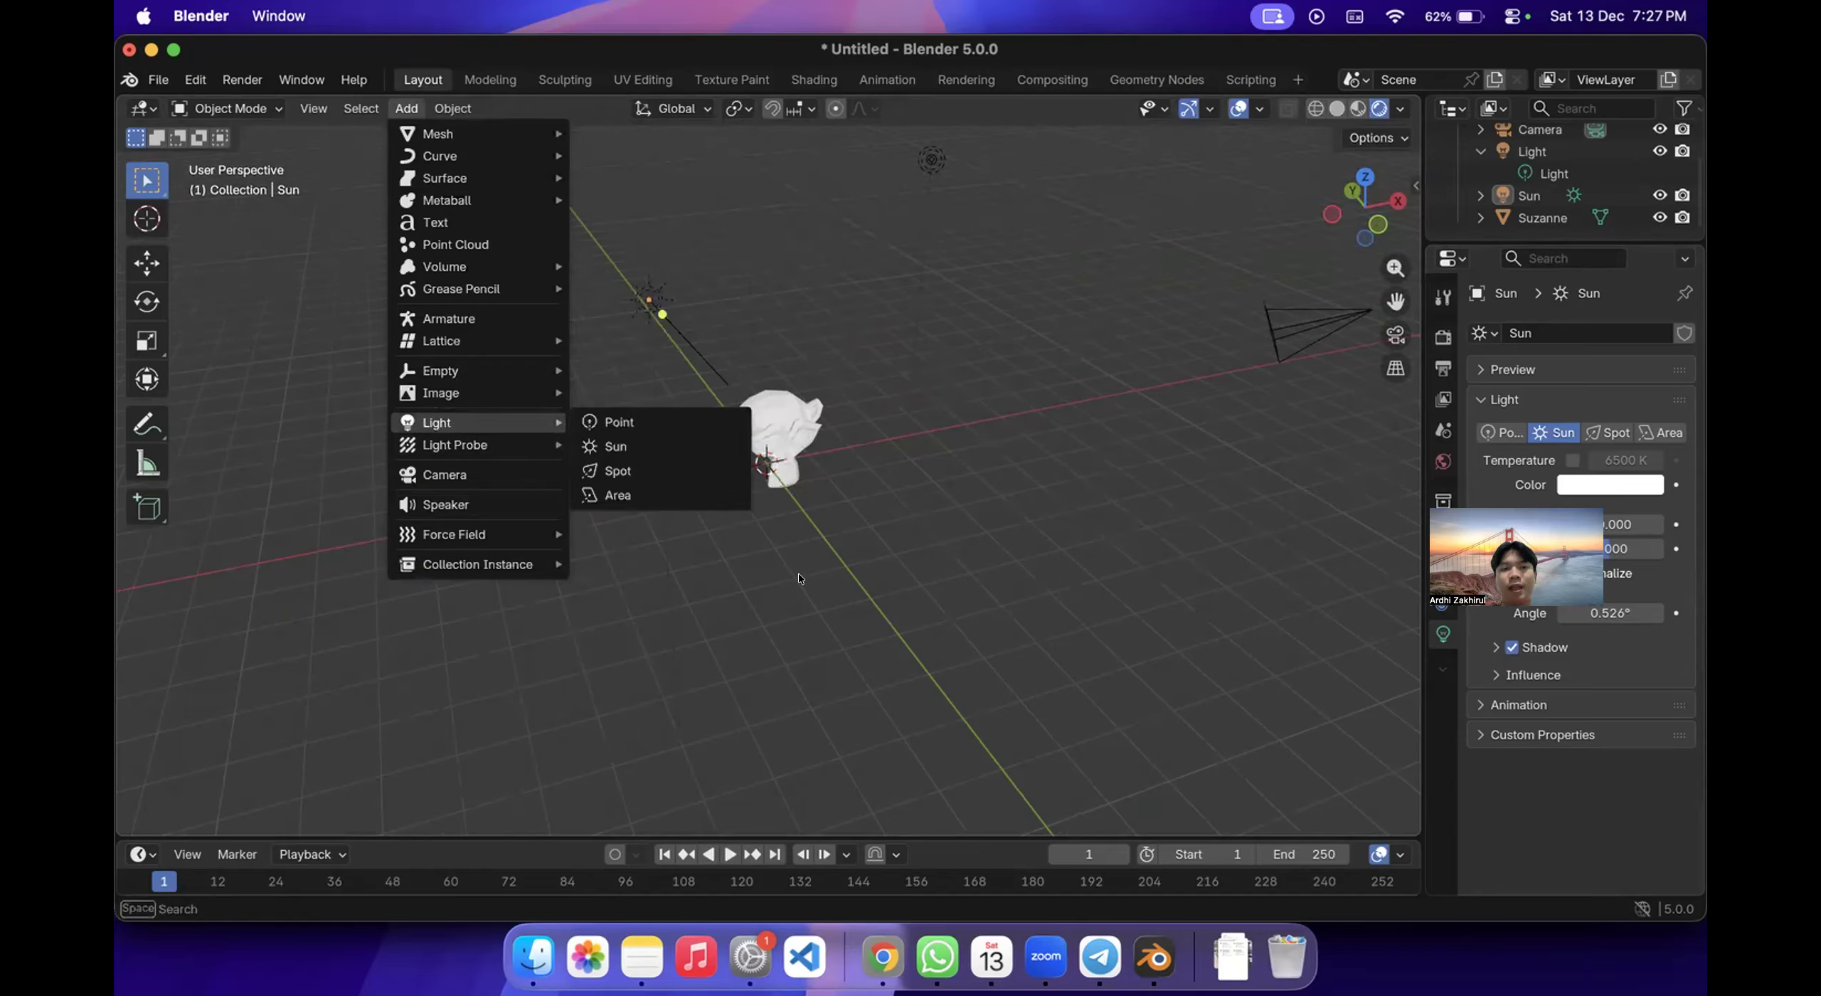
Return to the Chrome lesson and look through the practice slides up to slide 59 on experimenting with light sources.
{"action": "left_click", "coordinate": [883, 957]}
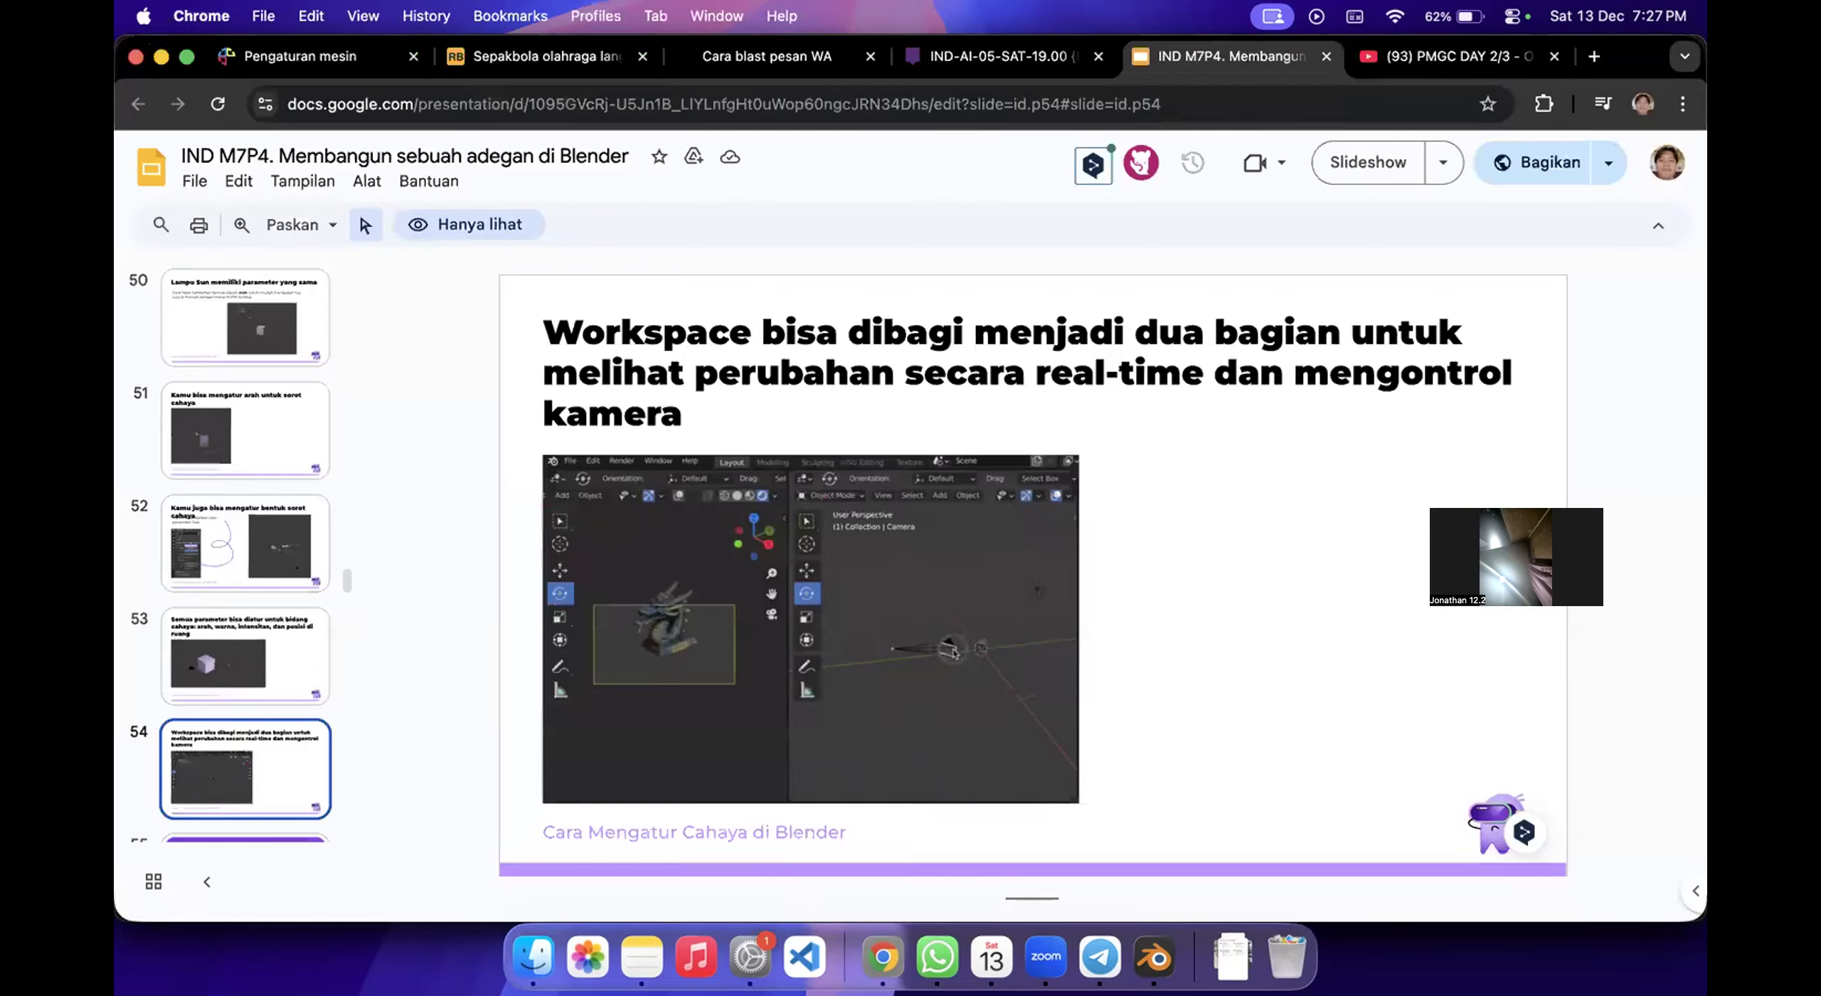
{"action": "key", "text": "Down"}
{"action": "key", "text": "Down"}
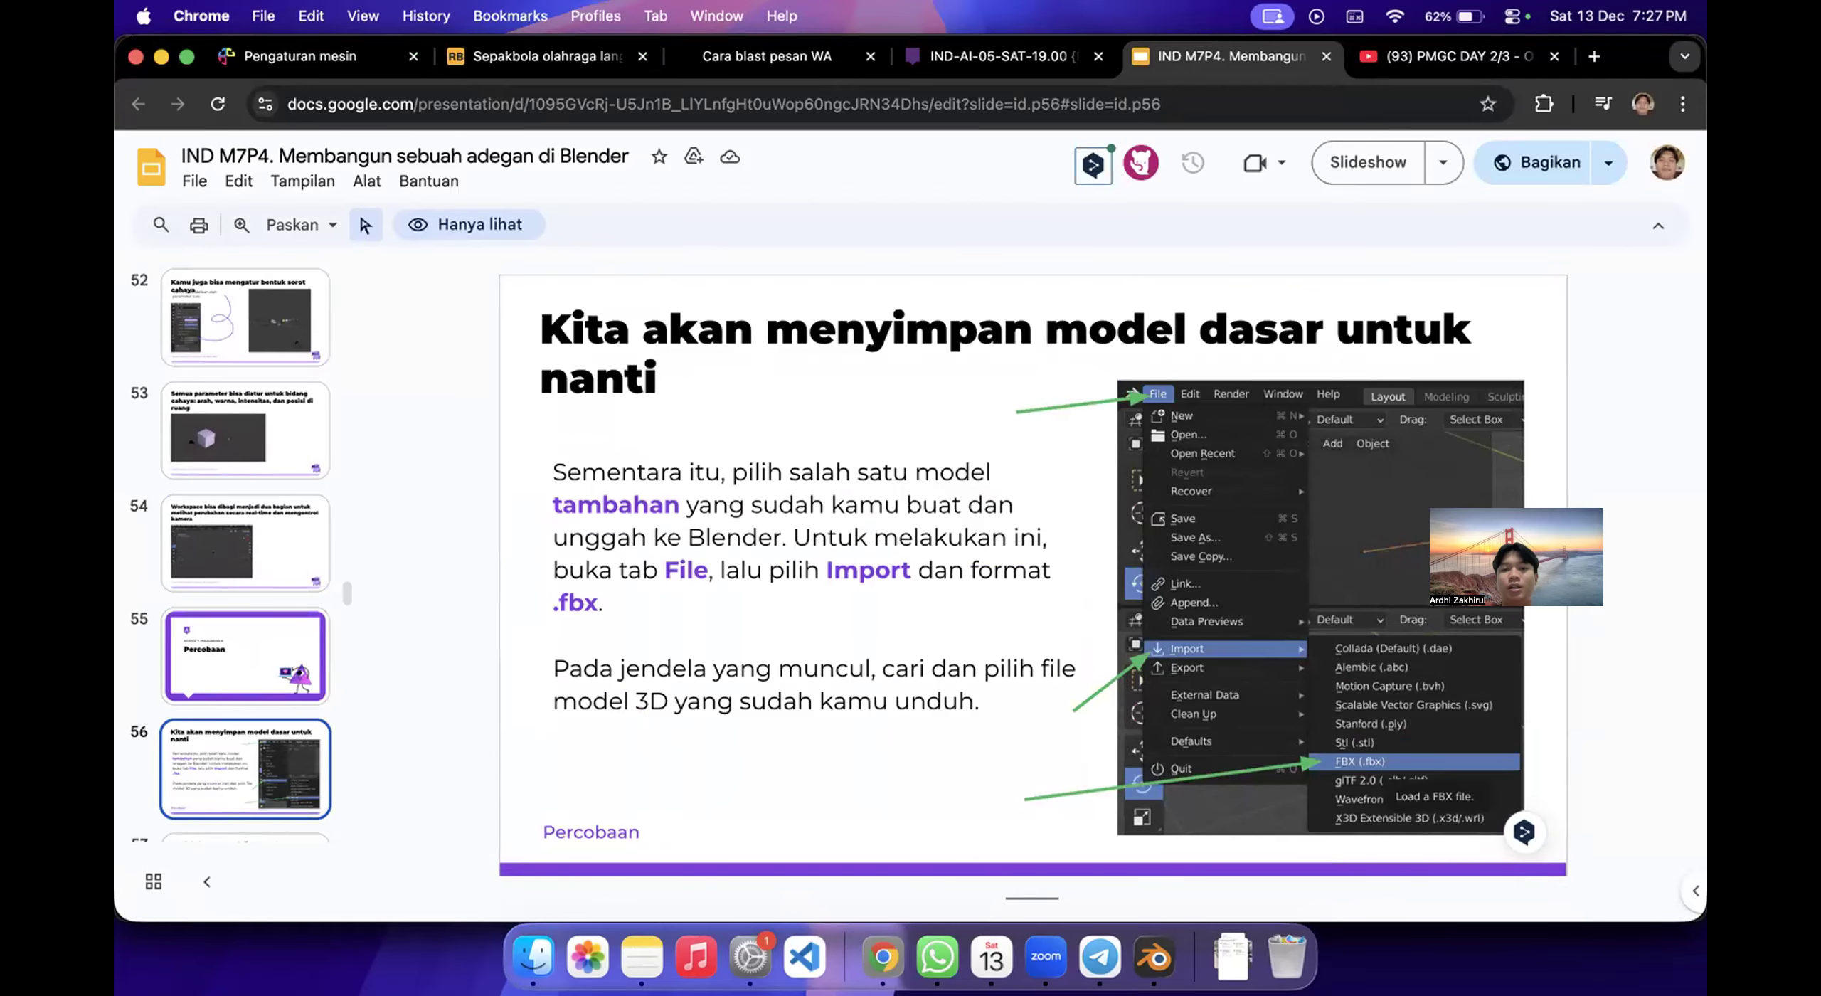
{"action": "key", "text": "Down"}
{"action": "key", "text": "Down"}
{"action": "key", "text": "Down"}
{"action": "key", "text": "Down"}
{"action": "key", "text": "Down"}
{"action": "key", "text": "Down"}
{"action": "key", "text": "Down"}
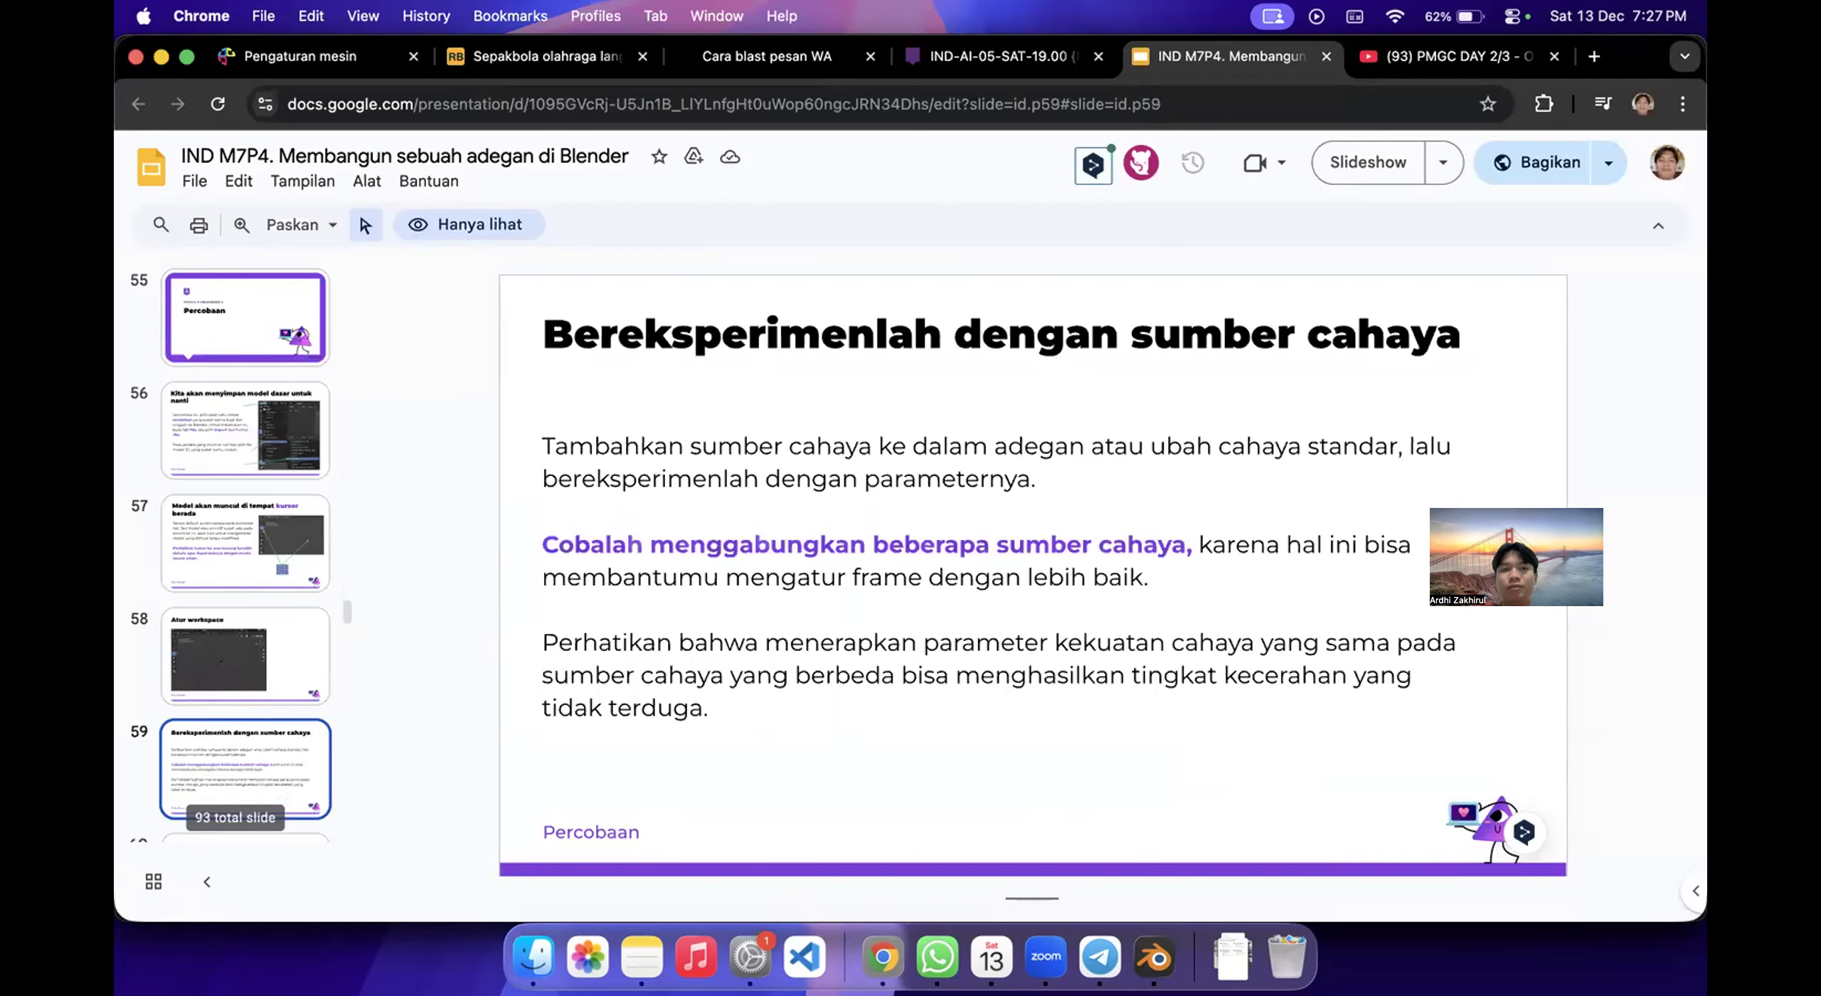
Skim the practice slides on plane color, saving the result and image resolution, up to slide 68 titled Trik foto.
{"action": "key", "text": "Down"}
{"action": "key", "text": "Down"}
{"action": "key", "text": "Down"}
{"action": "key", "text": "Down"}
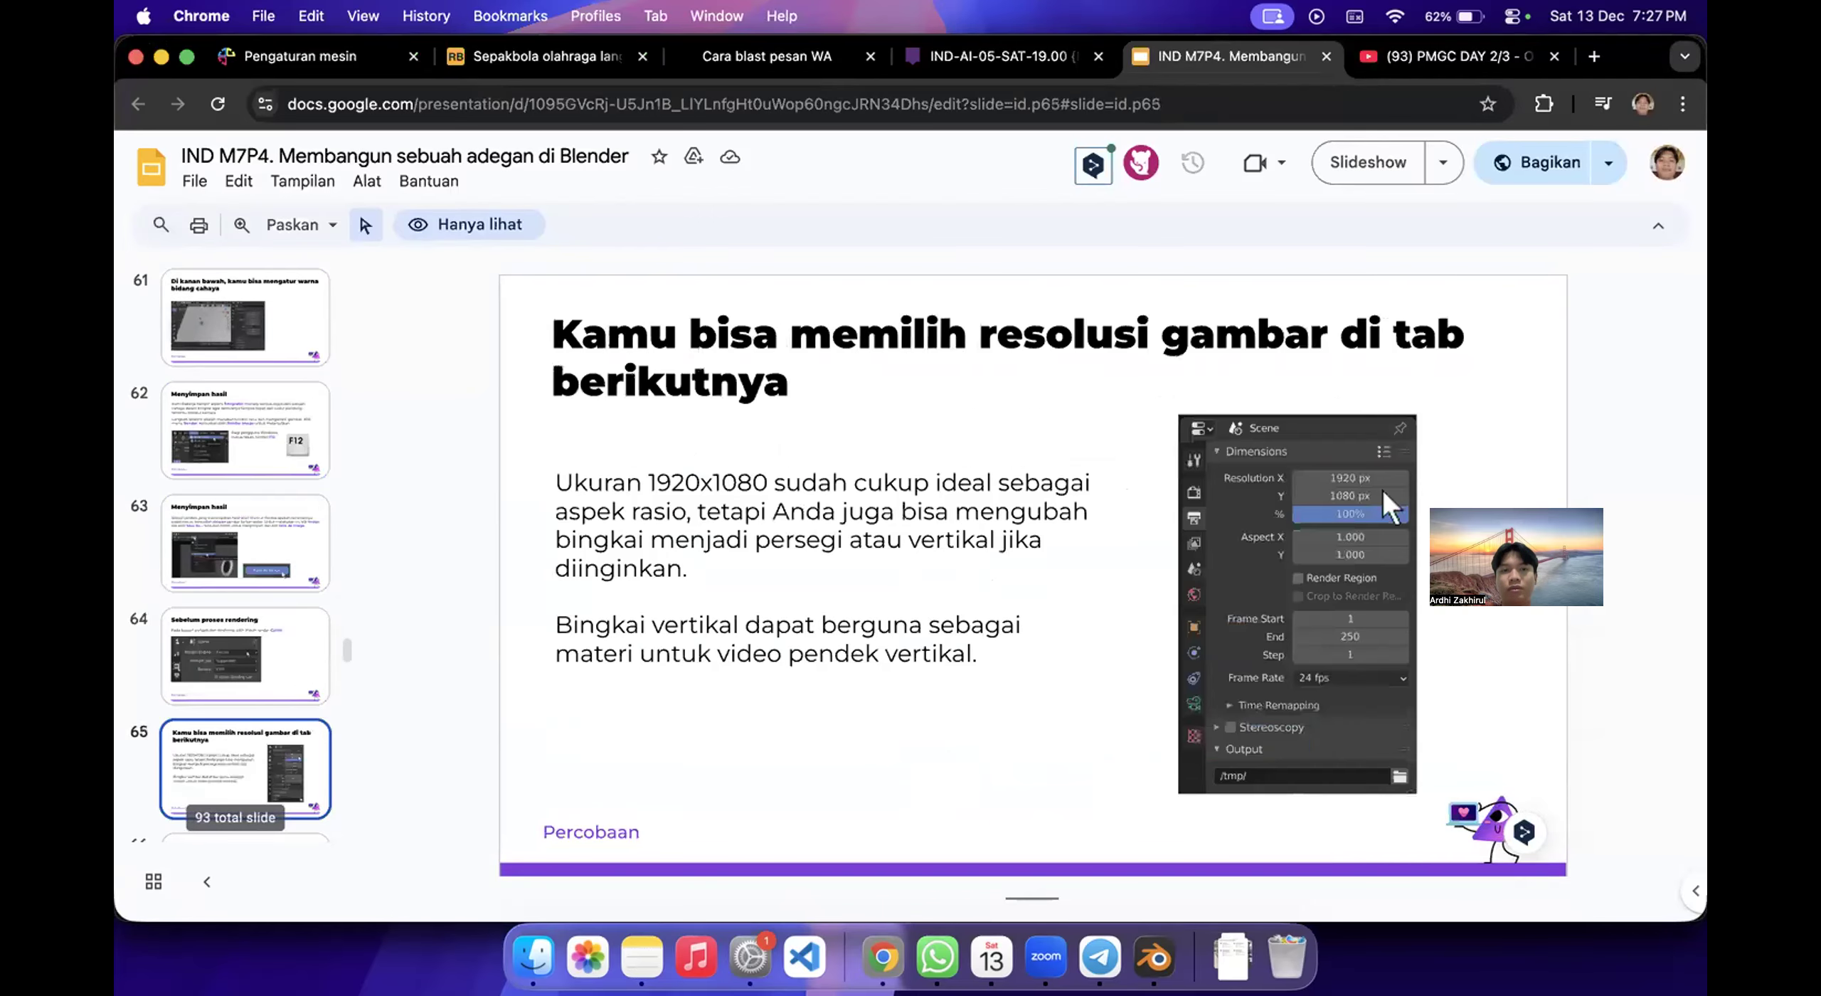
{"action": "key", "text": "Up"}
{"action": "key", "text": "Up"}
{"action": "key", "text": "Up"}
{"action": "key", "text": "Up"}
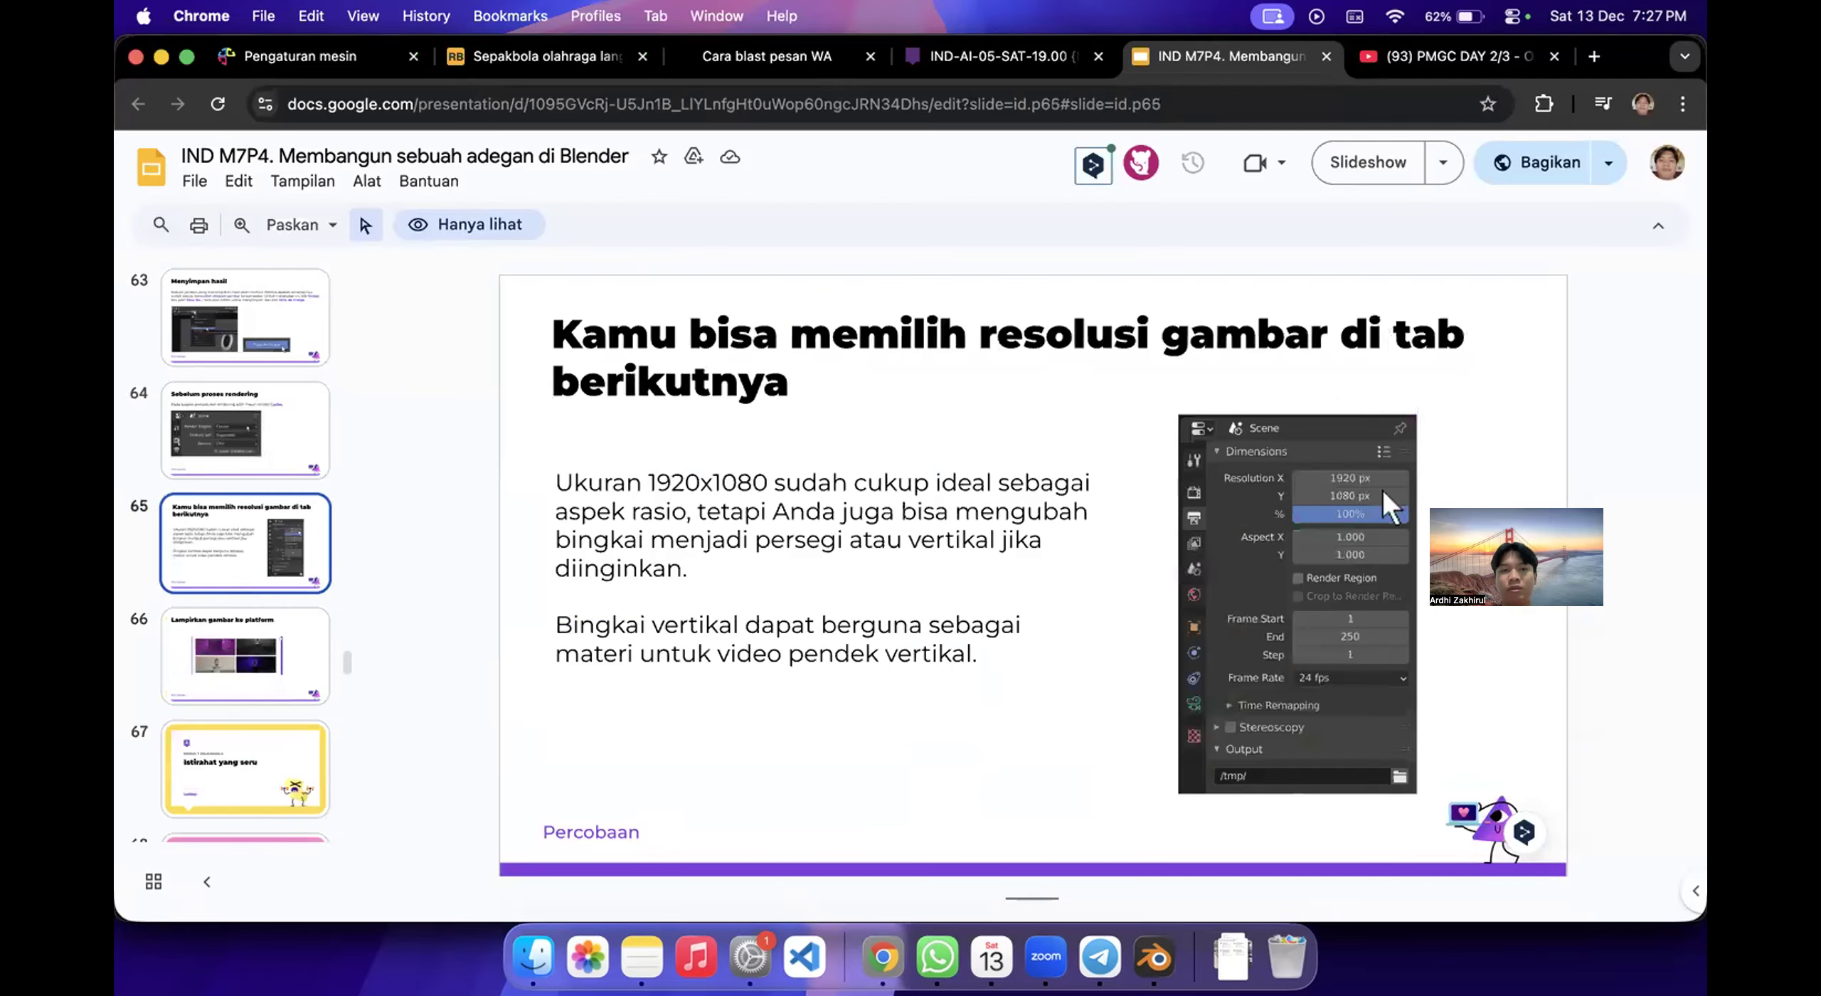
{"action": "key", "text": "Up"}
{"action": "key", "text": "Up"}
{"action": "key", "text": "Up"}
{"action": "key", "text": "Up"}
{"action": "key", "text": "Up"}
{"action": "key", "text": "Up"}
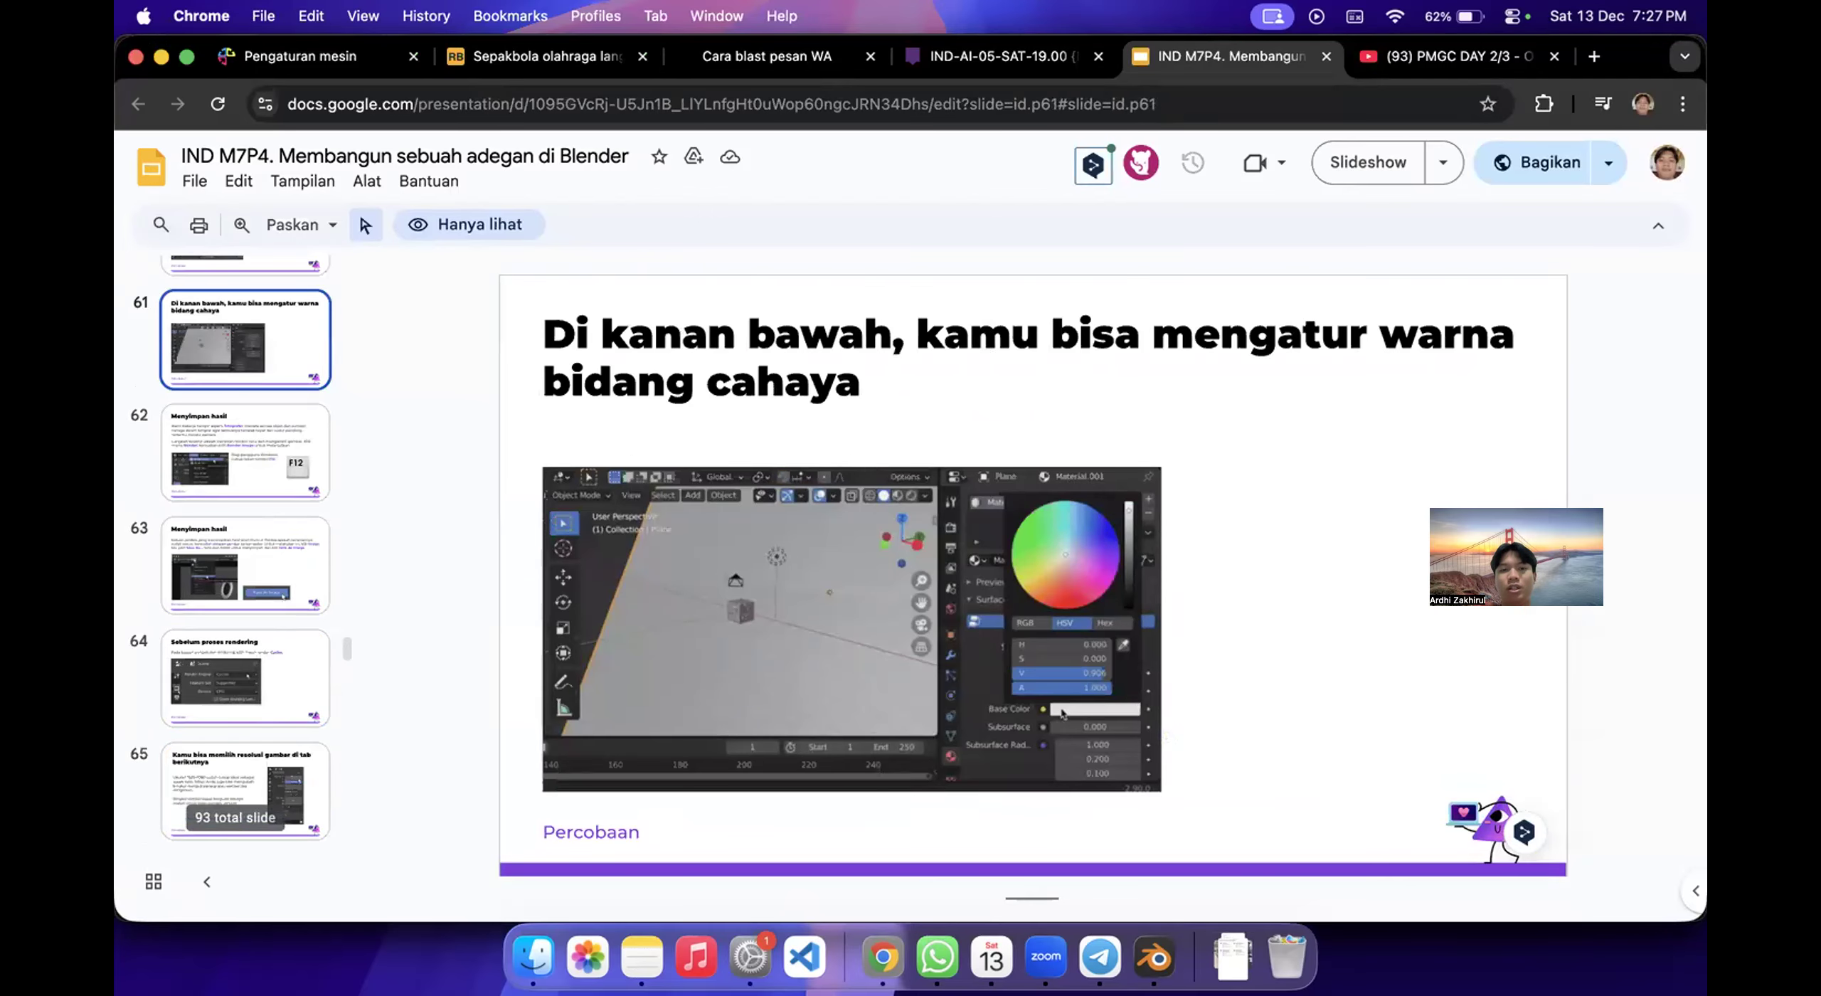
{"action": "key", "text": "Down"}
{"action": "key", "text": "Down"}
{"action": "key", "text": "Down"}
{"action": "key", "text": "Down"}
{"action": "key", "text": "Down"}
{"action": "key", "text": "Down"}
{"action": "key", "text": "Down"}
{"action": "key", "text": "Down"}
{"action": "key", "text": "Down"}
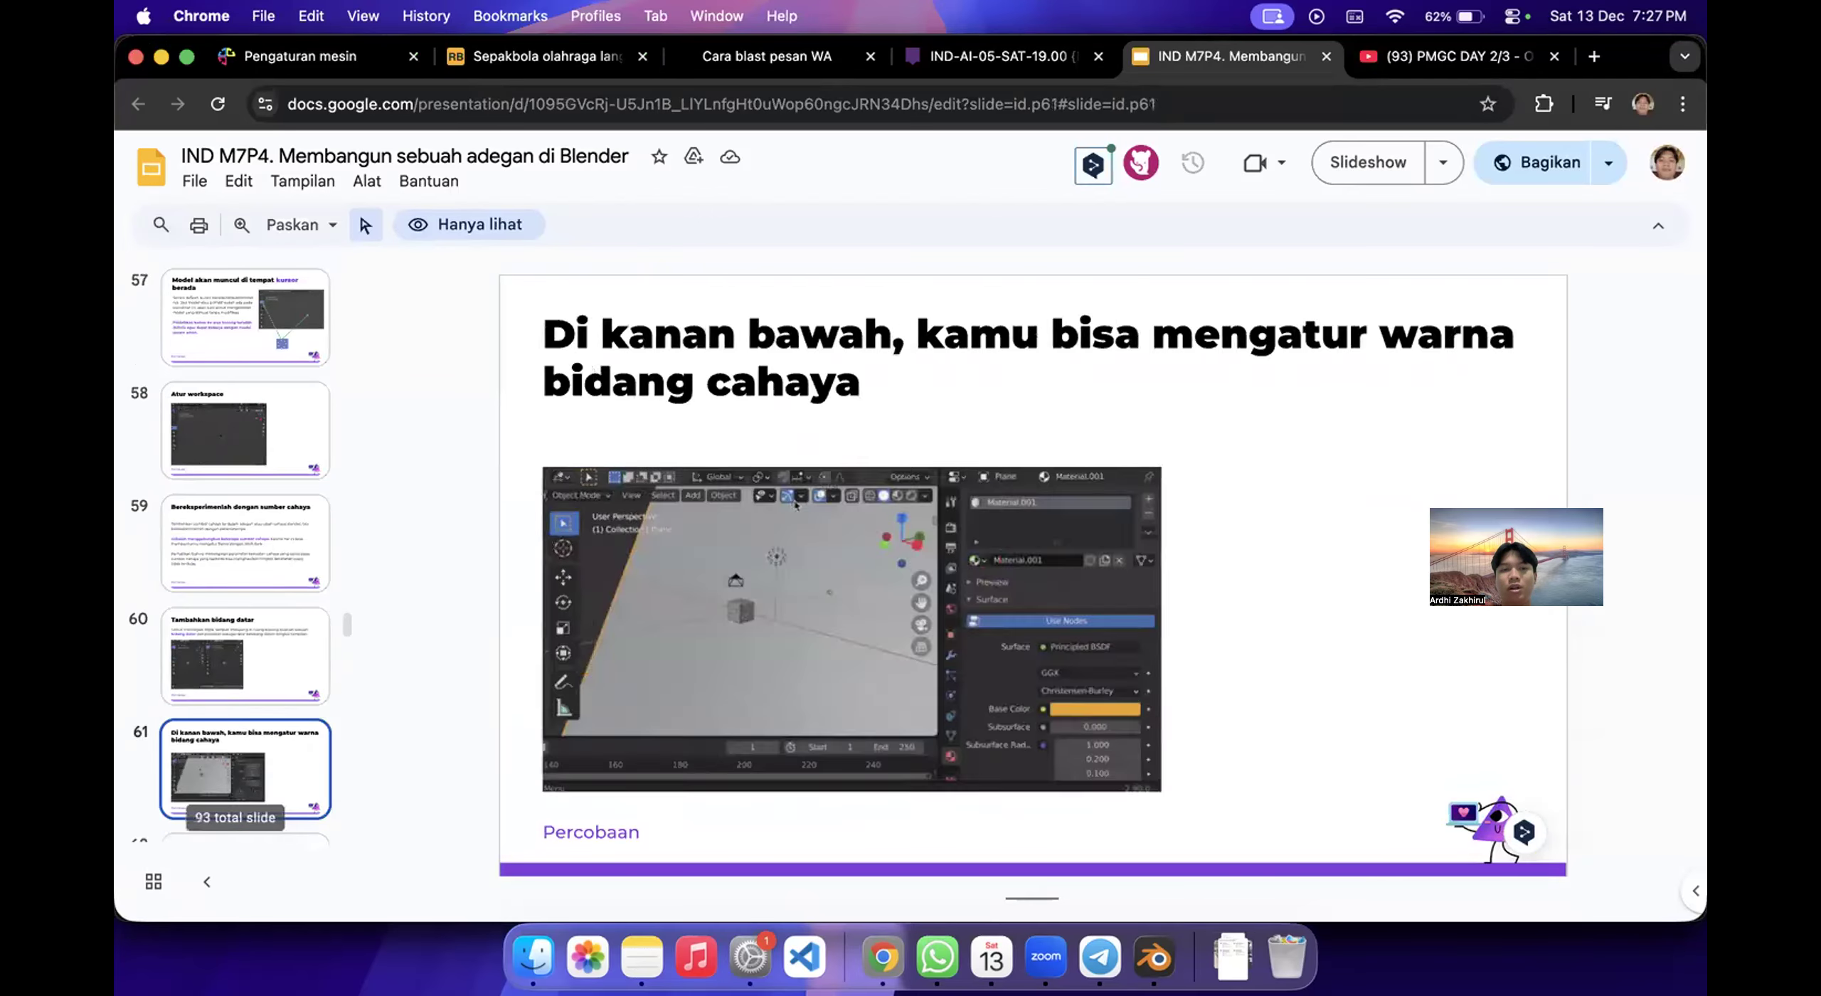
{"action": "key", "text": "Down"}
{"action": "key", "text": "Down"}
{"action": "key", "text": "Down"}
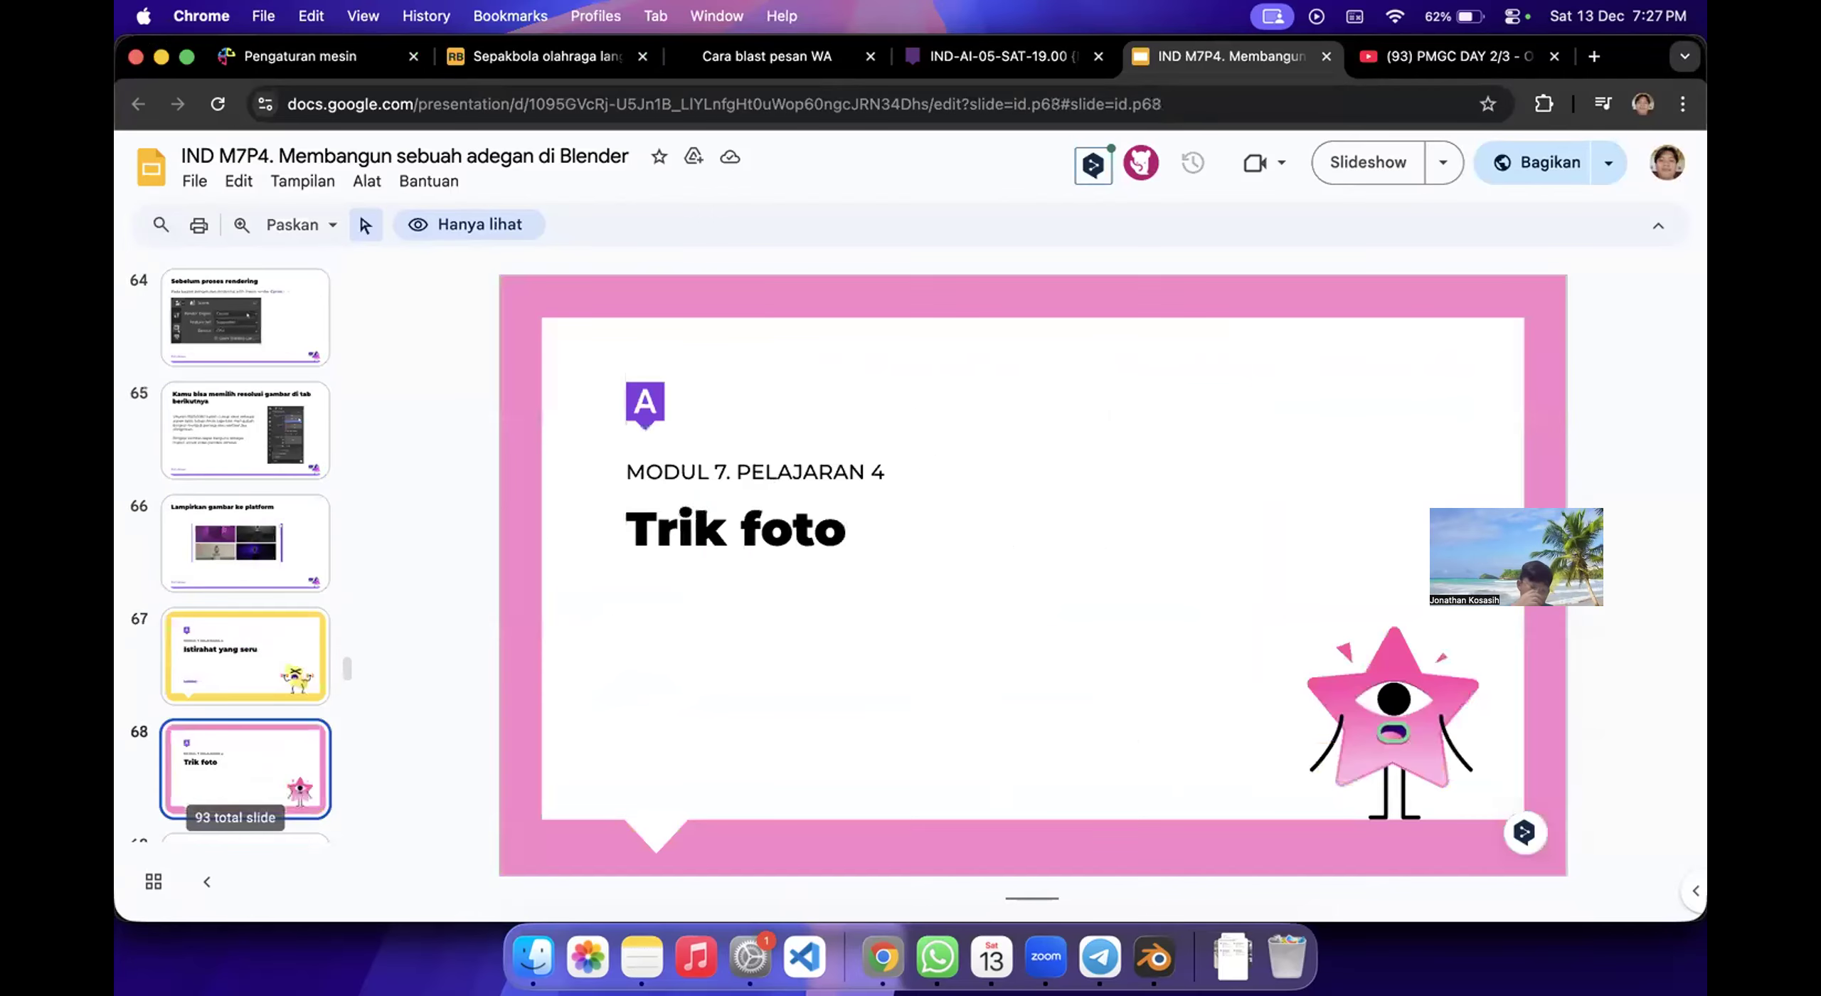
Go back through the lesson to slide 59, Bereksperimenlah dengan sumber cahaya, and read its light experiment task.
{"action": "key", "text": "Up"}
{"action": "key", "text": "Up"}
{"action": "key", "text": "Up"}
{"action": "key", "text": "Up"}
{"action": "key", "text": "Up"}
{"action": "key", "text": "Up"}
{"action": "key", "text": "Up"}
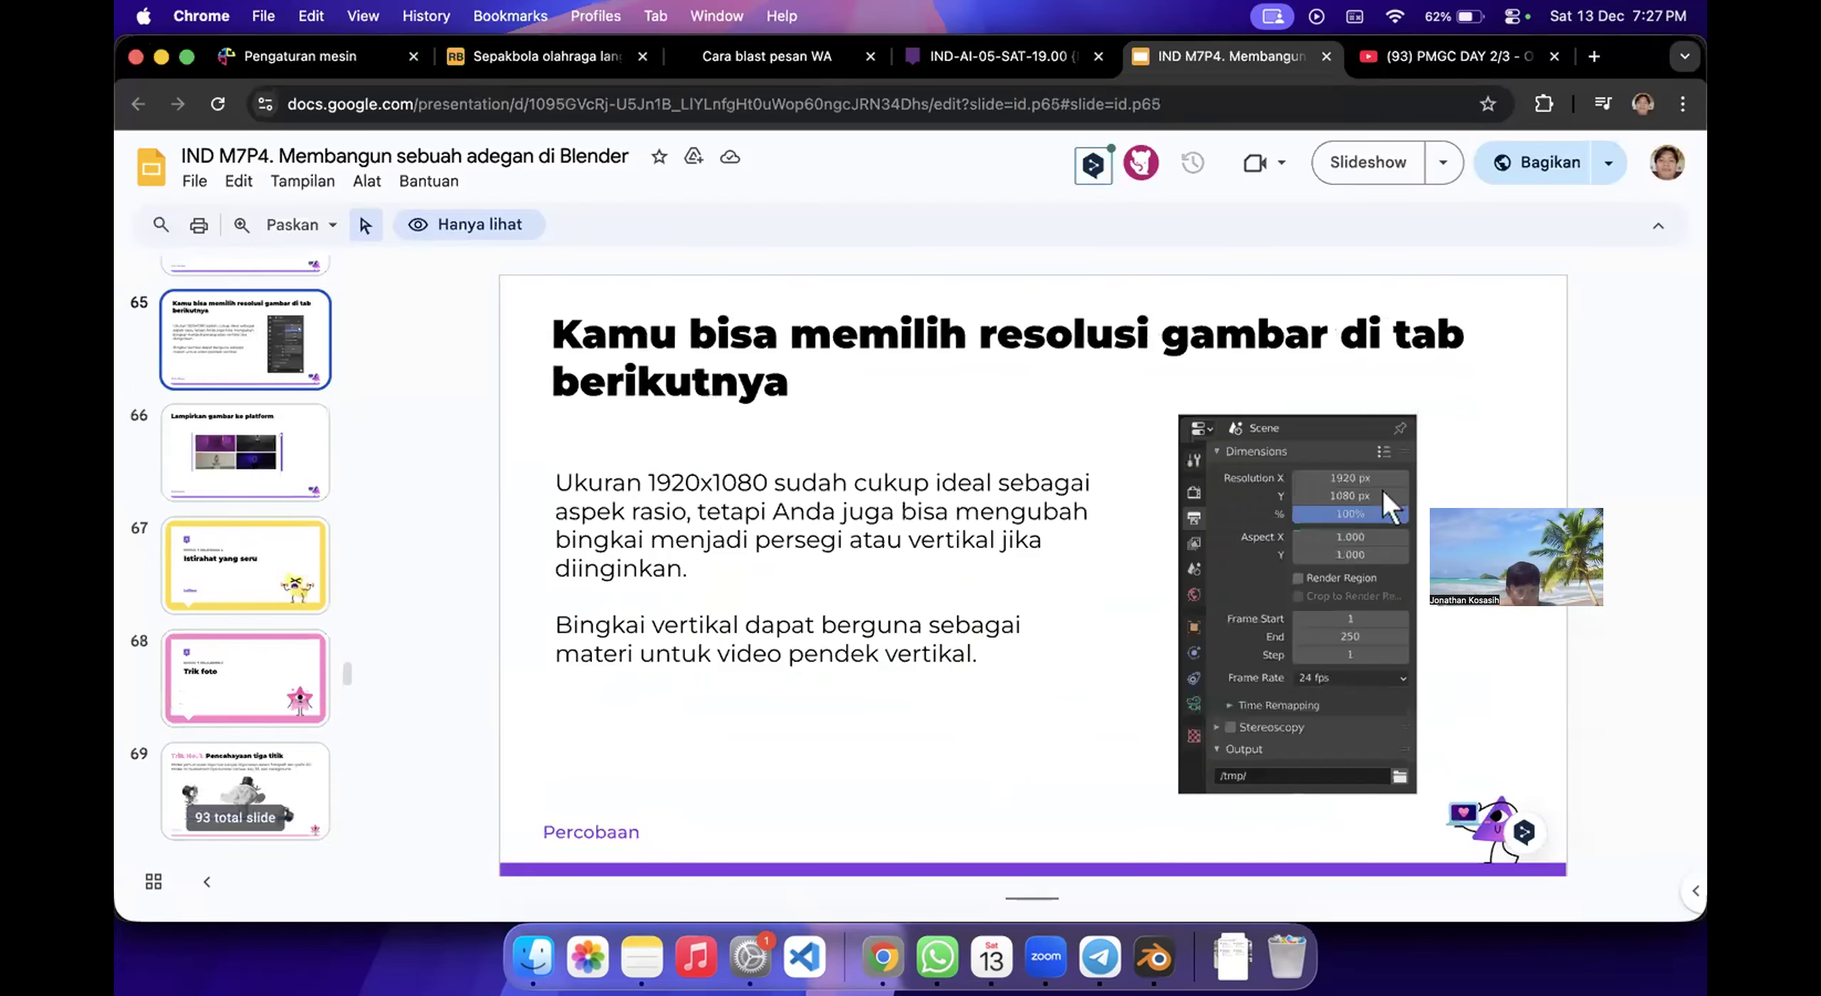
{"action": "key", "text": "Up"}
{"action": "key", "text": "Up"}
{"action": "key", "text": "Up"}
{"action": "key", "text": "Up"}
{"action": "key", "text": "Up"}
{"action": "key", "text": "Up"}
{"action": "key", "text": "Up"}
{"action": "key", "text": "Up"}
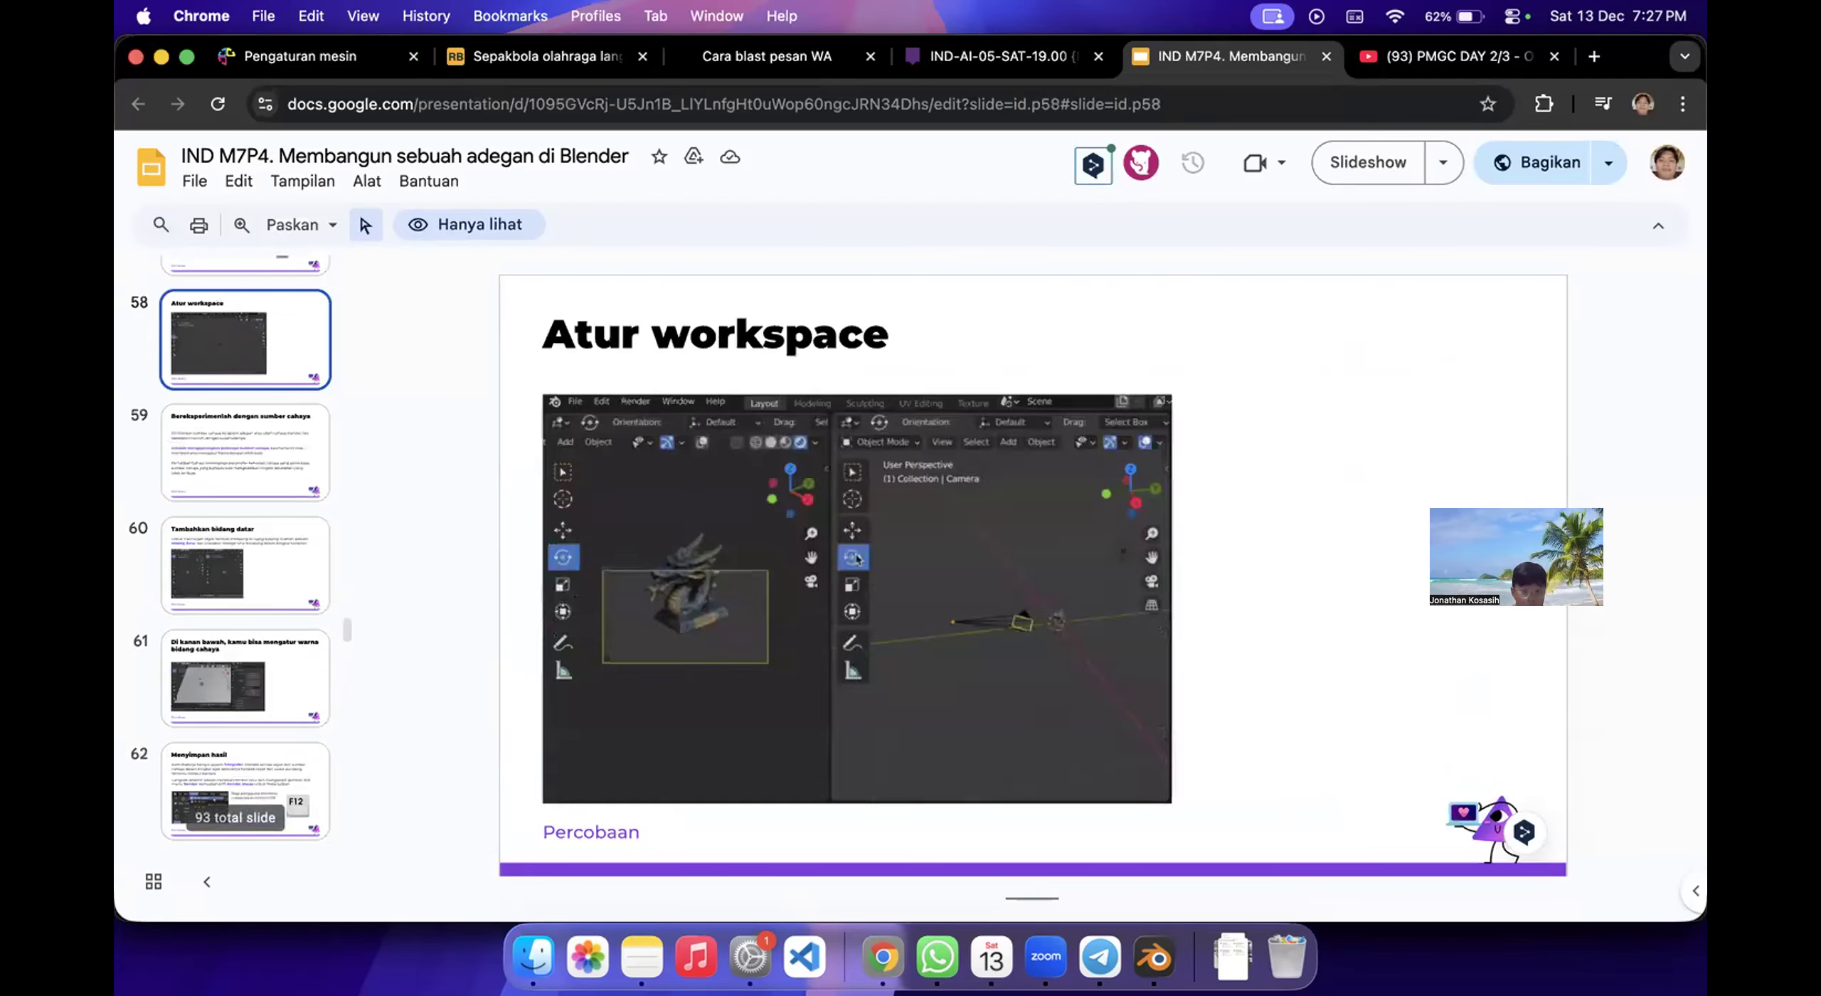
{"action": "key", "text": "Down"}
{"action": "key", "text": "Down"}
{"action": "key", "text": "Down"}
{"action": "key", "text": "Down"}
{"action": "key", "text": "Down"}
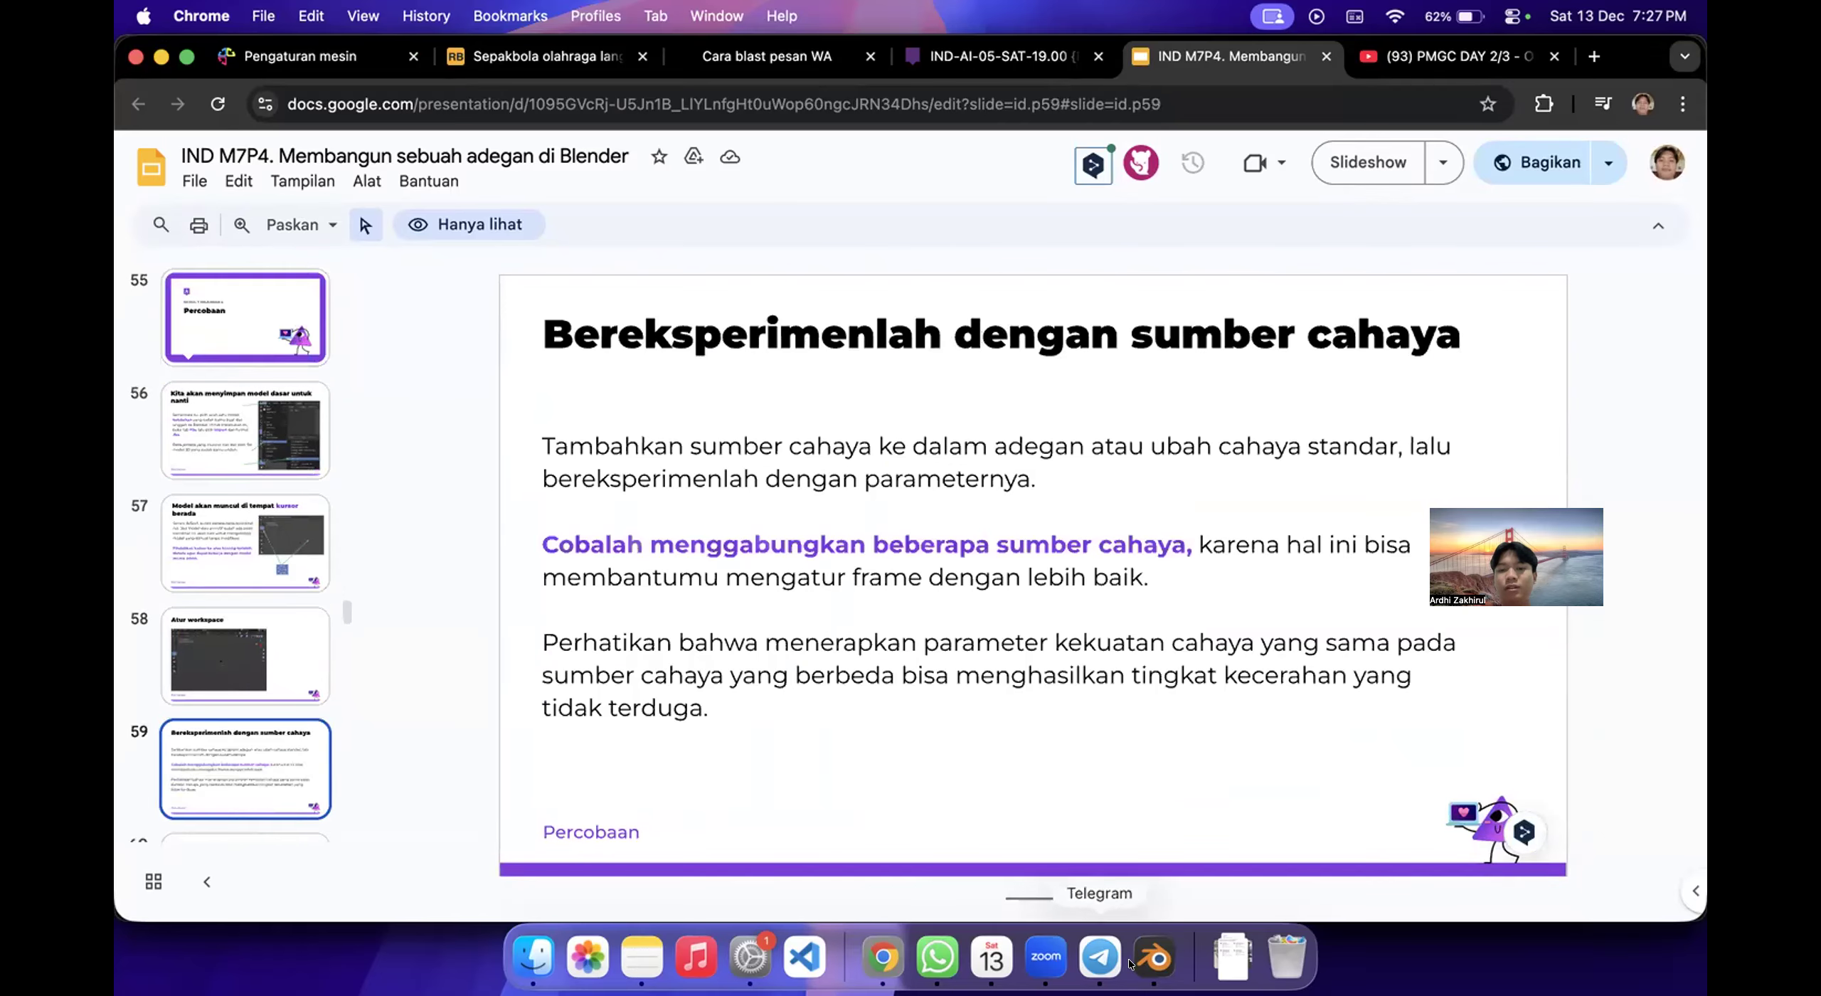
Switch to Blender and orbit around the monkey head to examine its lighting and the lights' placement.
{"action": "left_click", "coordinate": [1154, 957]}
{"action": "scroll", "coordinate": [904, 732], "scroll_direction": "left", "scroll_amount": 10}
{"action": "scroll", "coordinate": [833, 663], "scroll_direction": "left", "scroll_amount": 5}
{"action": "scroll", "coordinate": [834, 663], "scroll_direction": "left", "scroll_amount": 4}
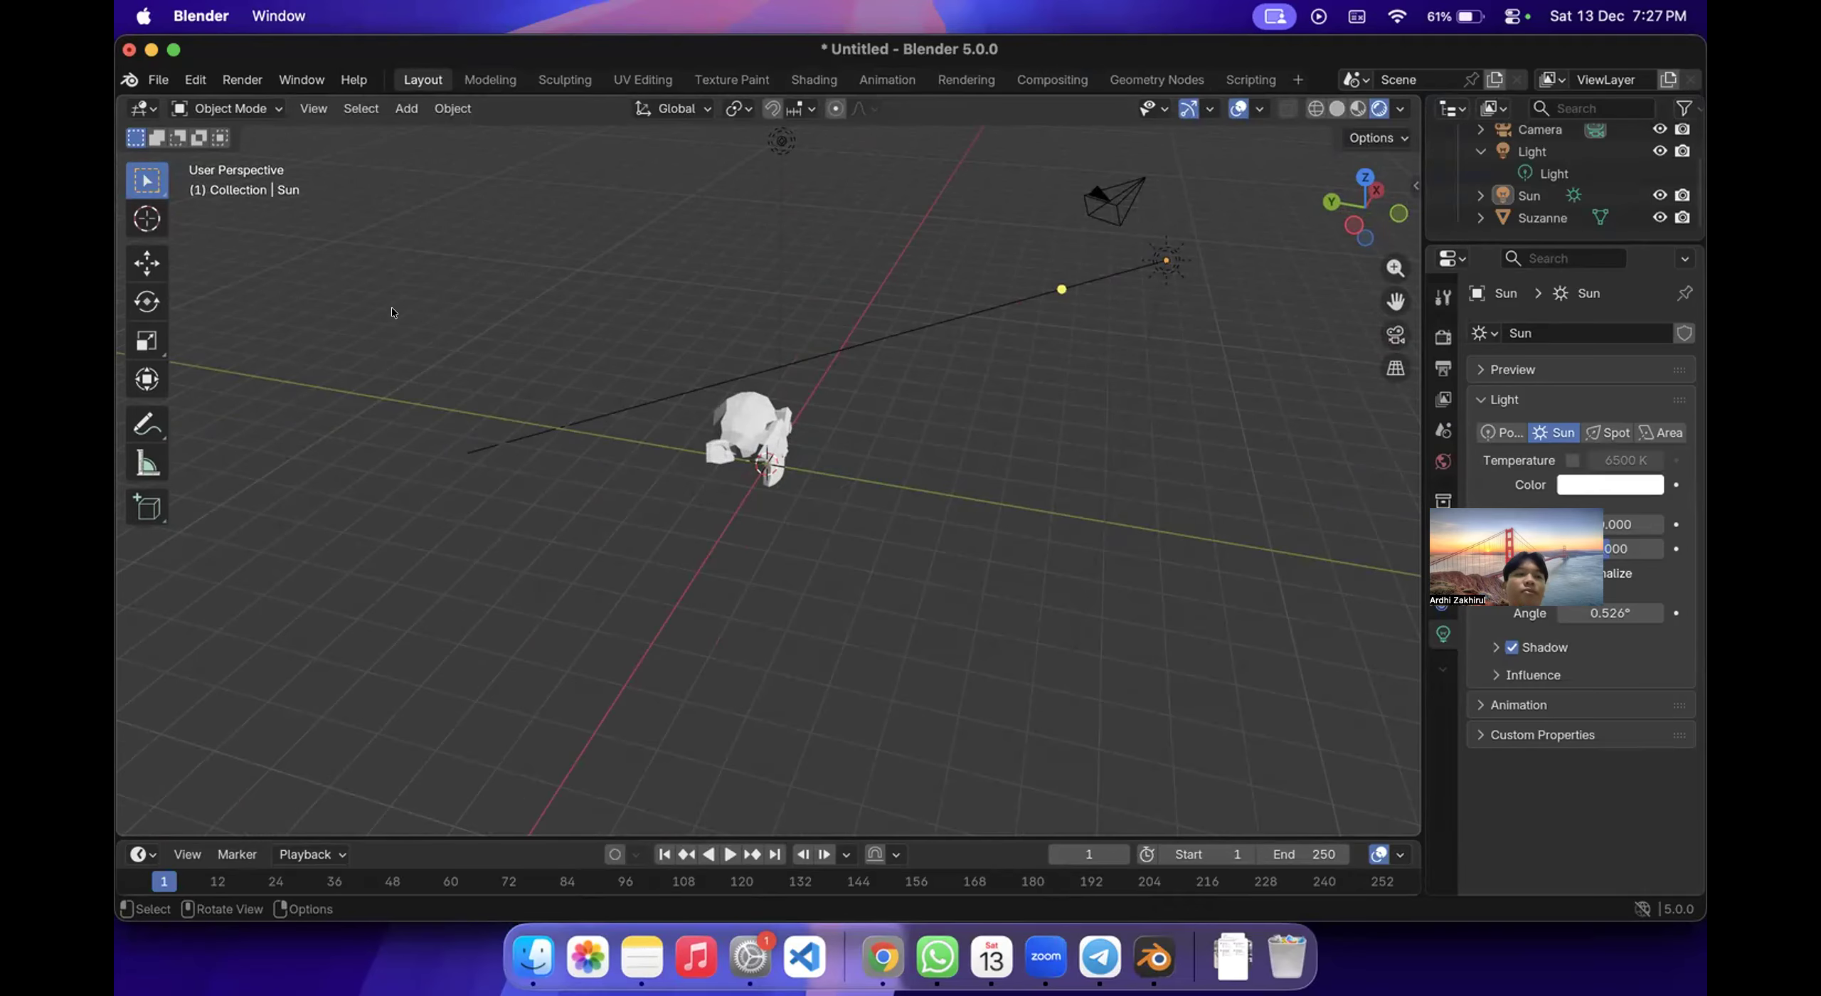
{"action": "scroll", "coordinate": [811, 558], "scroll_direction": "left", "scroll_amount": 8}
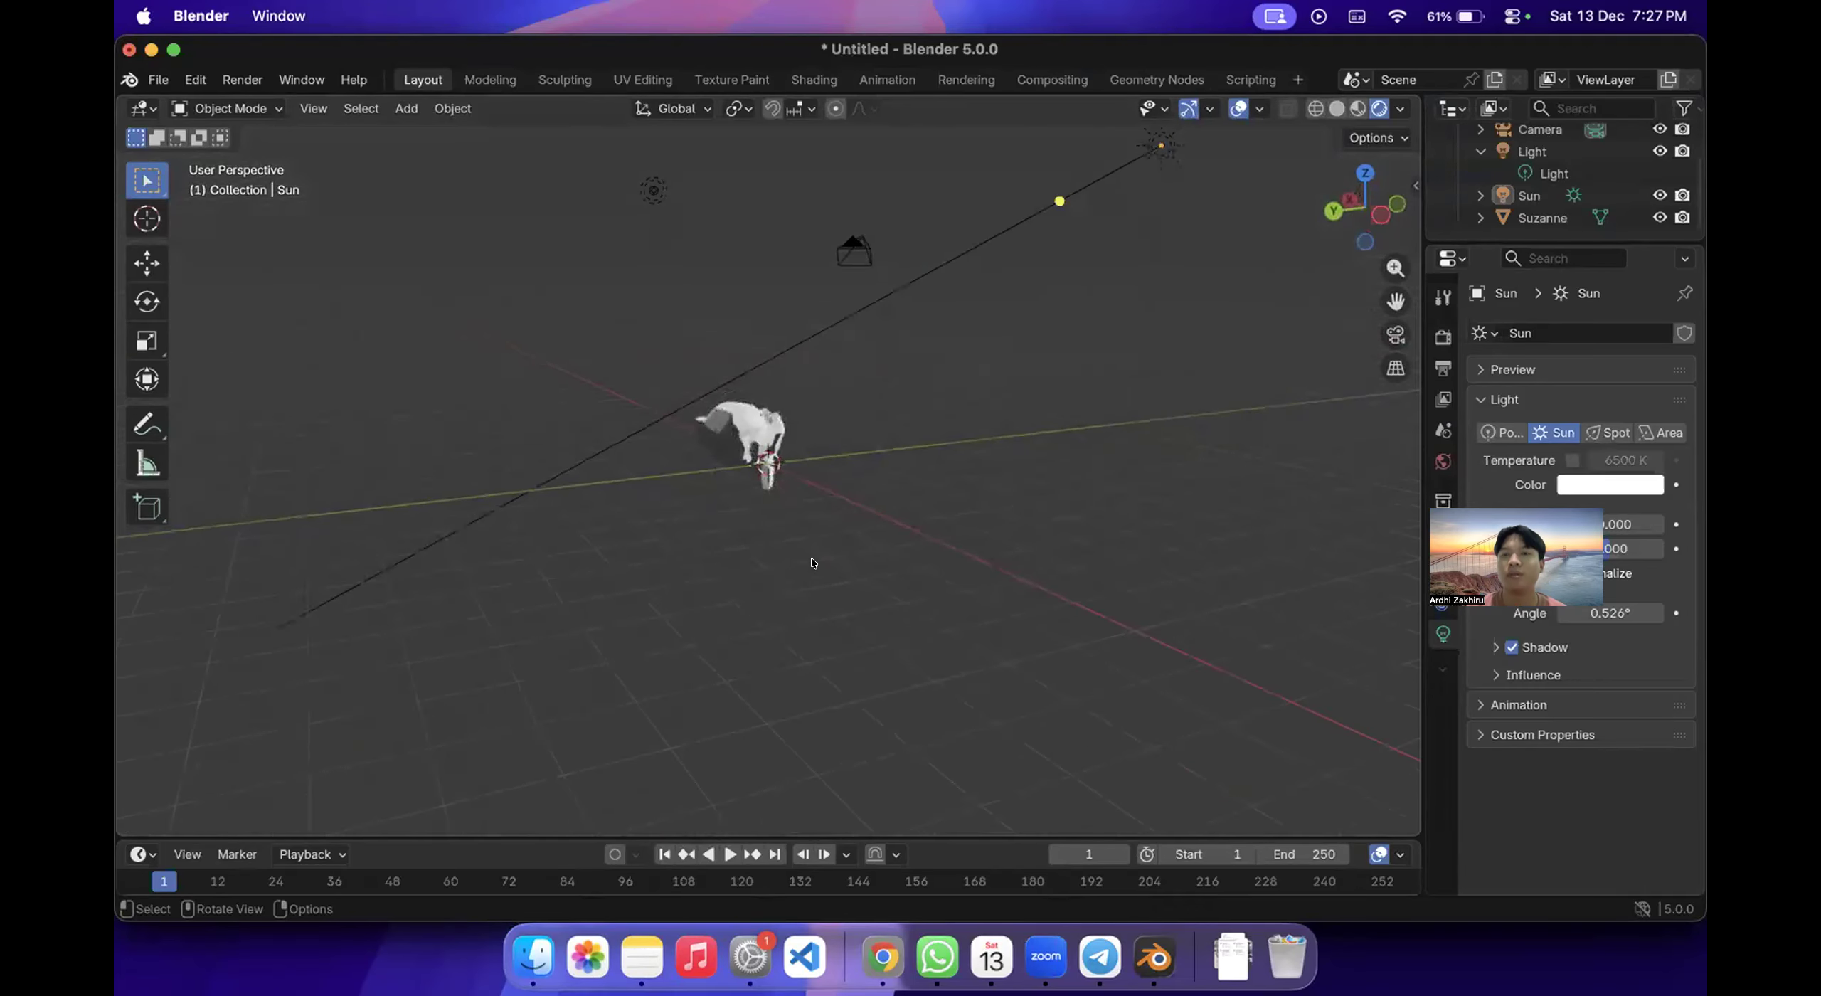
Return to the Chrome lesson slides and look back at slide 56 on importing an additional .fbx model.
{"action": "left_click", "coordinate": [881, 955]}
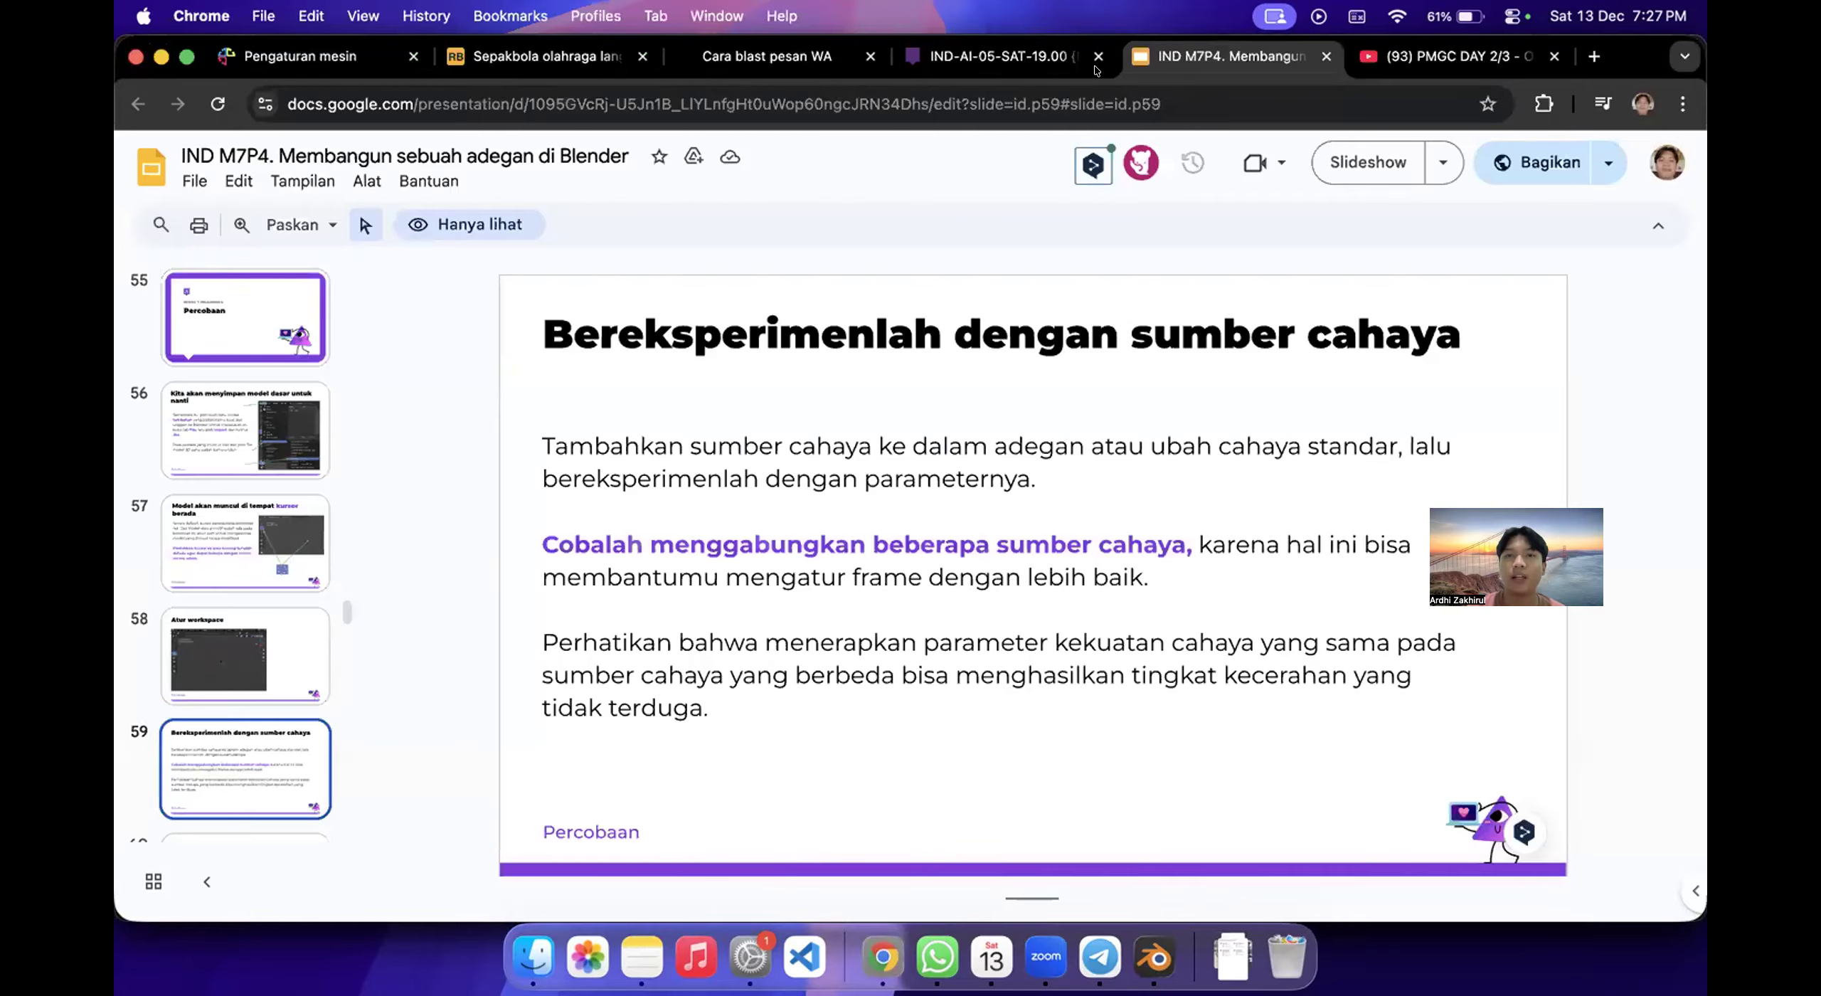
{"action": "scroll", "coordinate": [210, 592], "scroll_direction": "down", "scroll_amount": 3}
{"action": "scroll", "coordinate": [214, 541], "scroll_direction": "up", "scroll_amount": 5}
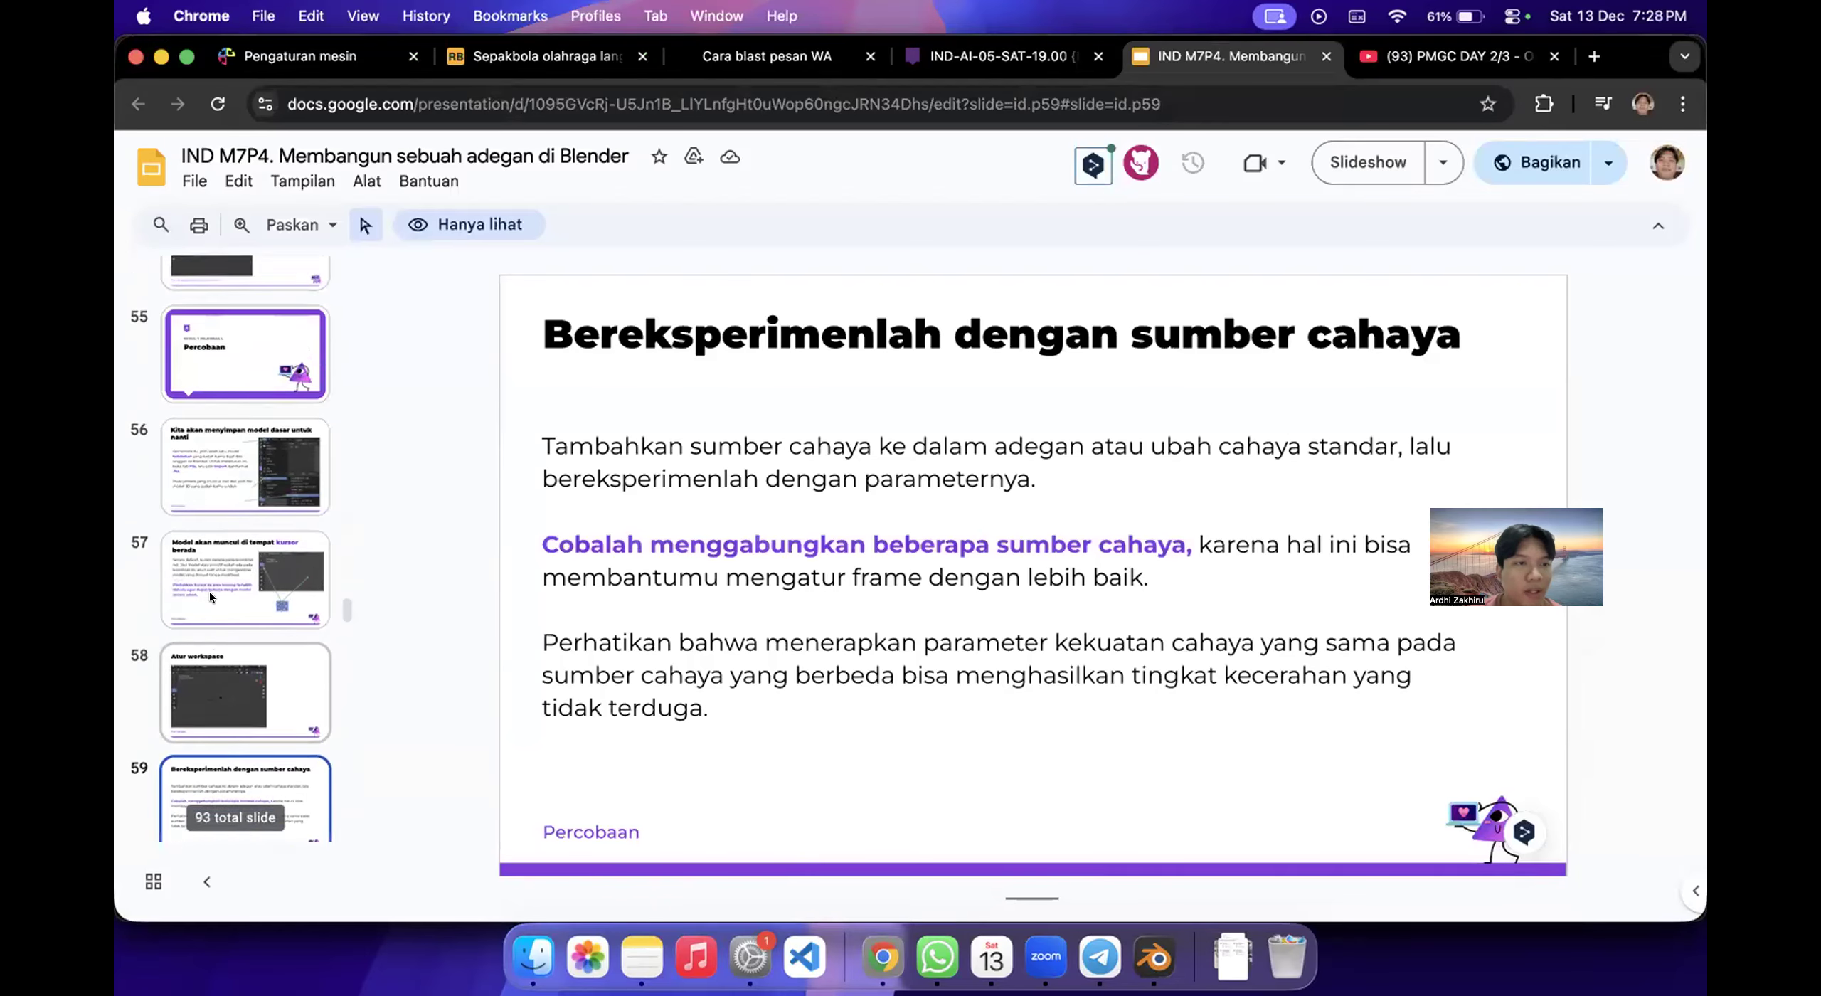
{"action": "scroll", "coordinate": [228, 452], "scroll_direction": "up", "scroll_amount": 4}
{"action": "scroll", "coordinate": [230, 451], "scroll_direction": "down", "scroll_amount": 8}
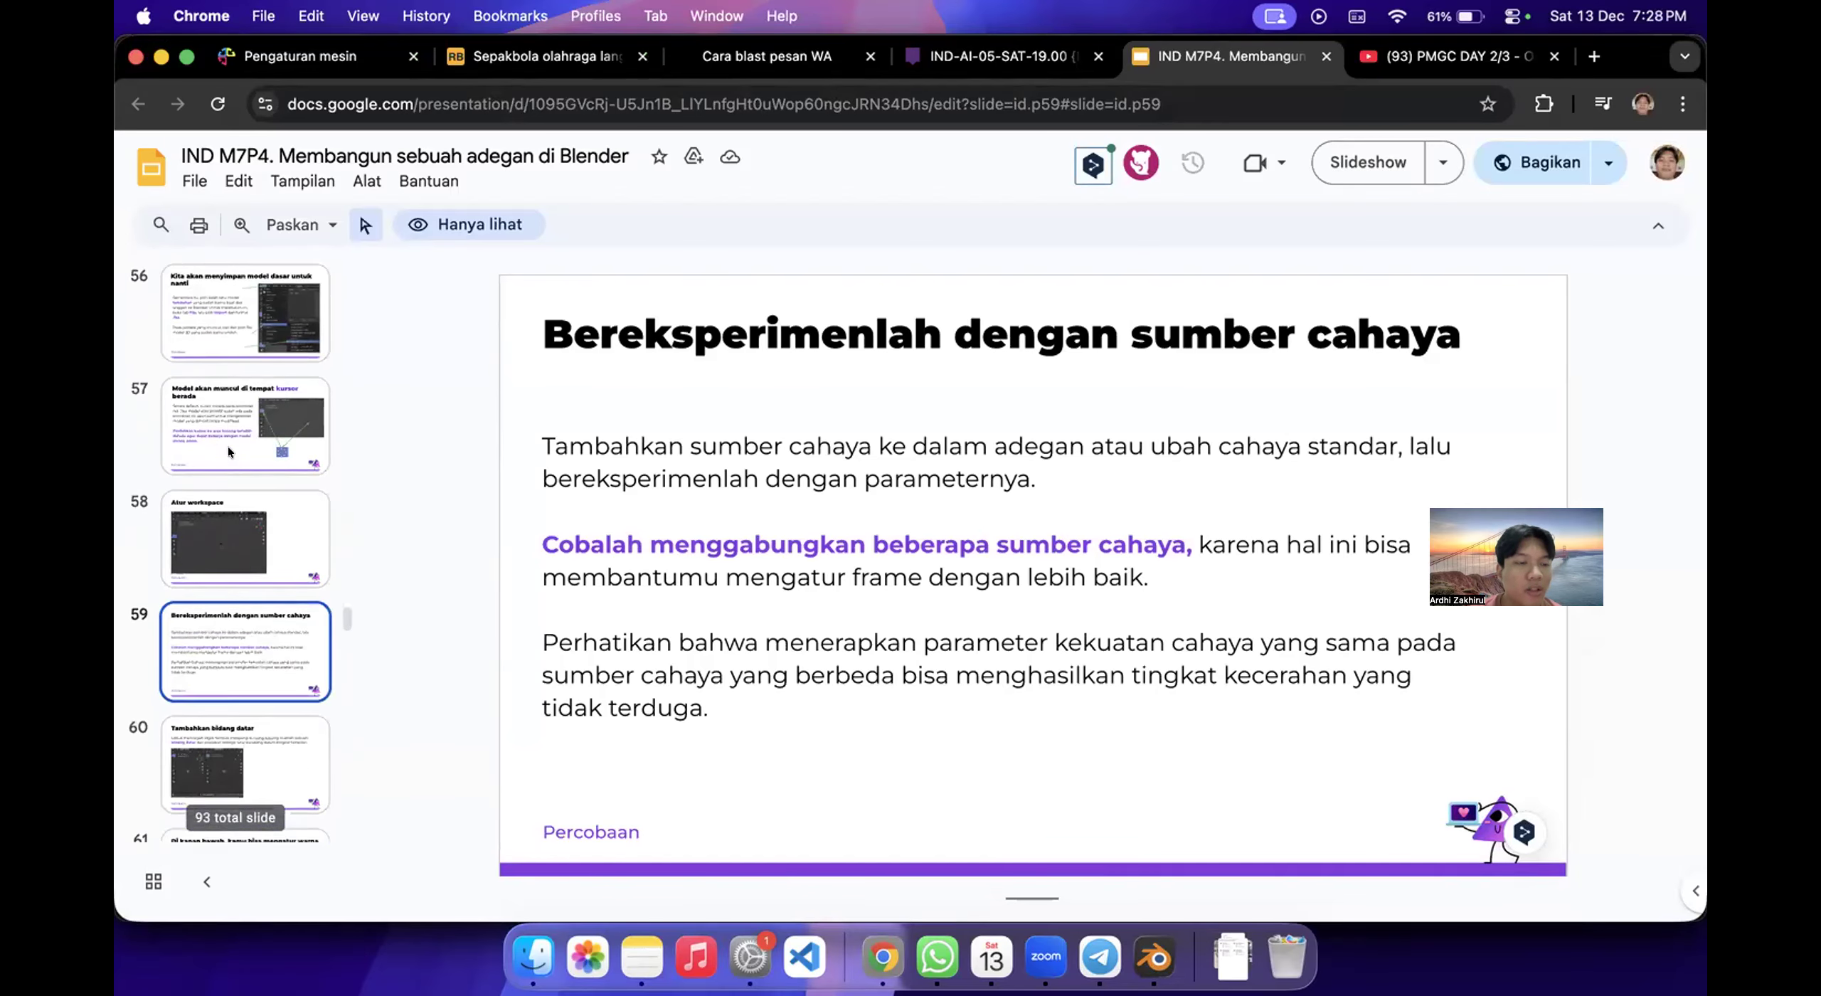
{"action": "left_click", "coordinate": [245, 335]}
{"action": "key", "text": "Up"}
{"action": "key", "text": "Up"}
{"action": "key", "text": "Up"}
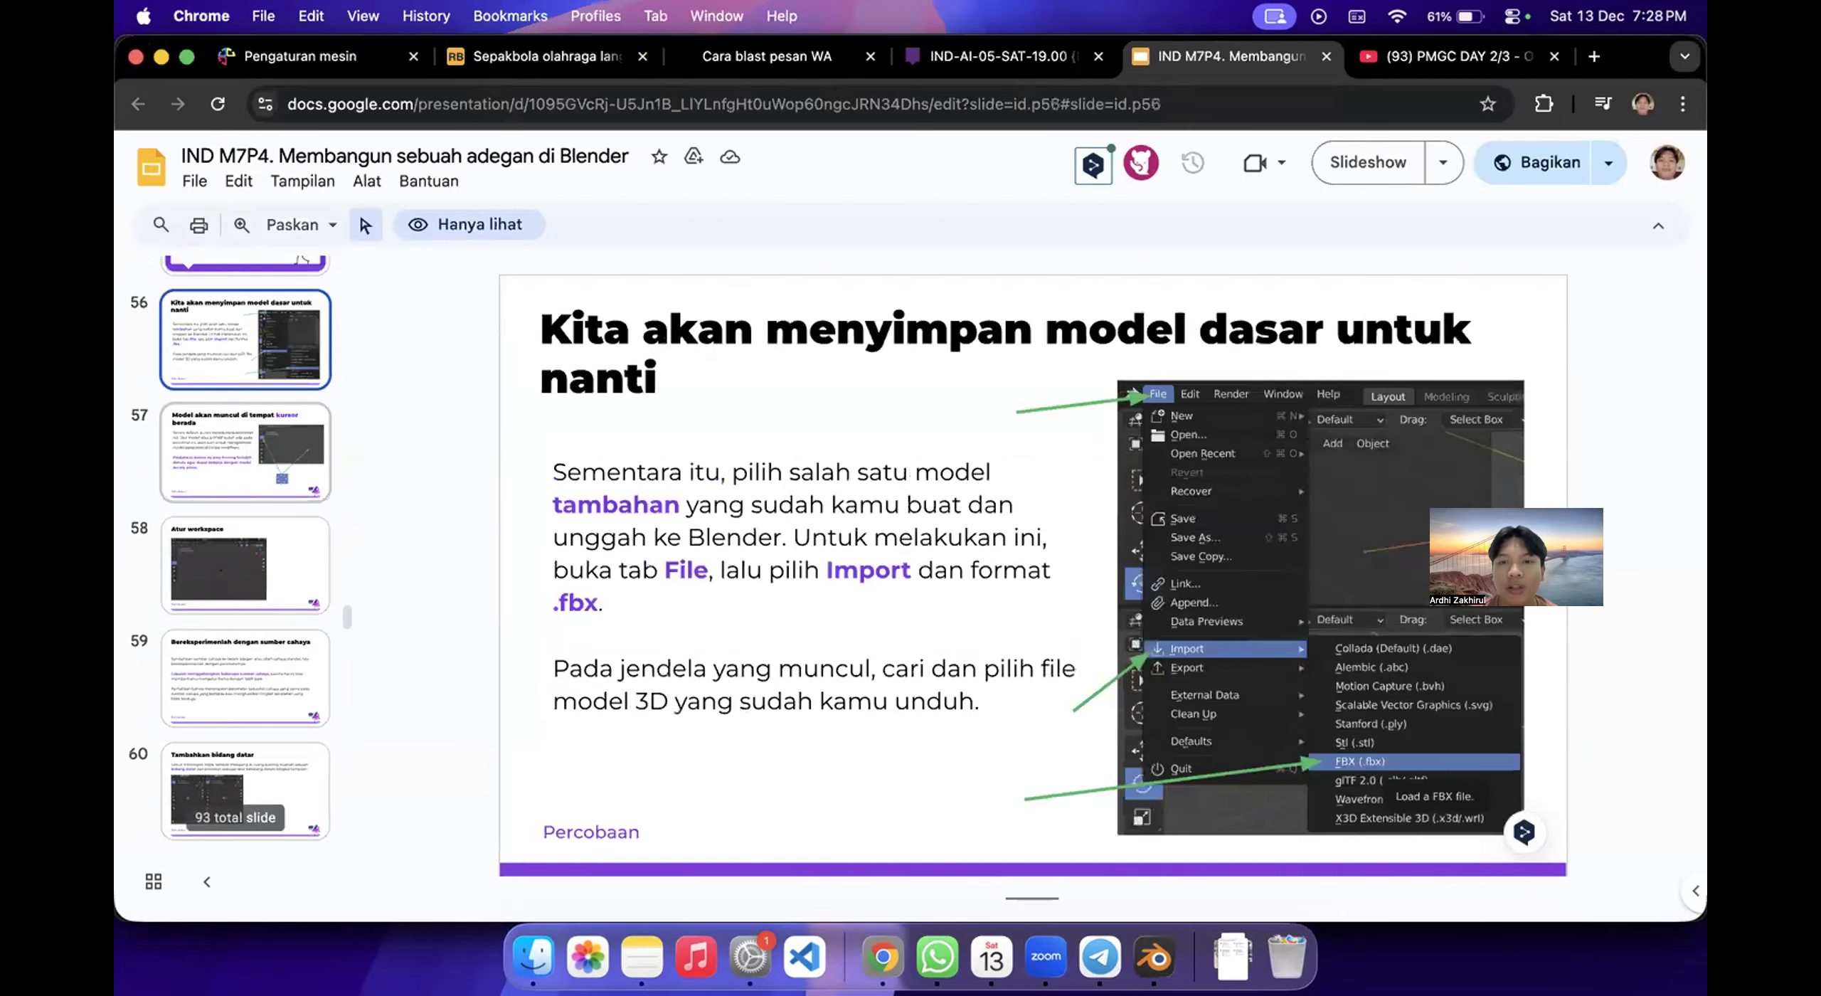
Skim the lesson slides forward through the light experiment and result-saving instructions to slide 67, Istirahat yang seru.
{"action": "key", "text": "Down"}
{"action": "key", "text": "Down"}
{"action": "key", "text": "Down"}
{"action": "key", "text": "Down"}
{"action": "key", "text": "Down"}
{"action": "key", "text": "Down"}
{"action": "key", "text": "Down"}
{"action": "key", "text": "Down"}
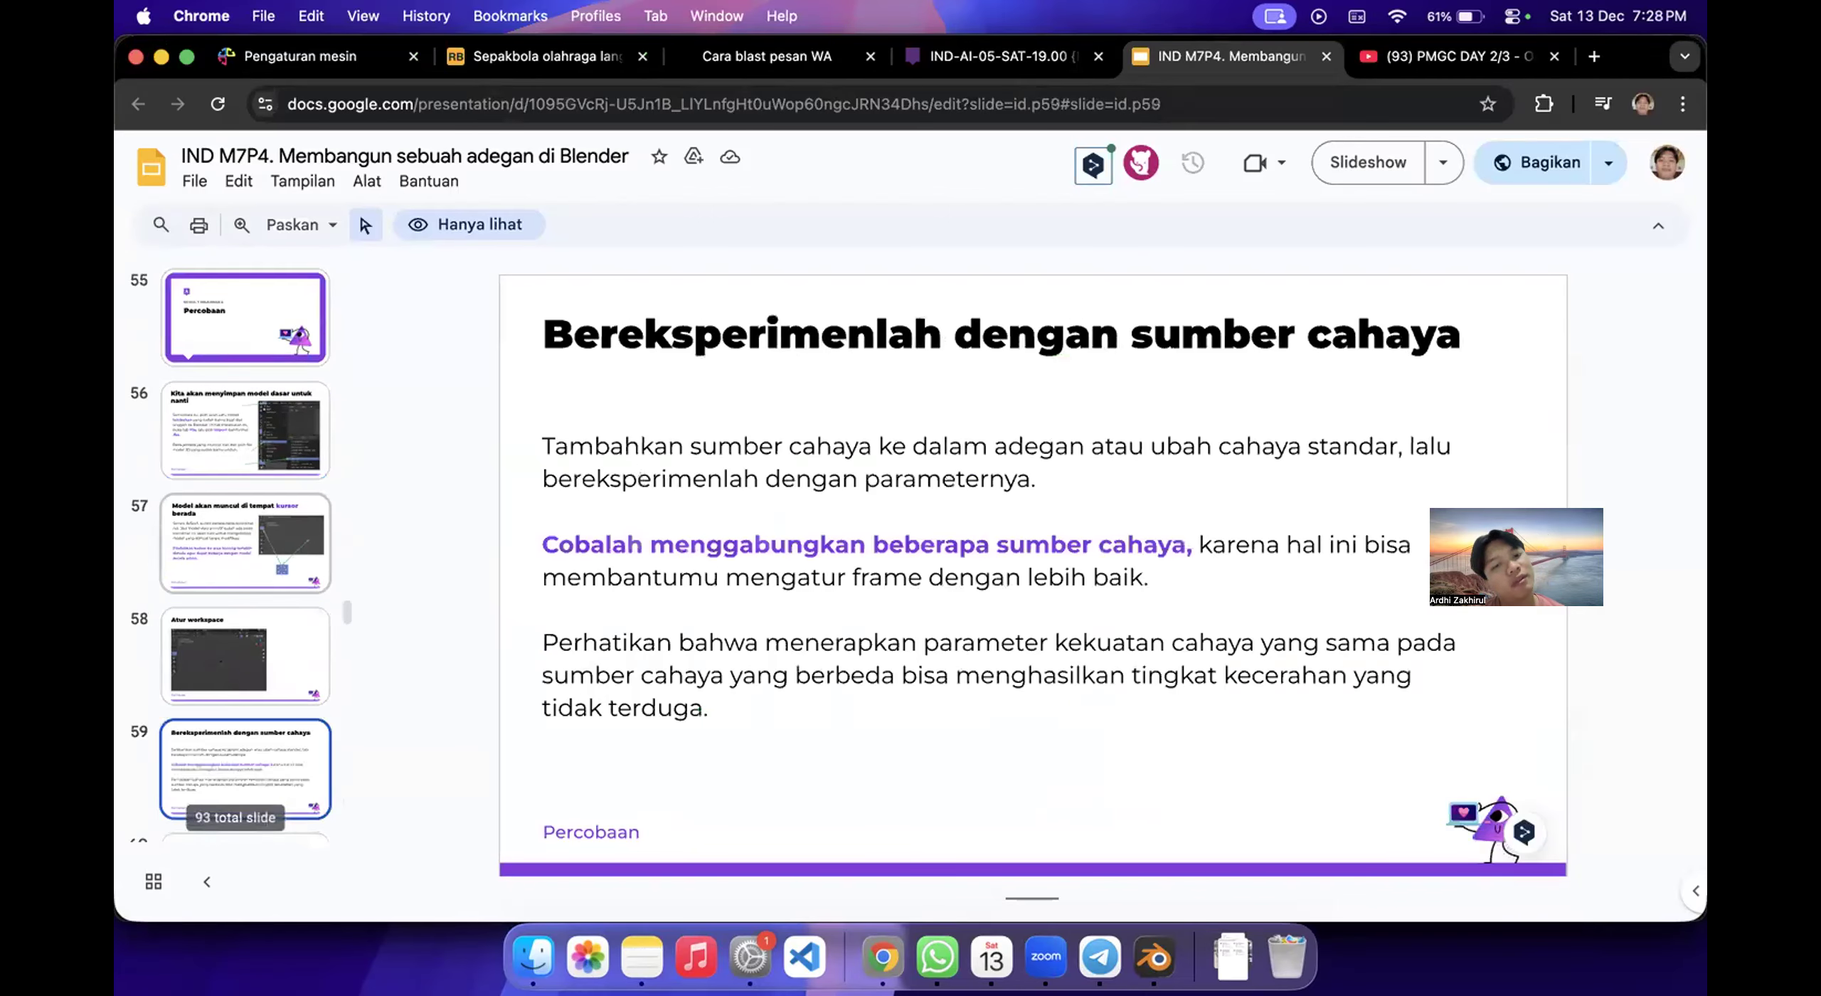
{"action": "key", "text": "Down"}
{"action": "key", "text": "Down"}
{"action": "key", "text": "Down"}
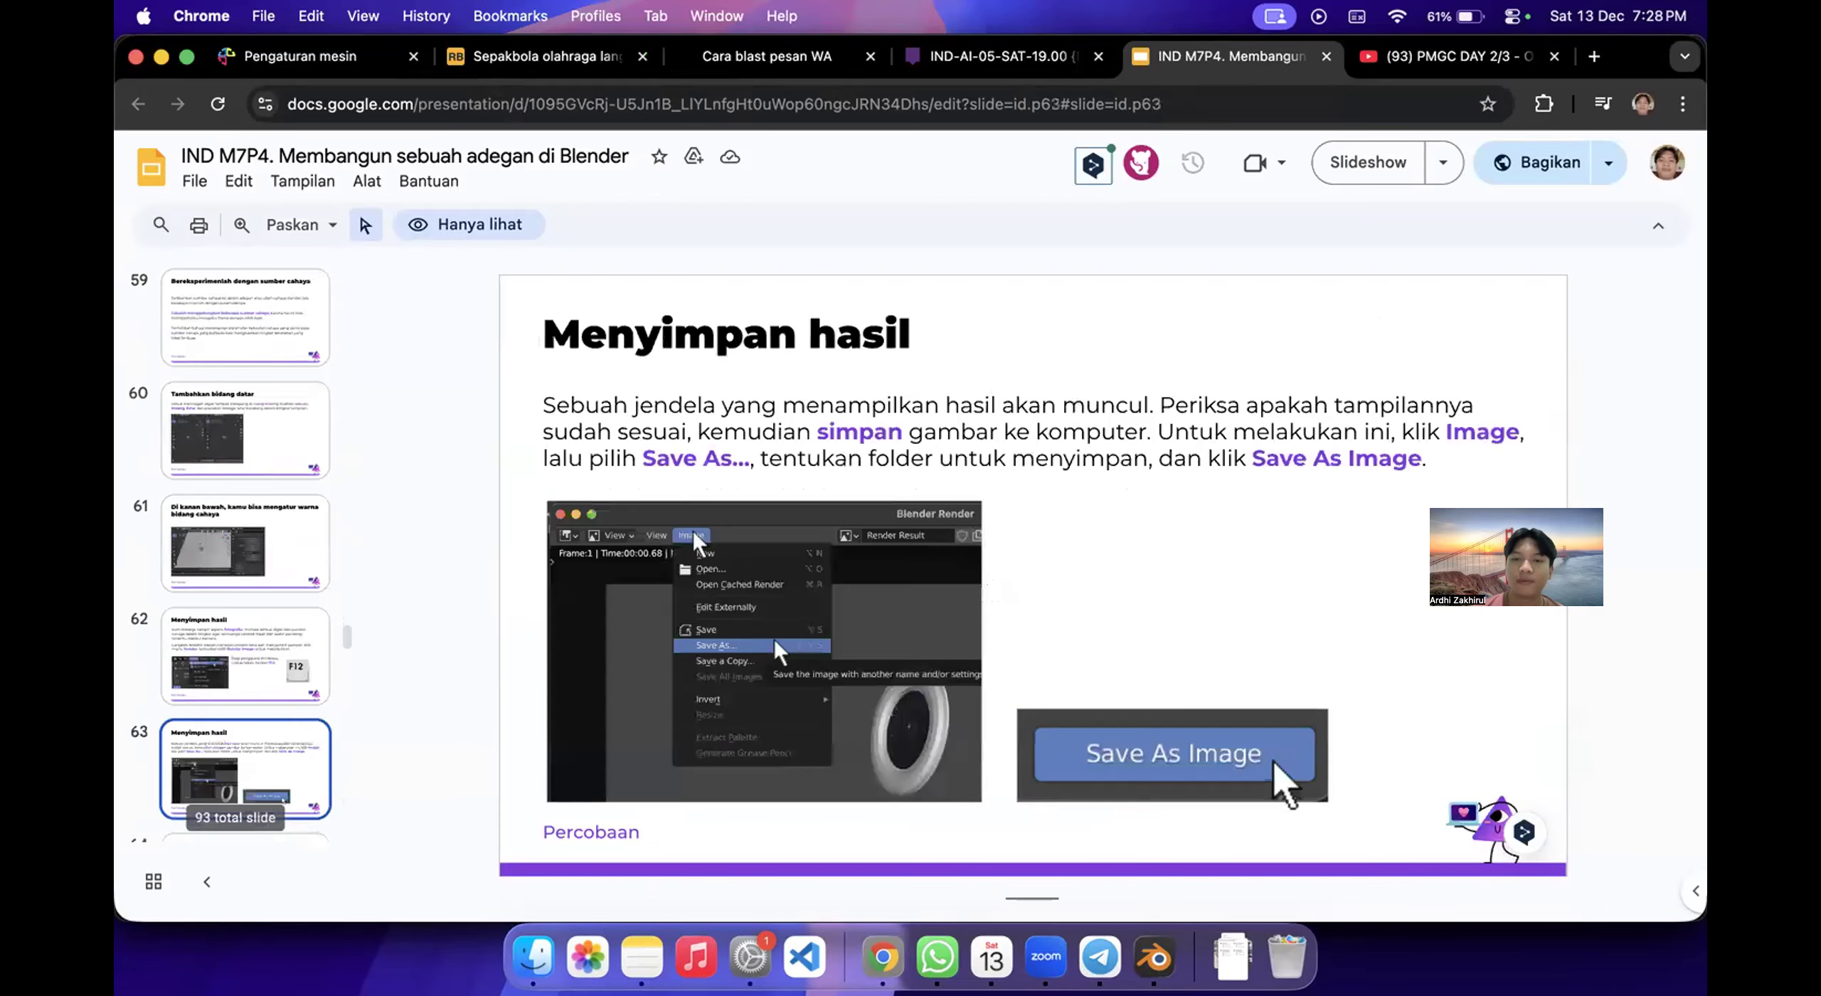
{"action": "key", "text": "Down"}
{"action": "key", "text": "Down"}
{"action": "key", "text": "Down"}
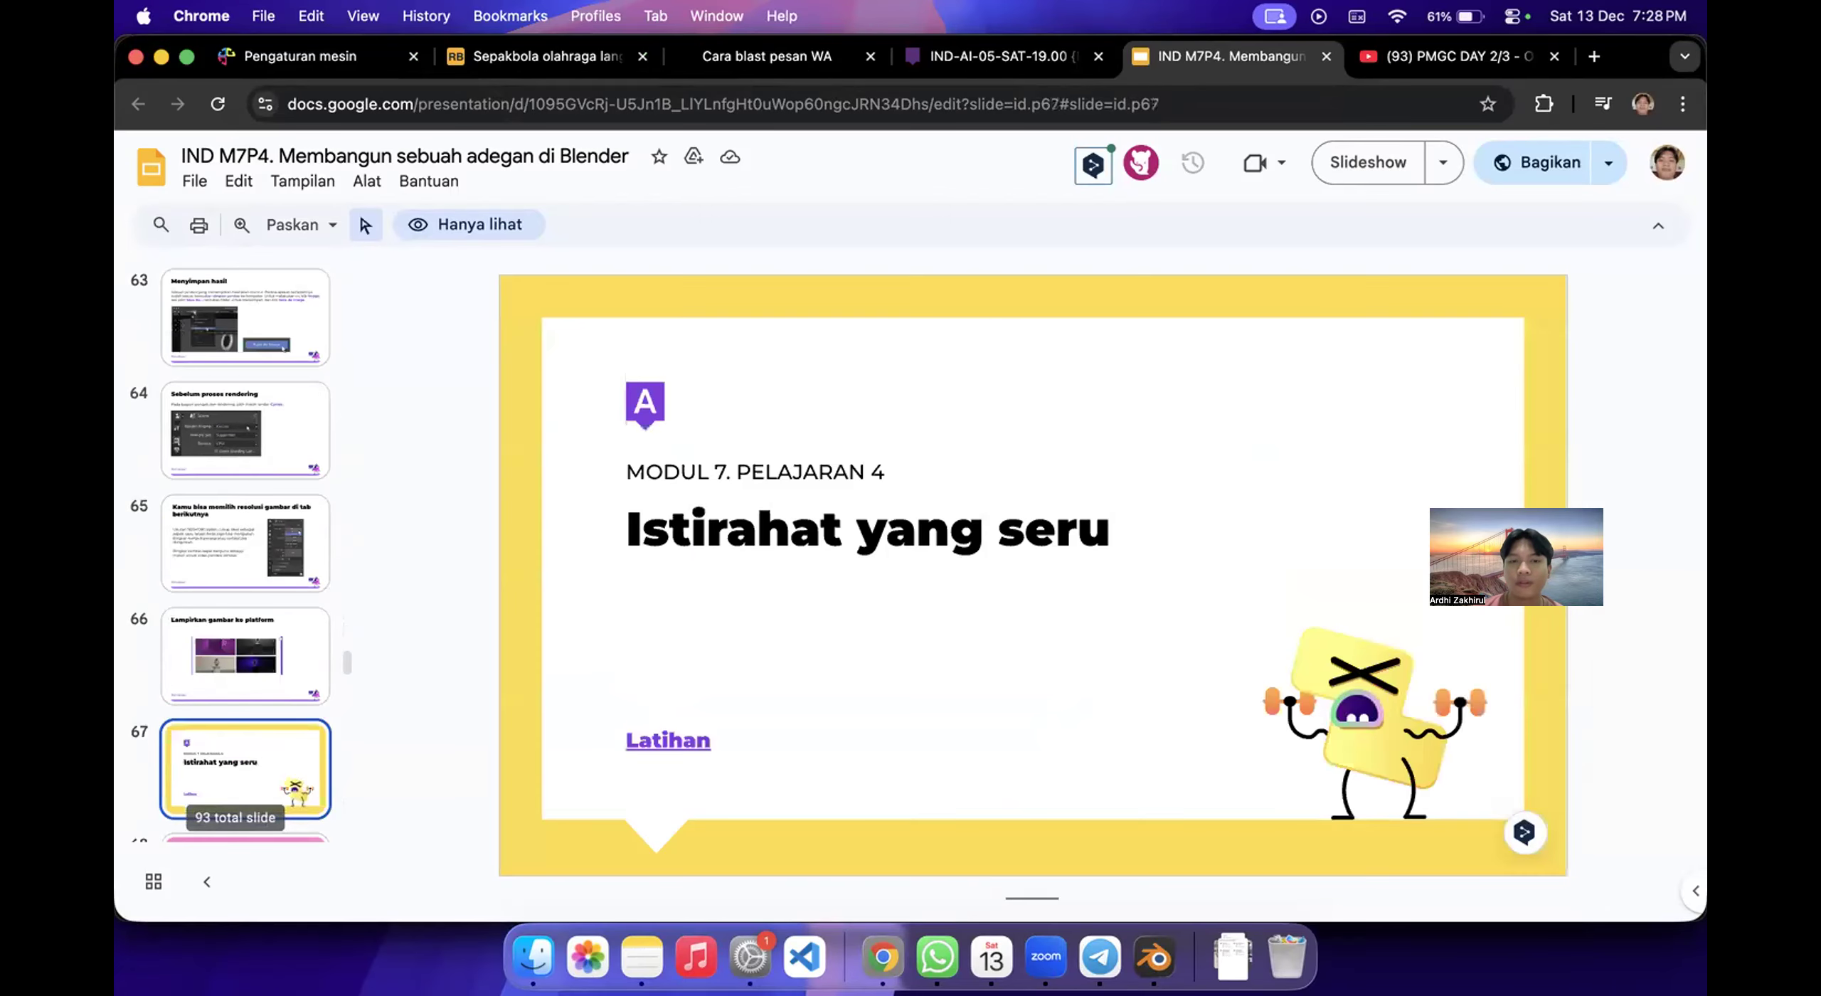
{"action": "key", "text": "Up"}
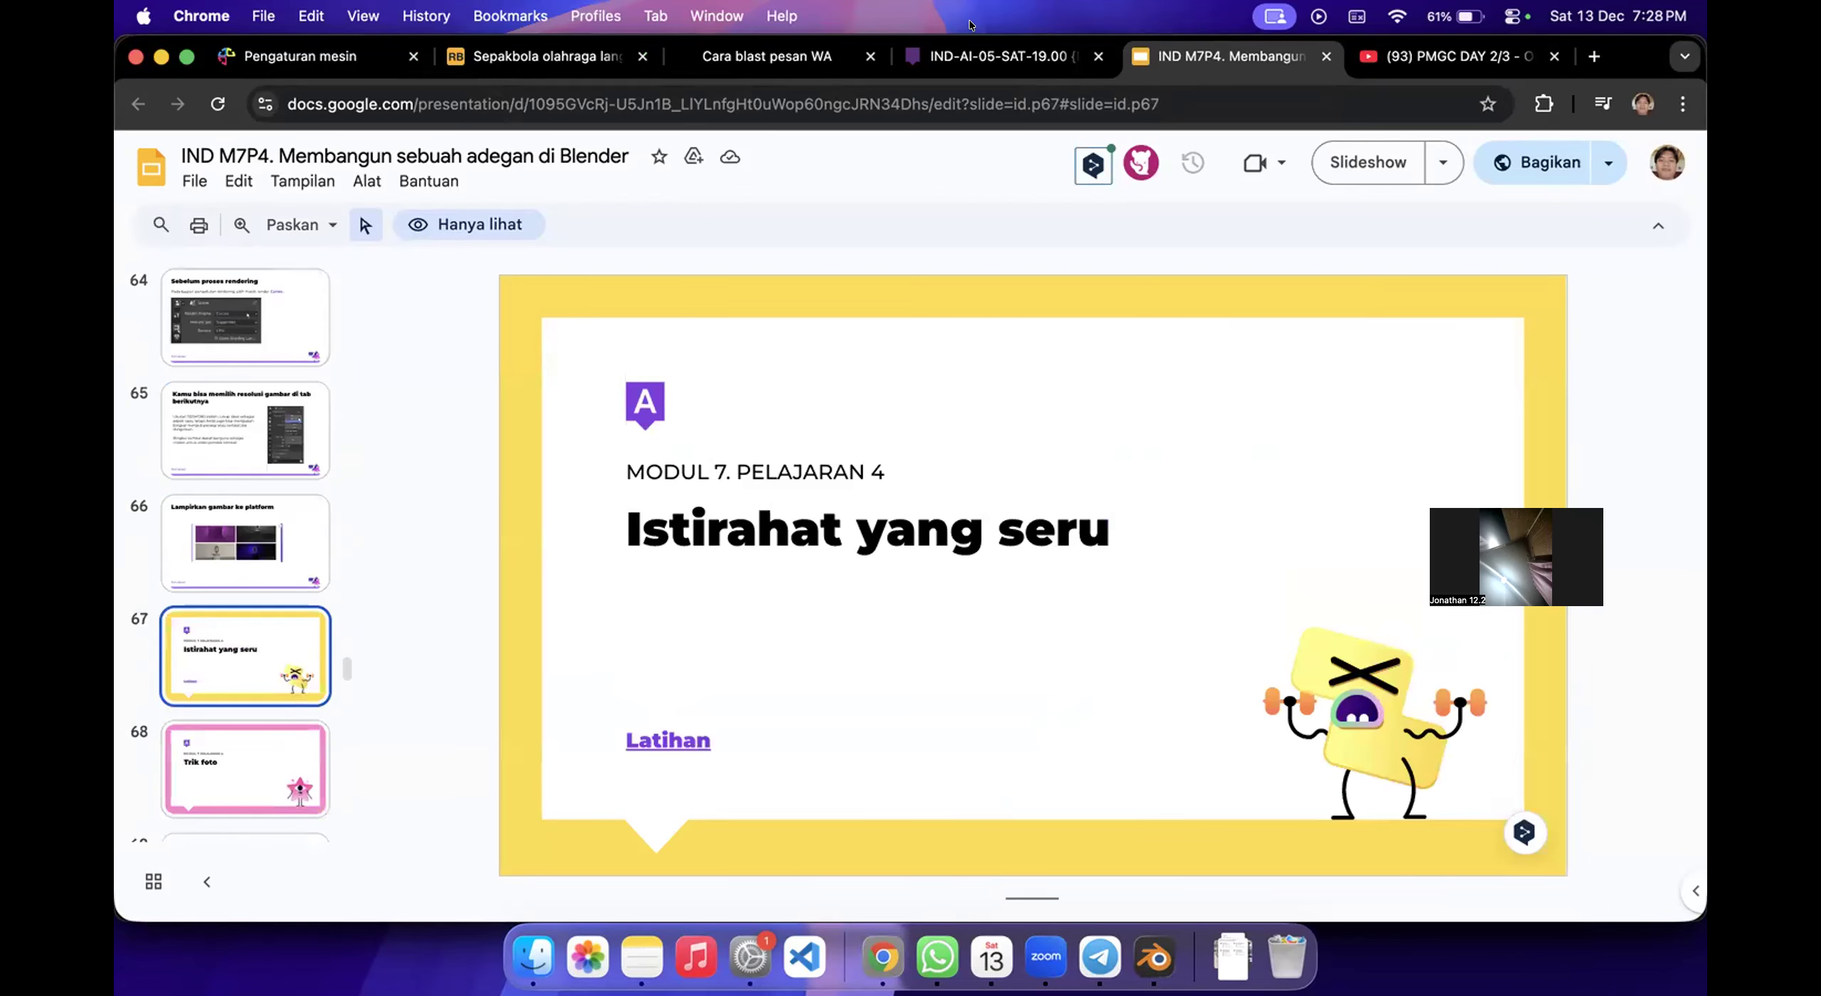
From the IND-AI-05-SAT-19.00 group's lesson schedule, open lesson M7P4, Membangun sebuah adegan di Blender, and find its task list.
{"action": "left_click", "coordinate": [987, 50]}
{"action": "left_click", "coordinate": [480, 591]}
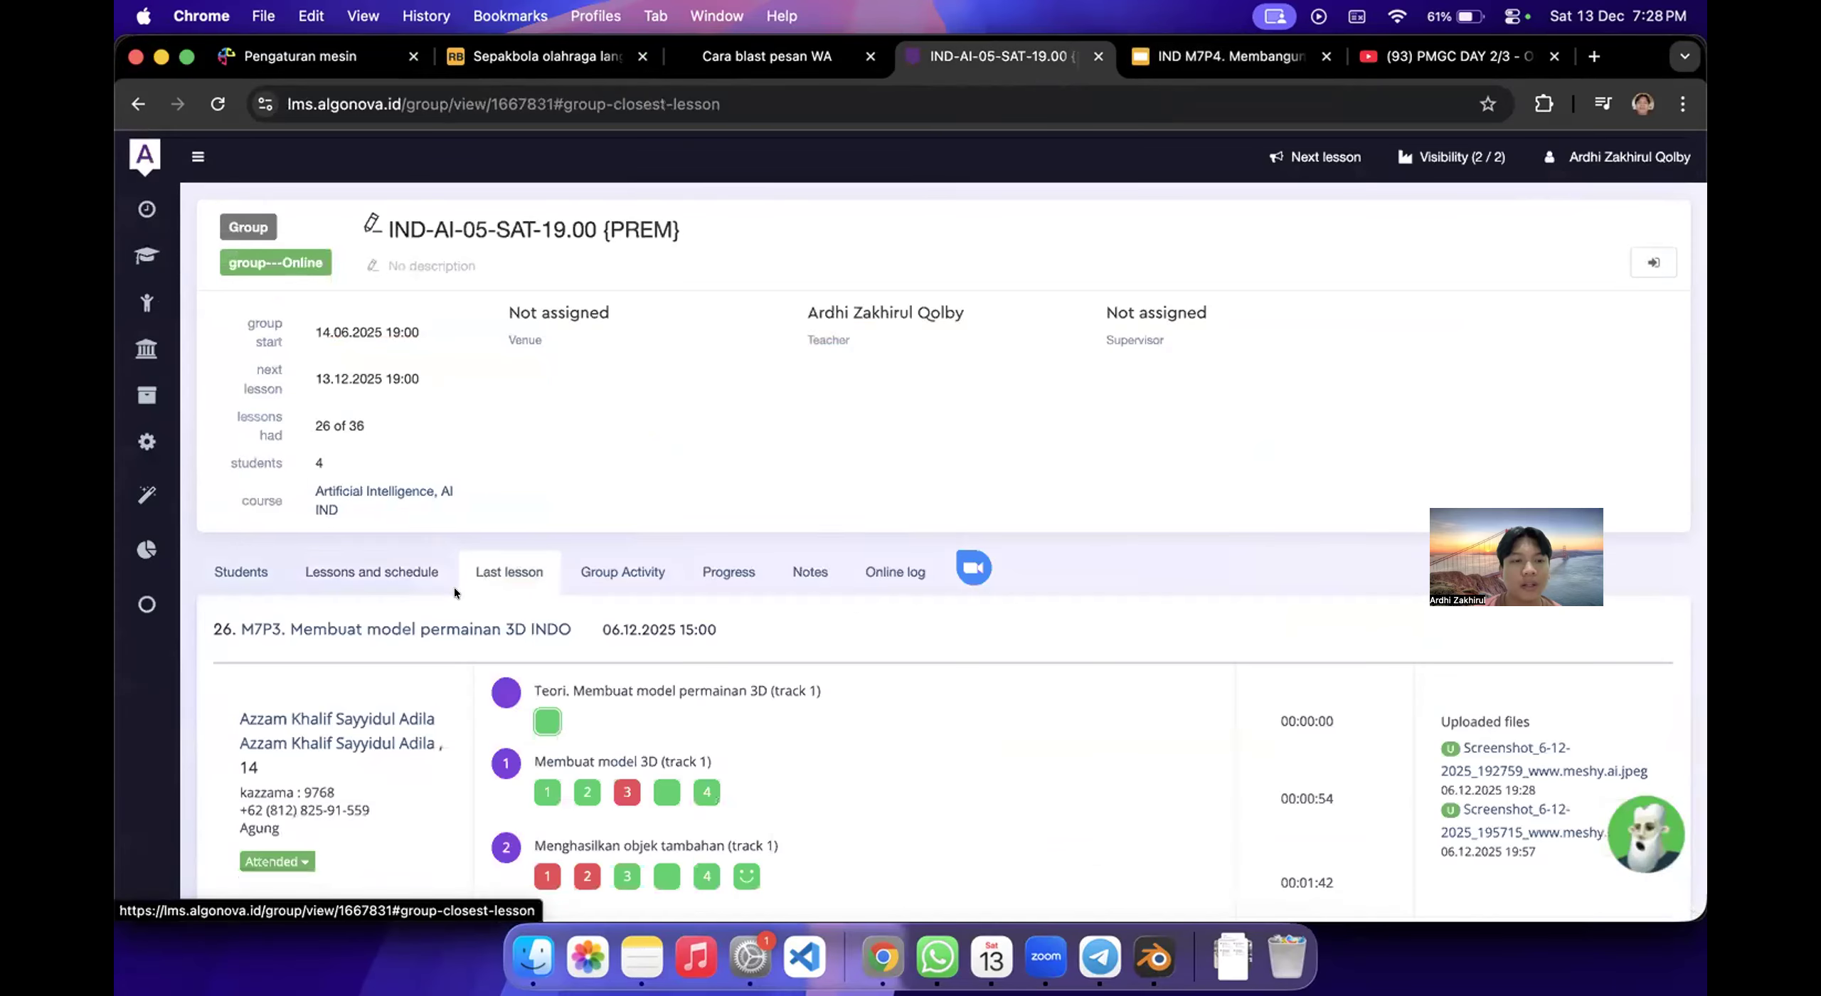
{"action": "left_click", "coordinate": [401, 572]}
{"action": "scroll", "coordinate": [462, 578], "scroll_direction": "down", "scroll_amount": 12}
{"action": "scroll", "coordinate": [463, 578], "scroll_direction": "down", "scroll_amount": 10}
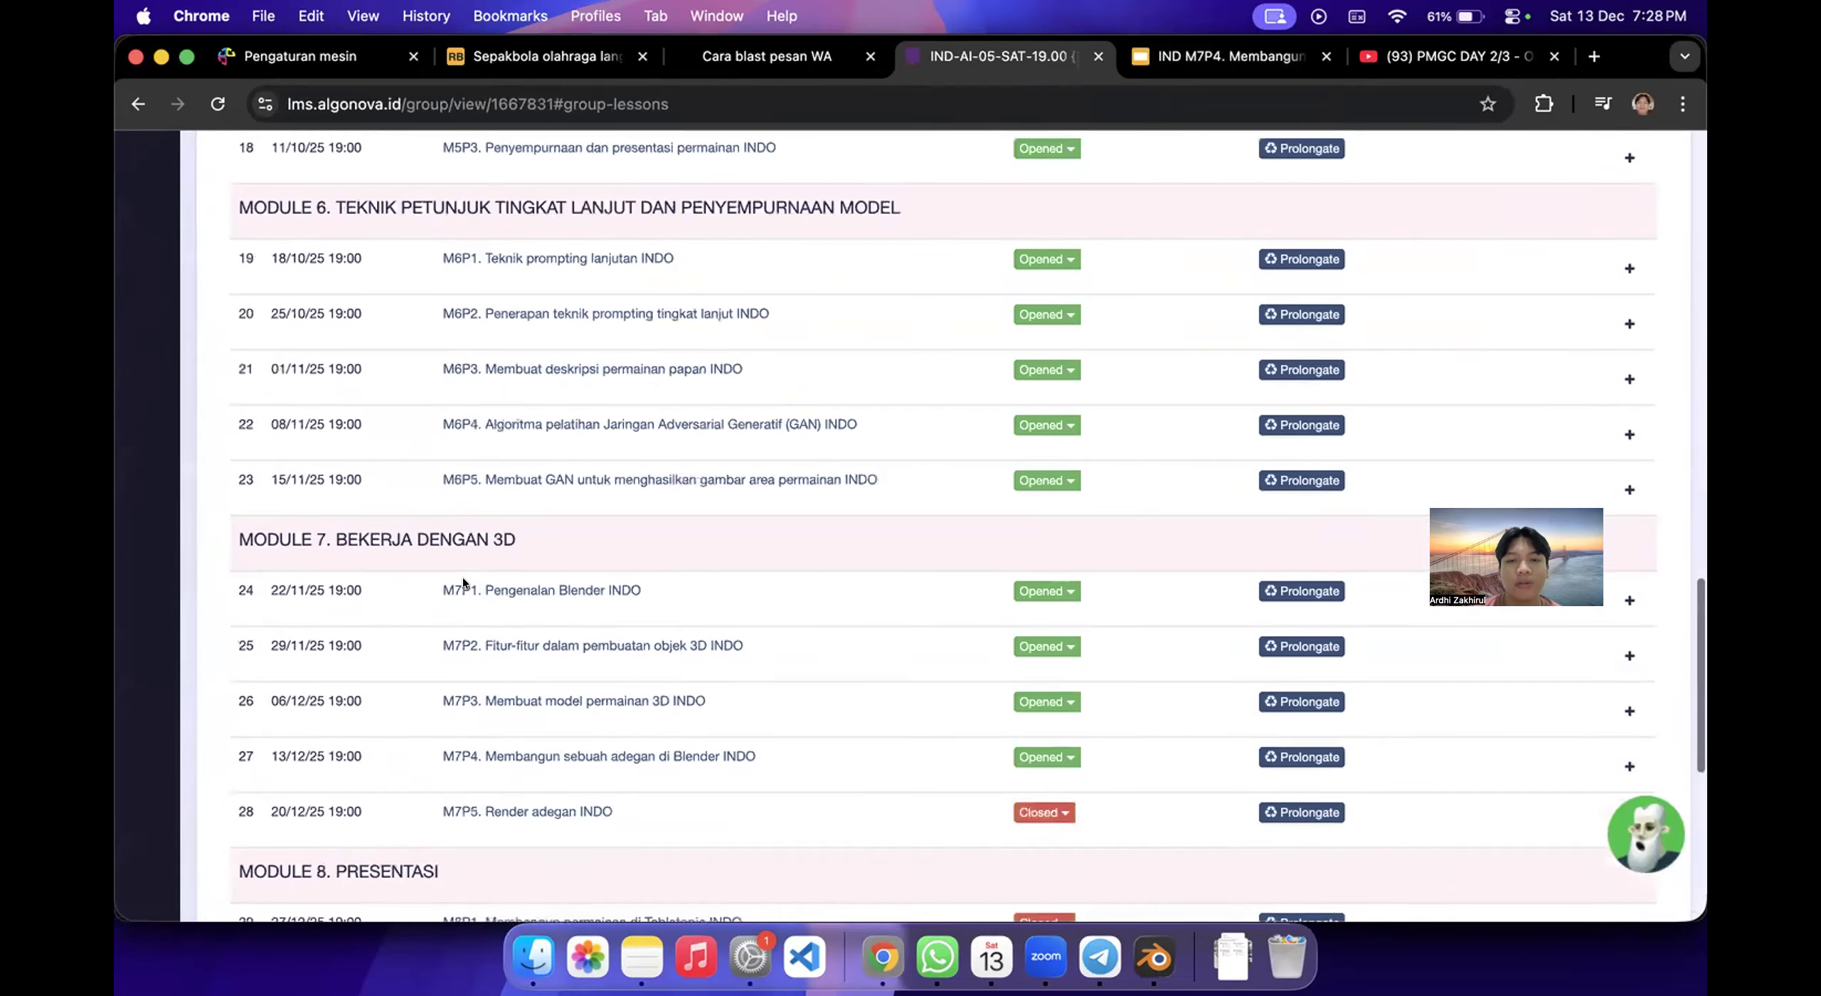
{"action": "left_click", "coordinate": [542, 487]}
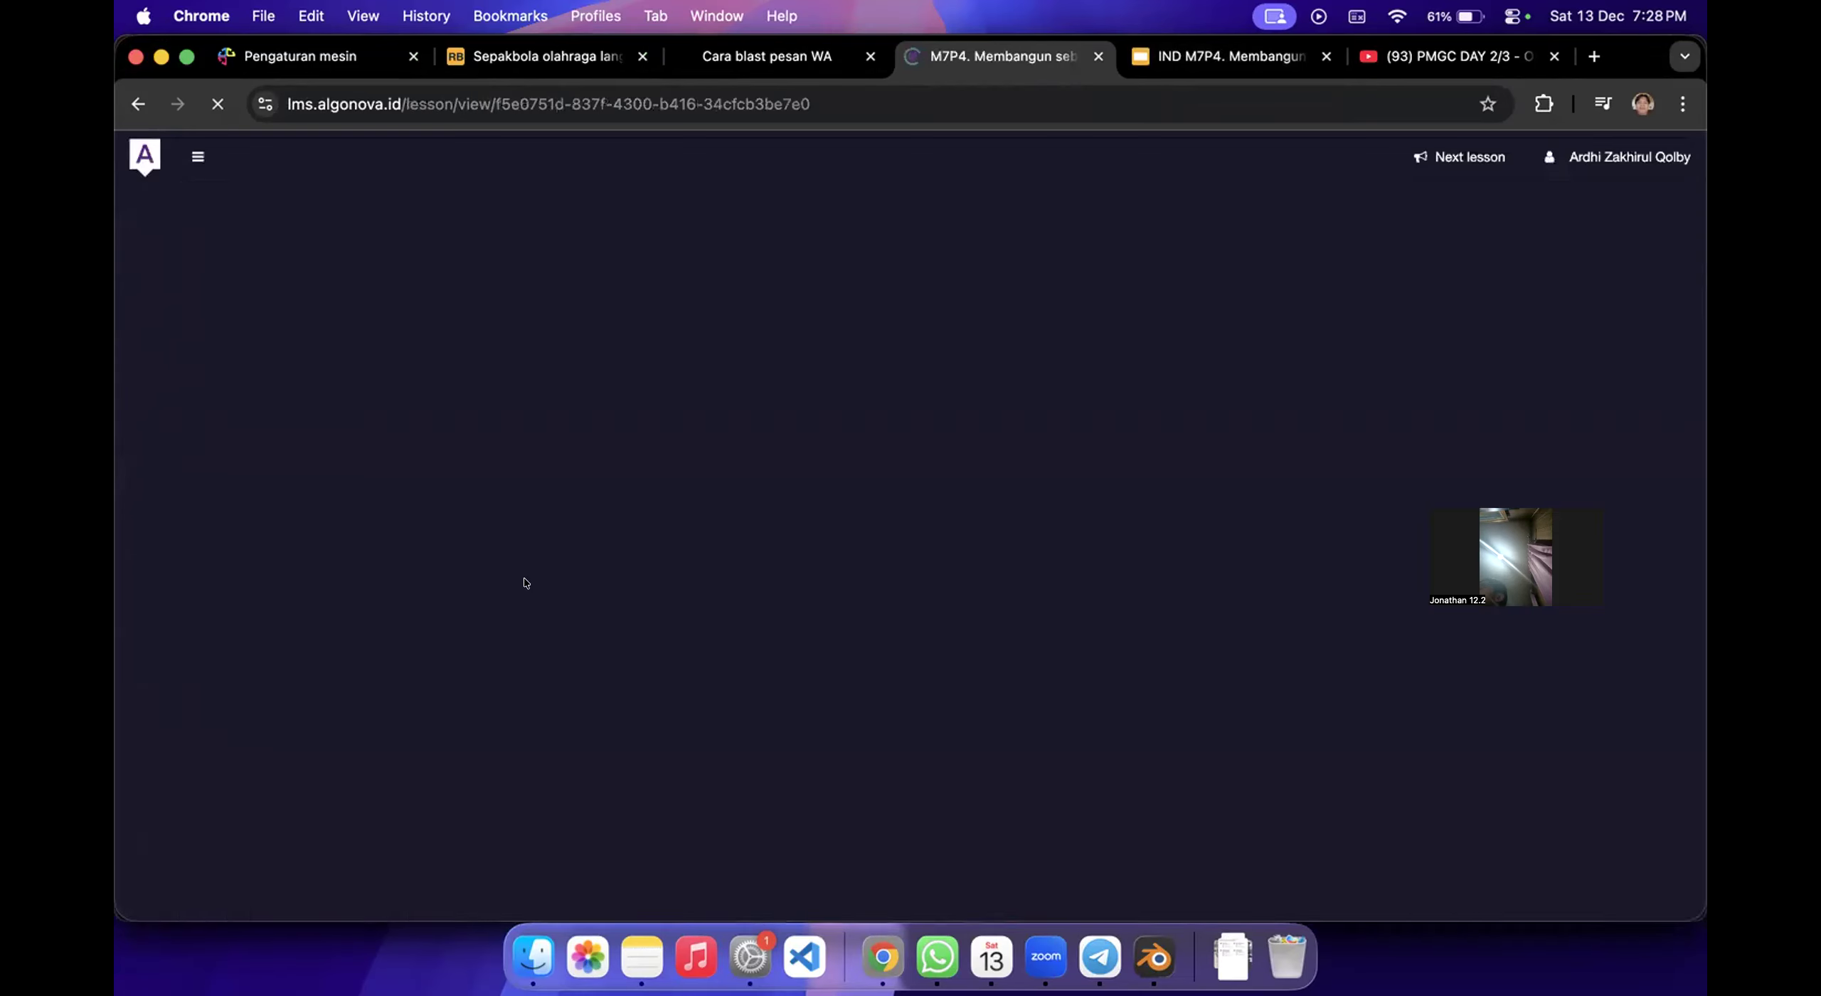
{"action": "scroll", "coordinate": [369, 501], "scroll_direction": "down", "scroll_amount": 4}
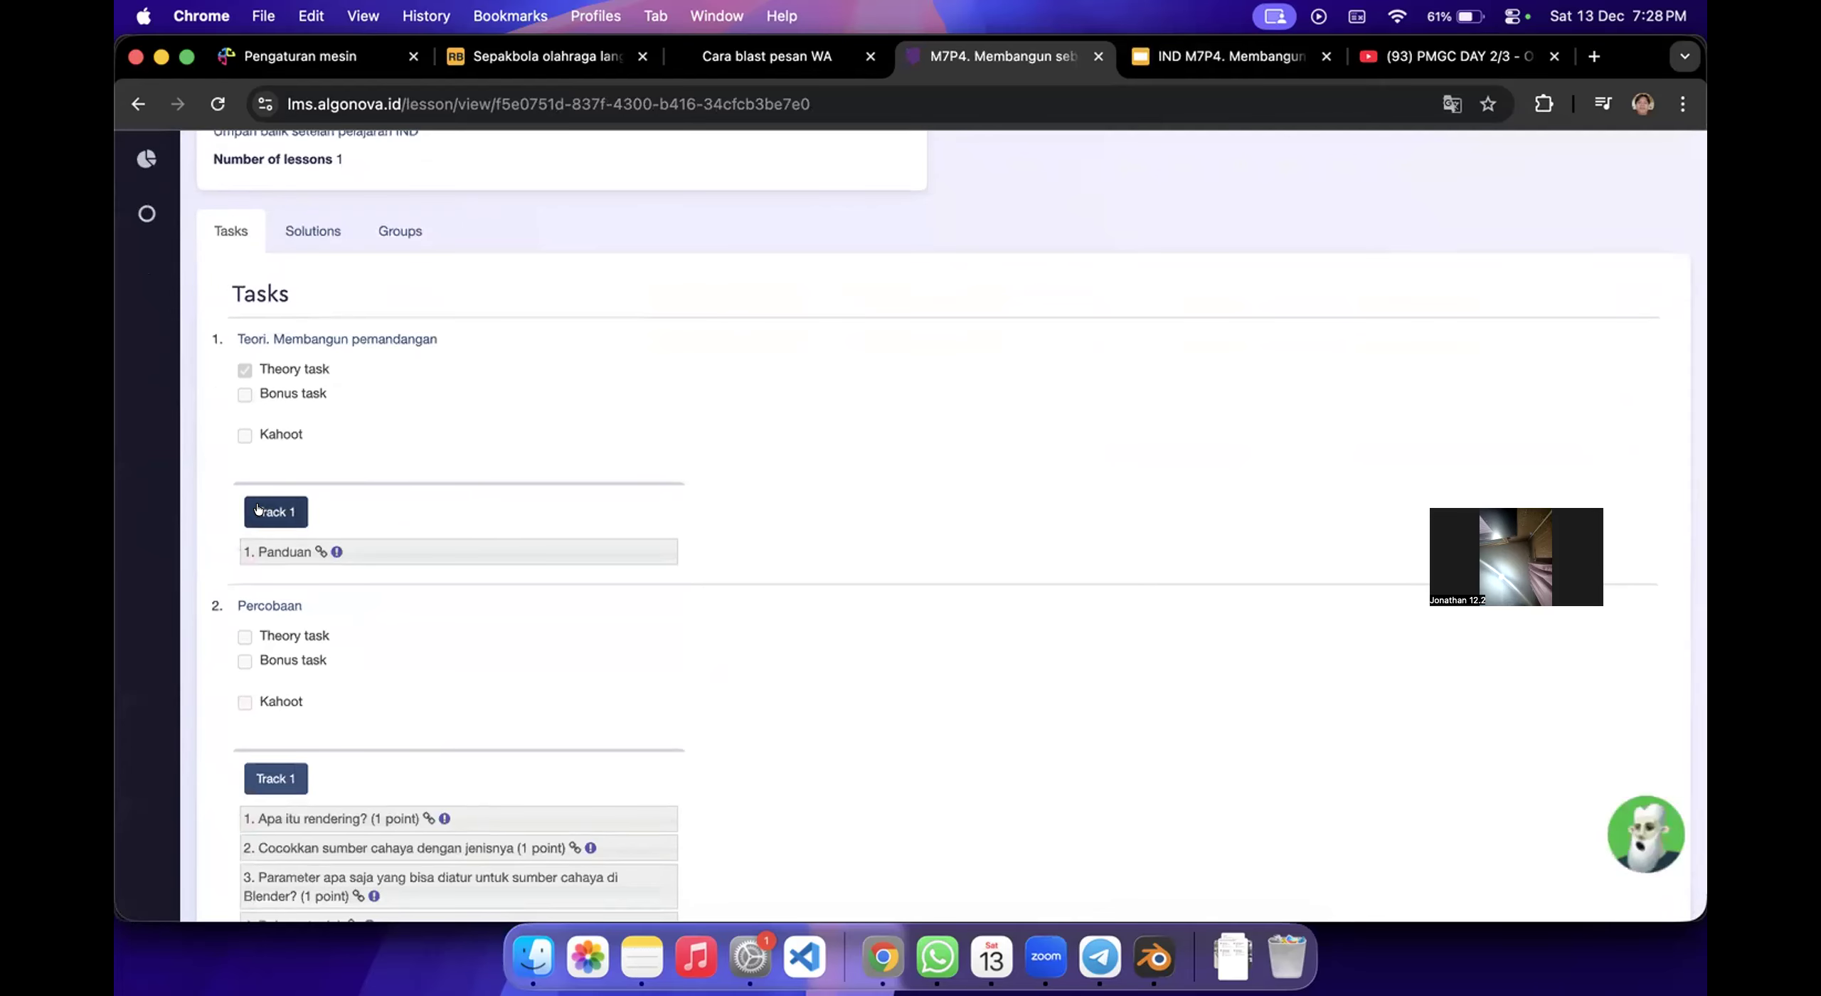
Open Track 1 of both the Teori. Membangun pemandangan and Percobaan tasks in new browser tabs.
{"action": "right_click", "coordinate": [269, 508]}
{"action": "left_click", "coordinate": [345, 522]}
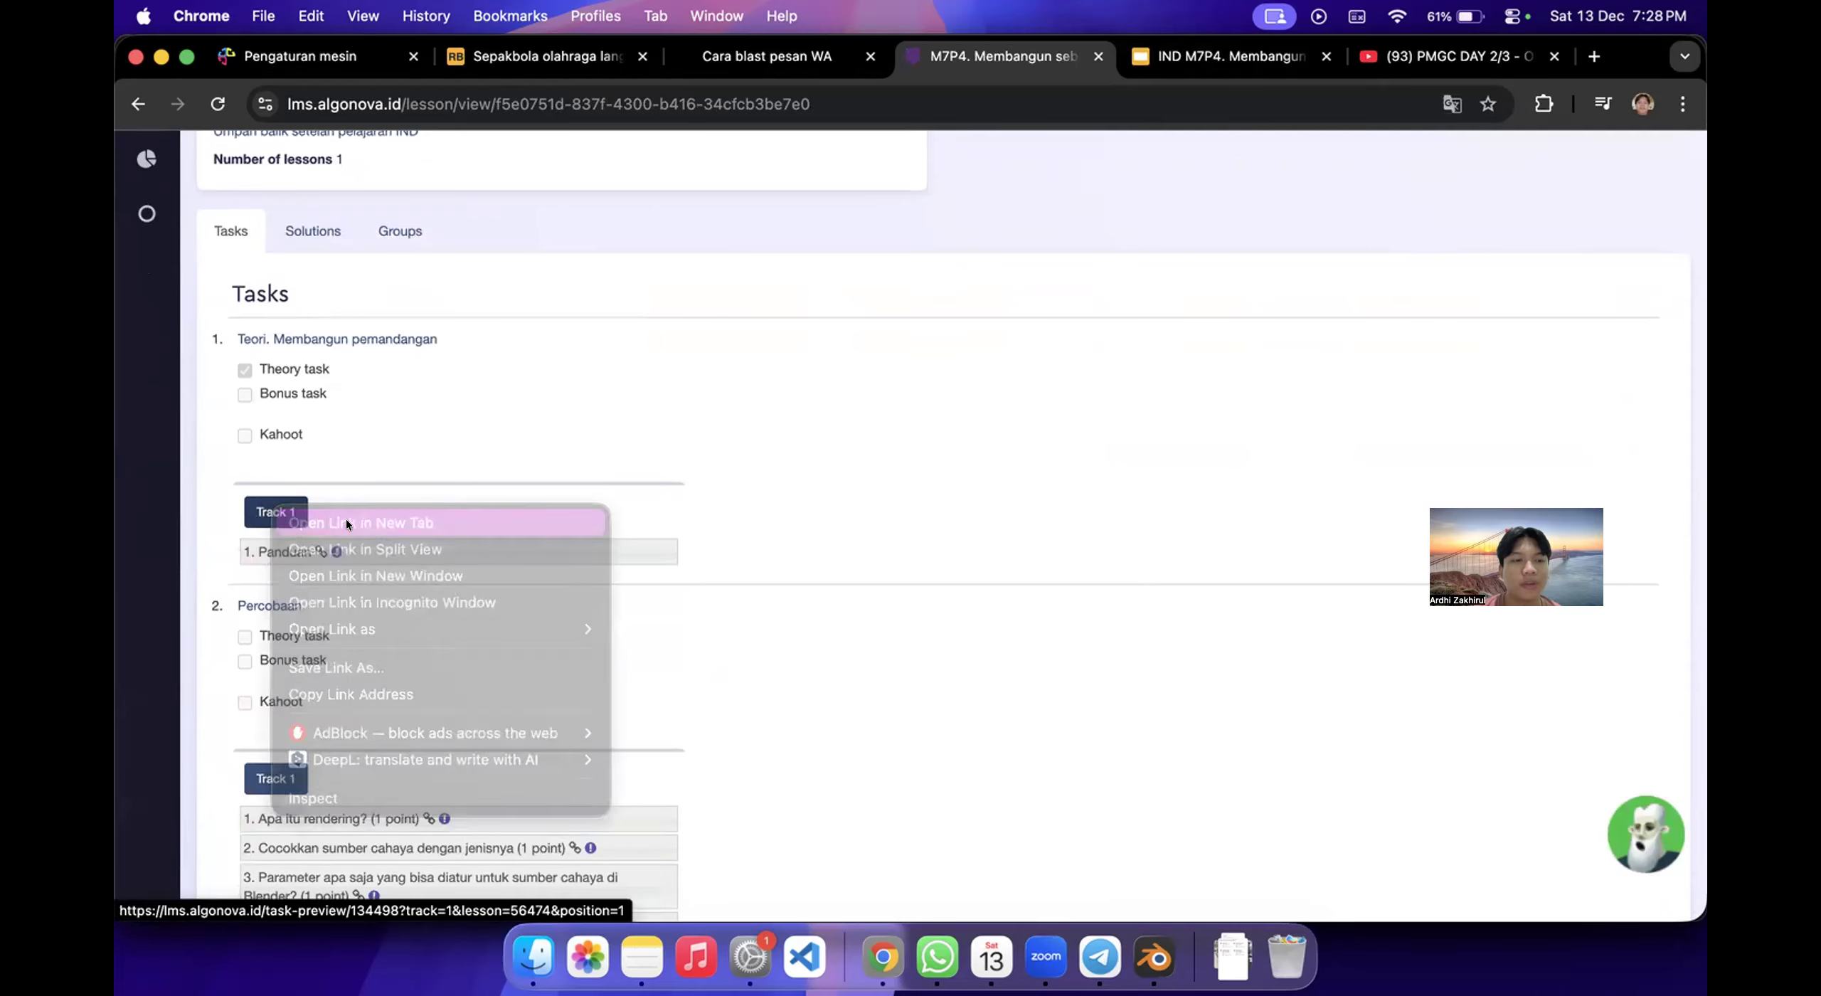
{"action": "scroll", "coordinate": [579, 594], "scroll_direction": "down", "scroll_amount": 3}
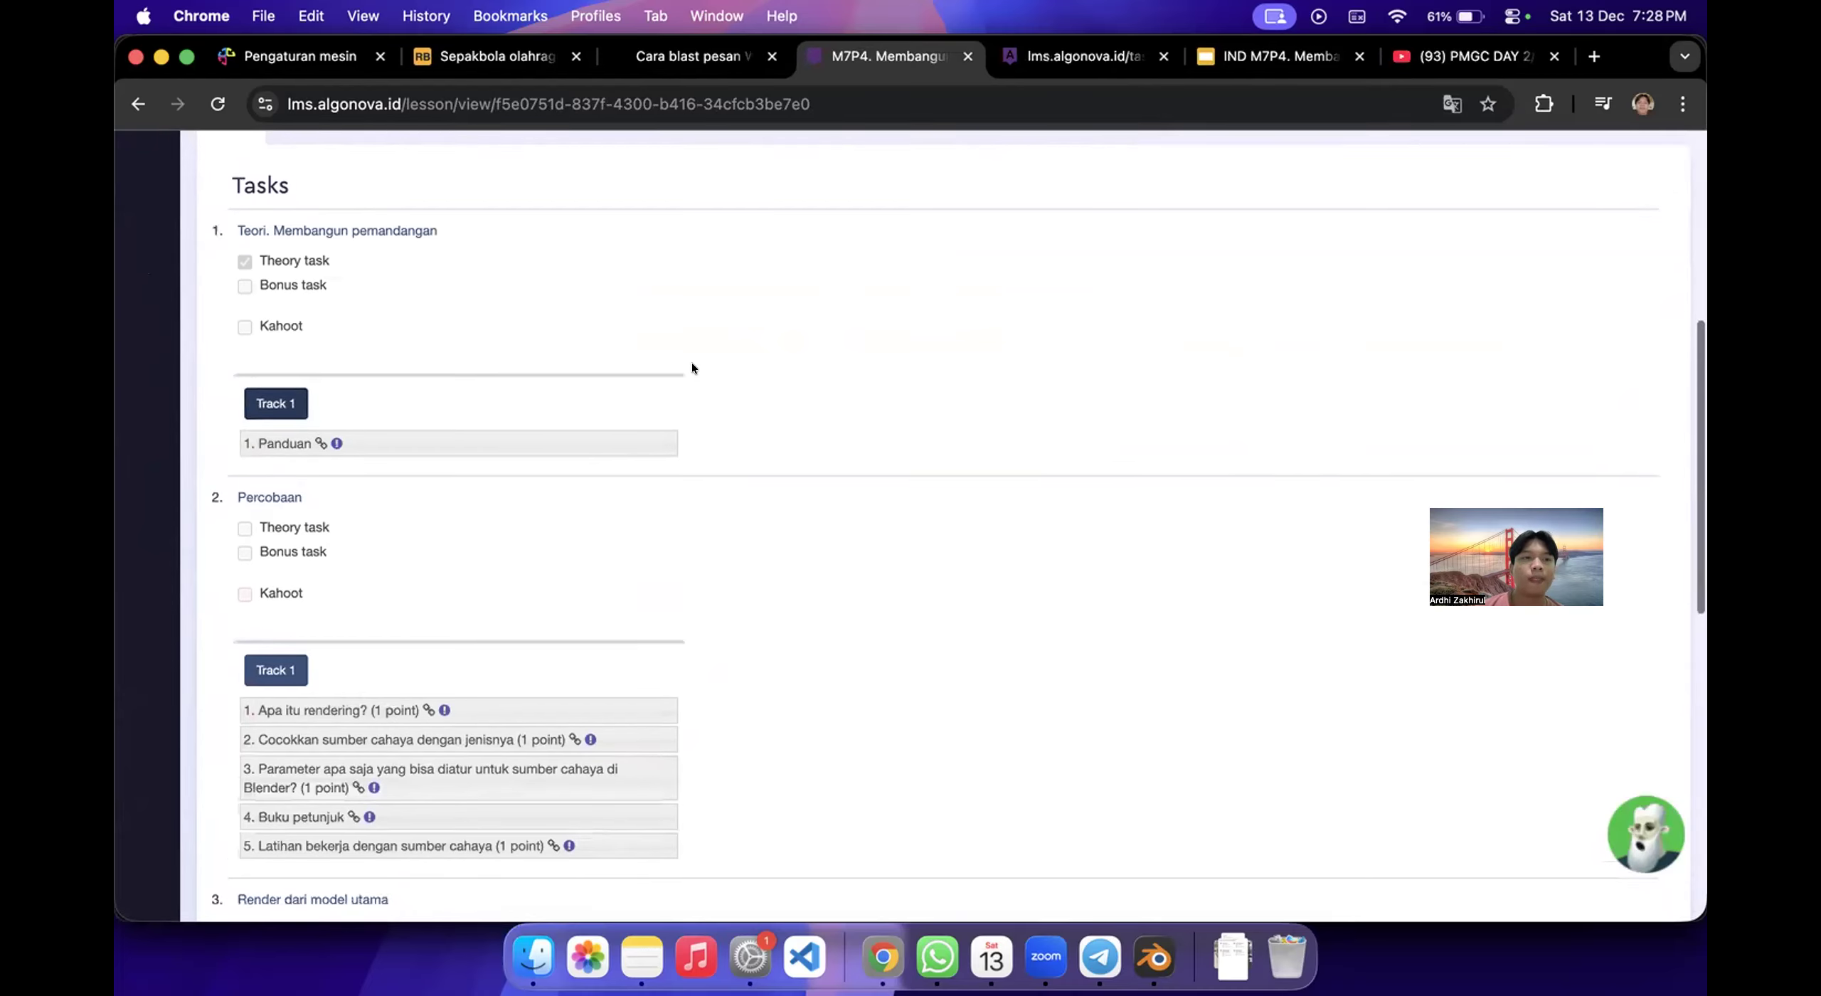
{"action": "right_click", "coordinate": [279, 649]}
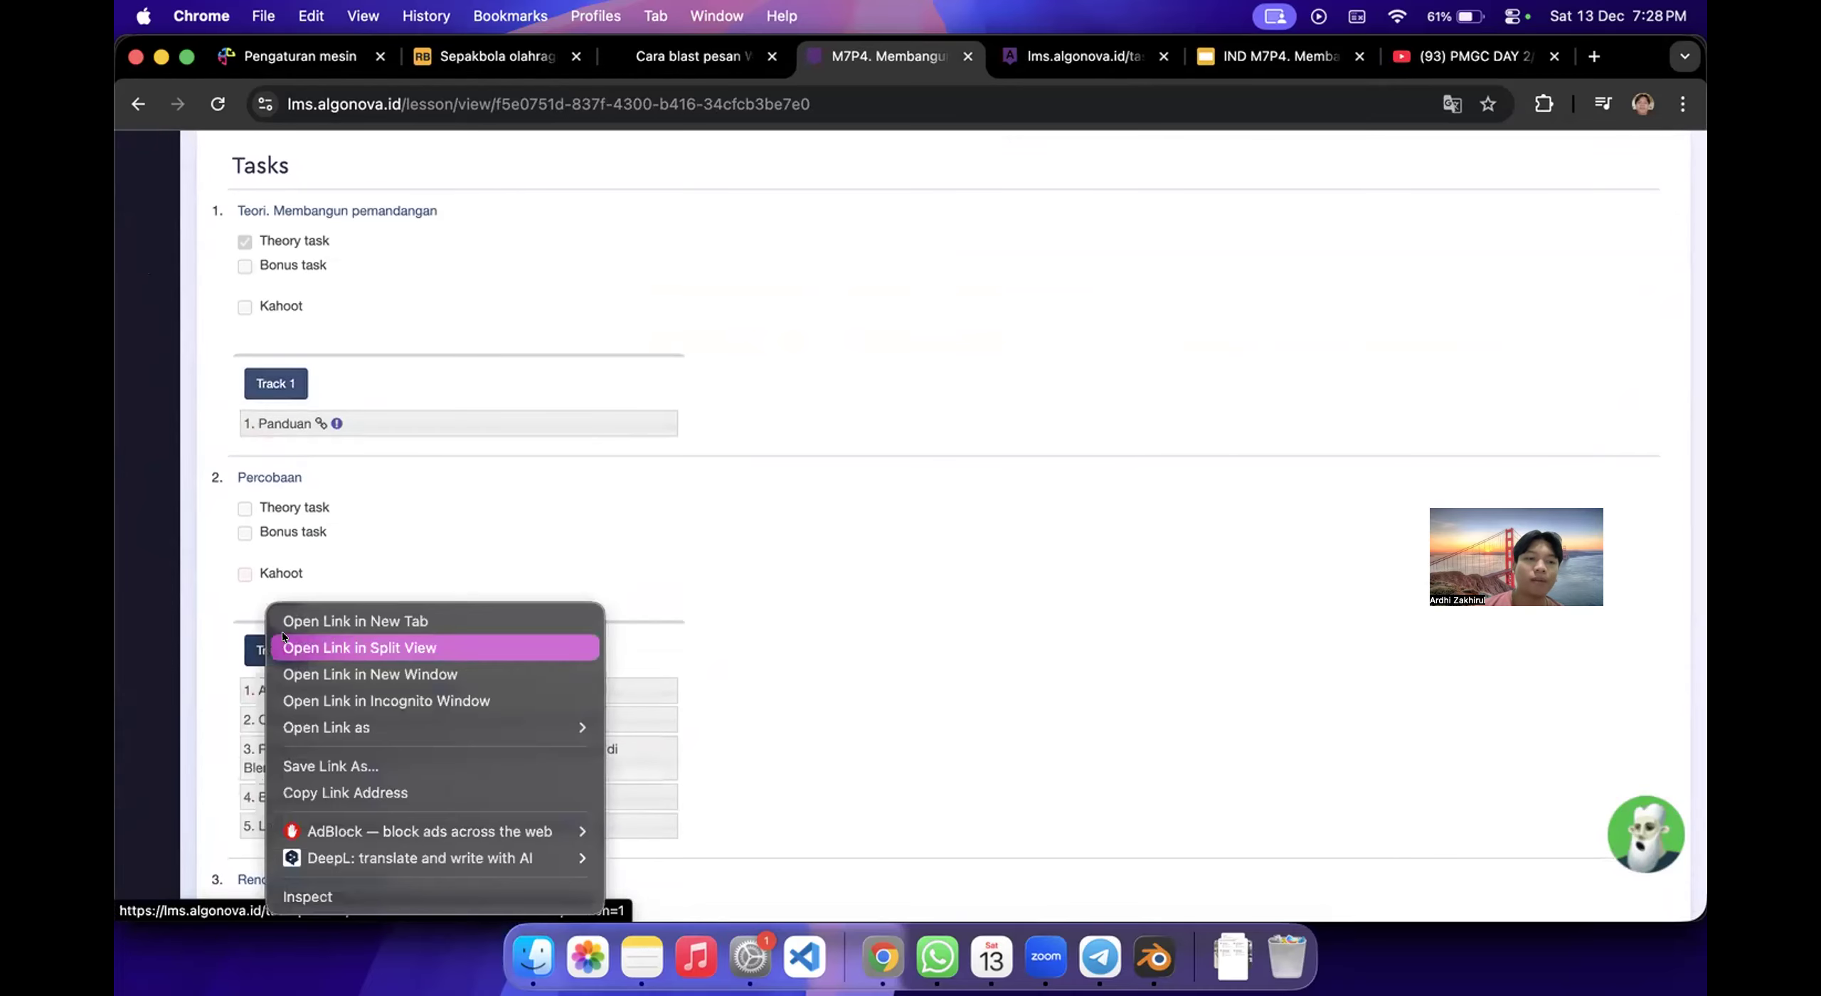
{"action": "left_click", "coordinate": [350, 619]}
{"action": "scroll", "coordinate": [955, 436], "scroll_direction": "down", "scroll_amount": 3}
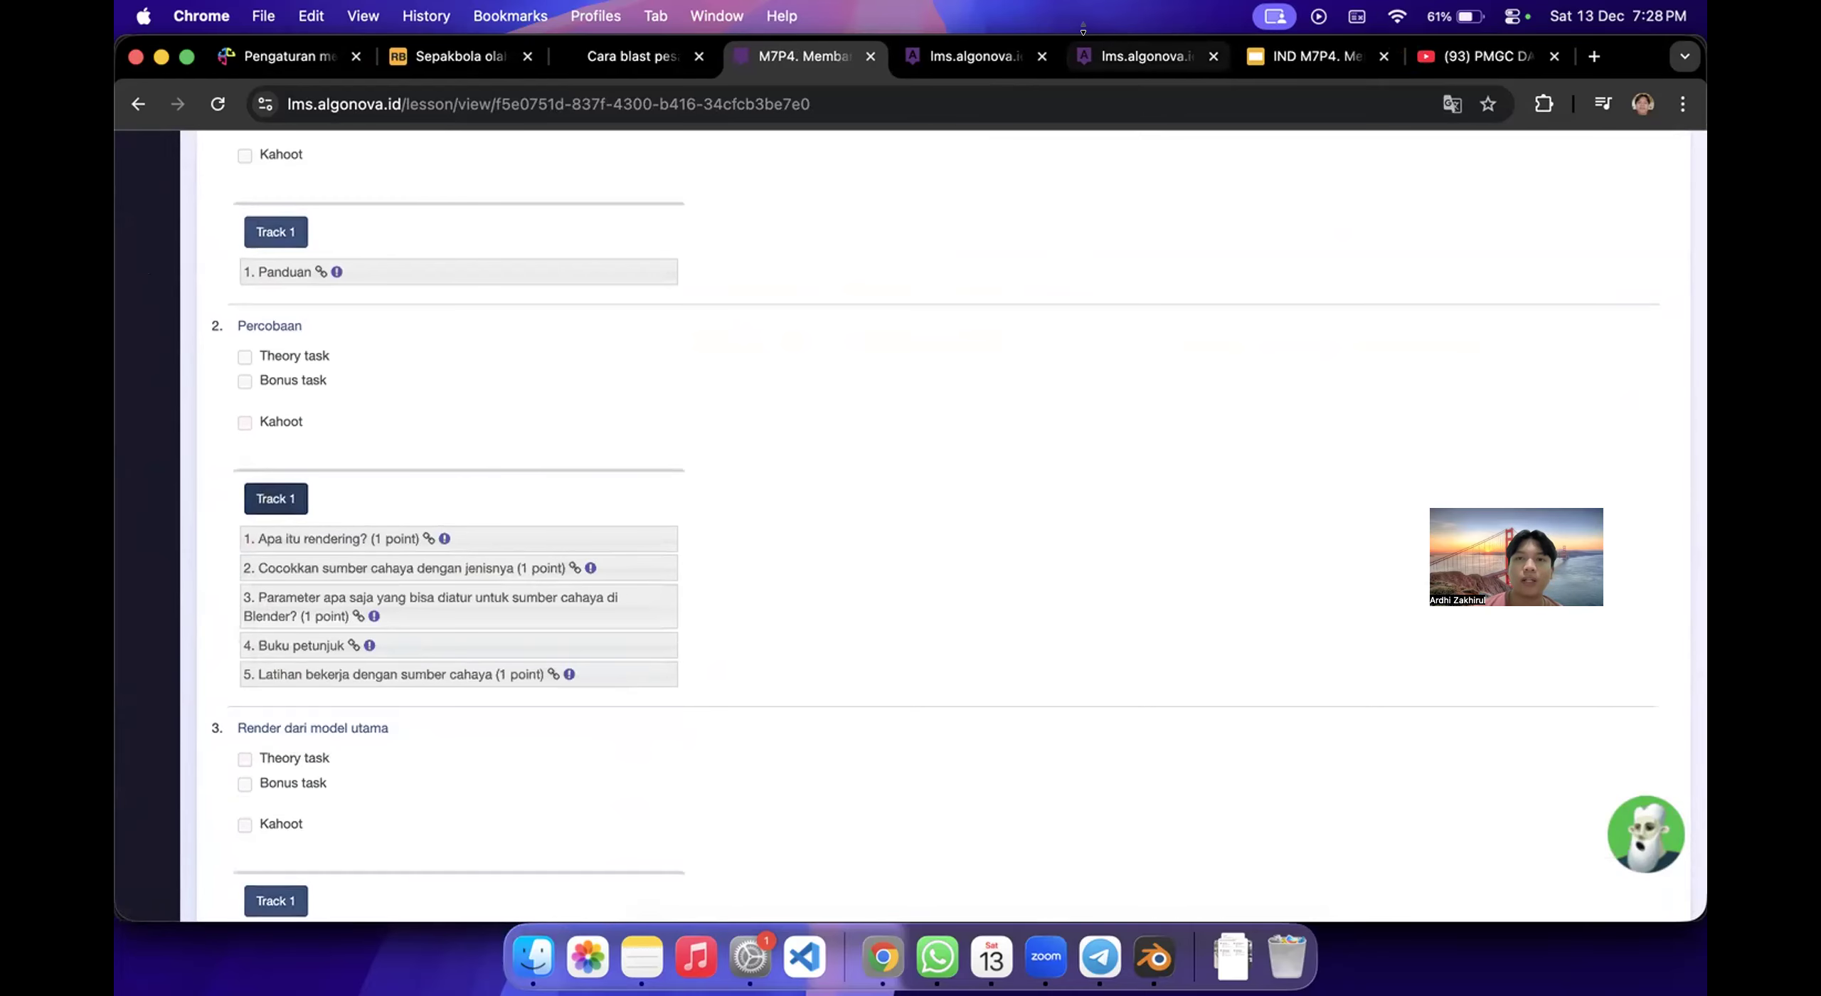
Show task 4 of Percobaan and read its instructions on rendering and uploading scenes with different light sources.
{"action": "left_click", "coordinate": [1128, 61]}
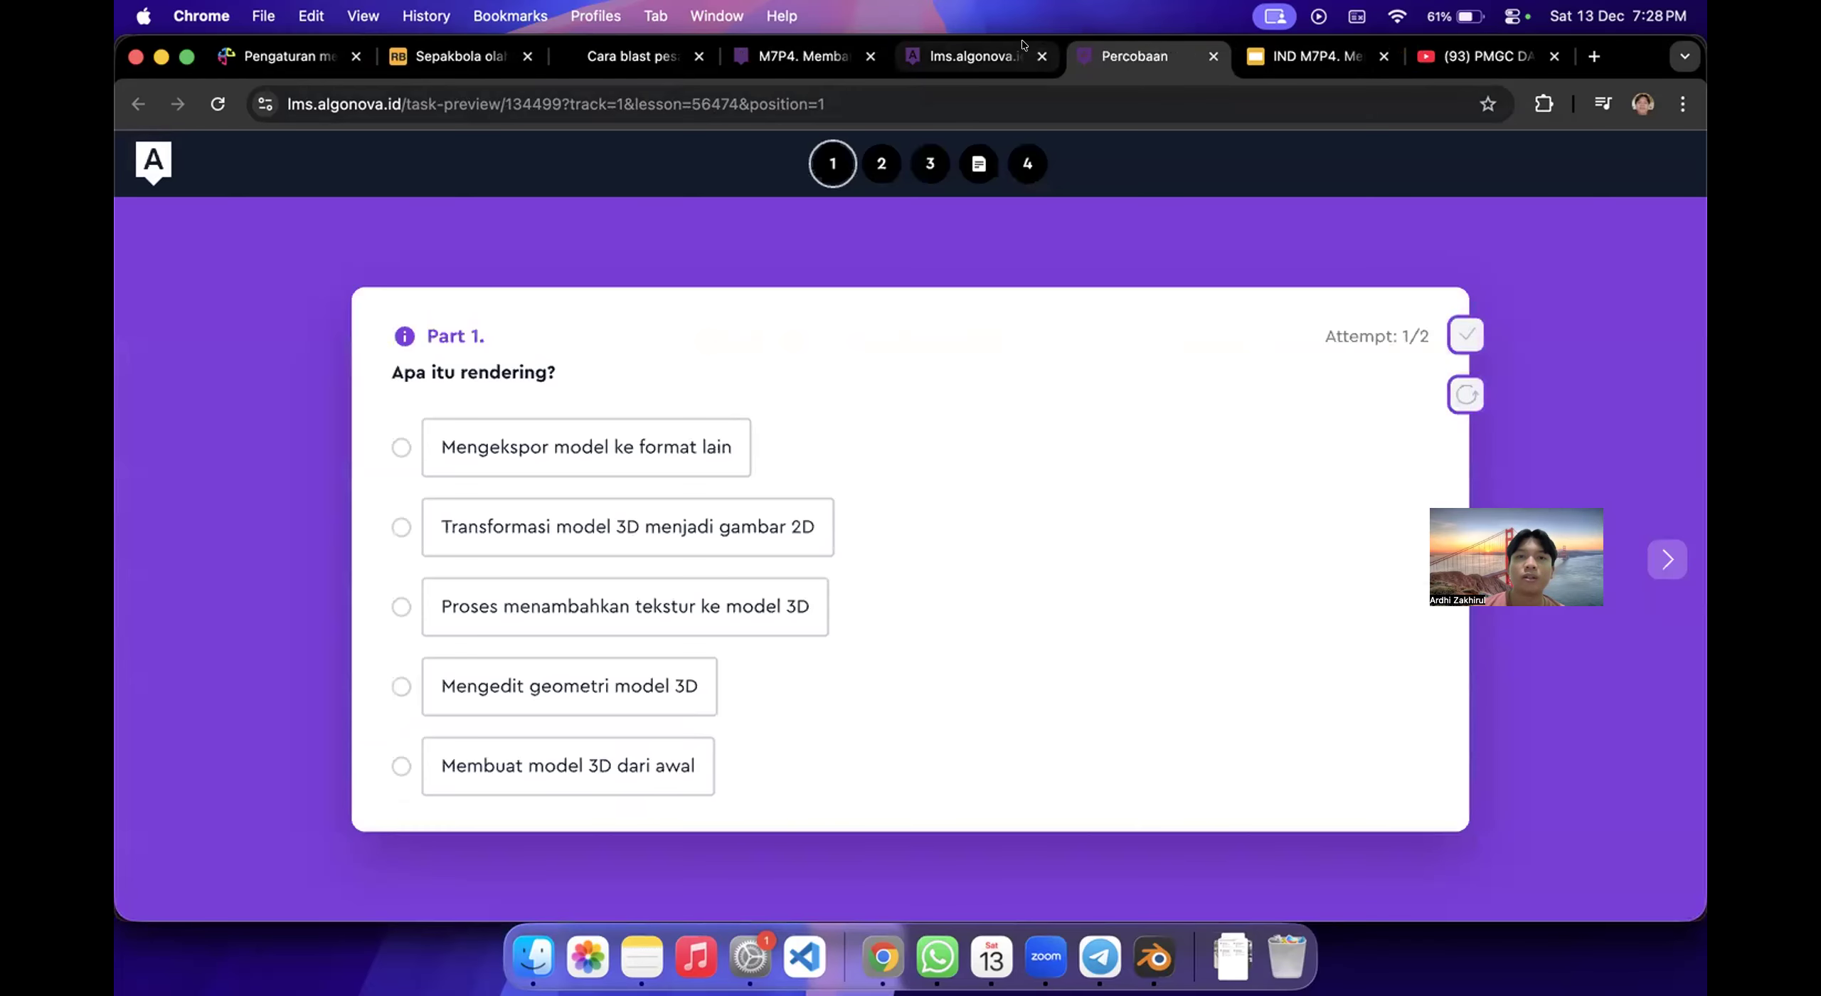
{"action": "left_click", "coordinate": [929, 163]}
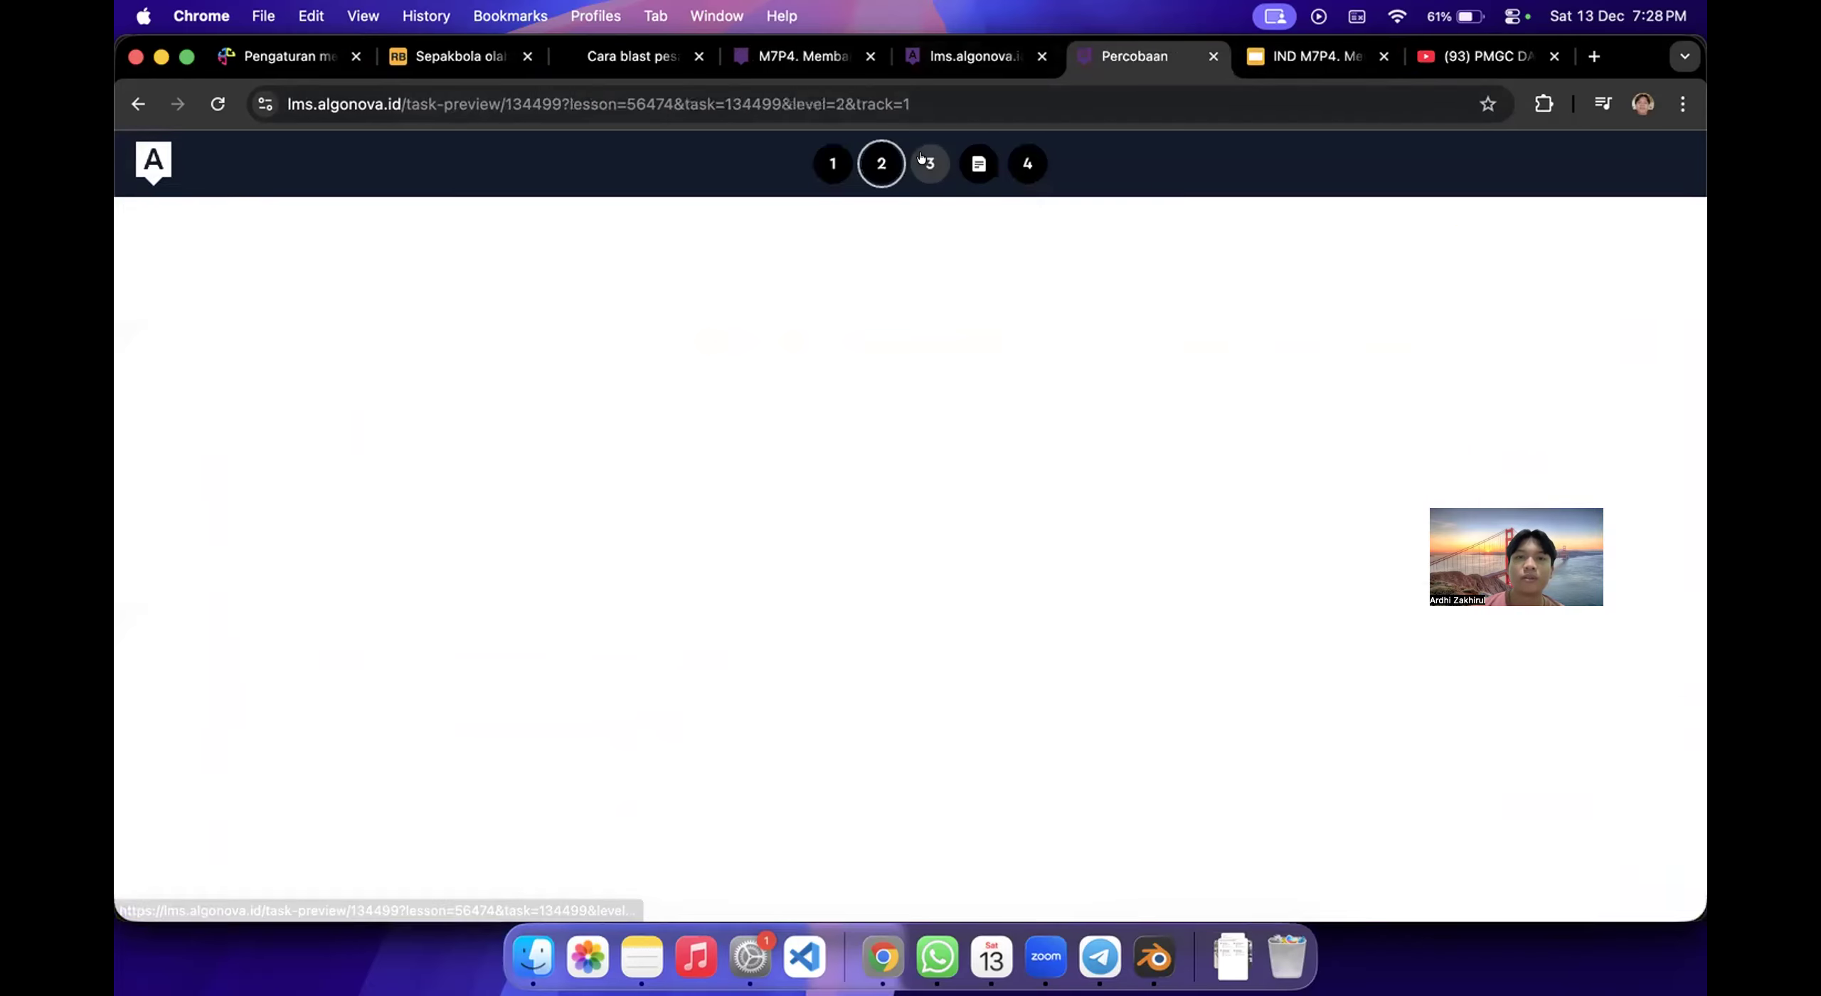
{"action": "left_click", "coordinate": [1023, 161]}
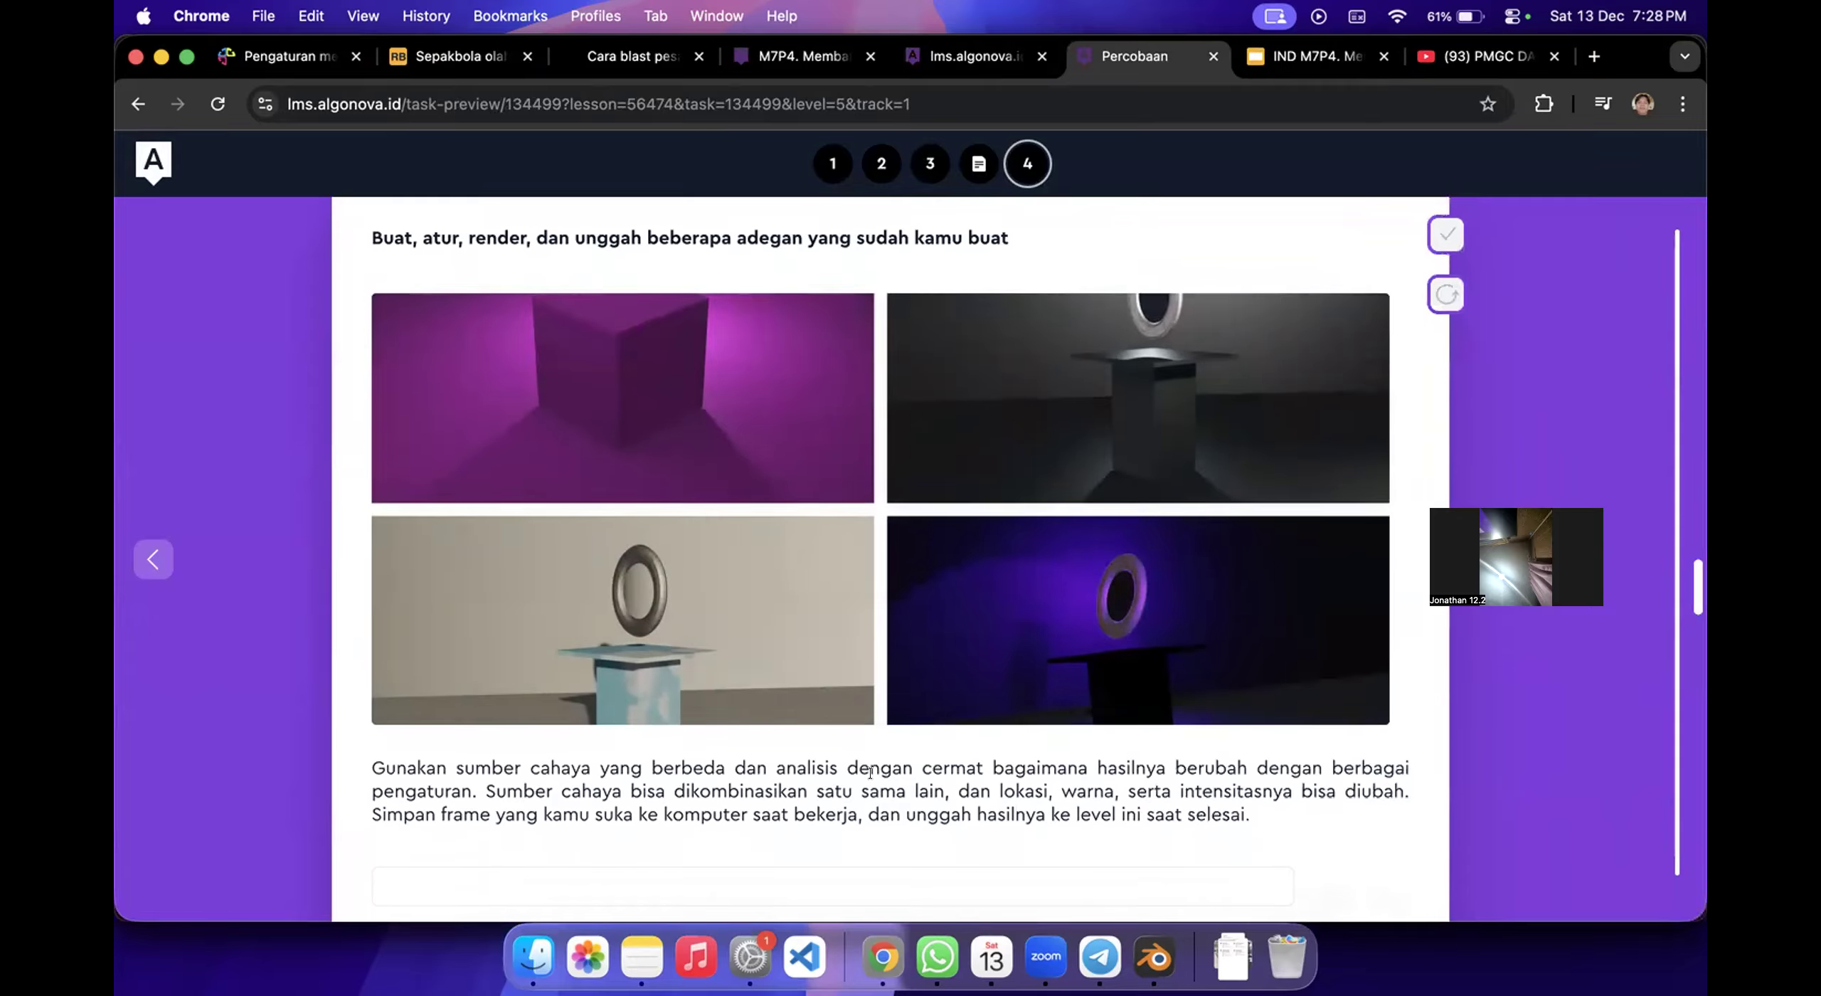
{"action": "scroll", "coordinate": [875, 768], "scroll_direction": "down", "scroll_amount": 2}
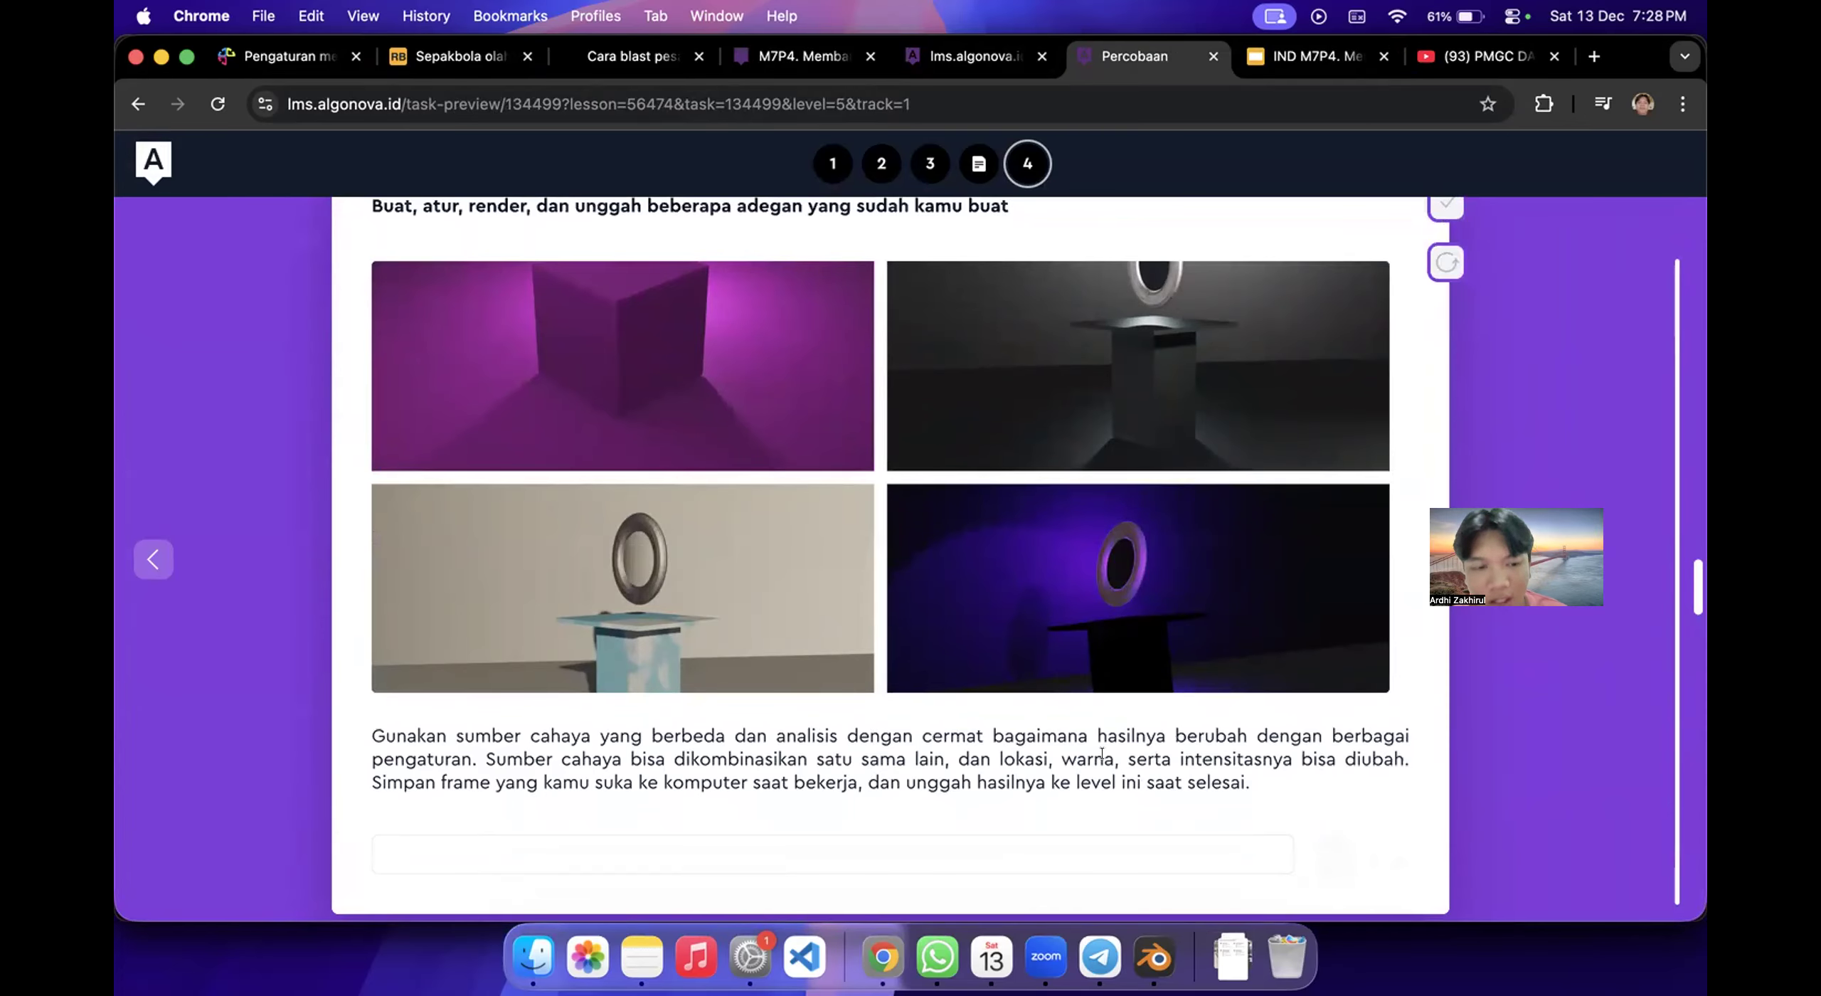
{"action": "scroll", "coordinate": [977, 715], "scroll_direction": "up", "scroll_amount": 1}
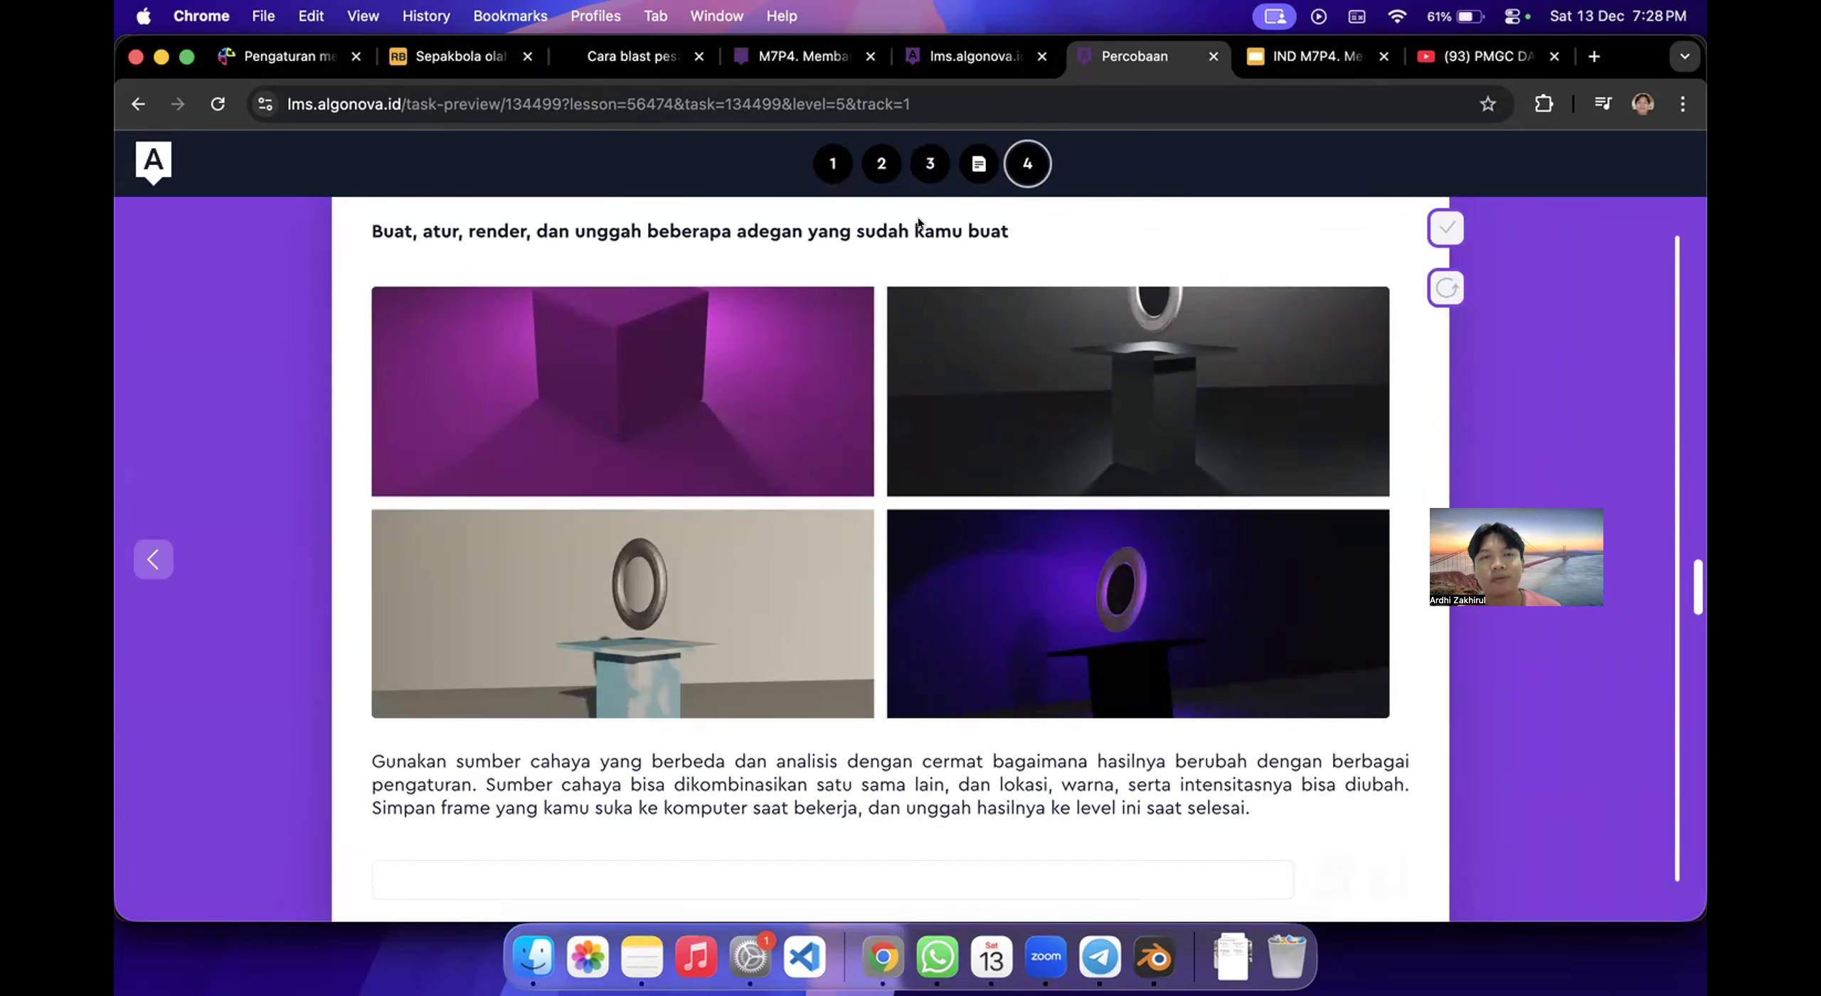
Return to the M7P4 lesson page, go to the Groups list and open the IND-AI-05-SAT-19.00 group.
{"action": "left_click", "coordinate": [934, 61]}
{"action": "left_click", "coordinate": [788, 44]}
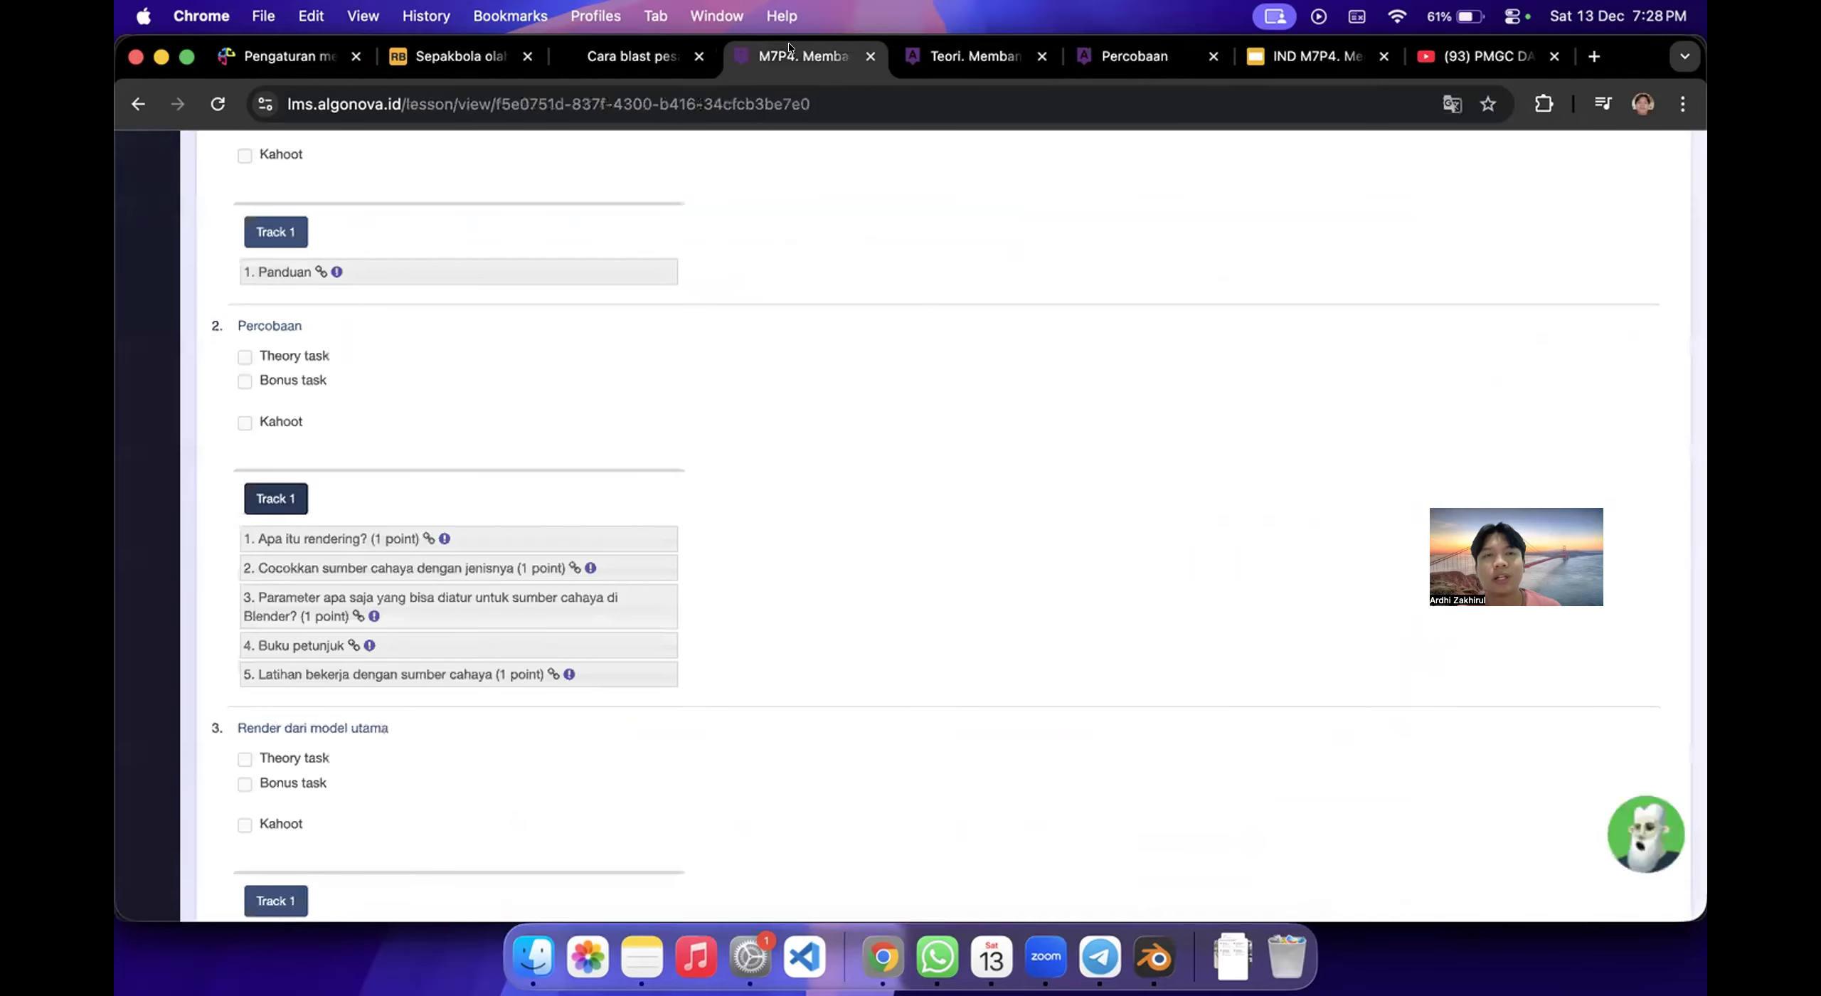
{"action": "scroll", "coordinate": [650, 473], "scroll_direction": "up", "scroll_amount": 10}
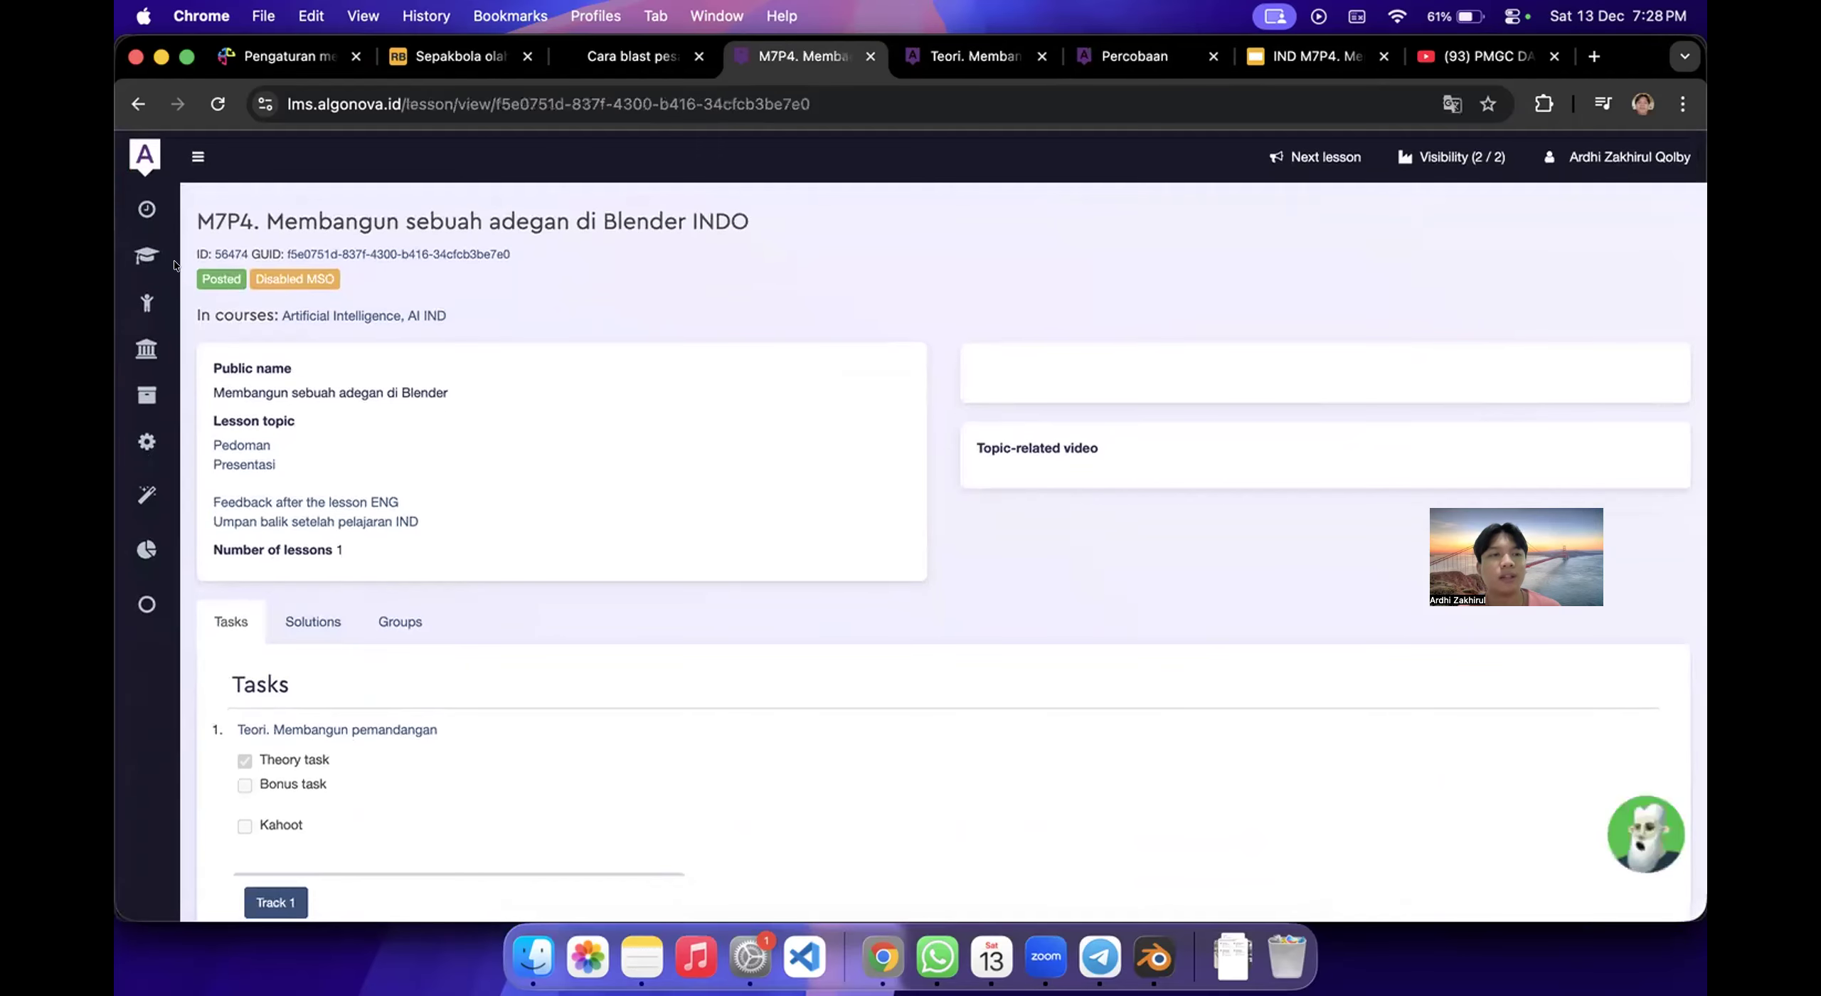
{"action": "left_click", "coordinate": [146, 256]}
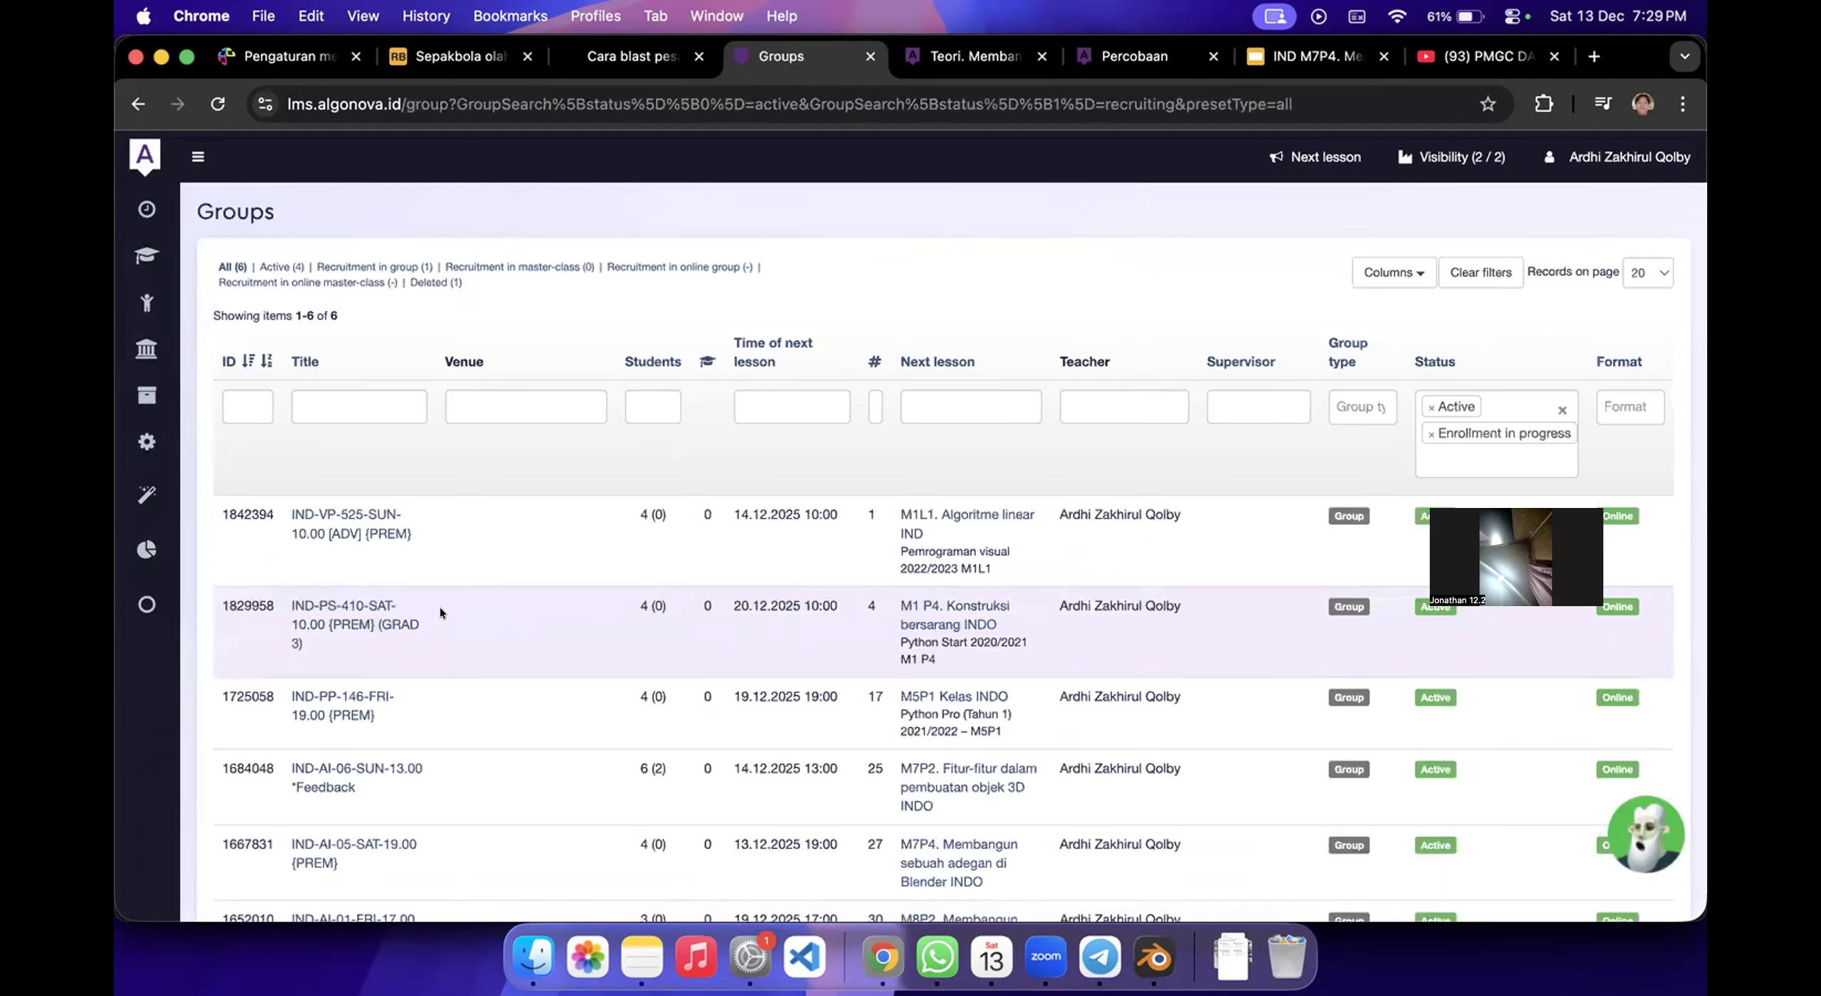
{"action": "scroll", "coordinate": [373, 617], "scroll_direction": "down", "scroll_amount": 3}
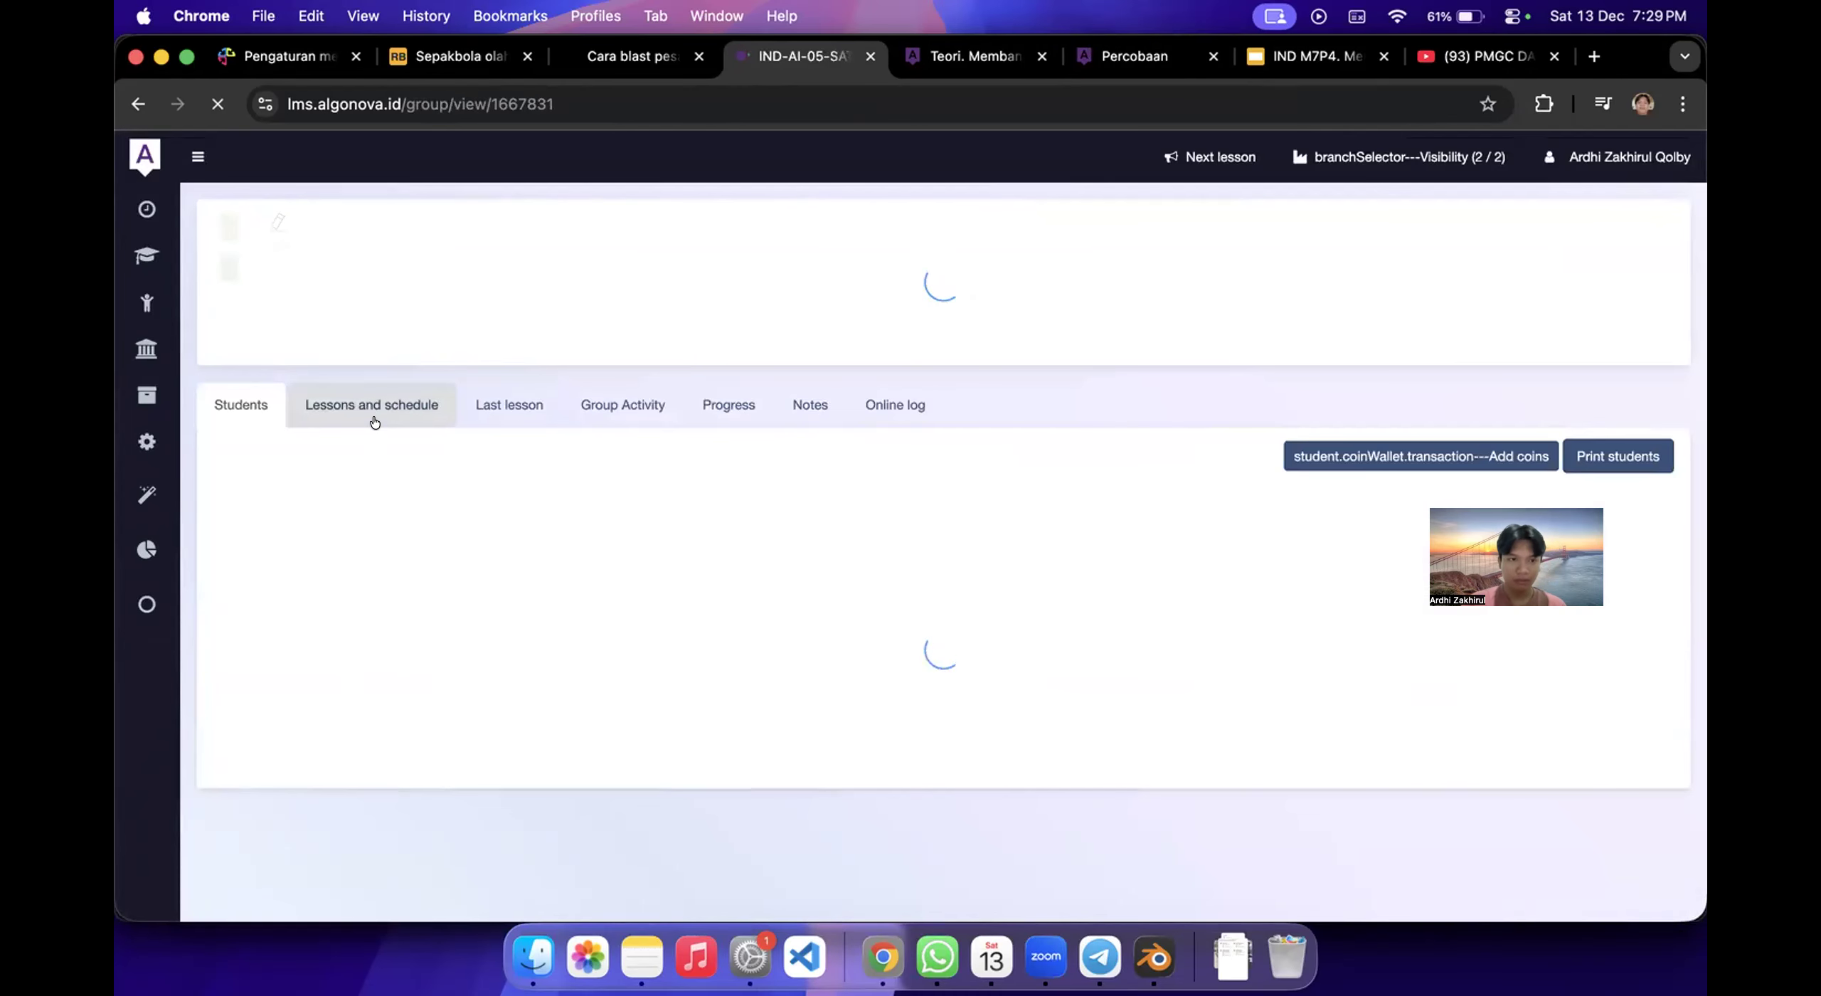
Show the group's progress for lesson M7P4 and review the students' Percobaan and Render dari model utama results.
{"action": "left_click", "coordinate": [374, 412]}
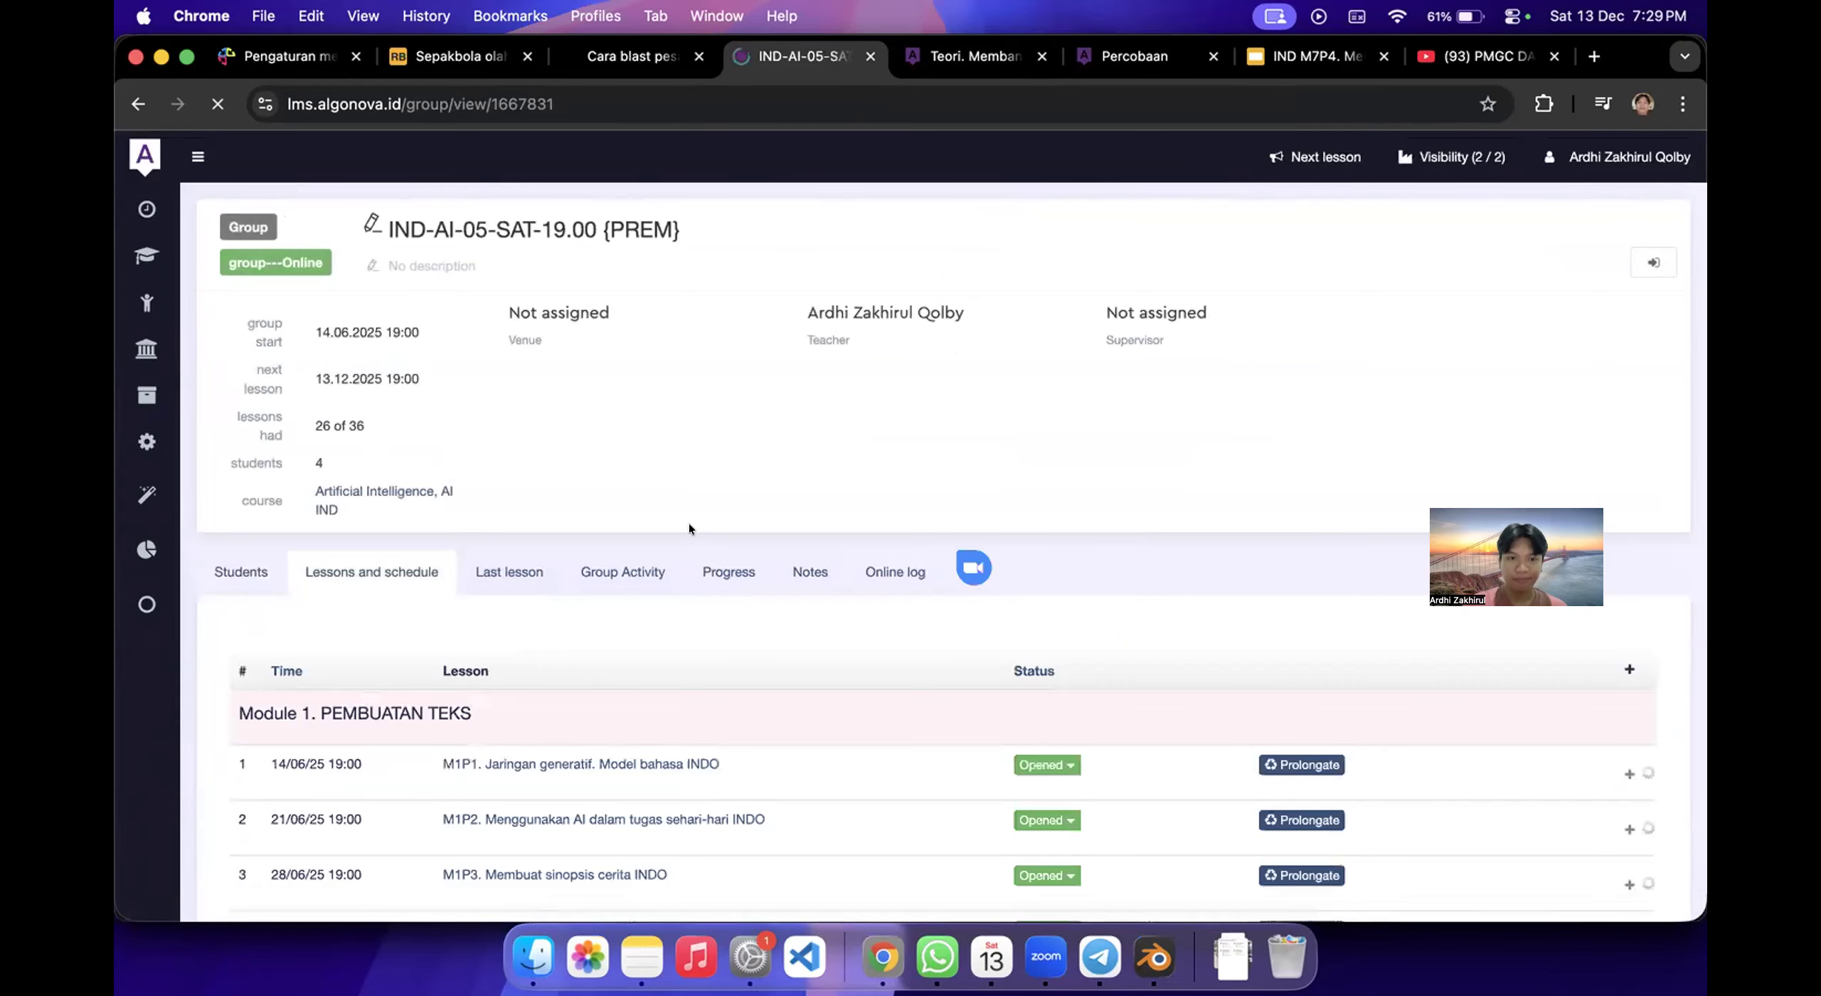
{"action": "left_click", "coordinate": [707, 575]}
{"action": "scroll", "coordinate": [703, 714], "scroll_direction": "down", "scroll_amount": 3}
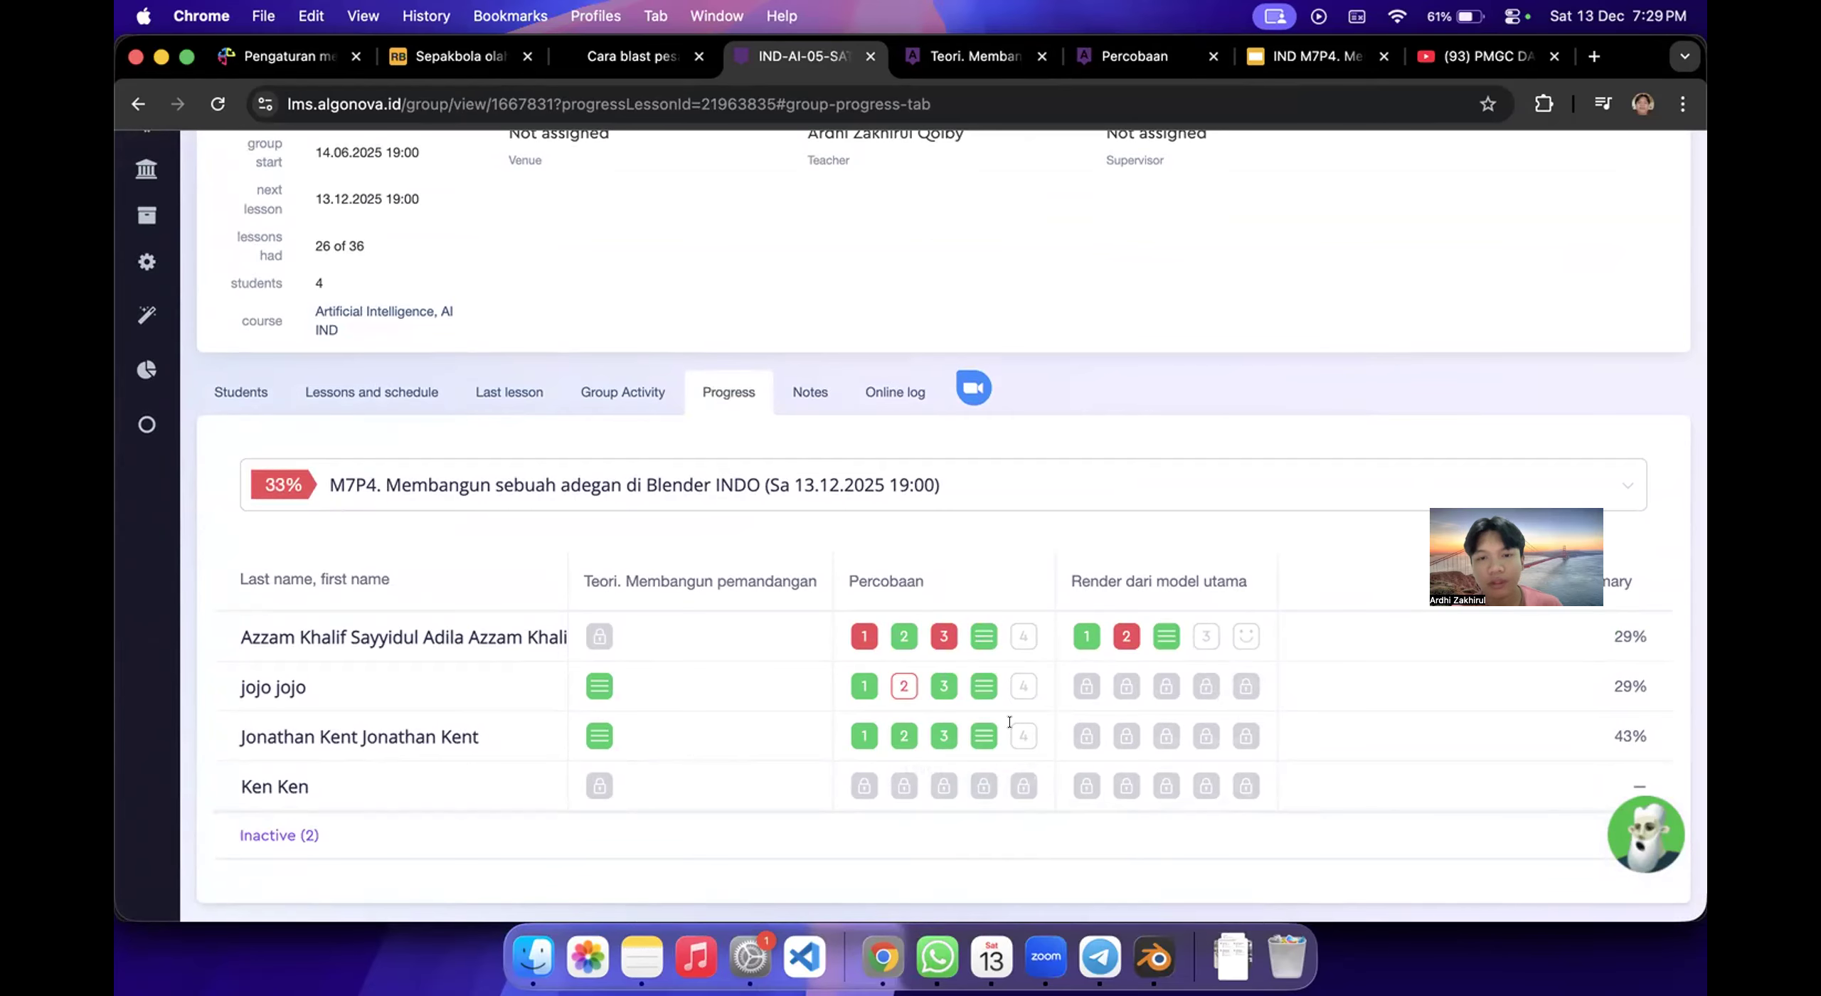
{"action": "scroll", "coordinate": [1009, 722], "scroll_direction": "up", "scroll_amount": 3}
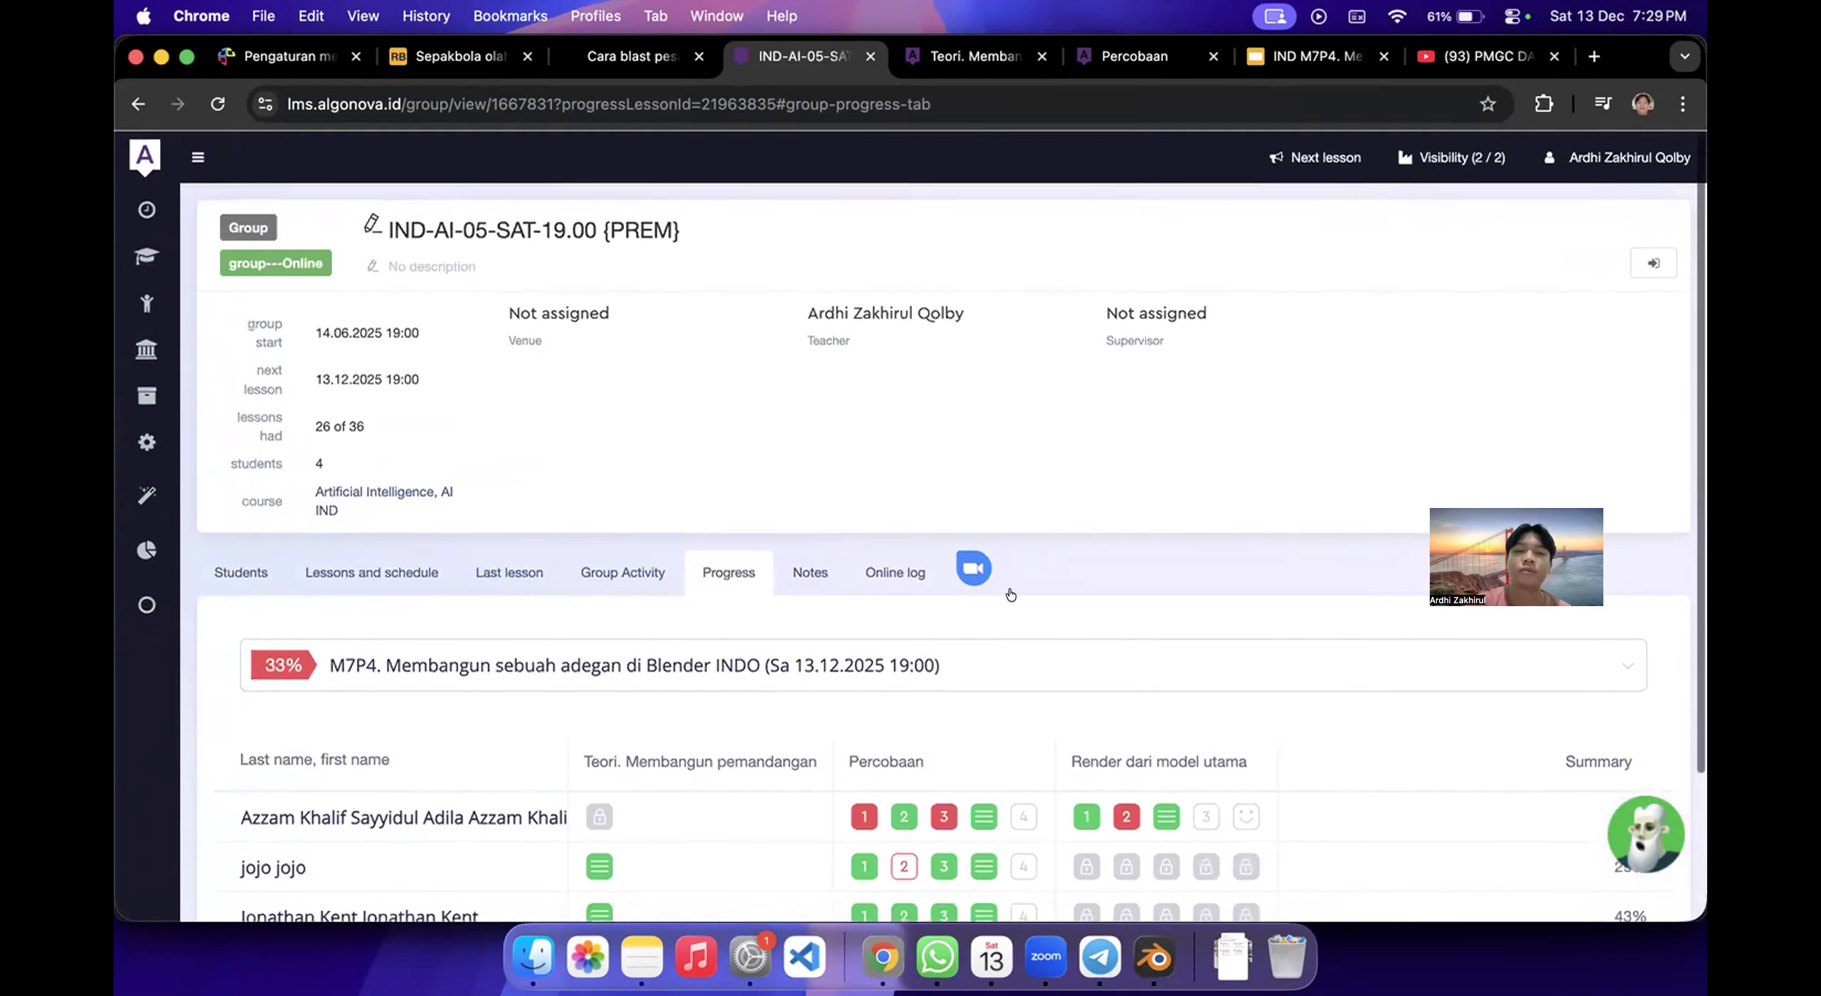
Close the browser tab with the Teori. Membangun pemandangan task, leaving the Percobaan task open.
{"action": "left_click", "coordinate": [975, 57]}
{"action": "left_click", "coordinate": [1134, 57]}
{"action": "left_click", "coordinate": [956, 64]}
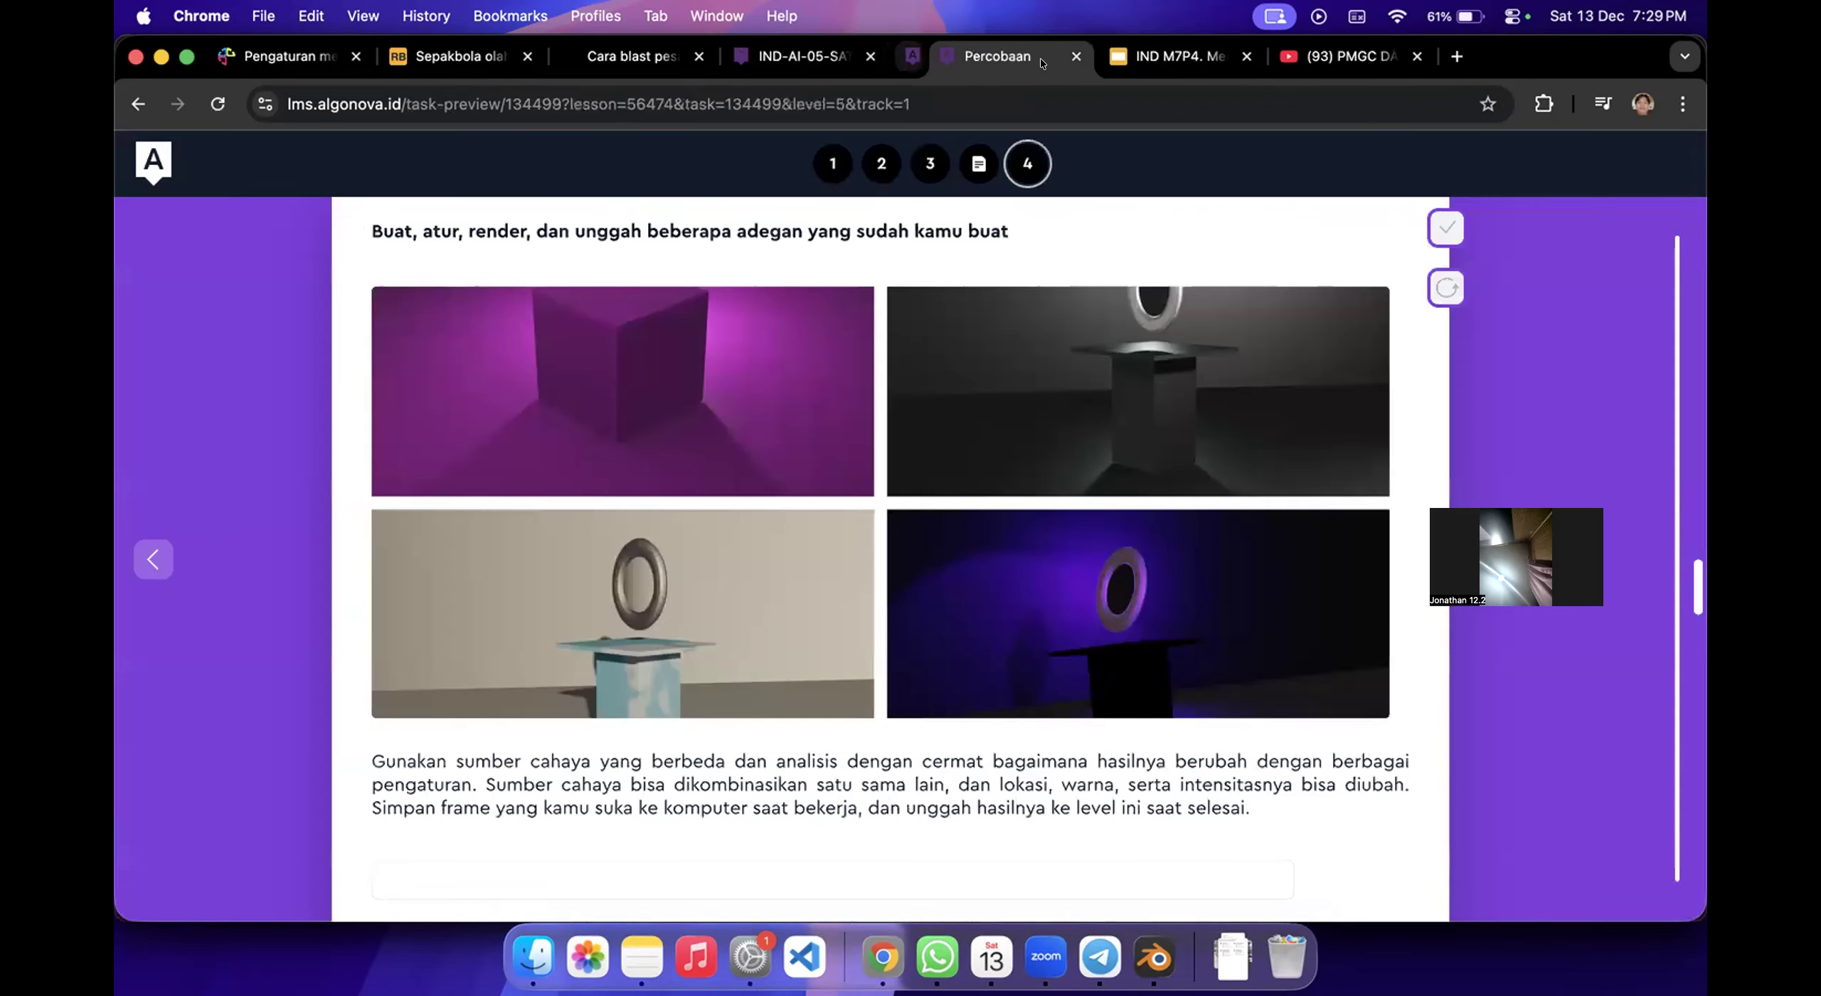
{"action": "left_click", "coordinate": [1042, 57]}
Look through the other open browser tabs and return to the lesson presentation at slide 67, Istirahat yang seru.
{"action": "left_click", "coordinate": [455, 57]}
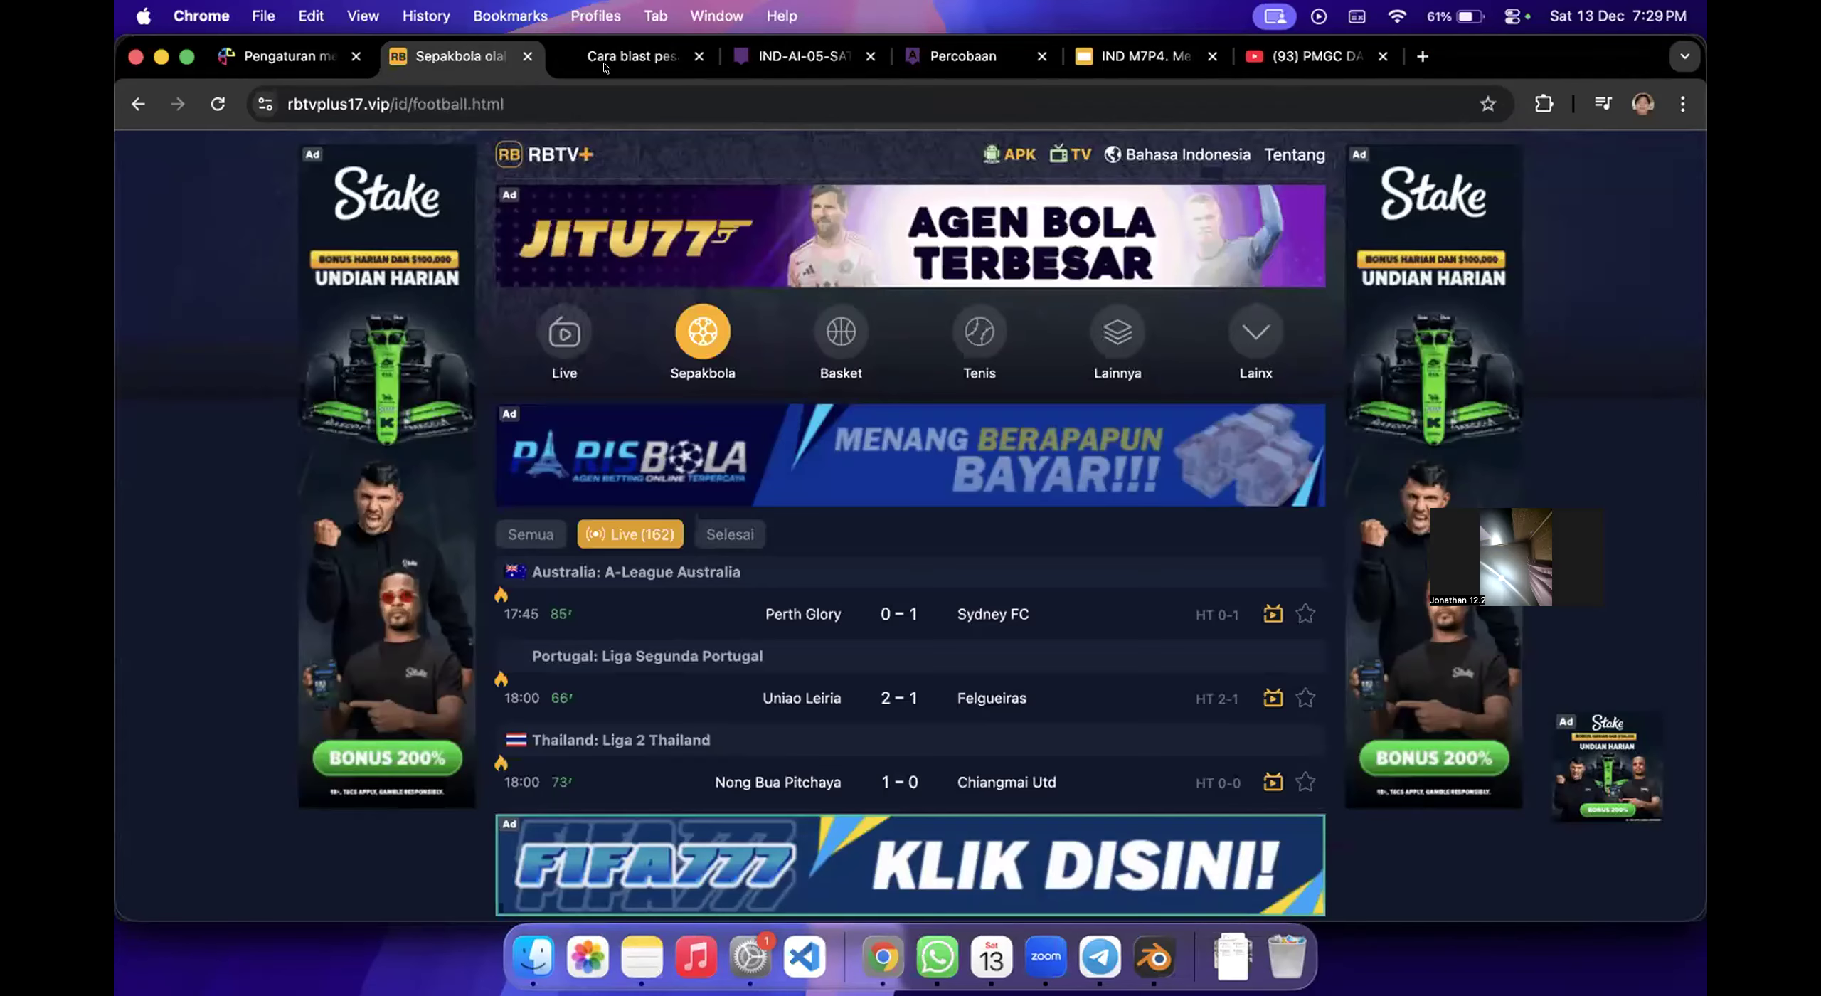
{"action": "left_click", "coordinate": [617, 59]}
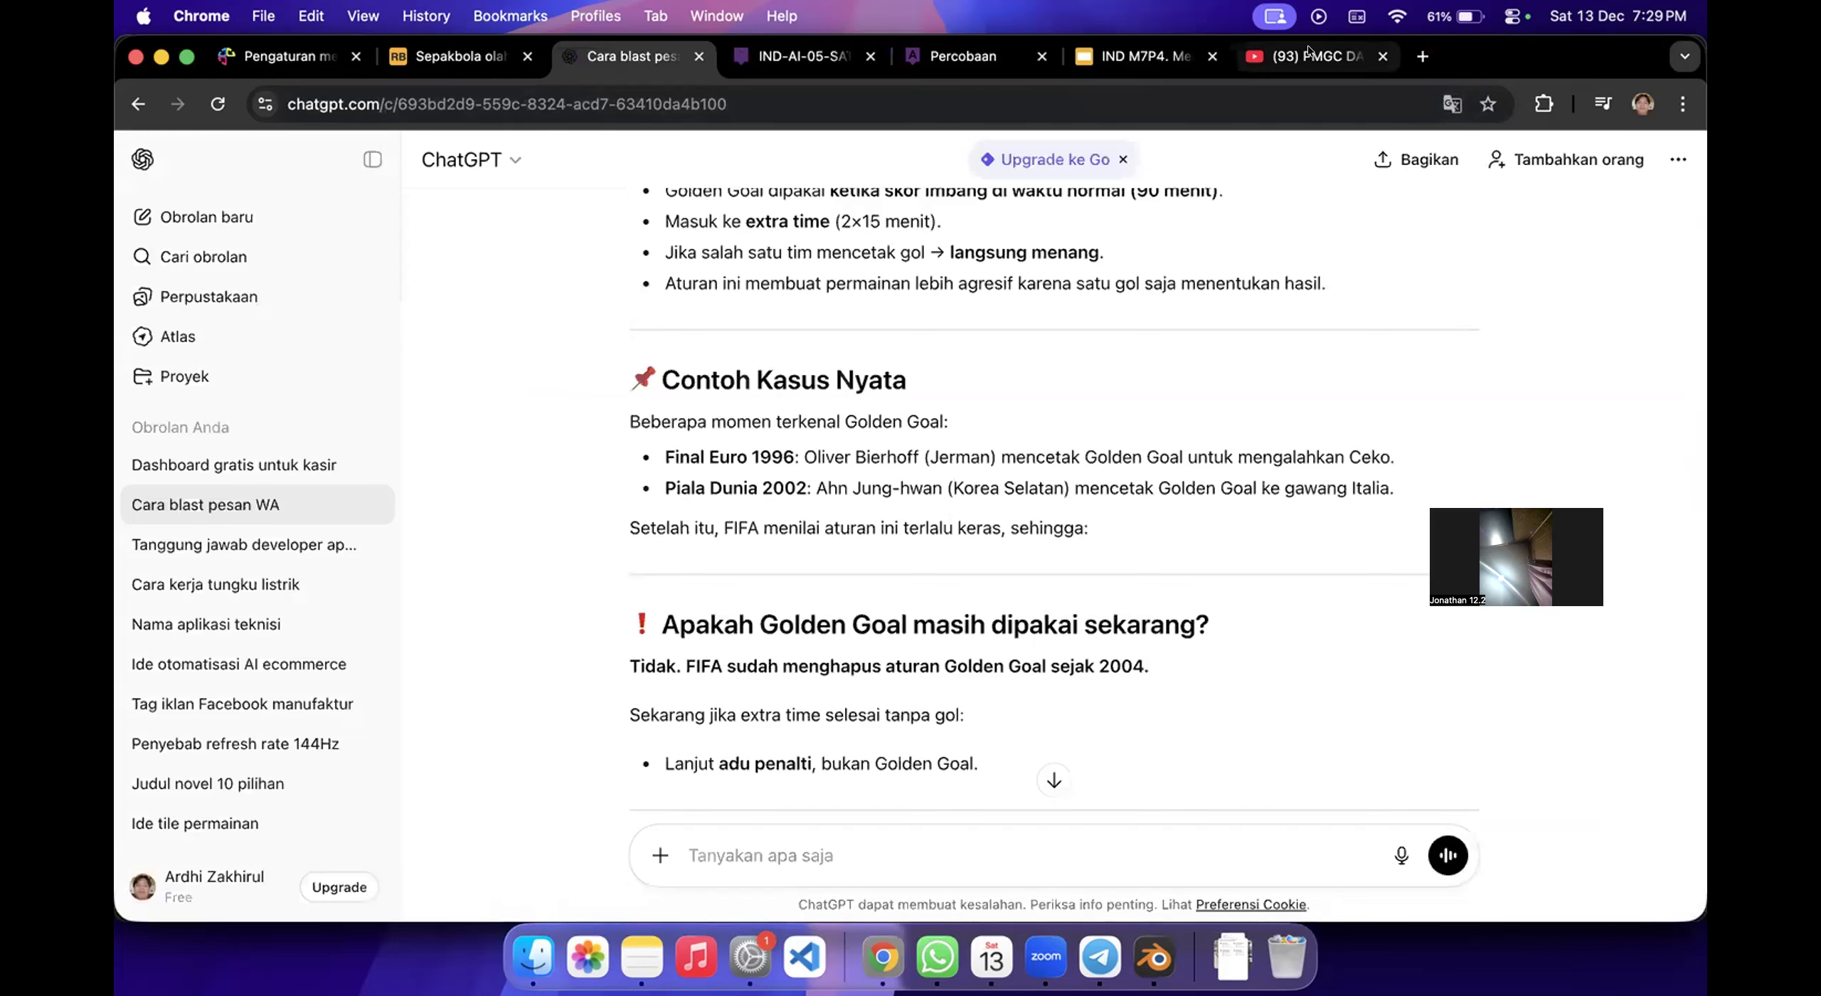
{"action": "left_click", "coordinate": [1307, 52]}
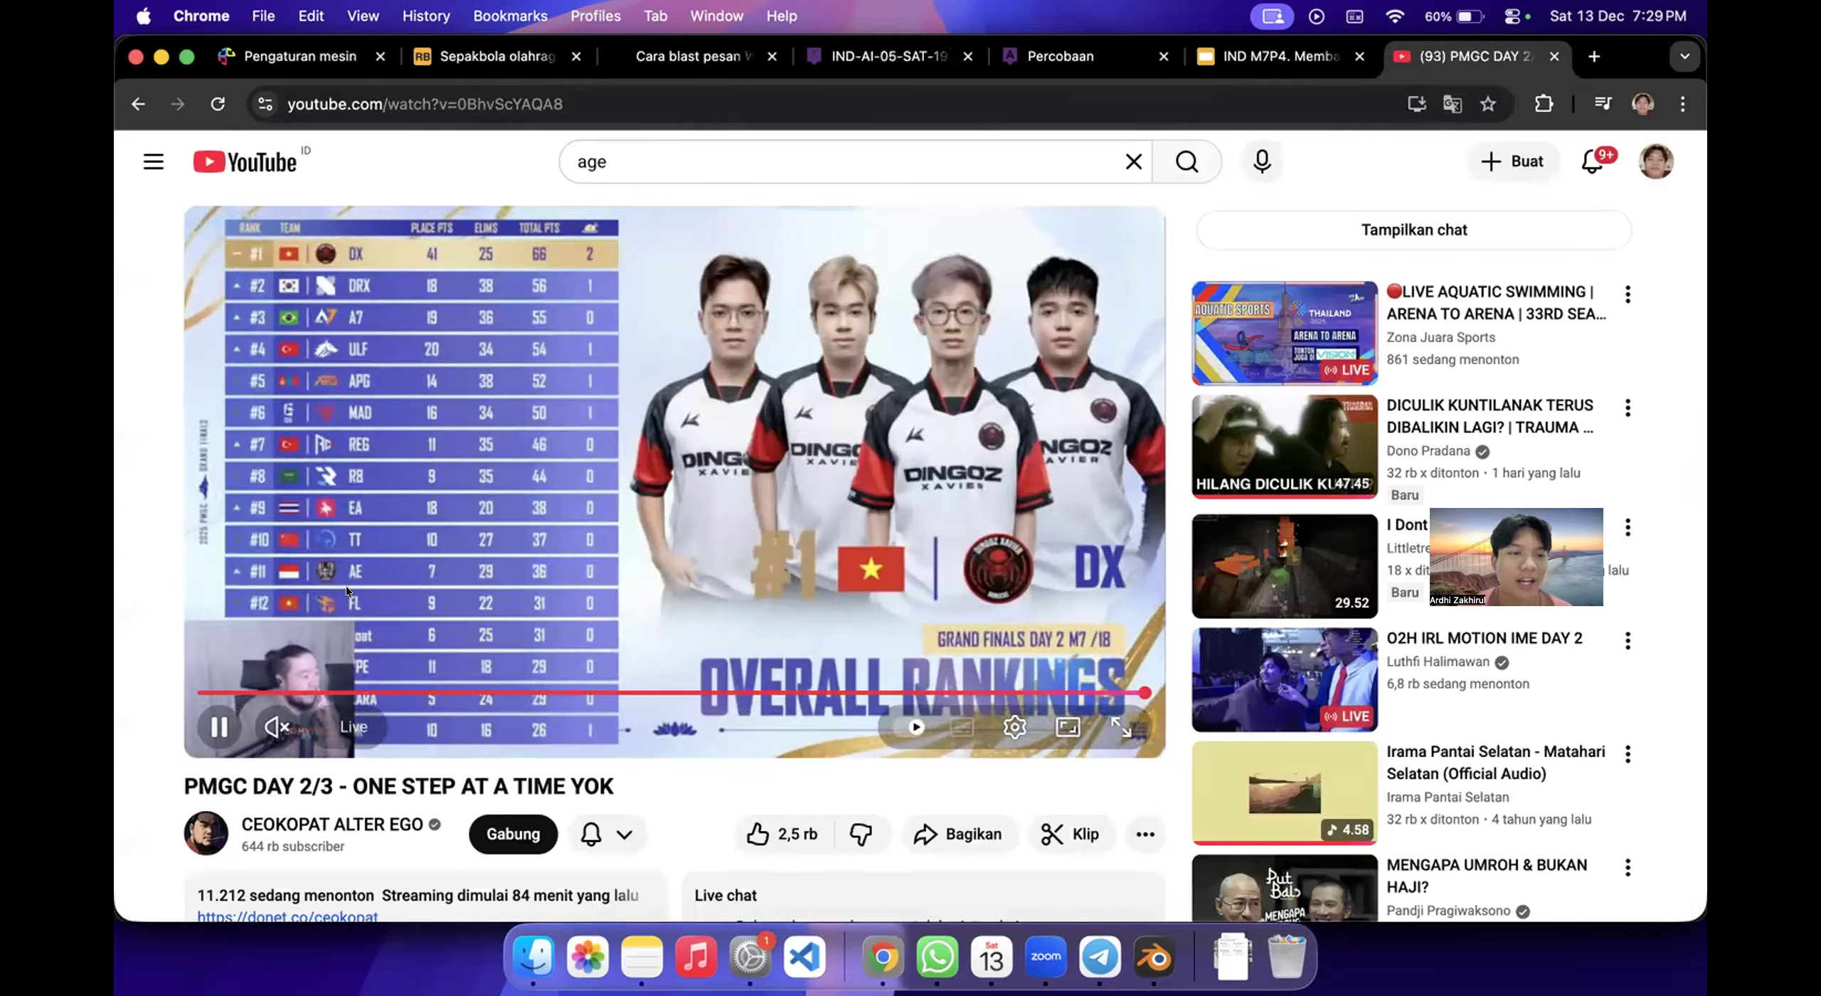
{"action": "left_click", "coordinate": [1220, 104]}
{"action": "left_click", "coordinate": [1221, 60]}
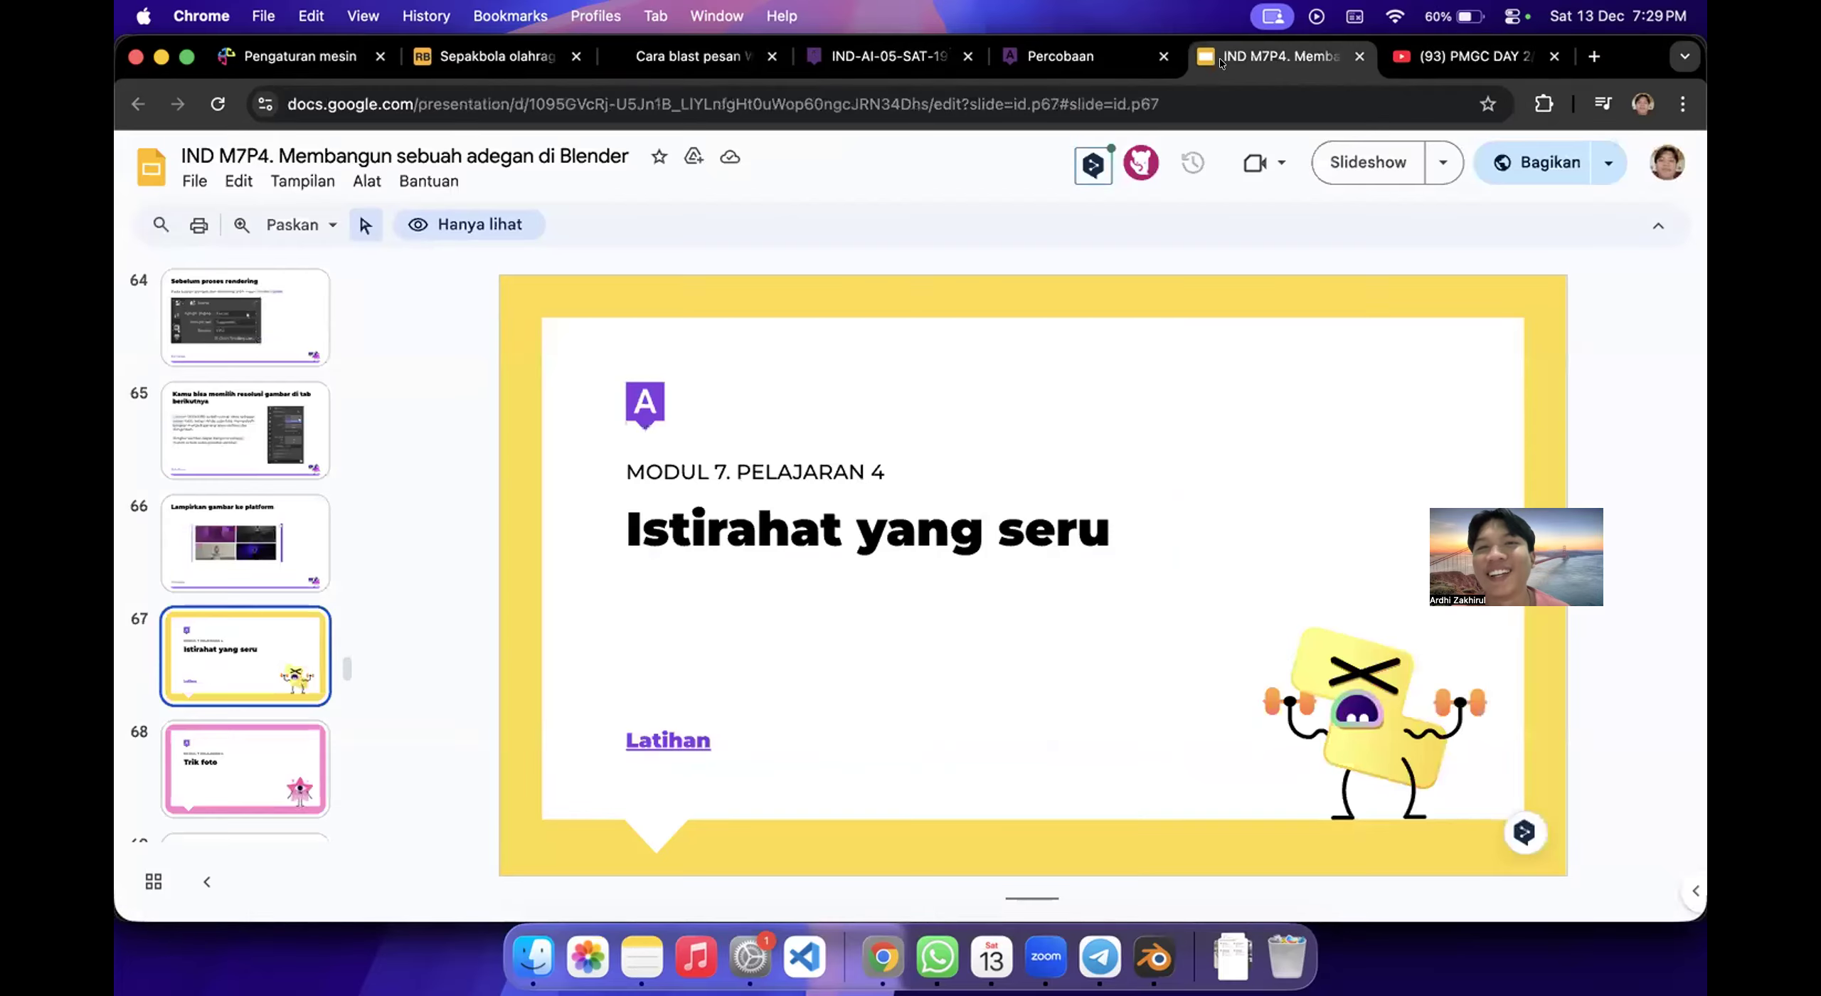
Check the group's M7P4 lesson progress and return to the Percobaan task on rendering and uploading scenes.
{"action": "left_click", "coordinate": [1095, 54]}
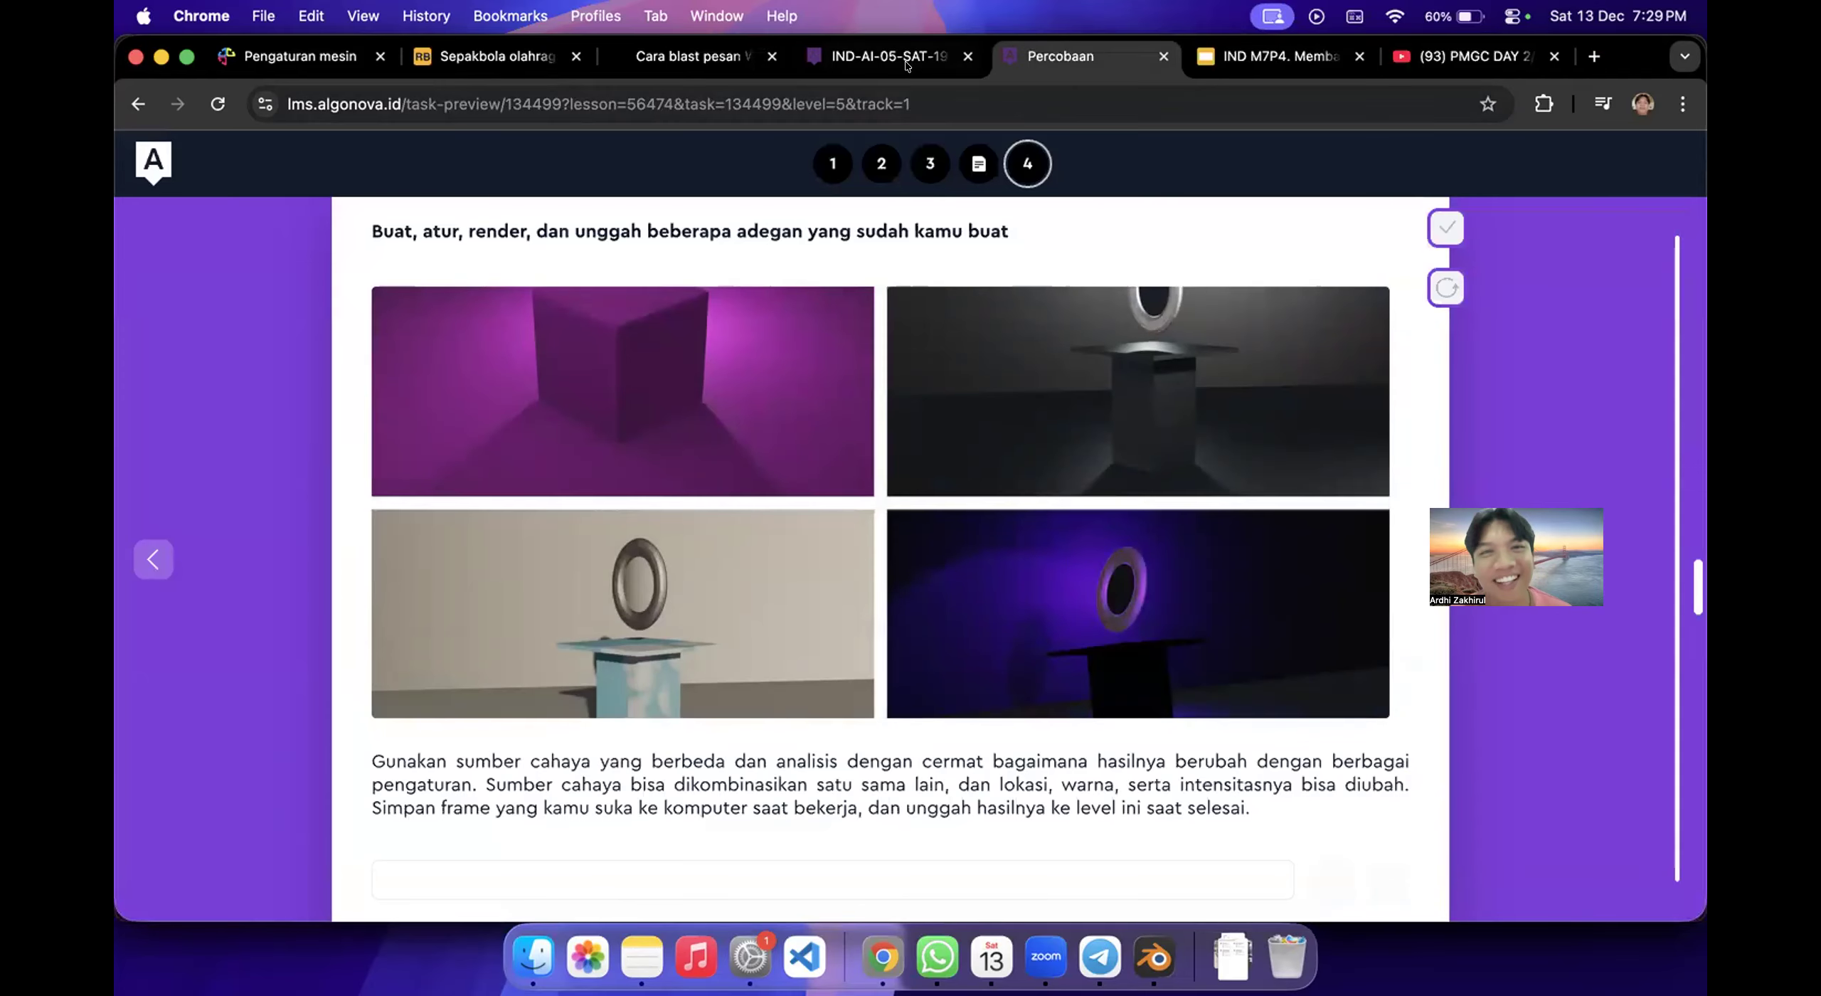
{"action": "left_click", "coordinate": [902, 58]}
{"action": "scroll", "coordinate": [878, 558], "scroll_direction": "down", "scroll_amount": 3}
{"action": "scroll", "coordinate": [881, 553], "scroll_direction": "up", "scroll_amount": 3}
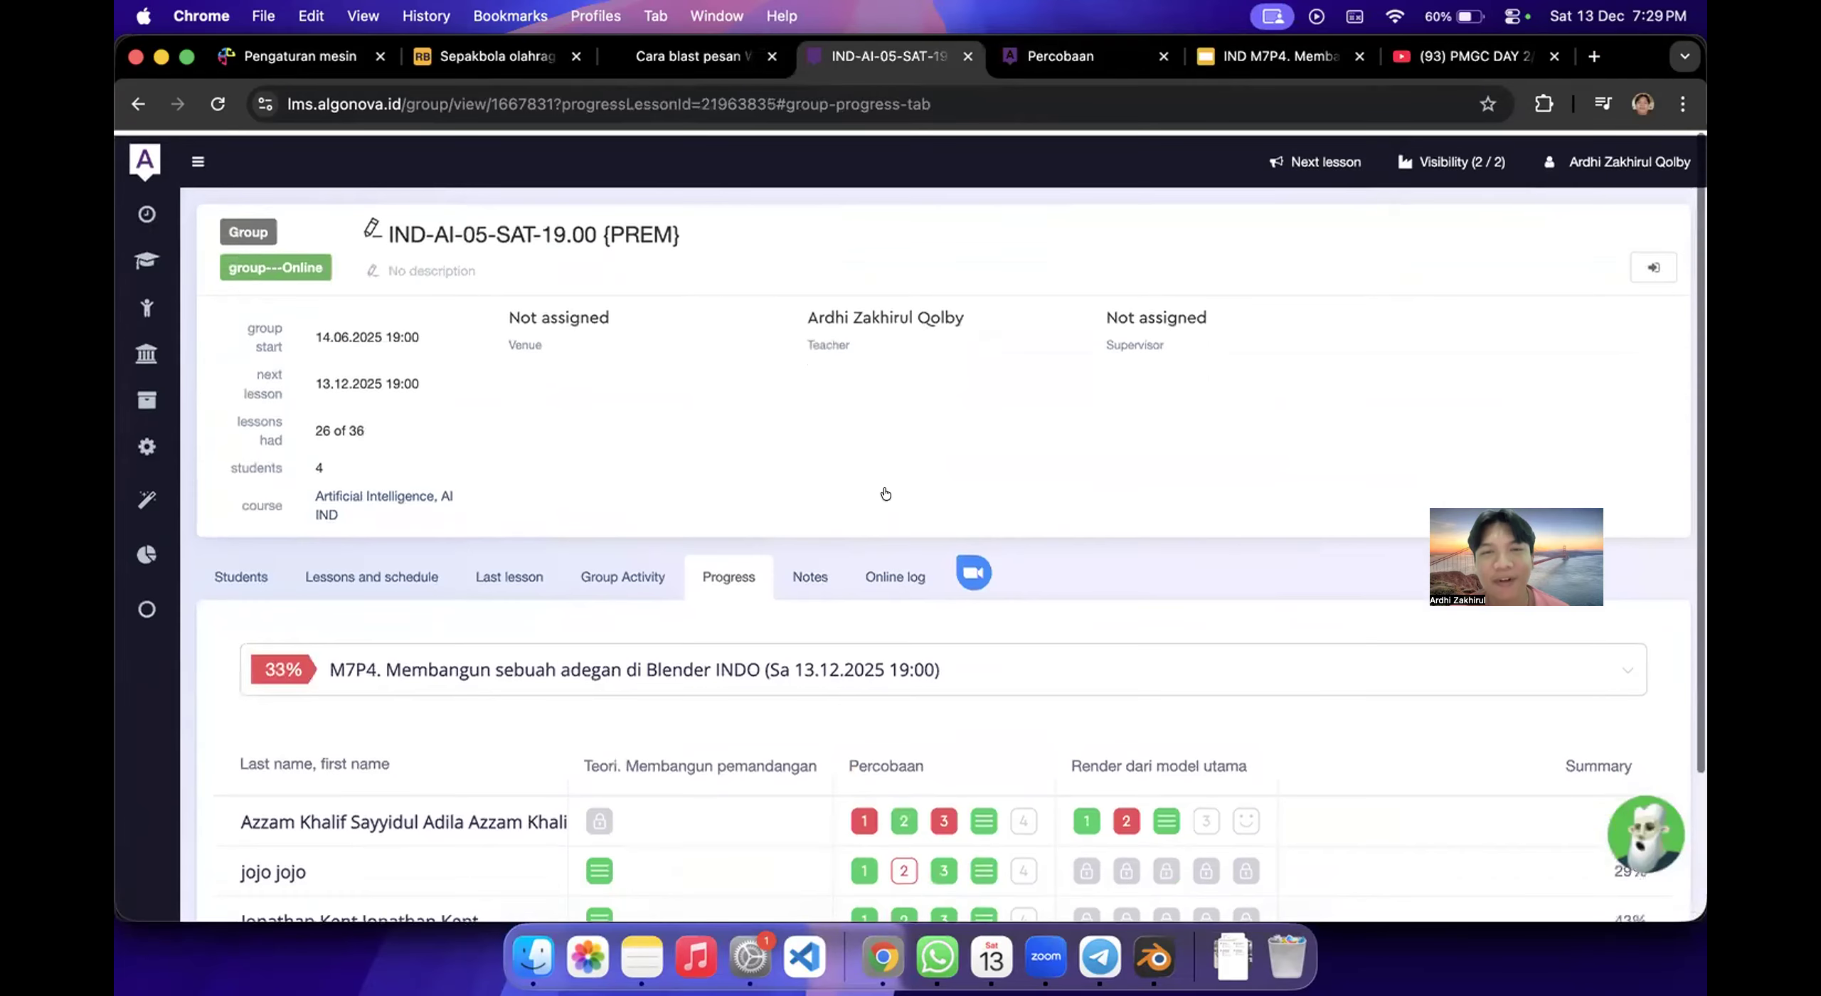
{"action": "left_click", "coordinate": [1067, 60]}
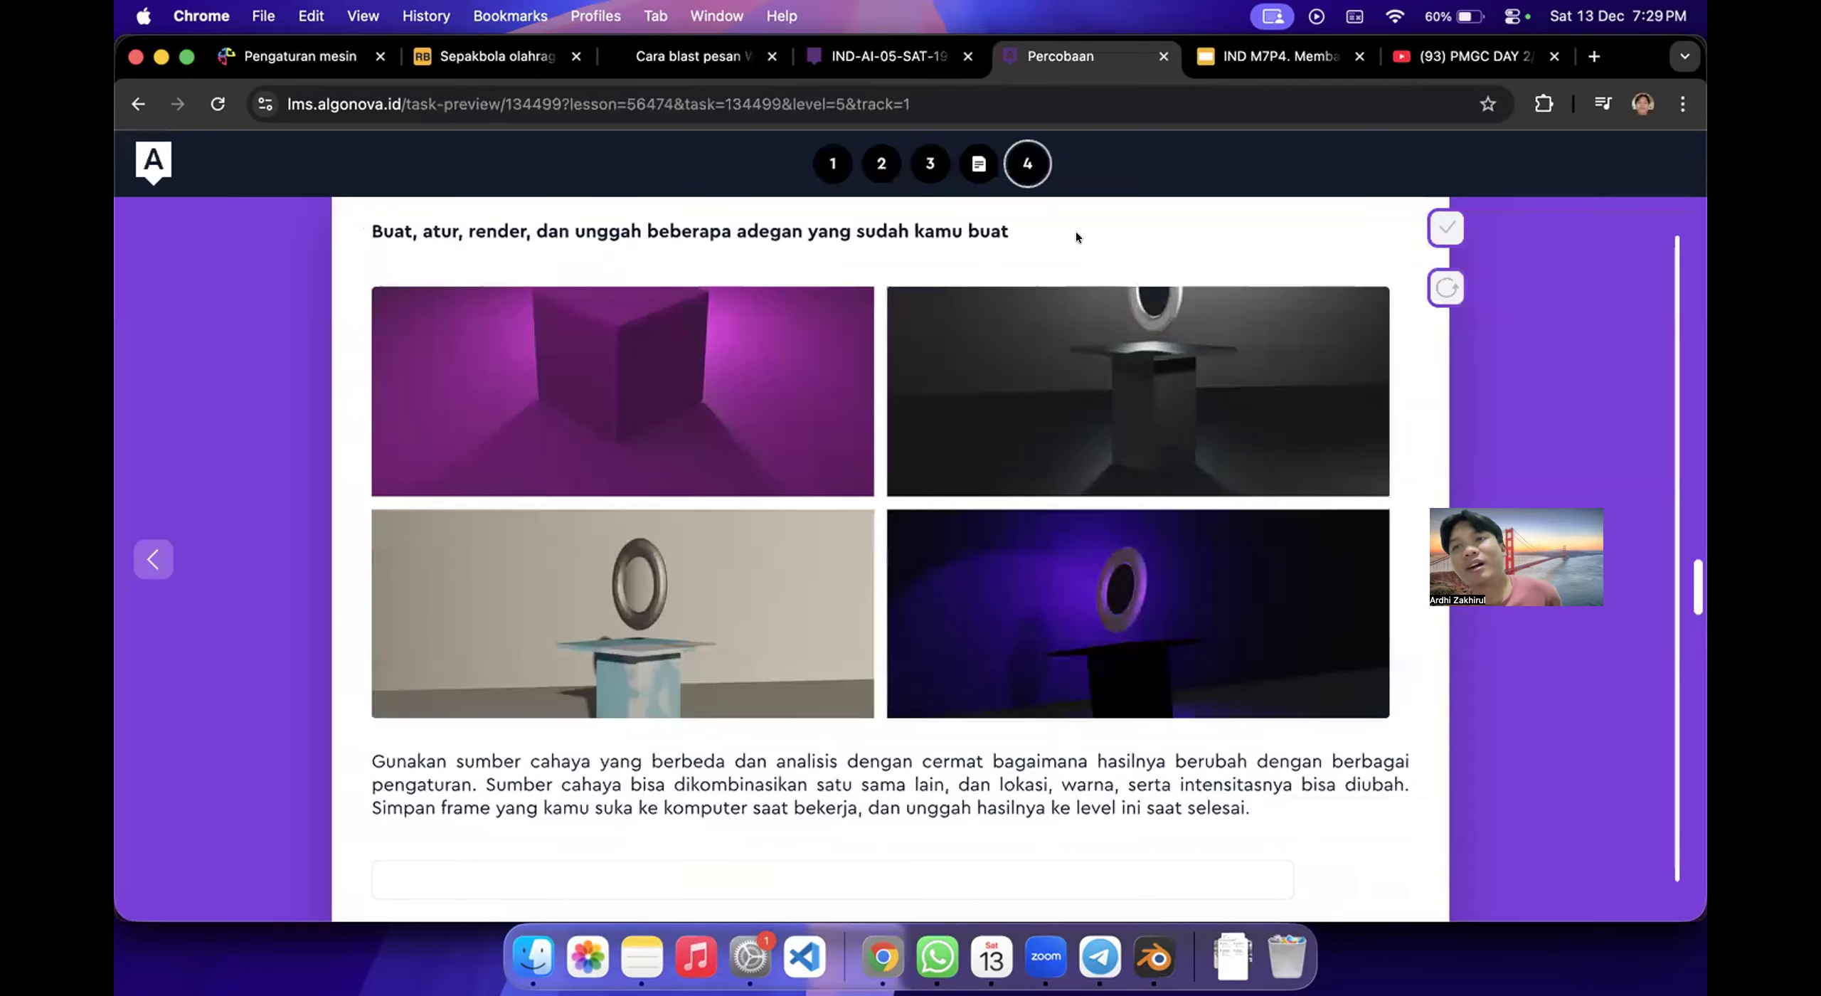
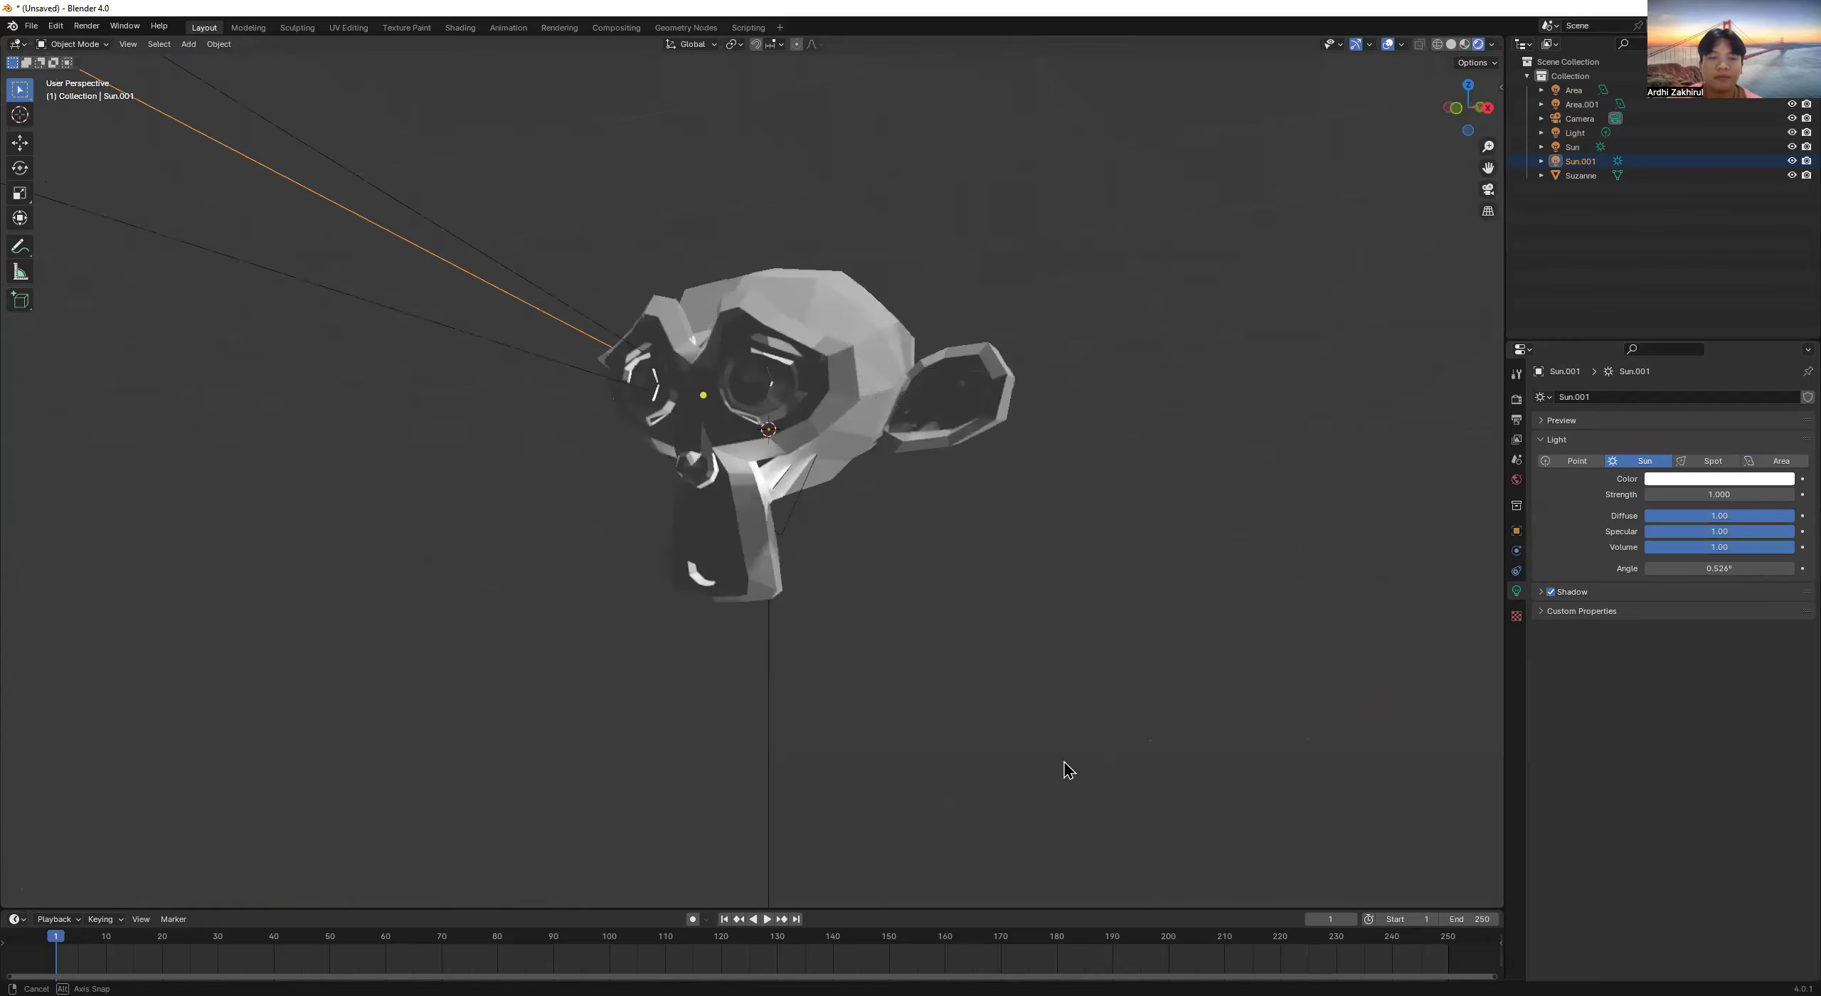
Add a new material to the Suzanne monkey head and set its base color to pinkish red.
{"action": "middle_click_drag", "start_coordinate": [982, 626], "coordinate": [1069, 618]}
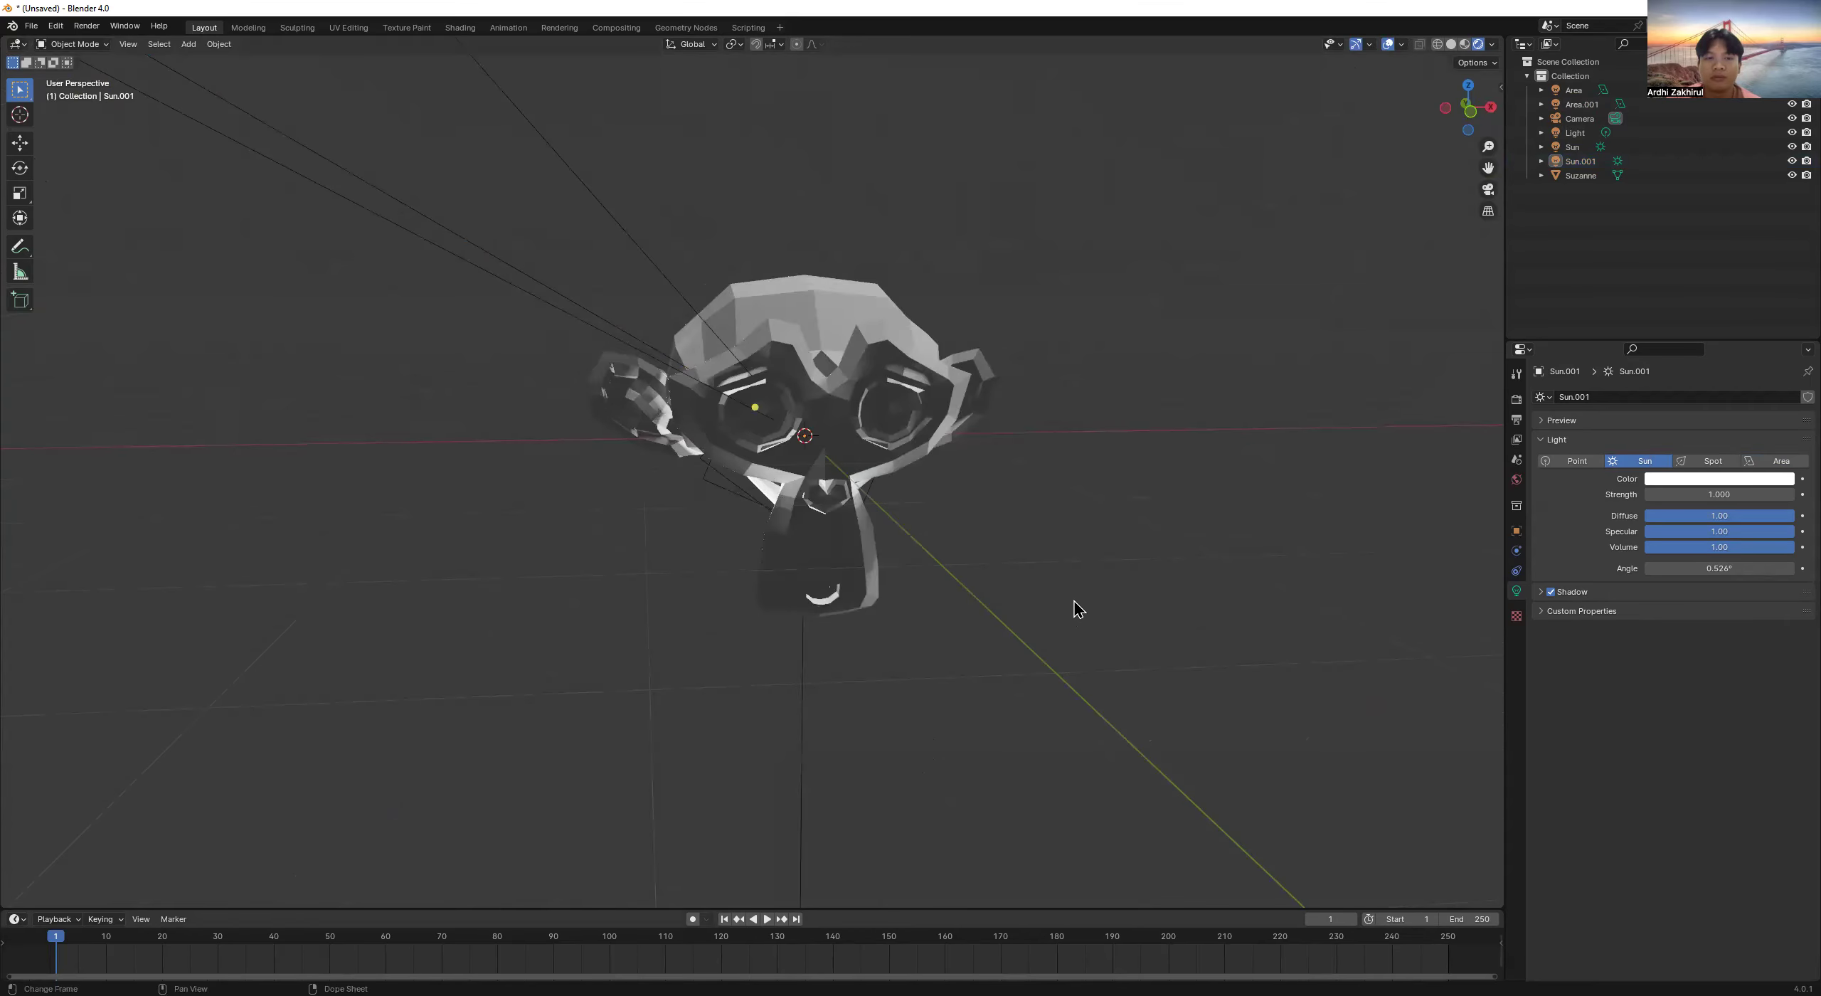
{"action": "scroll", "coordinate": [1079, 613], "scroll_direction": "down", "scroll_amount": 3}
{"action": "middle_click_drag", "start_coordinate": [1082, 618], "coordinate": [1522, 650]}
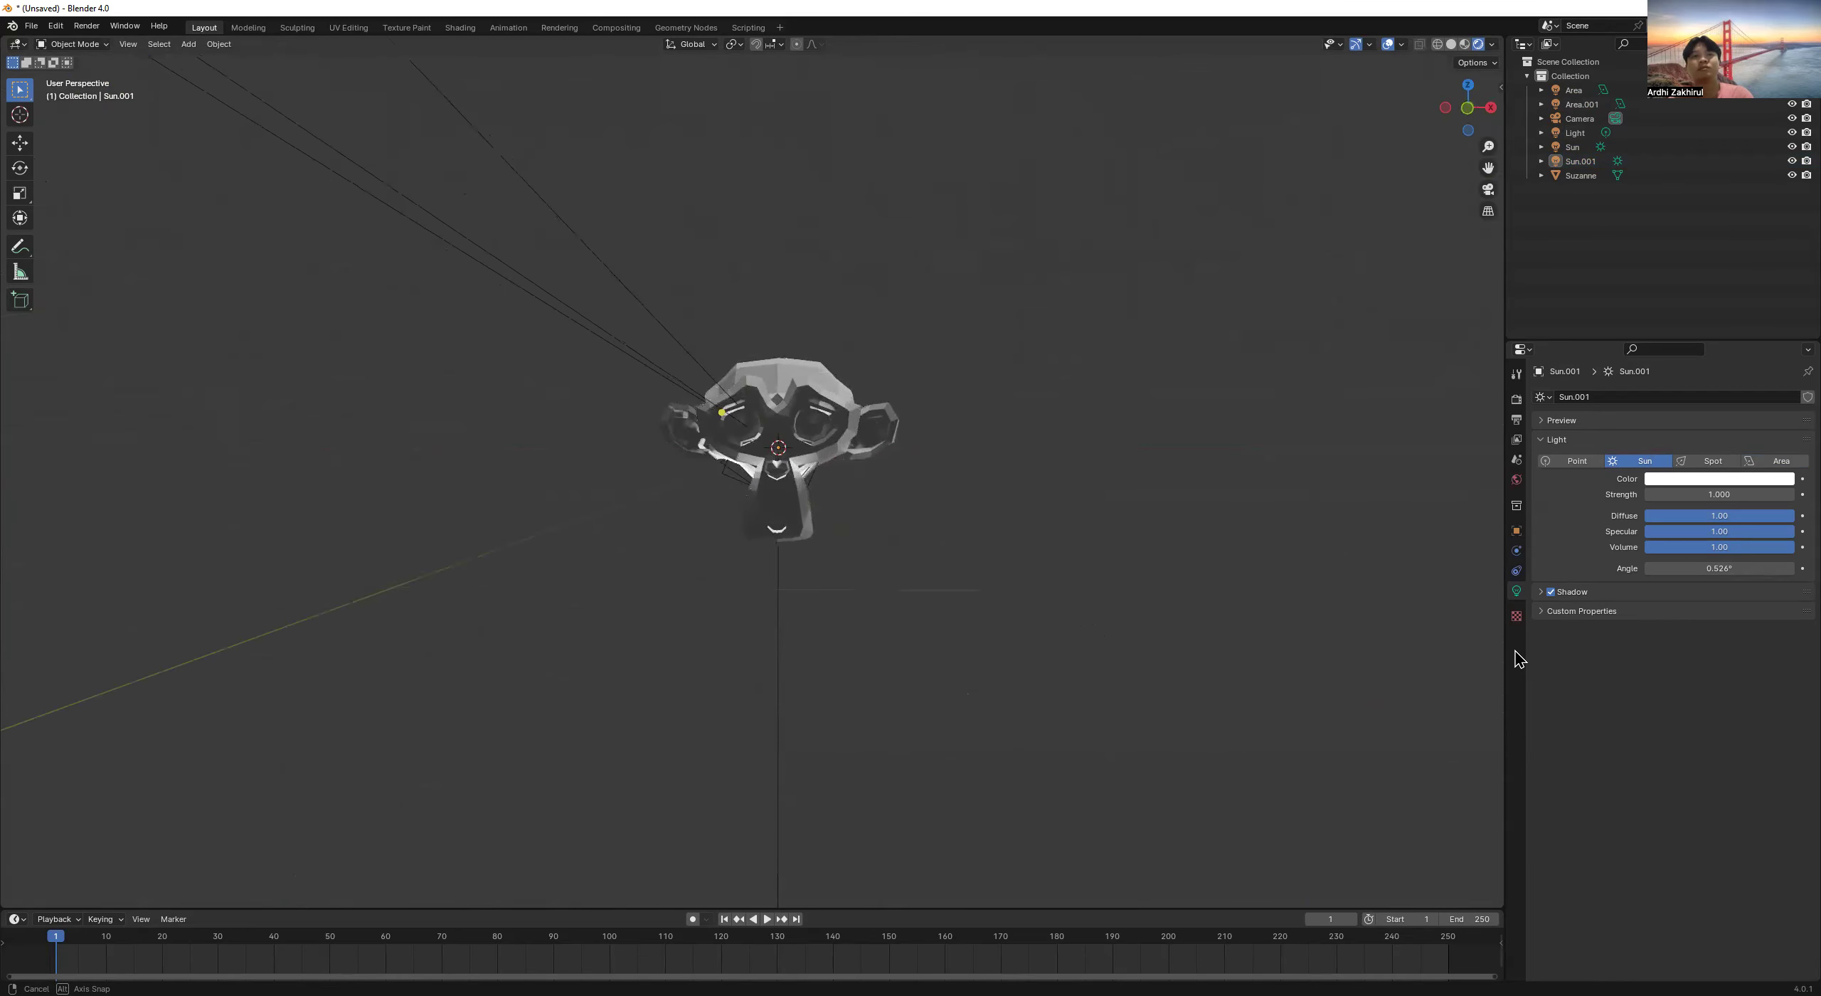
{"action": "left_click", "coordinate": [1516, 651]}
{"action": "left_click", "coordinate": [1634, 460]}
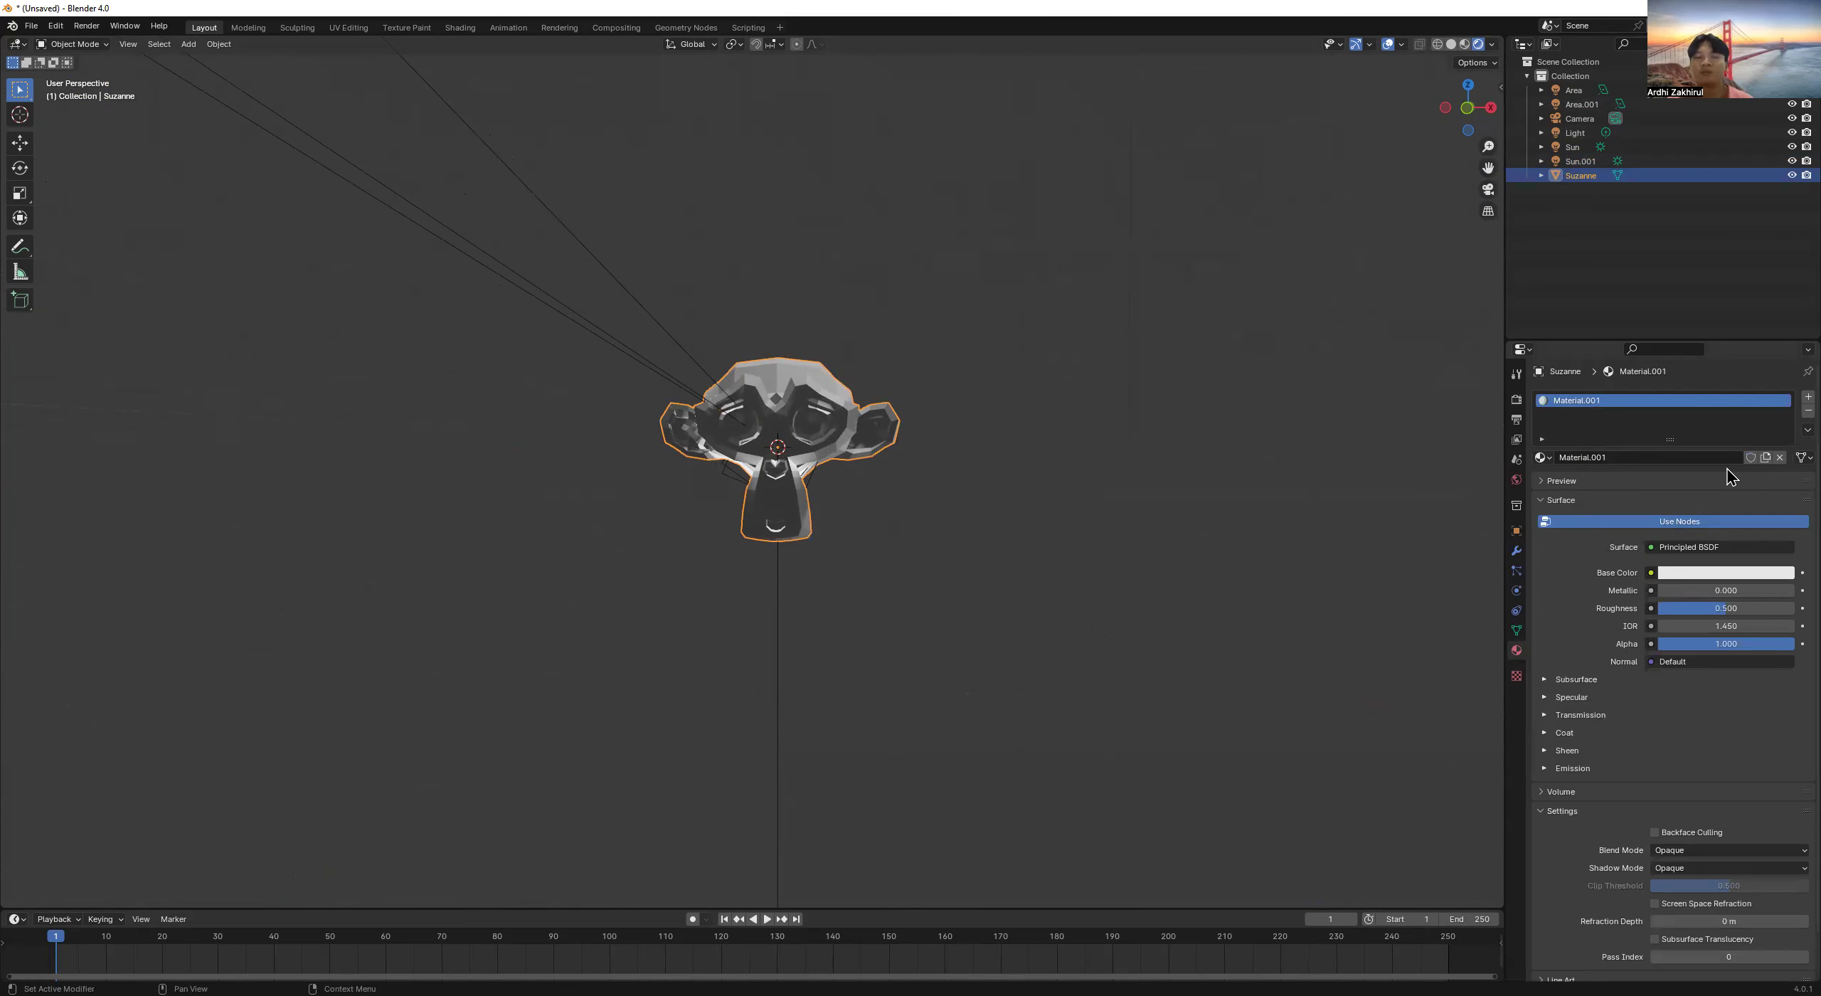
{"action": "left_click", "coordinate": [1728, 573]}
{"action": "left_click_drag", "start_coordinate": [1711, 420], "coordinate": [1726, 464]}
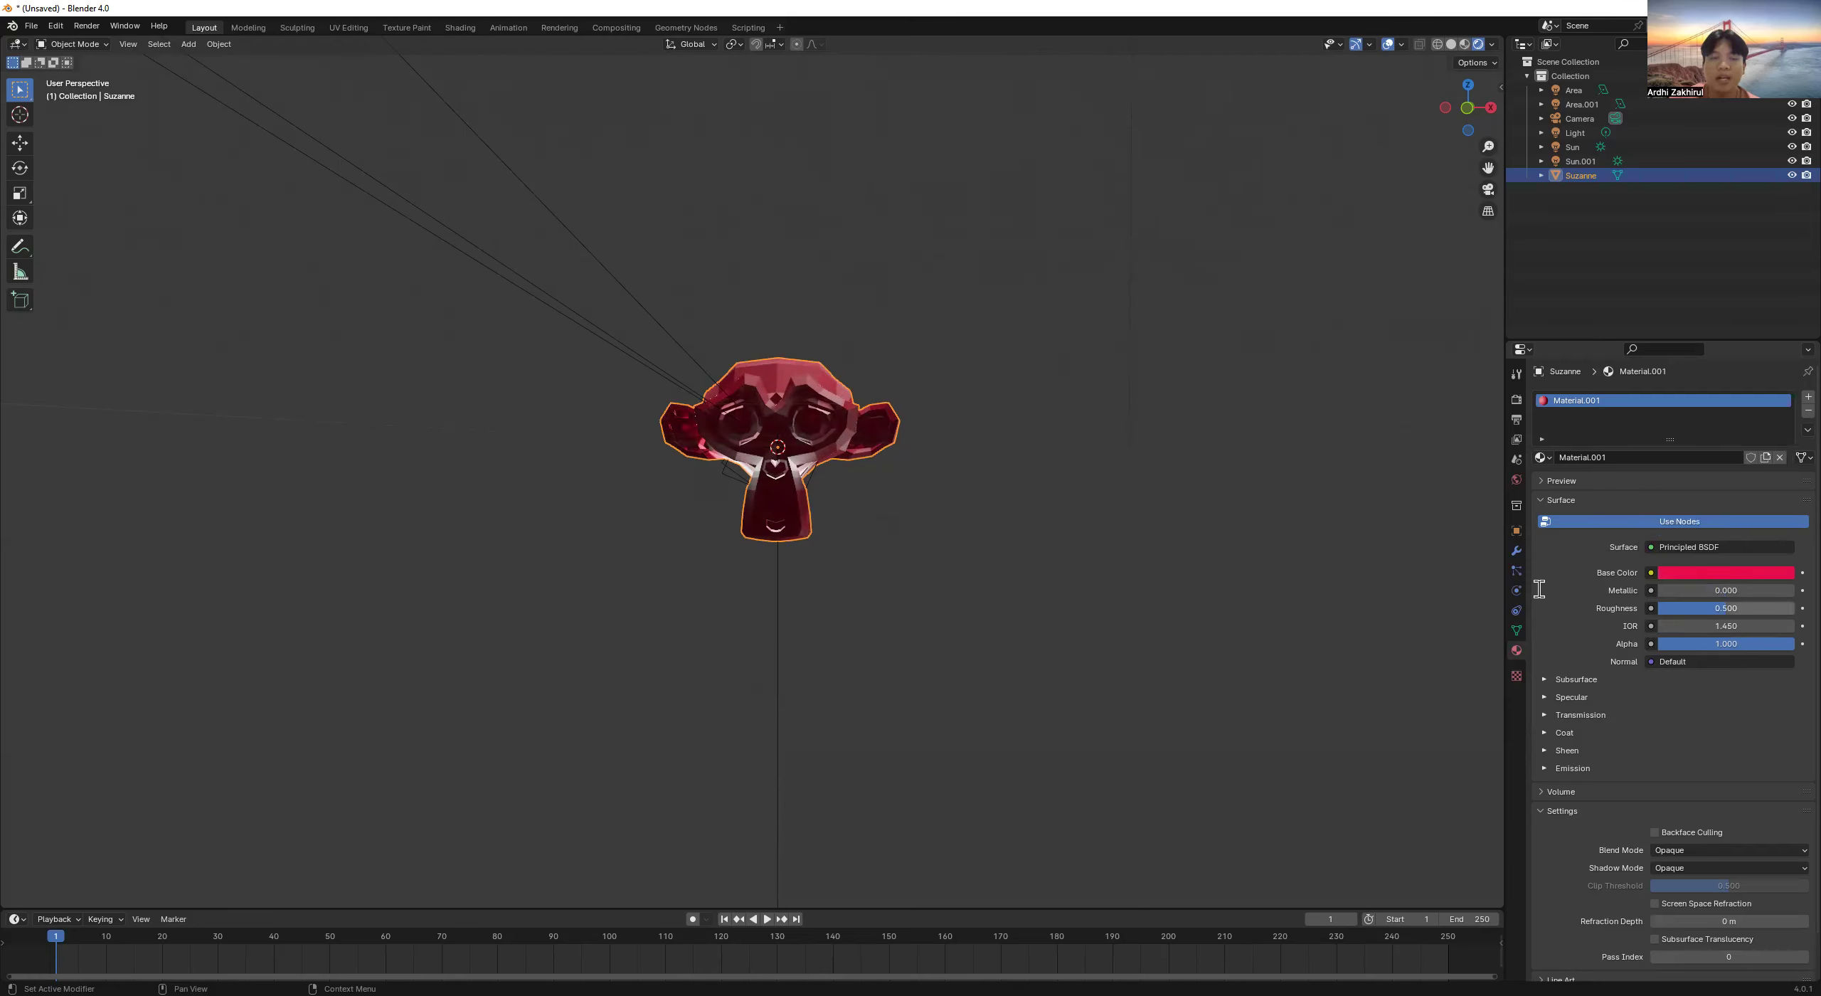
Set the monkey material's Metallic value to 100 and inspect the head from several angles.
{"action": "left_click", "coordinate": [1726, 591]}
{"action": "type", "text": "100"}
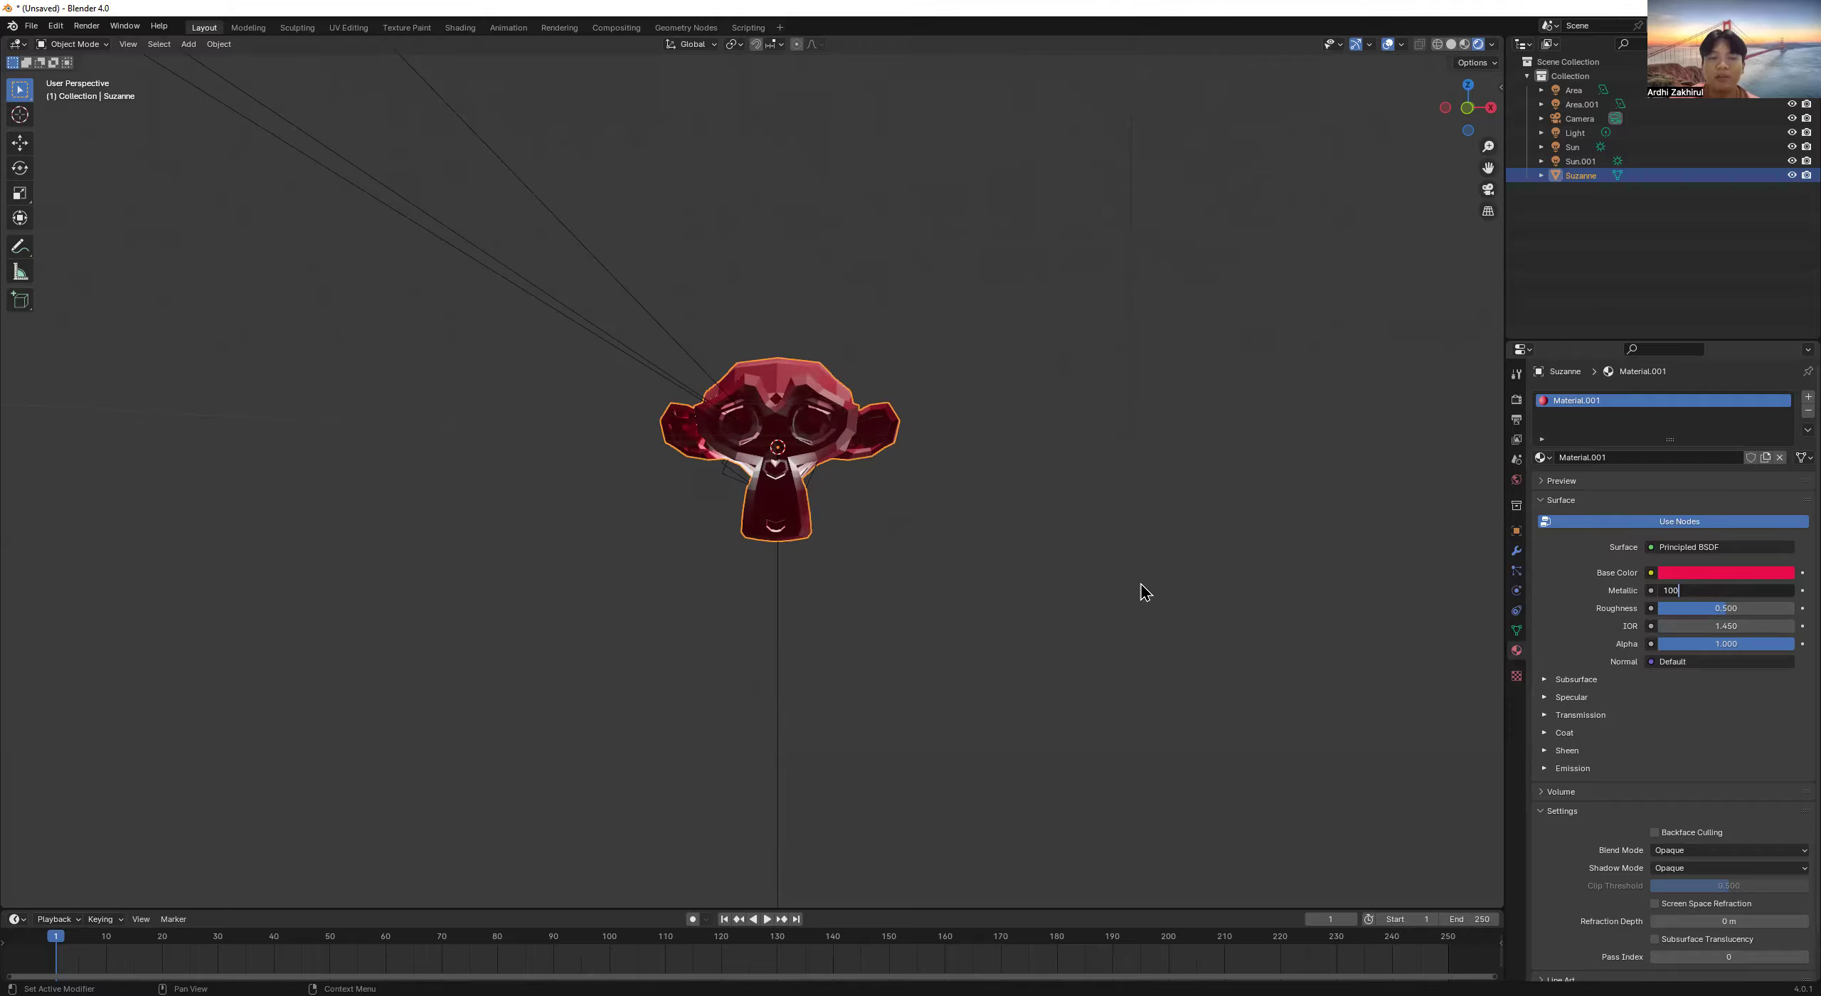
{"action": "key", "text": "Return"}
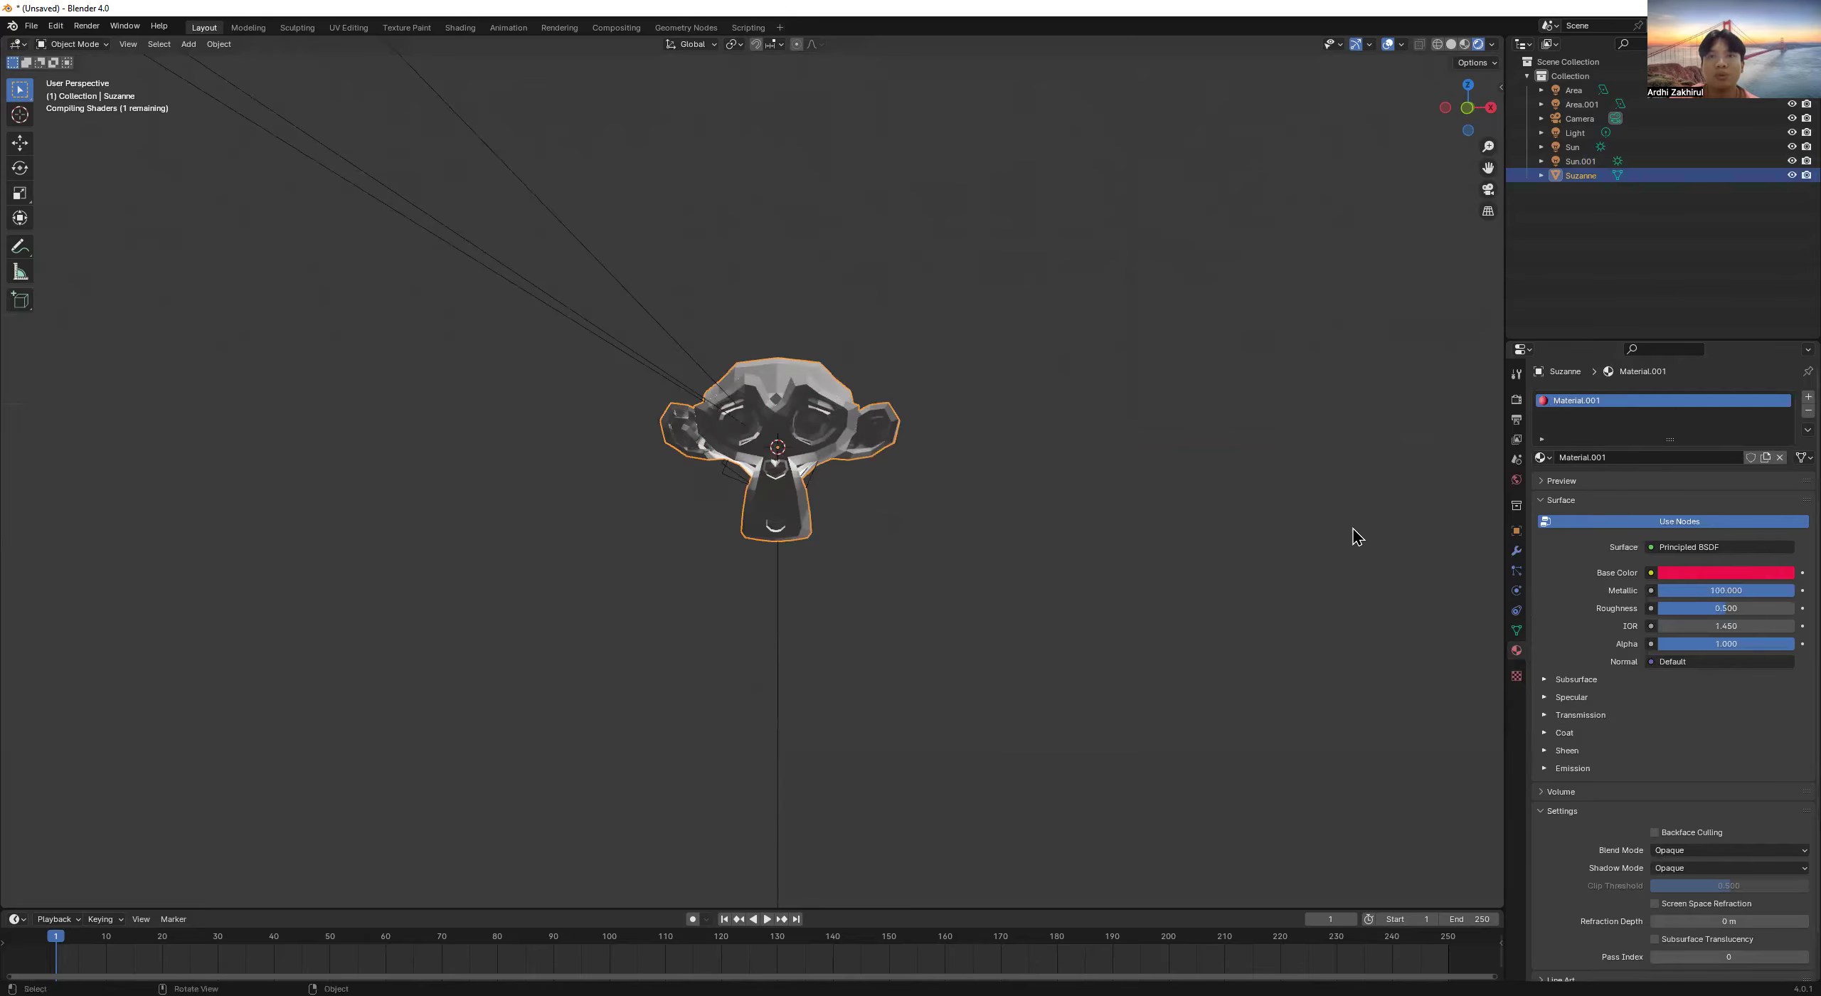
{"action": "middle_click_drag", "start_coordinate": [853, 679], "coordinate": [1685, 645]}
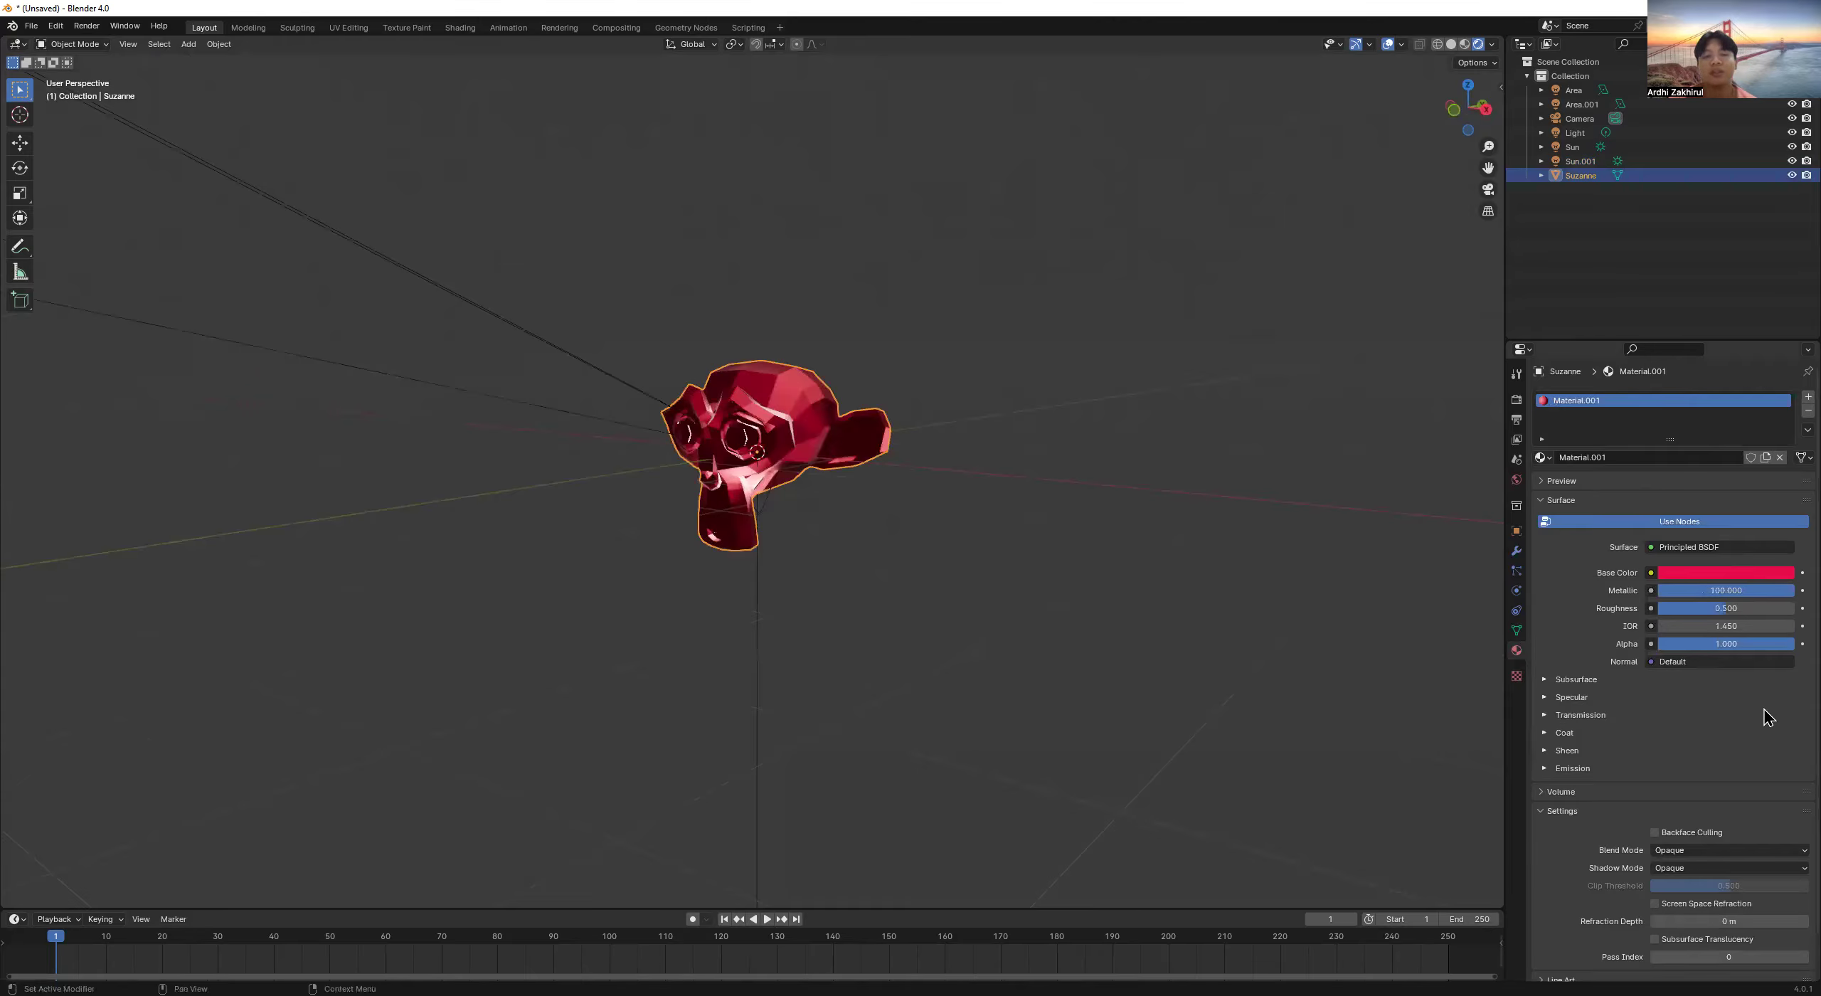
{"action": "middle_click_drag", "start_coordinate": [1726, 884], "coordinate": [1717, 877]}
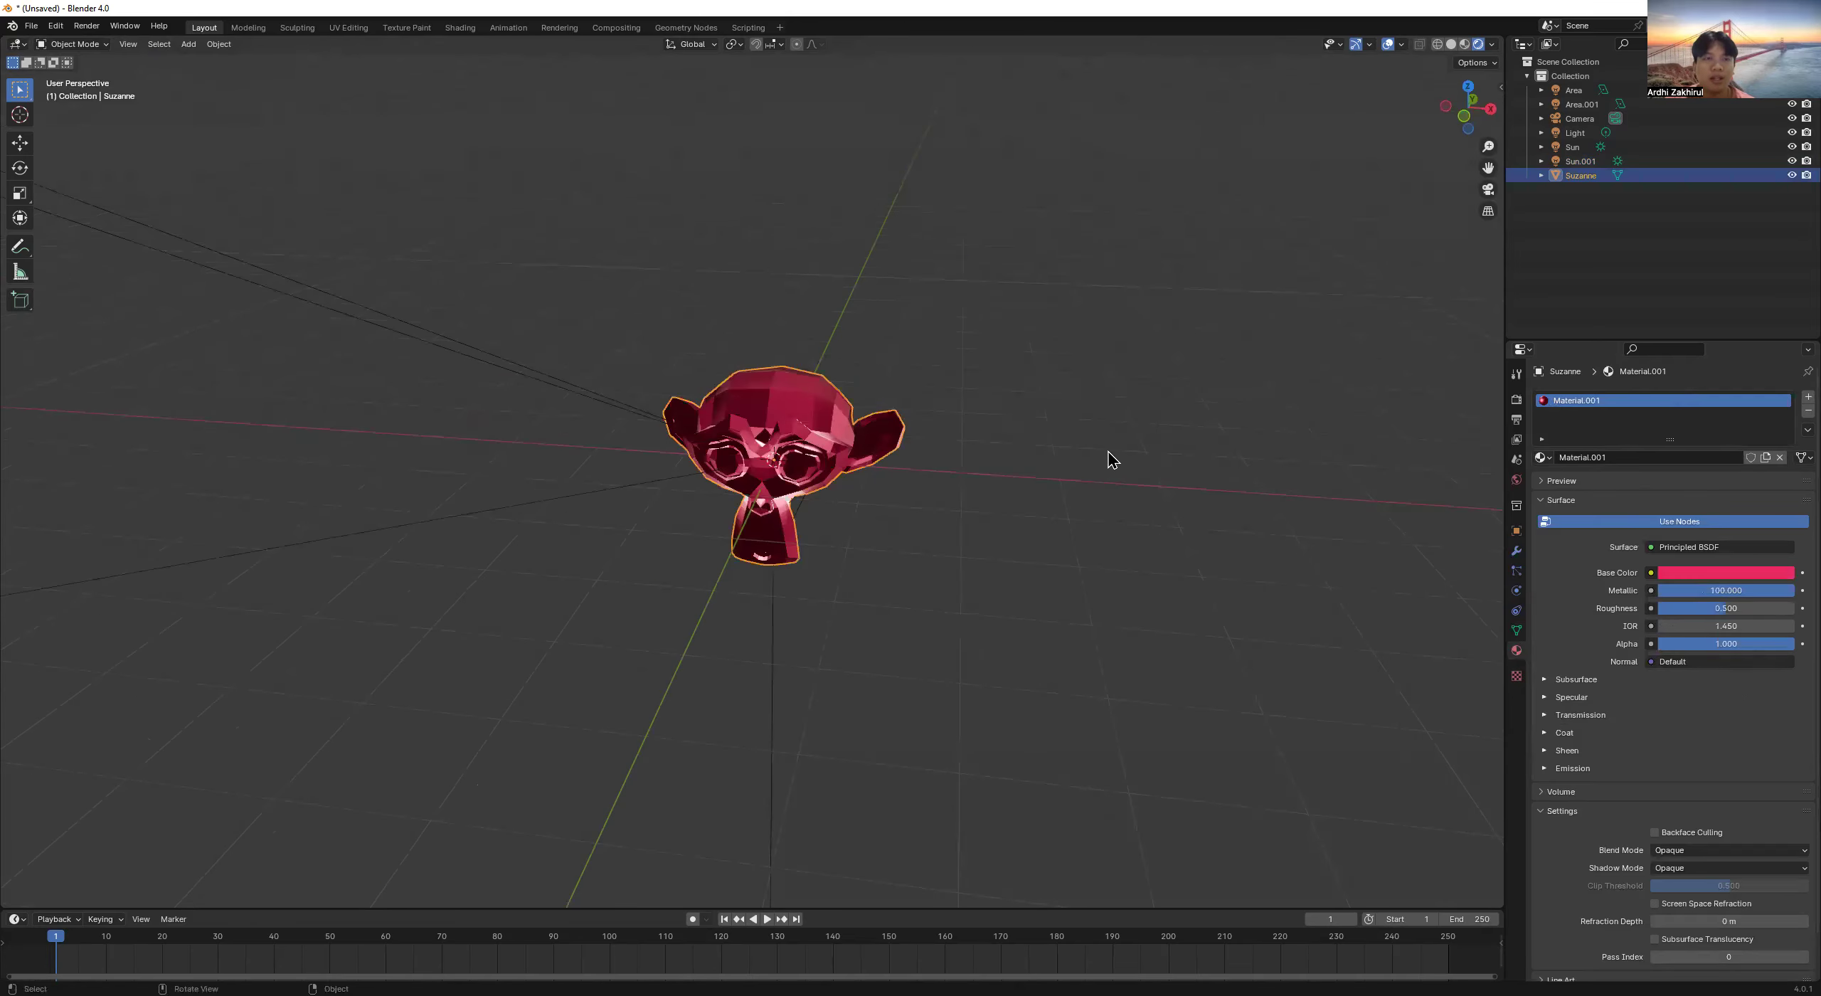
Set the monkey material's base color to light yellow-green and its Metallic value to 10.
{"action": "left_click", "coordinate": [1711, 662]}
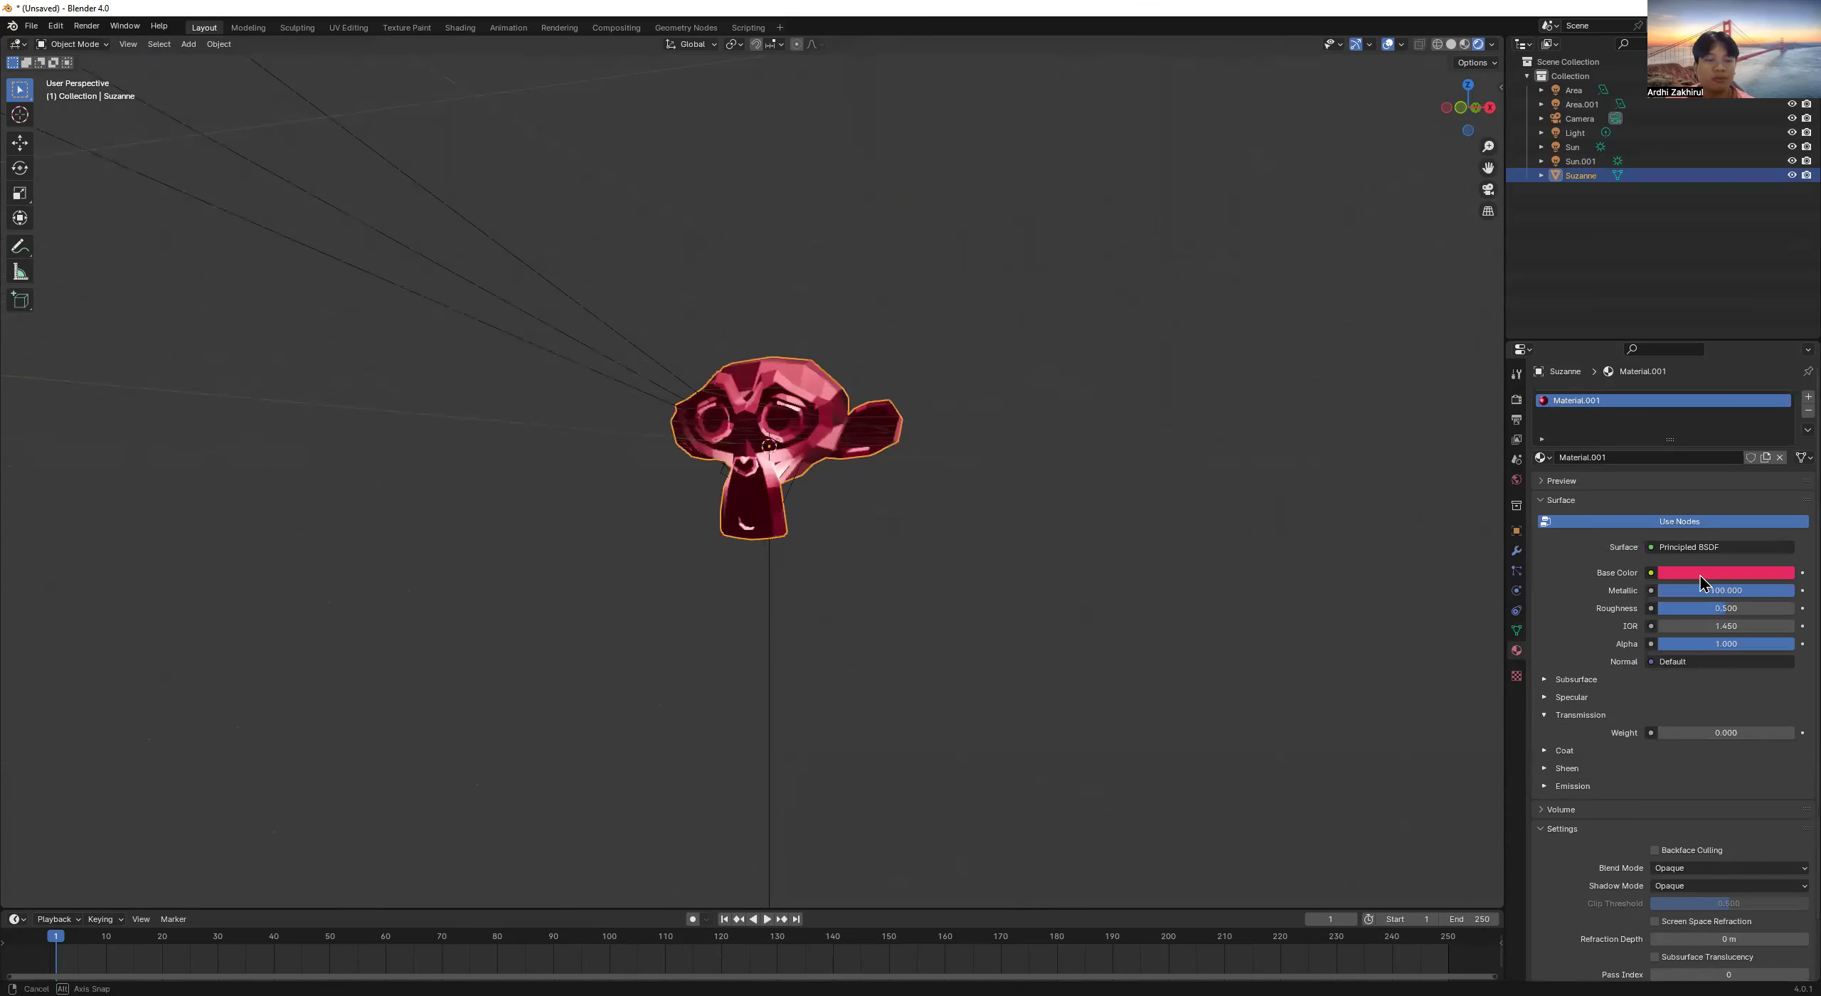
{"action": "left_click", "coordinate": [1702, 578]}
{"action": "mouse_move", "coordinate": [1725, 460]}
{"action": "left_mouse_down"}
{"action": "mouse_move", "coordinate": [1705, 413]}
{"action": "mouse_move", "coordinate": [1679, 405]}
{"action": "left_mouse_up"}
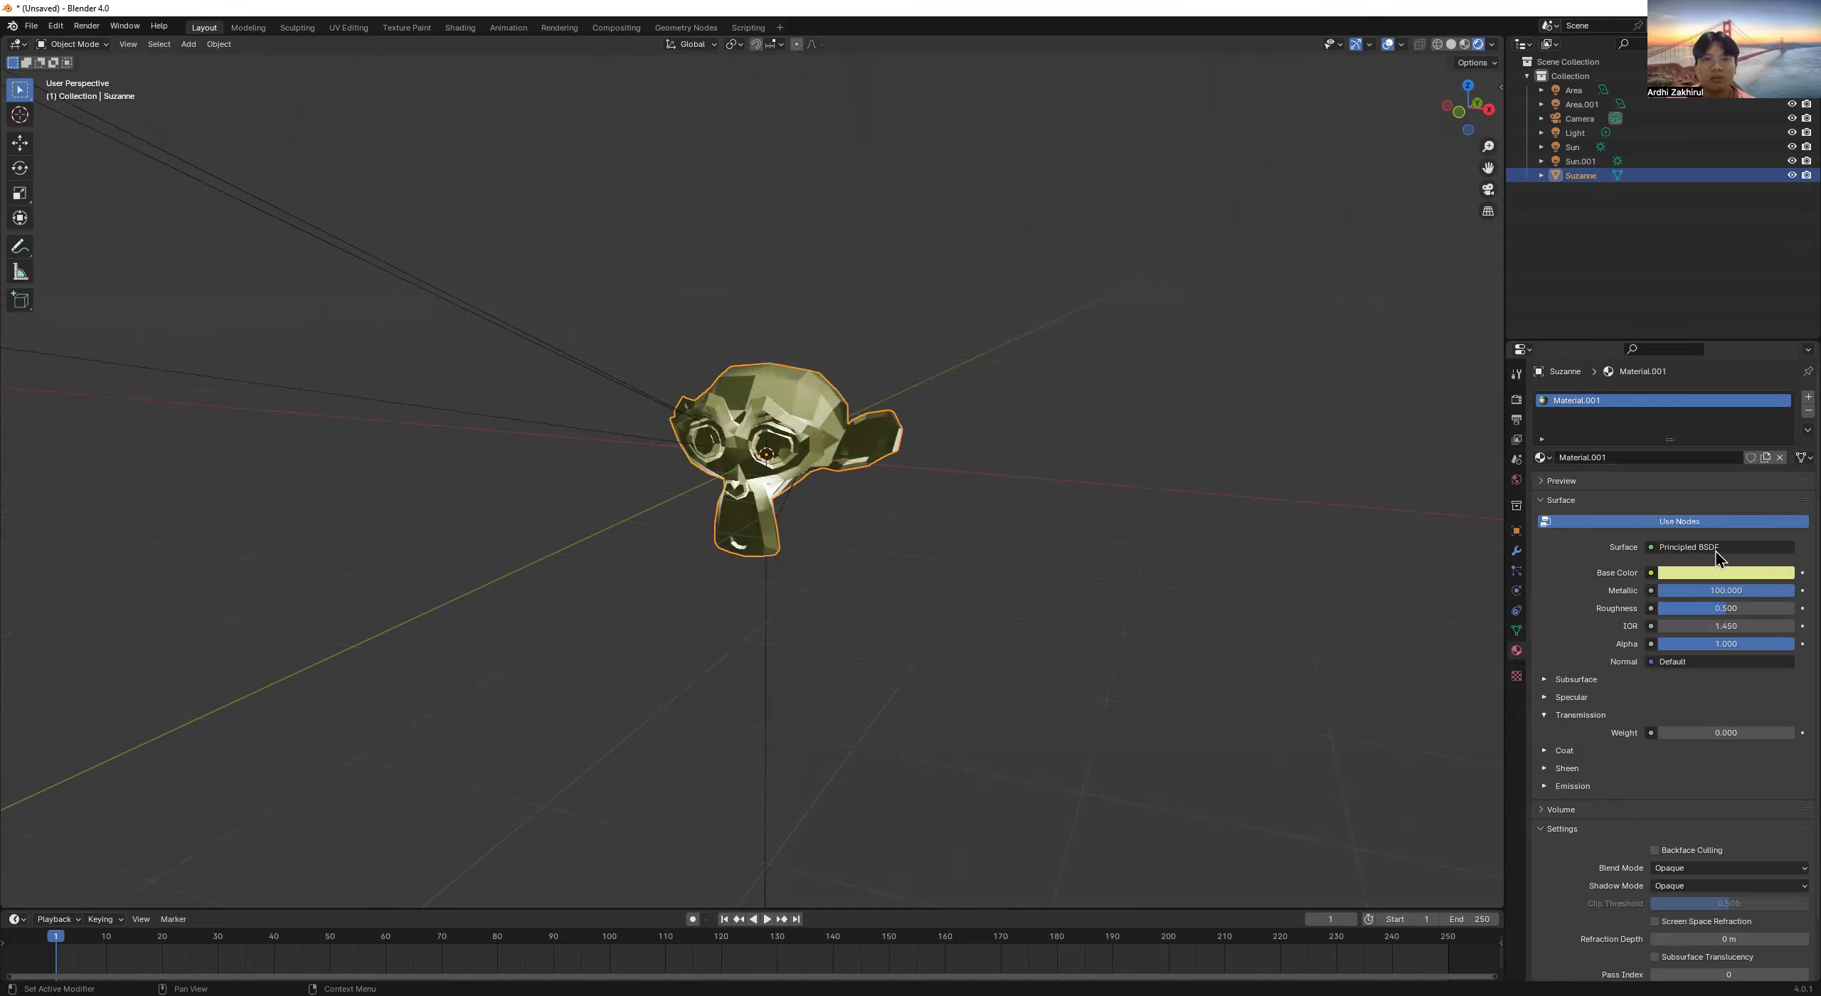
{"action": "left_click", "coordinate": [1711, 589]}
{"action": "type", "text": "10"}
{"action": "key", "text": "Return"}
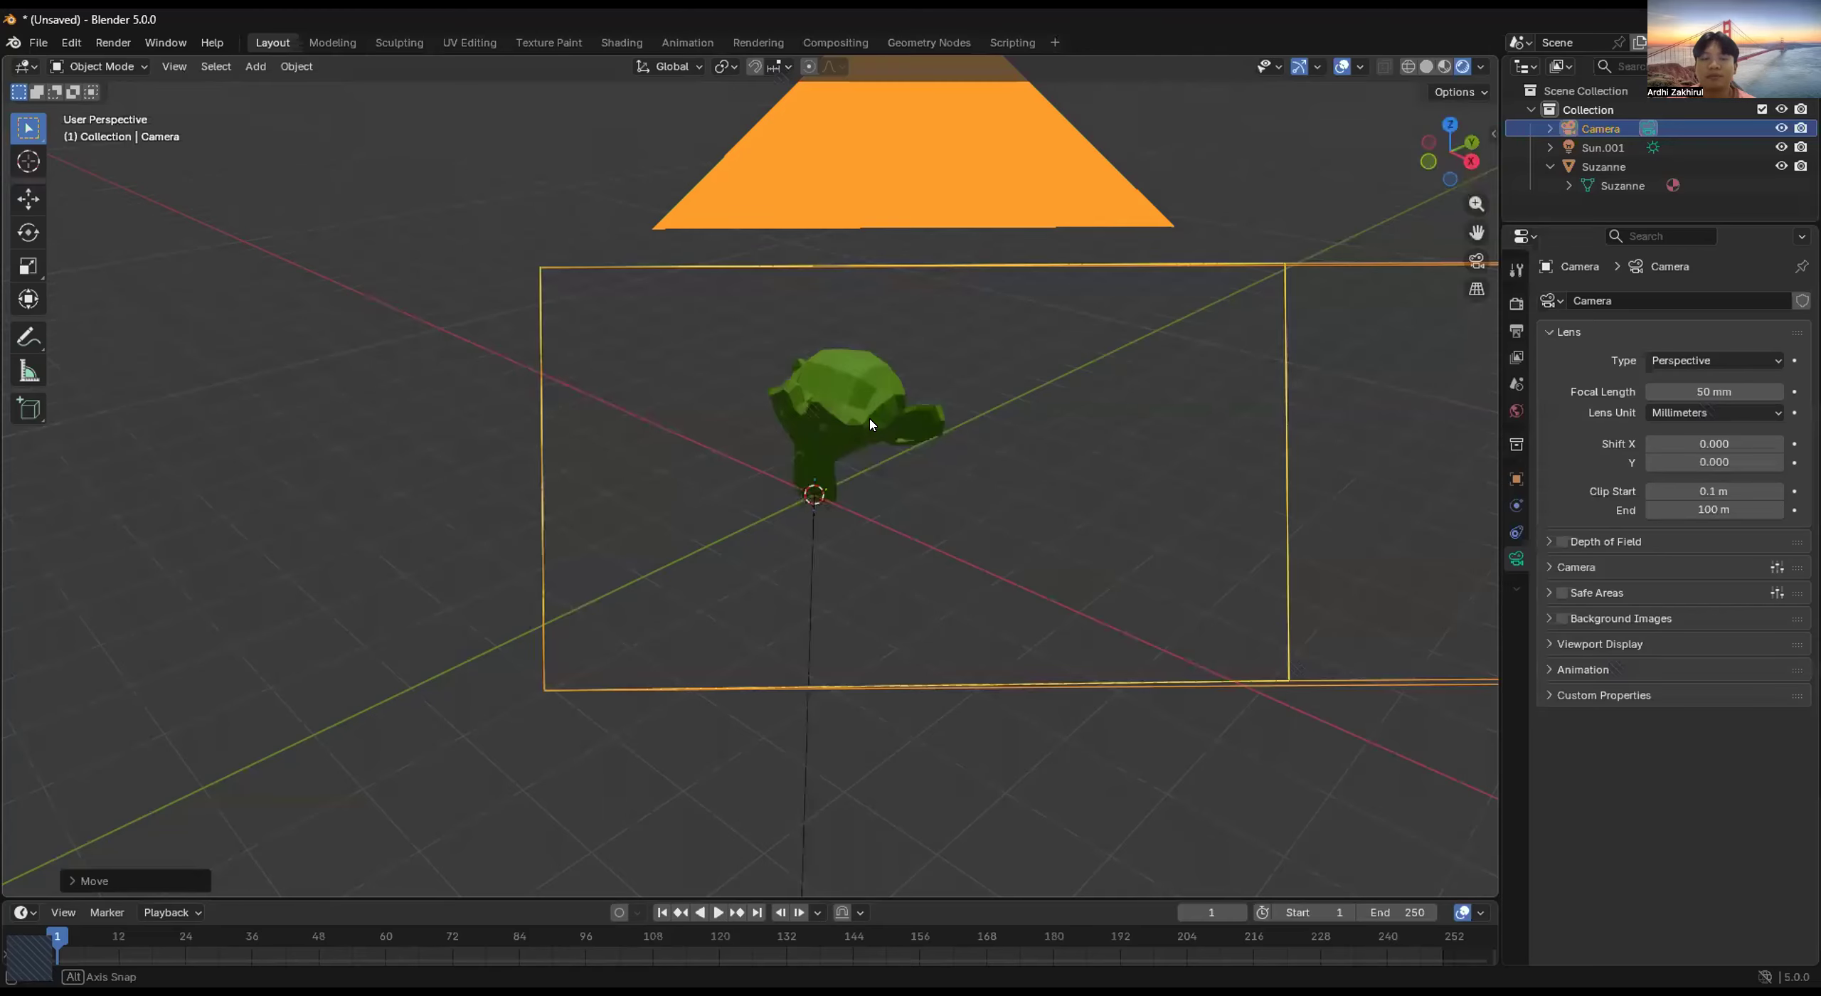
Undo the last camera moves in the scene with the green monkey head.
{"action": "middle_click_drag", "start_coordinate": [870, 419], "coordinate": [845, 401]}
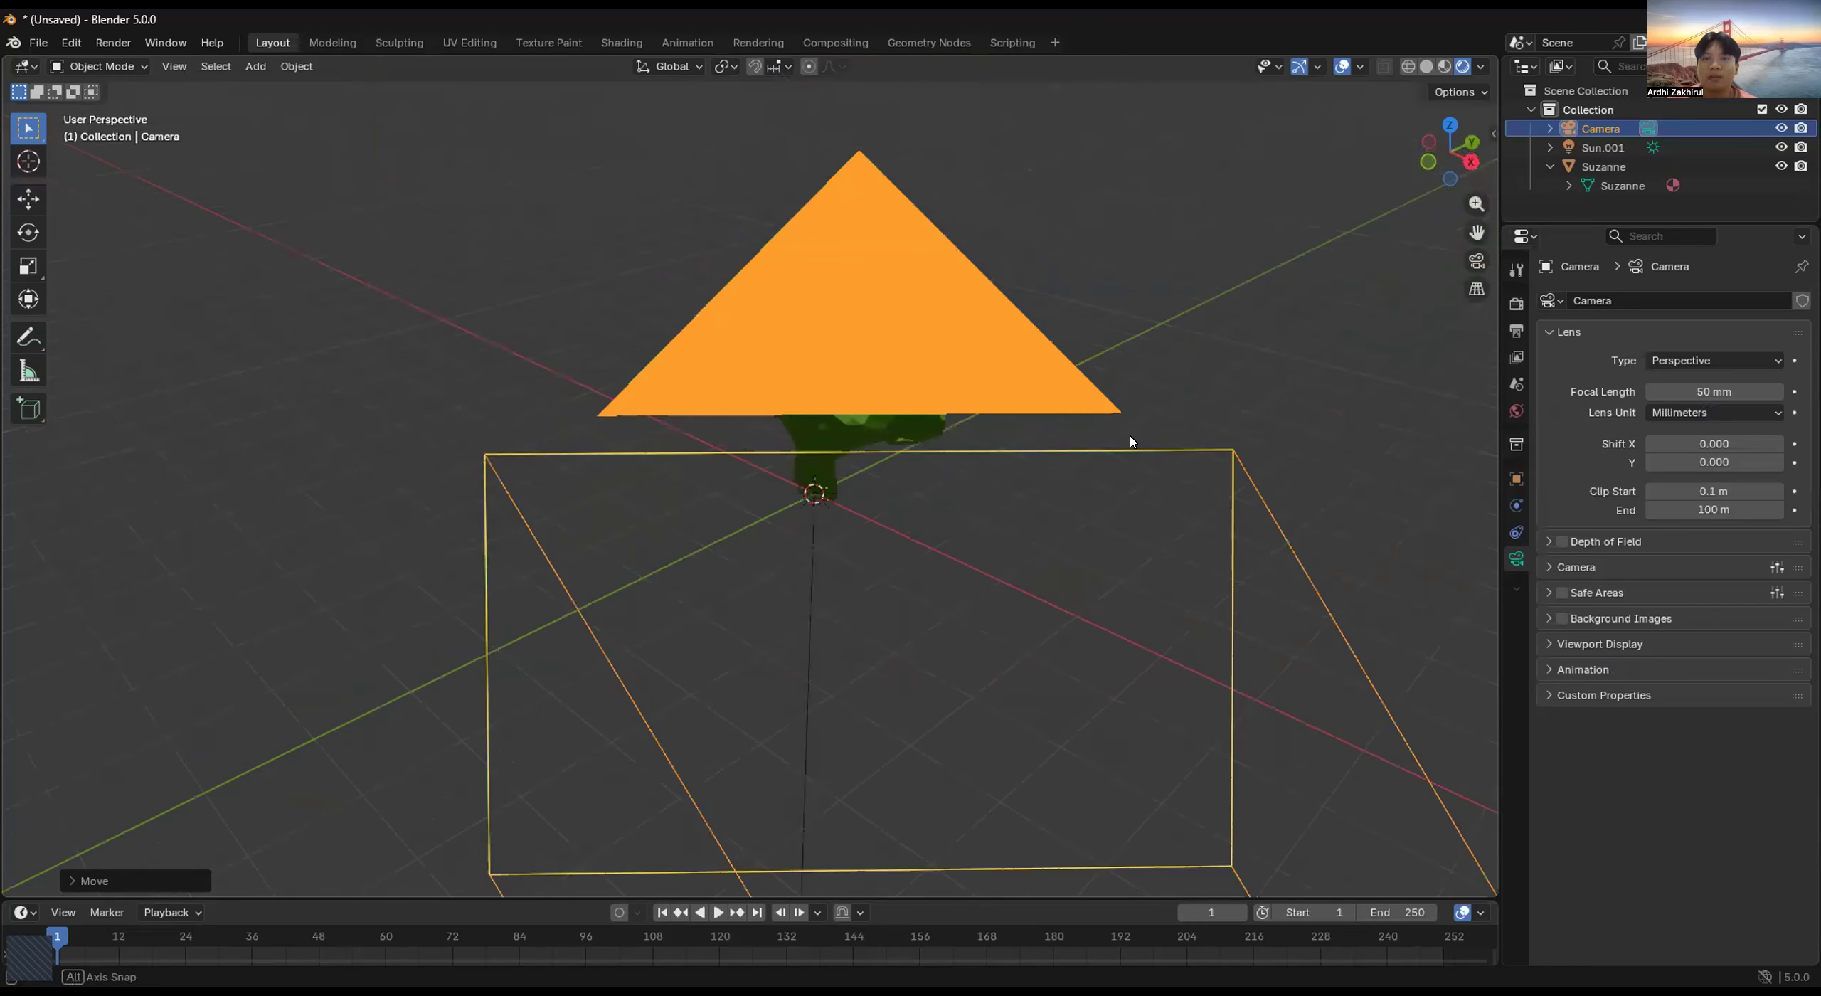
{"action": "left_click", "coordinate": [1476, 258]}
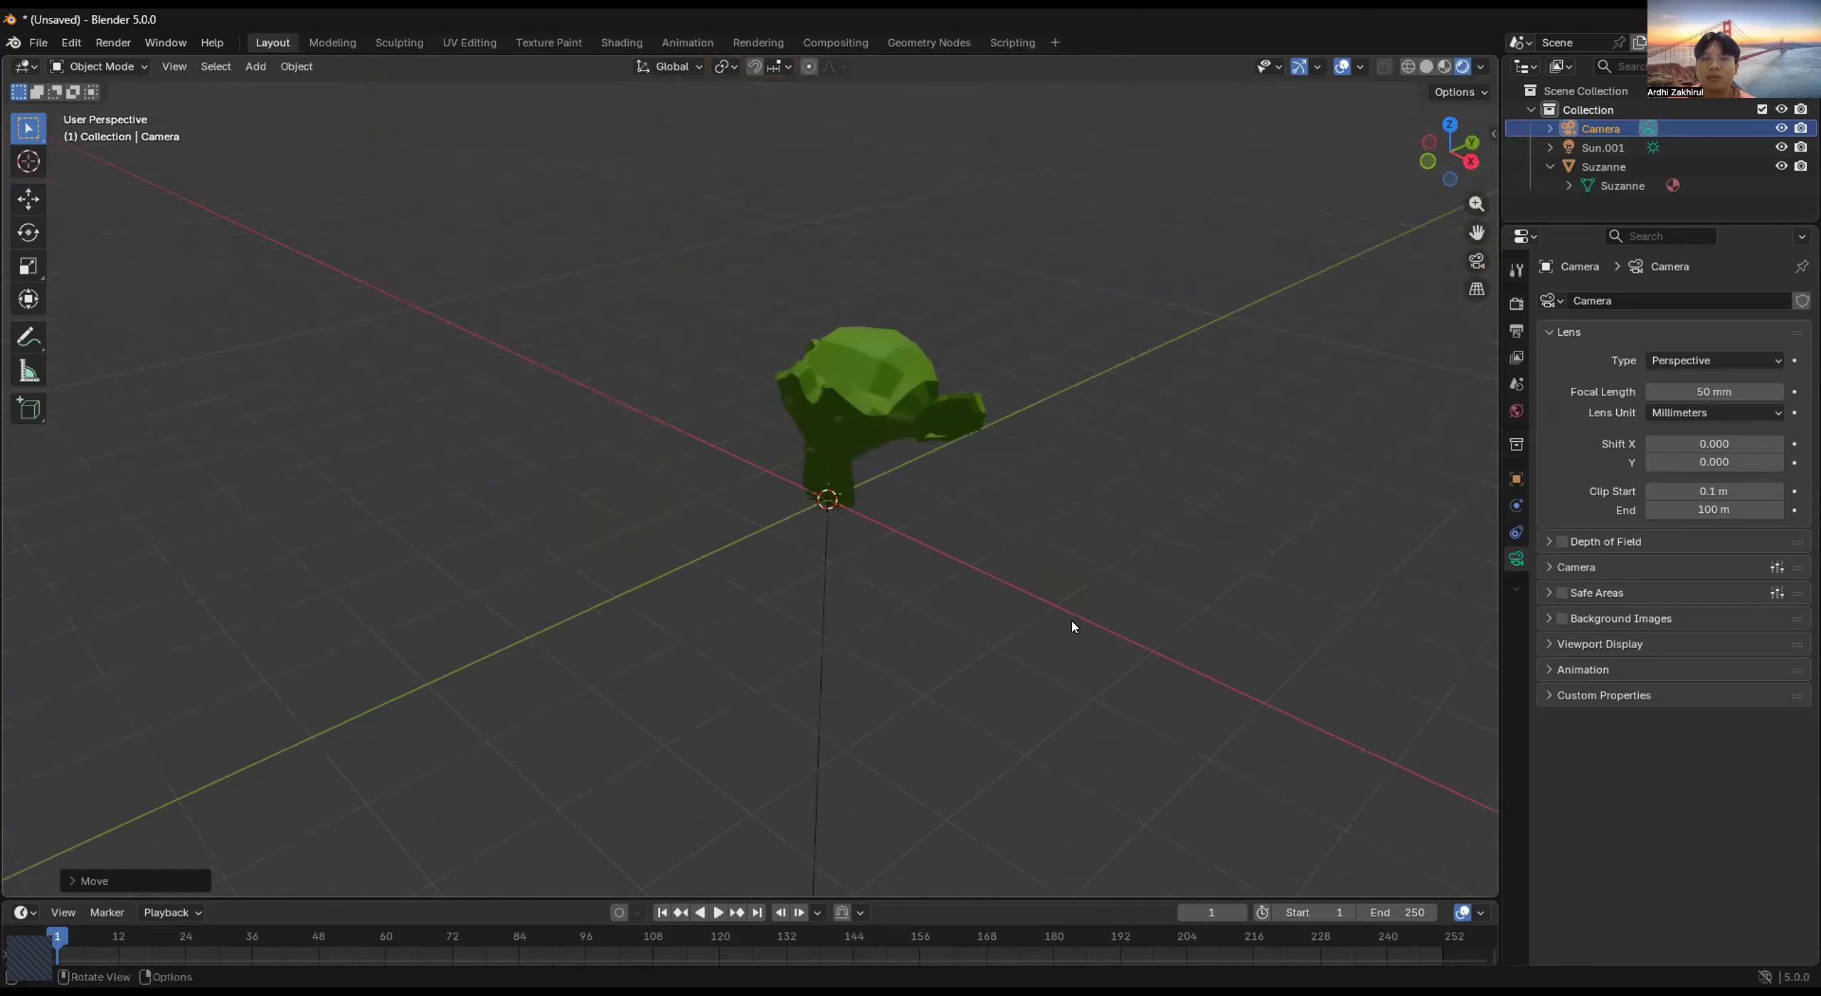
{"action": "key", "text": "ctrl+z"}
{"action": "key", "text": "ctrl+z"}
{"action": "scroll", "coordinate": [1072, 626], "scroll_direction": "down", "scroll_amount": 2}
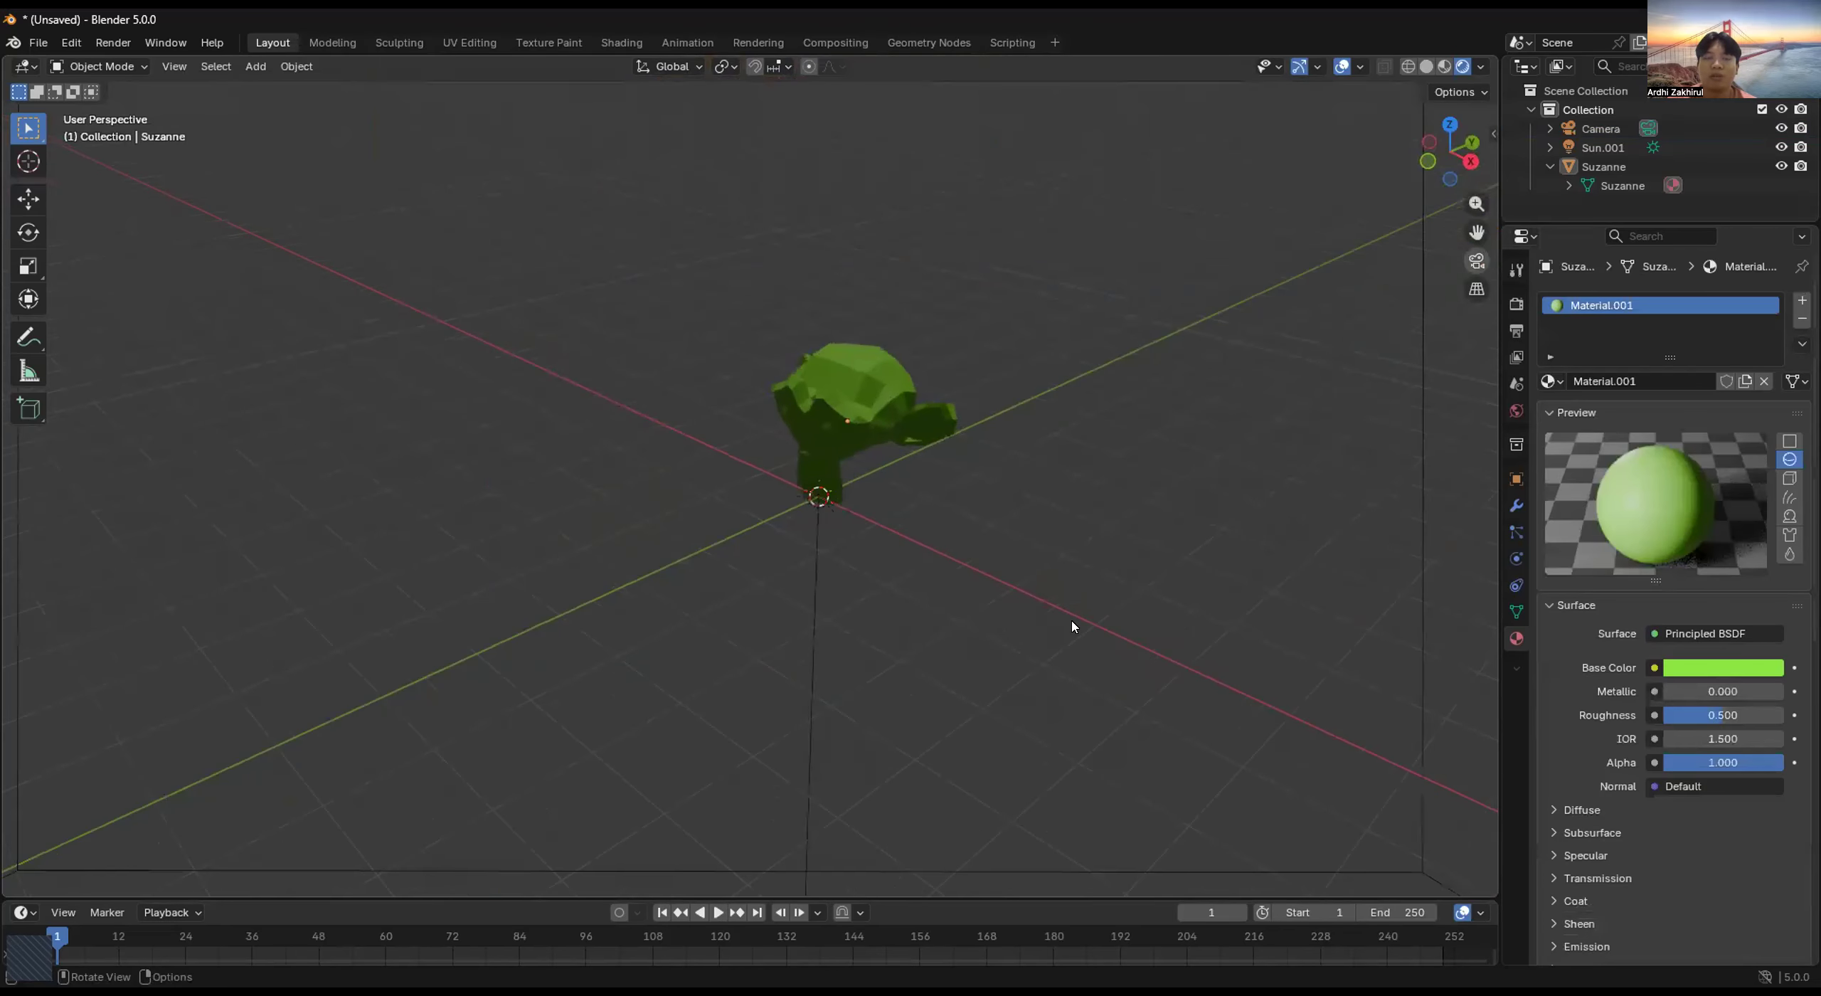
{"action": "key", "text": "KP_0"}
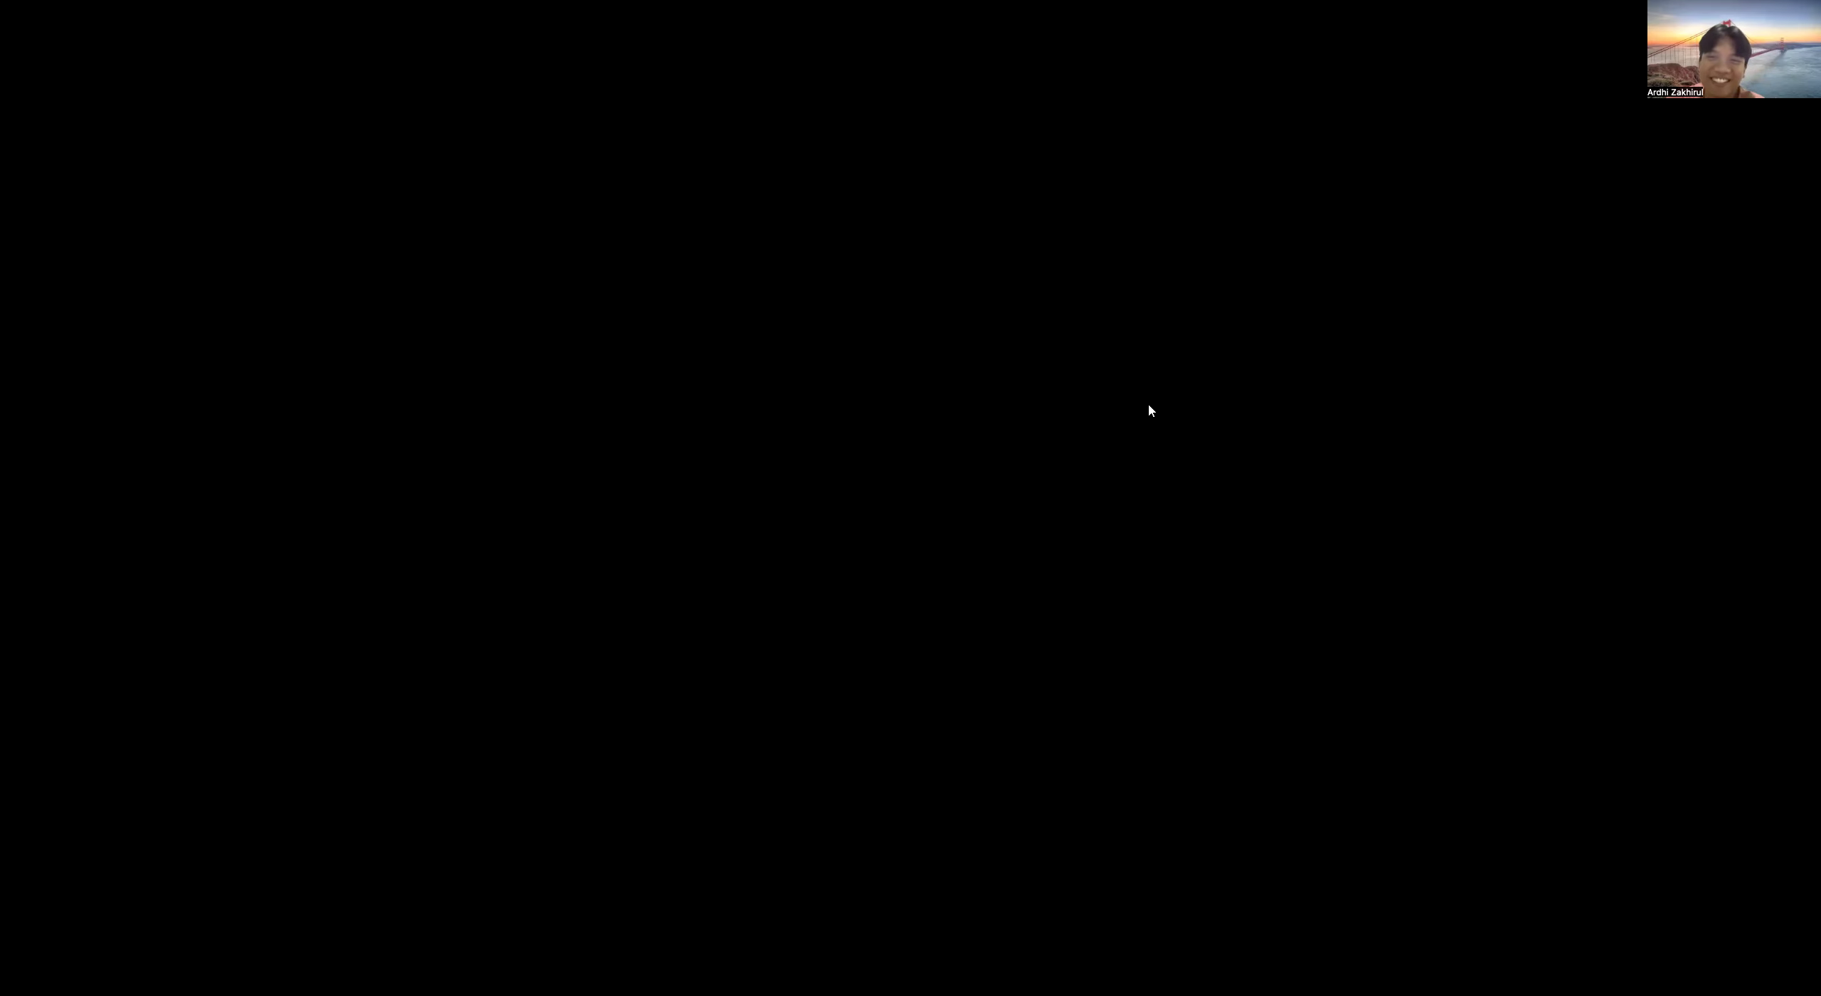
Undo the last changes to the sun light's direction.
{"action": "key", "text": "ctrl+z"}
{"action": "key", "text": "ctrl+z"}
{"action": "key", "text": "ctrl+z"}
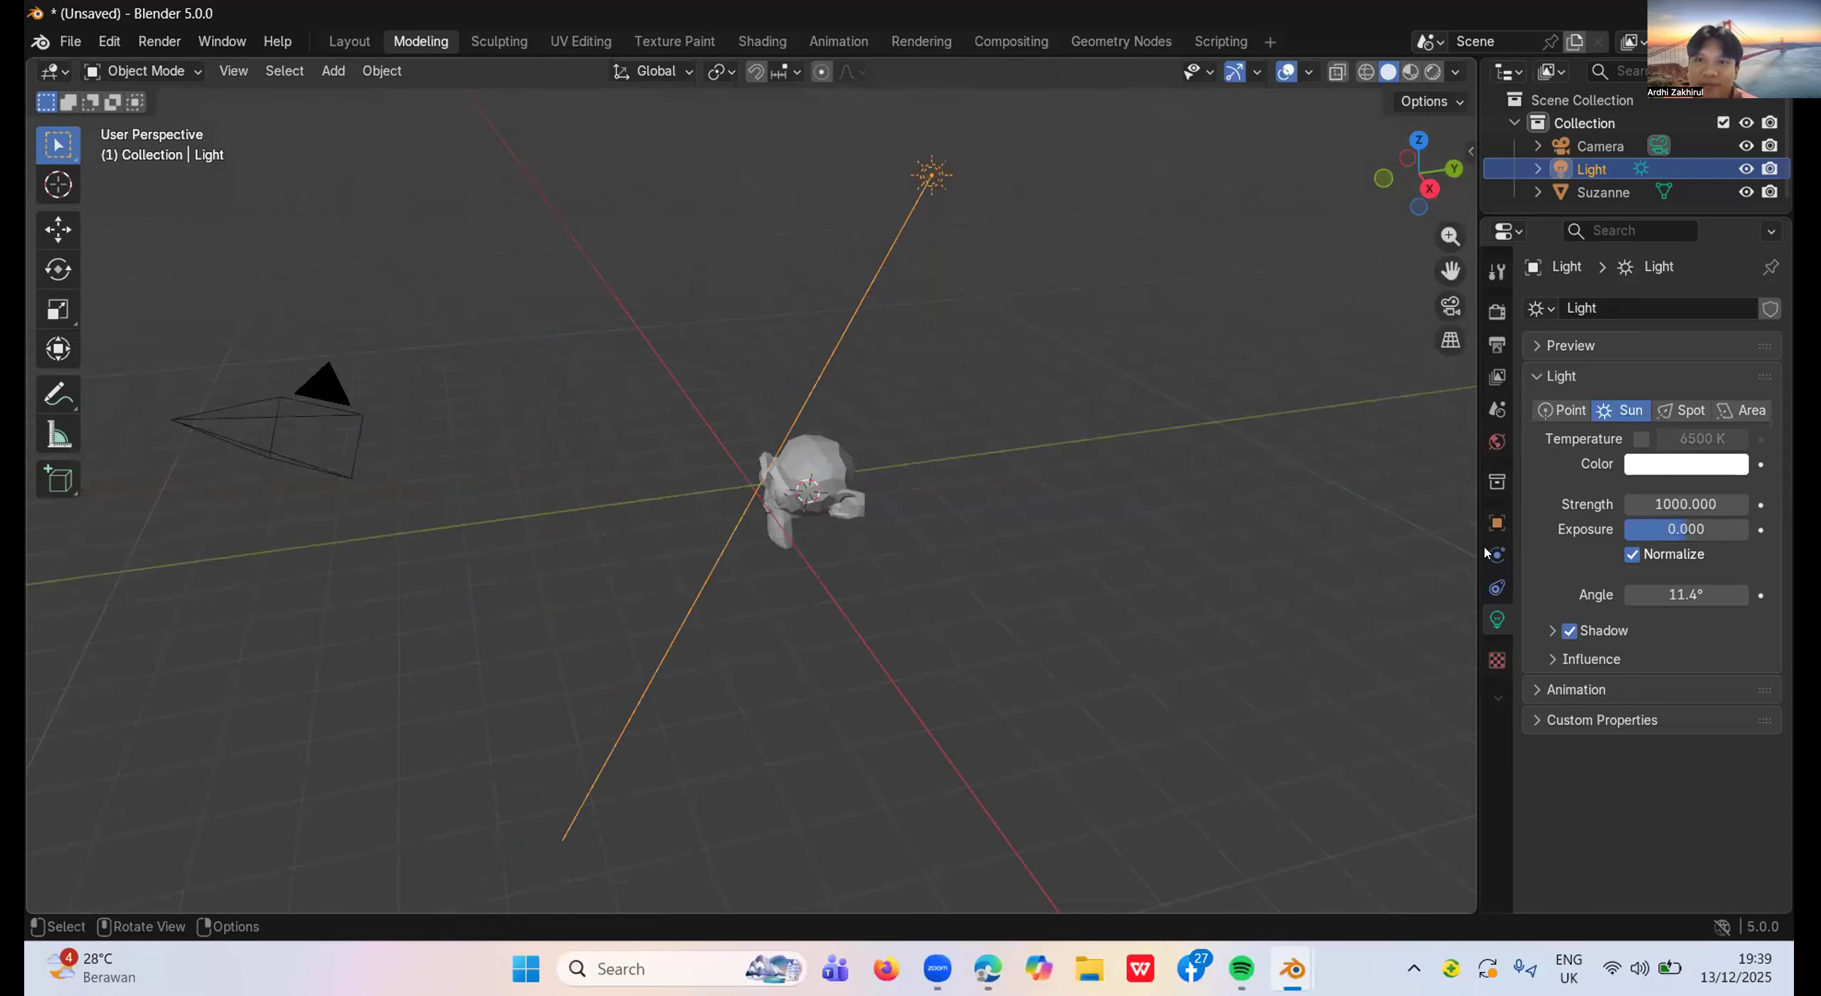
{"action": "key", "text": "ctrl+z"}
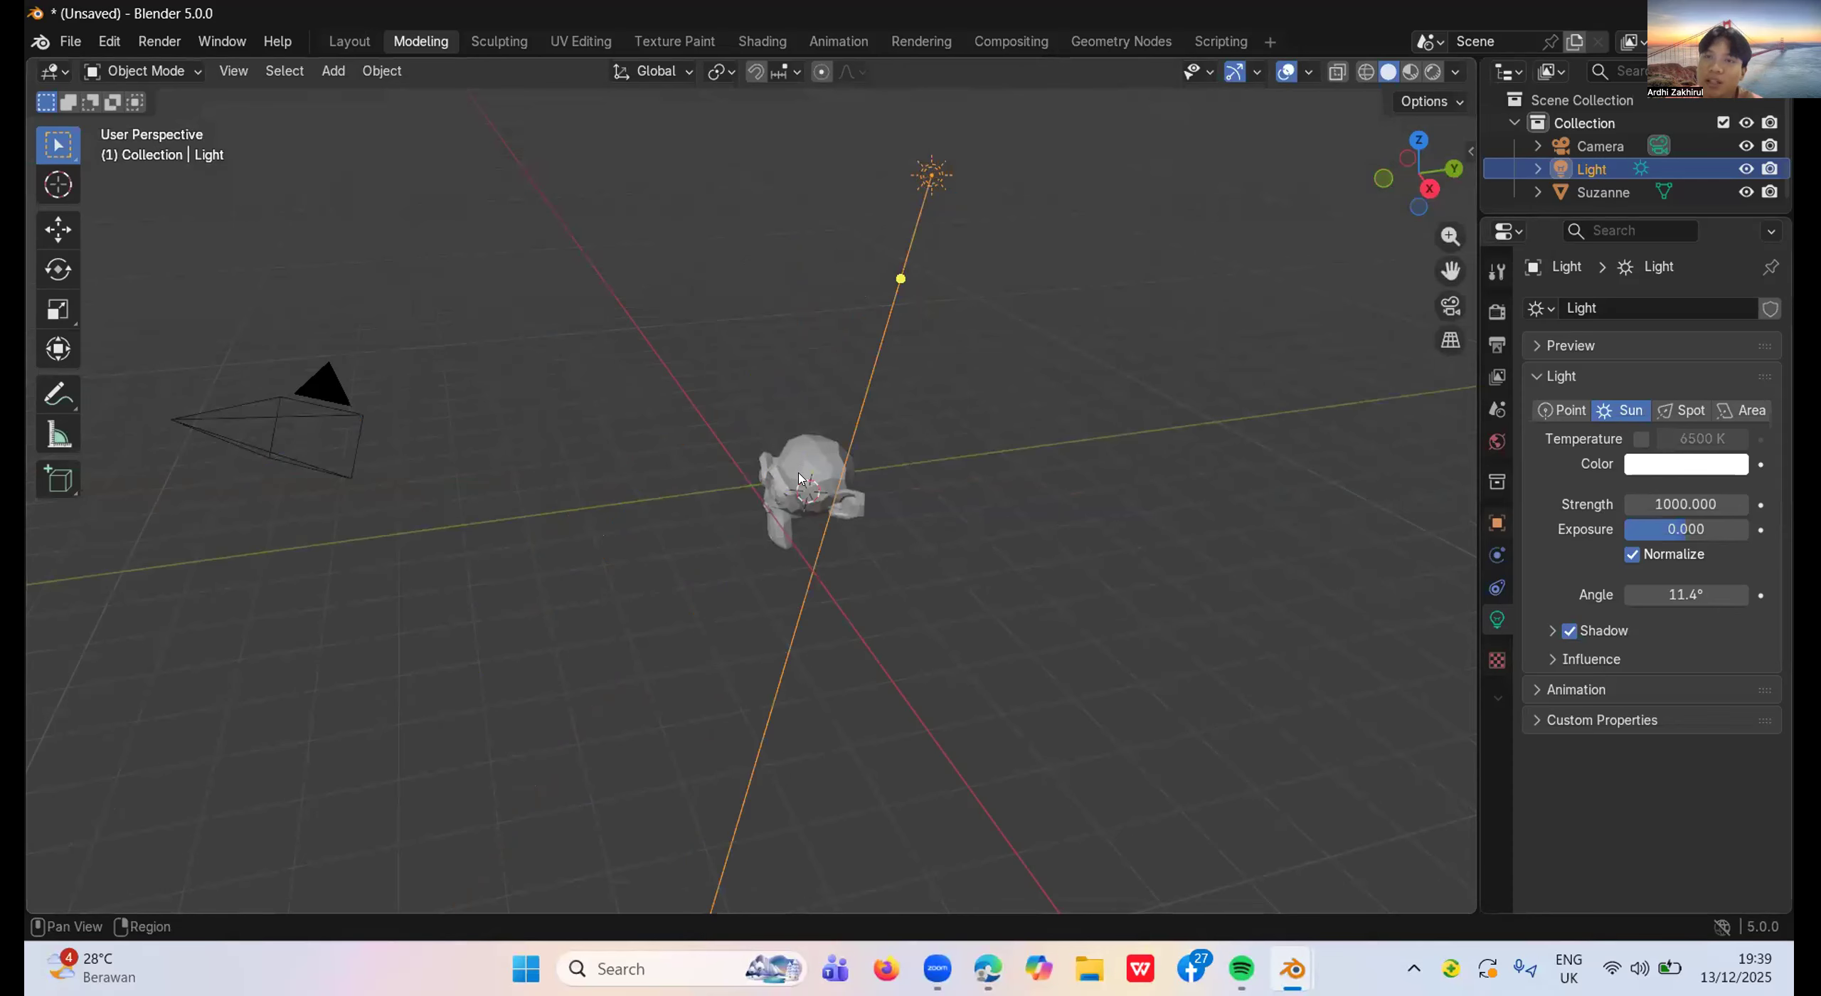
Select the monkey head together with the sun light and switch the viewport to rendered shading.
{"action": "left_click", "coordinate": [837, 486]}
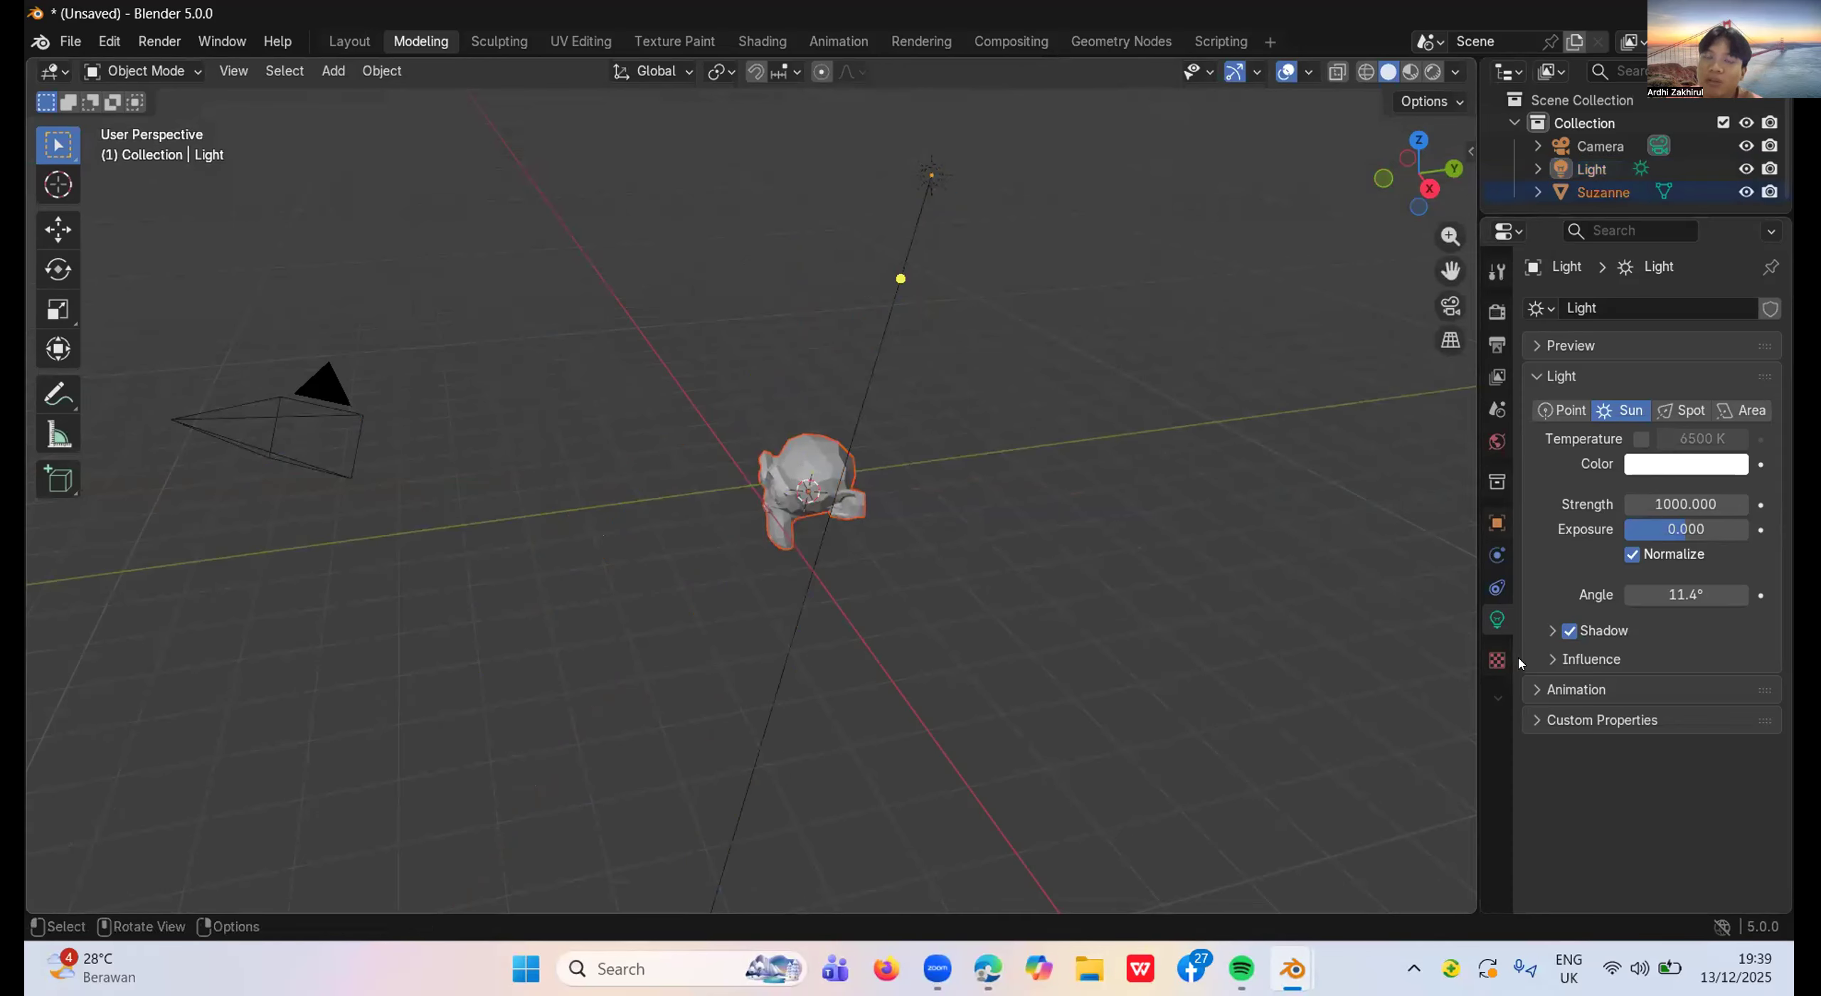
{"action": "key", "text": "ctrl+z"}
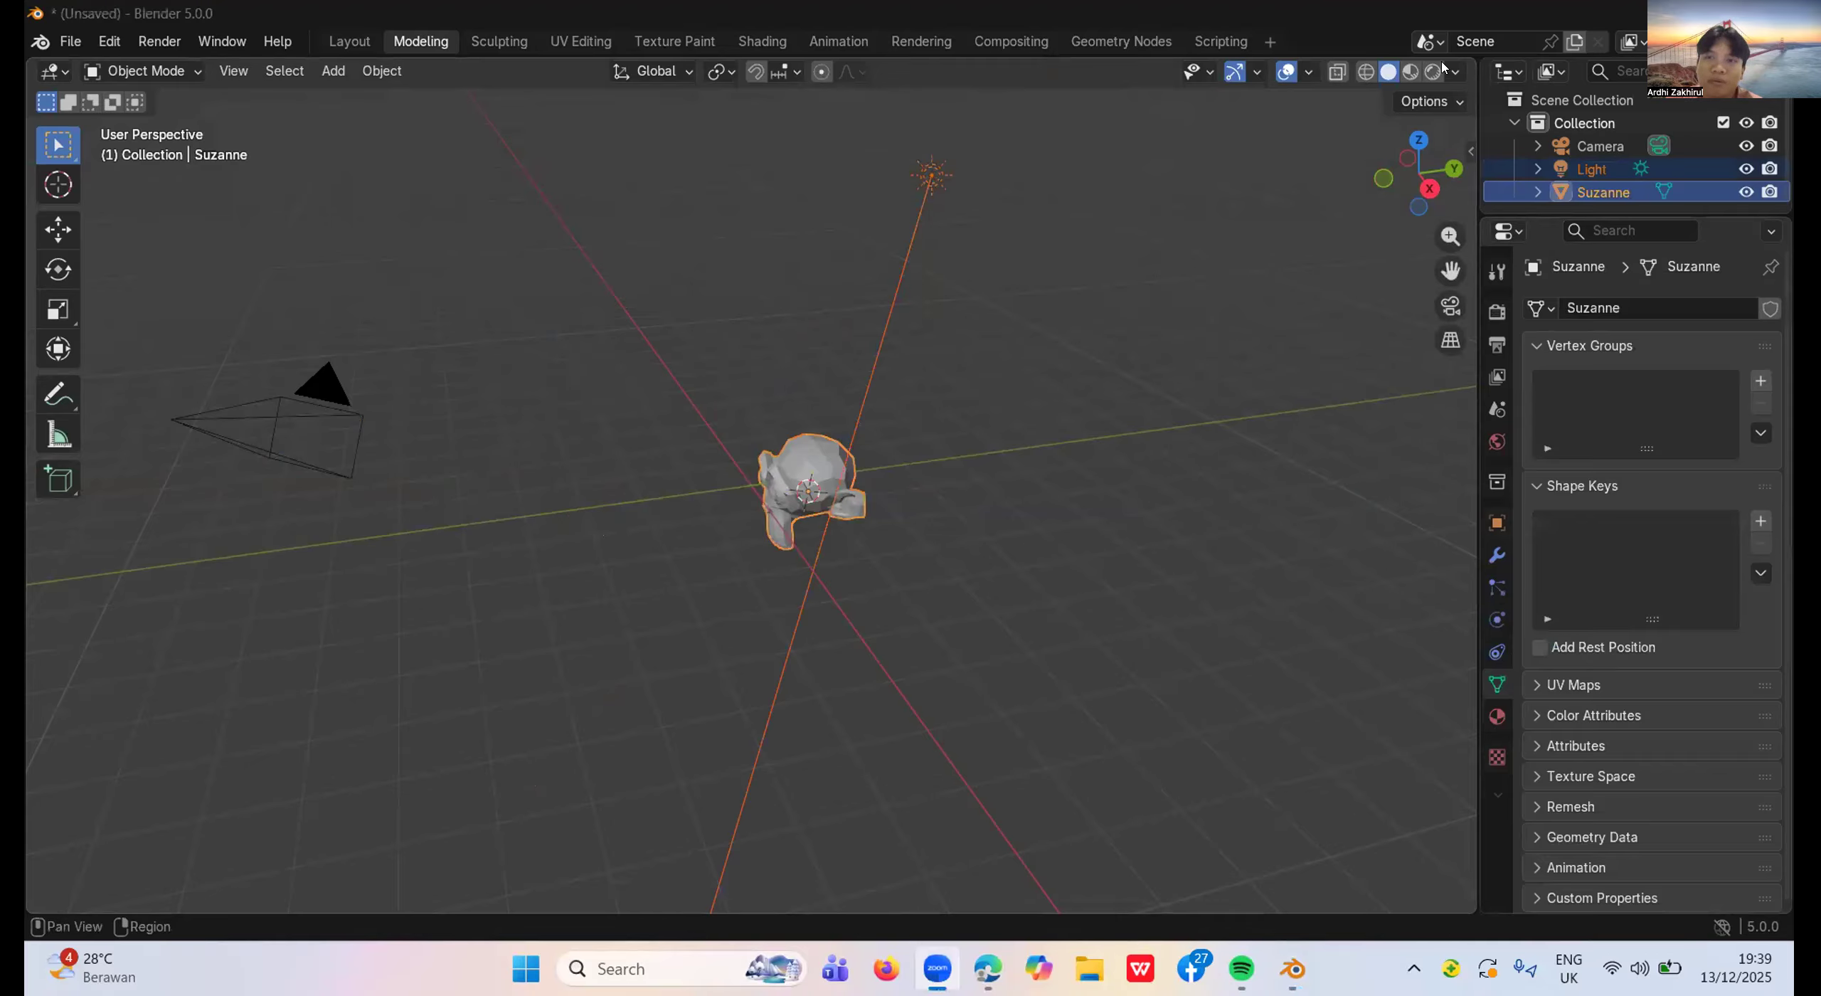
{"action": "left_click_drag", "start_coordinate": [1292, 261], "coordinate": [1432, 79]}
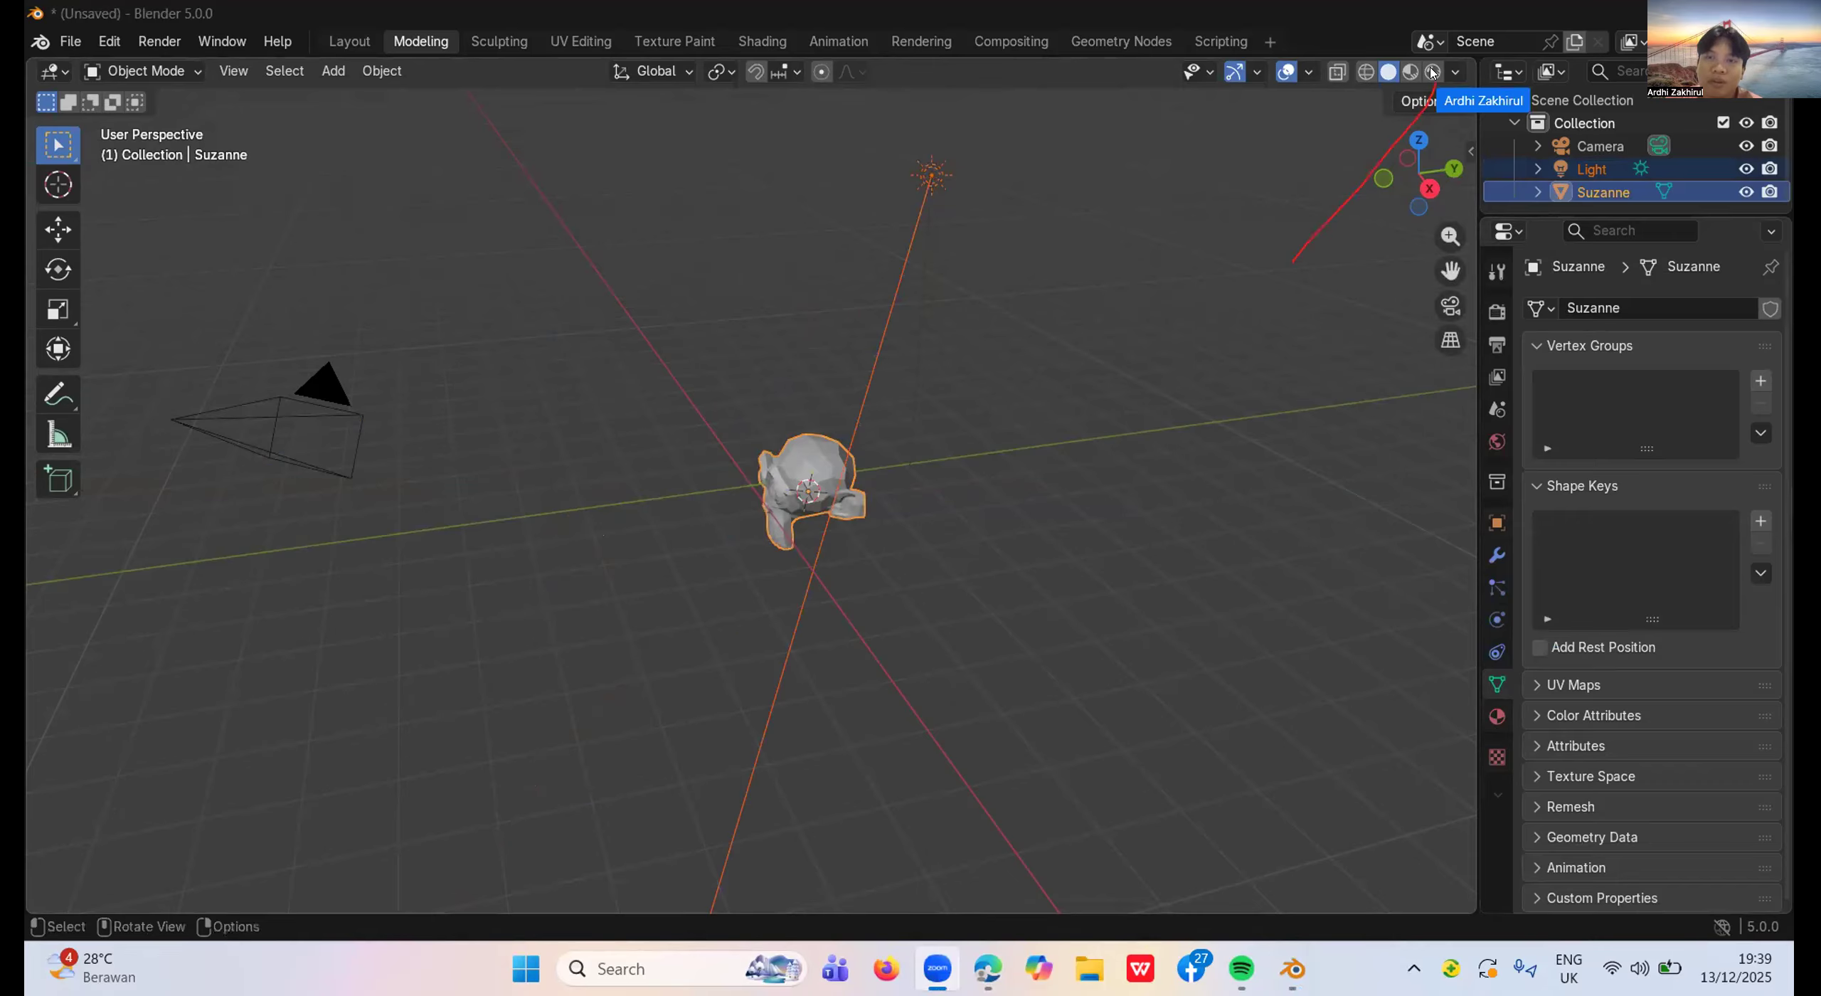
{"action": "left_click", "coordinate": [1431, 70]}
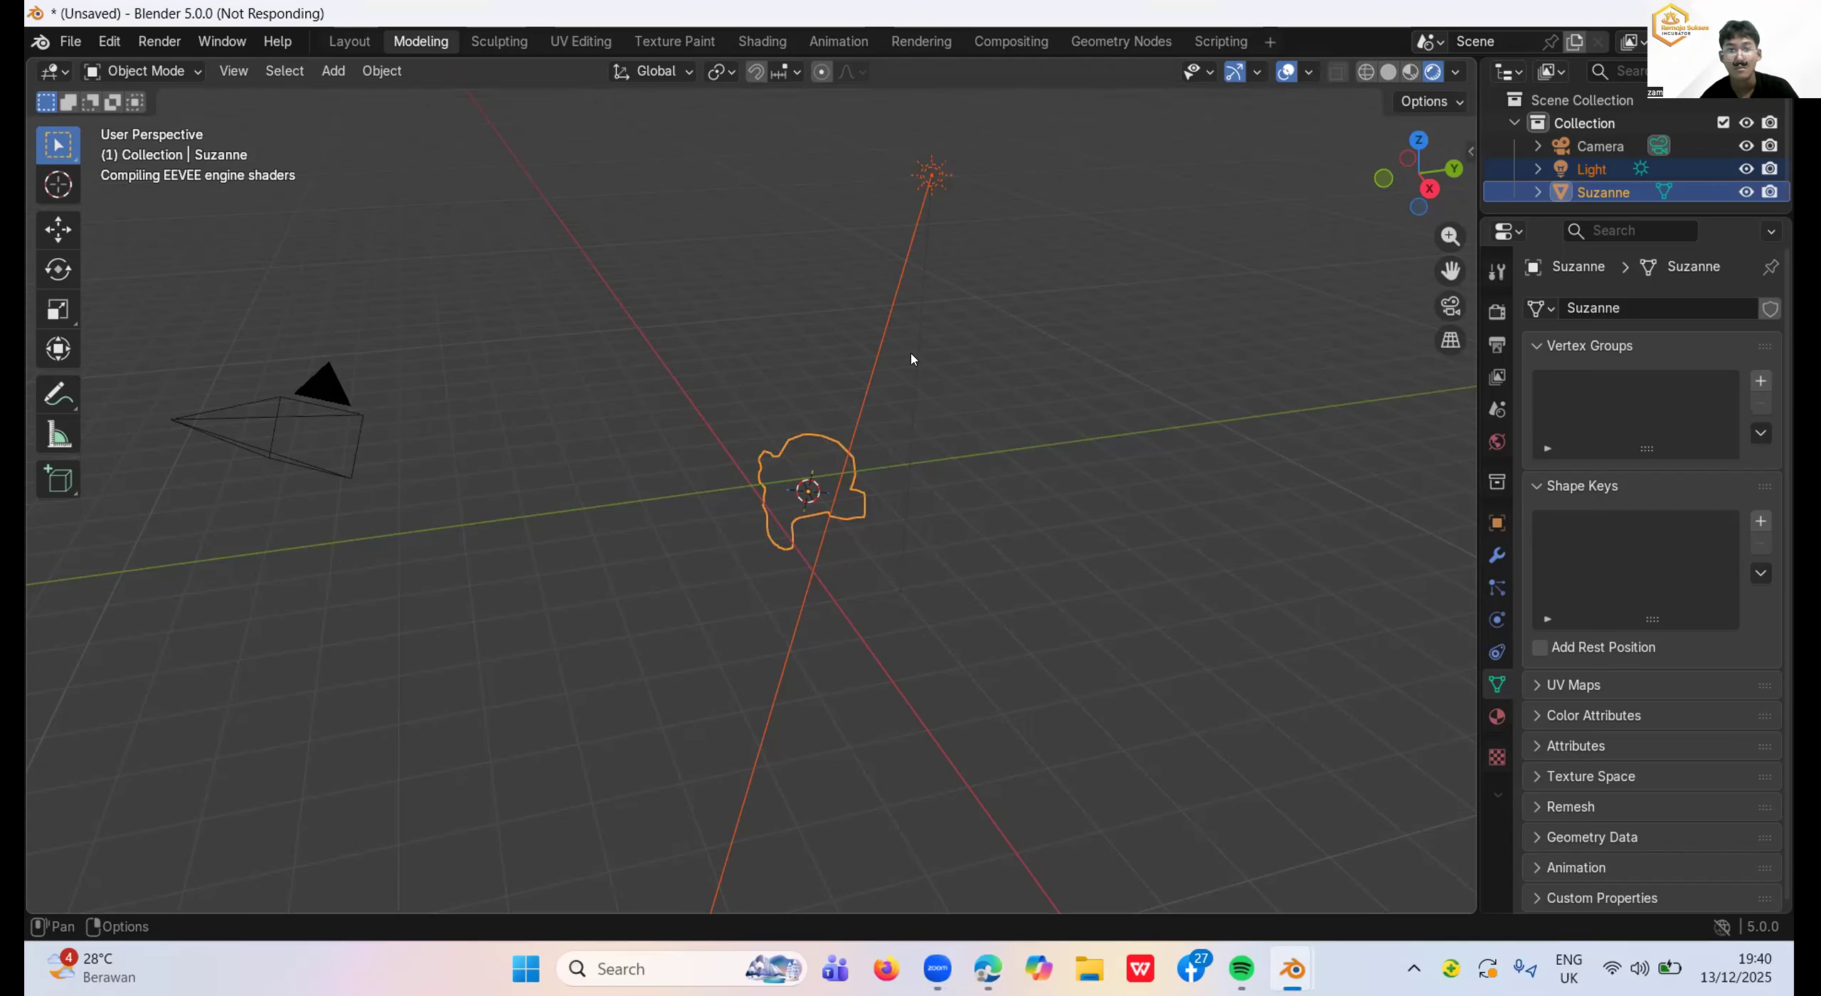
Select the sun light and open the viewport shading options for the material preview display.
{"action": "middle_click_drag", "start_coordinate": [885, 385], "coordinate": [1571, 663]}
{"action": "middle_click_drag", "start_coordinate": [1600, 340], "coordinate": [1481, 173]}
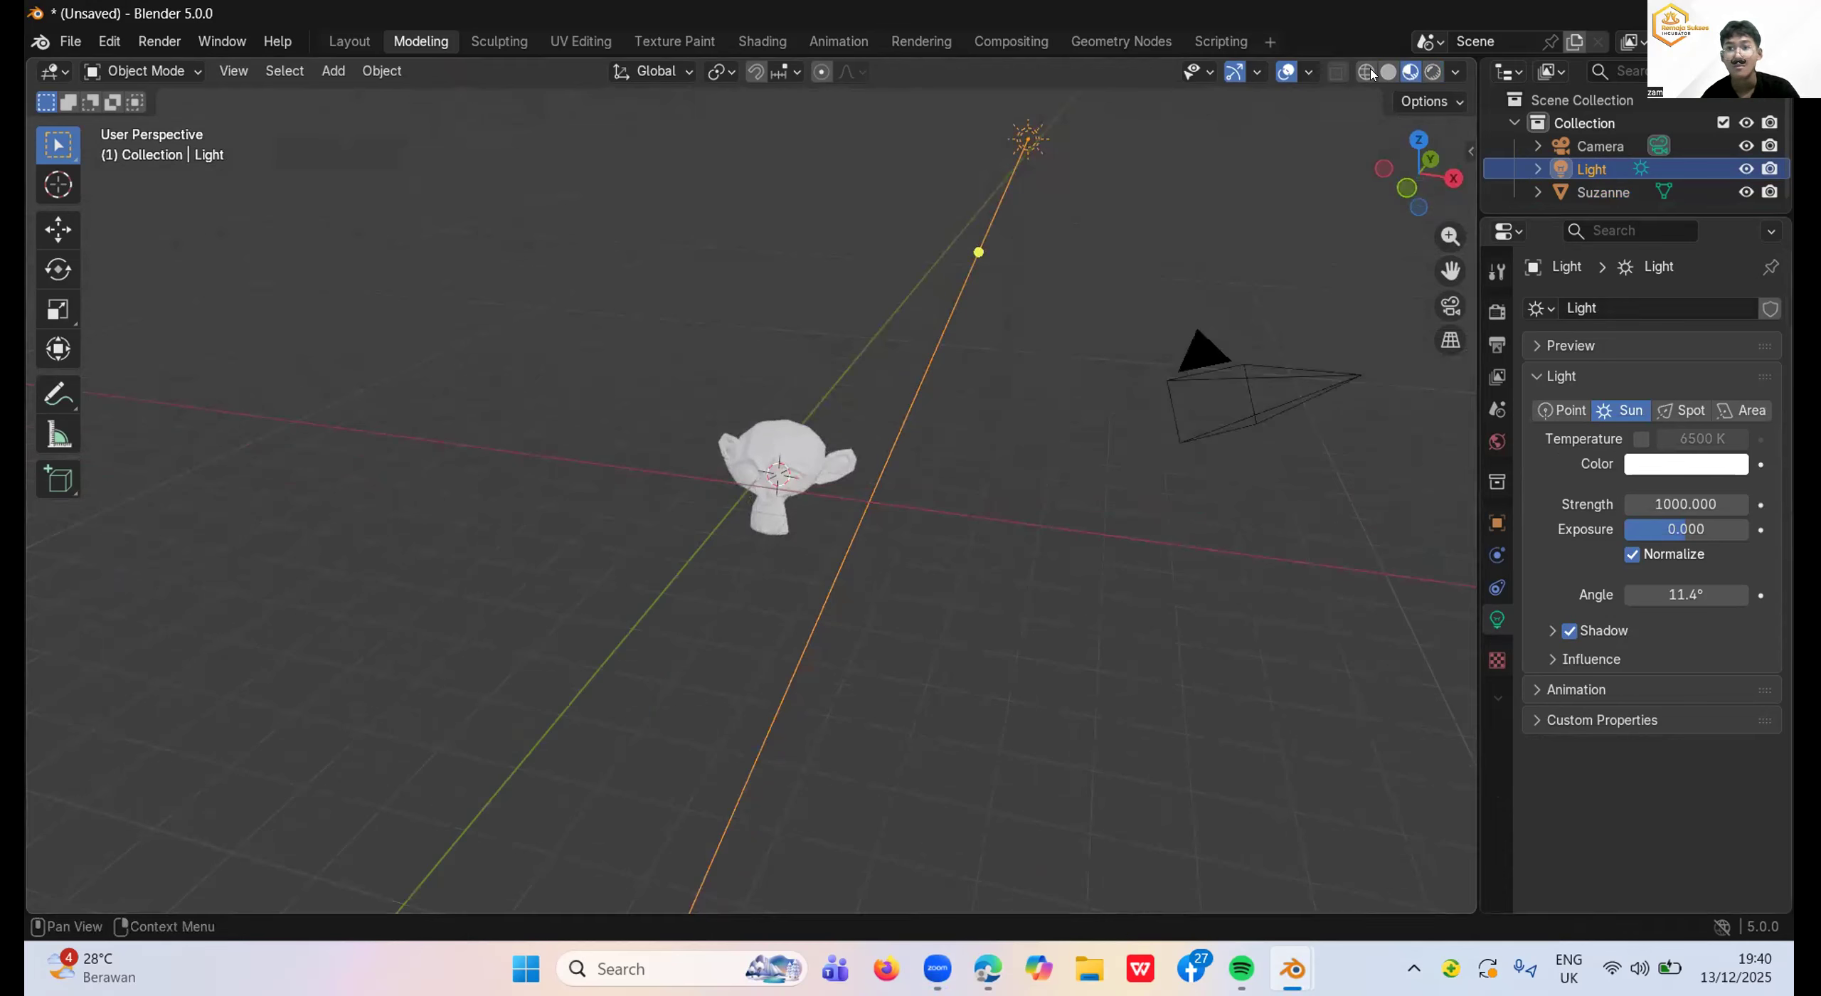
{"action": "left_click", "coordinate": [1454, 72]}
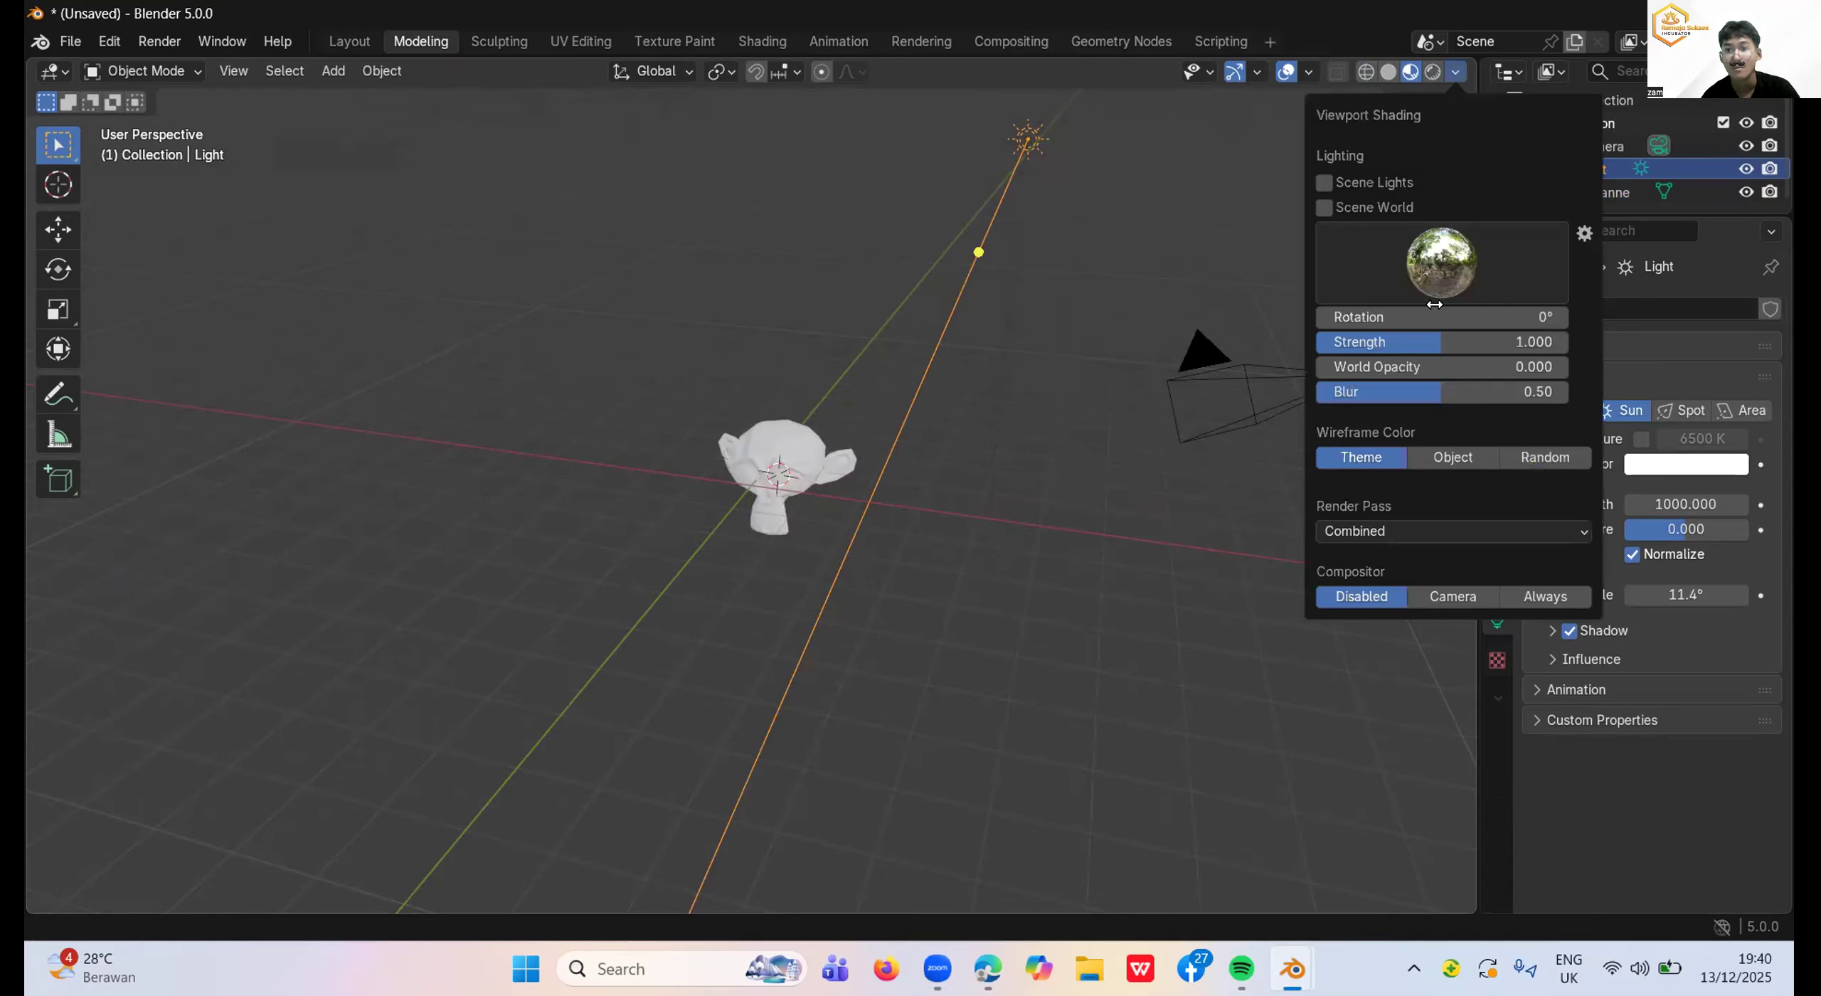
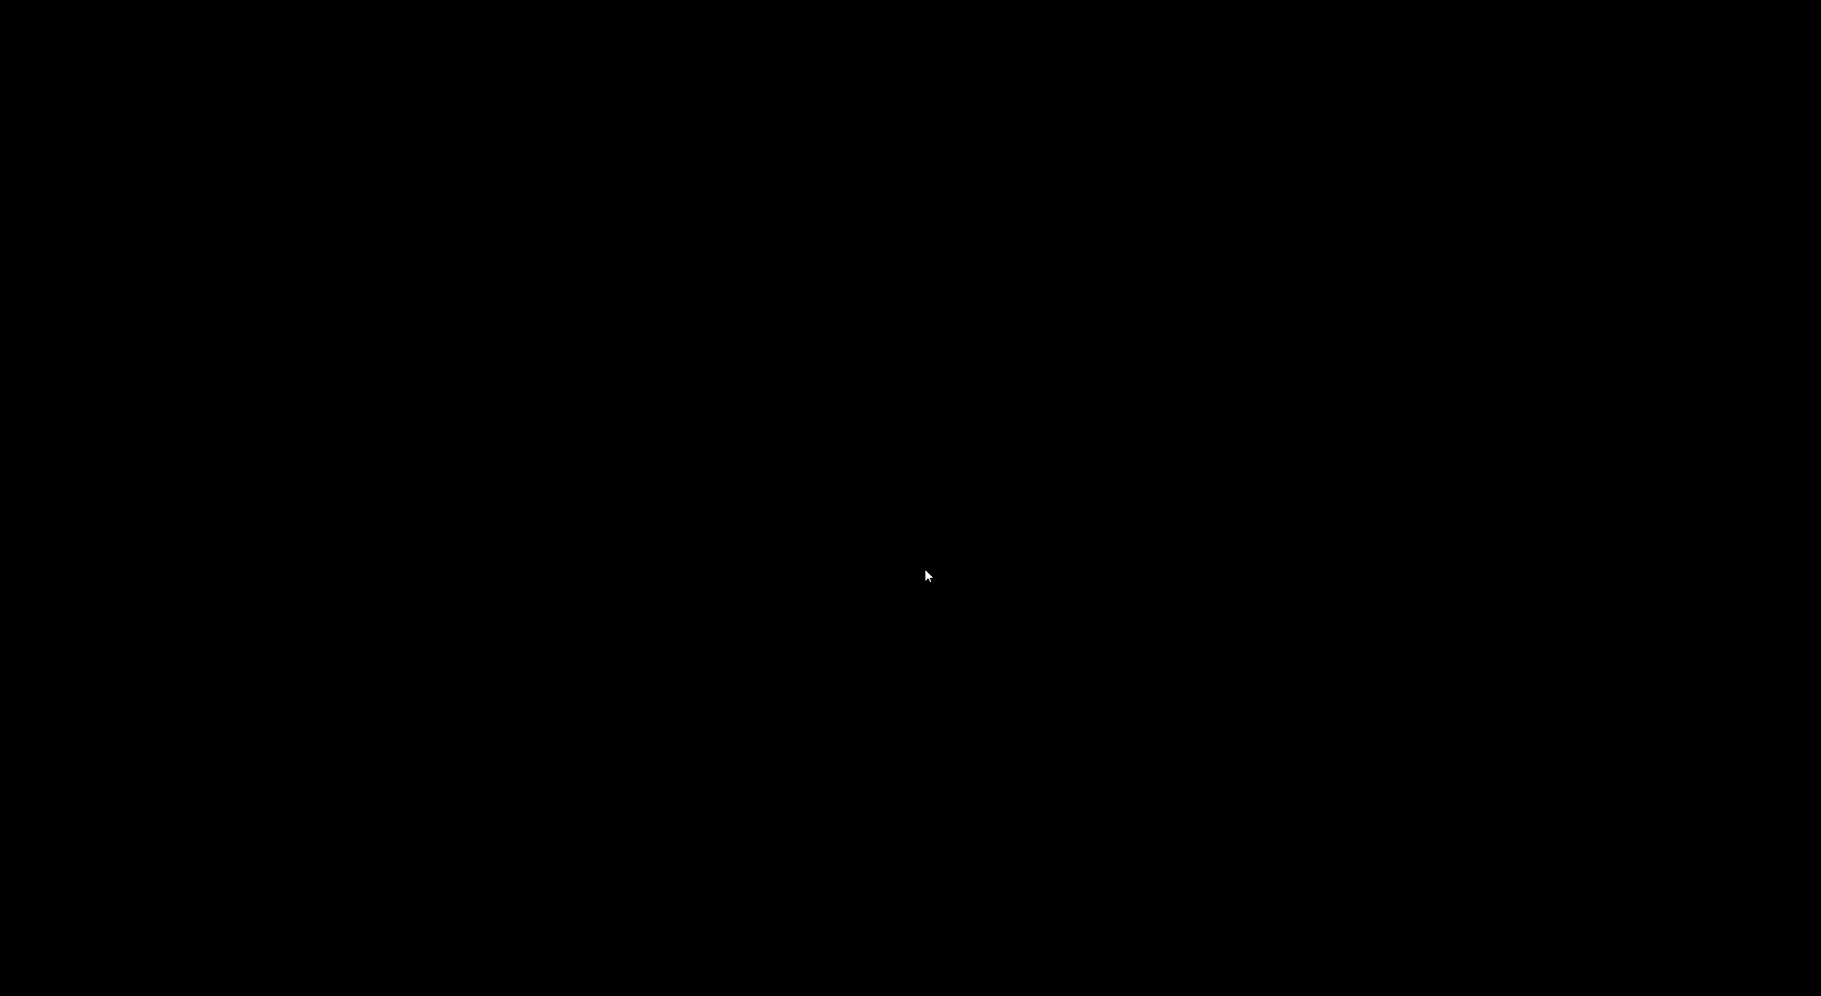
Save the scene as Untitled.blend in D:\GoogleDriveFolder and look through the info log.
{"action": "key", "text": "ctrl+shift+s"}
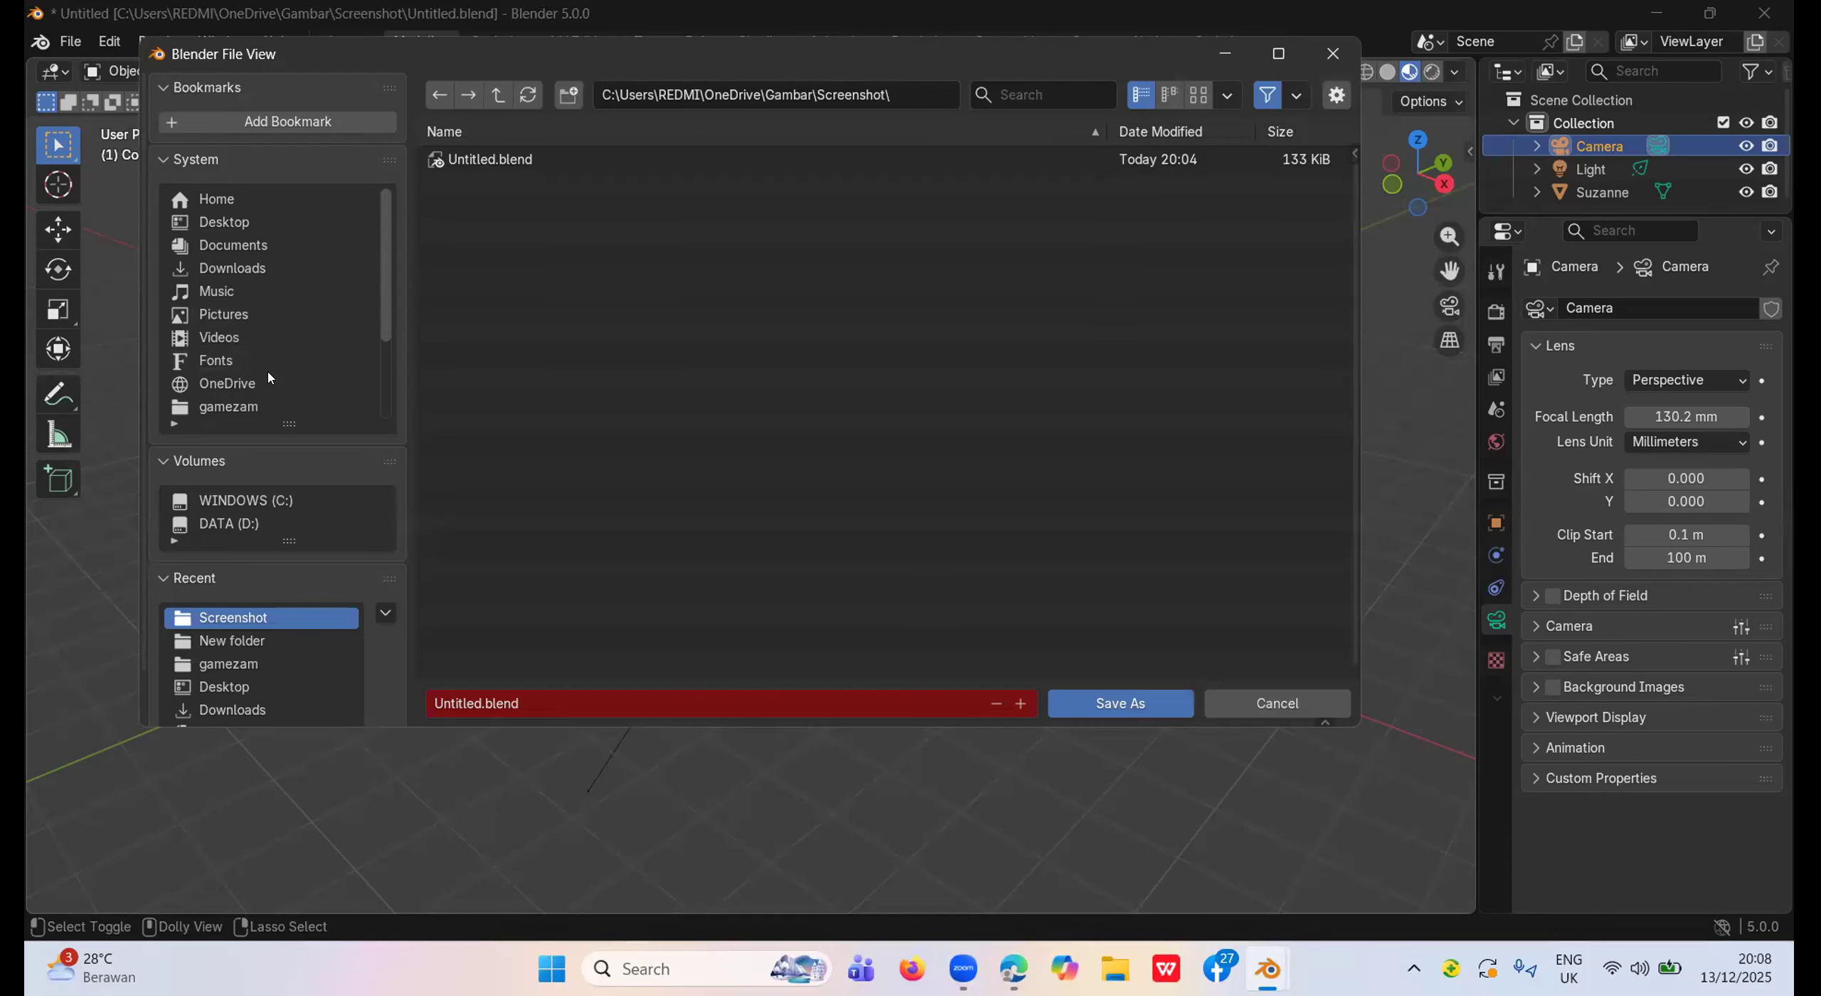
{"action": "left_click", "coordinate": [309, 268]}
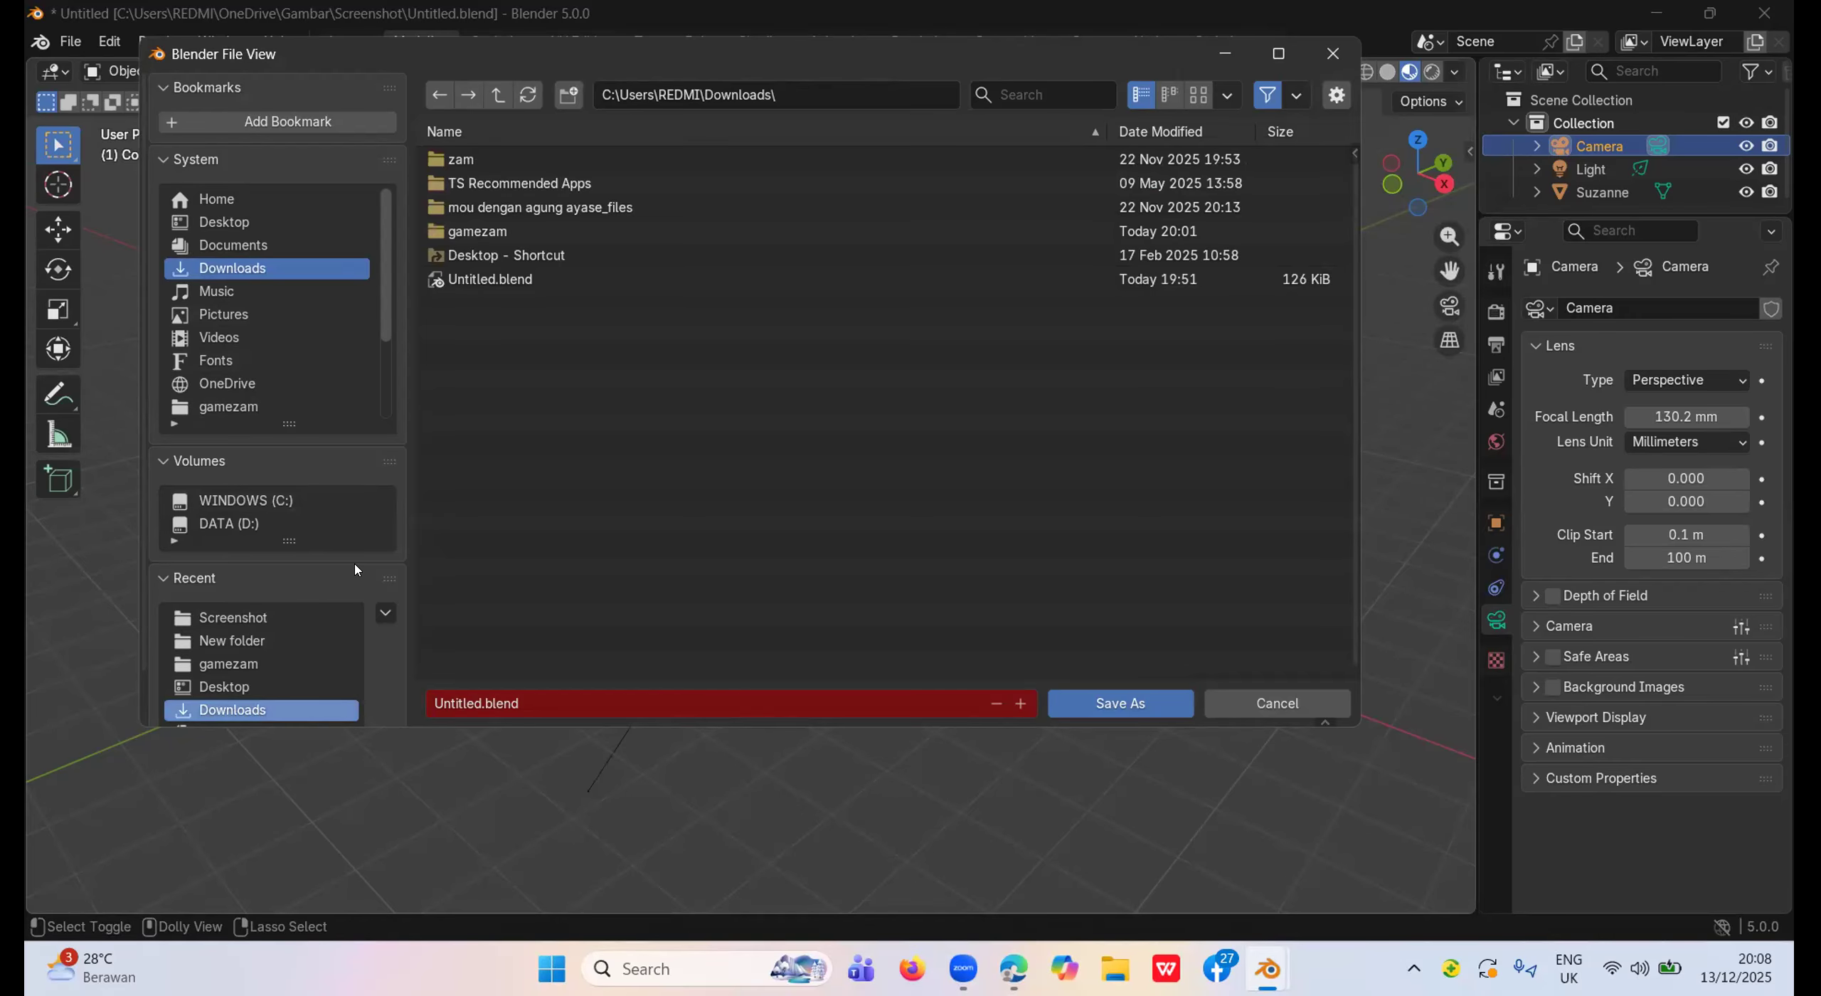
{"action": "left_click", "coordinate": [544, 229]}
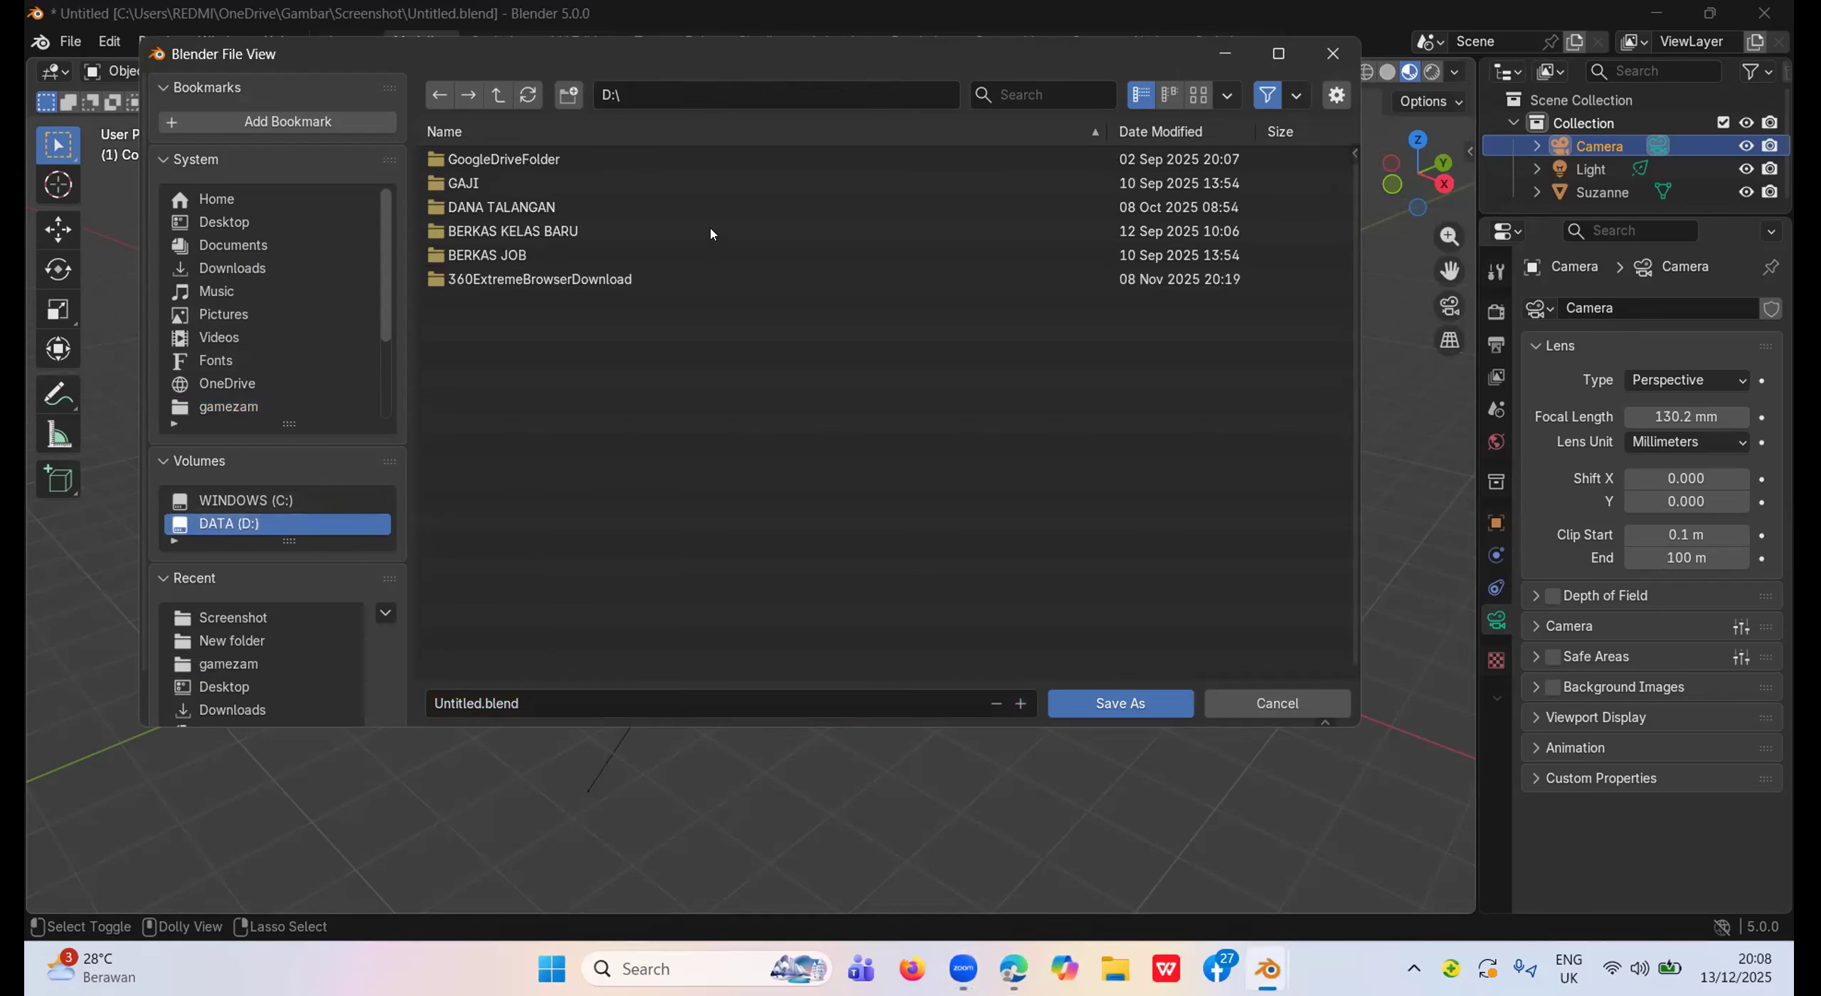
{"action": "left_click", "coordinate": [695, 165]}
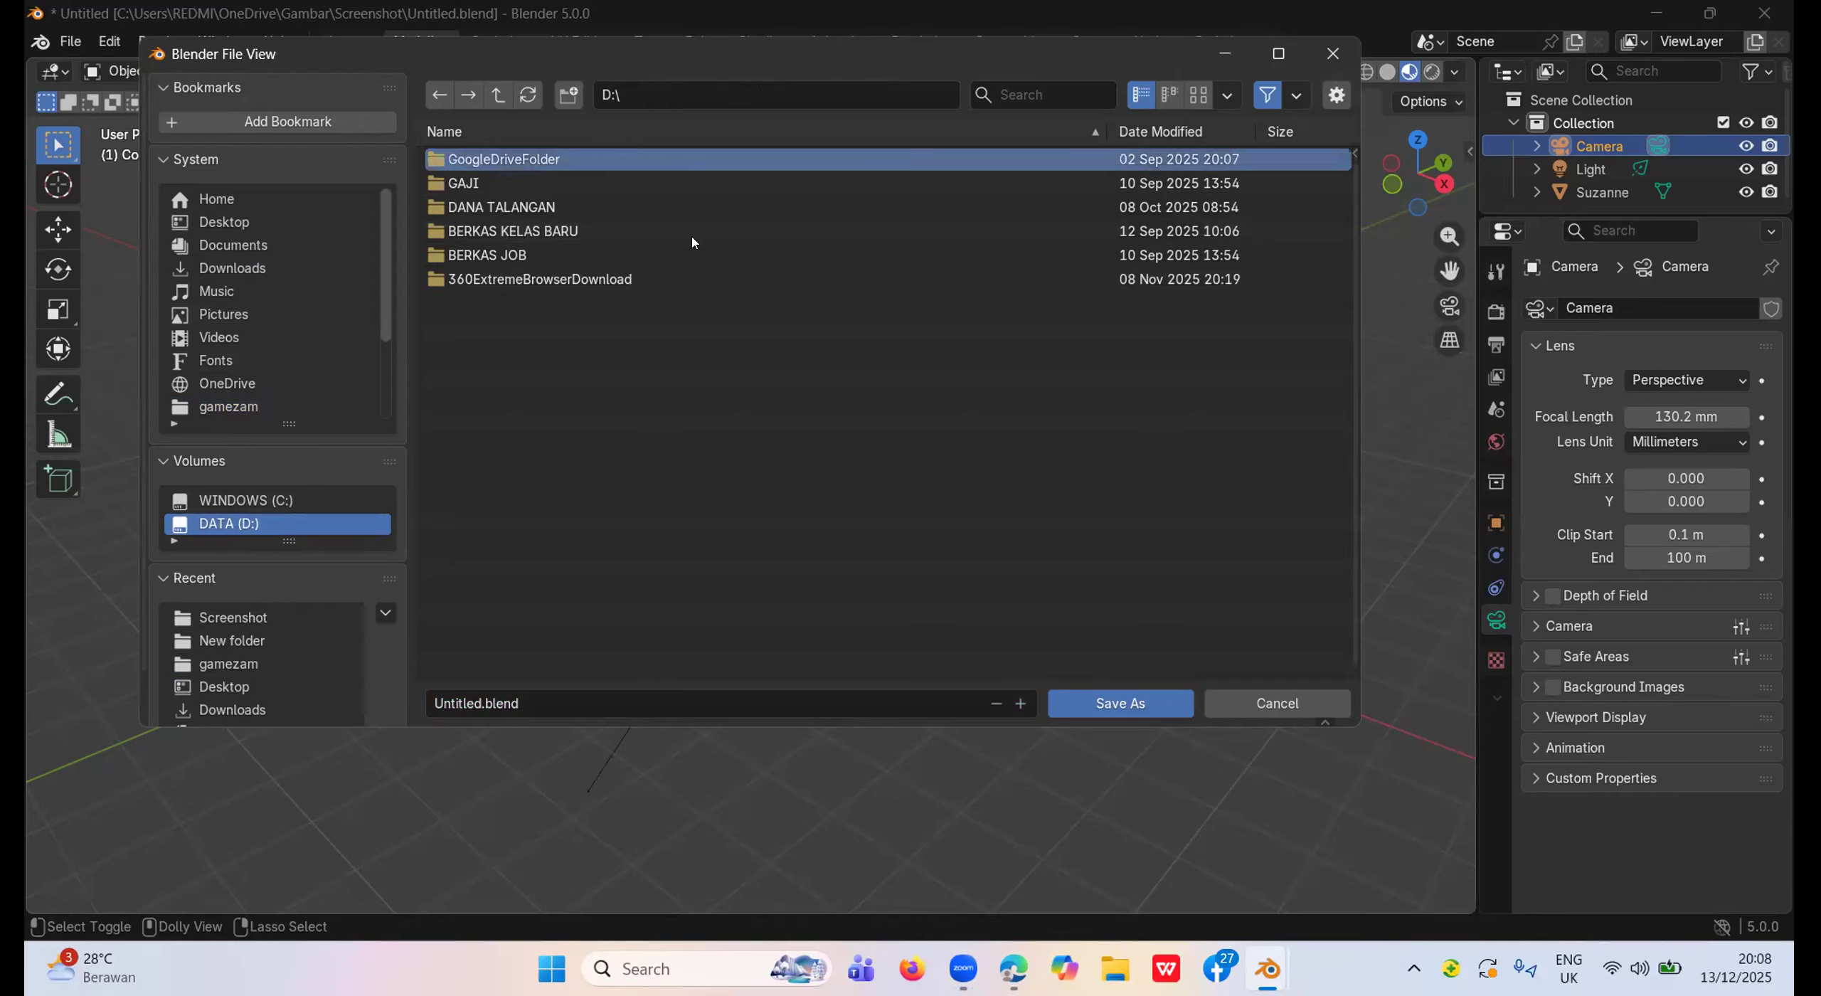
{"action": "key", "text": "Return"}
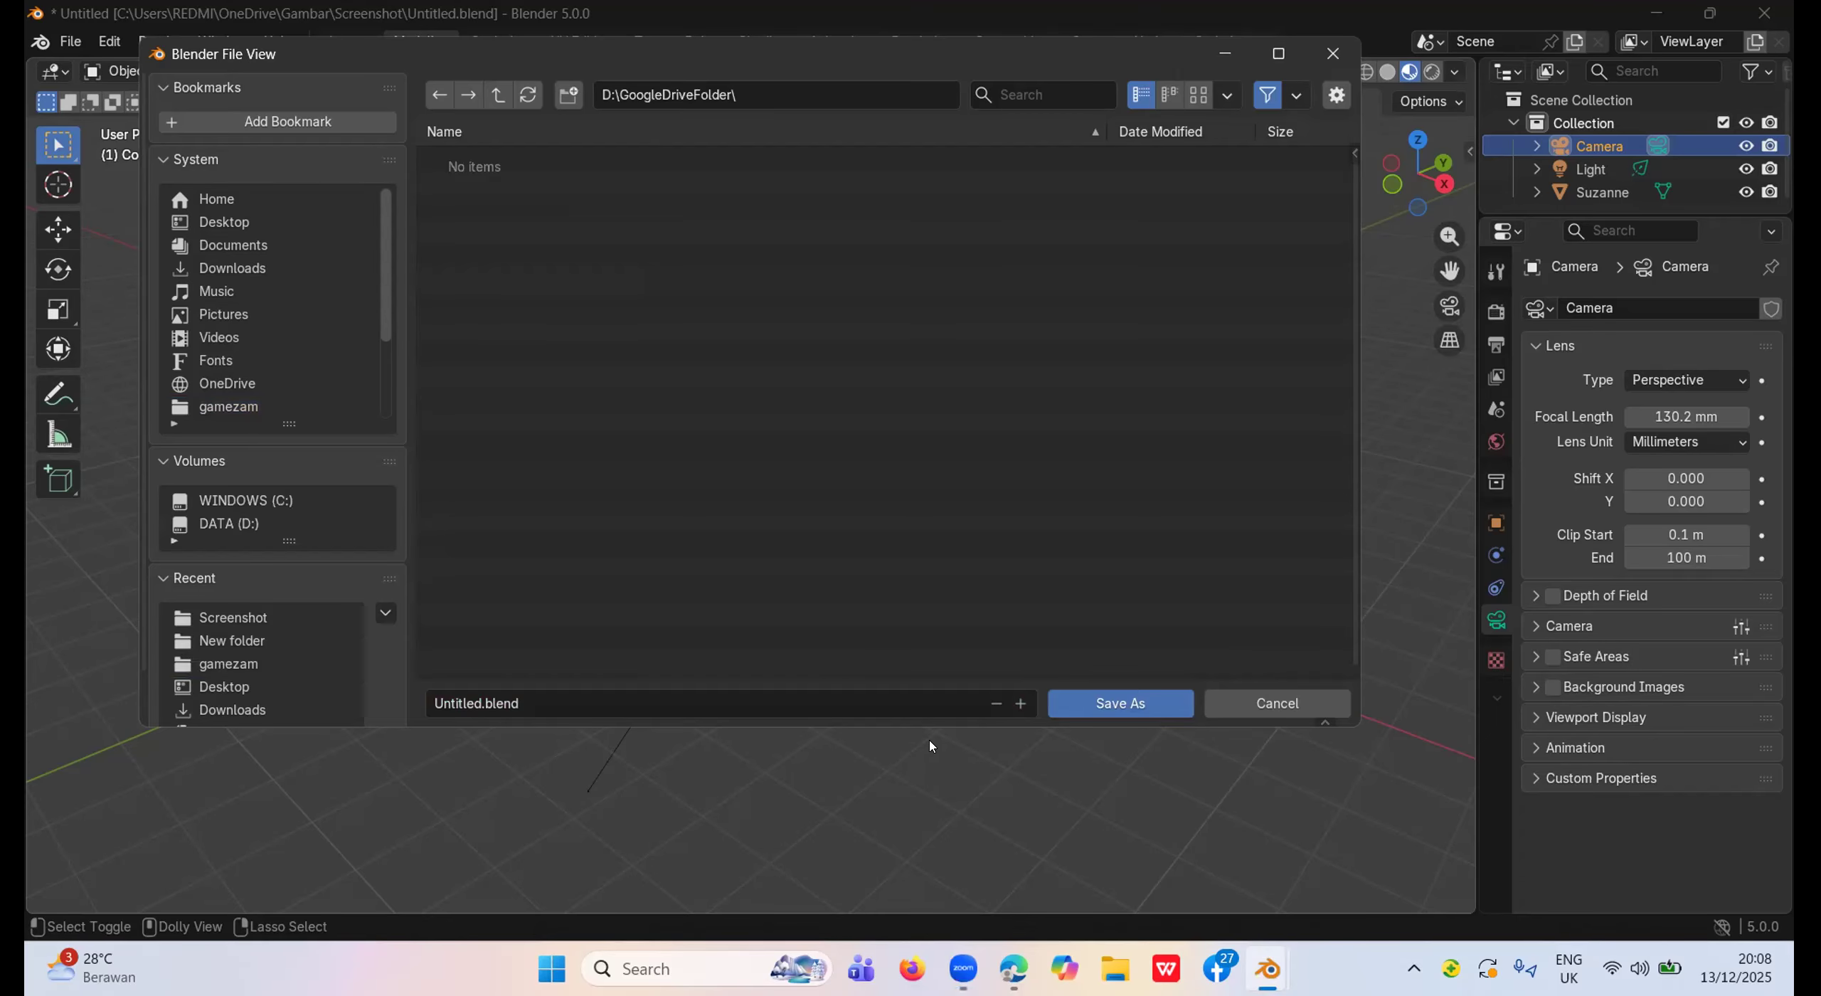
{"action": "key", "text": "Return"}
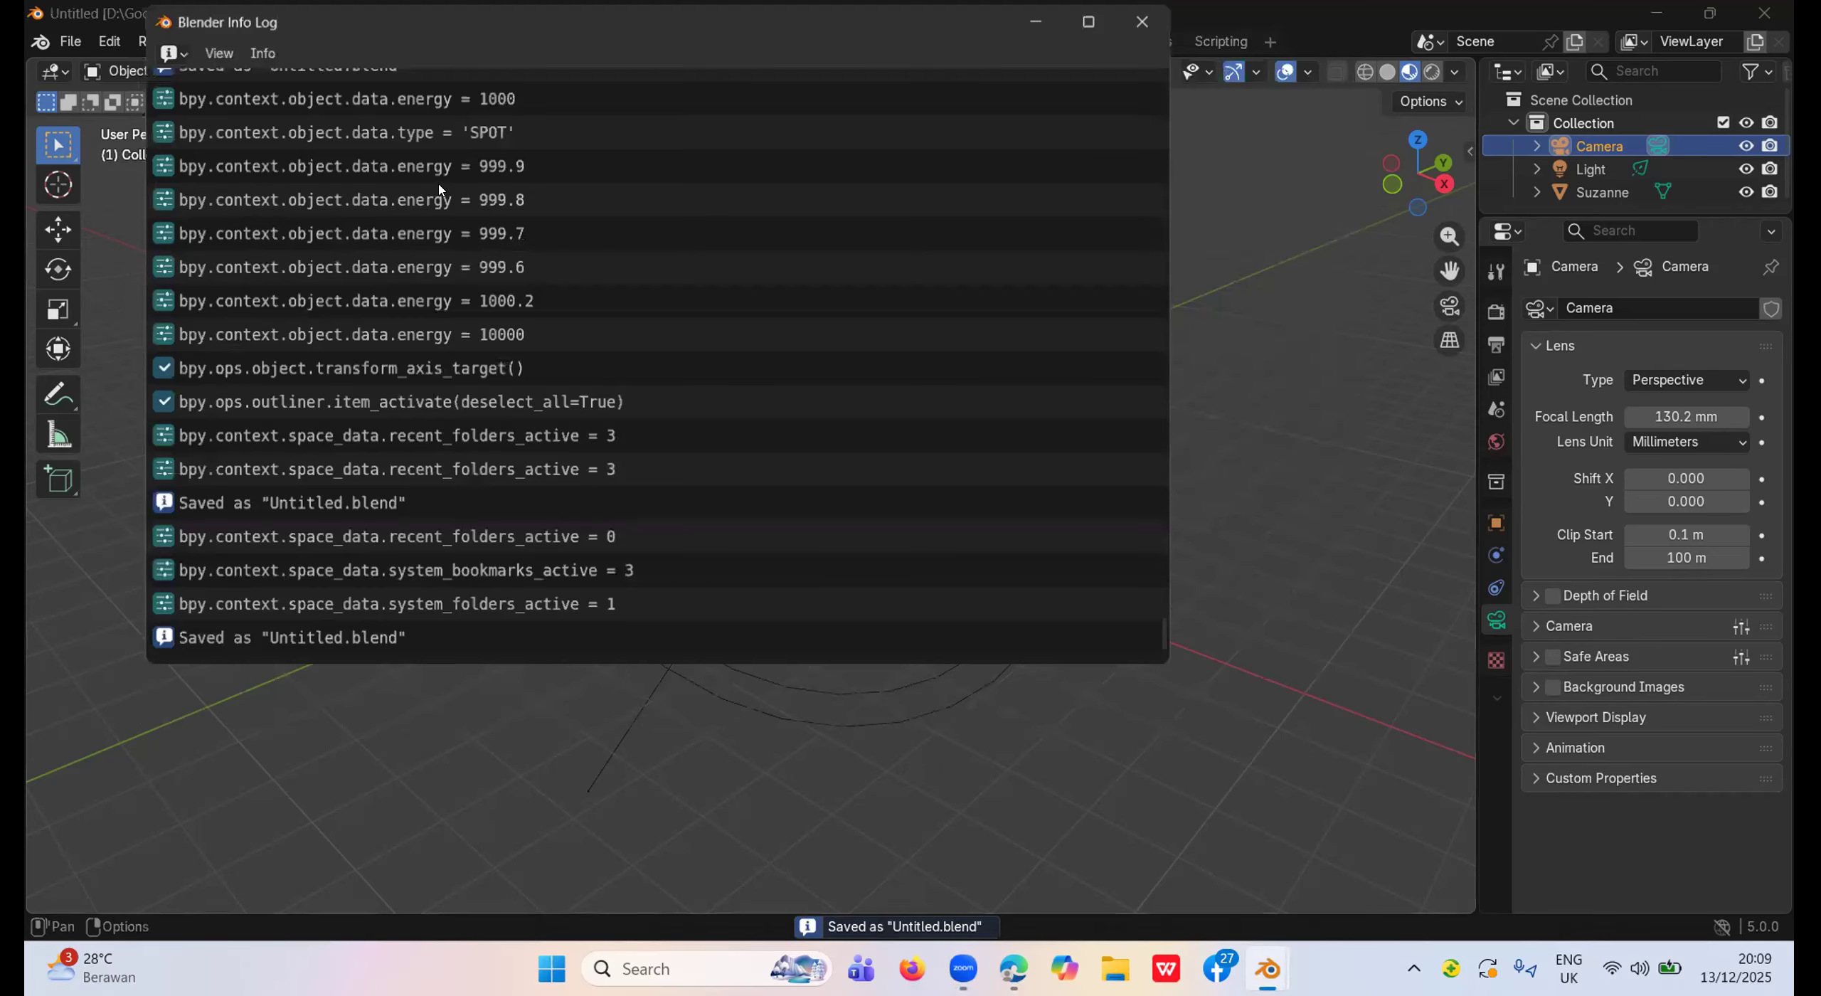
{"action": "scroll", "coordinate": [271, 434], "scroll_direction": "up", "scroll_amount": 5}
{"action": "scroll", "coordinate": [251, 420], "scroll_direction": "down", "scroll_amount": 5}
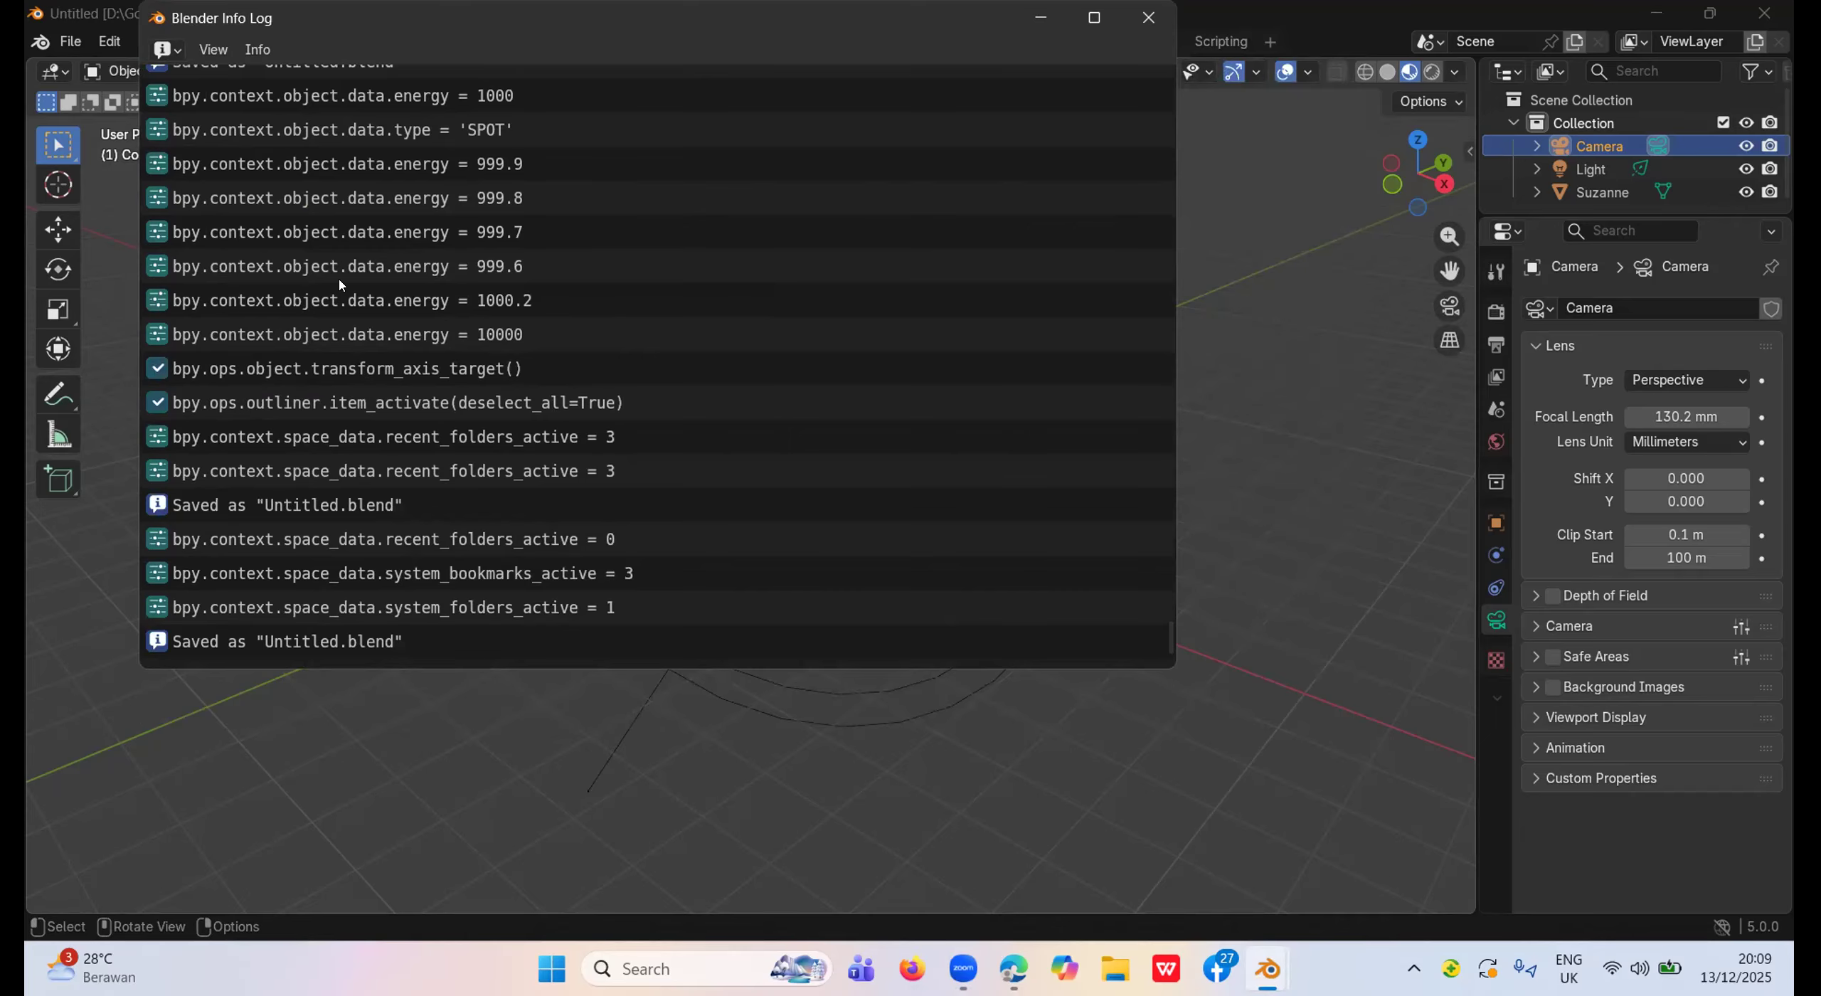
{"action": "left_click", "coordinate": [210, 400]}
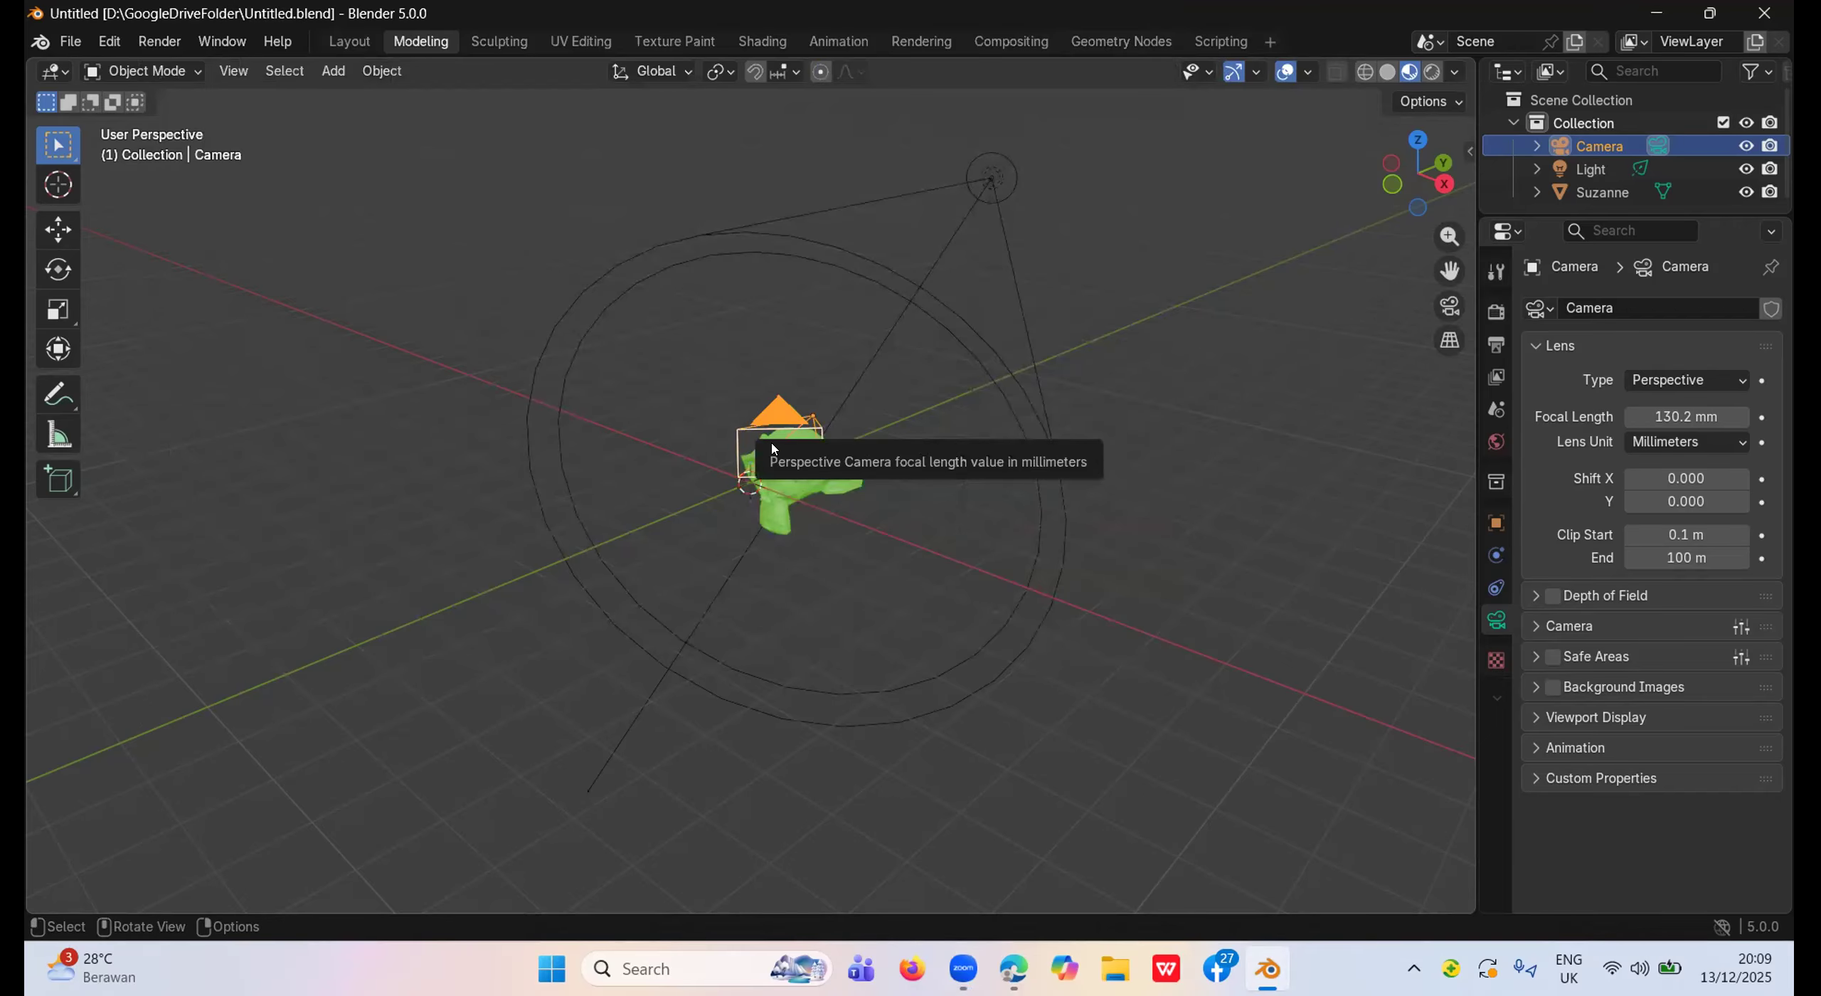
{"action": "key", "text": "Caps_Lock"}
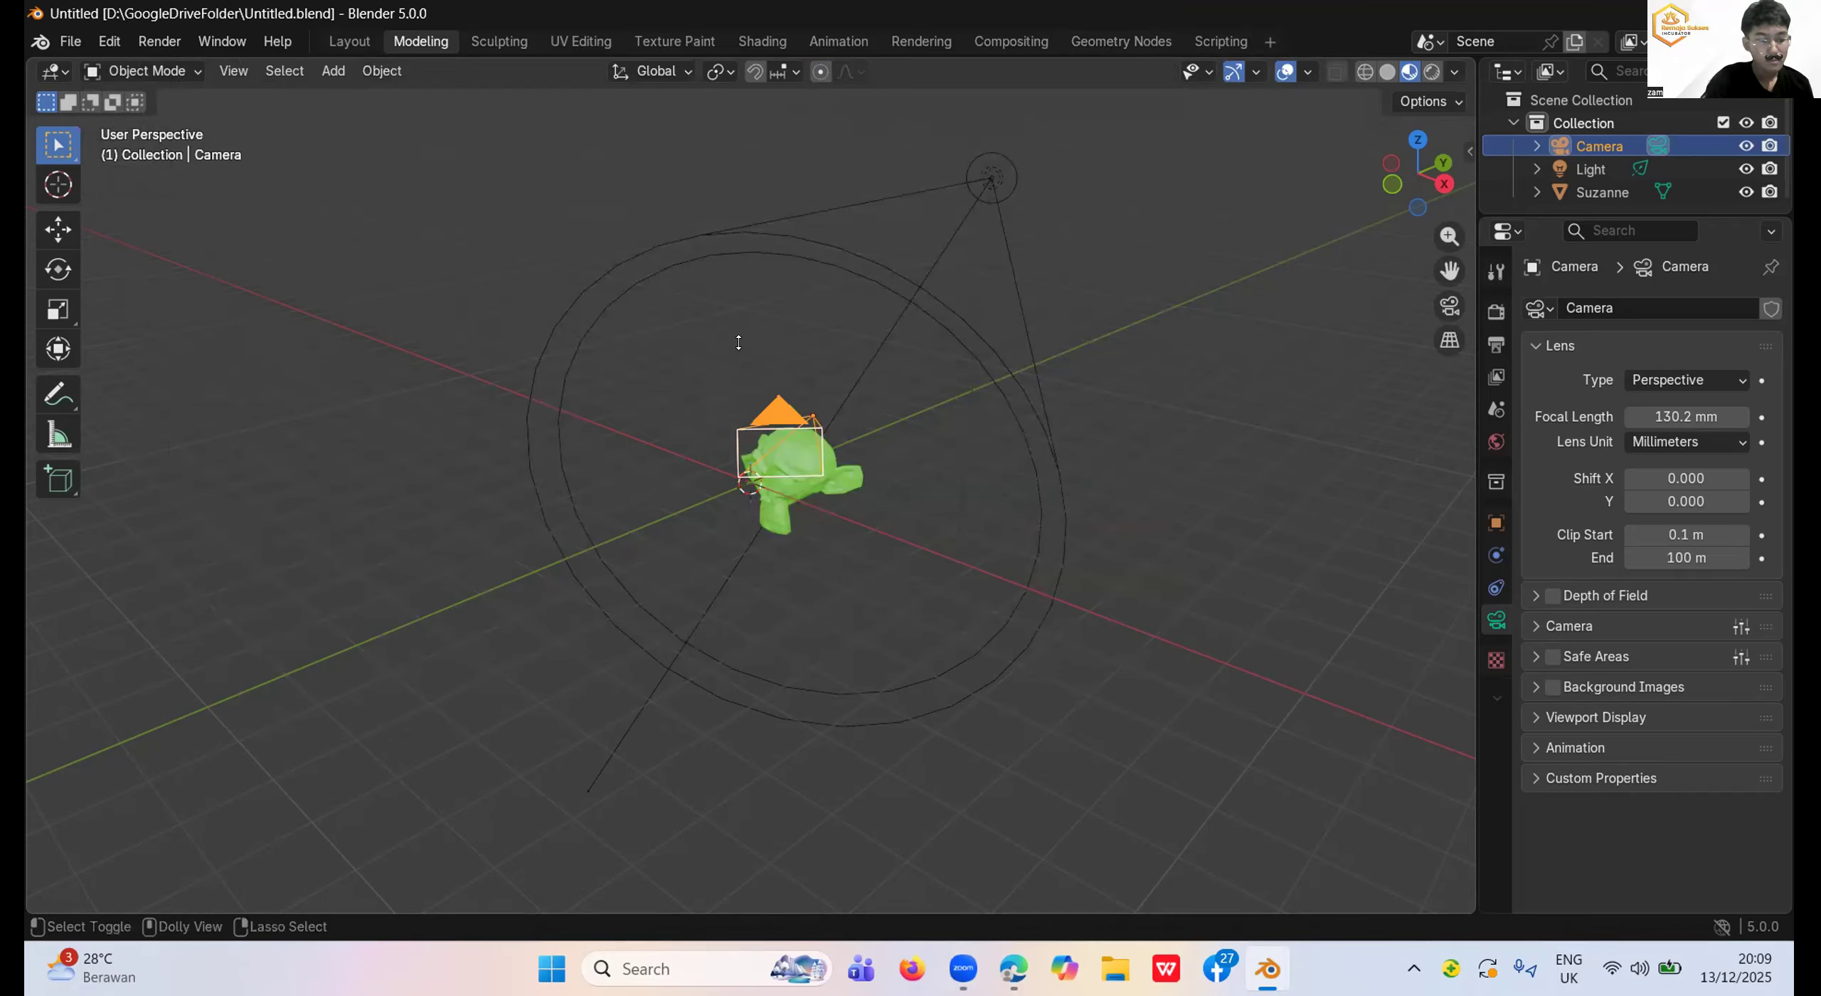
{"action": "key", "text": "ctrl+shift+s"}
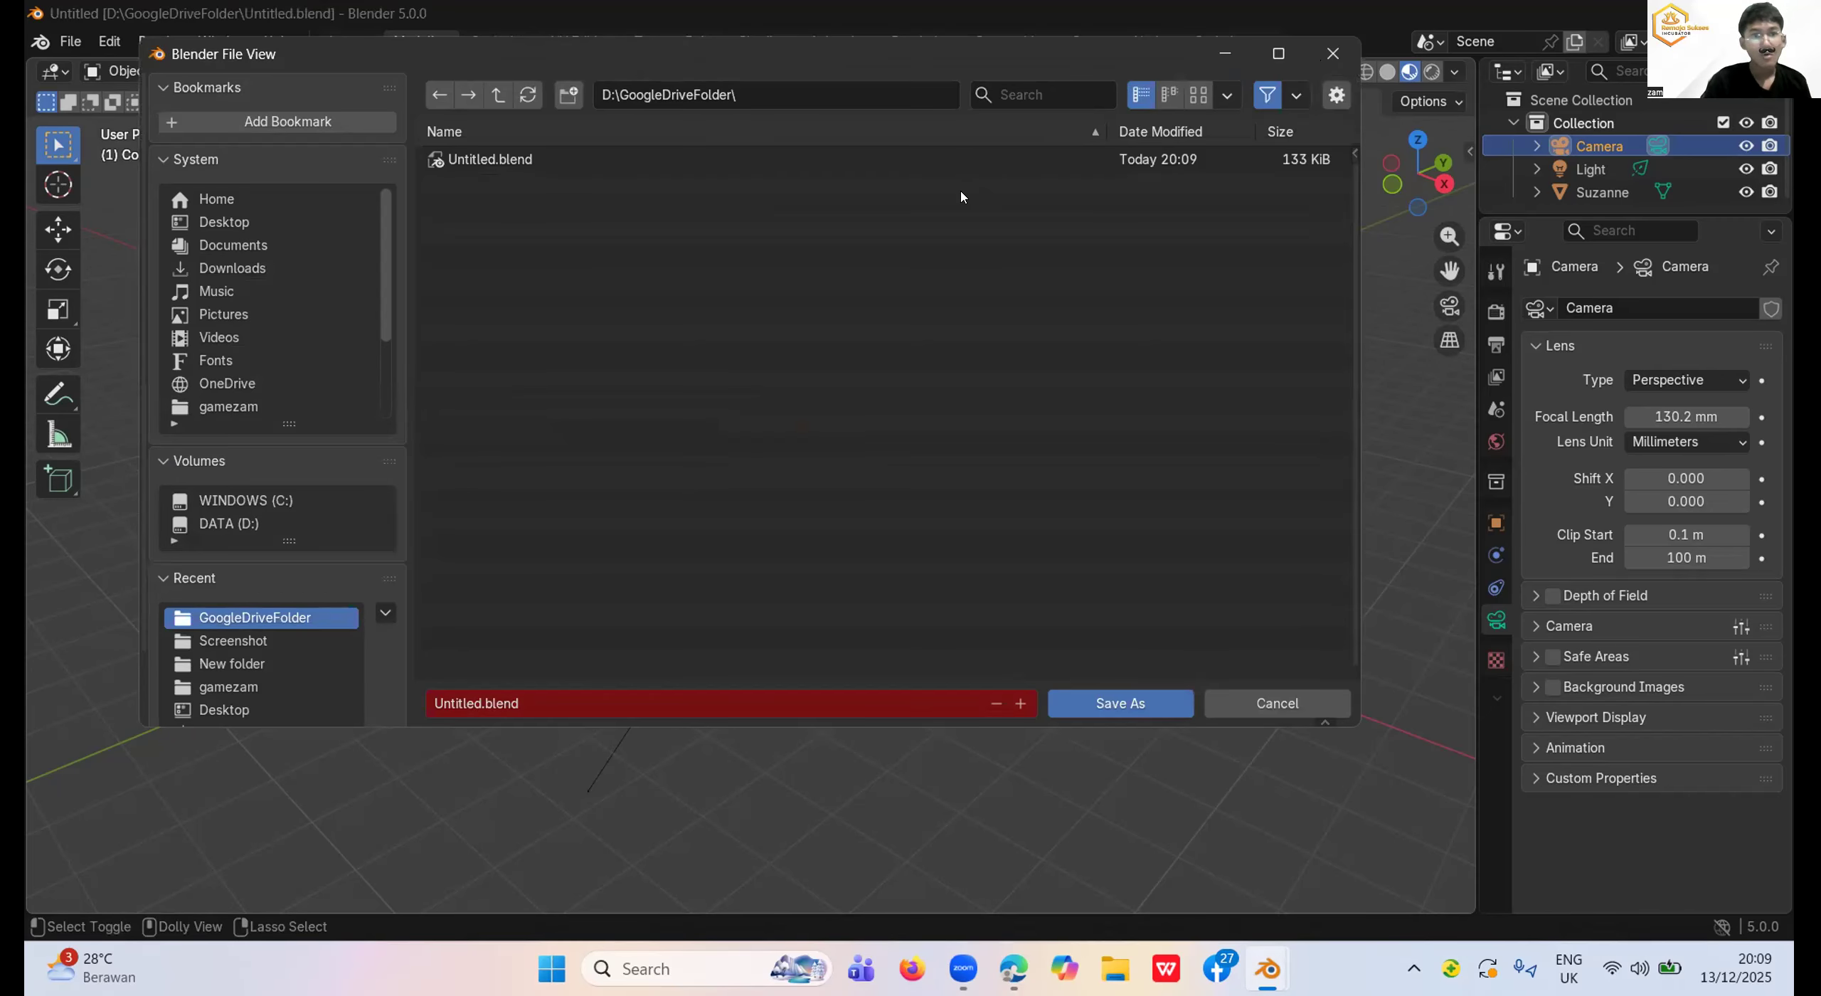
{"action": "key", "text": "Escape"}
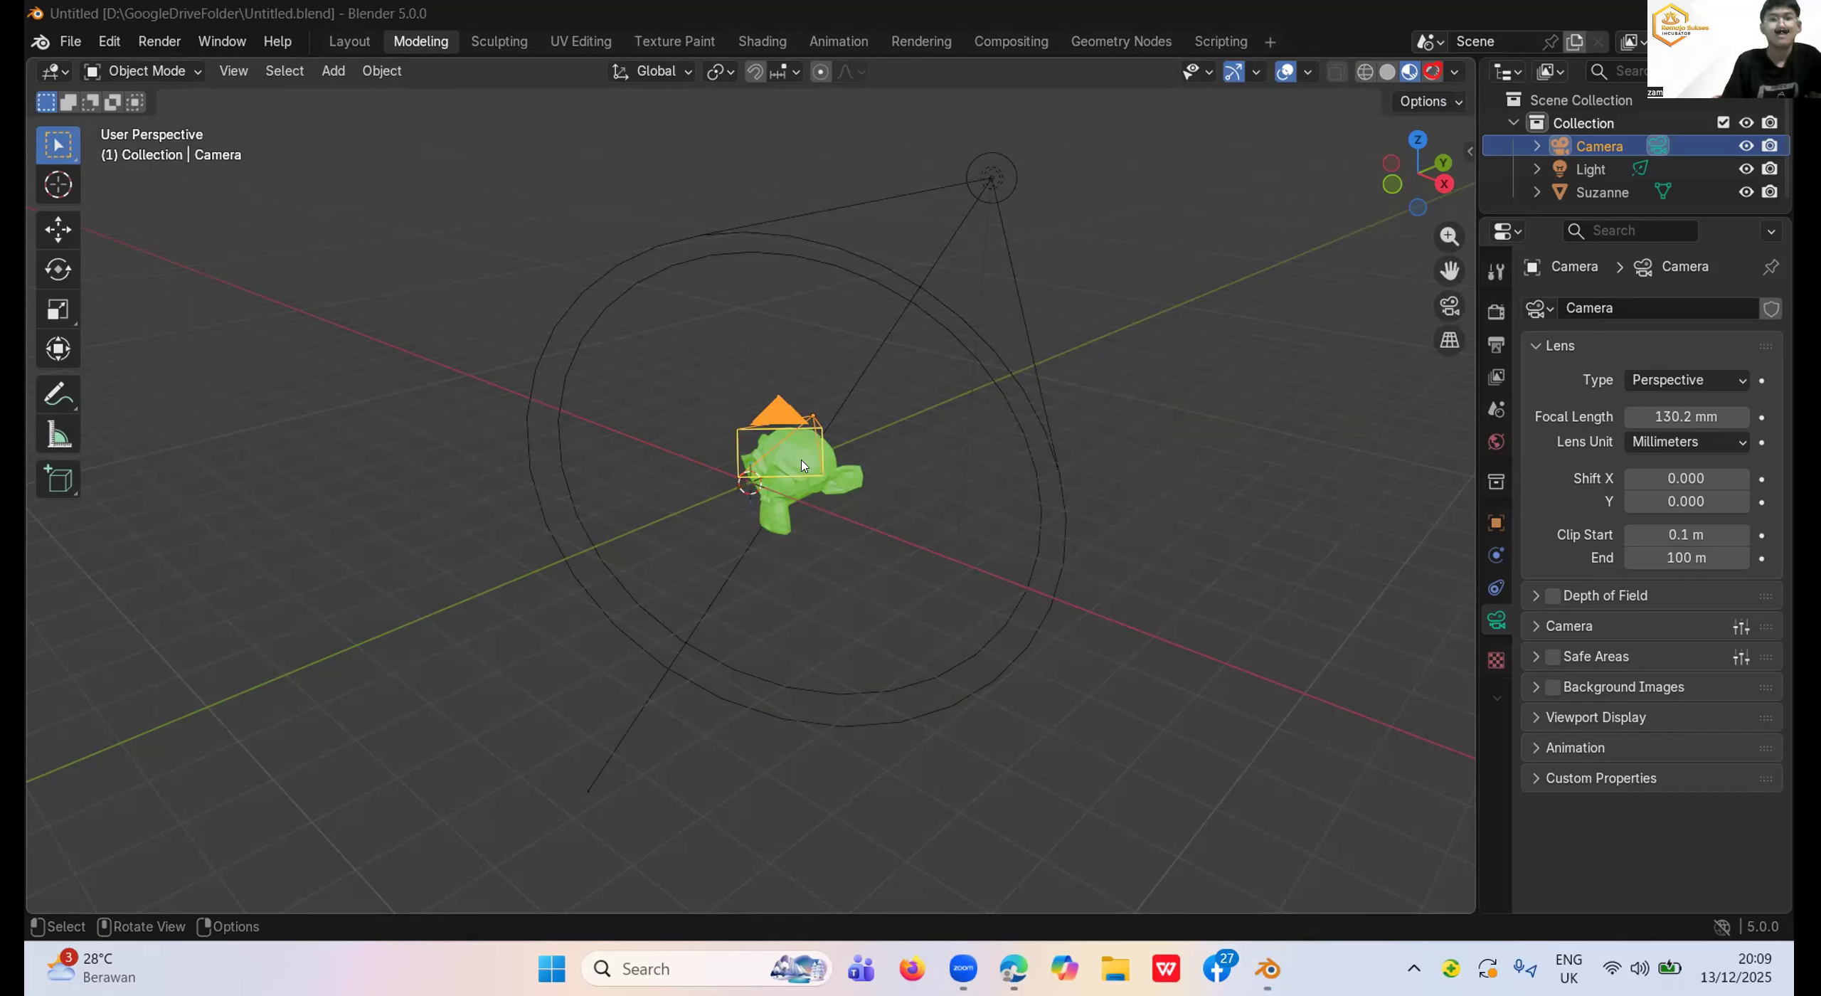
{"action": "left_click", "coordinate": [743, 281]}
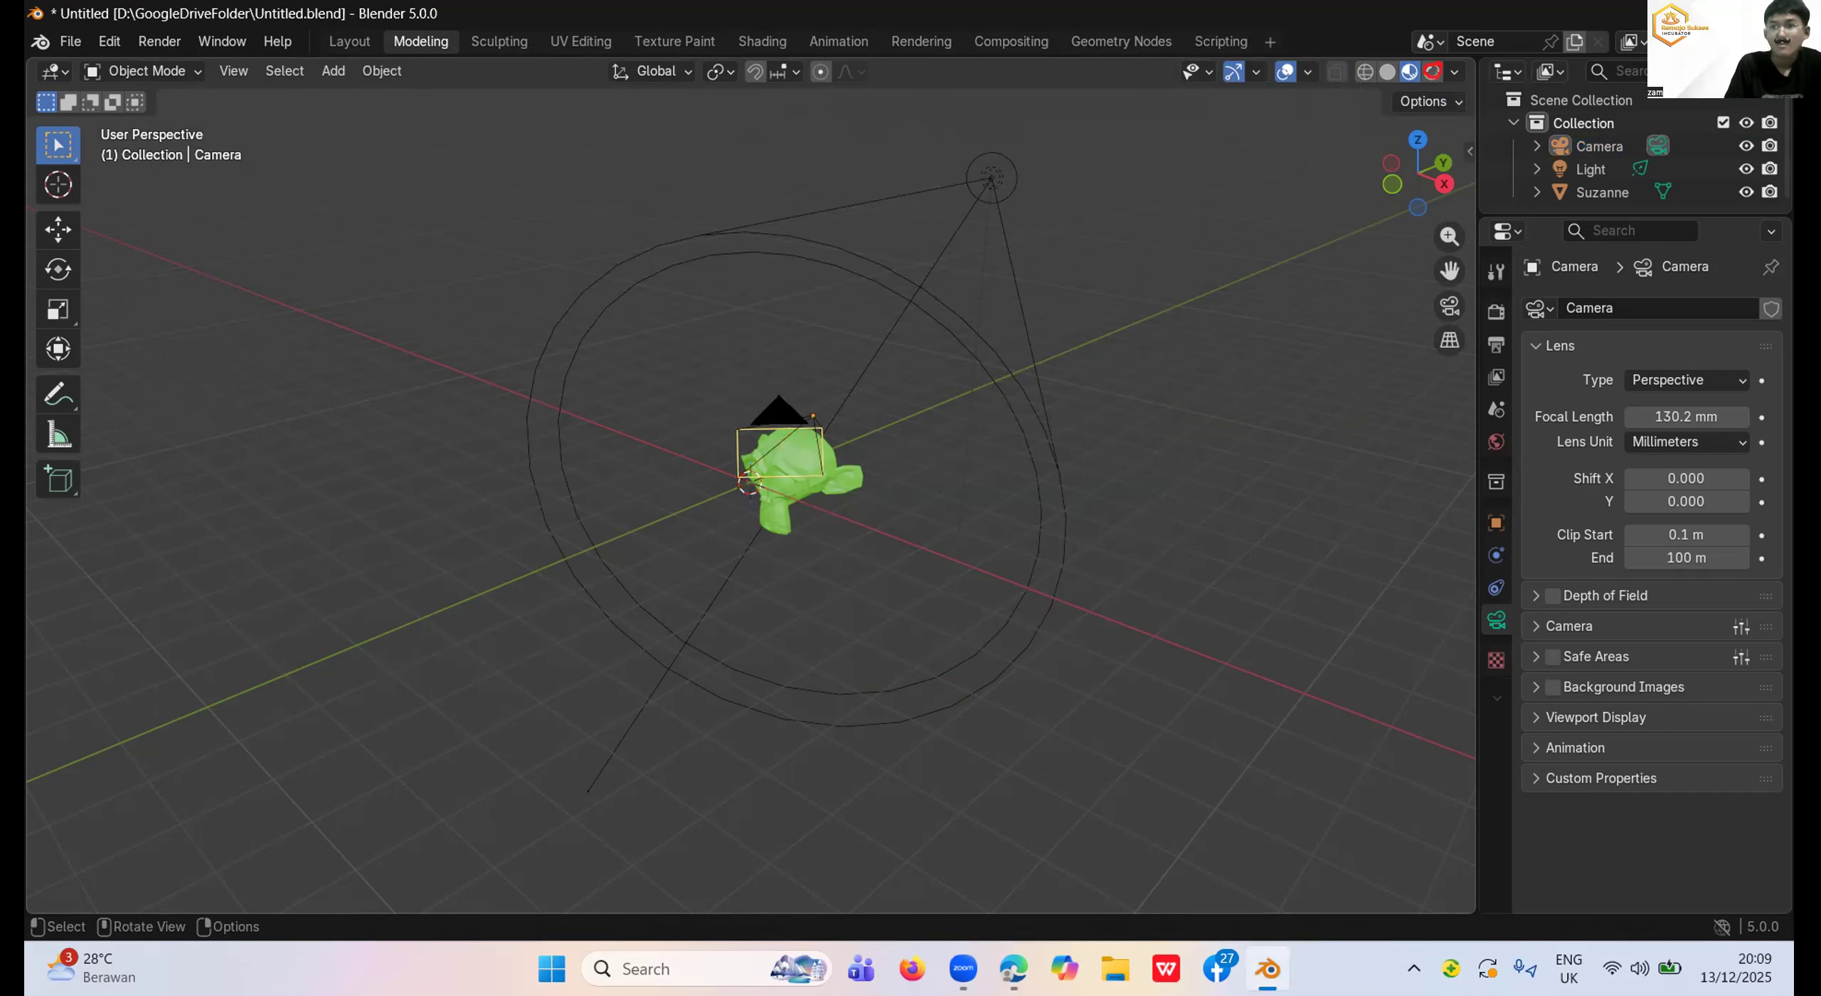
Switch to the lesson page in the browser and try to capture an area near the page heading.
{"action": "key", "text": "alt+Tab"}
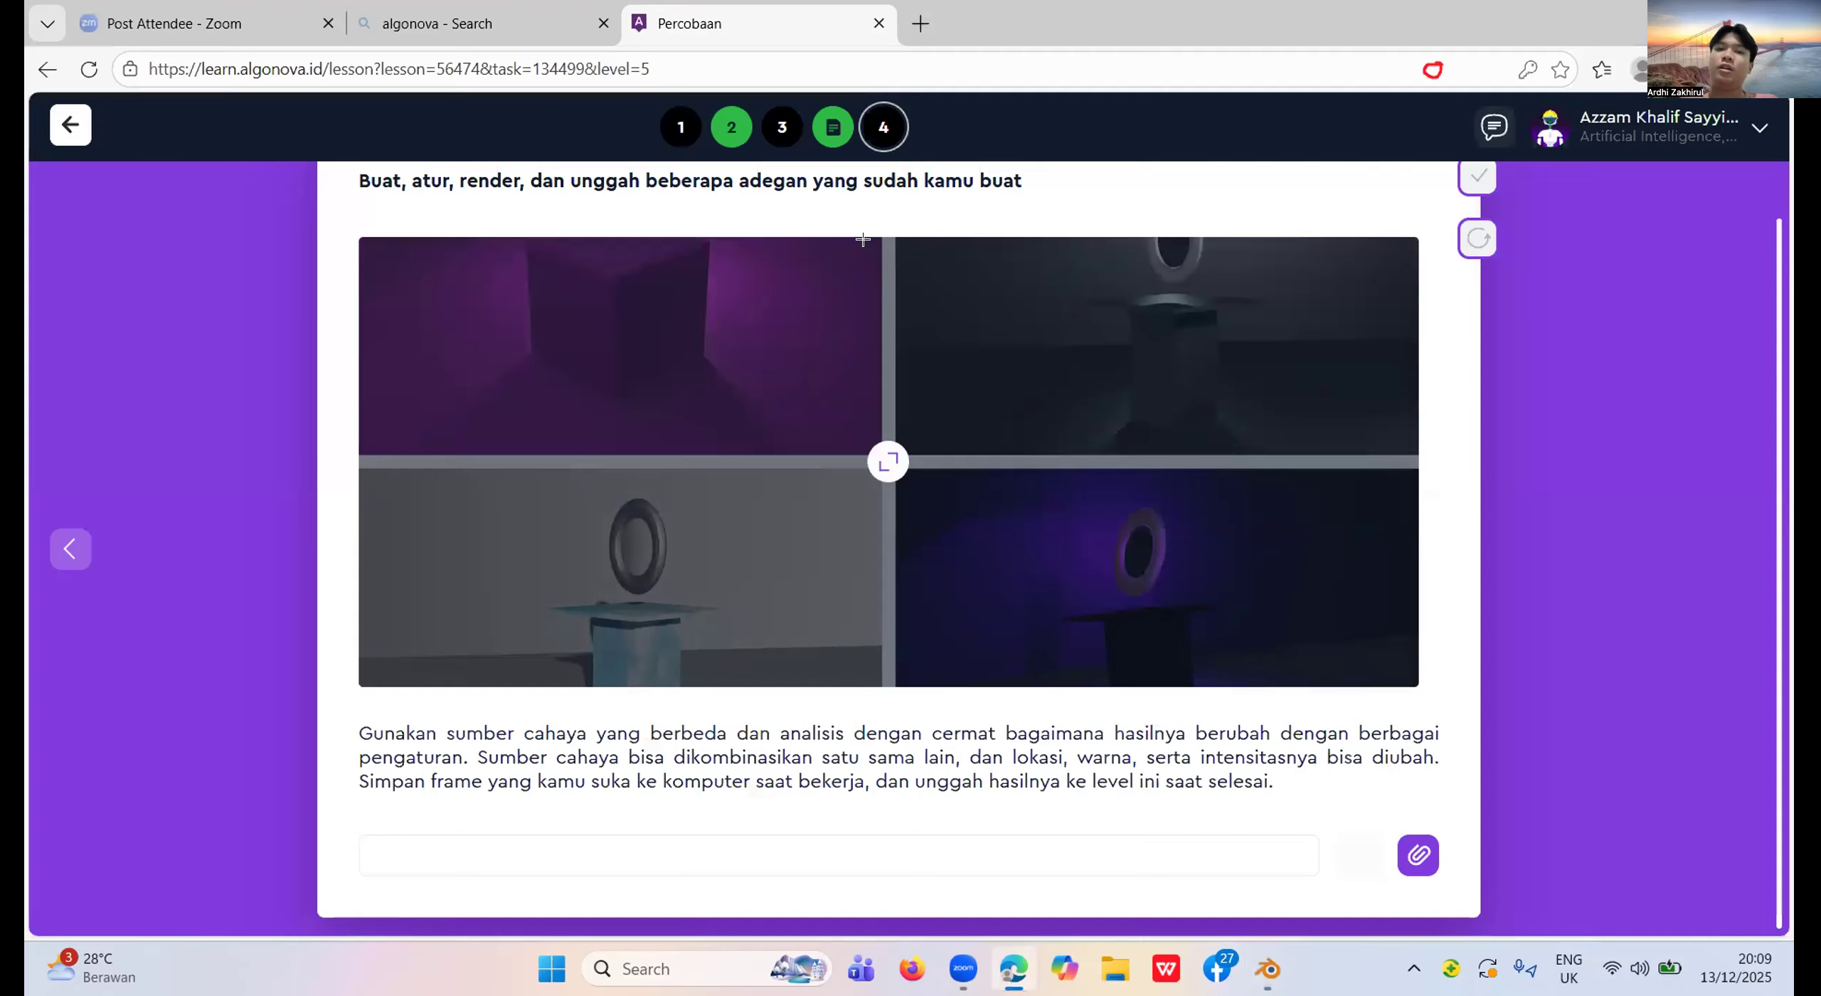
{"action": "key", "text": "ctrl+shift+s"}
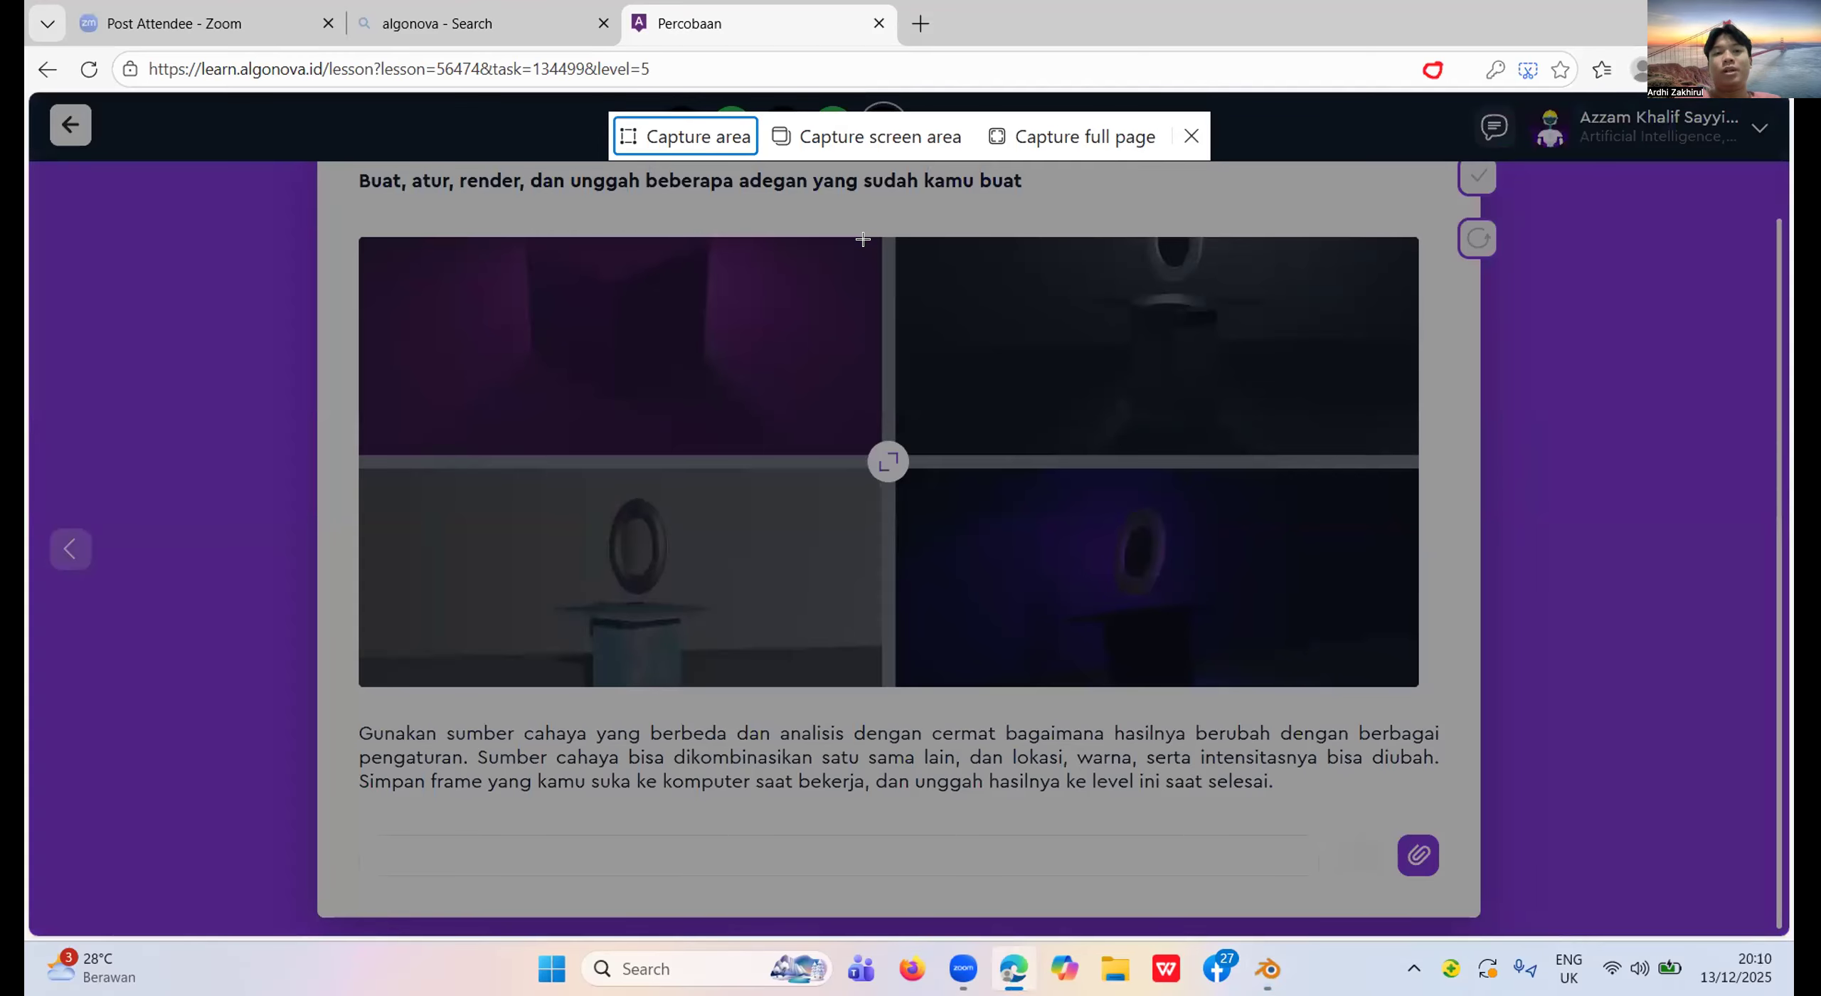
{"action": "left_click_drag", "start_coordinate": [491, 213], "coordinate": [30, 92]}
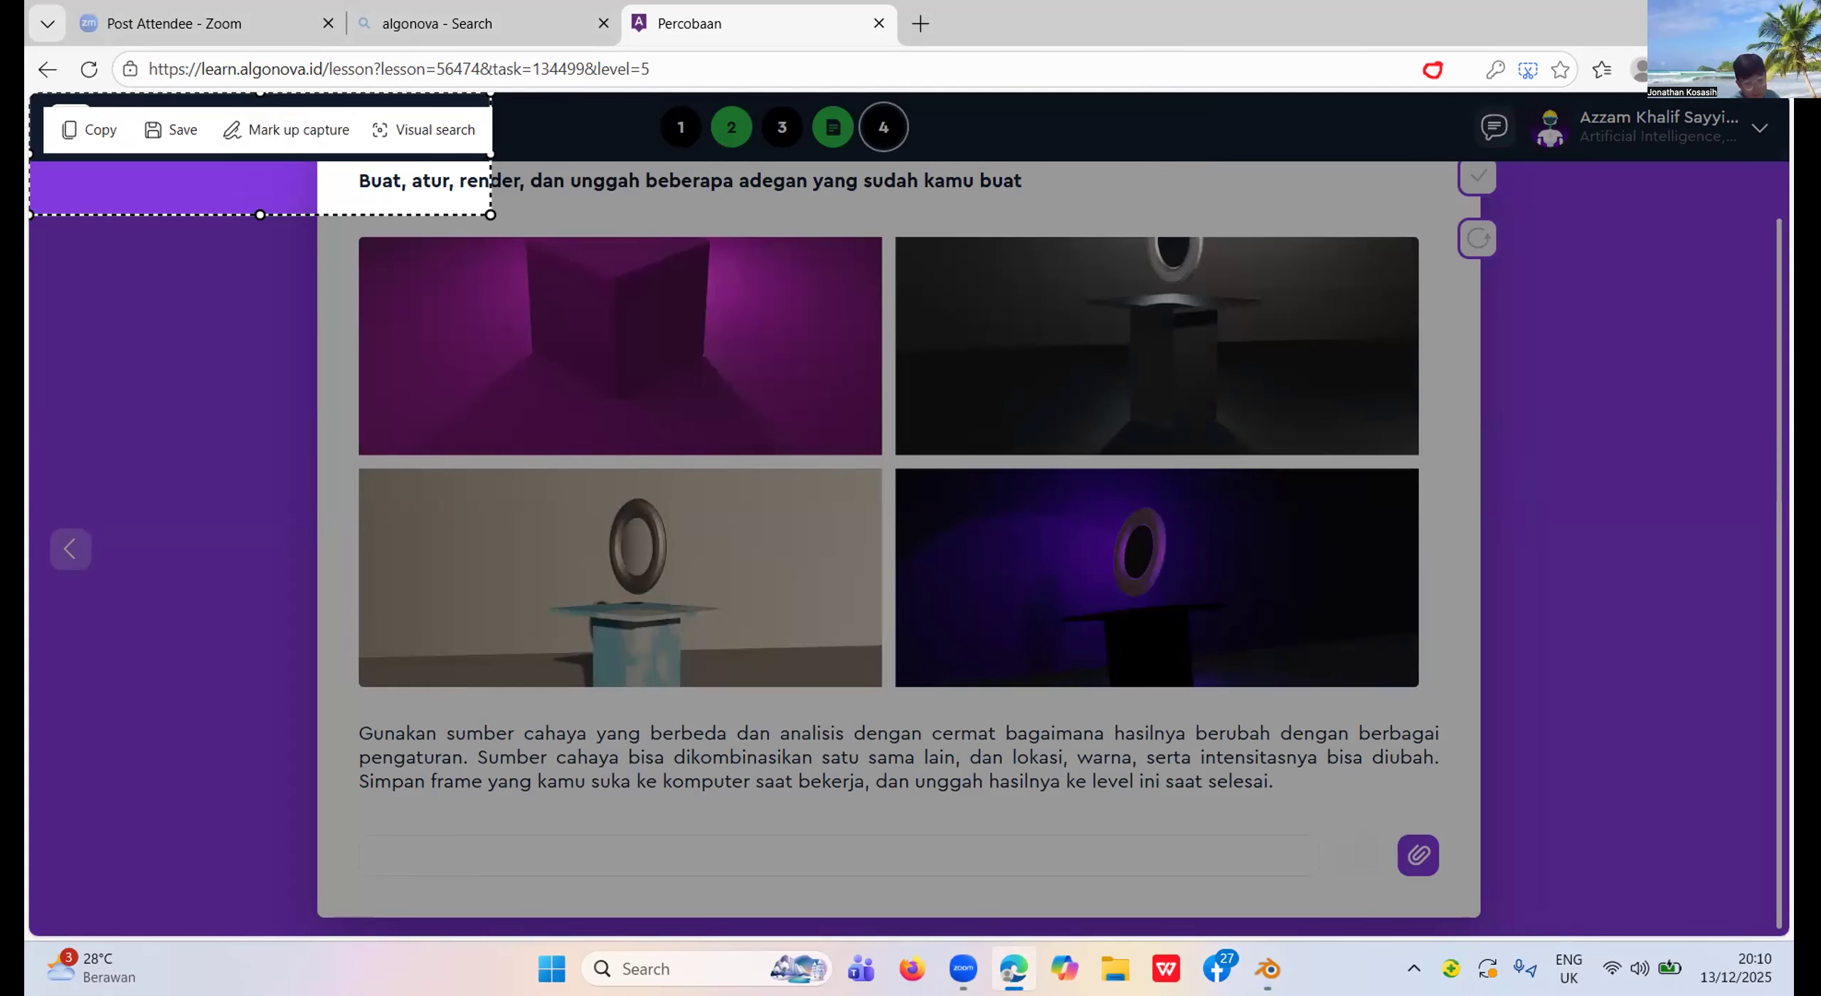
{"action": "left_click", "coordinate": [963, 968]}
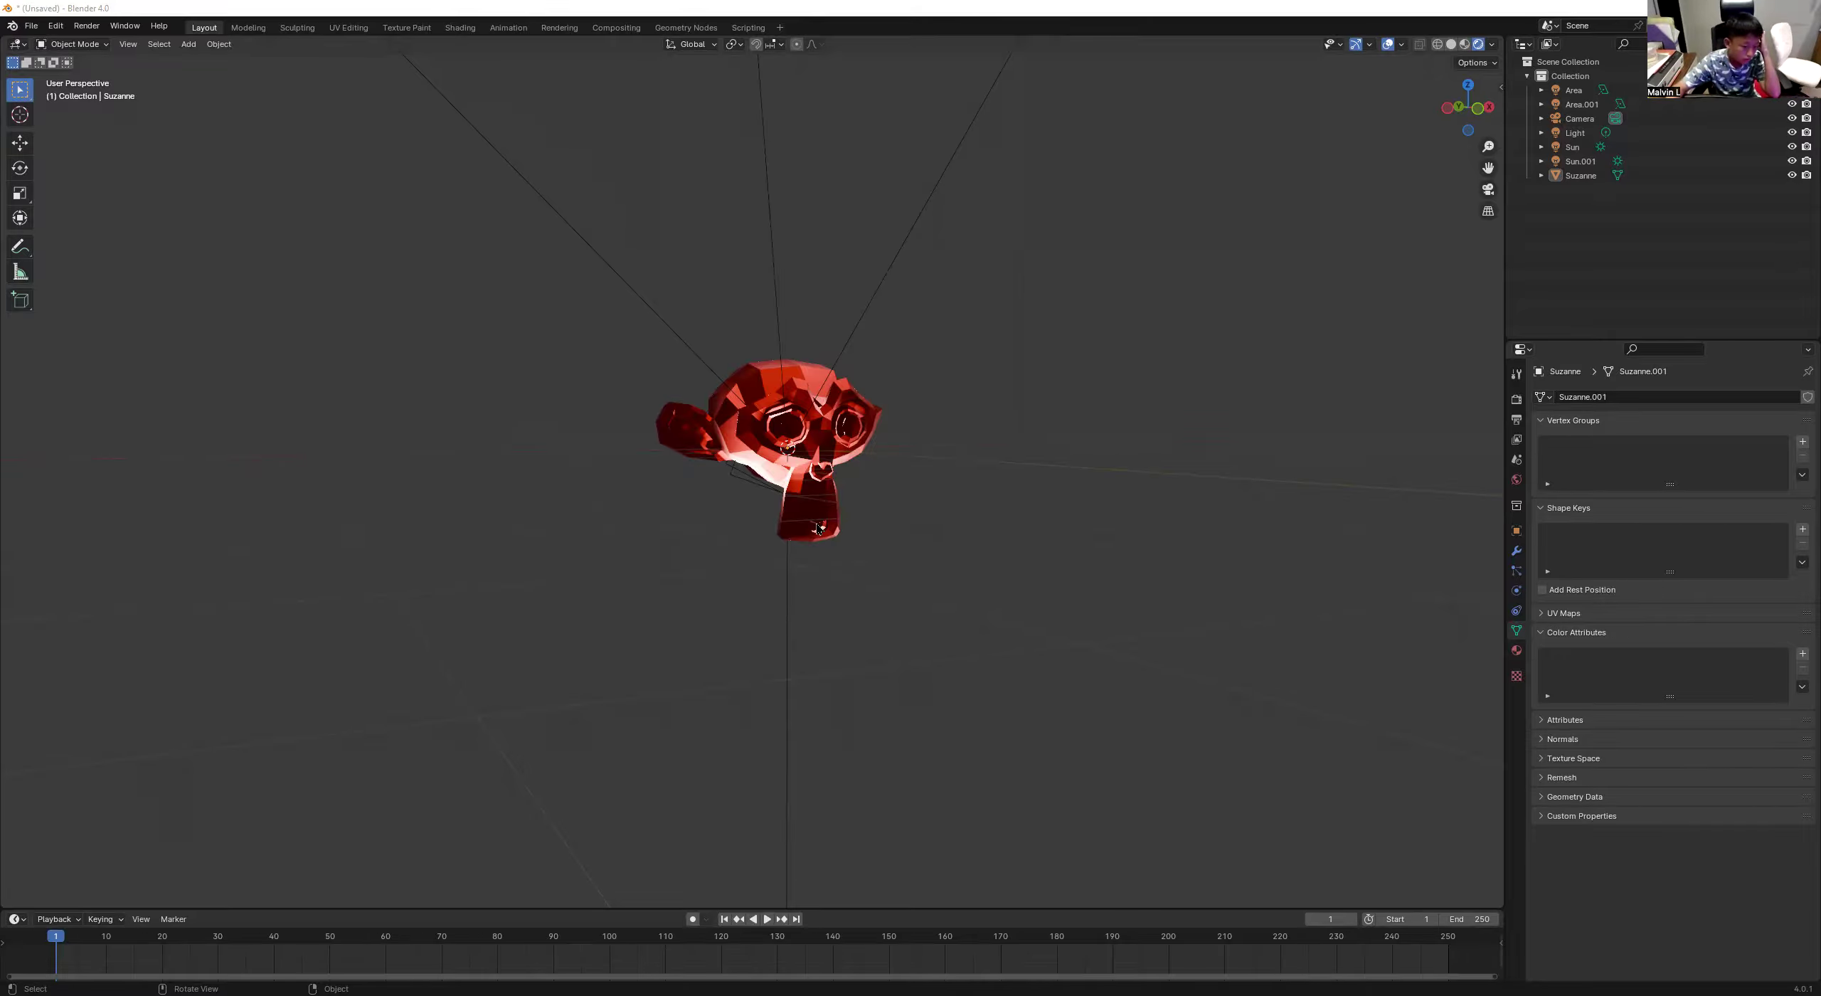
Examine the red monkey head in the student's scene up close and from several angles.
{"action": "middle_click_drag", "start_coordinate": [594, 630], "coordinate": [683, 570]}
{"action": "scroll", "coordinate": [683, 580], "scroll_direction": "up", "scroll_amount": 5}
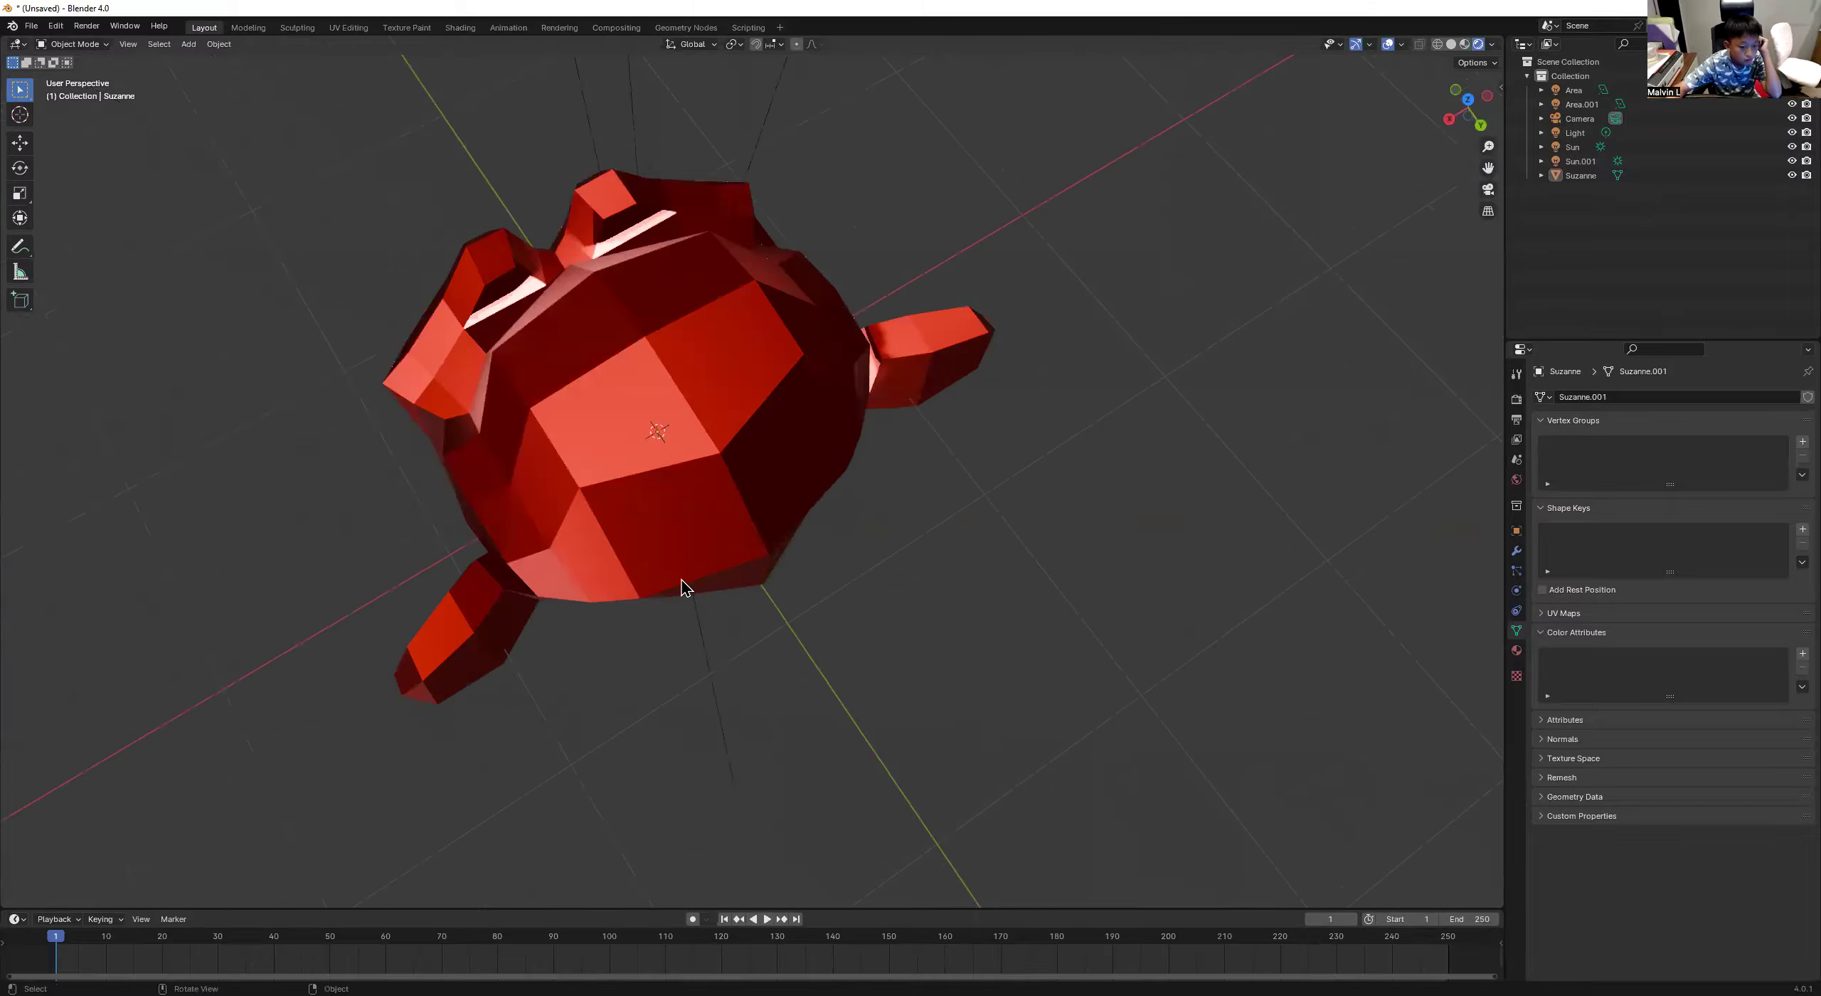
{"action": "scroll", "coordinate": [681, 587], "scroll_direction": "up", "scroll_amount": 6}
{"action": "scroll", "coordinate": [681, 598], "scroll_direction": "up", "scroll_amount": 8}
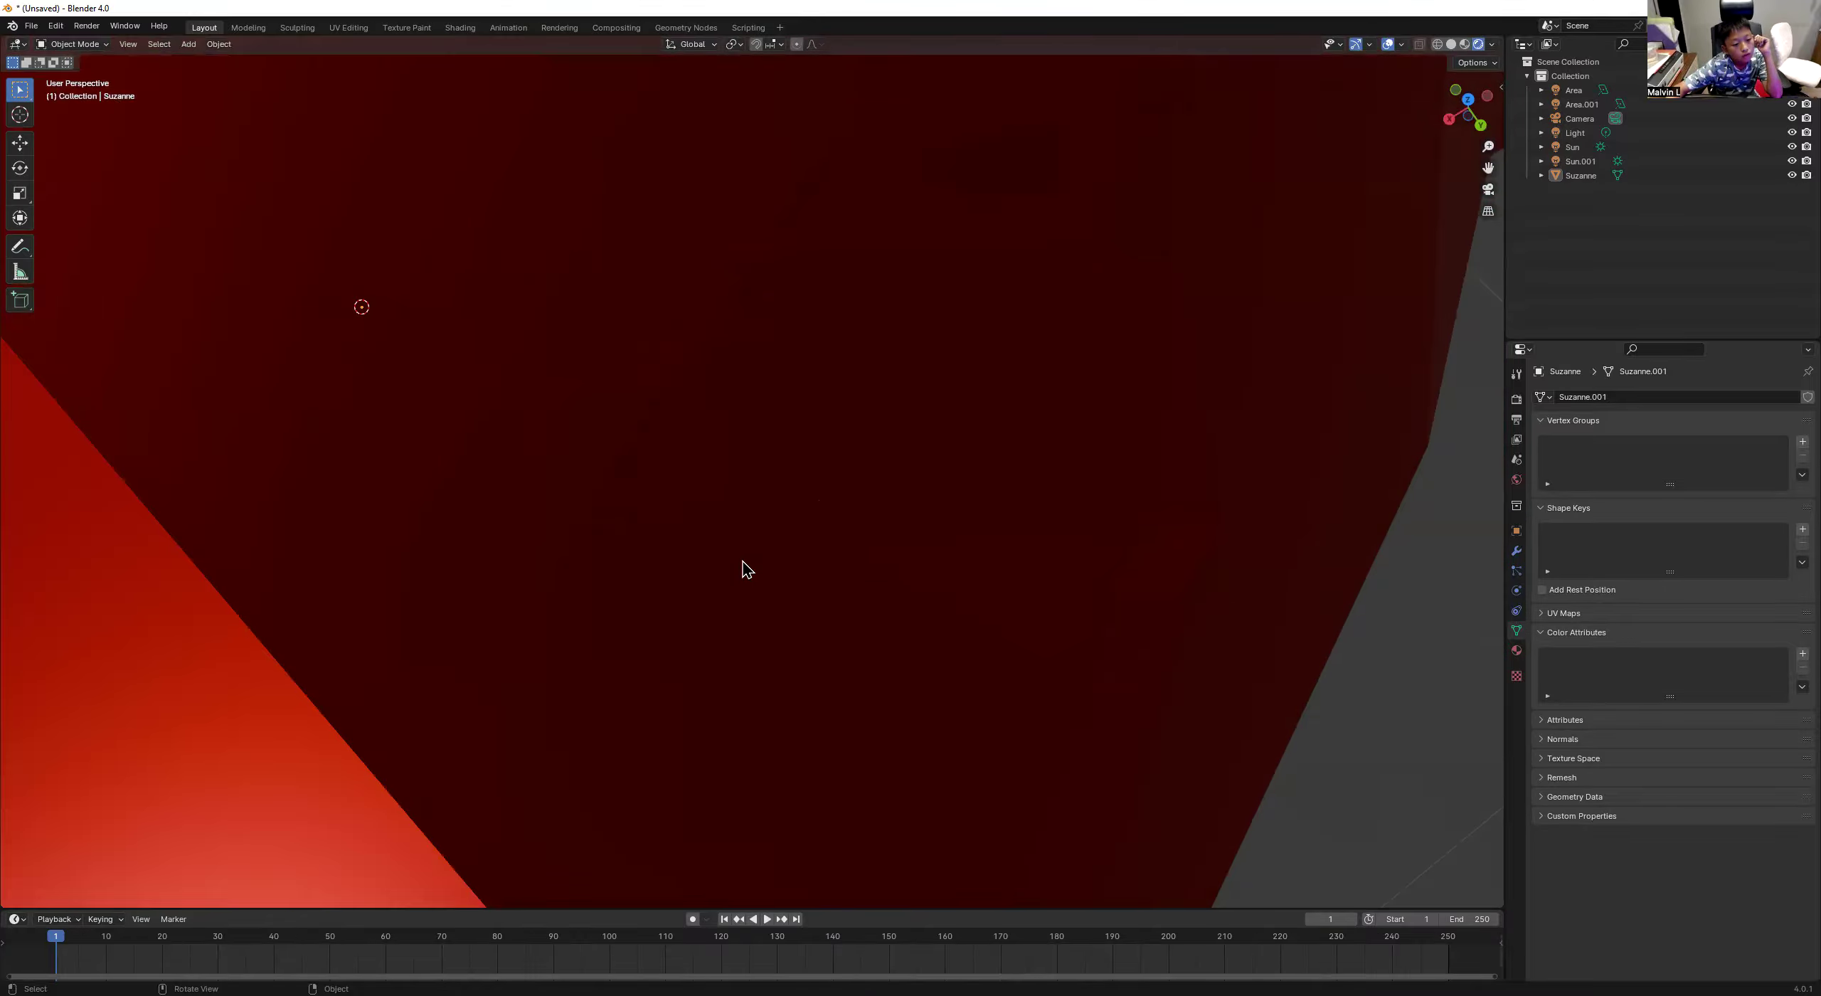
{"action": "scroll", "coordinate": [742, 560], "scroll_direction": "down", "scroll_amount": 2}
{"action": "middle_click_drag", "start_coordinate": [888, 521], "coordinate": [605, 167]}
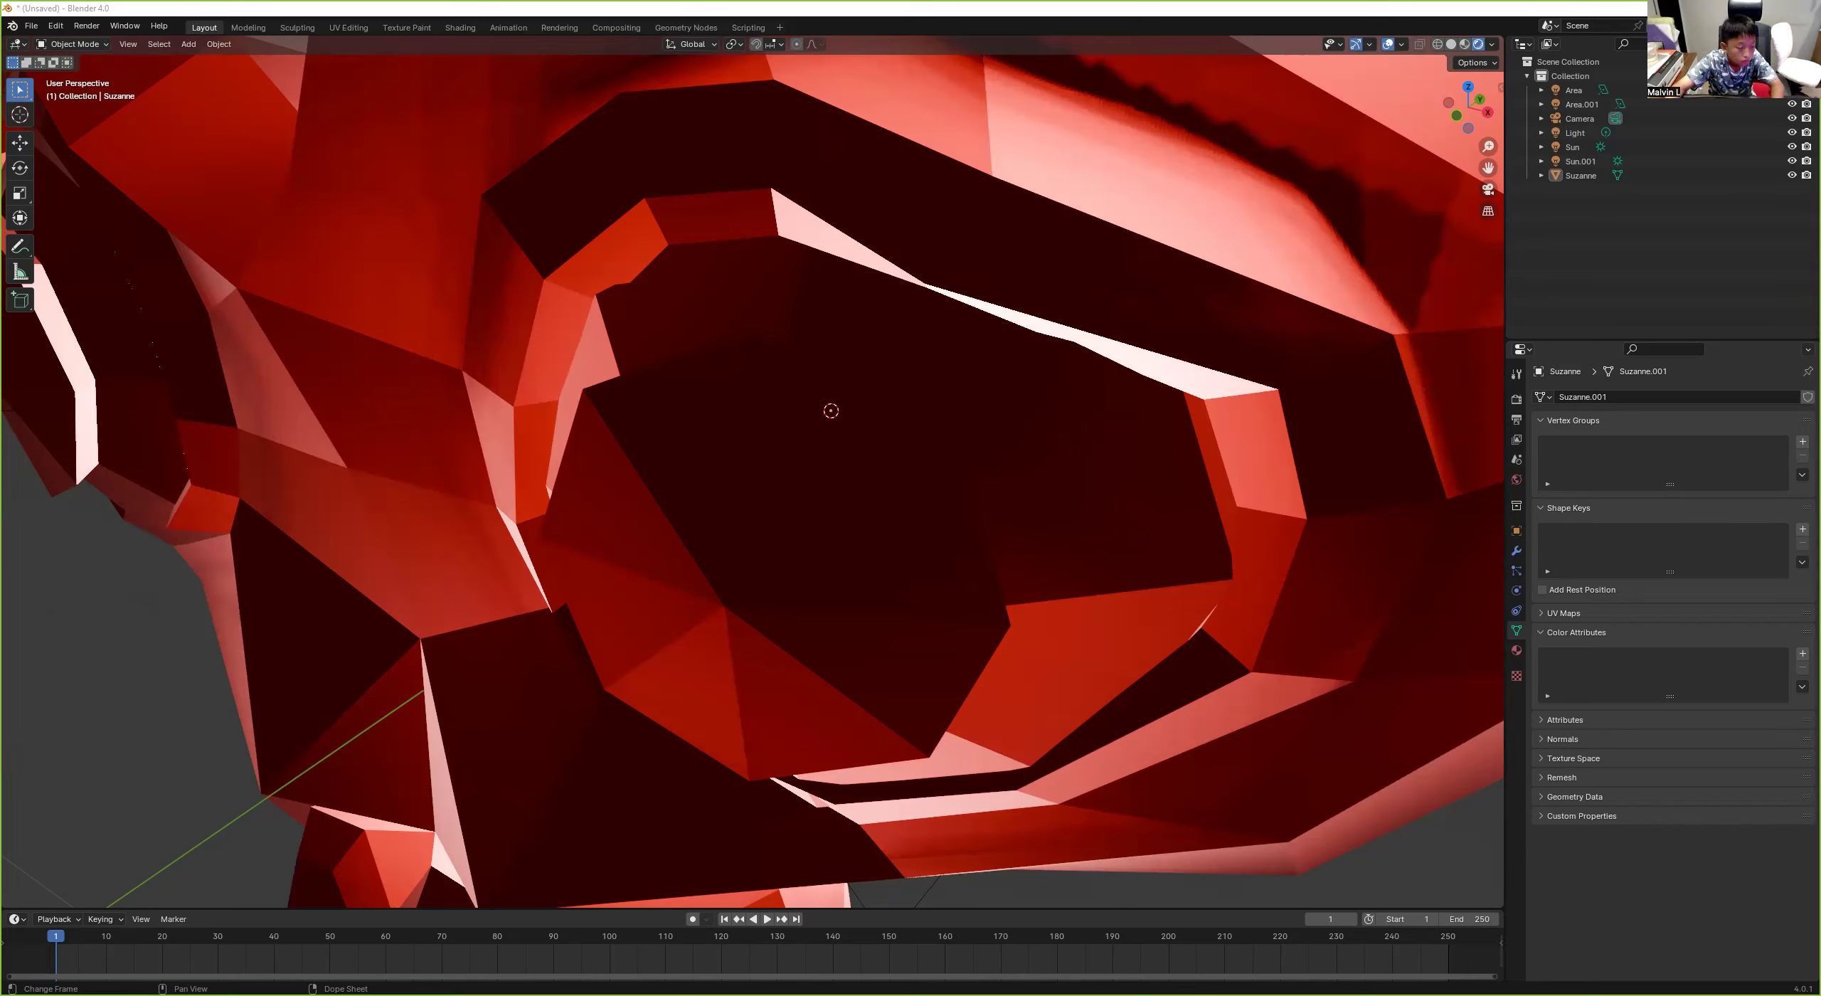
{"action": "left_click", "coordinate": [31, 25]}
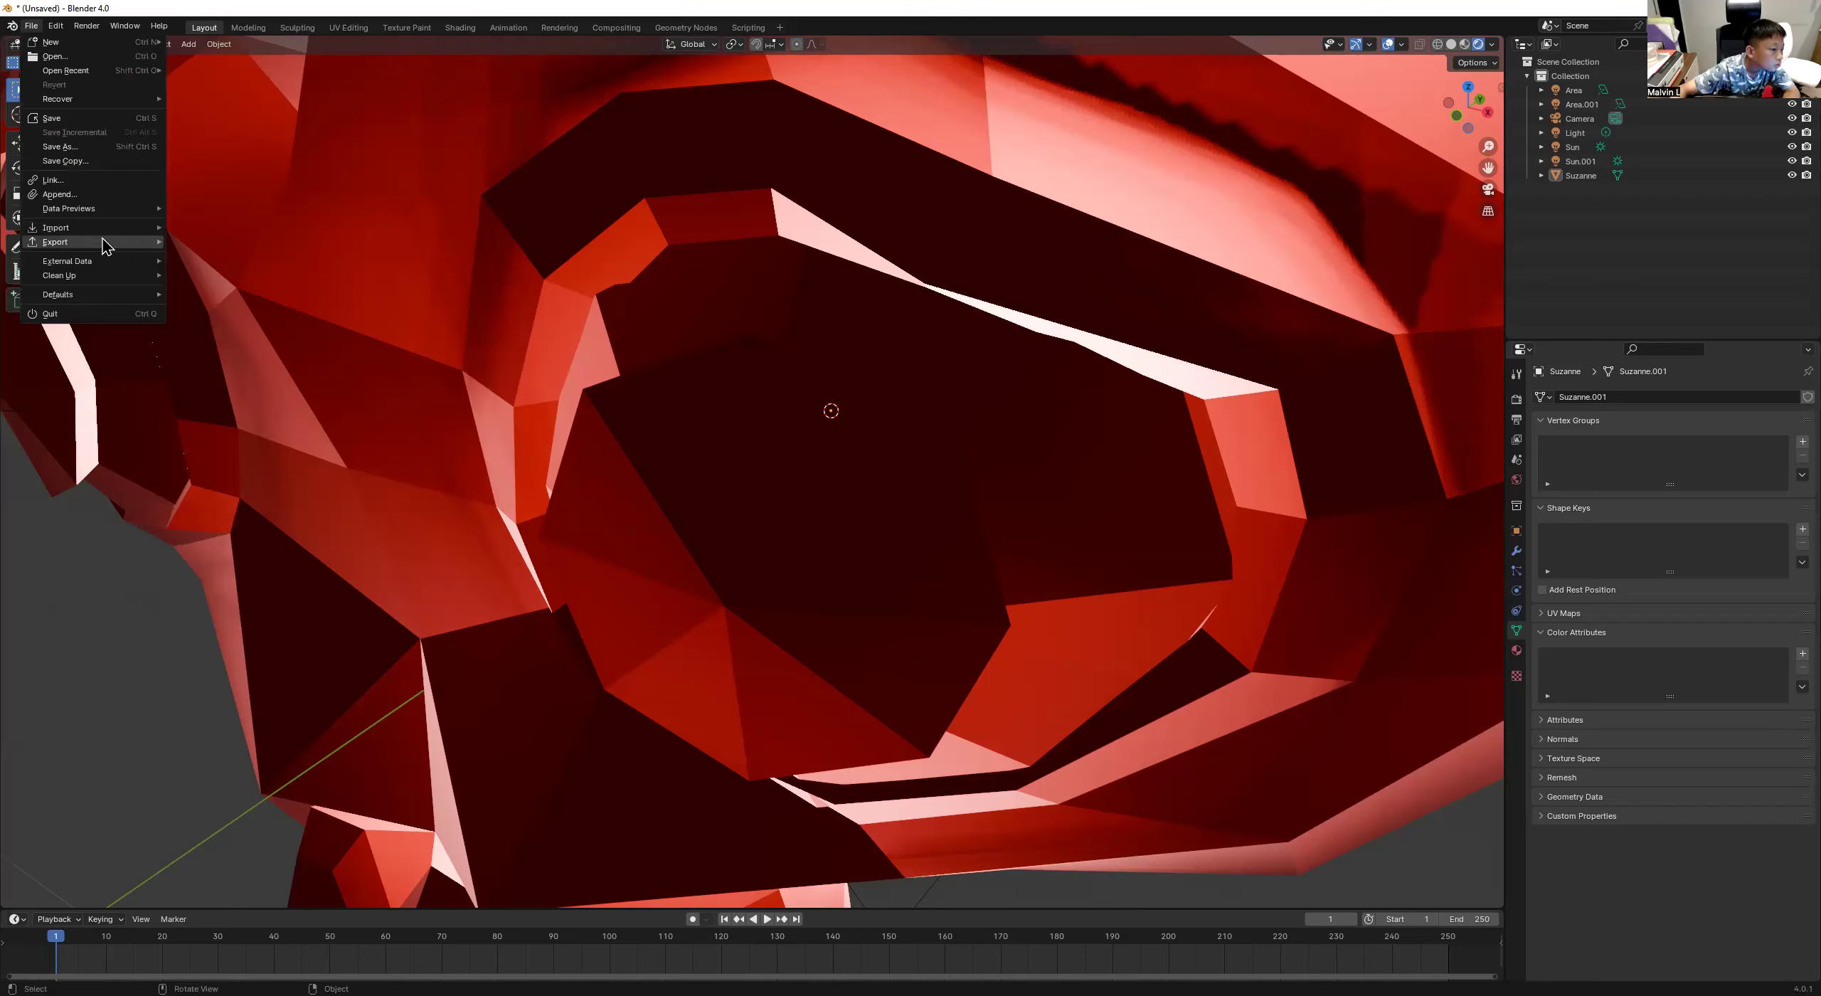
{"action": "mouse_move", "coordinate": [135, 227]}
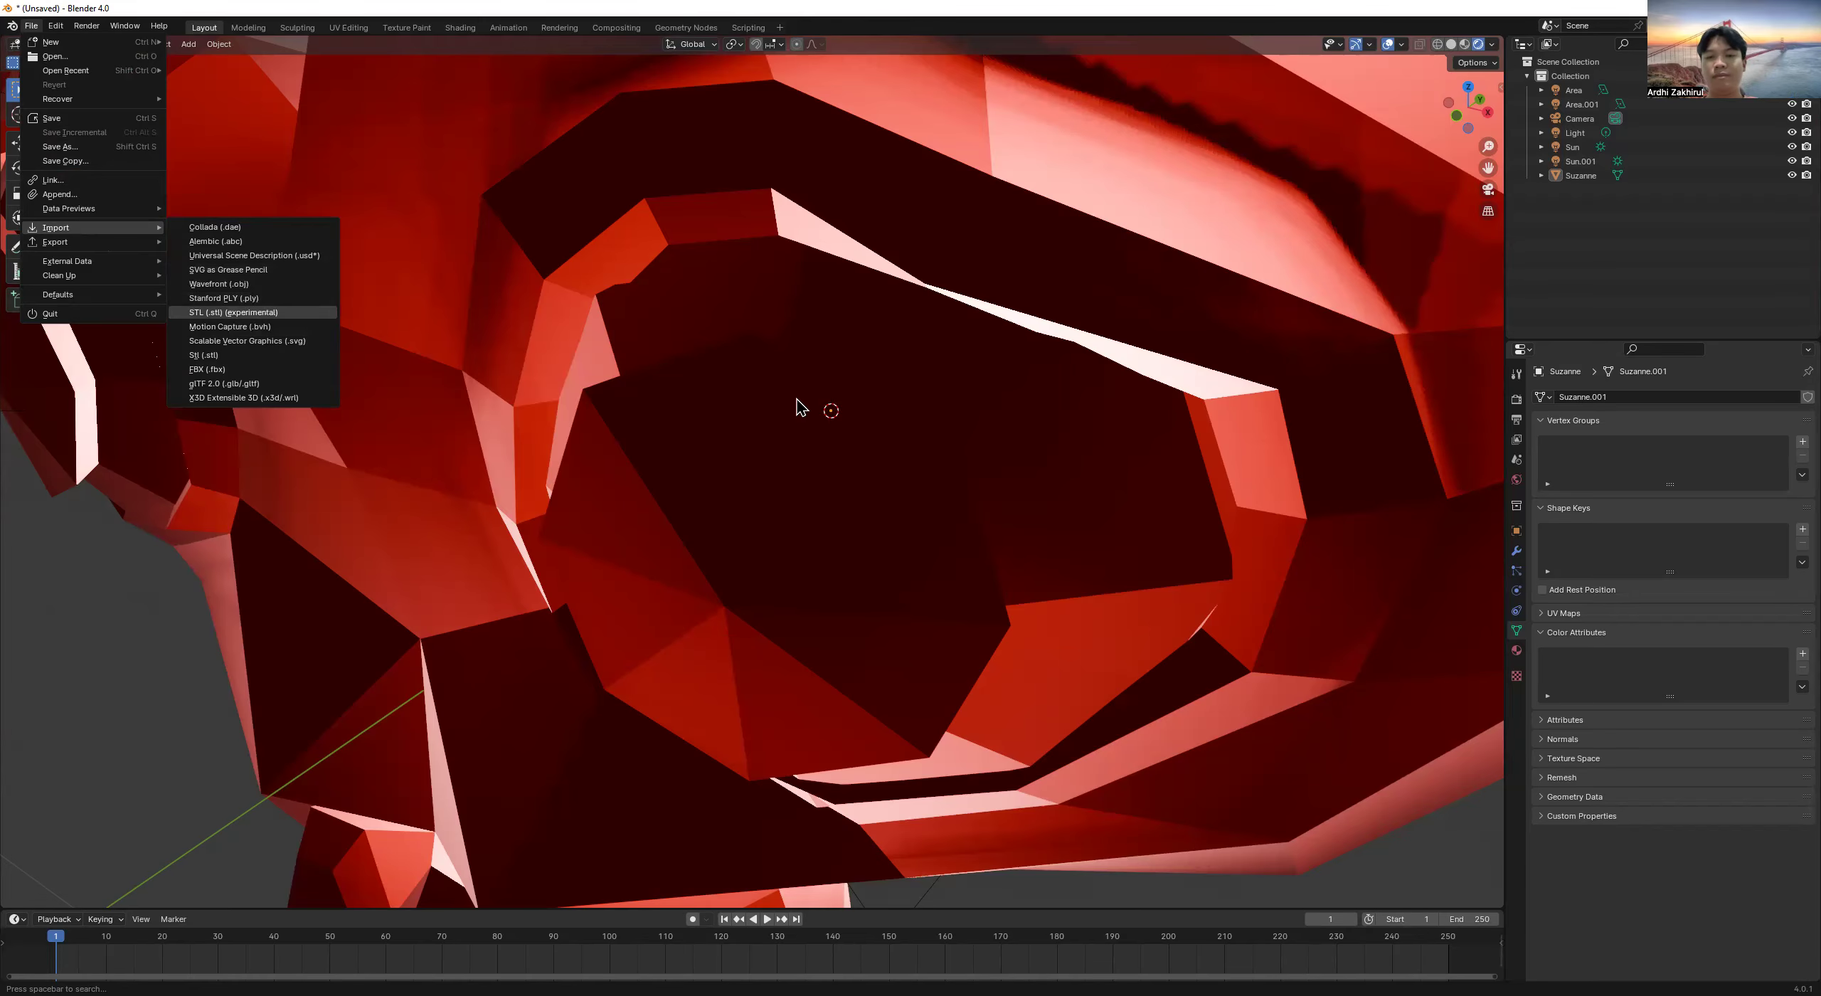
{"action": "left_click", "coordinate": [655, 644]}
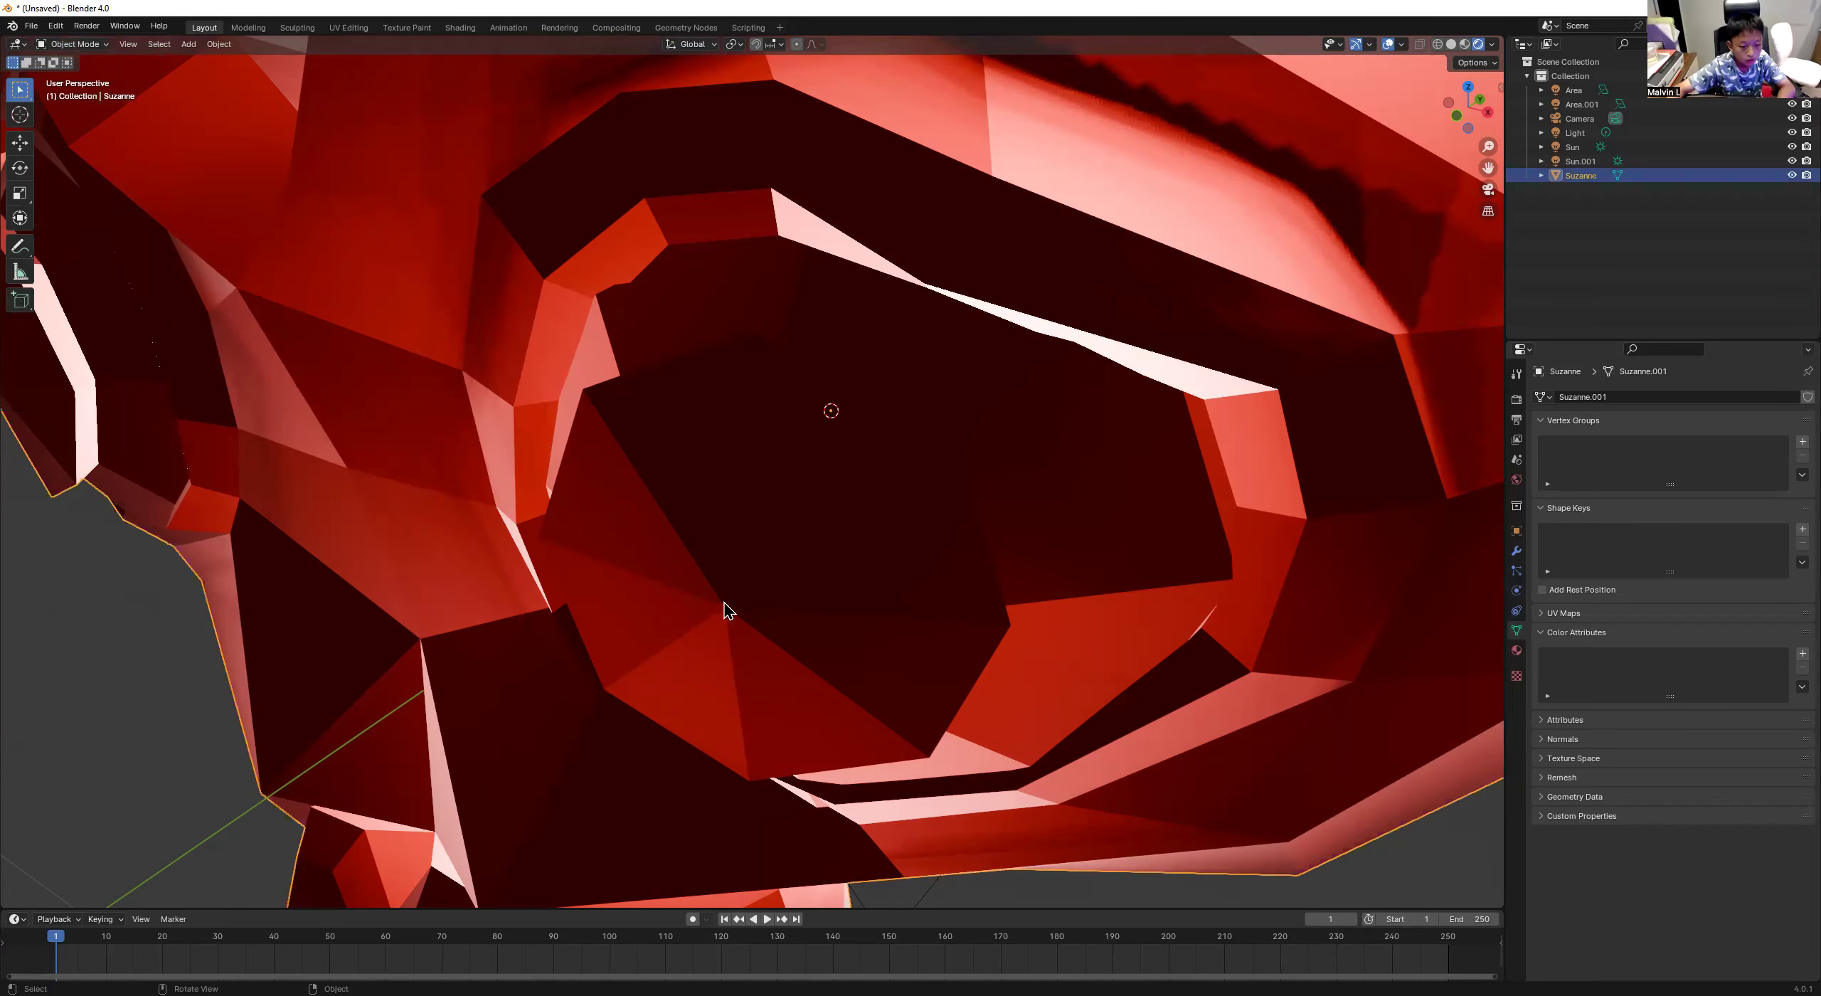
Delete all objects from the scene: both sun lights, the monkey head, the Light, the camera and both area lights.
{"action": "scroll", "coordinate": [715, 610], "scroll_direction": "down", "scroll_amount": 10}
{"action": "scroll", "coordinate": [765, 573], "scroll_direction": "down", "scroll_amount": 4}
{"action": "mouse_move", "coordinate": [765, 572]}
{"action": "middle_mouse_down"}
{"action": "mouse_move", "coordinate": [781, 569]}
{"action": "mouse_move", "coordinate": [740, 642]}
{"action": "mouse_move", "coordinate": [627, 561]}
{"action": "middle_mouse_up"}
{"action": "scroll", "coordinate": [626, 561], "scroll_direction": "down", "scroll_amount": 3}
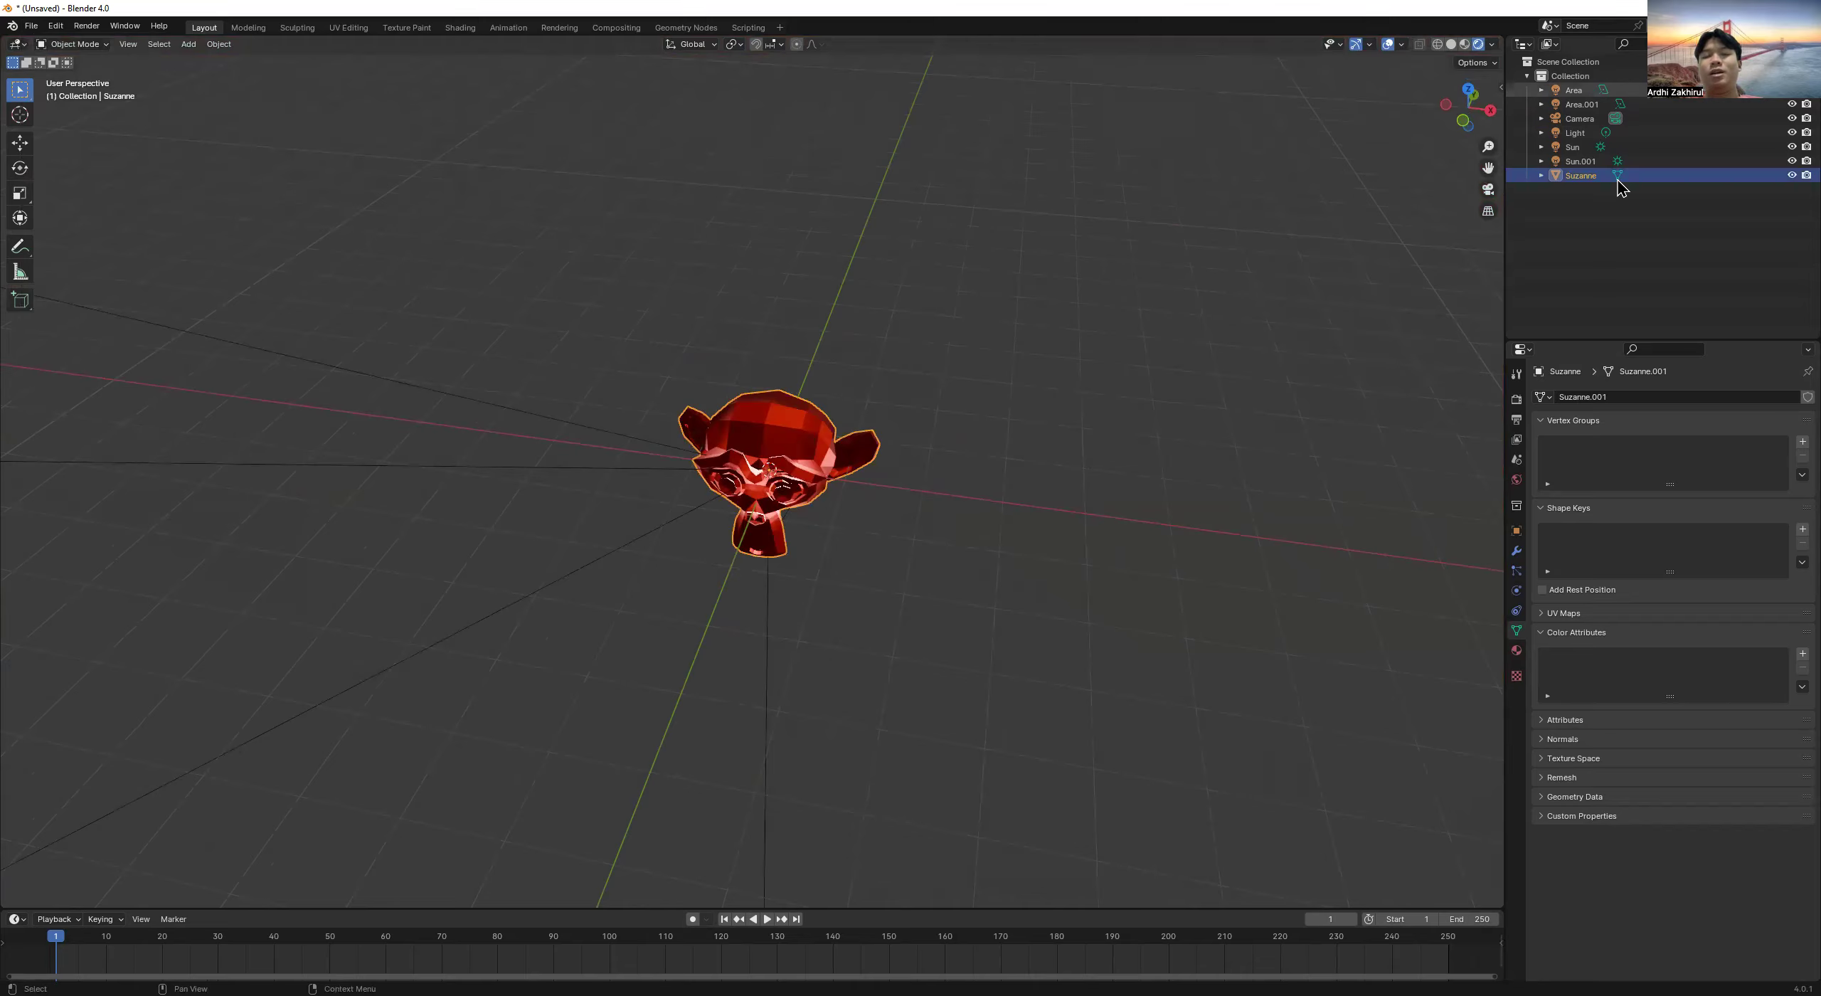
{"action": "left_click", "coordinate": [1649, 162]}
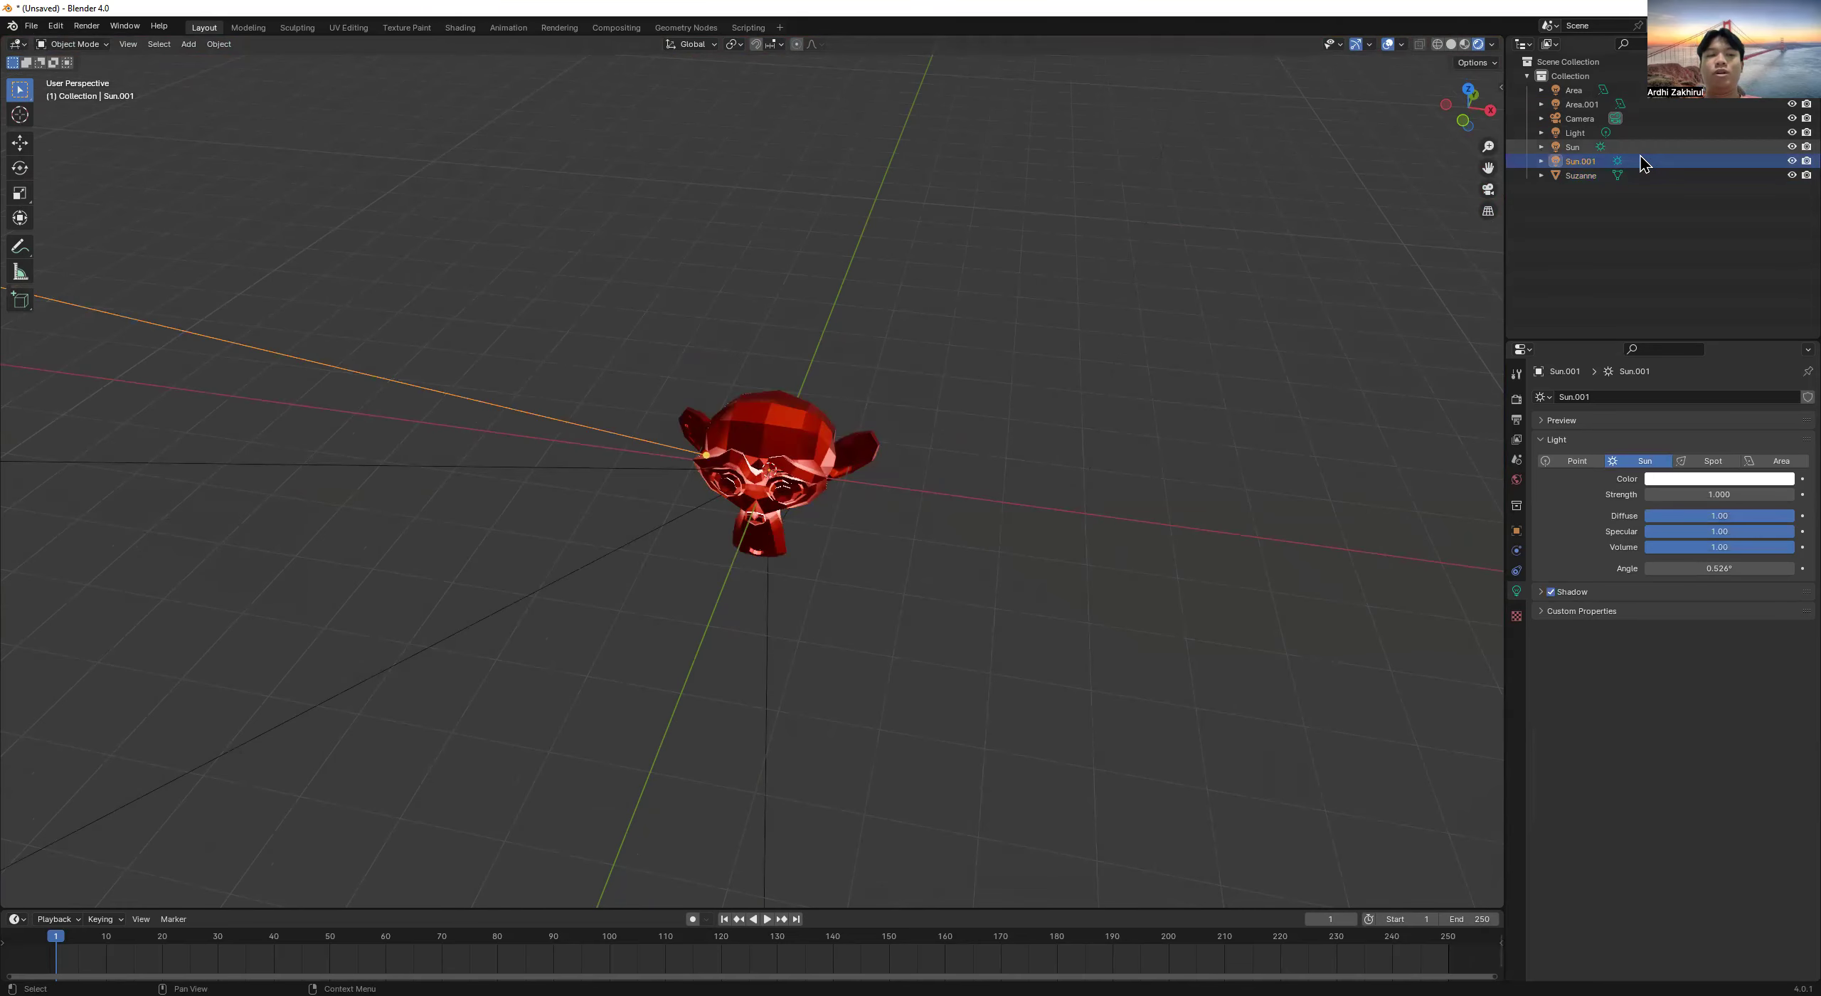
{"action": "key", "text": "Delete"}
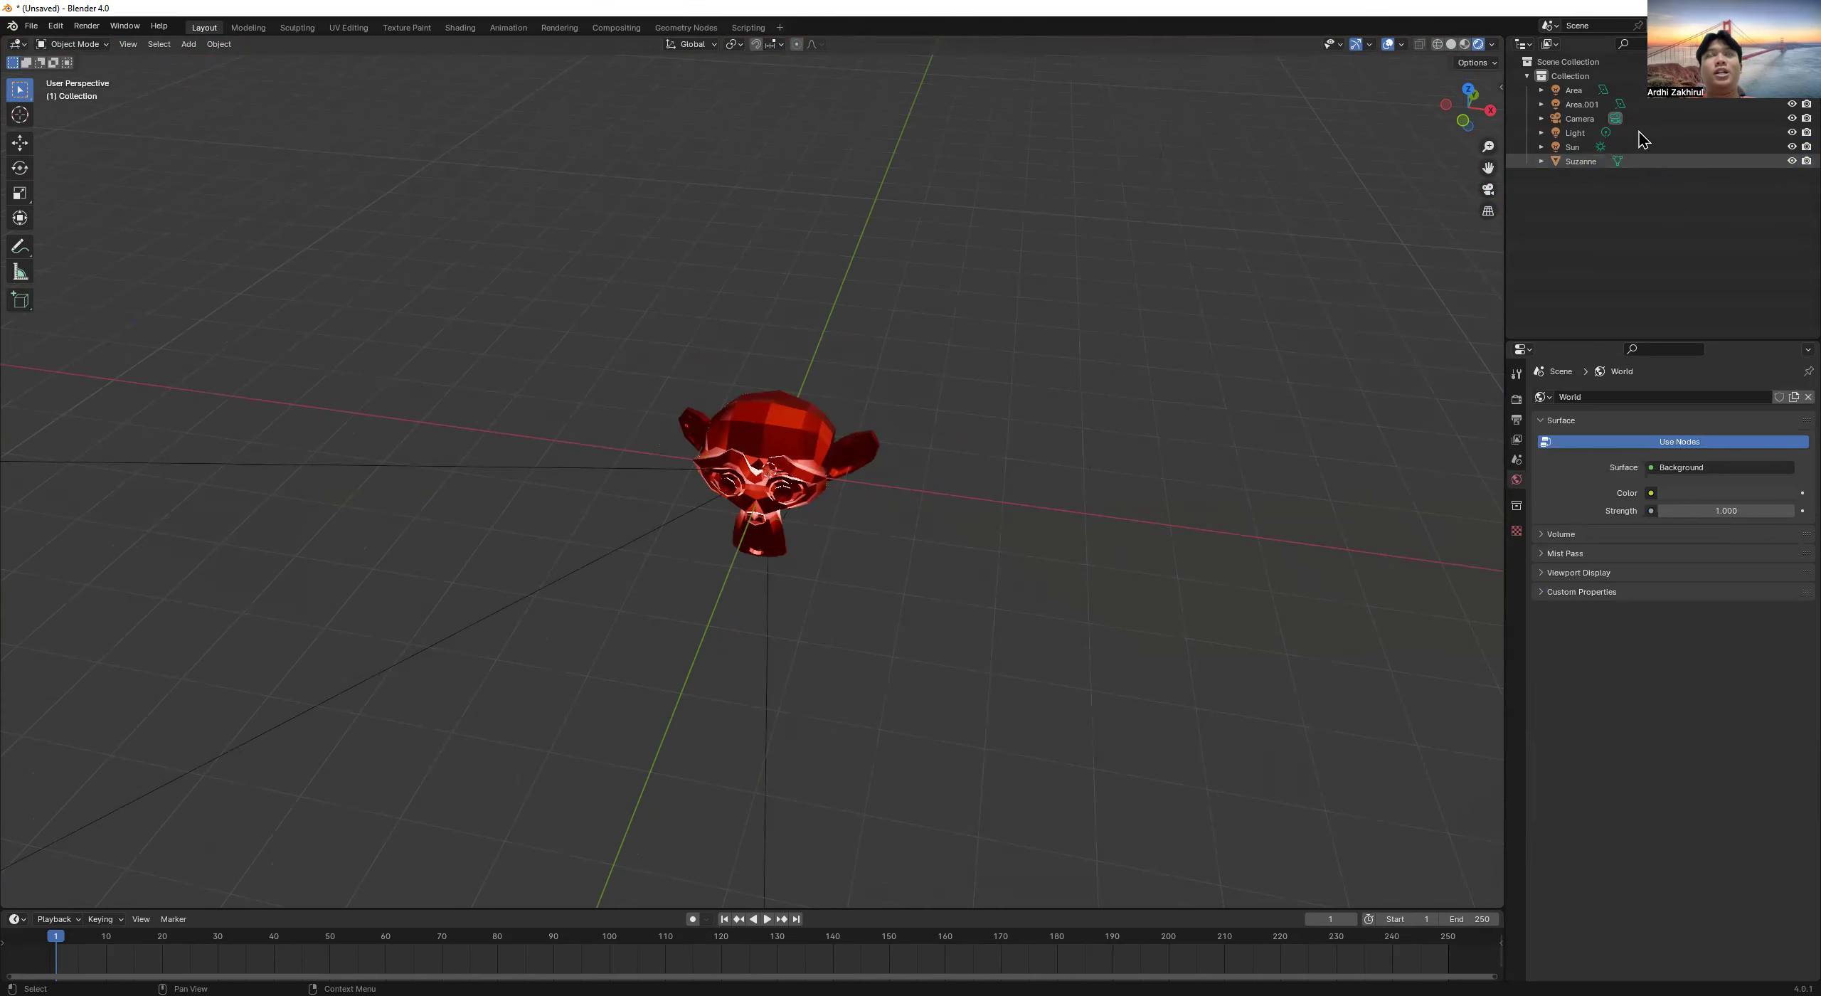
{"action": "left_click", "coordinate": [1640, 161]}
{"action": "key", "text": "Delete"}
{"action": "left_click", "coordinate": [1639, 147]}
{"action": "key", "text": "Delete"}
{"action": "left_click", "coordinate": [1638, 130]}
{"action": "key", "text": "Delete"}
{"action": "left_click", "coordinate": [1640, 119]}
{"action": "key", "text": "Delete"}
{"action": "left_click", "coordinate": [1643, 105]}
{"action": "key", "text": "Delete"}
{"action": "left_click", "coordinate": [1637, 93]}
{"action": "key", "text": "Delete"}
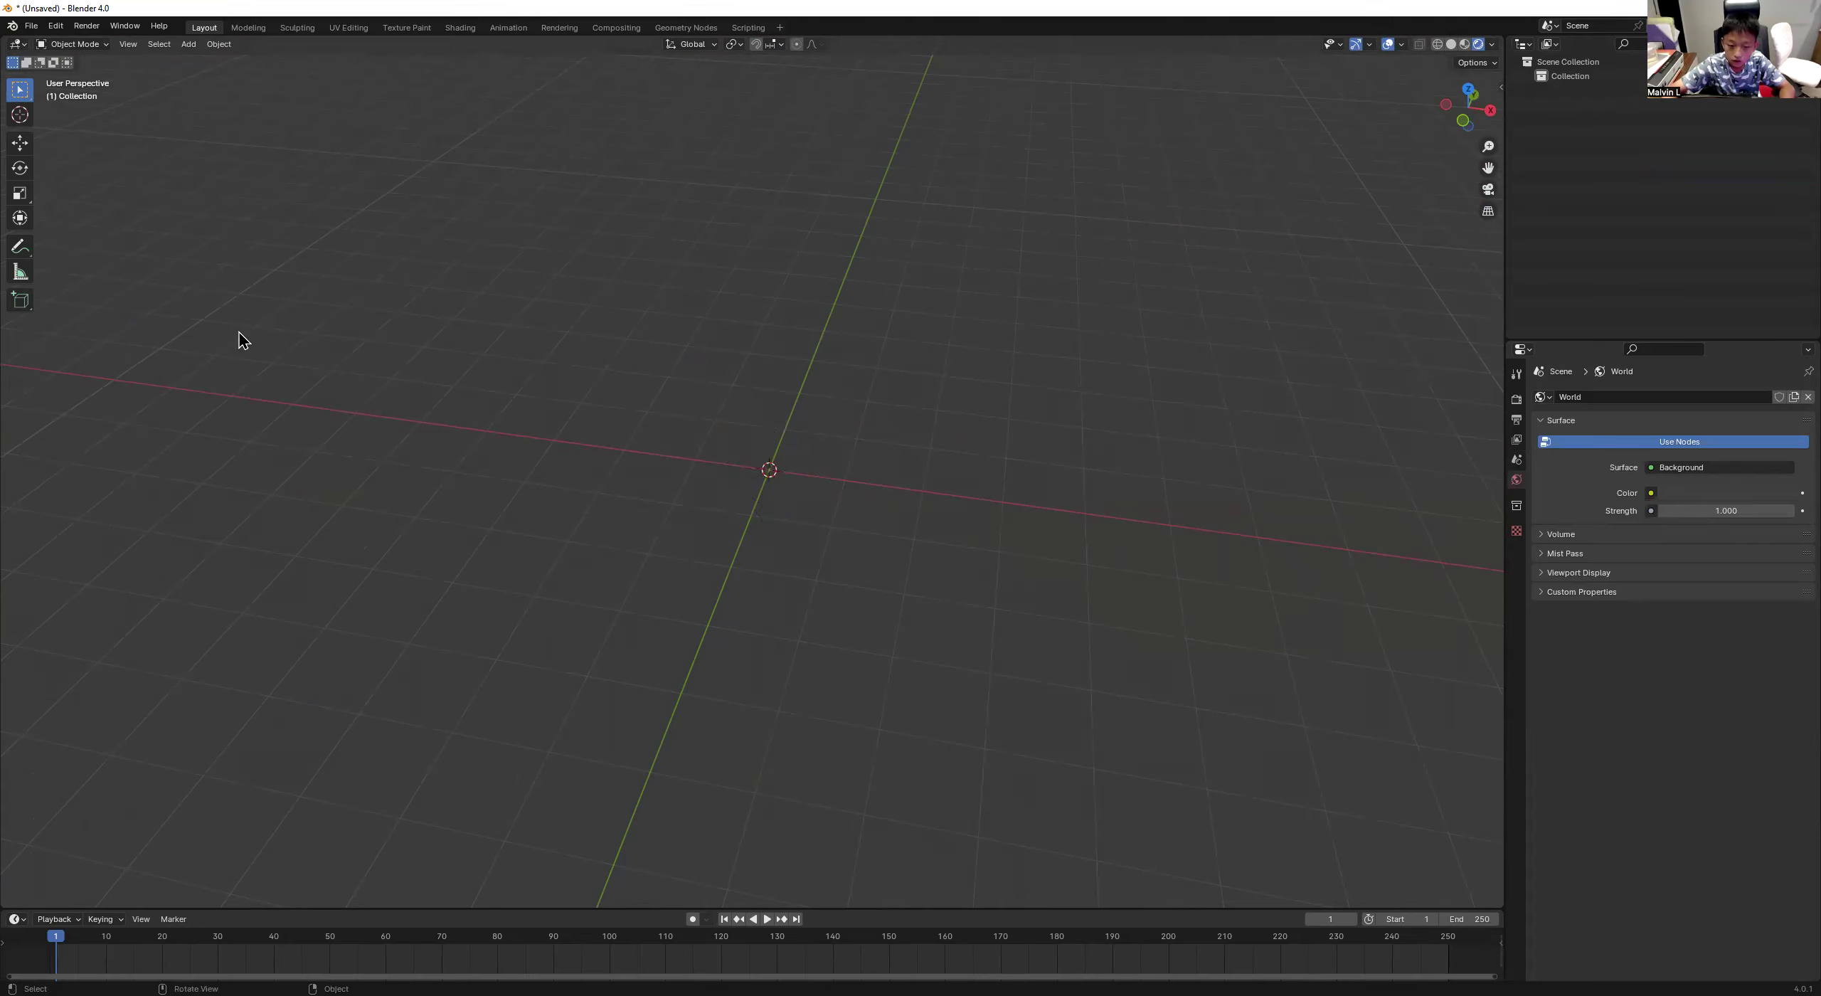
{"action": "middle_click_drag", "start_coordinate": [671, 512], "coordinate": [35, 165]}
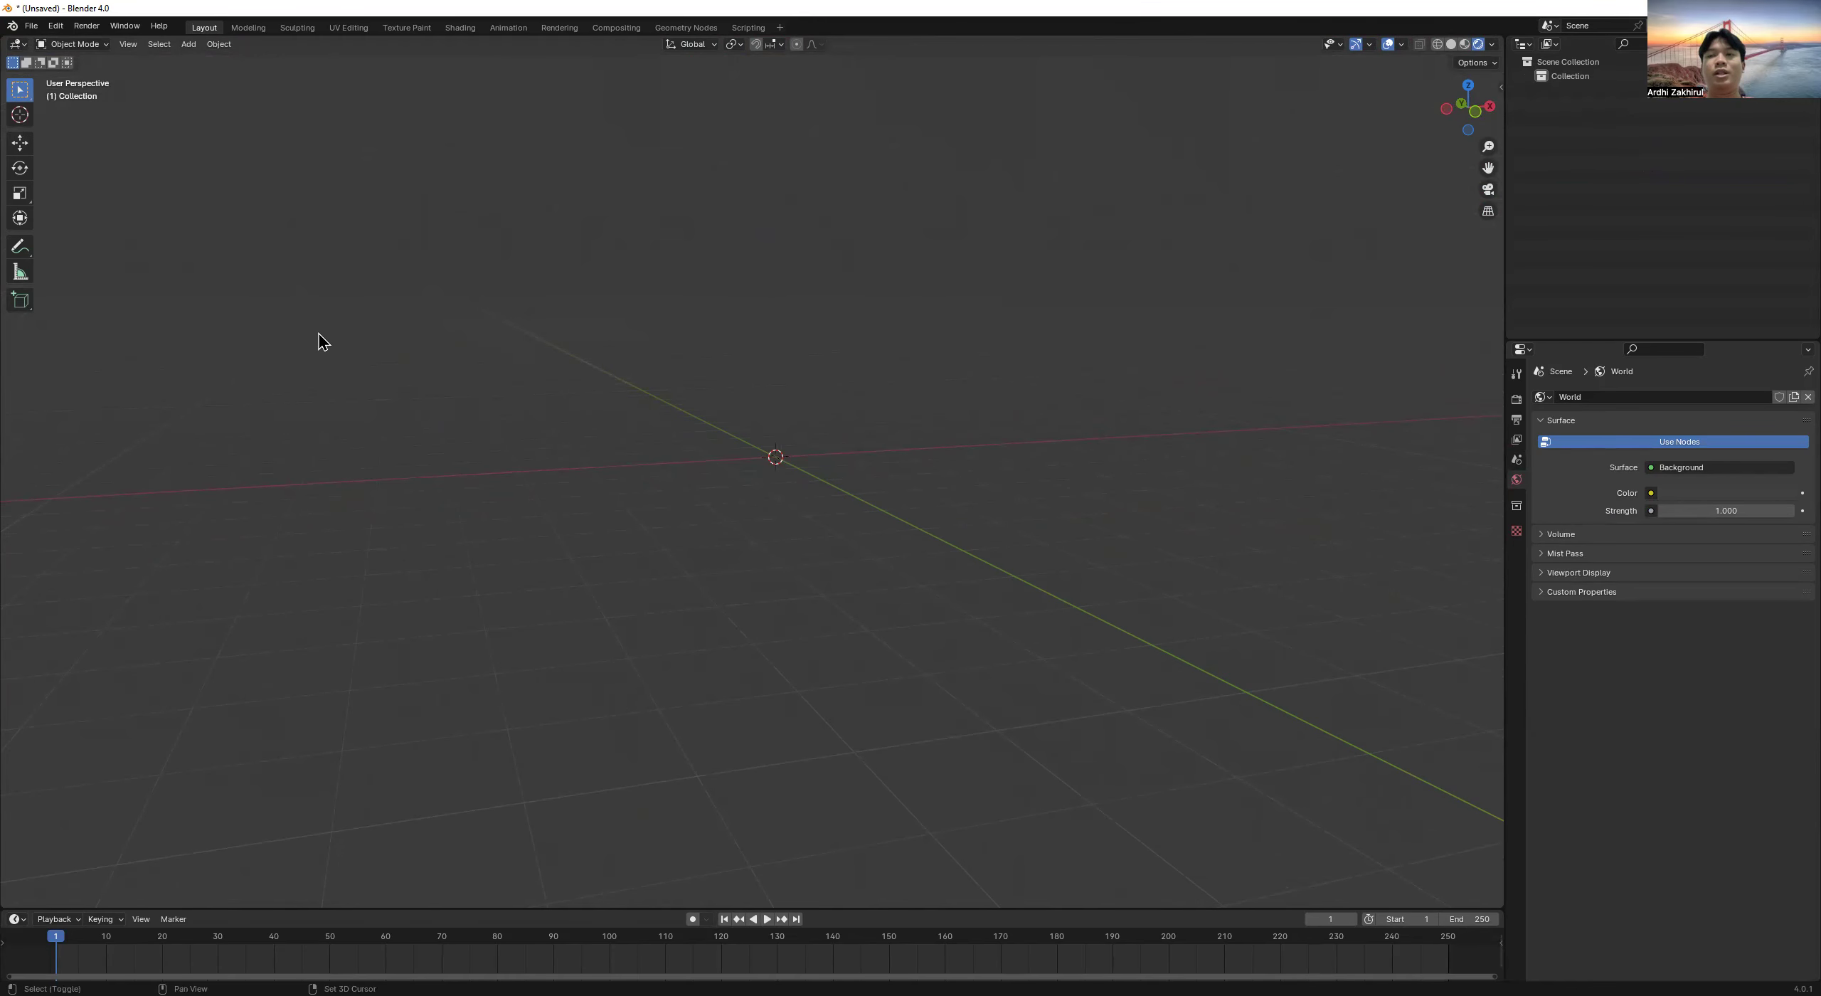
{"action": "key", "text": "shift+a"}
{"action": "mouse_move", "coordinate": [299, 173]}
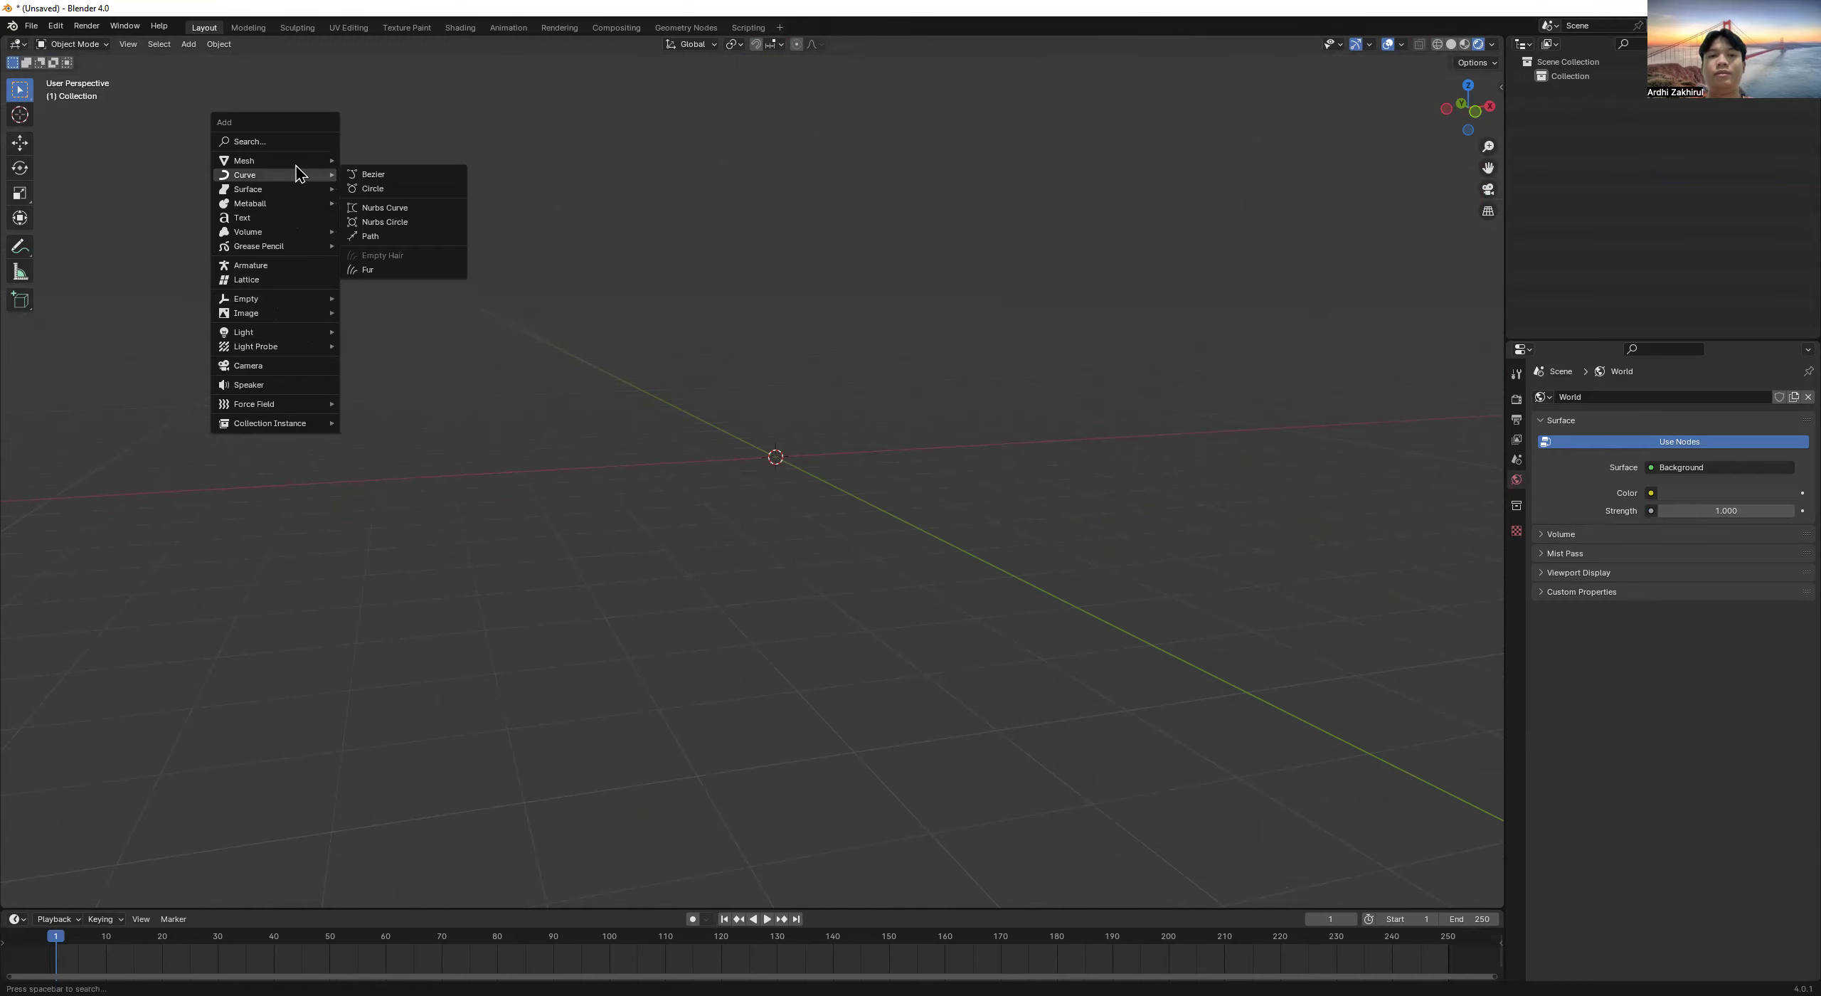
{"action": "key", "text": "Escape"}
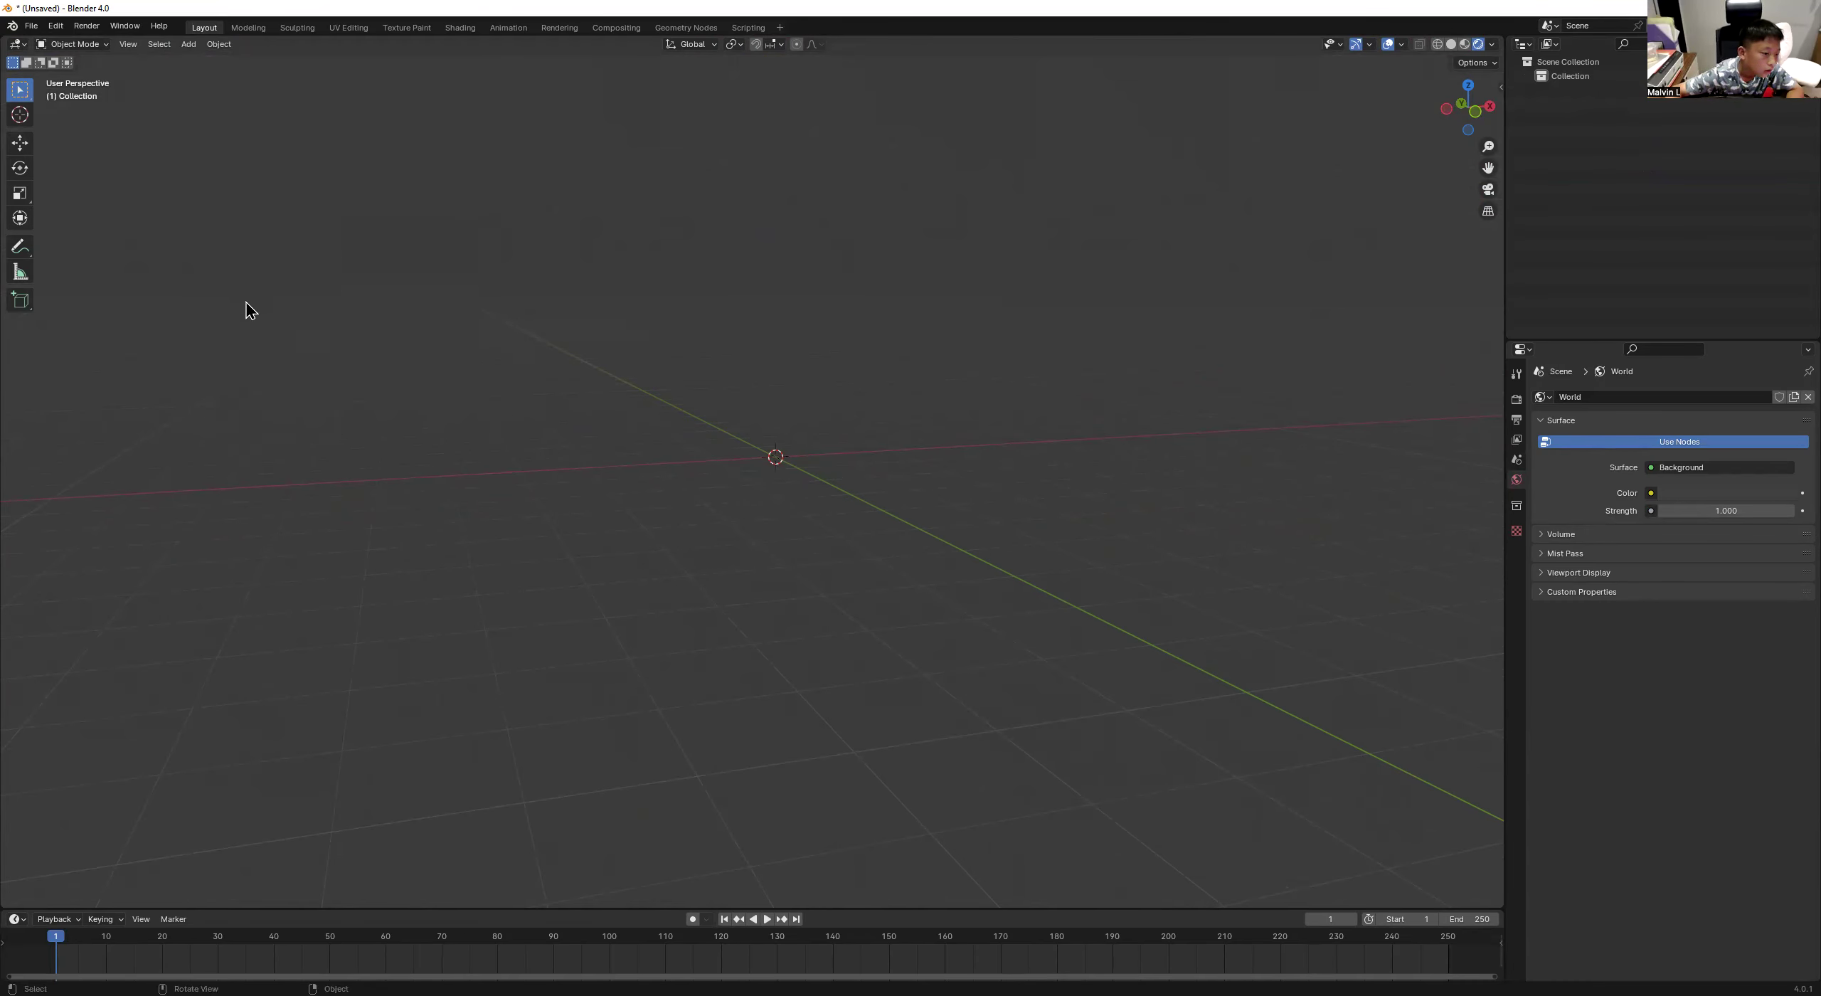
{"action": "key", "text": "shift+a"}
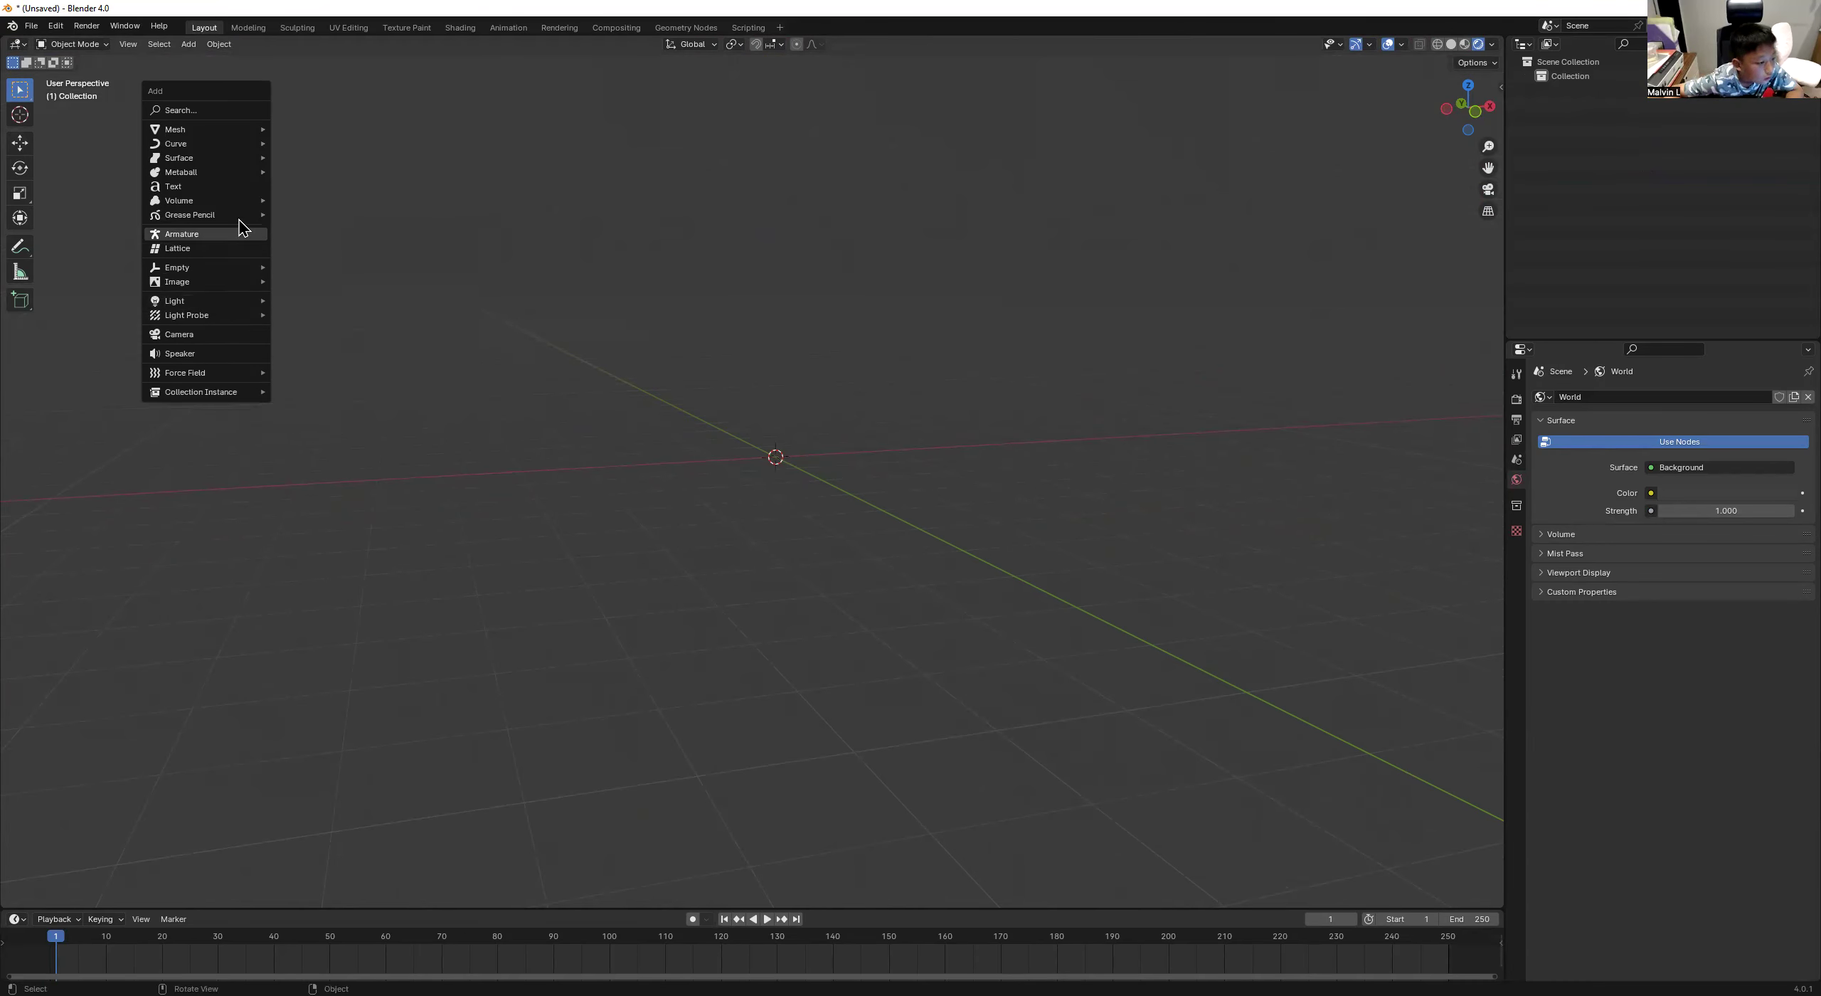
{"action": "mouse_move", "coordinate": [235, 157]}
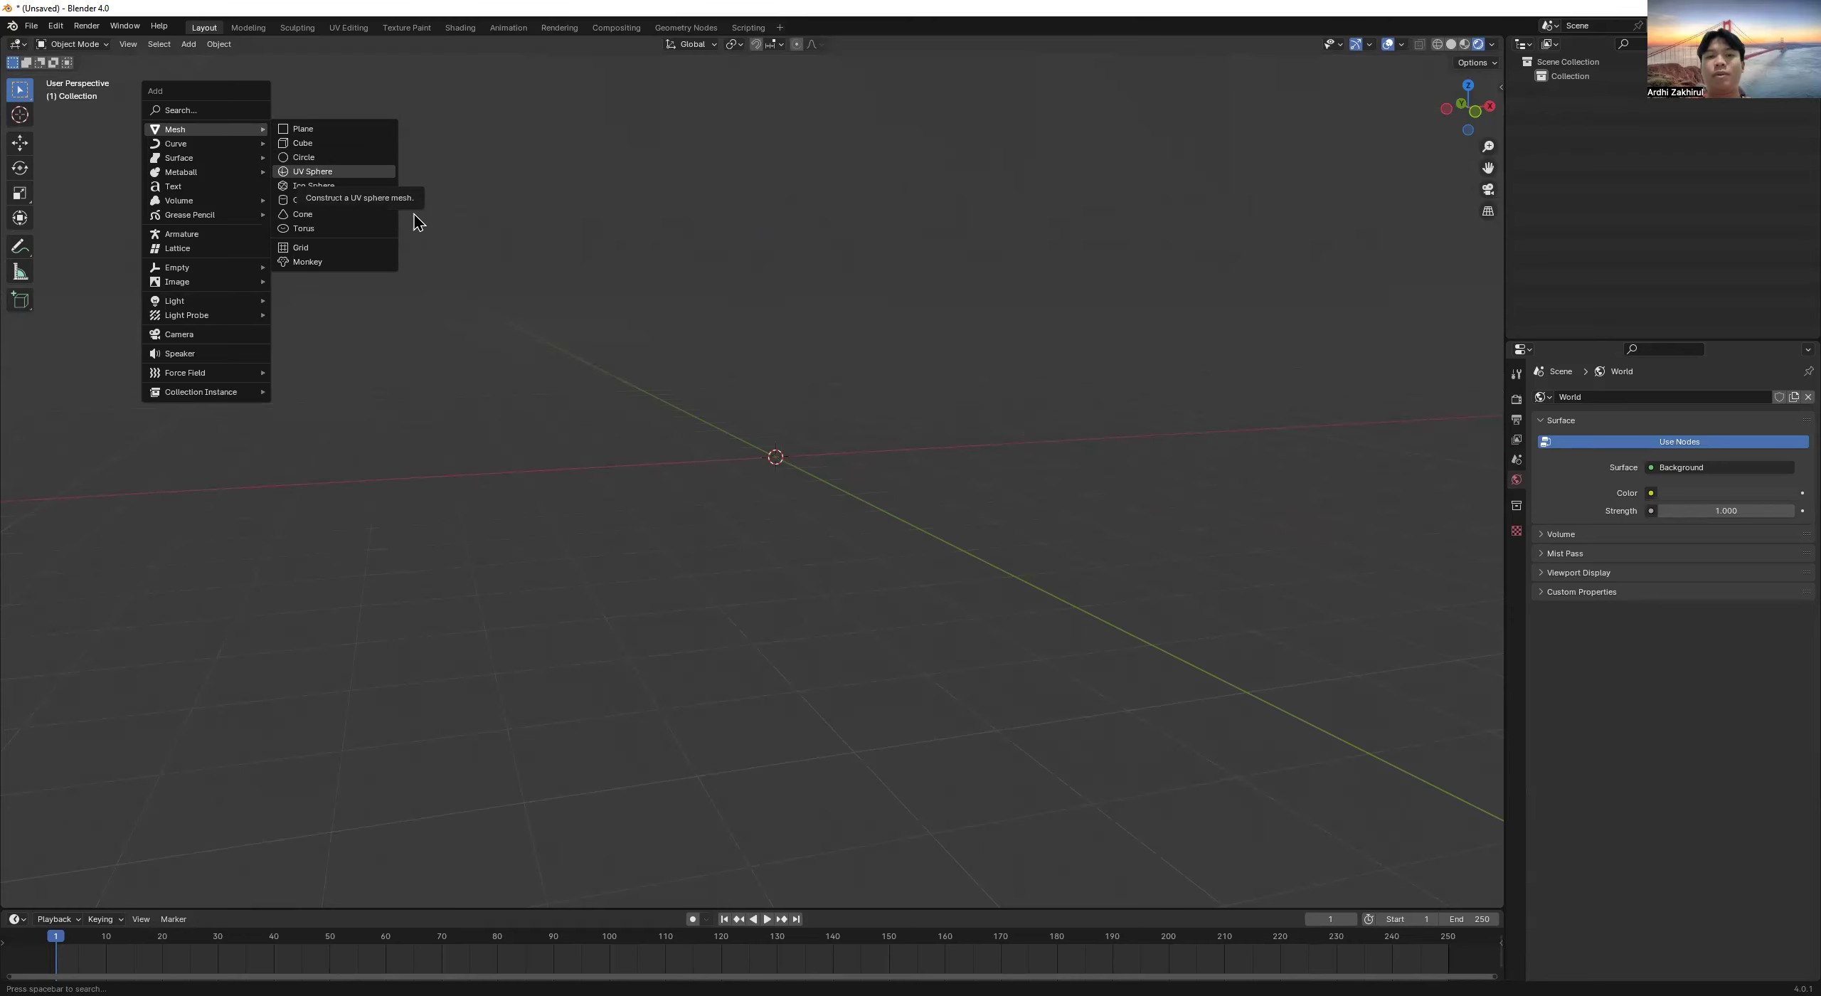
{"action": "key", "text": "Escape"}
Add a cube mesh at the origin of the empty scene and deselect it.
{"action": "key", "text": "shift+a"}
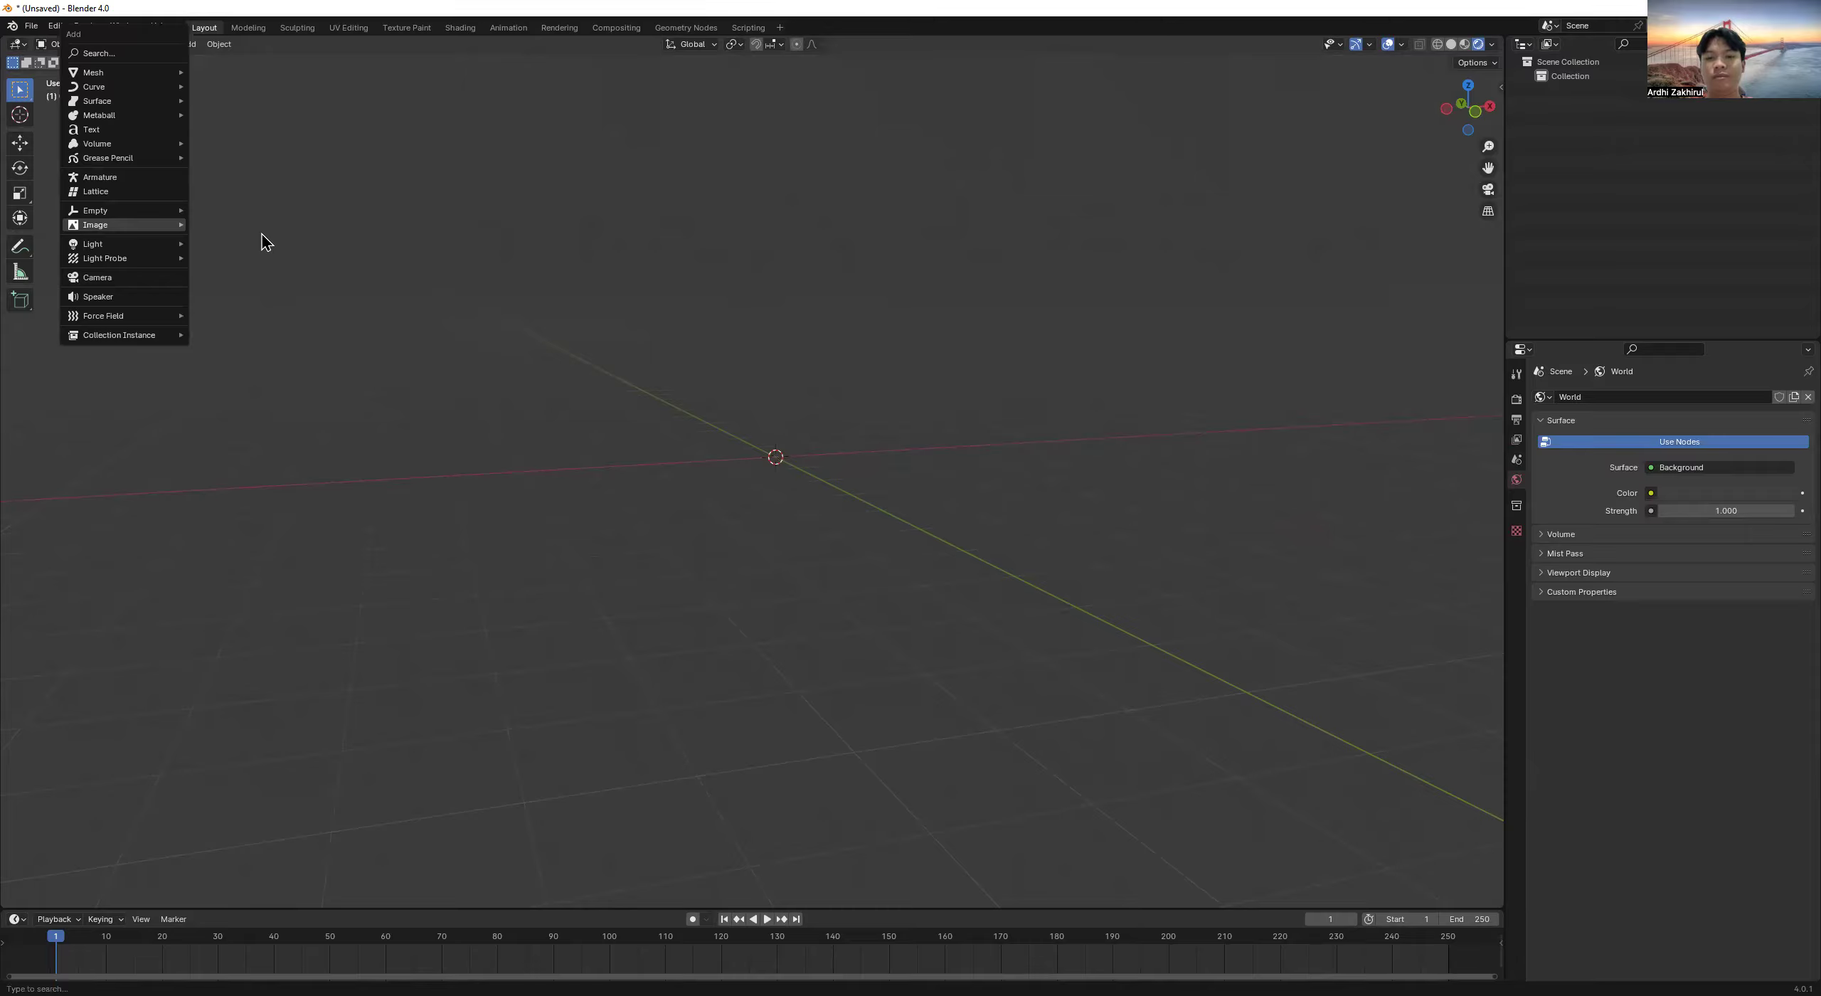
{"action": "mouse_move", "coordinate": [118, 74]}
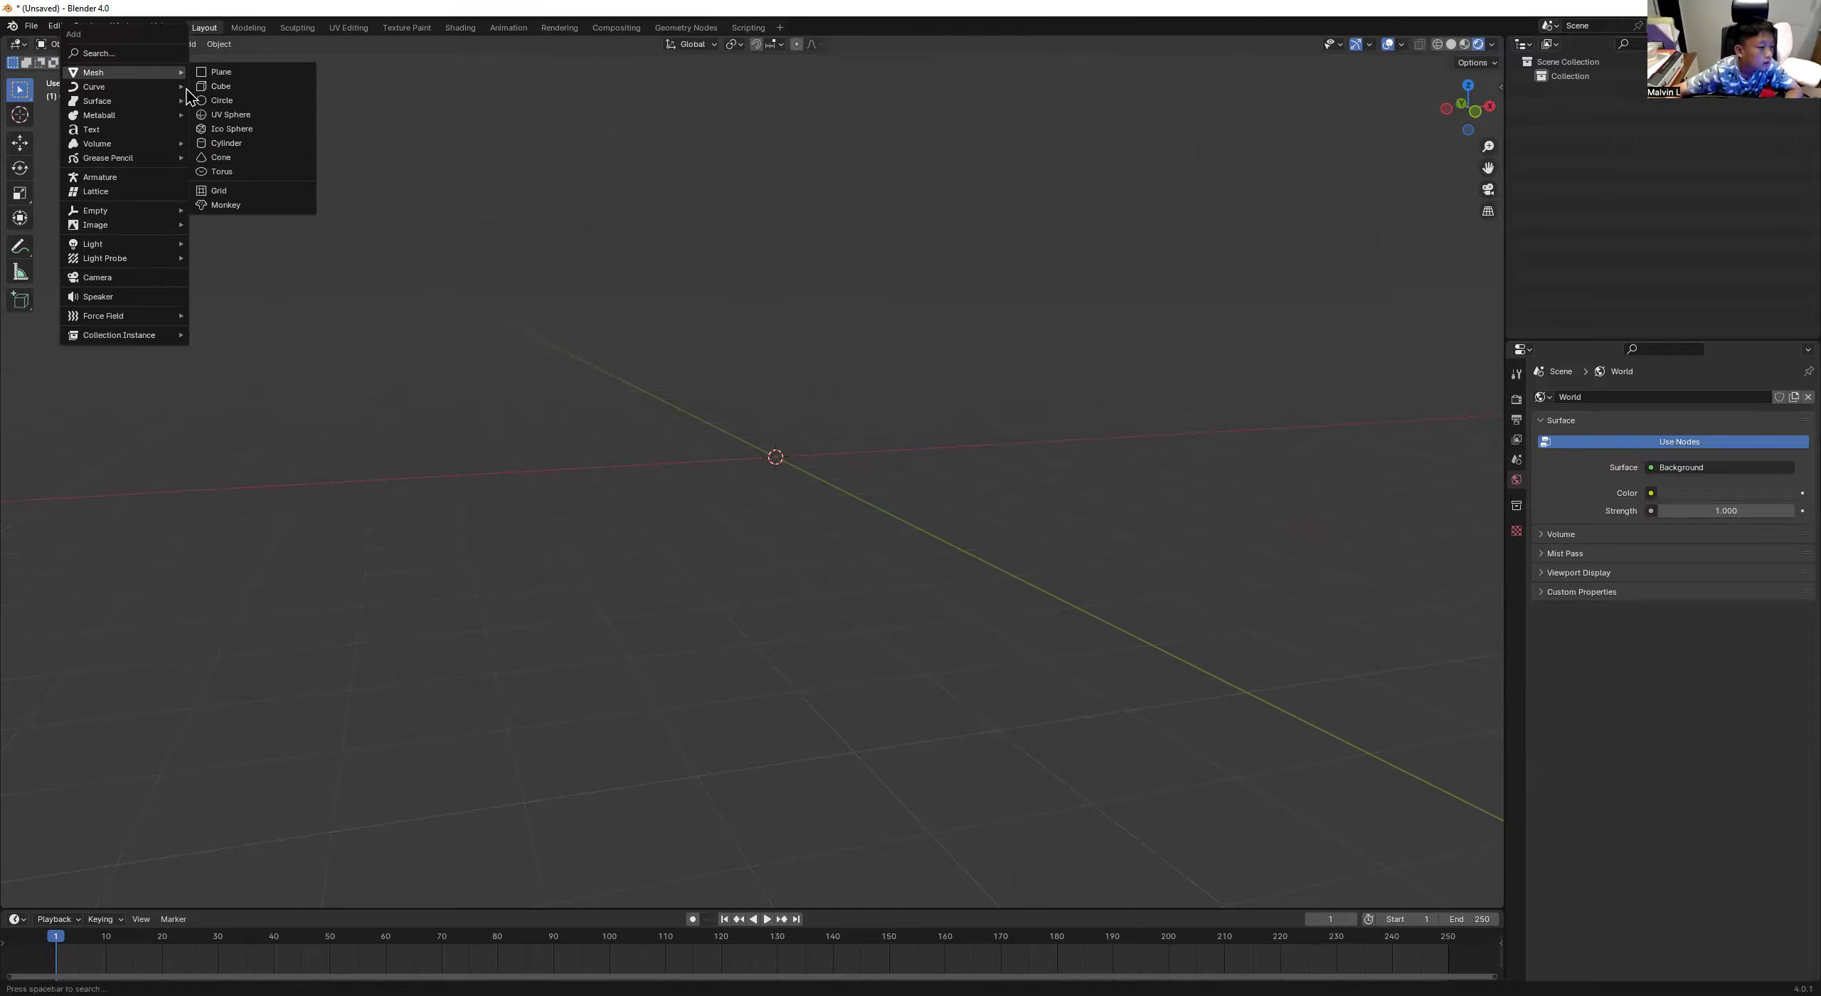
{"action": "left_click", "coordinate": [225, 87]}
{"action": "left_click", "coordinate": [785, 669]}
{"action": "middle_click_drag", "start_coordinate": [847, 722], "coordinate": [794, 418]}
{"action": "scroll", "coordinate": [797, 419], "scroll_direction": "up", "scroll_amount": 2}
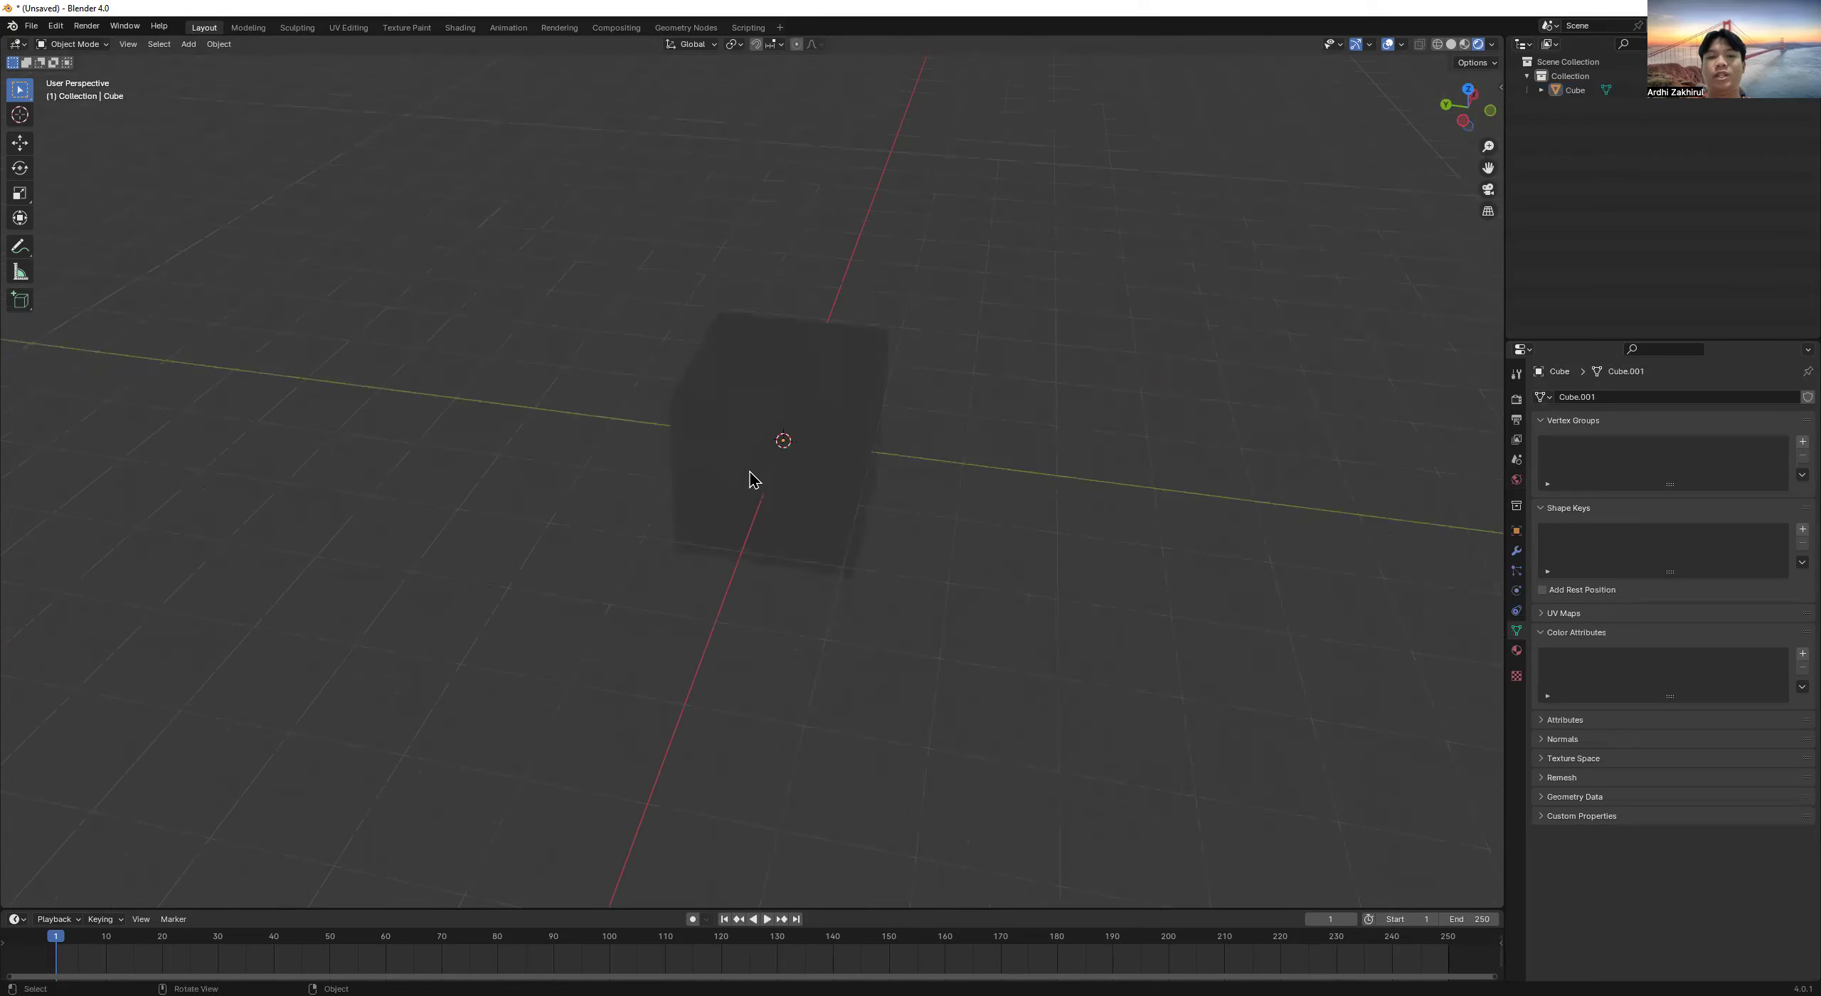
{"action": "left_click", "coordinate": [831, 556]}
{"action": "right_click", "coordinate": [831, 556]}
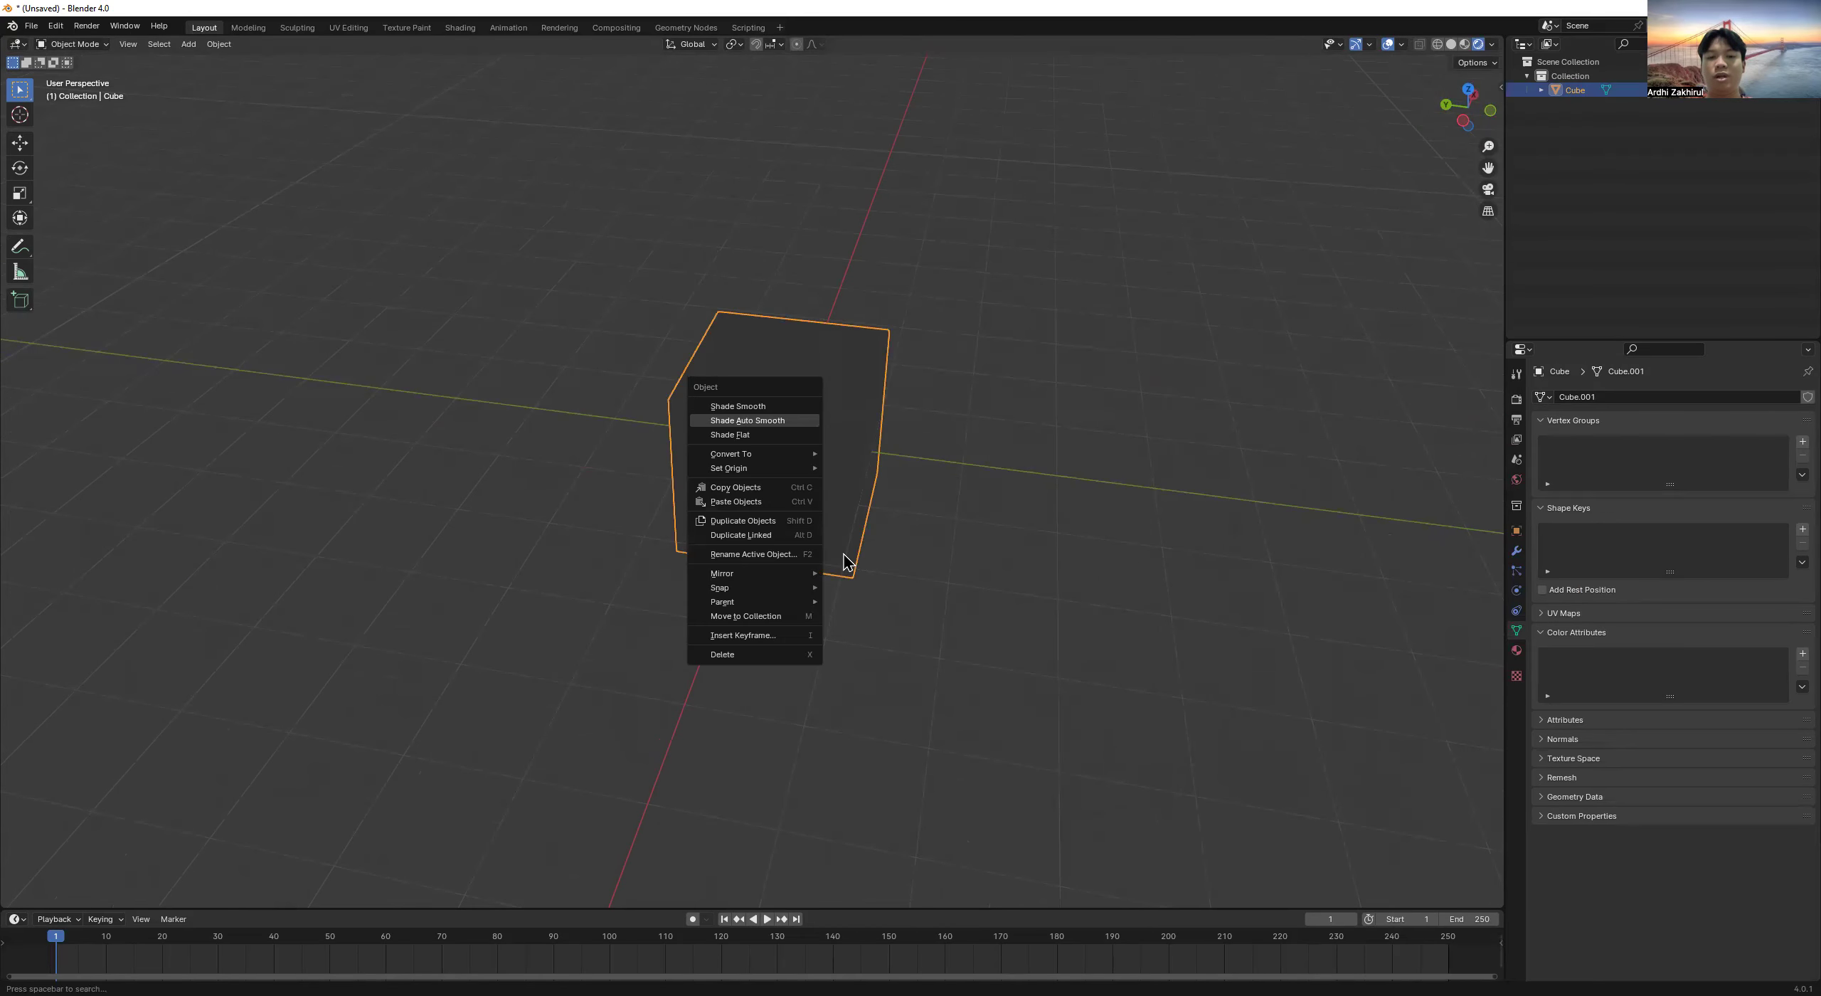
{"action": "left_click", "coordinate": [831, 546]}
Create a new material on the cube and set its base color to red.
{"action": "middle_click_drag", "start_coordinate": [793, 534], "coordinate": [562, 630]}
{"action": "left_click", "coordinate": [660, 476]}
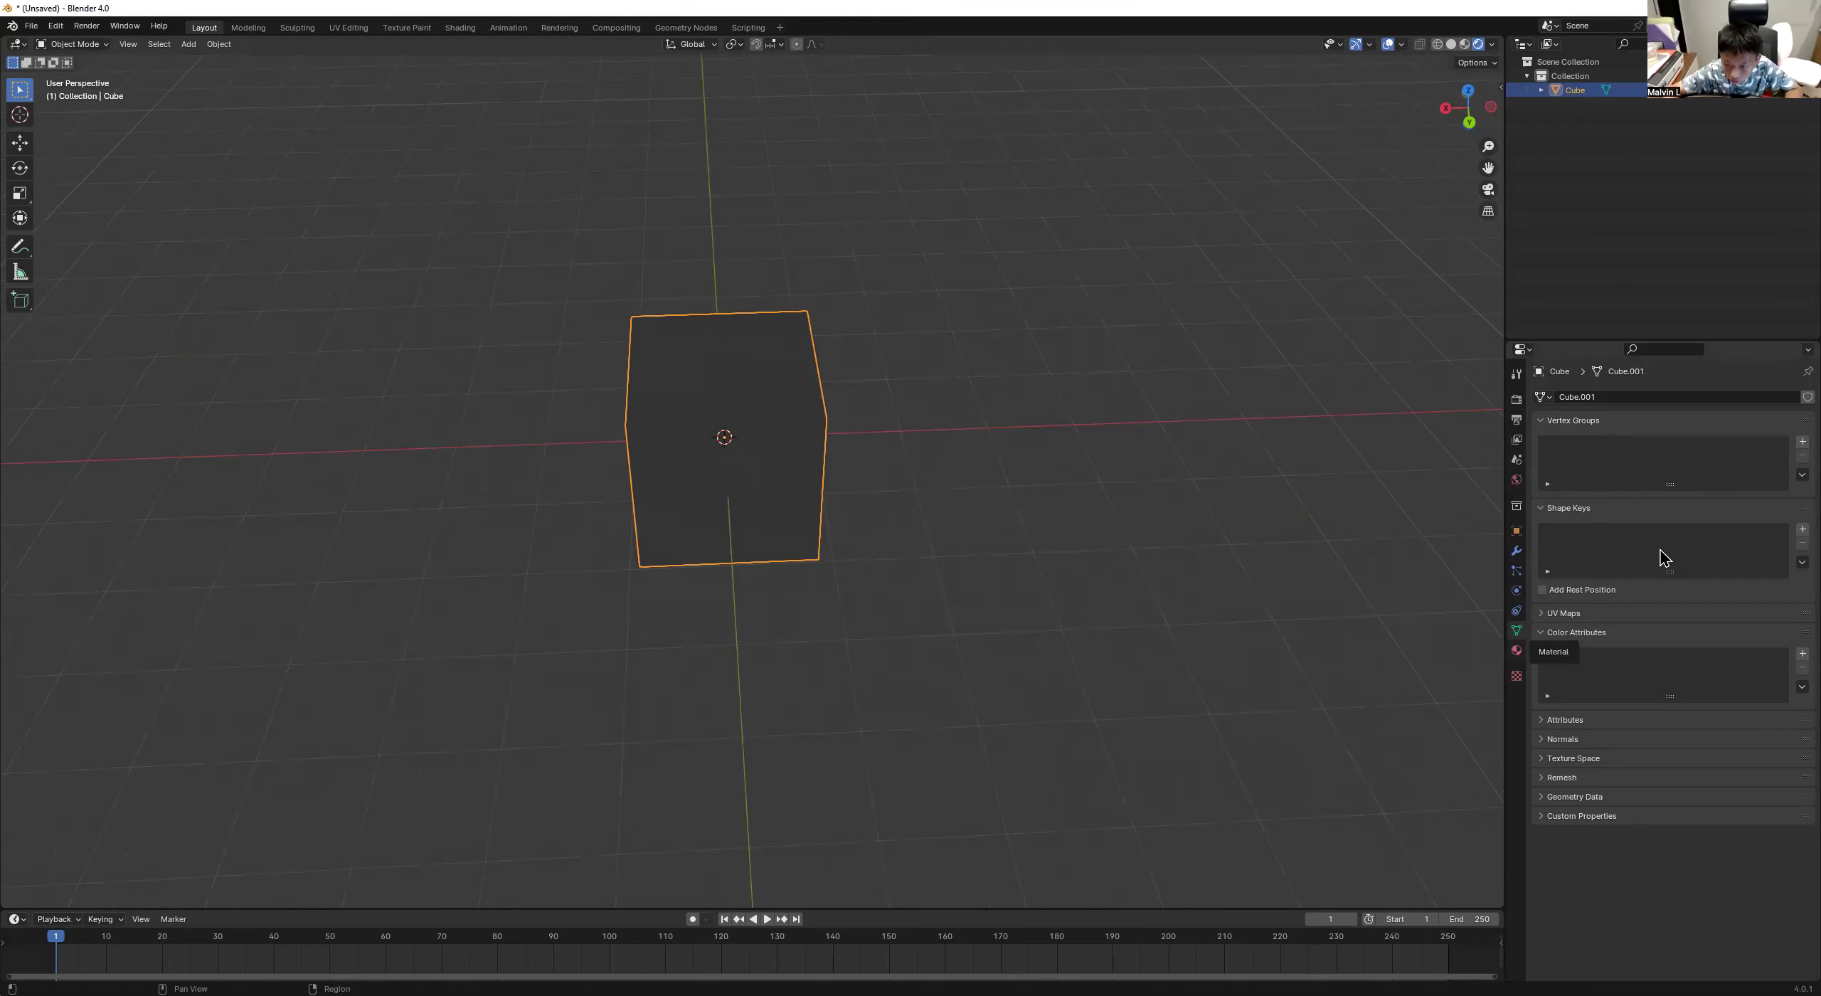
{"action": "key", "text": "ctrl+Tab"}
{"action": "left_click", "coordinate": [1691, 457]}
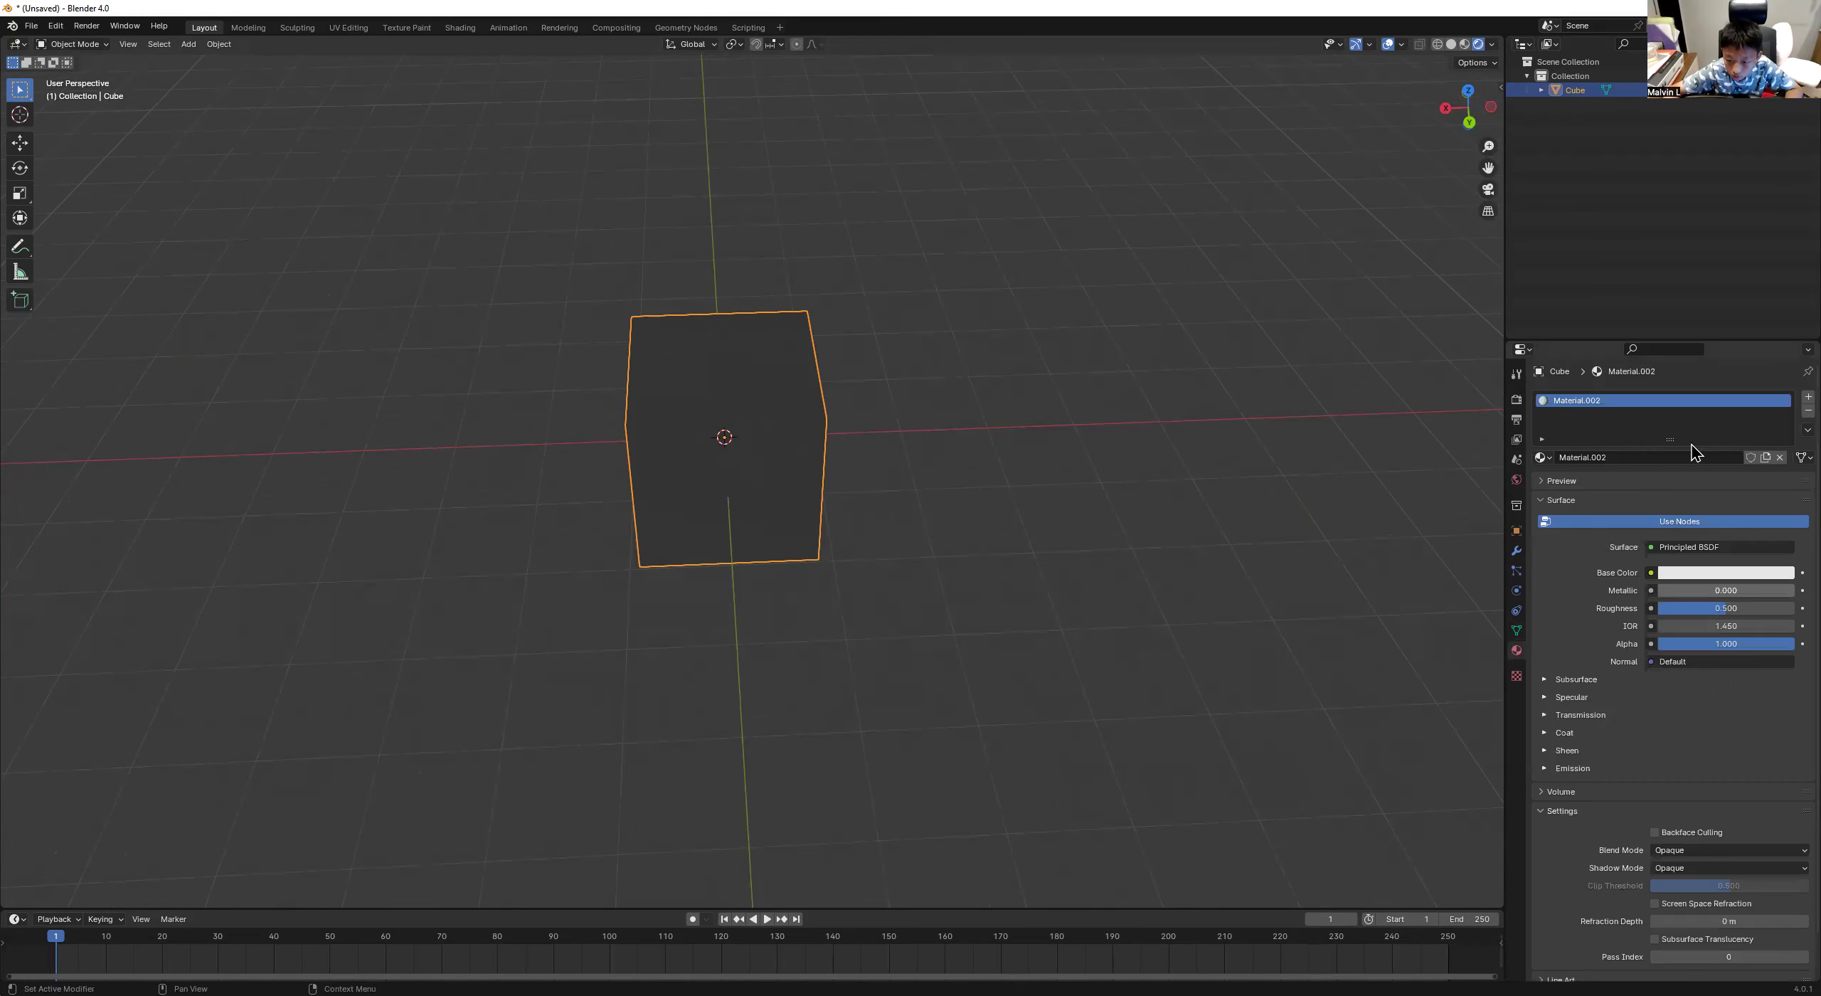
{"action": "left_click", "coordinate": [1726, 573]}
{"action": "left_click_drag", "start_coordinate": [1699, 405], "coordinate": [1713, 470]}
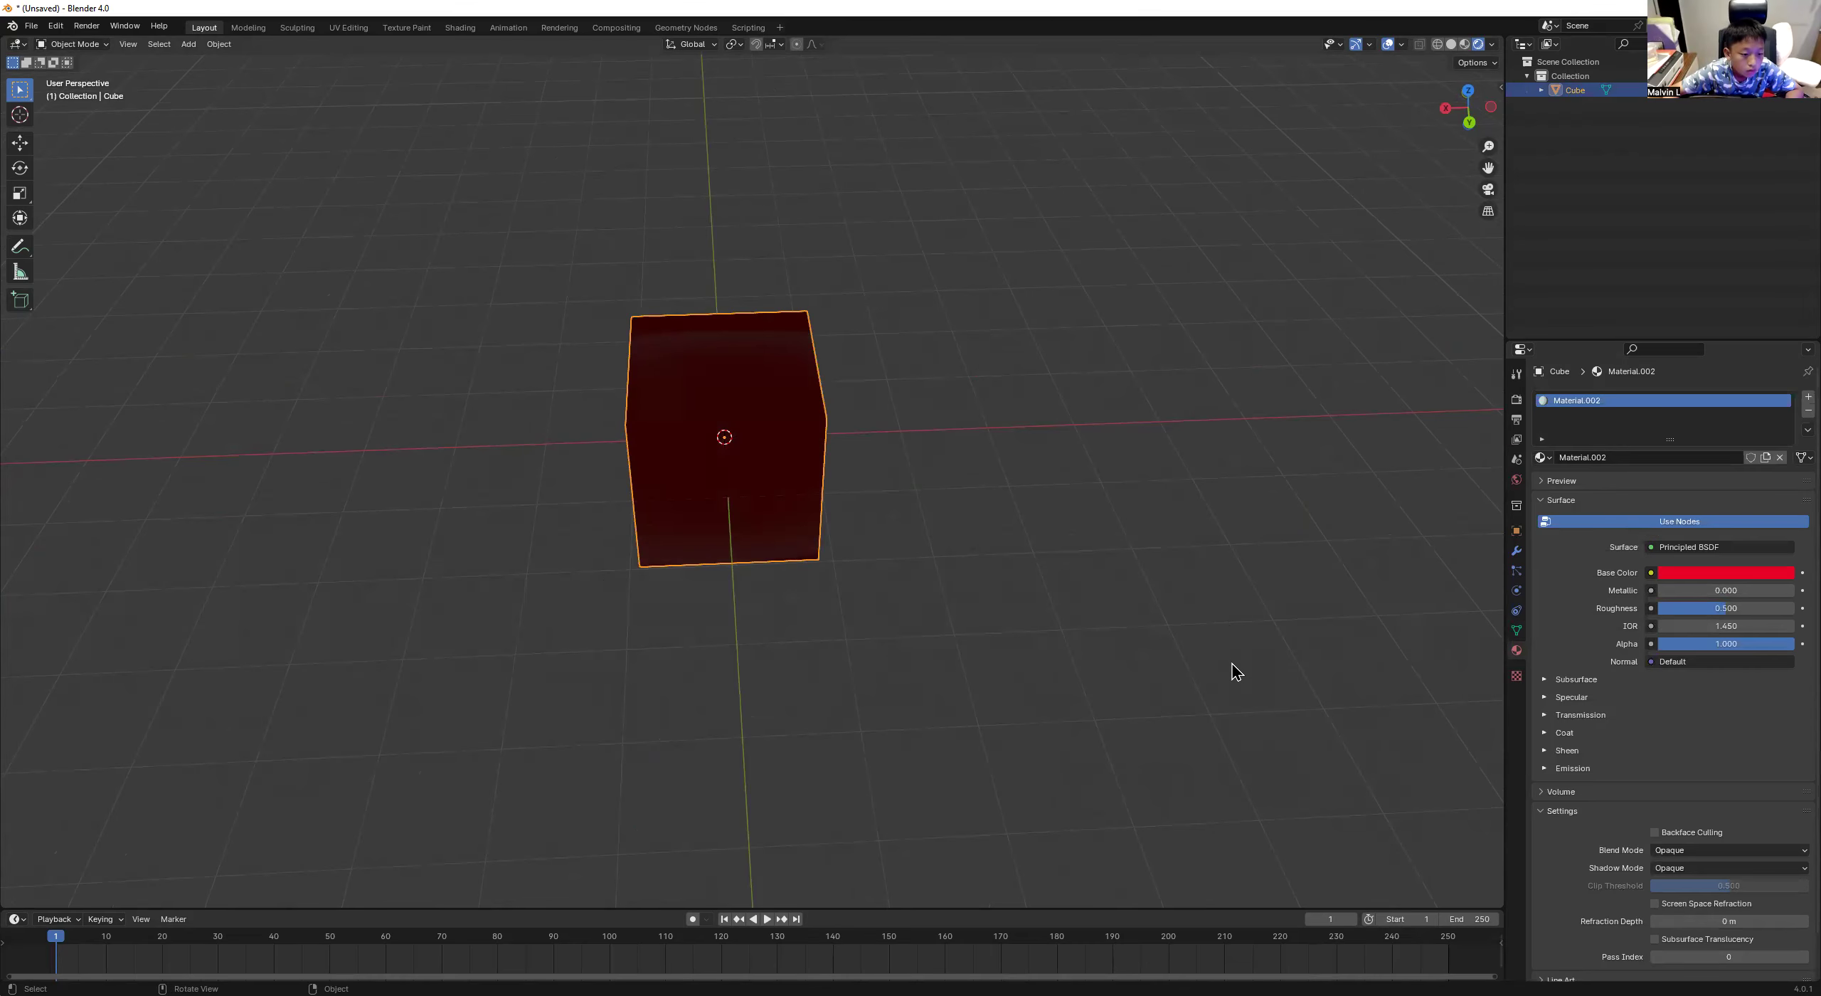
{"action": "left_click", "coordinate": [1190, 678]}
Set the Metallic value of the cube's red material to 10.
{"action": "middle_click_drag", "start_coordinate": [1190, 677], "coordinate": [745, 641]}
{"action": "middle_click_drag", "start_coordinate": [941, 627], "coordinate": [1745, 592]}
{"action": "scroll", "coordinate": [761, 638], "scroll_direction": "up", "scroll_amount": 3}
{"action": "scroll", "coordinate": [700, 629], "scroll_direction": "down", "scroll_amount": 3}
{"action": "left_click", "coordinate": [1744, 592]}
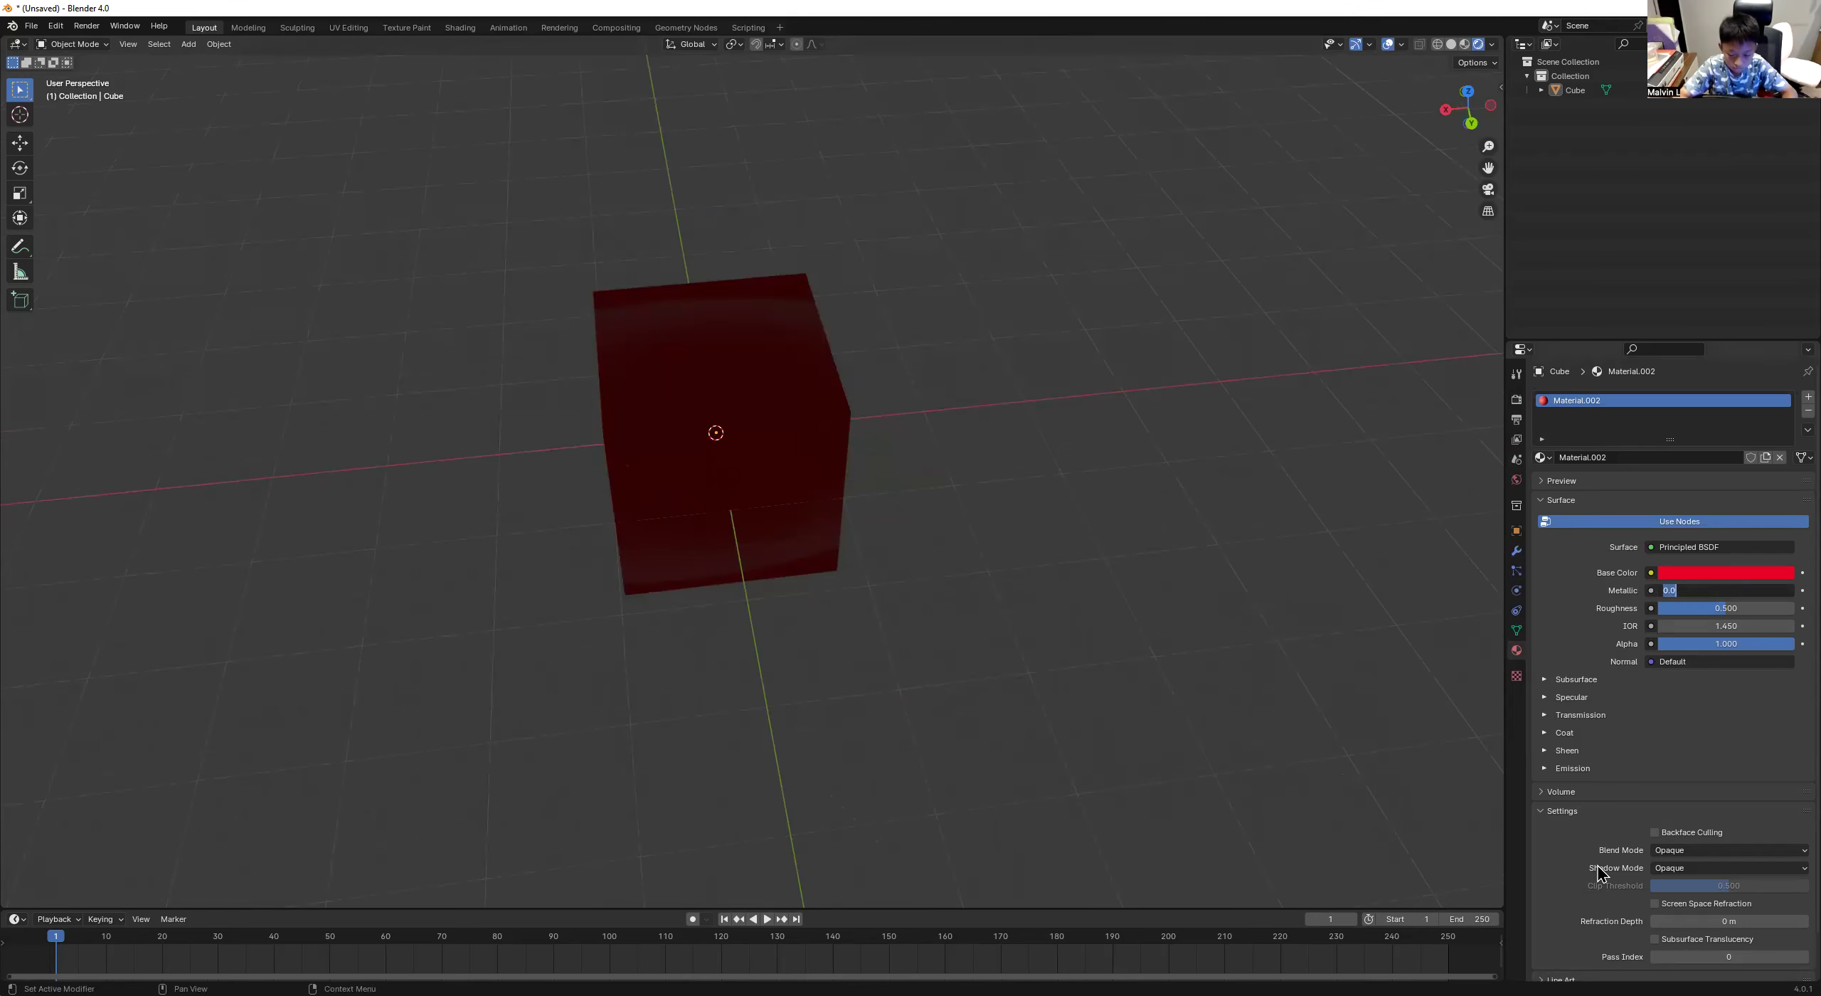
{"action": "type", "text": "10"}
{"action": "key", "text": "Return"}
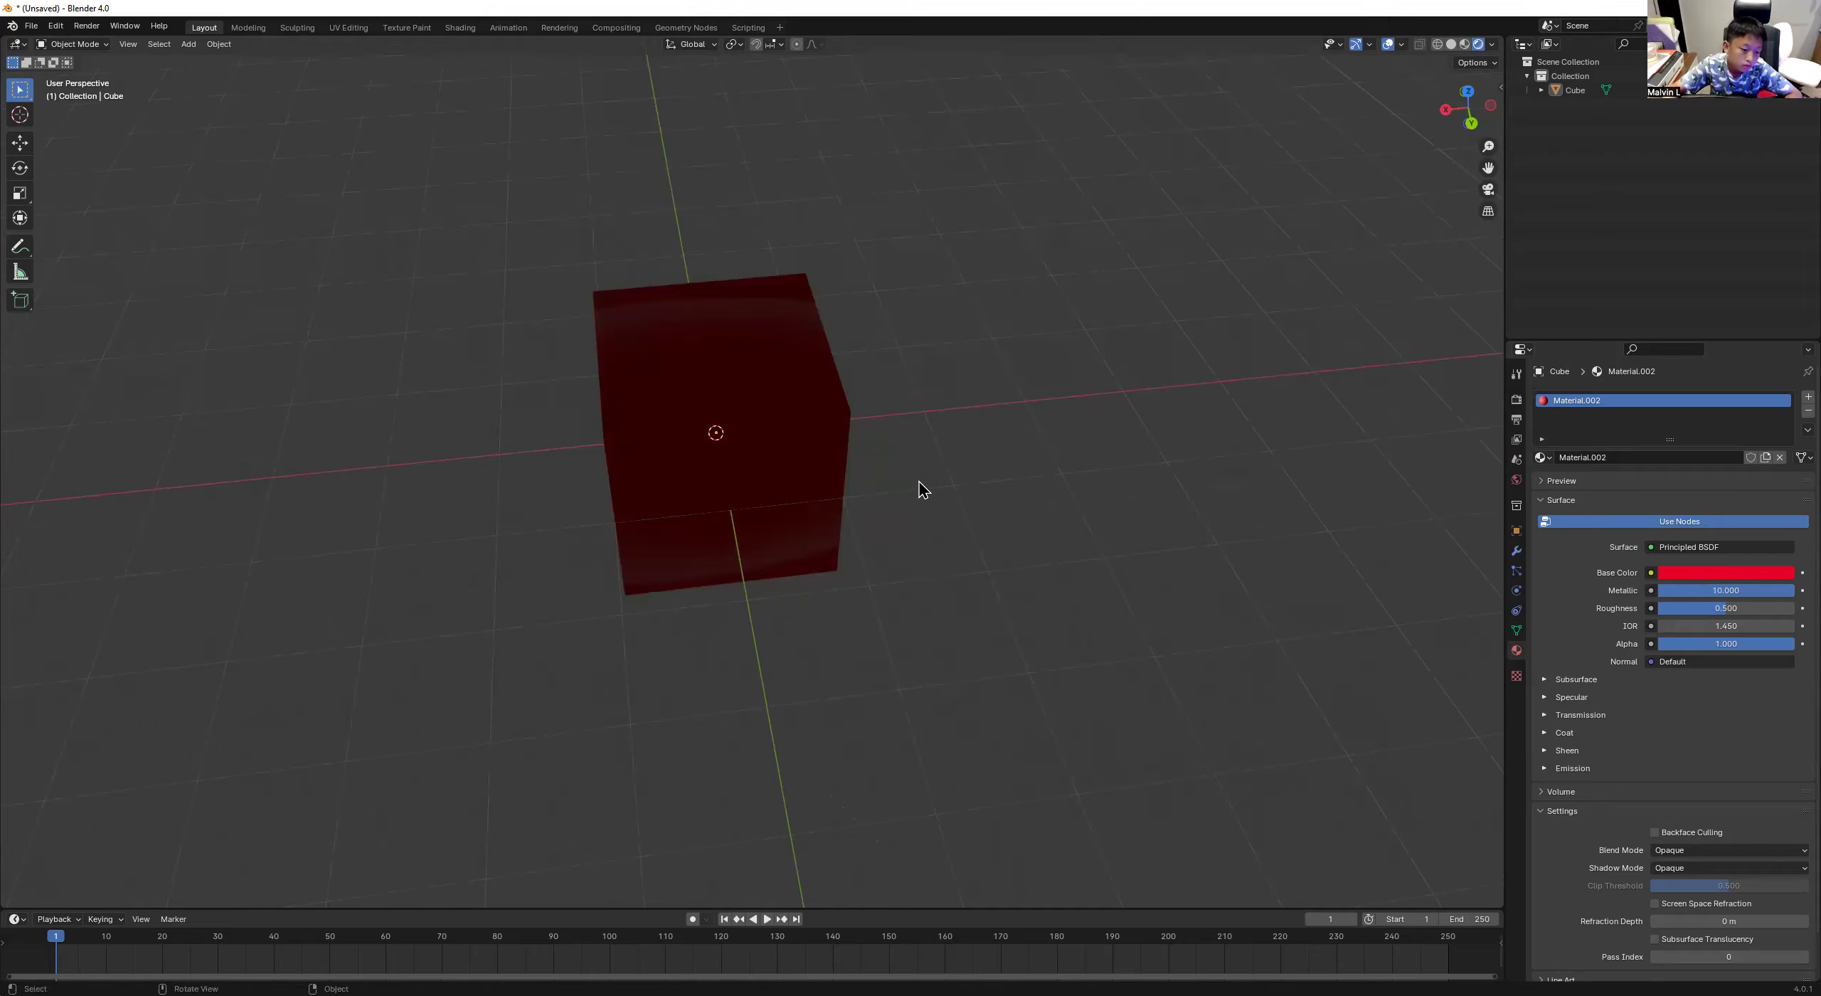
{"action": "middle_click_drag", "start_coordinate": [846, 581], "coordinate": [866, 647]}
{"action": "scroll", "coordinate": [869, 656], "scroll_direction": "up", "scroll_amount": 5}
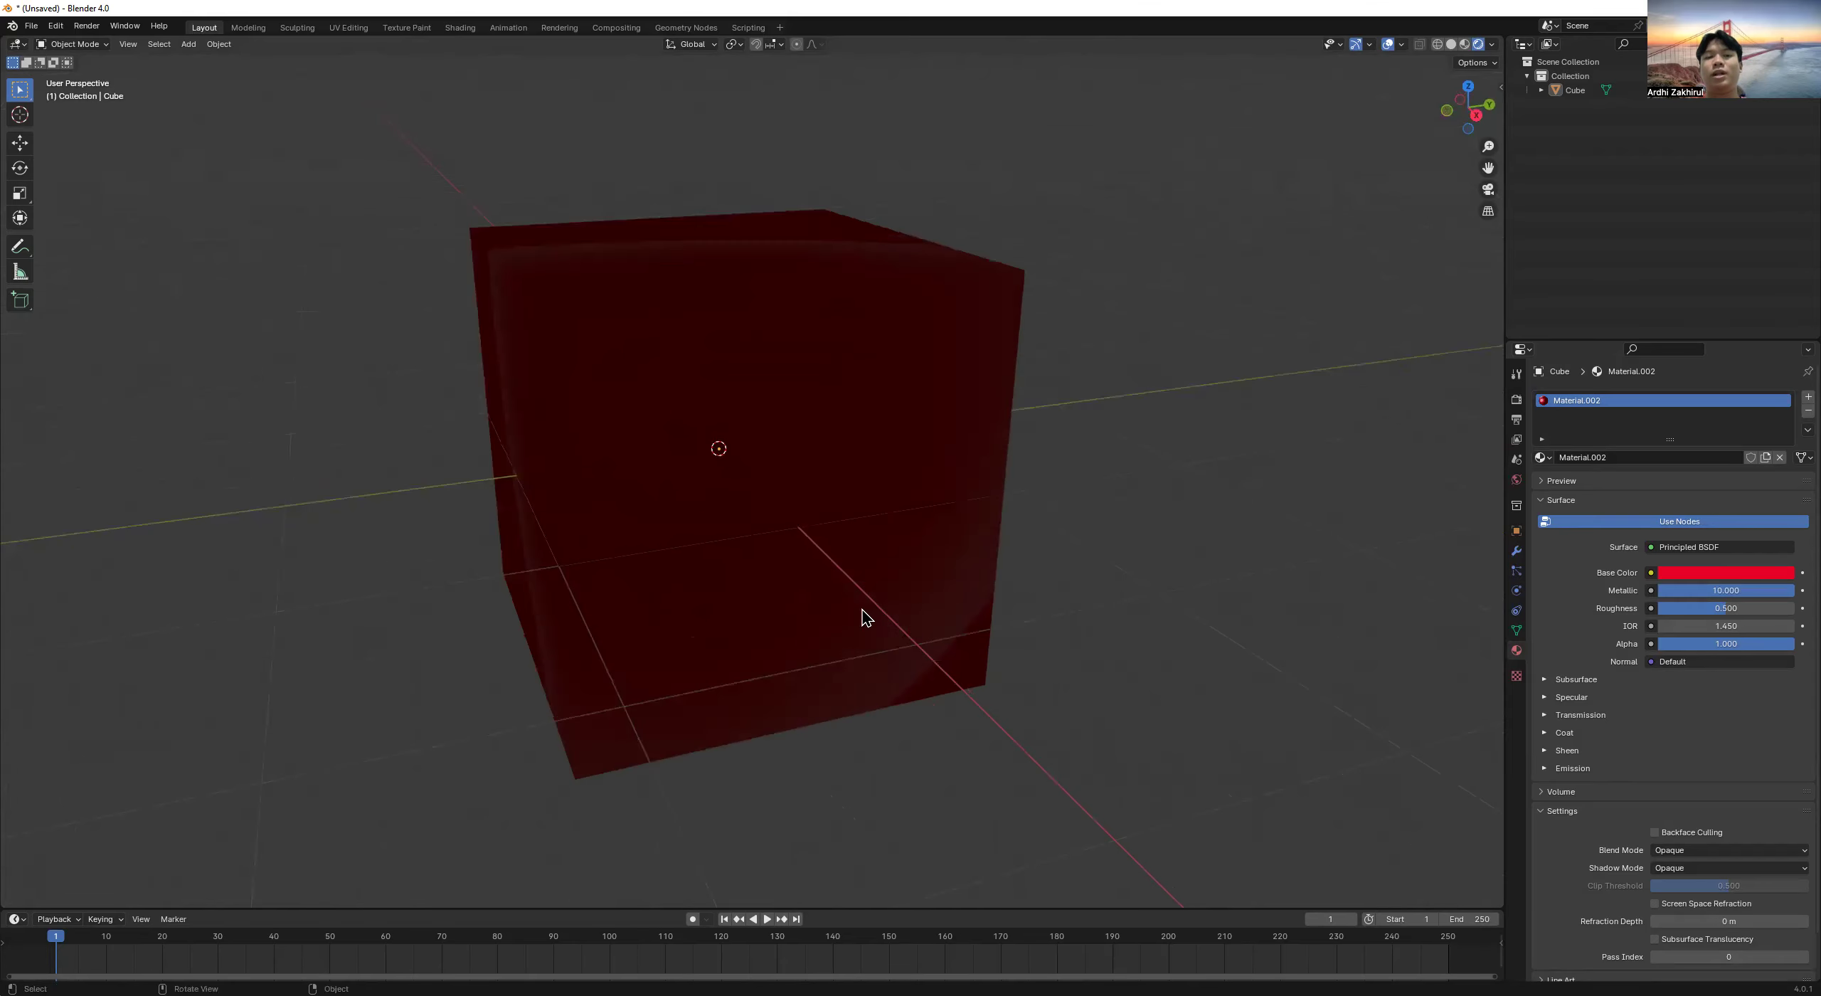
{"action": "scroll", "coordinate": [846, 541], "scroll_direction": "up", "scroll_amount": 4}
{"action": "scroll", "coordinate": [833, 528], "scroll_direction": "down", "scroll_amount": 6}
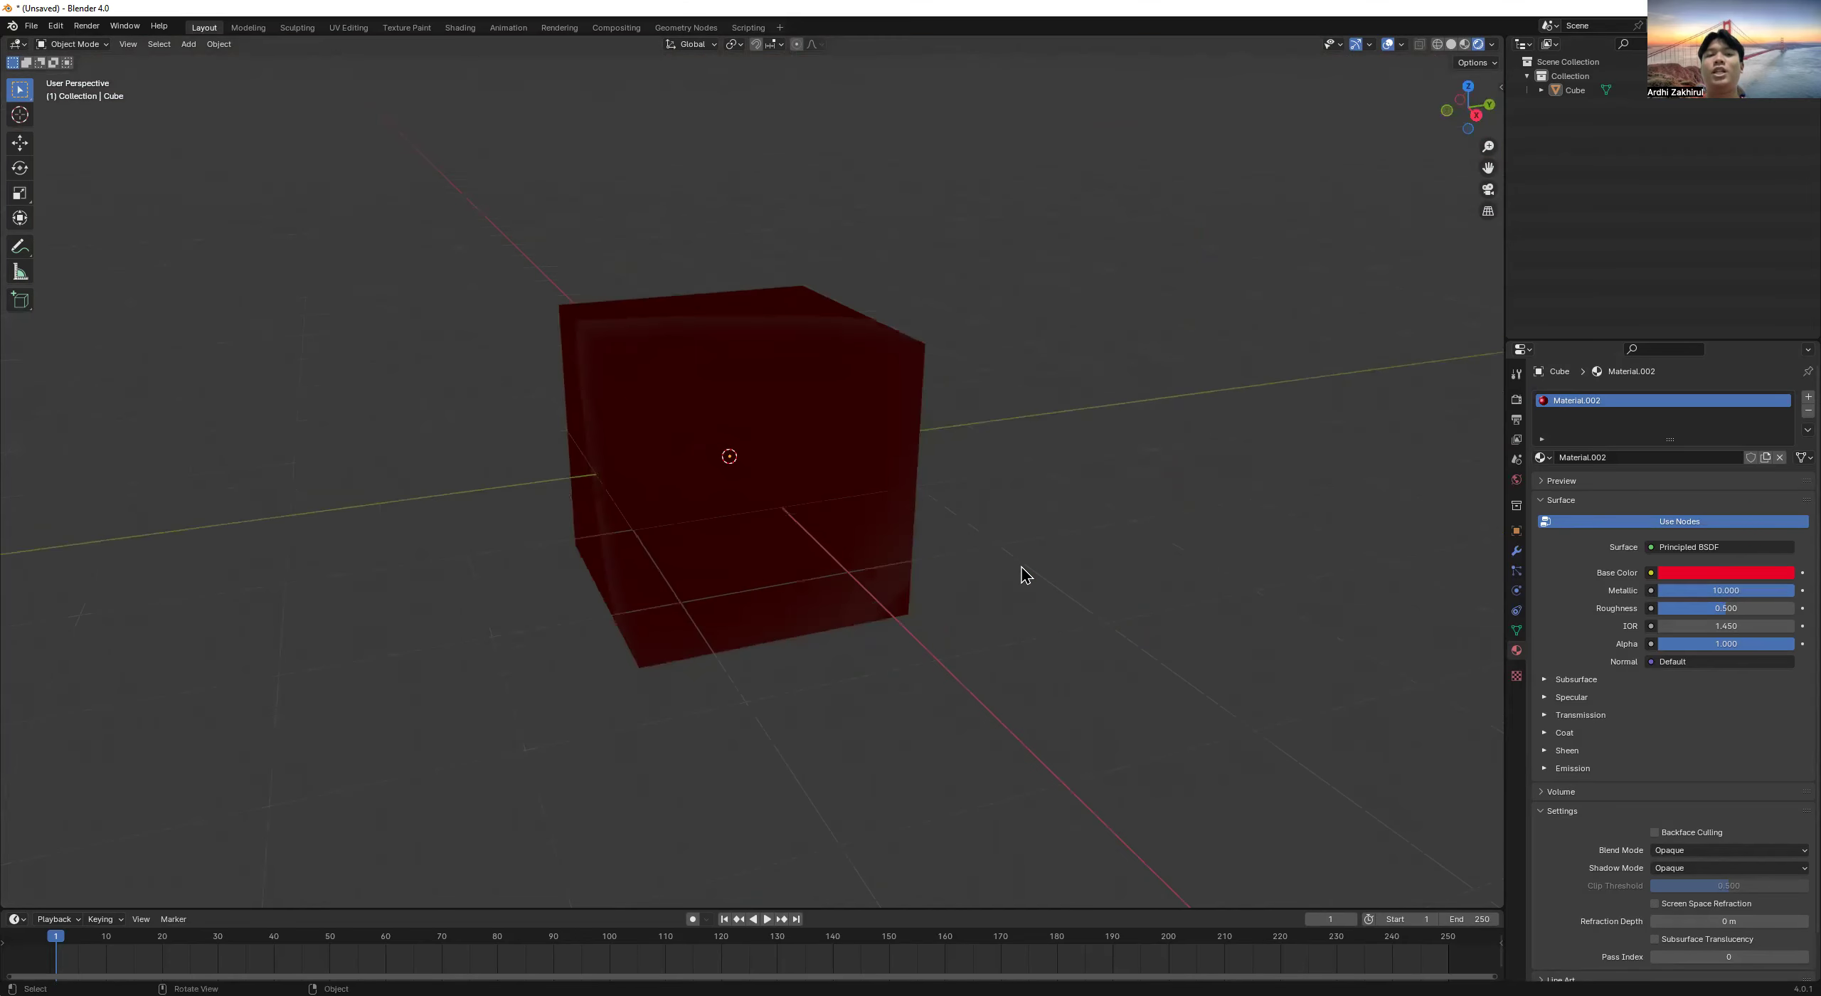
Select the red cube and display the viewport in Rendered shading.
{"action": "scroll", "coordinate": [1024, 575], "scroll_direction": "down", "scroll_amount": 1}
{"action": "left_click", "coordinate": [835, 485]}
{"action": "key", "text": "z"}
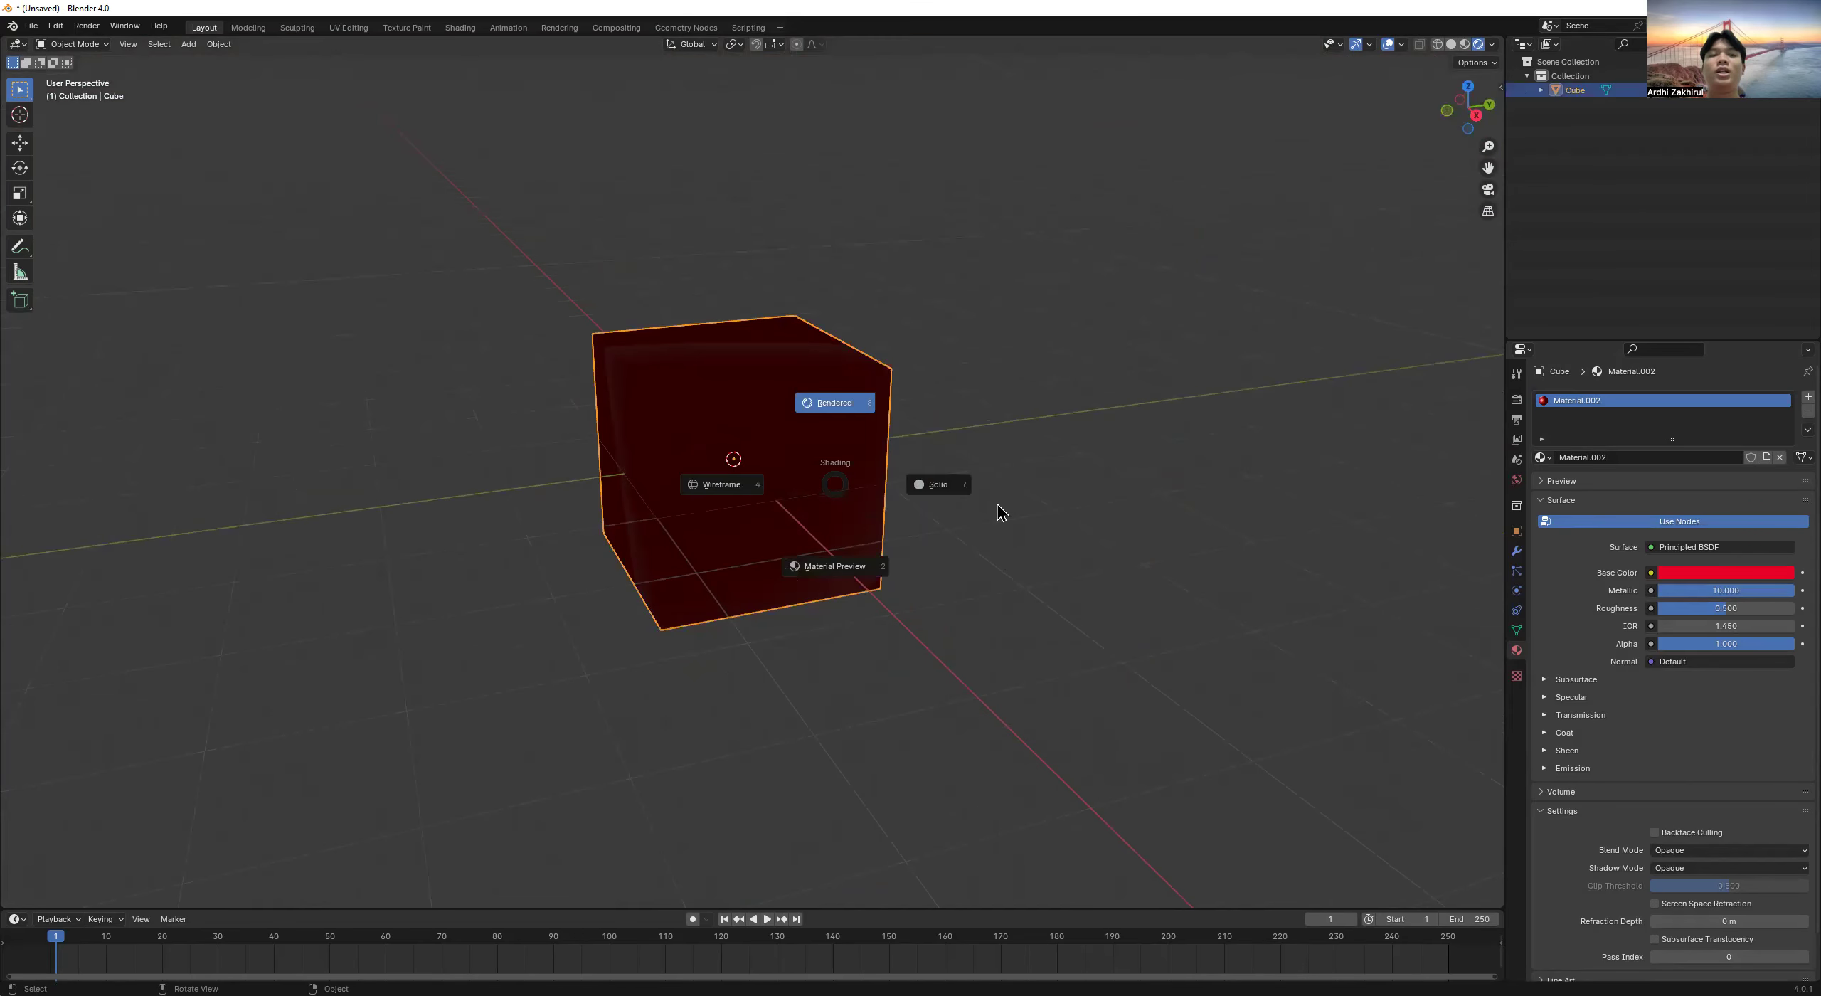
{"action": "left_click", "coordinate": [821, 419]}
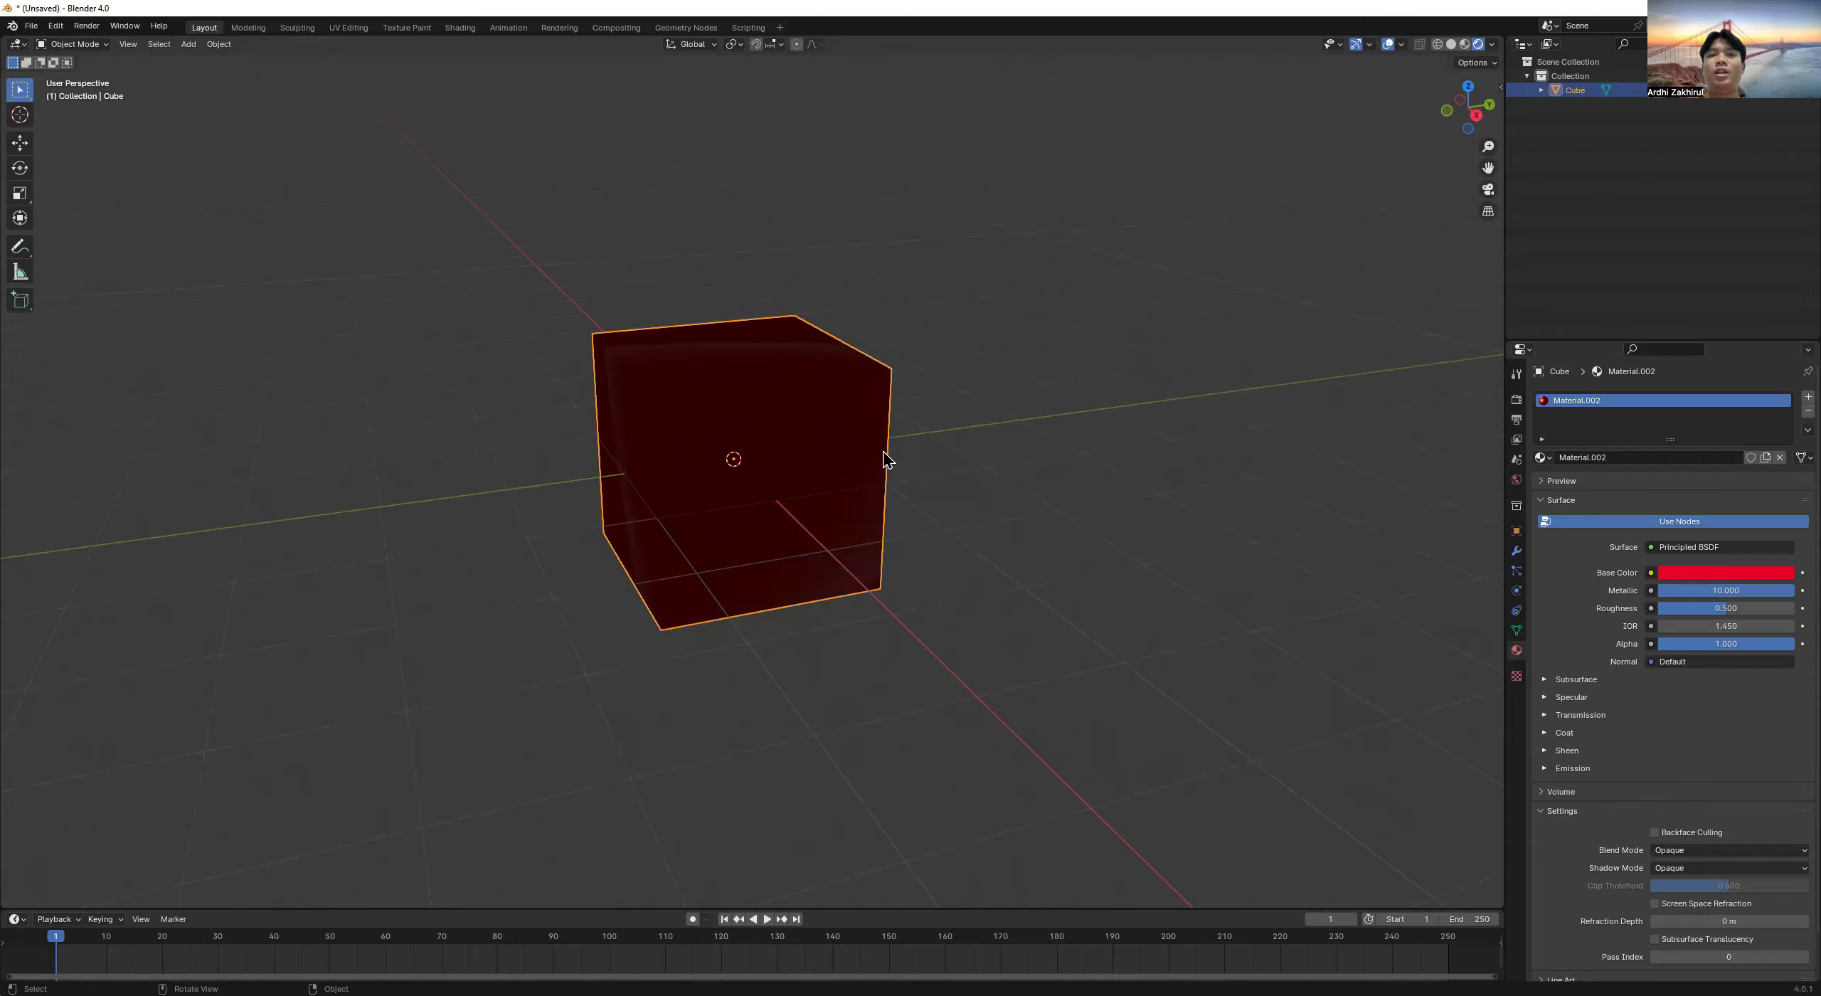
{"action": "middle_click_drag", "start_coordinate": [1055, 703], "coordinate": [1184, 689]}
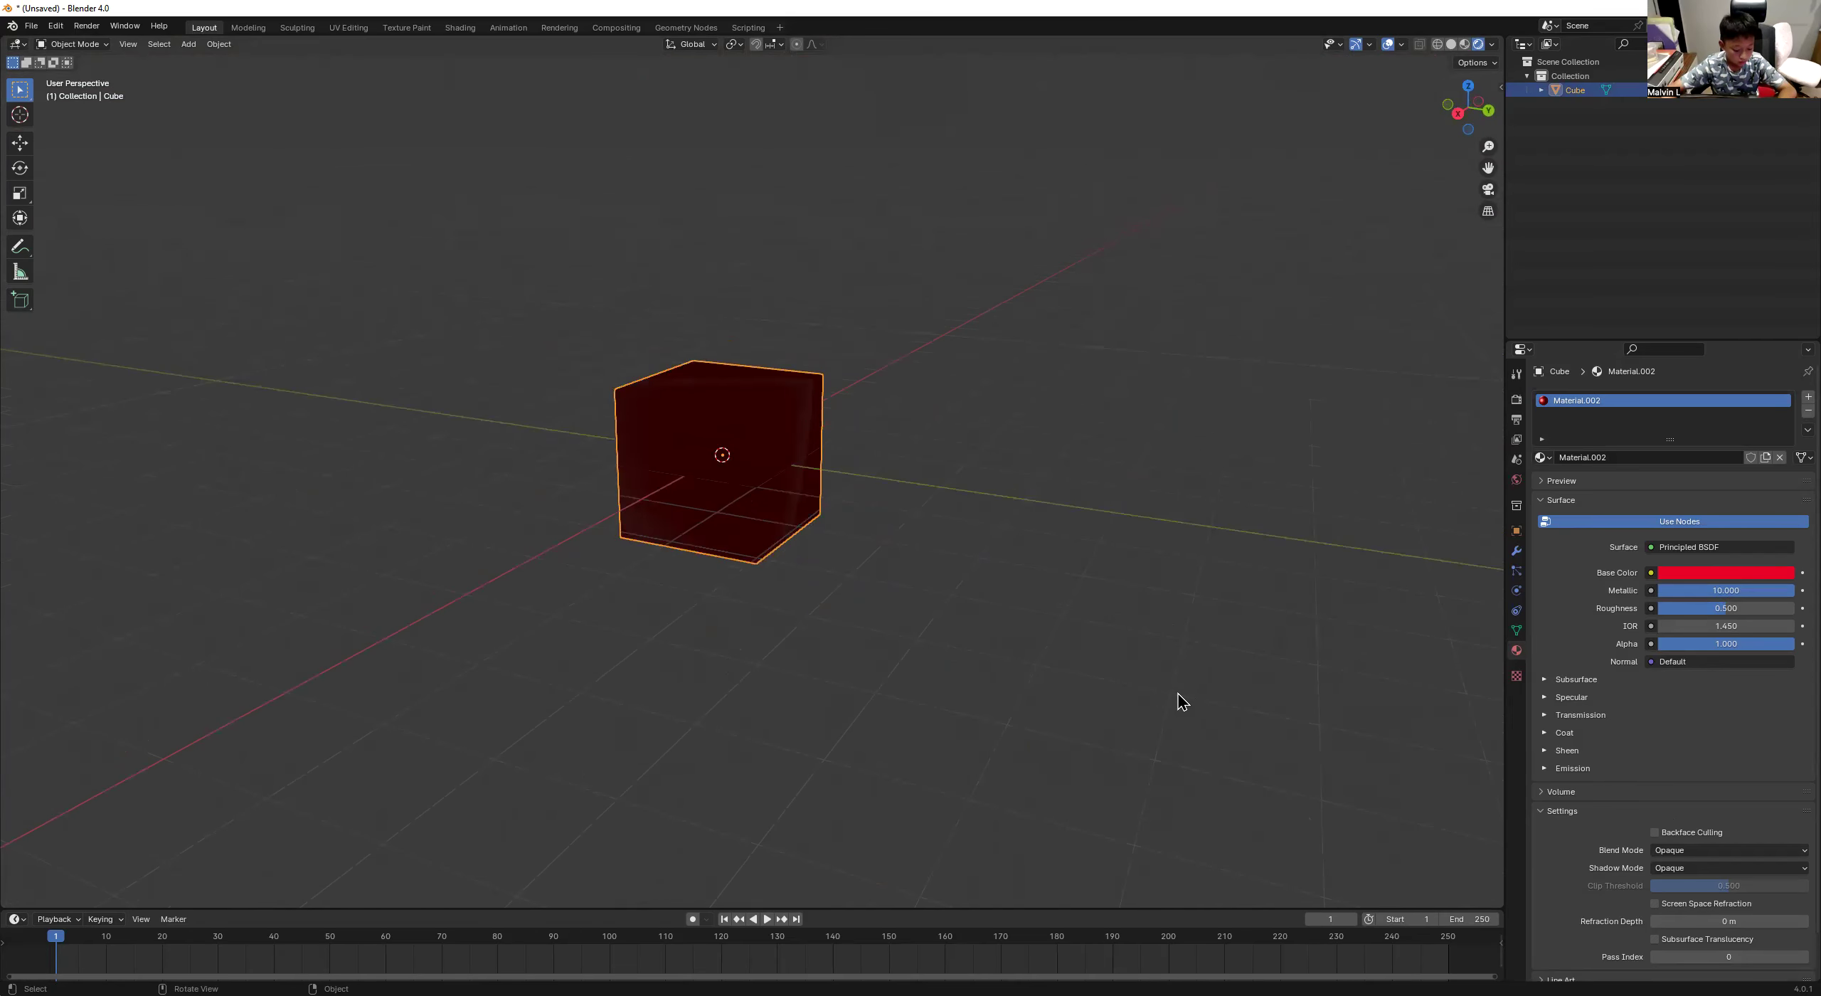
Add a monkey head mesh at the scene origin inside the red cube and deselect it.
{"action": "key", "text": "shift+a"}
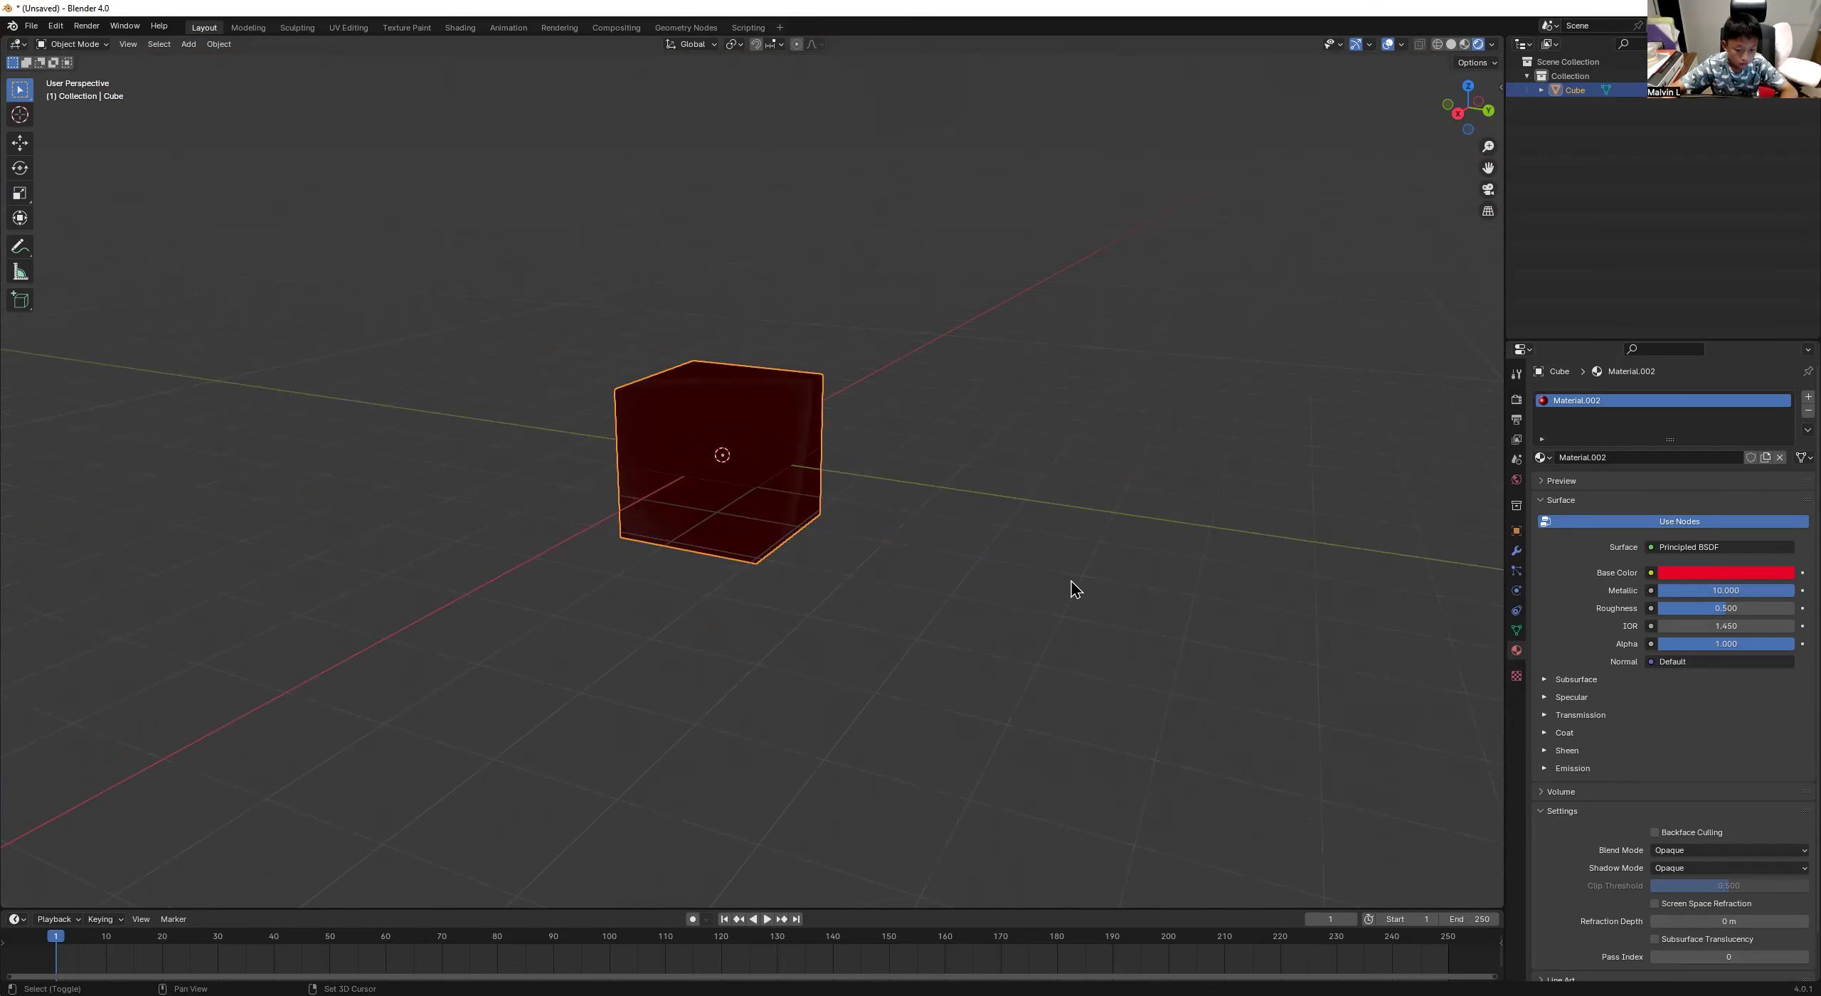
{"action": "key", "text": "shift+a"}
{"action": "mouse_move", "coordinate": [1075, 583]}
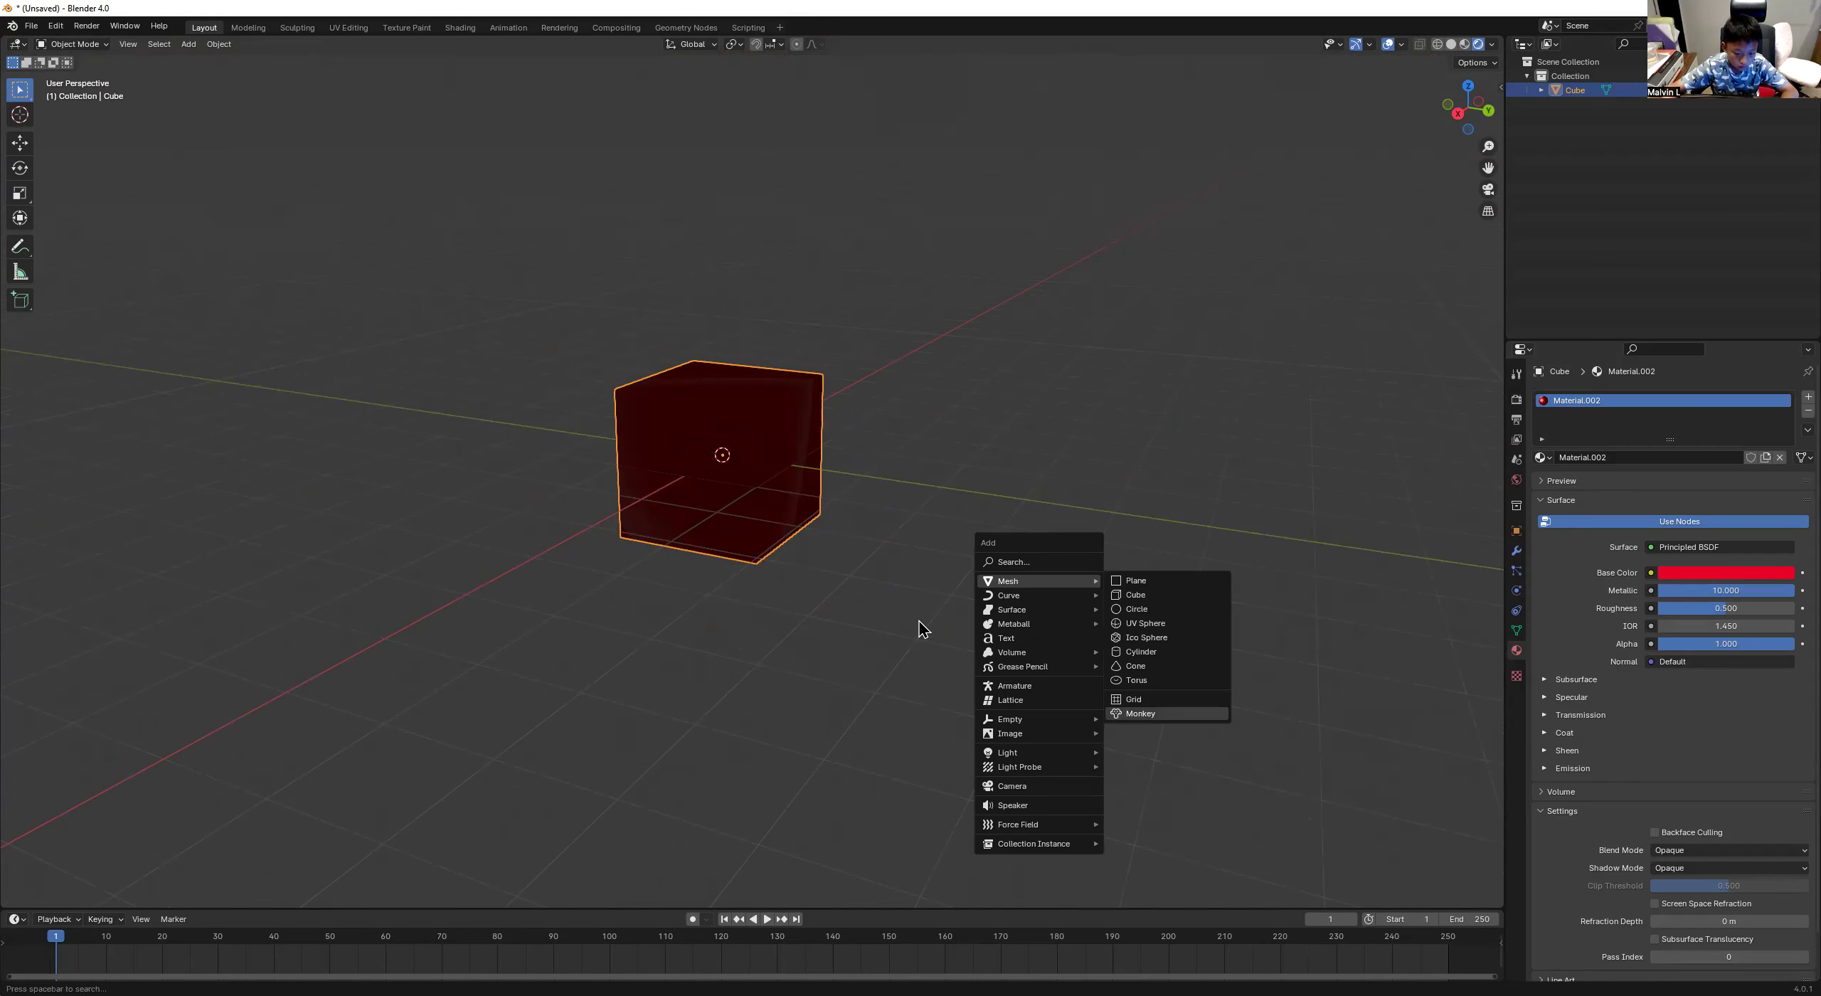
{"action": "key", "text": "Return"}
{"action": "left_click", "coordinate": [1004, 662]}
{"action": "middle_click_drag", "start_coordinate": [1004, 662], "coordinate": [1142, 612]}
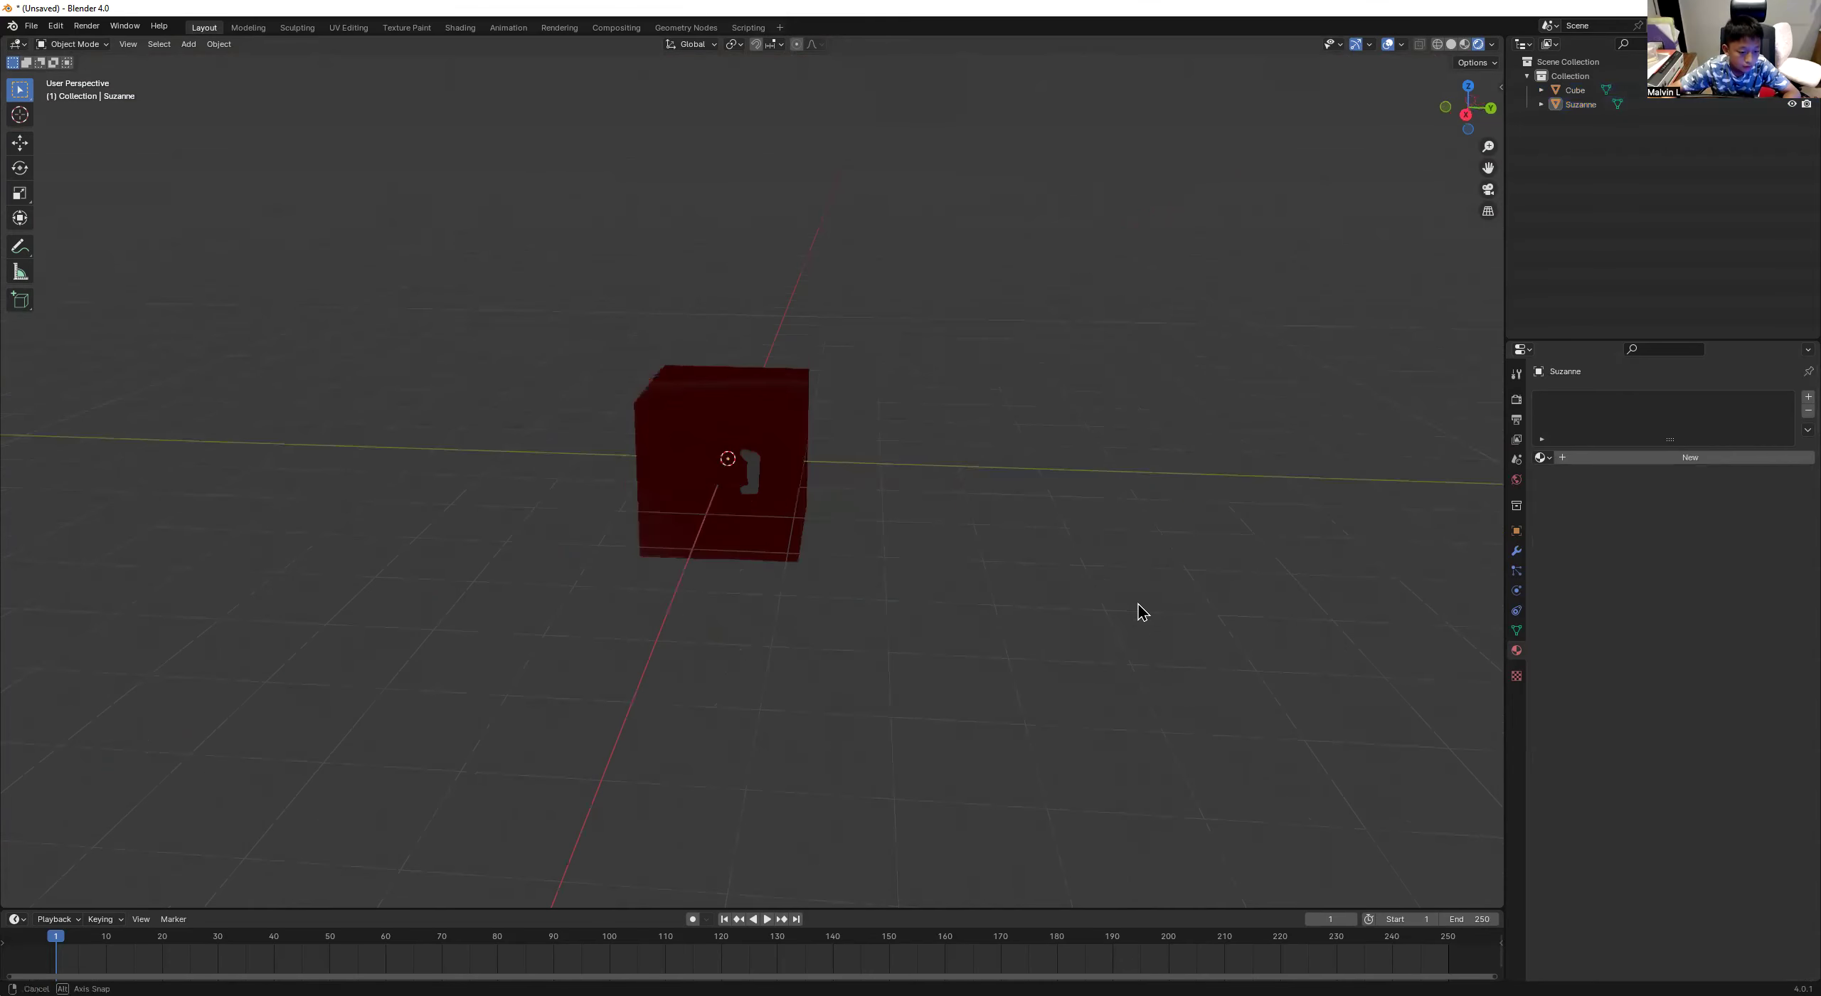
Select the monkey head inside the cube and move it up onto the cube's top face.
{"action": "middle_click_drag", "start_coordinate": [784, 485], "coordinate": [790, 475]}
{"action": "right_click", "coordinate": [790, 475]}
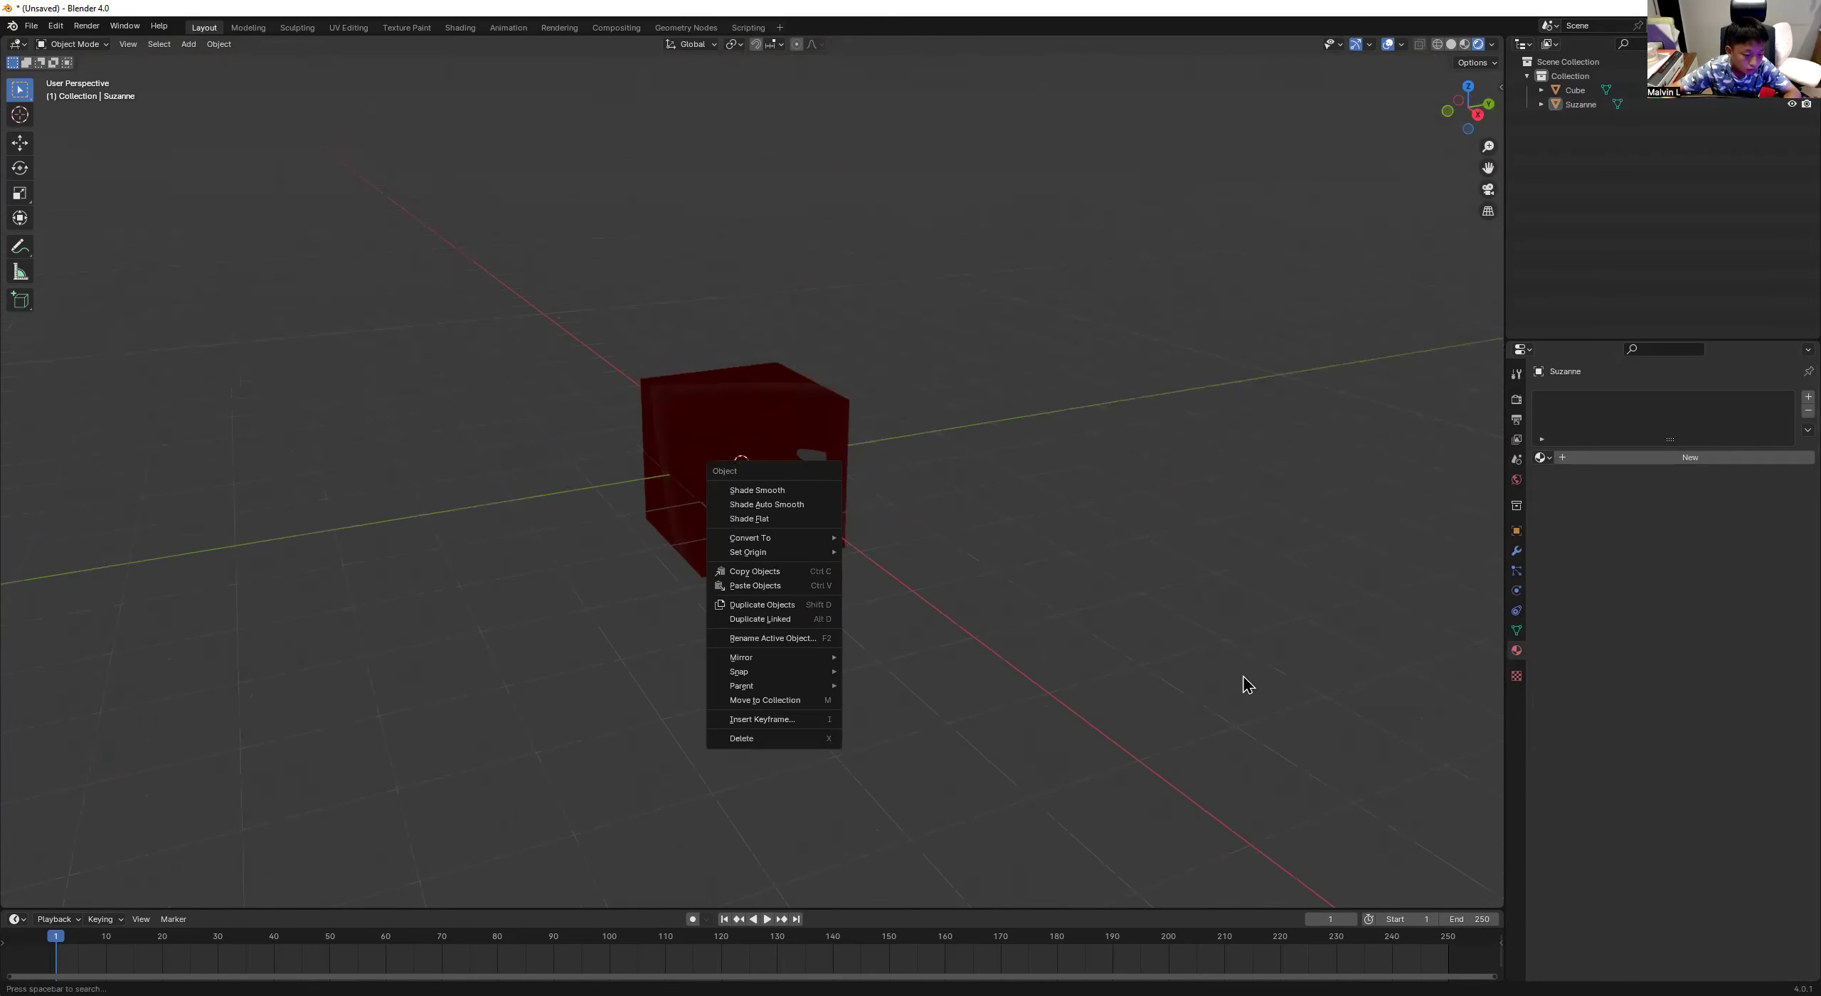
{"action": "middle_click_drag", "start_coordinate": [1129, 434], "coordinate": [862, 441]}
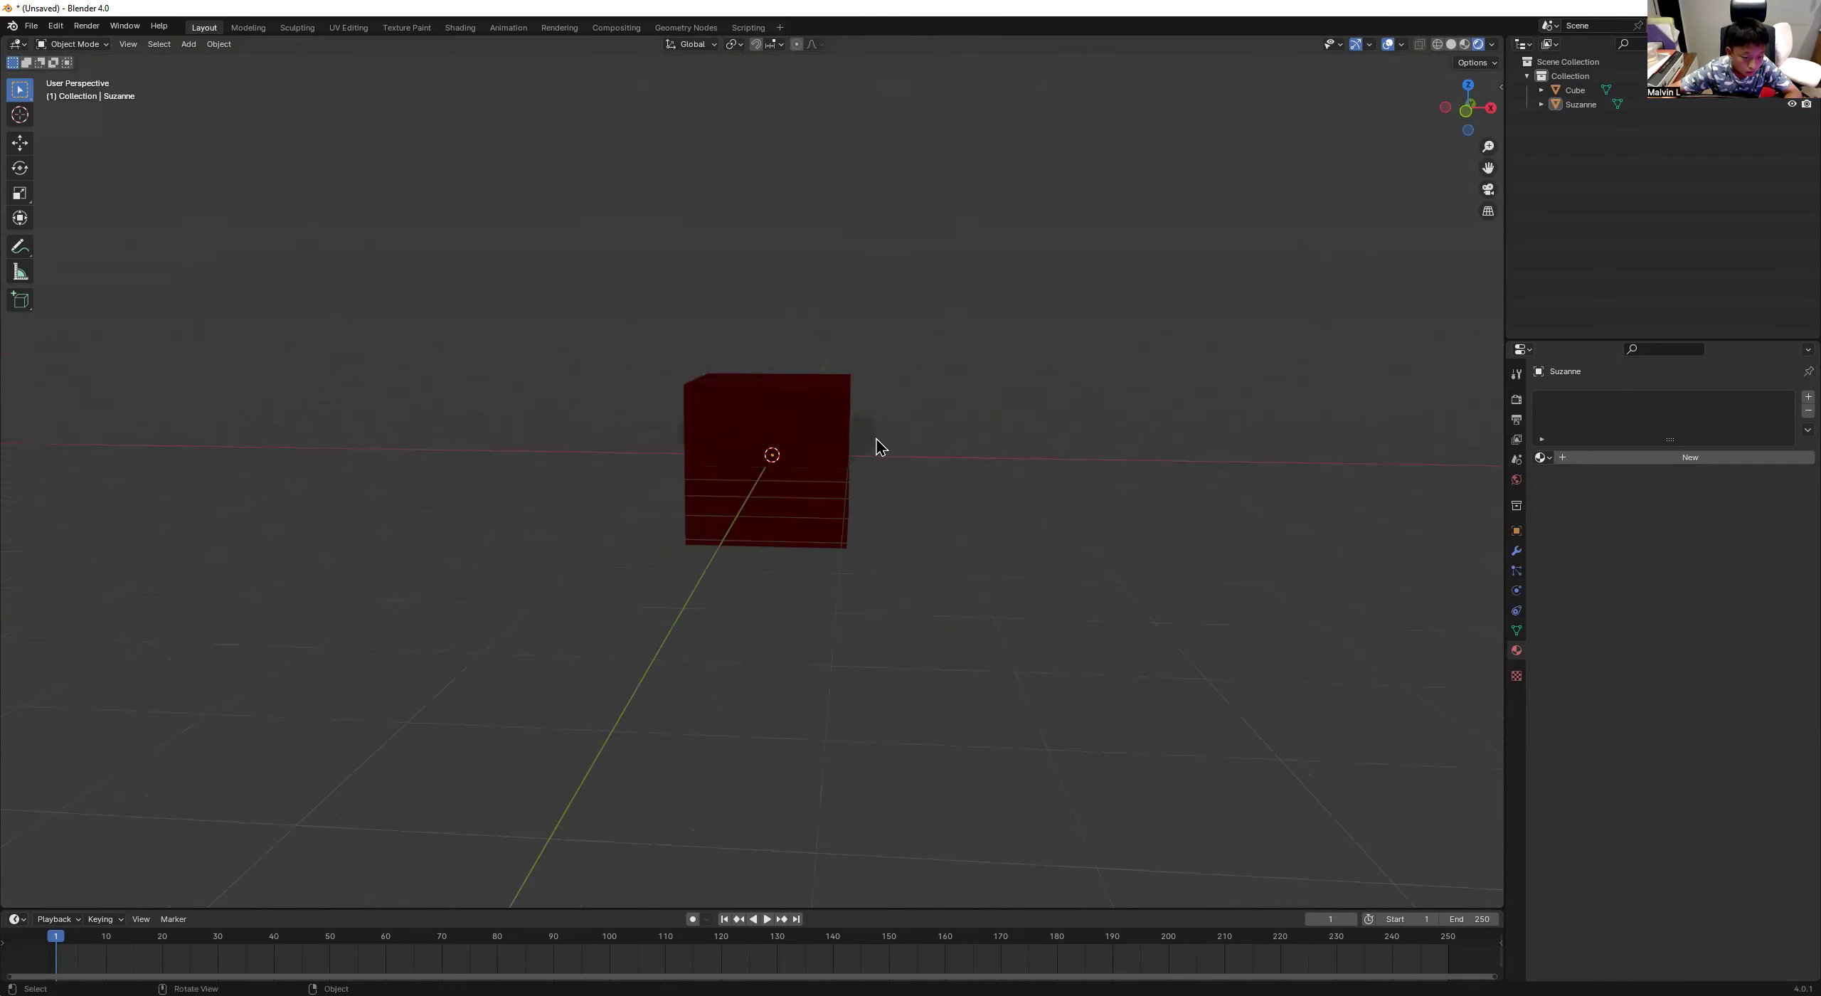
{"action": "left_click", "coordinate": [876, 439]}
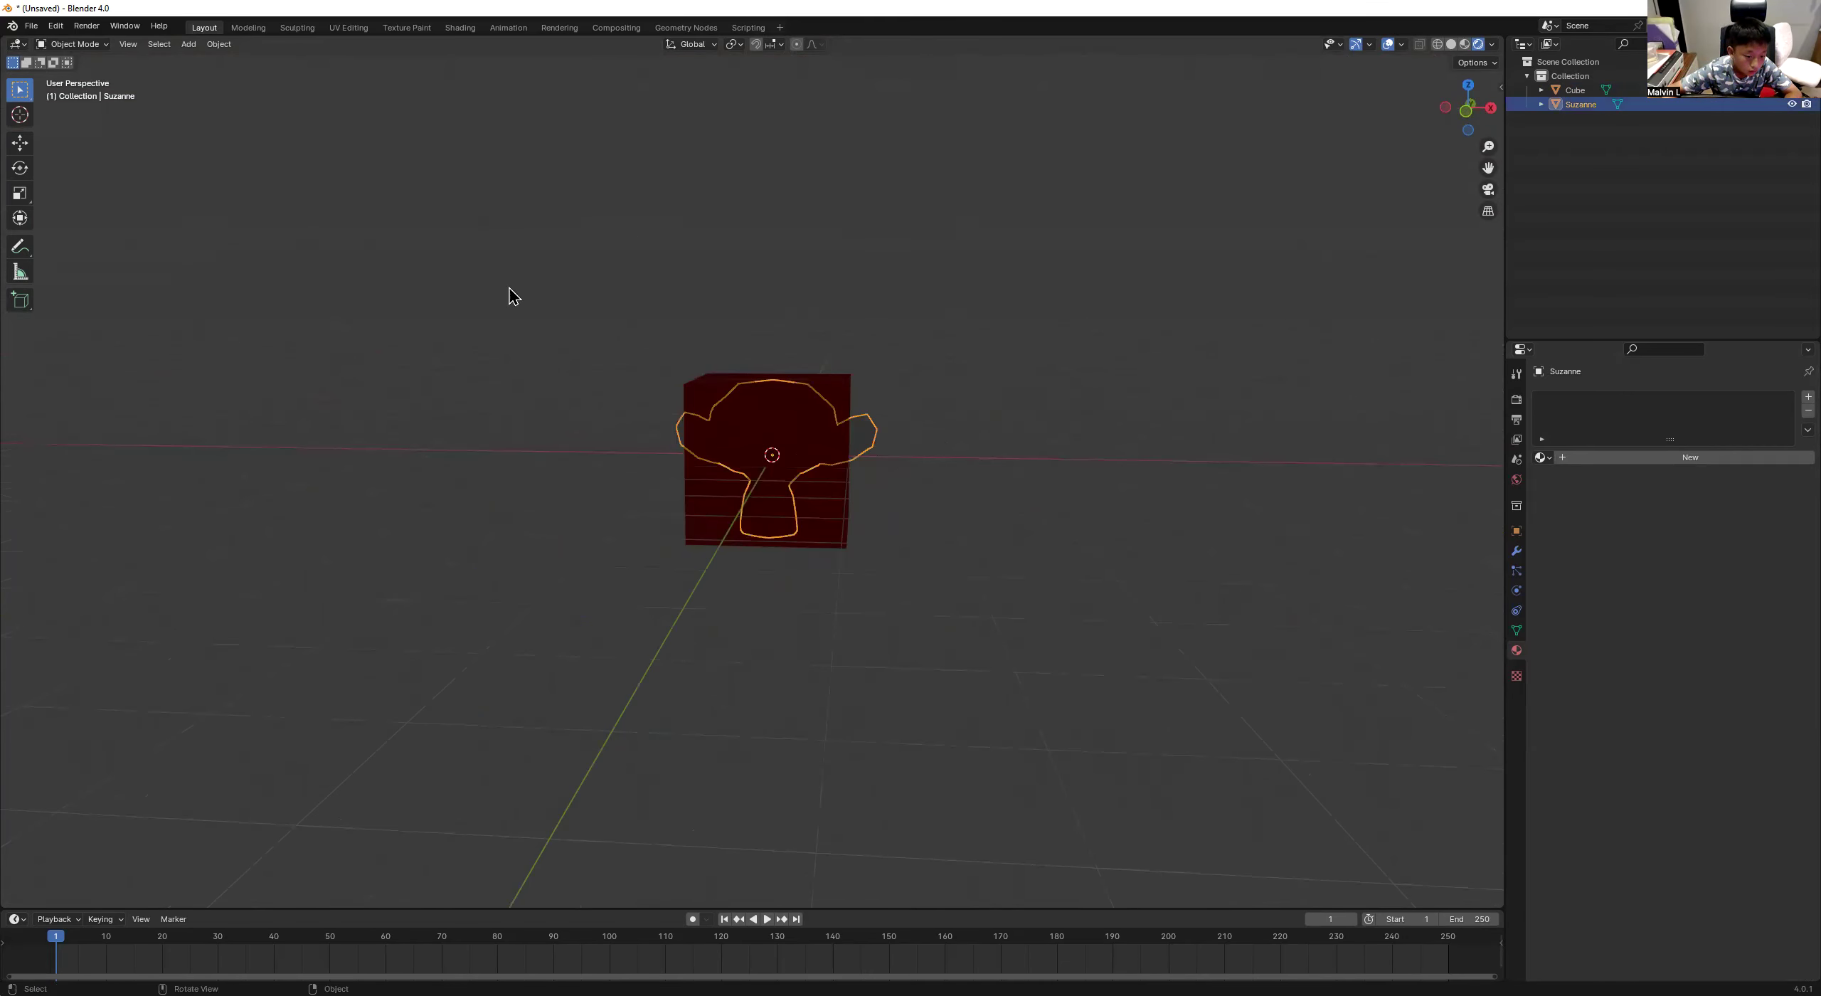
{"action": "left_click", "coordinate": [19, 143]}
{"action": "left_click_drag", "start_coordinate": [775, 418], "coordinate": [1338, 634]}
{"action": "middle_click_drag", "start_coordinate": [1337, 634], "coordinate": [940, 676]}
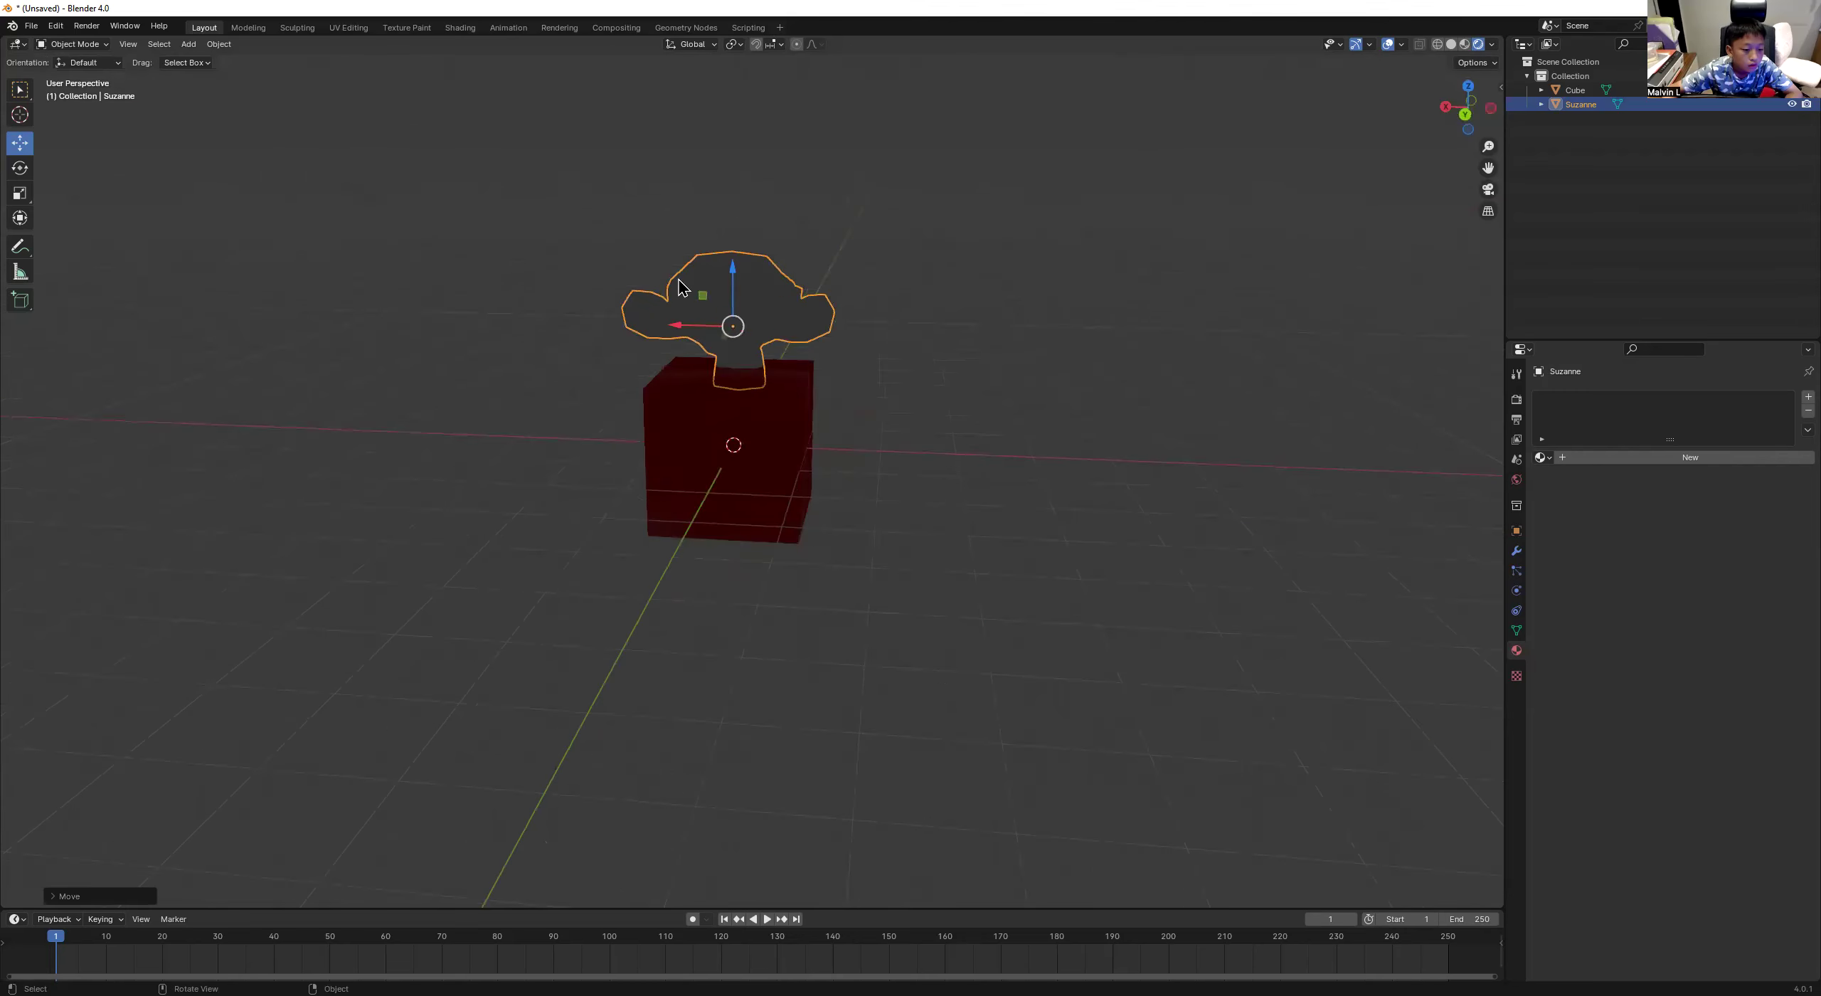
Rotate the monkey head on top of the cube so that it tilts forward, and deselect it.
{"action": "left_click", "coordinate": [555, 117]}
{"action": "middle_click_drag", "start_coordinate": [555, 117], "coordinate": [724, 175]}
{"action": "scroll", "coordinate": [723, 175], "scroll_direction": "up", "scroll_amount": 4}
{"action": "left_click", "coordinate": [724, 175]}
{"action": "scroll", "coordinate": [980, 785], "scroll_direction": "down", "scroll_amount": 2}
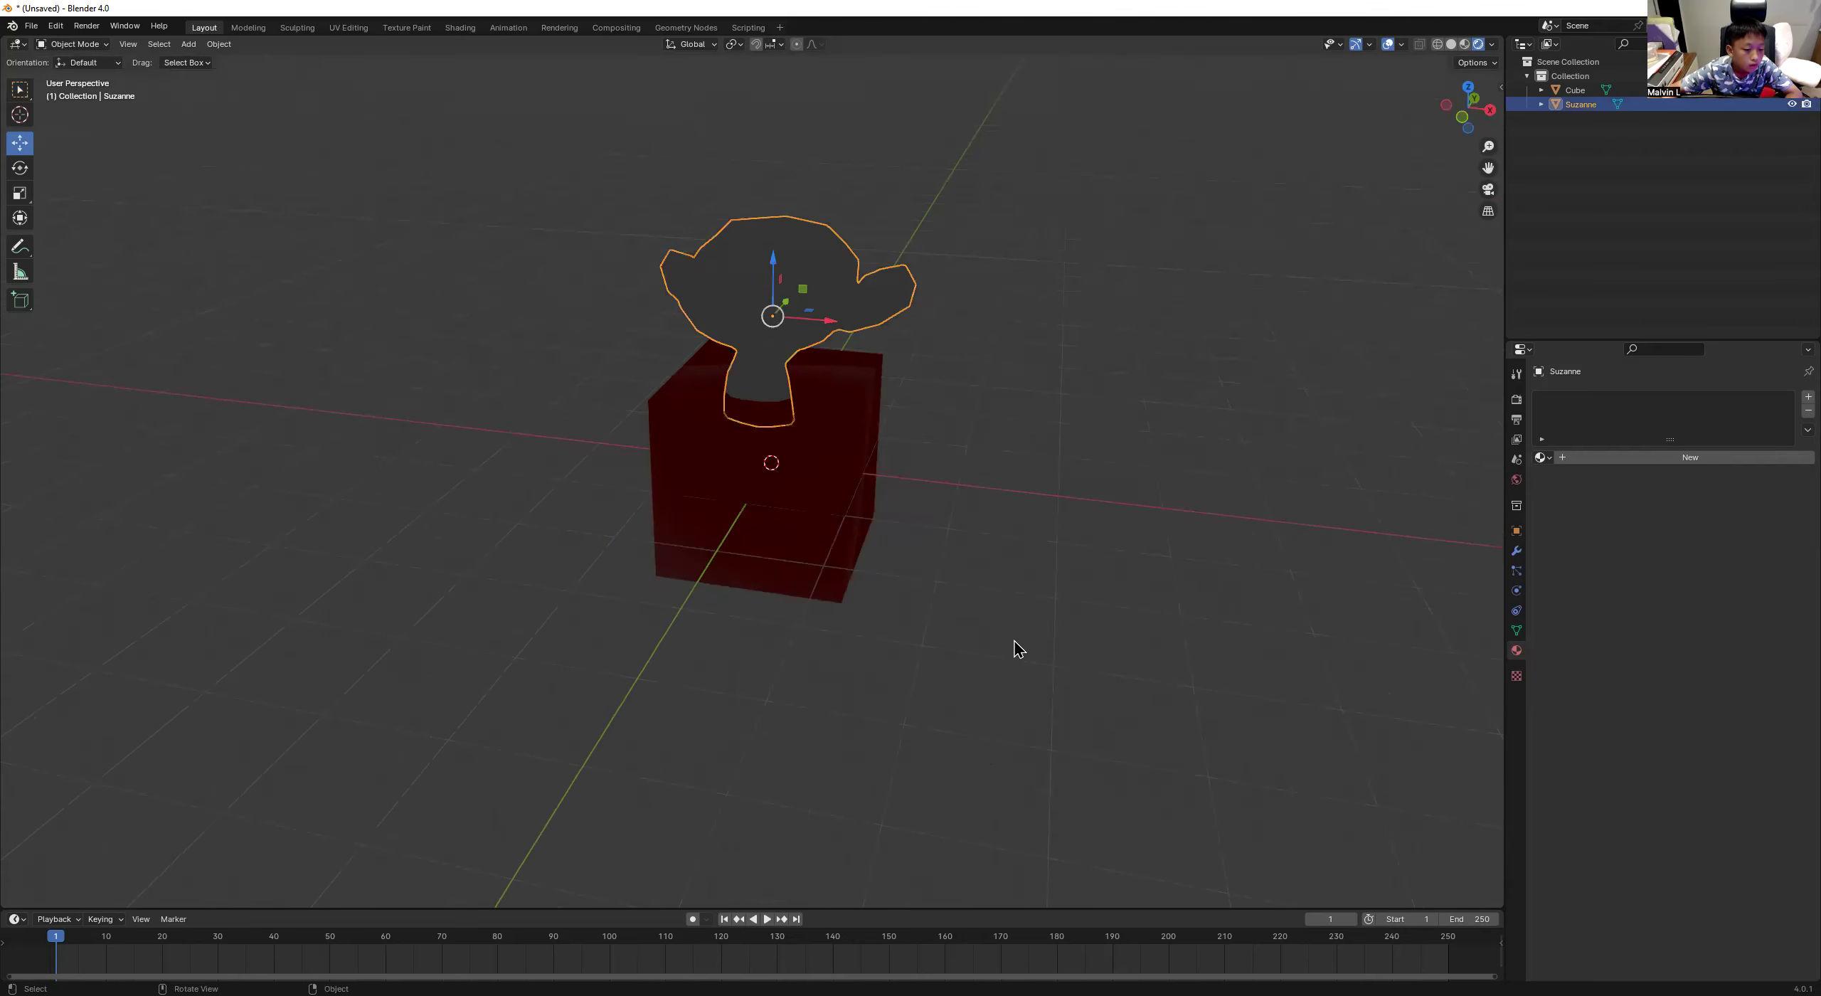
{"action": "left_click", "coordinate": [907, 518]}
{"action": "mouse_move", "coordinate": [740, 271]}
{"action": "middle_mouse_down"}
{"action": "mouse_move", "coordinate": [69, 192]}
{"action": "mouse_move", "coordinate": [284, 240]}
{"action": "mouse_move", "coordinate": [747, 285]}
{"action": "middle_mouse_up"}
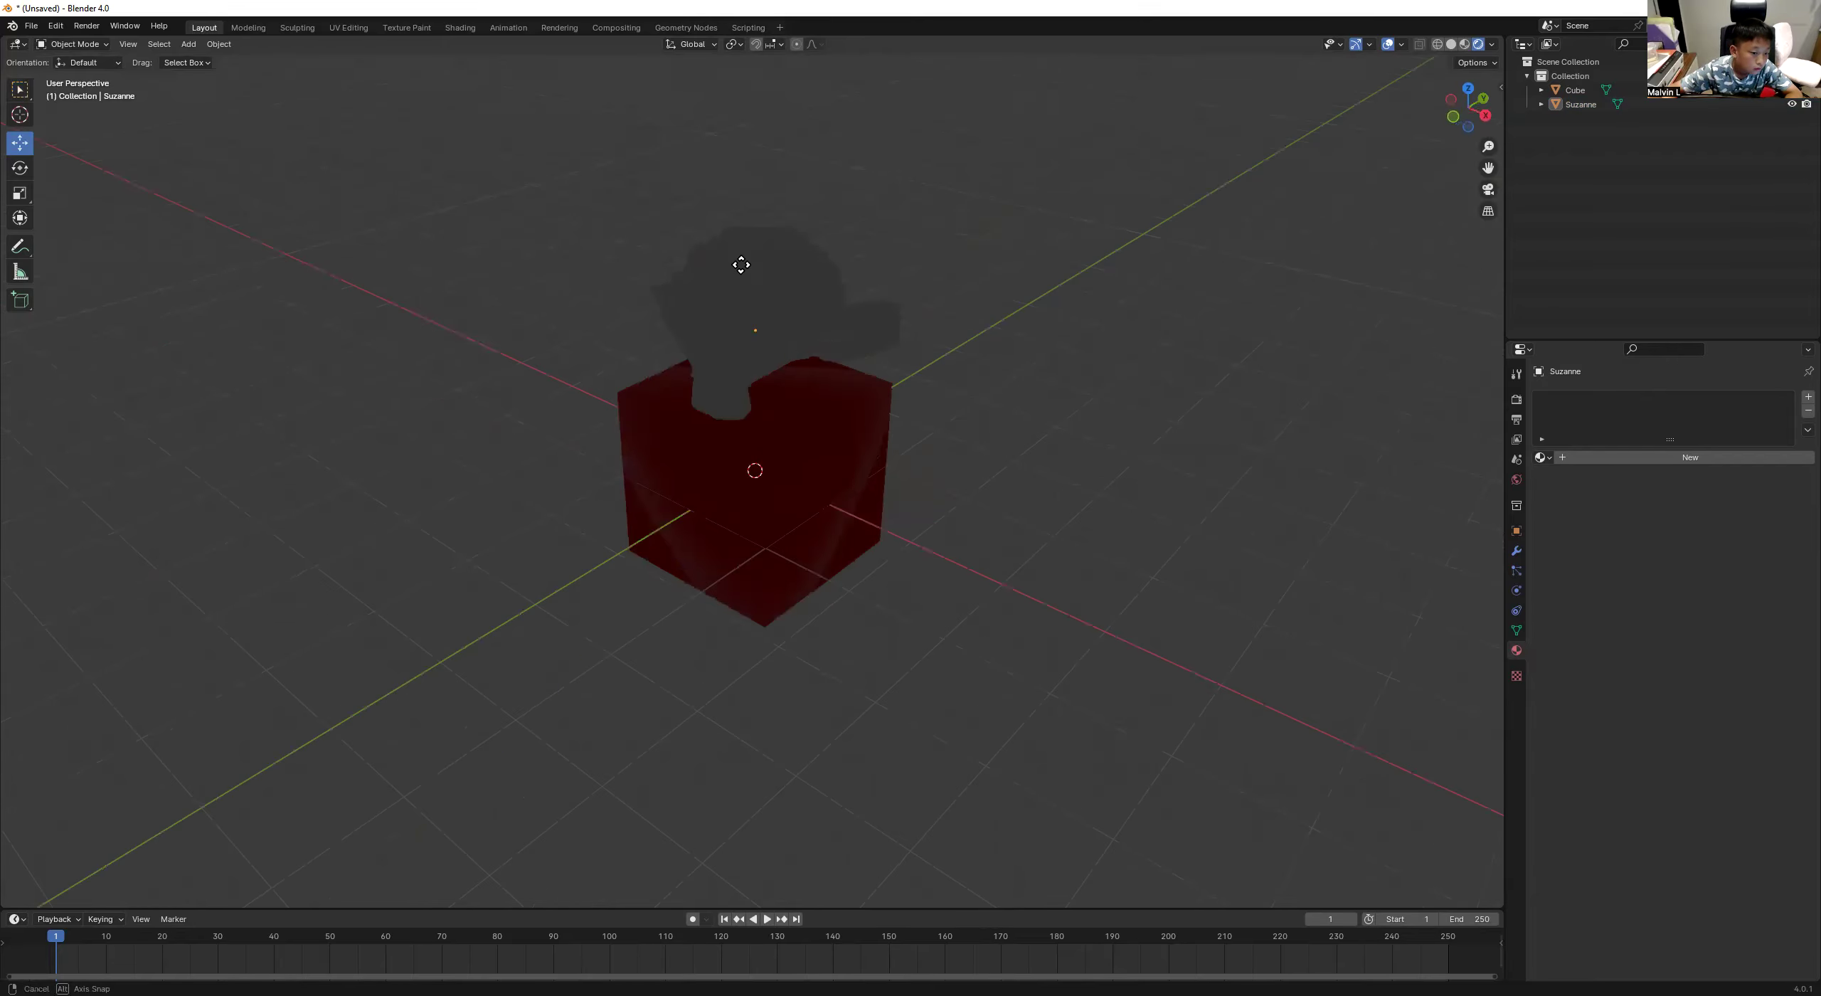
{"action": "middle_click_drag", "start_coordinate": [577, 267], "coordinate": [782, 255]}
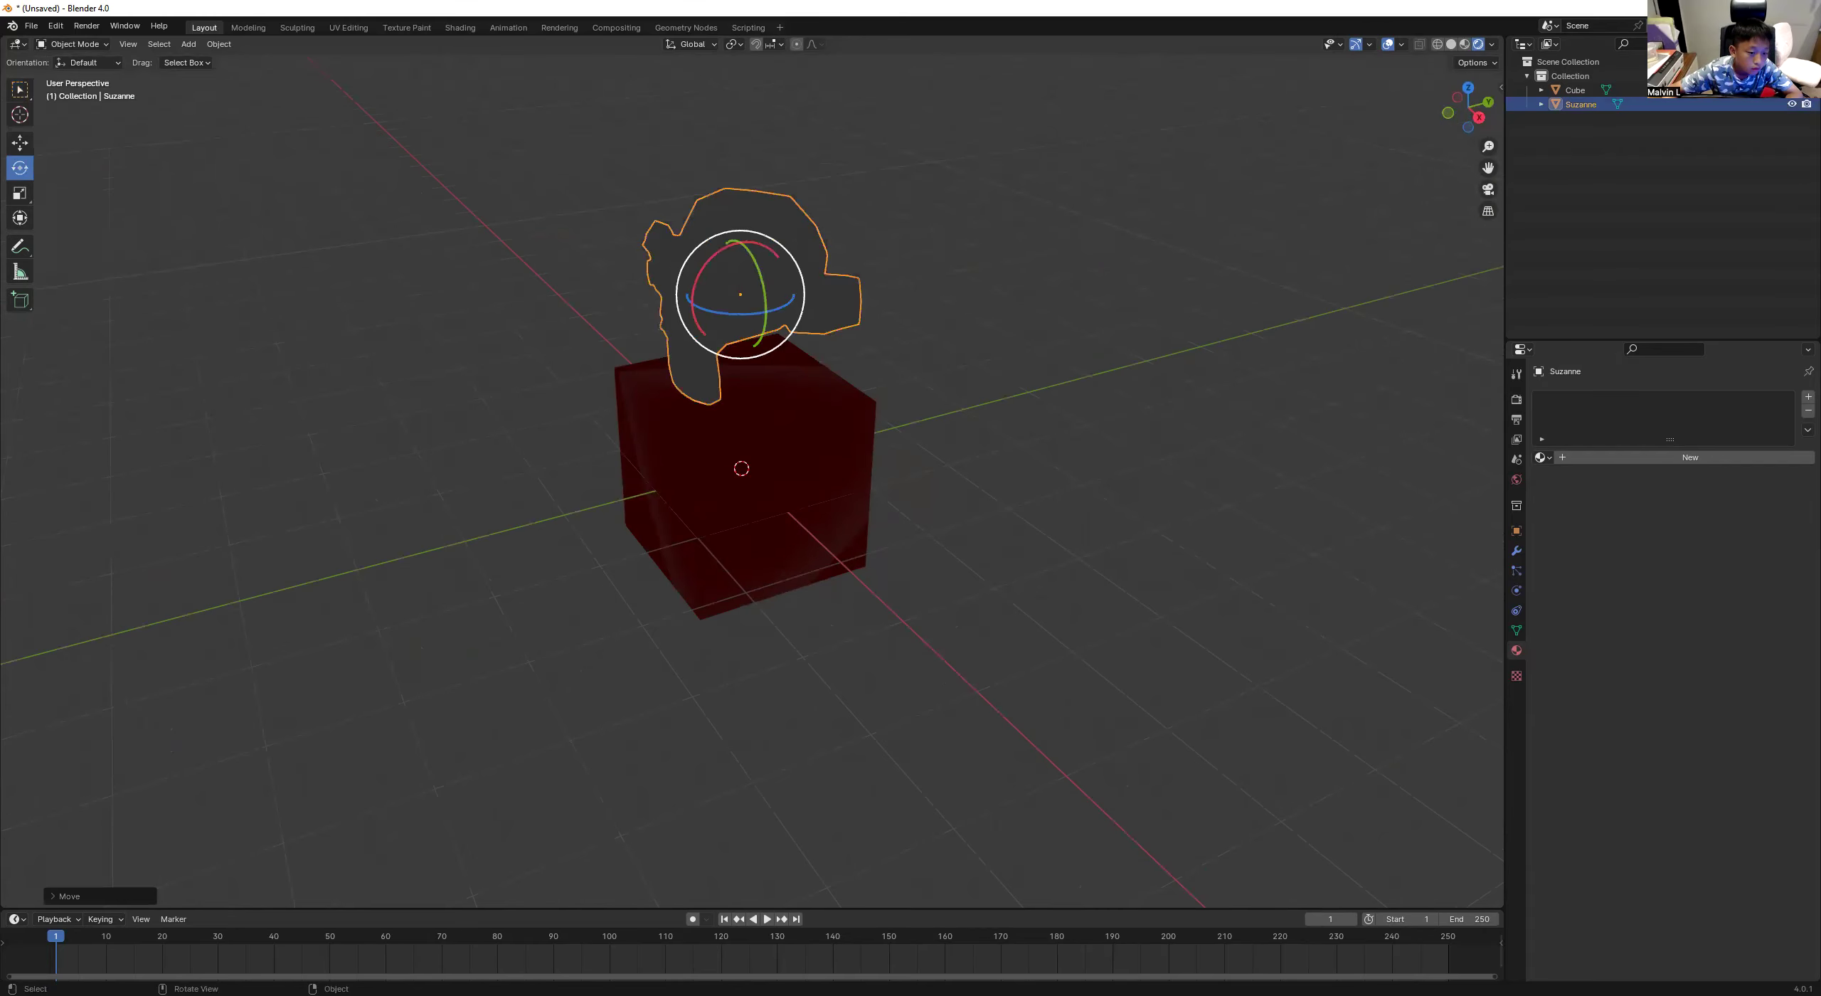
{"action": "left_click_drag", "start_coordinate": [785, 249], "coordinate": [963, 533]}
{"action": "left_click", "coordinate": [1021, 536]}
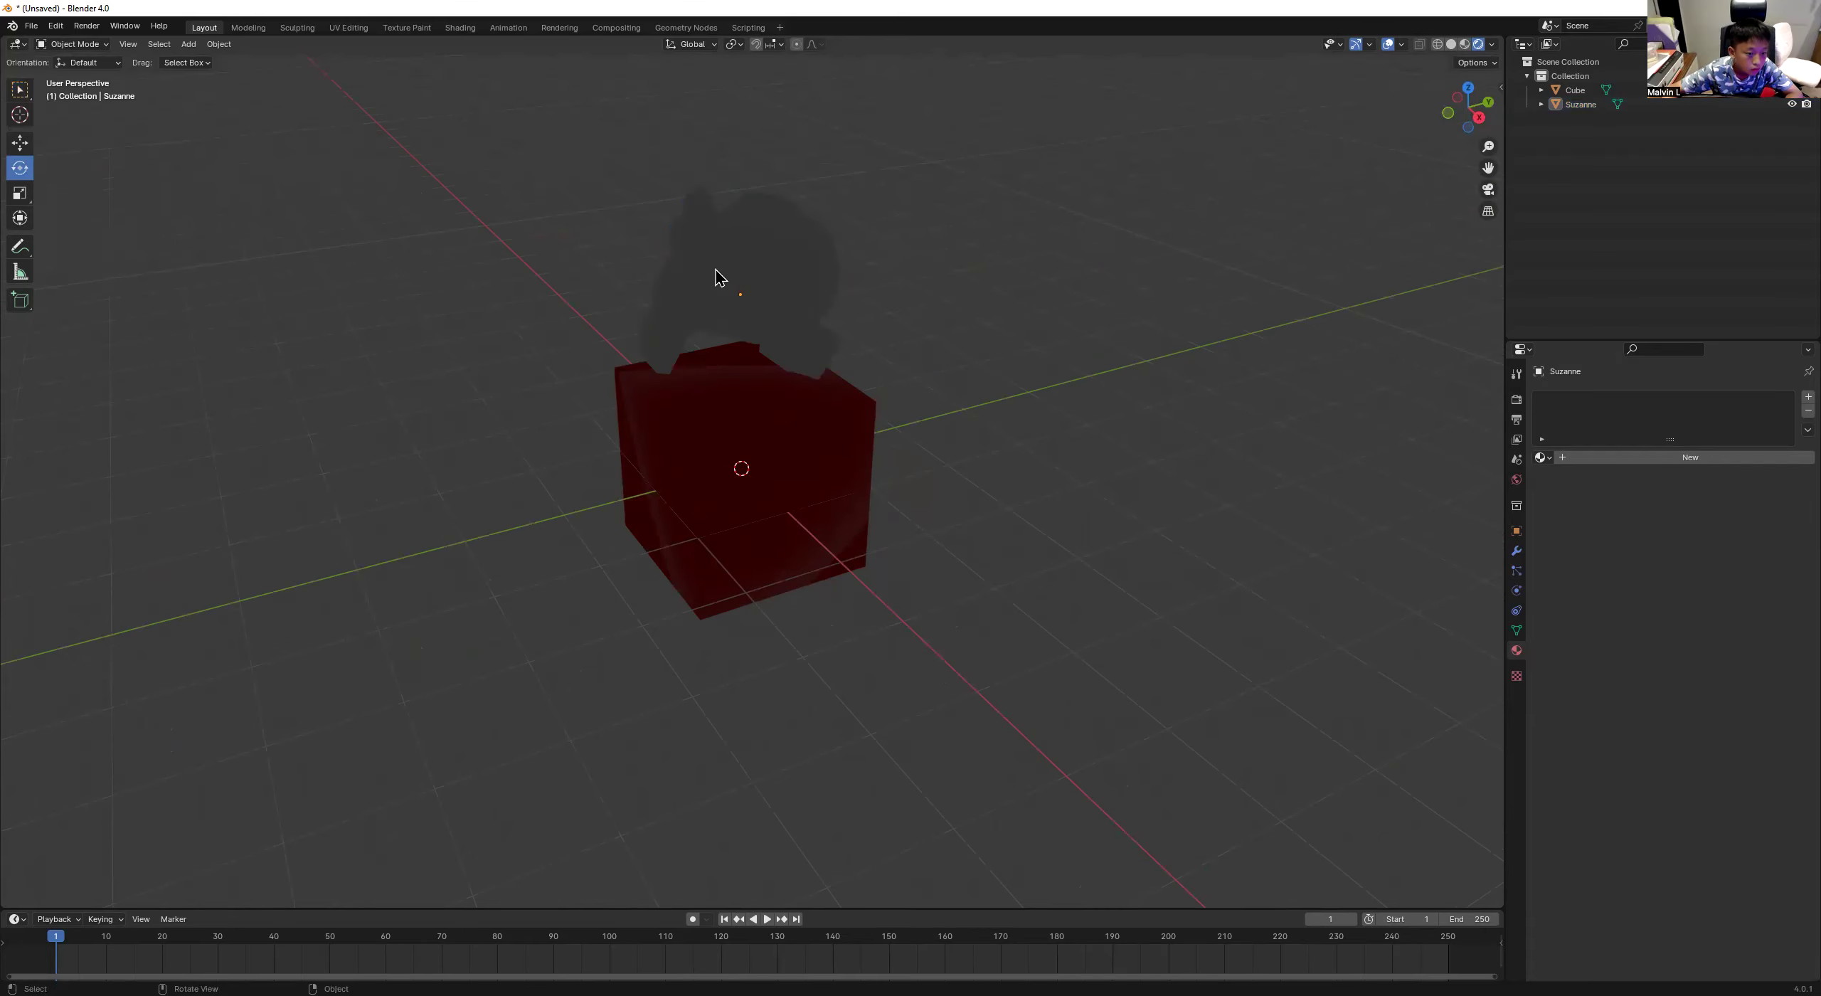
Move the tilted monkey head so that it sits on the cube's top at the edge it faces.
{"action": "left_click", "coordinate": [31, 152]}
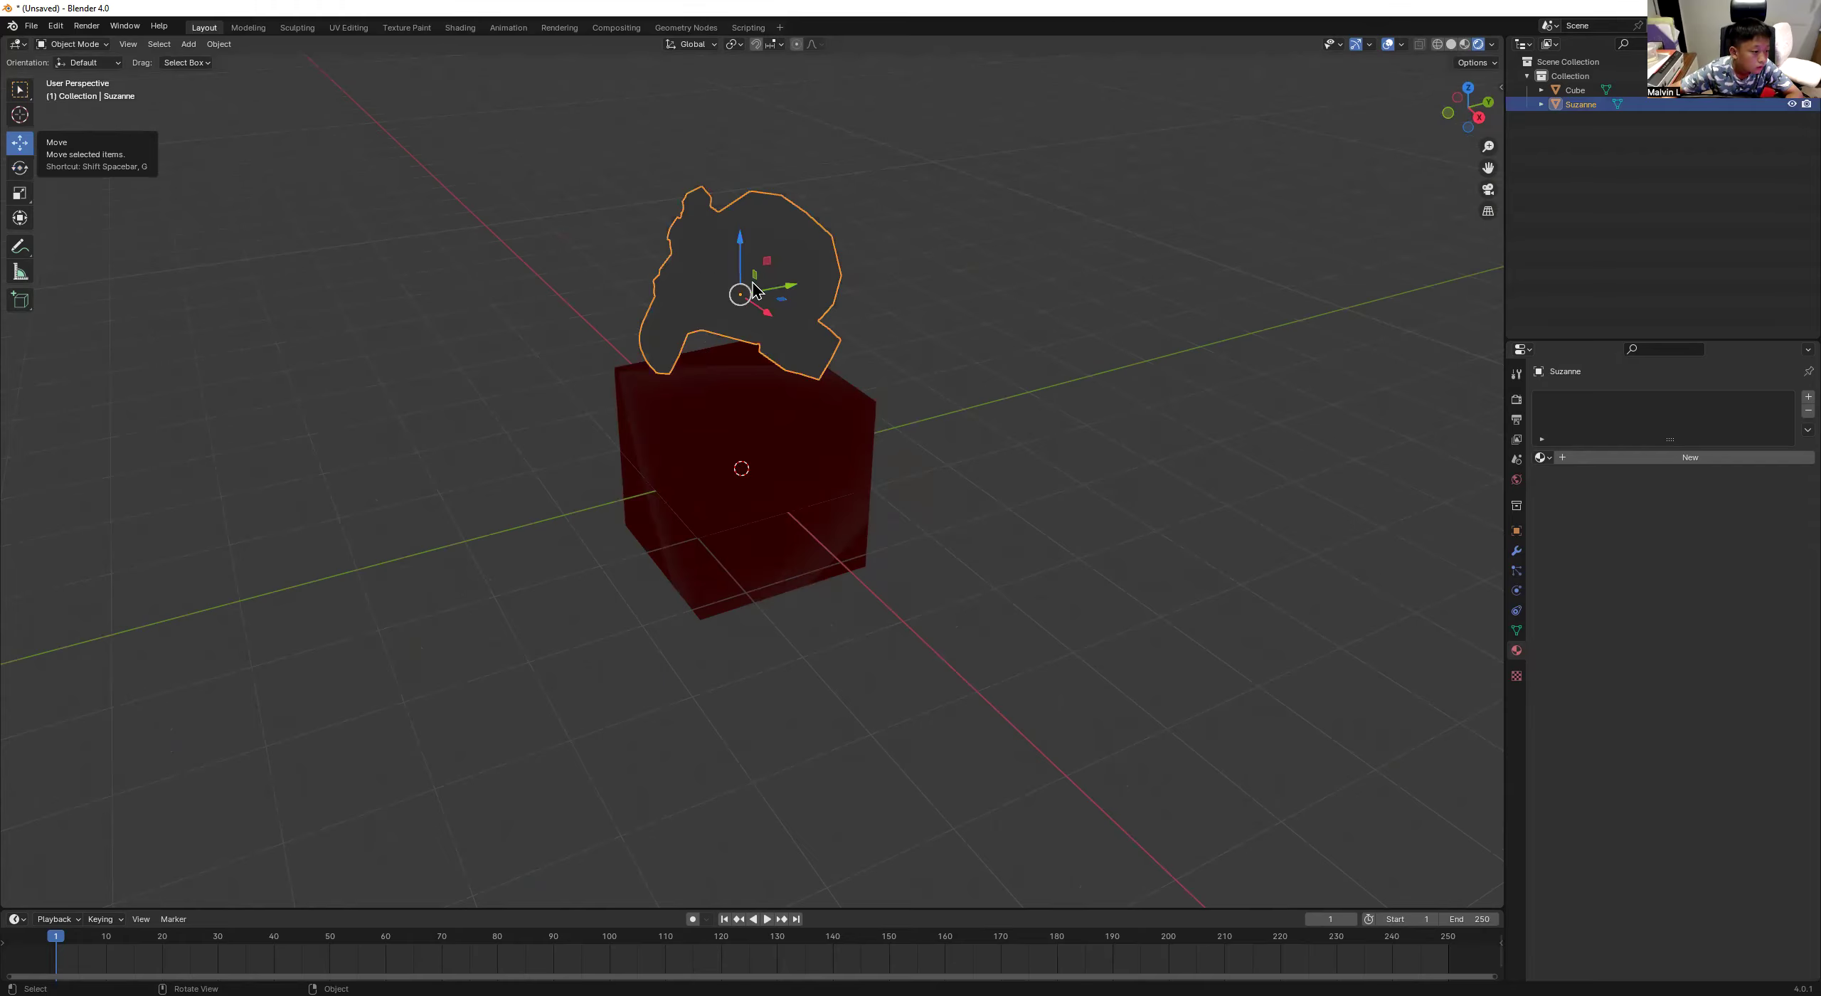
{"action": "left_click", "coordinate": [728, 328]}
{"action": "middle_click_drag", "start_coordinate": [1065, 610], "coordinate": [693, 232]}
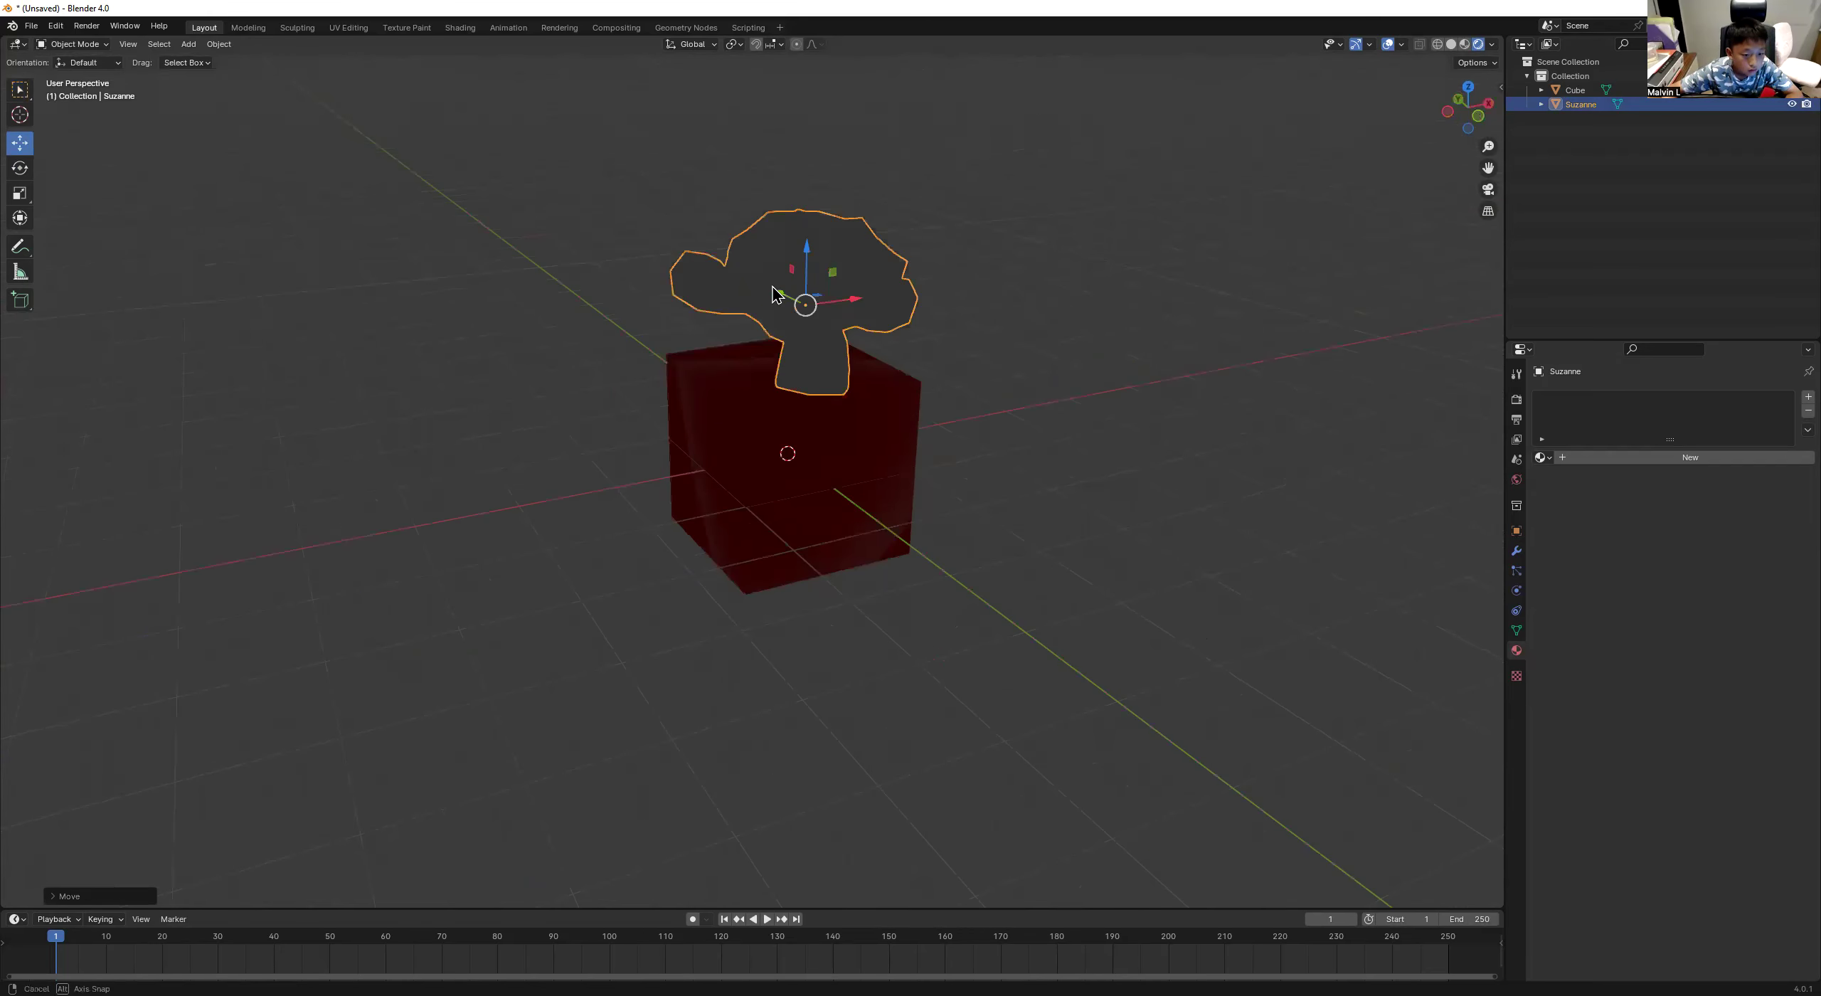
{"action": "middle_click_drag", "start_coordinate": [1140, 485], "coordinate": [1119, 513]}
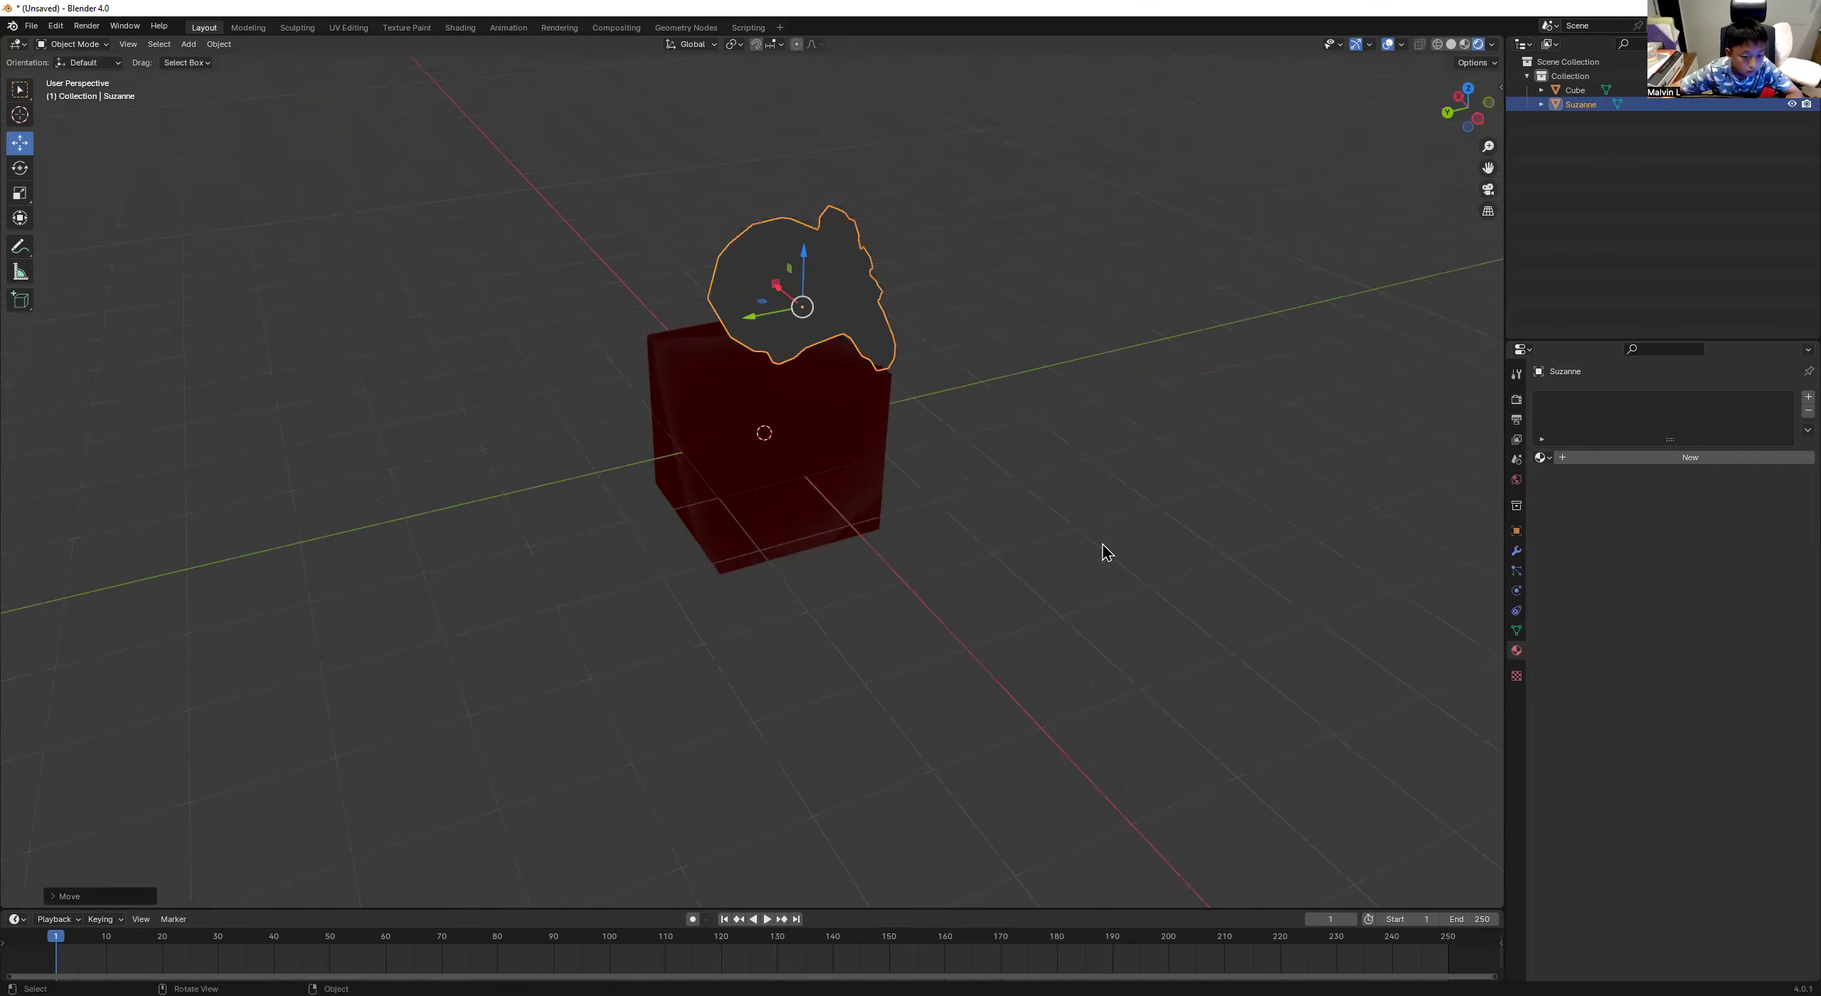
{"action": "left_click", "coordinate": [993, 502]}
{"action": "middle_click_drag", "start_coordinate": [994, 502], "coordinate": [691, 314]}
{"action": "left_click", "coordinate": [691, 314]}
{"action": "left_click_drag", "start_coordinate": [692, 314], "coordinate": [706, 329]}
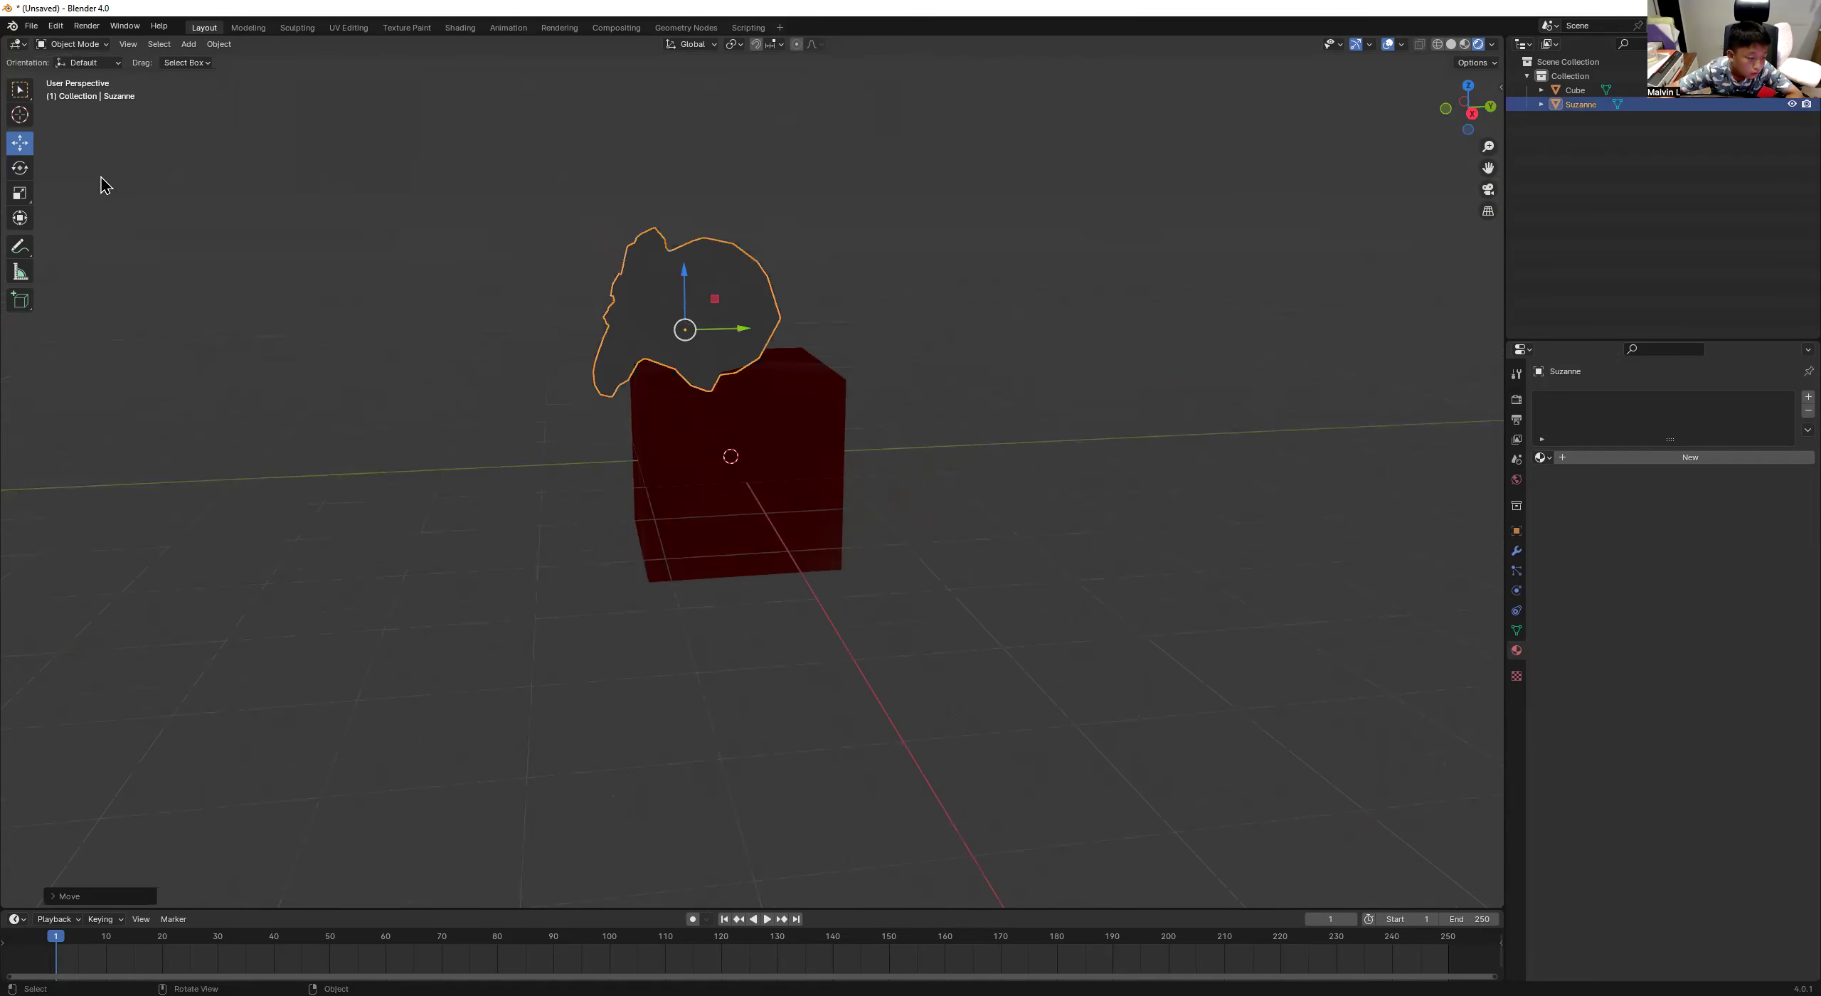
Rotate the monkey head on the cube further to correct its tilt and facing direction, and deselect it.
{"action": "left_click", "coordinate": [20, 168]}
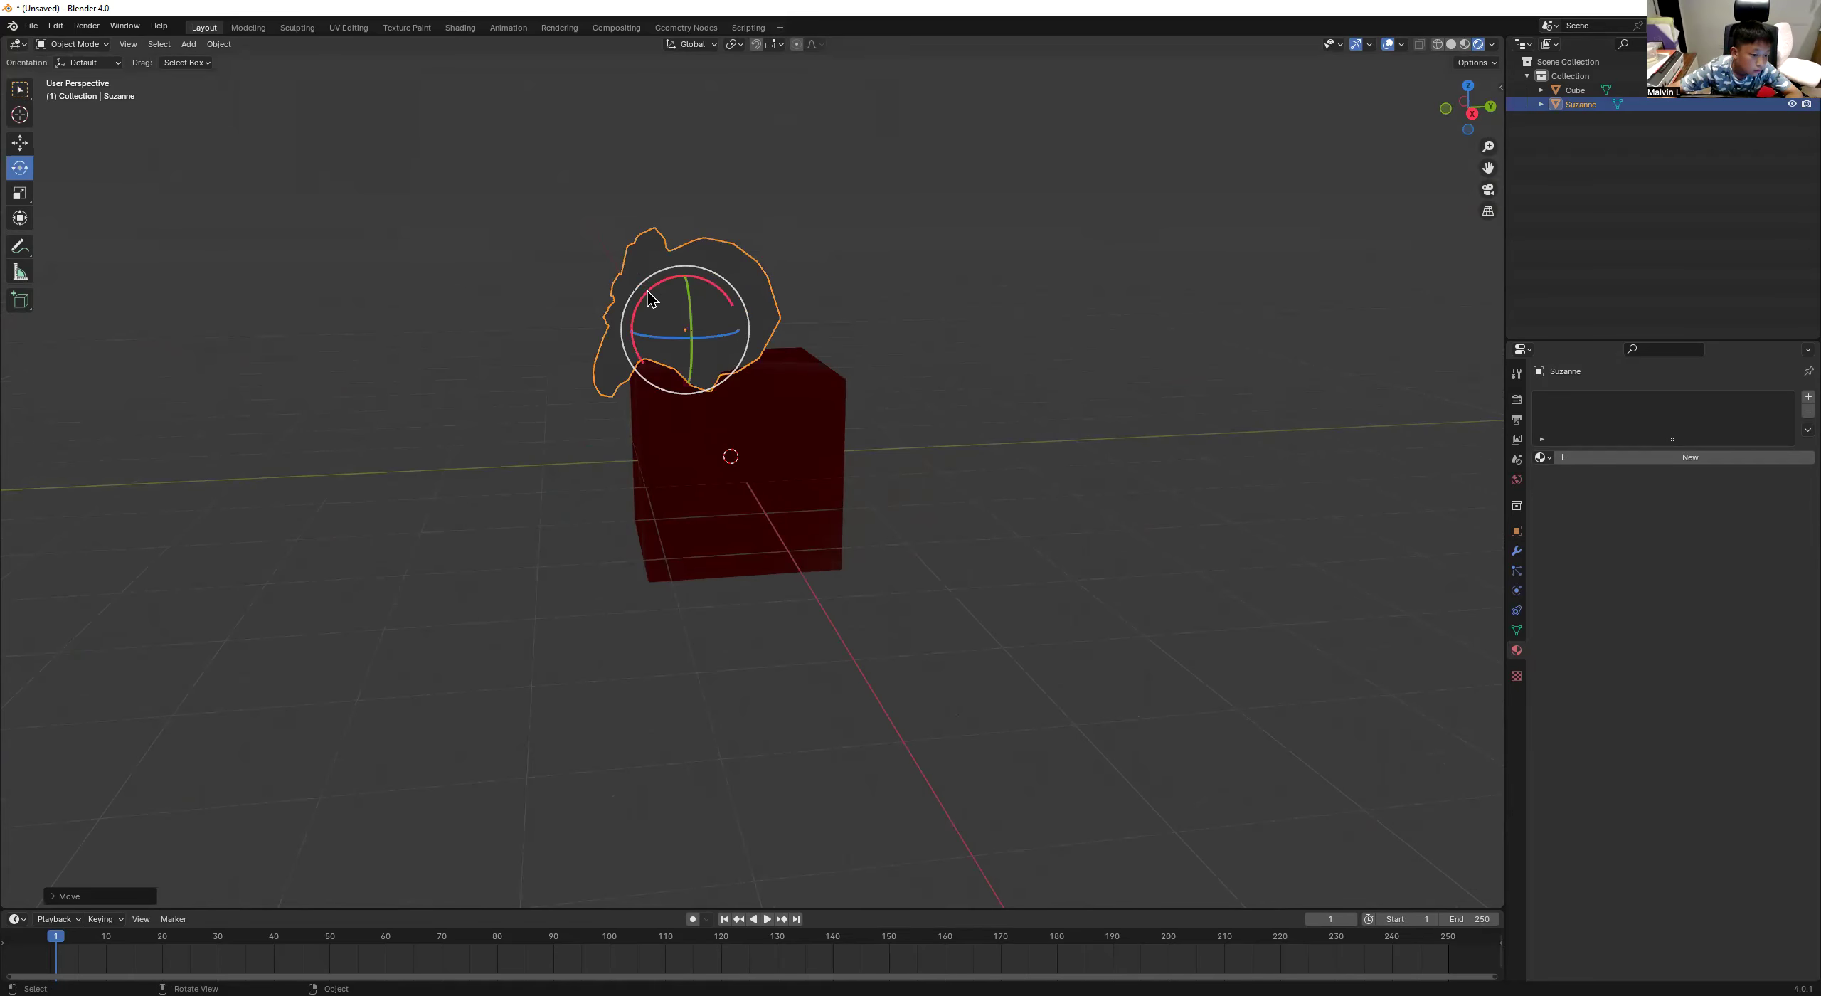
{"action": "left_click_drag", "start_coordinate": [636, 307], "coordinate": [860, 491]}
{"action": "left_click", "coordinate": [862, 498]}
{"action": "middle_click_drag", "start_coordinate": [861, 498], "coordinate": [1019, 525]}
{"action": "middle_click_drag", "start_coordinate": [830, 371], "coordinate": [804, 353]}
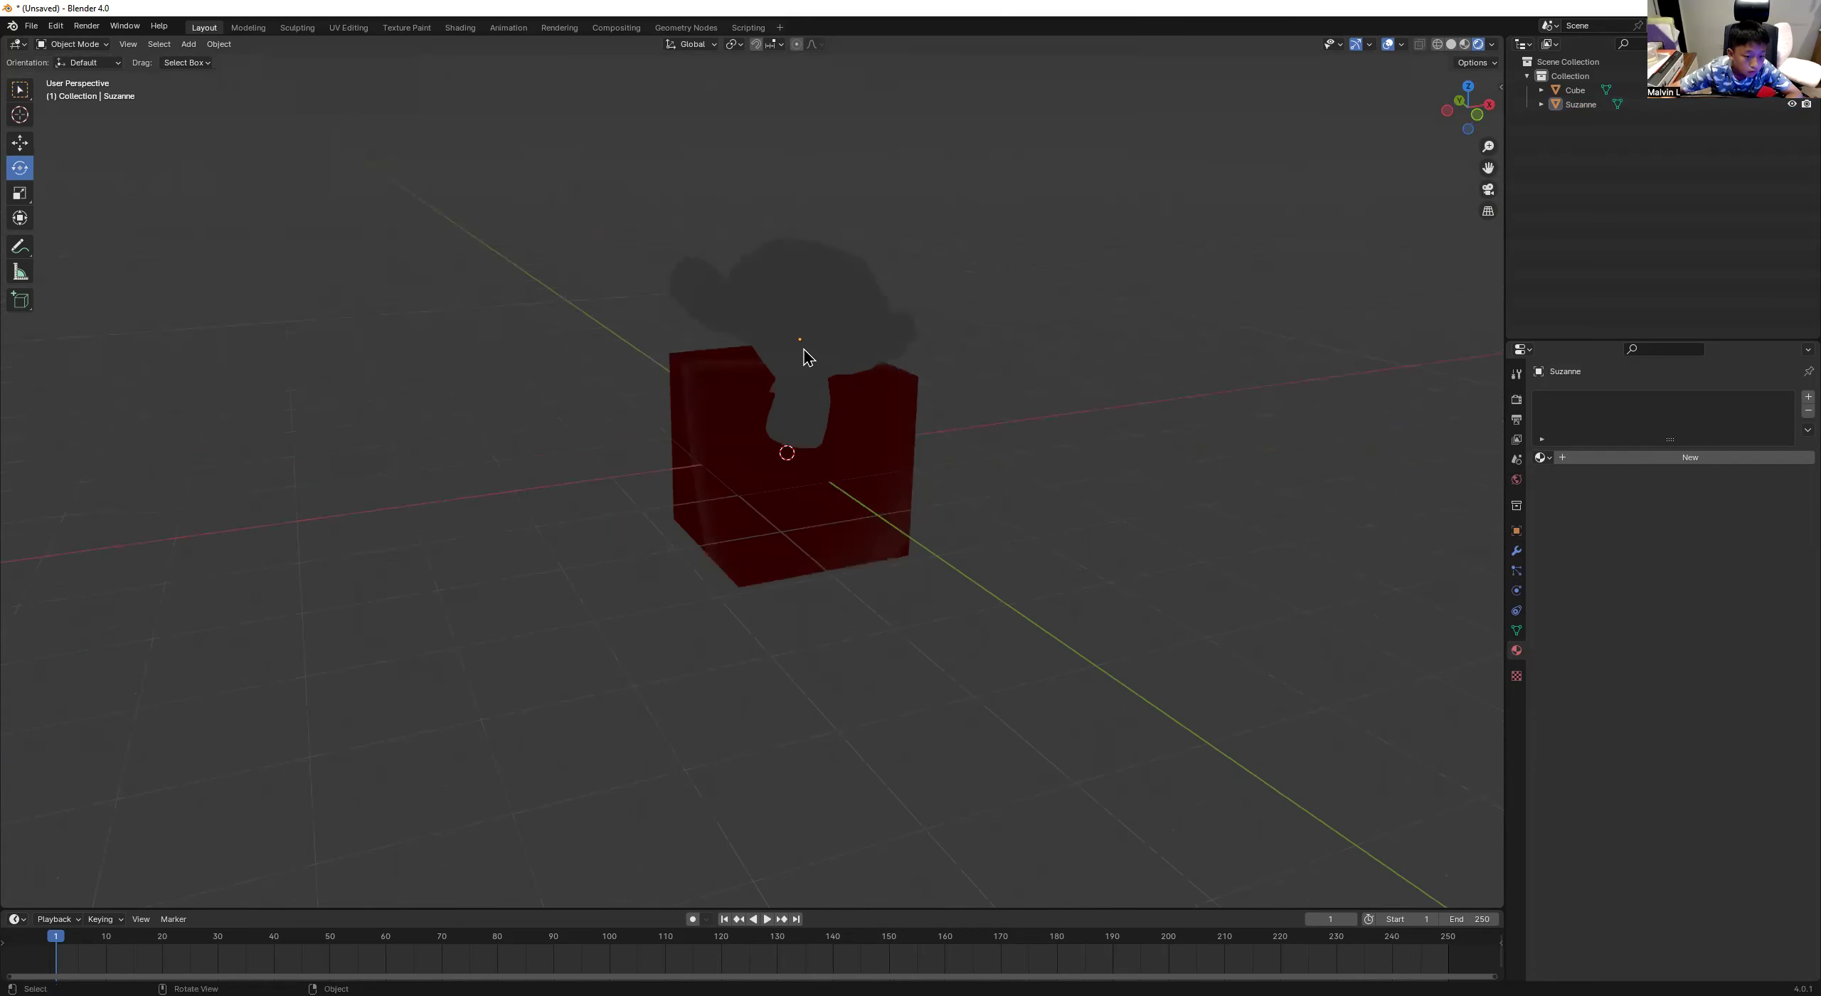
{"action": "left_click", "coordinate": [803, 353]}
{"action": "left_click_drag", "start_coordinate": [748, 331], "coordinate": [754, 353]}
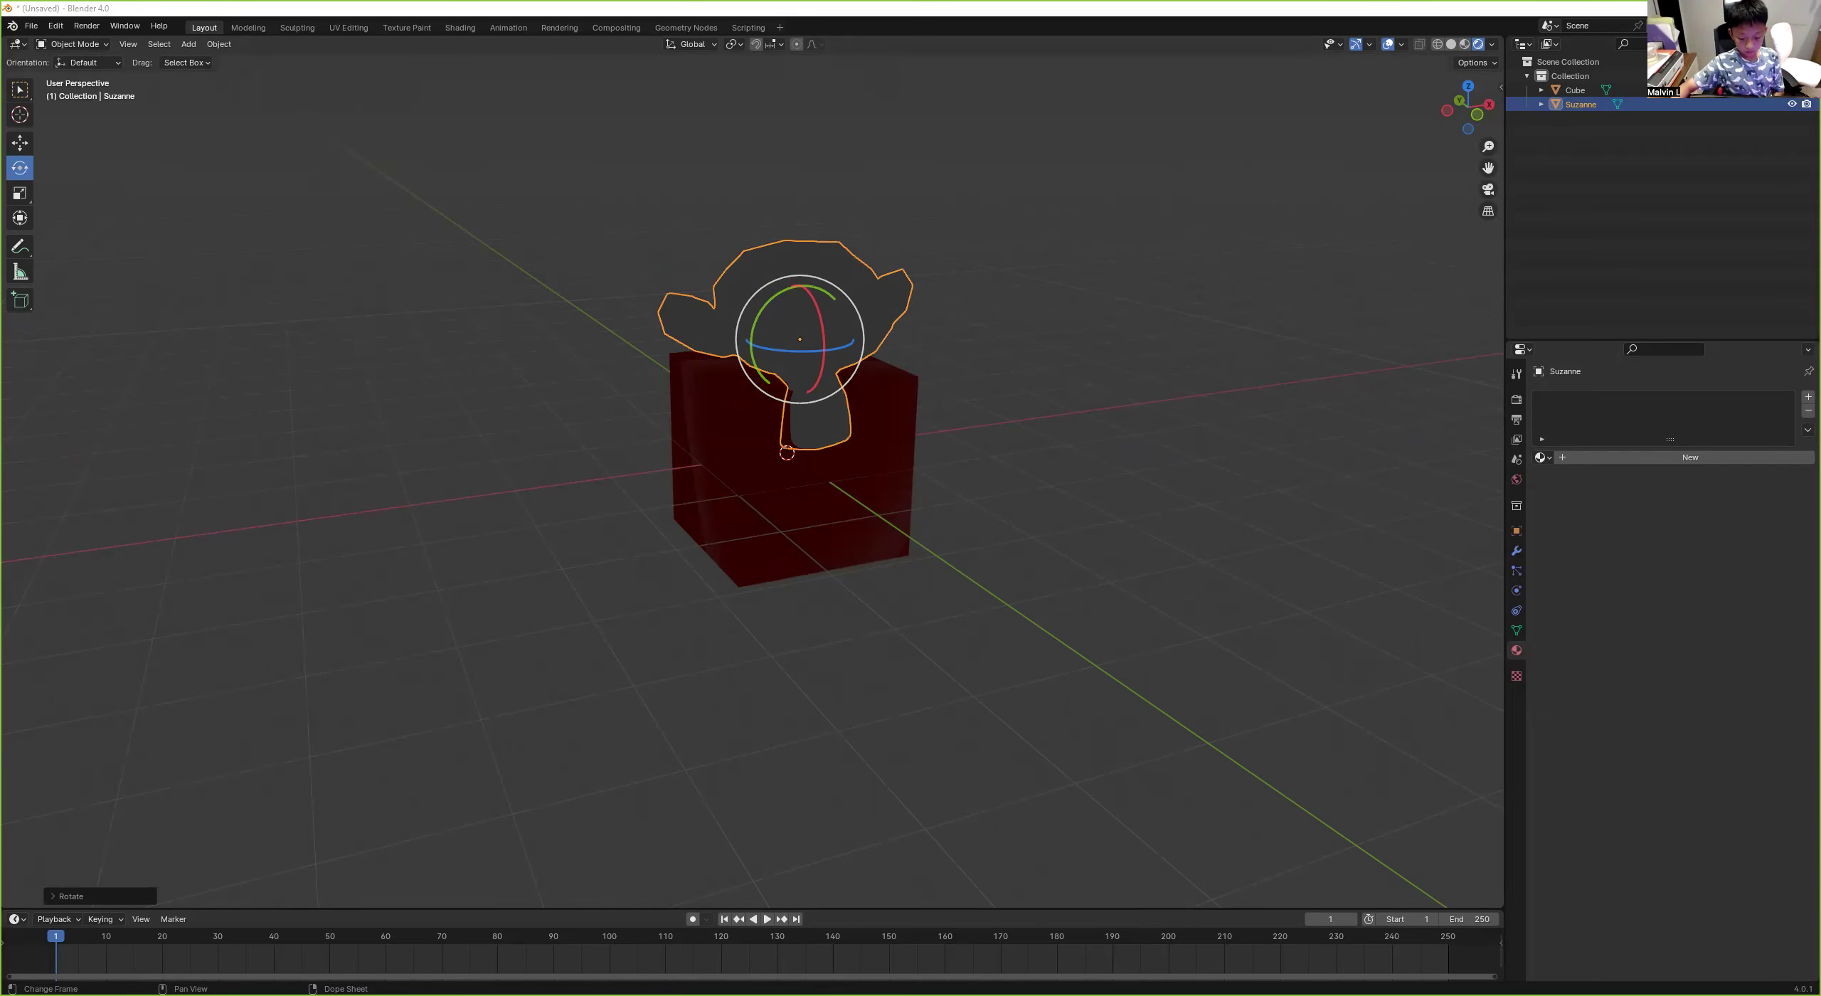
{"action": "left_click", "coordinate": [996, 747]}
Rotate the monkey head by about -14° around the global X axis.
{"action": "middle_click_drag", "start_coordinate": [1000, 752], "coordinate": [720, 291]}
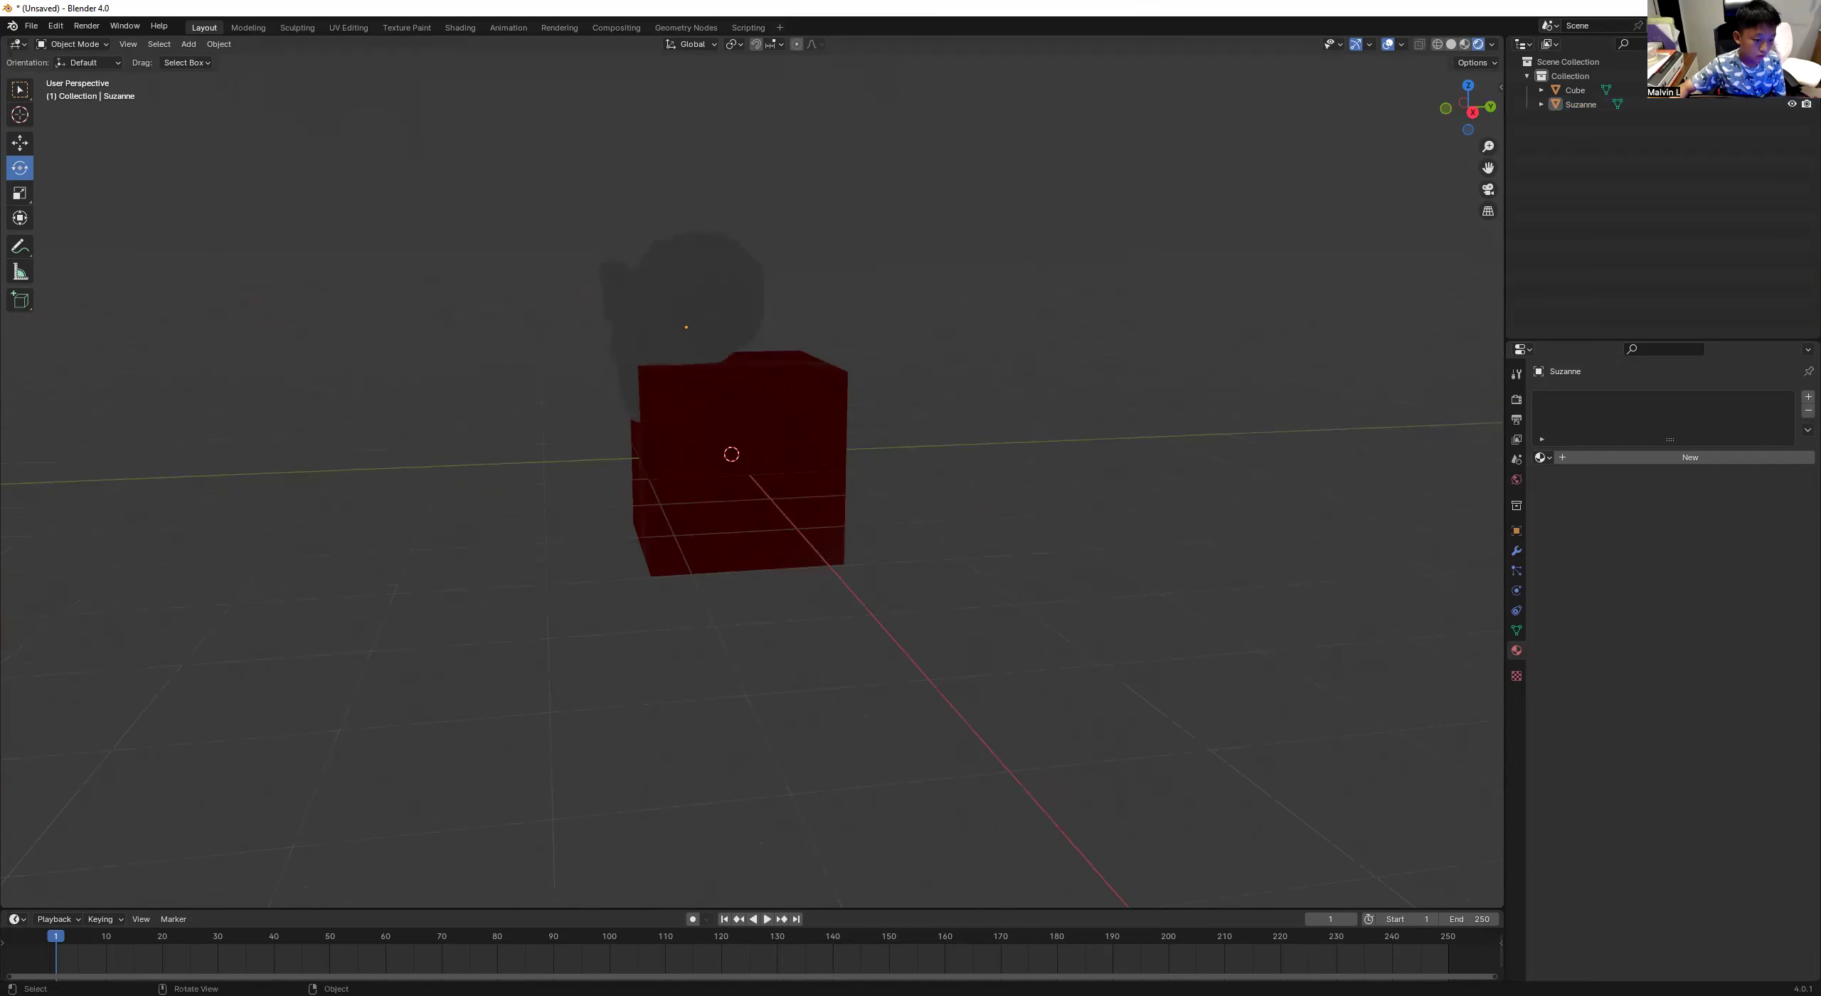
{"action": "left_click", "coordinate": [730, 293]}
{"action": "key", "text": "r"}
{"action": "key", "text": "x"}
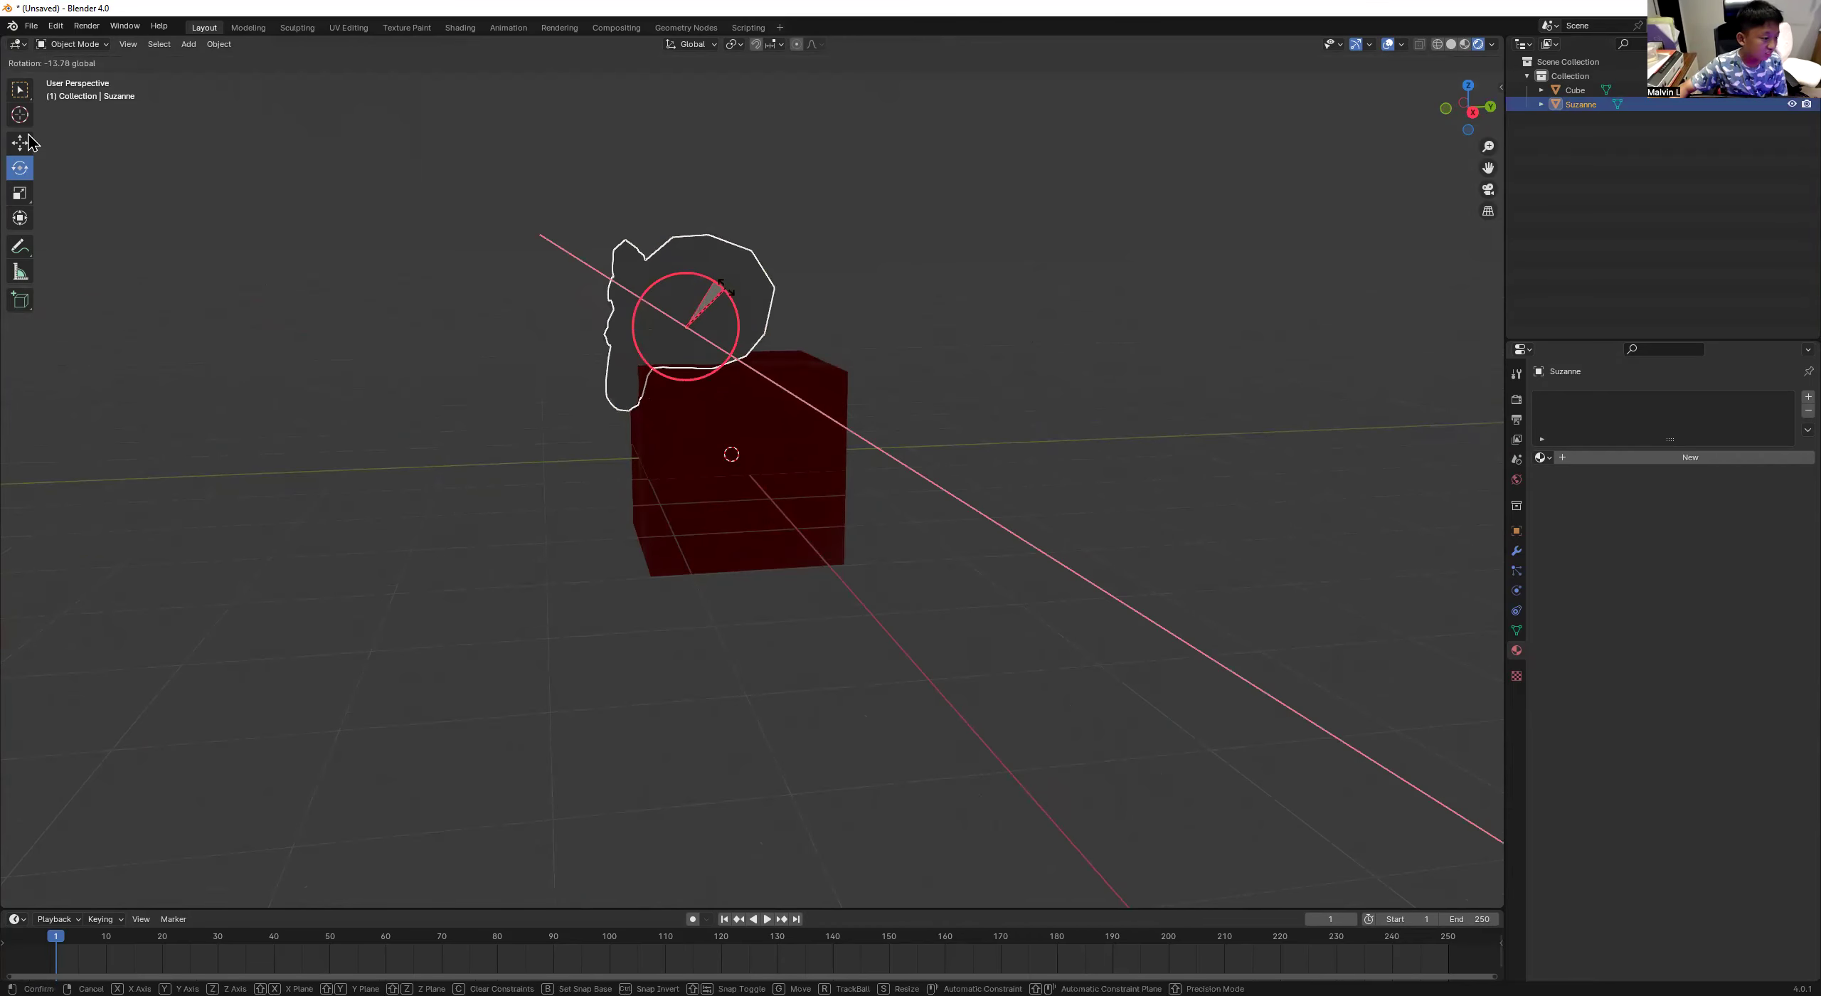
{"action": "left_click", "coordinate": [97, 168]}
Move the monkey head slightly upward above the cube's top face.
{"action": "left_click", "coordinate": [20, 143]}
{"action": "left_click", "coordinate": [411, 264]}
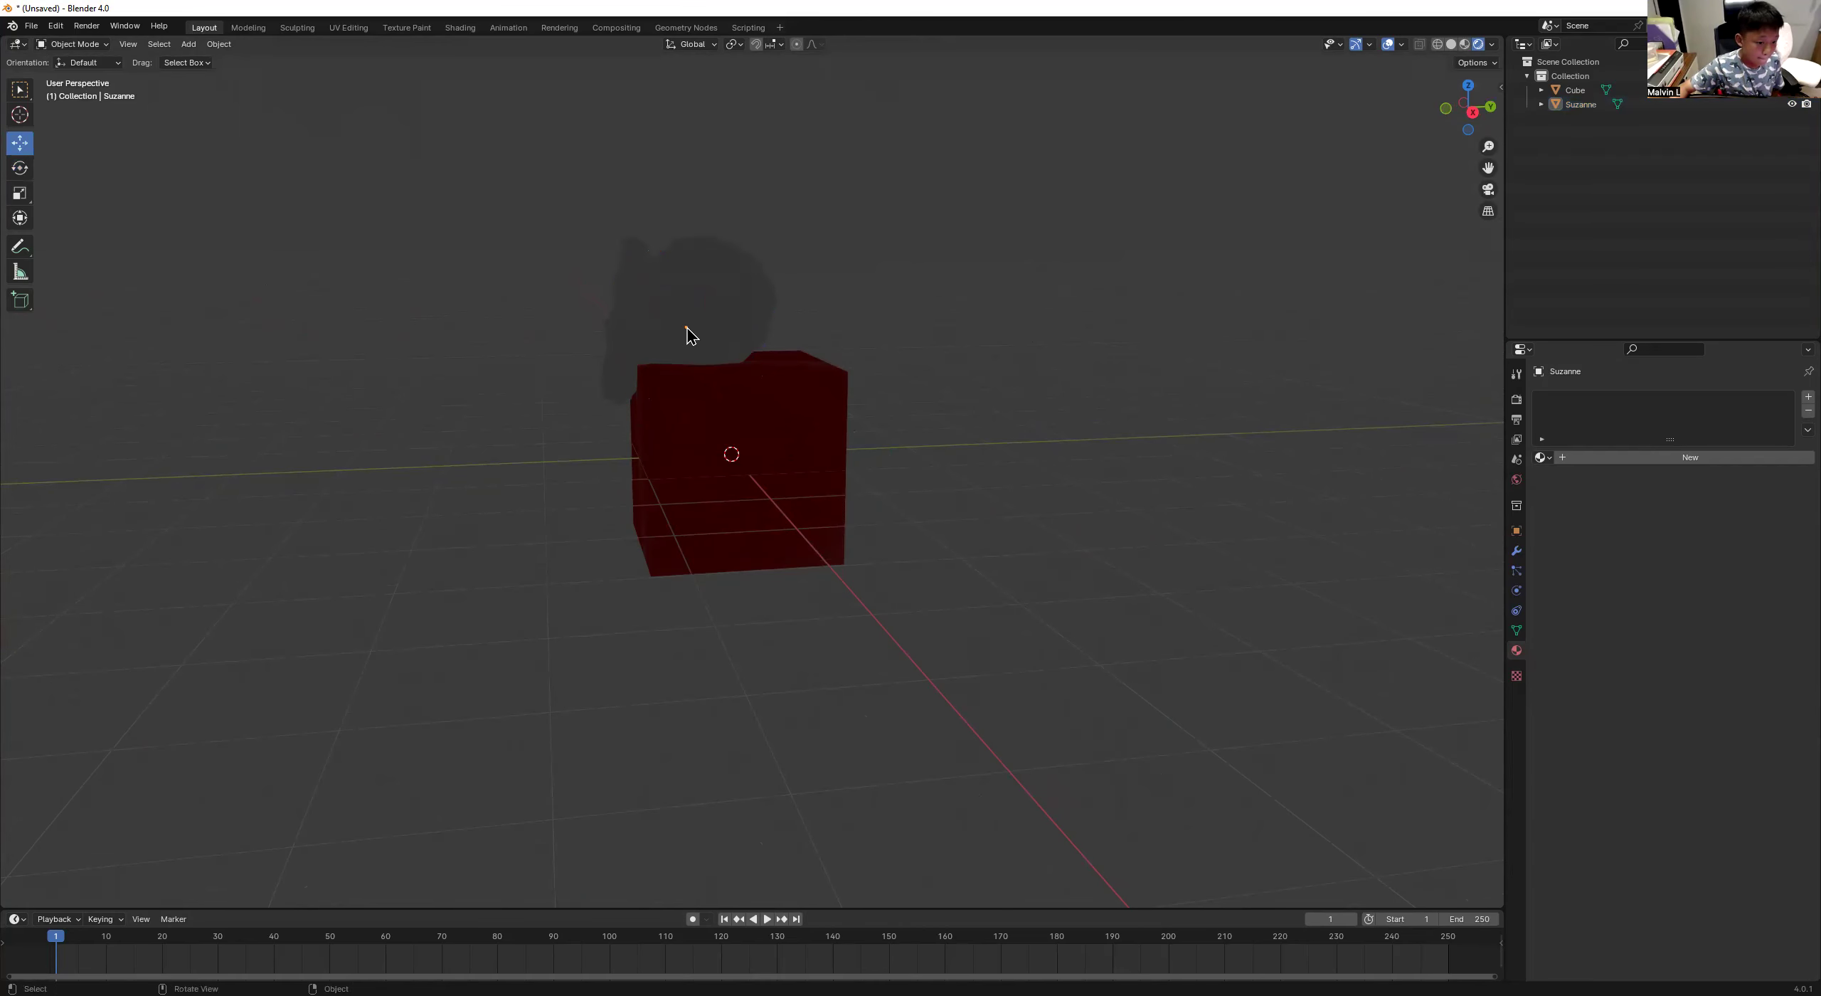
{"action": "left_click", "coordinate": [687, 328]}
{"action": "left_click_drag", "start_coordinate": [687, 326], "coordinate": [688, 320]}
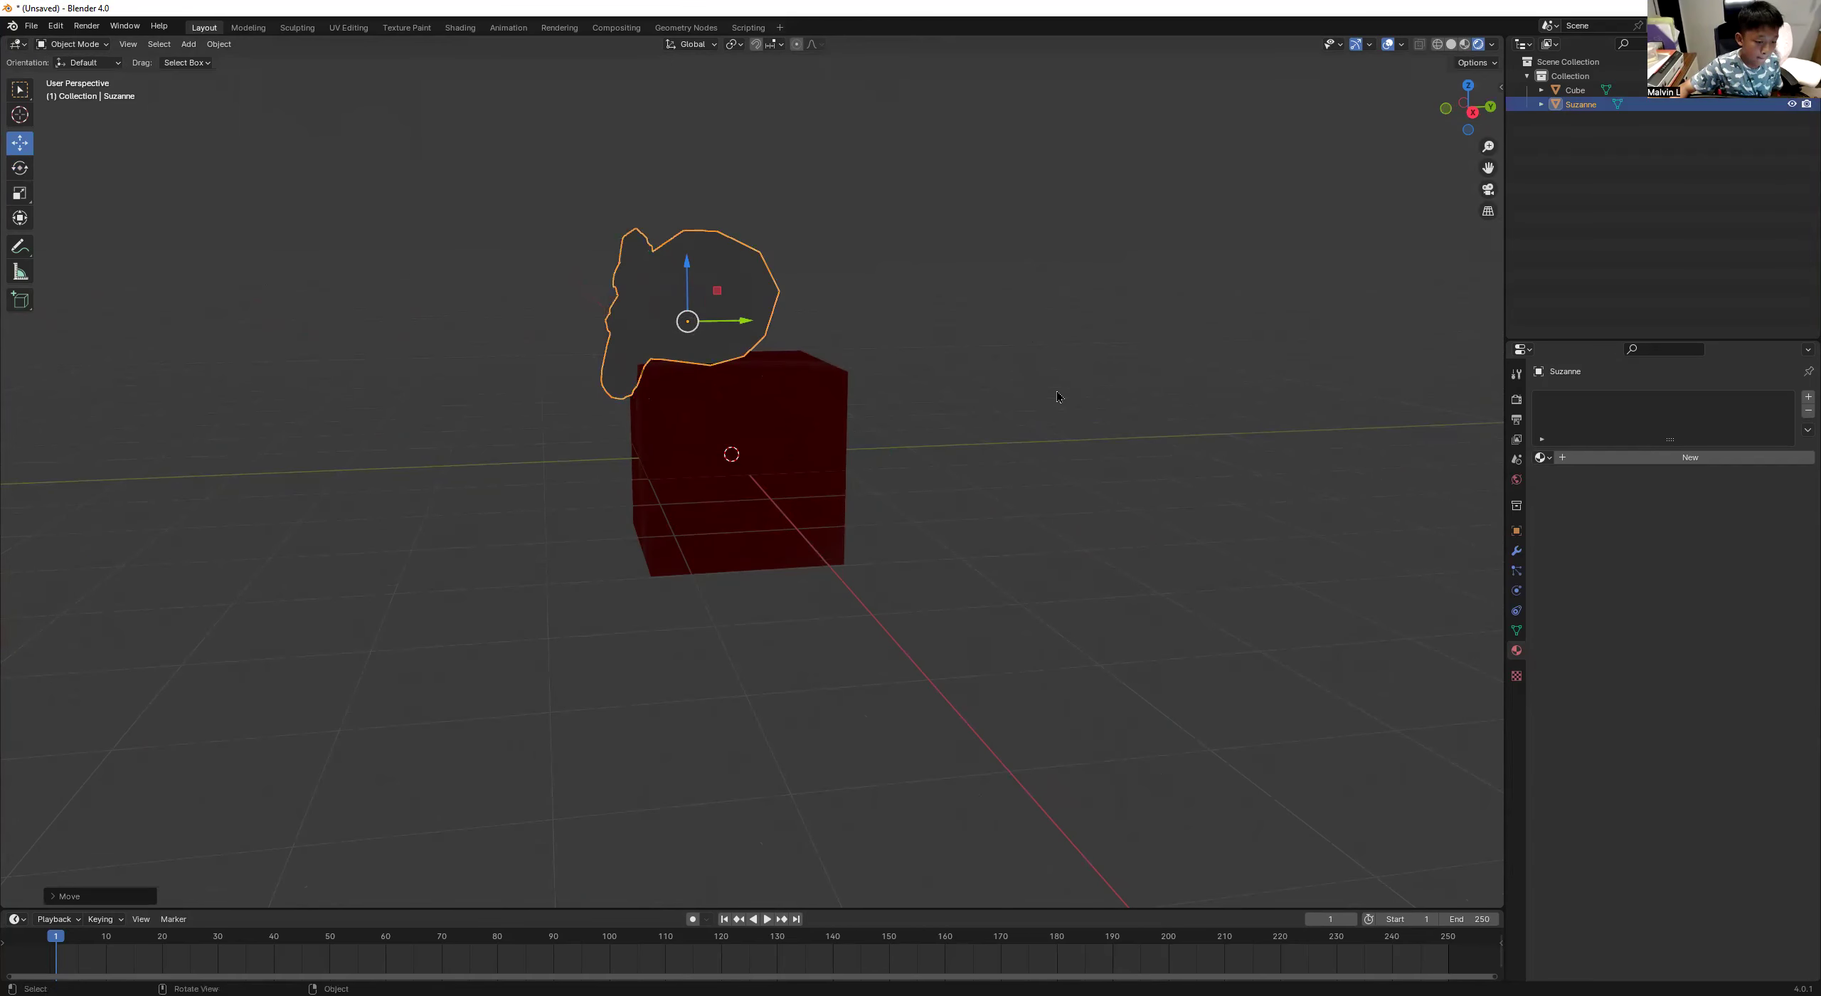
{"action": "left_click", "coordinate": [1124, 552]}
{"action": "middle_click_drag", "start_coordinate": [1130, 559], "coordinate": [808, 323]}
Try another rotation of the monkey head and undo the last change.
{"action": "left_click", "coordinate": [867, 332]}
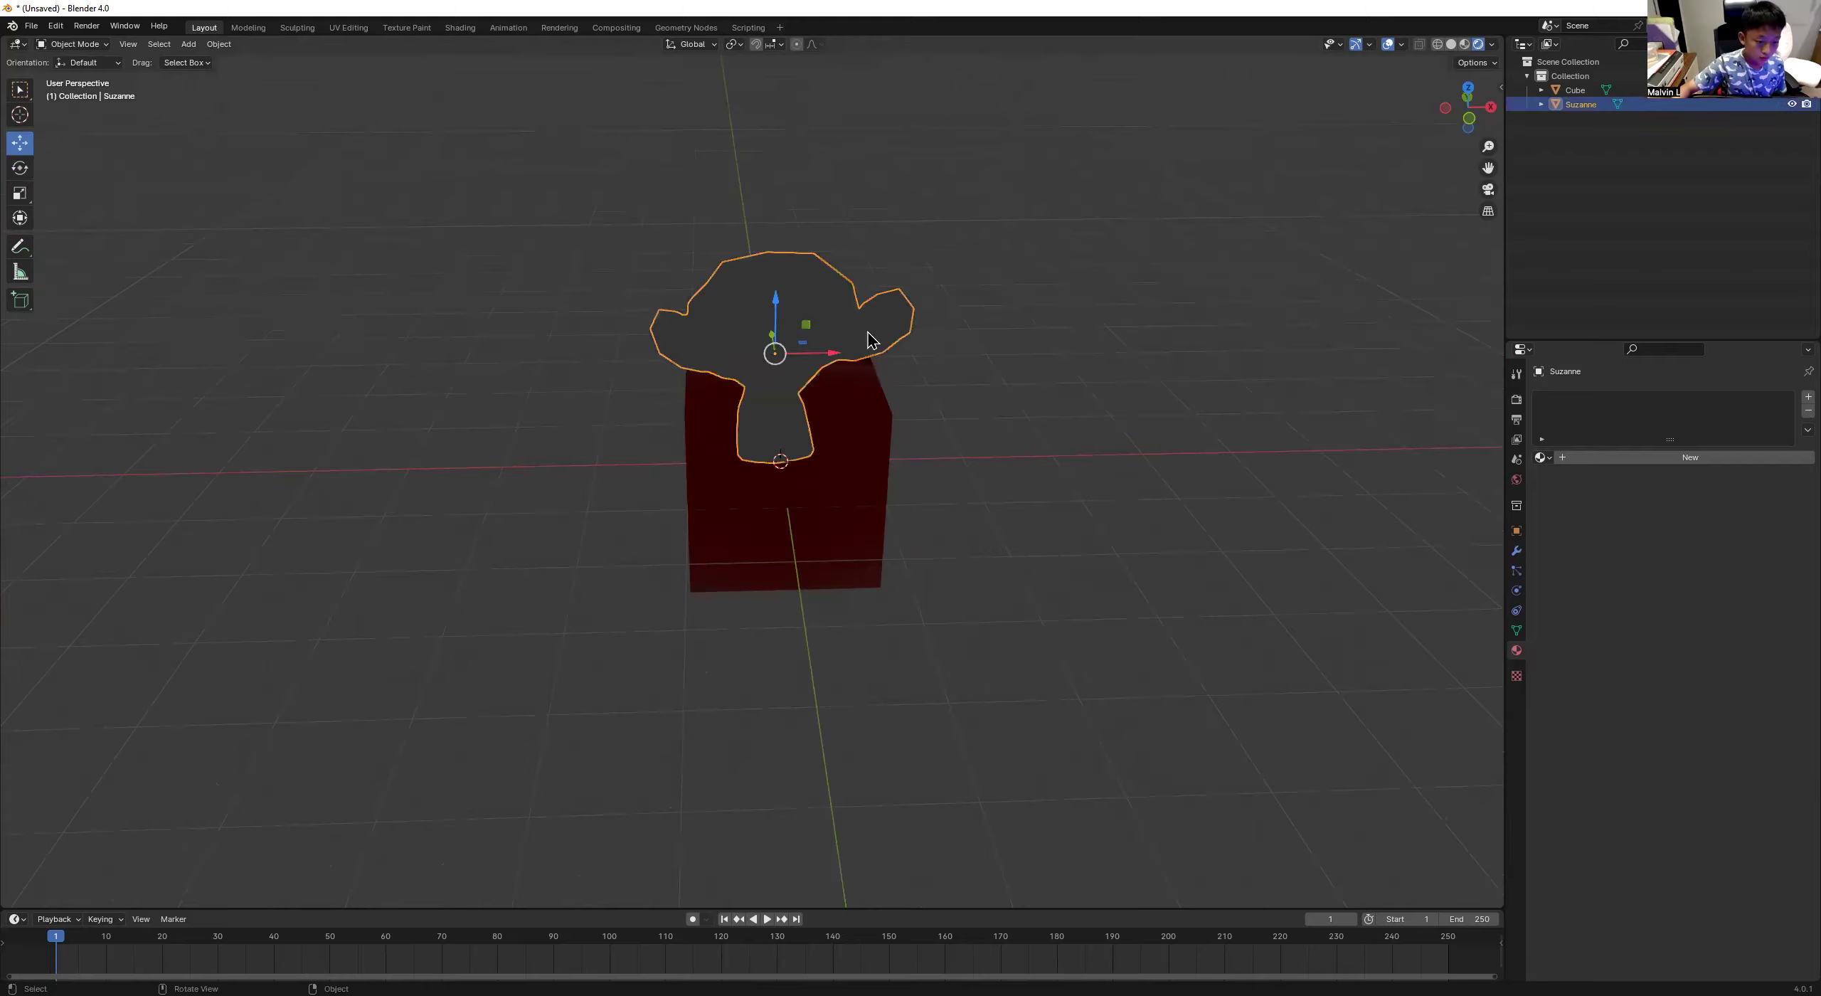
{"action": "key", "text": "r"}
{"action": "left_click", "coordinate": [986, 463]}
{"action": "middle_click_drag", "start_coordinate": [986, 464], "coordinate": [1520, 633]}
{"action": "key", "text": "ctrl+z"}
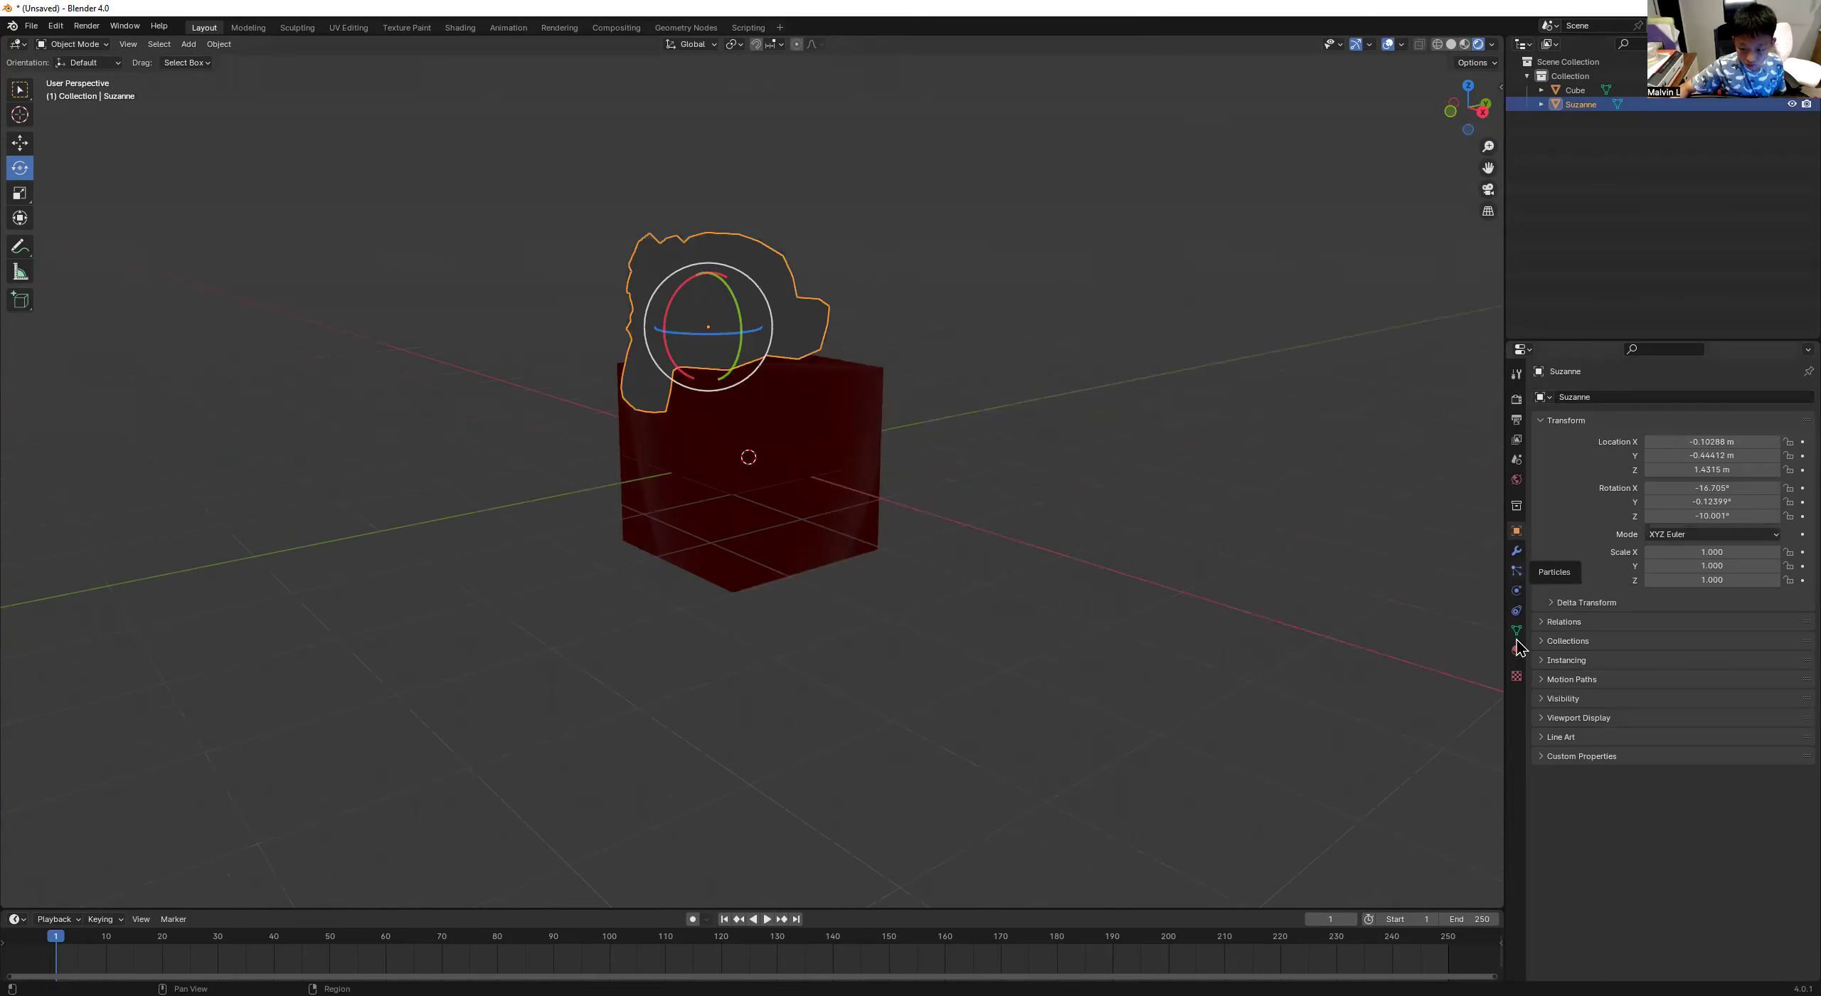
Create a new material on the monkey head, set its base color to pink and deselect the head.
{"action": "left_click", "coordinate": [1516, 650]}
{"action": "left_click", "coordinate": [1616, 458]}
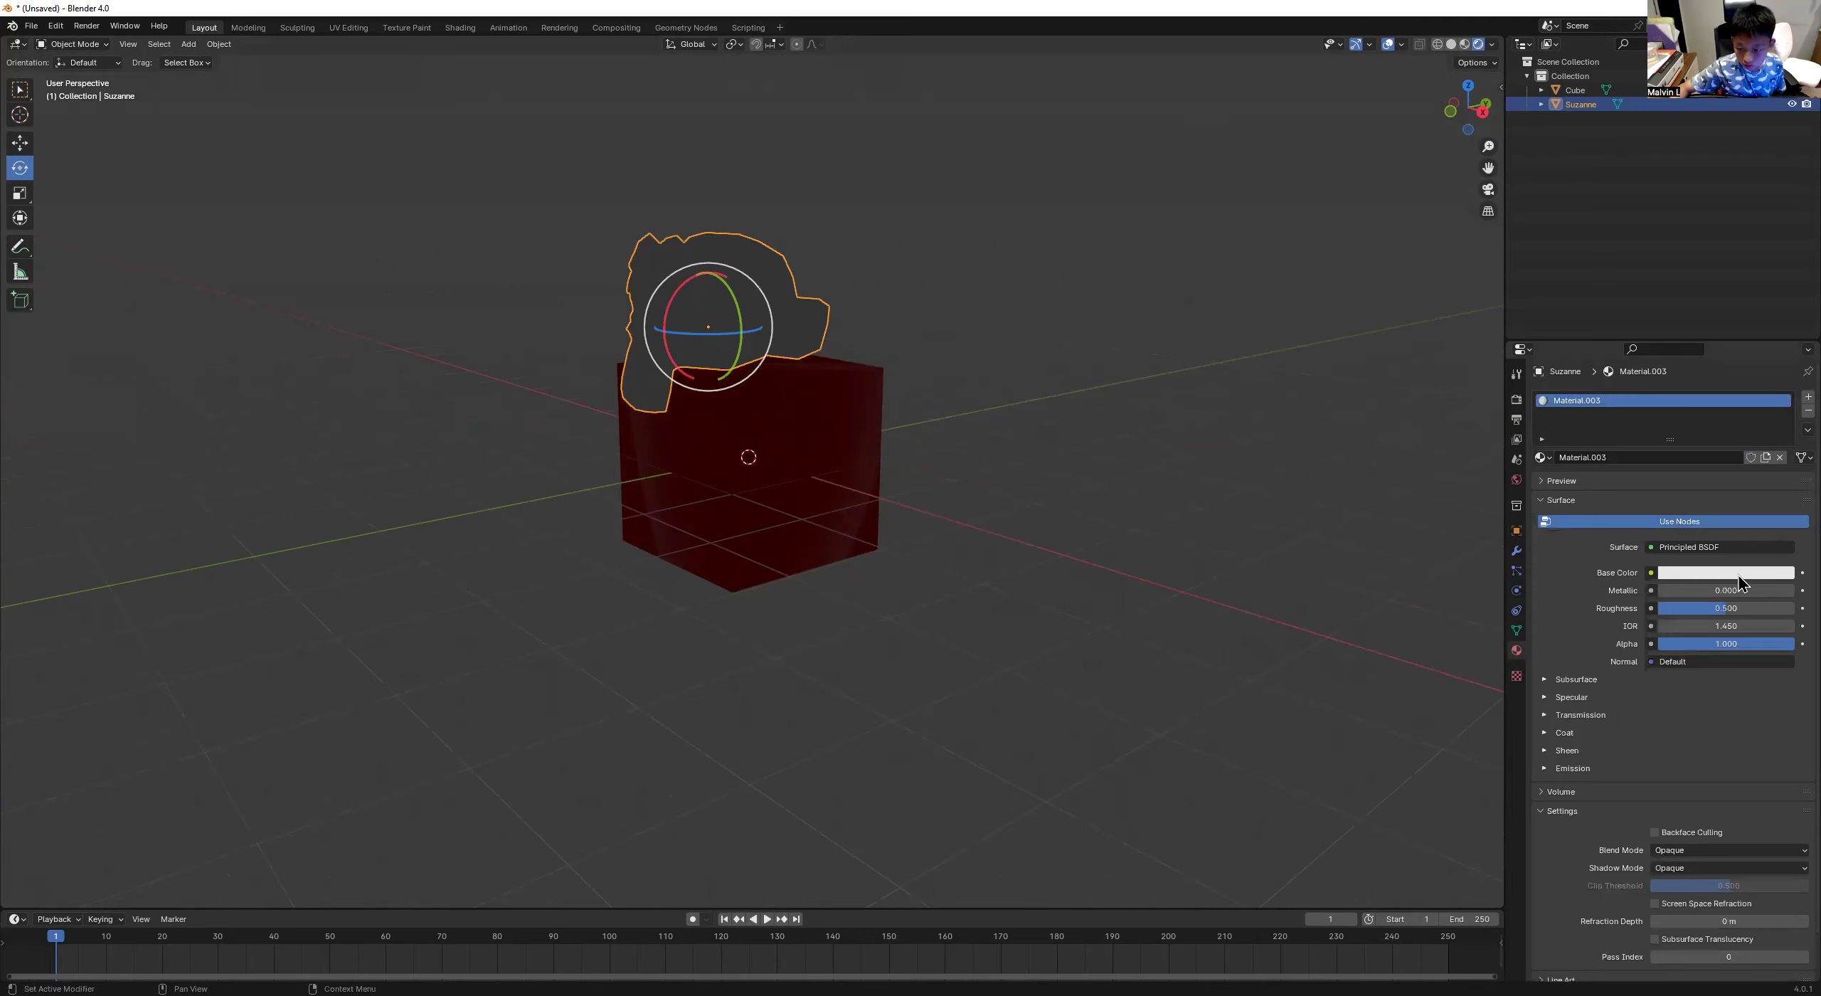
{"action": "left_click", "coordinate": [1717, 572]}
{"action": "mouse_move", "coordinate": [1688, 432]}
{"action": "left_mouse_down"}
{"action": "mouse_move", "coordinate": [1712, 467]}
{"action": "mouse_move", "coordinate": [1722, 433]}
{"action": "left_mouse_up"}
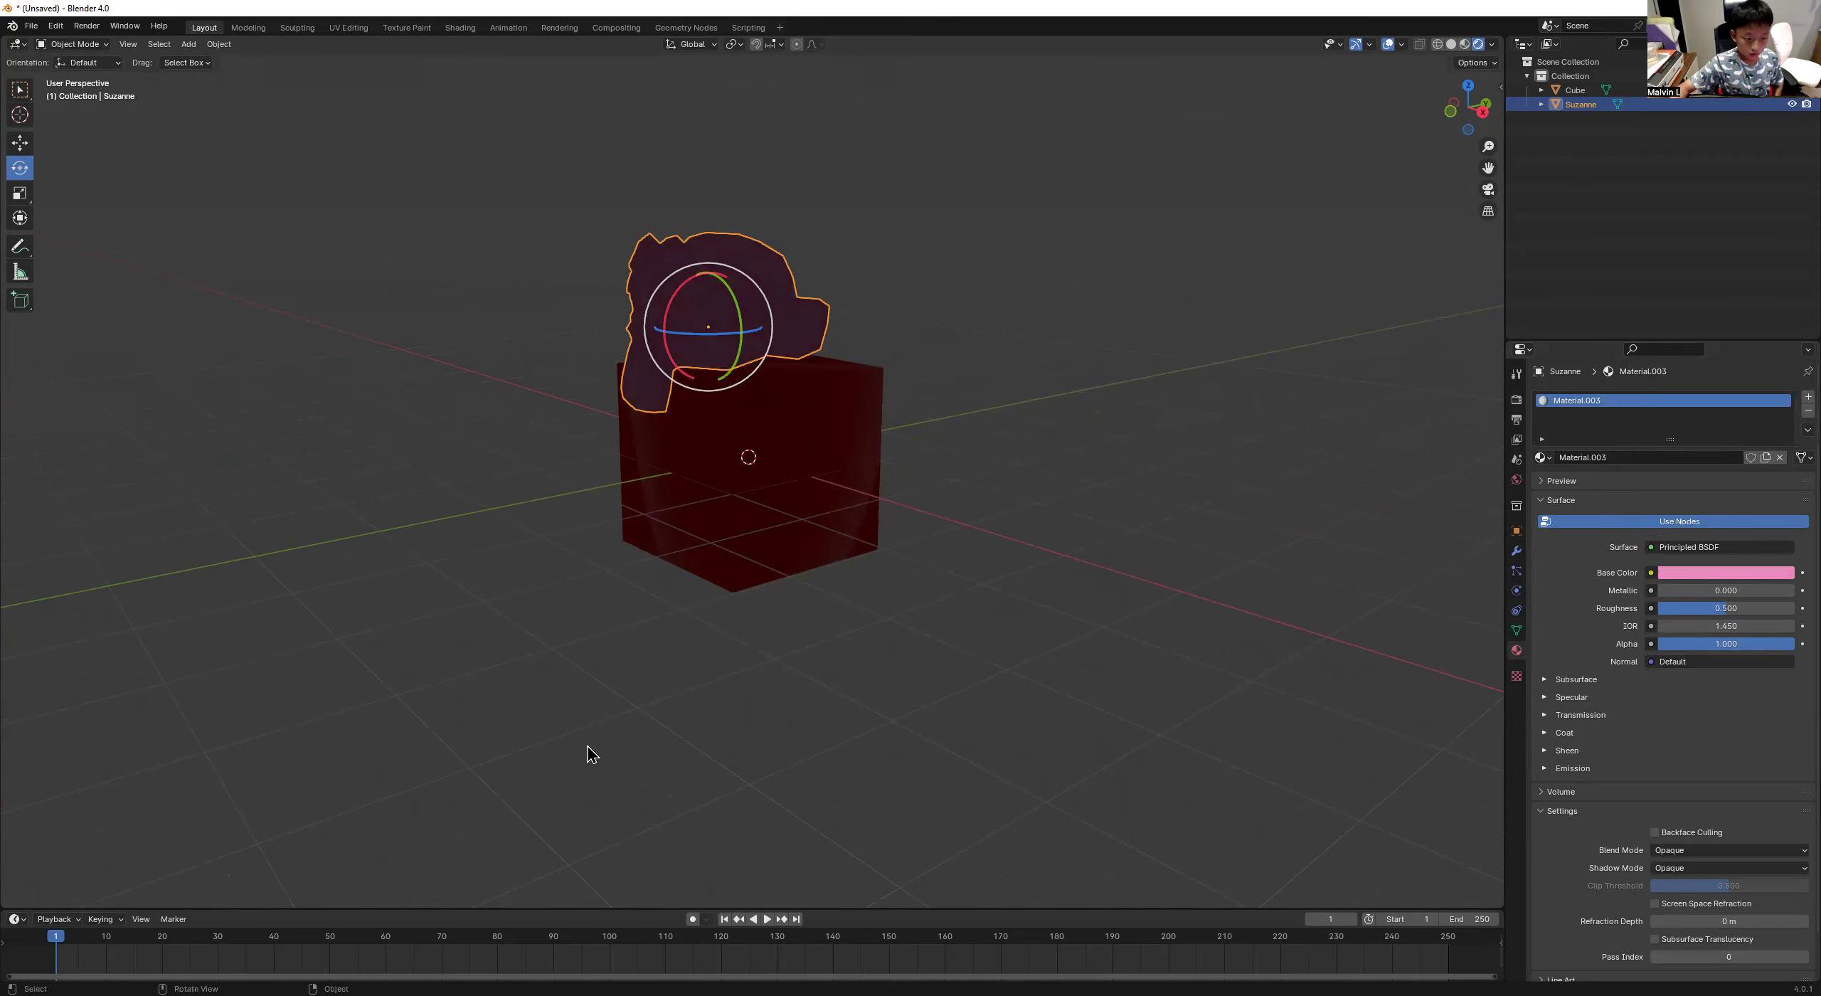
{"action": "left_click", "coordinate": [766, 767]}
Try adding a spot light at the scene origin and delete it again.
{"action": "mouse_move", "coordinate": [766, 767]}
{"action": "middle_mouse_down"}
{"action": "mouse_move", "coordinate": [820, 781]}
{"action": "mouse_move", "coordinate": [699, 801]}
{"action": "mouse_move", "coordinate": [650, 788]}
{"action": "mouse_move", "coordinate": [667, 760]}
{"action": "mouse_move", "coordinate": [565, 659]}
{"action": "mouse_move", "coordinate": [569, 861]}
{"action": "middle_mouse_up"}
{"action": "scroll", "coordinate": [569, 862], "scroll_direction": "down", "scroll_amount": 2}
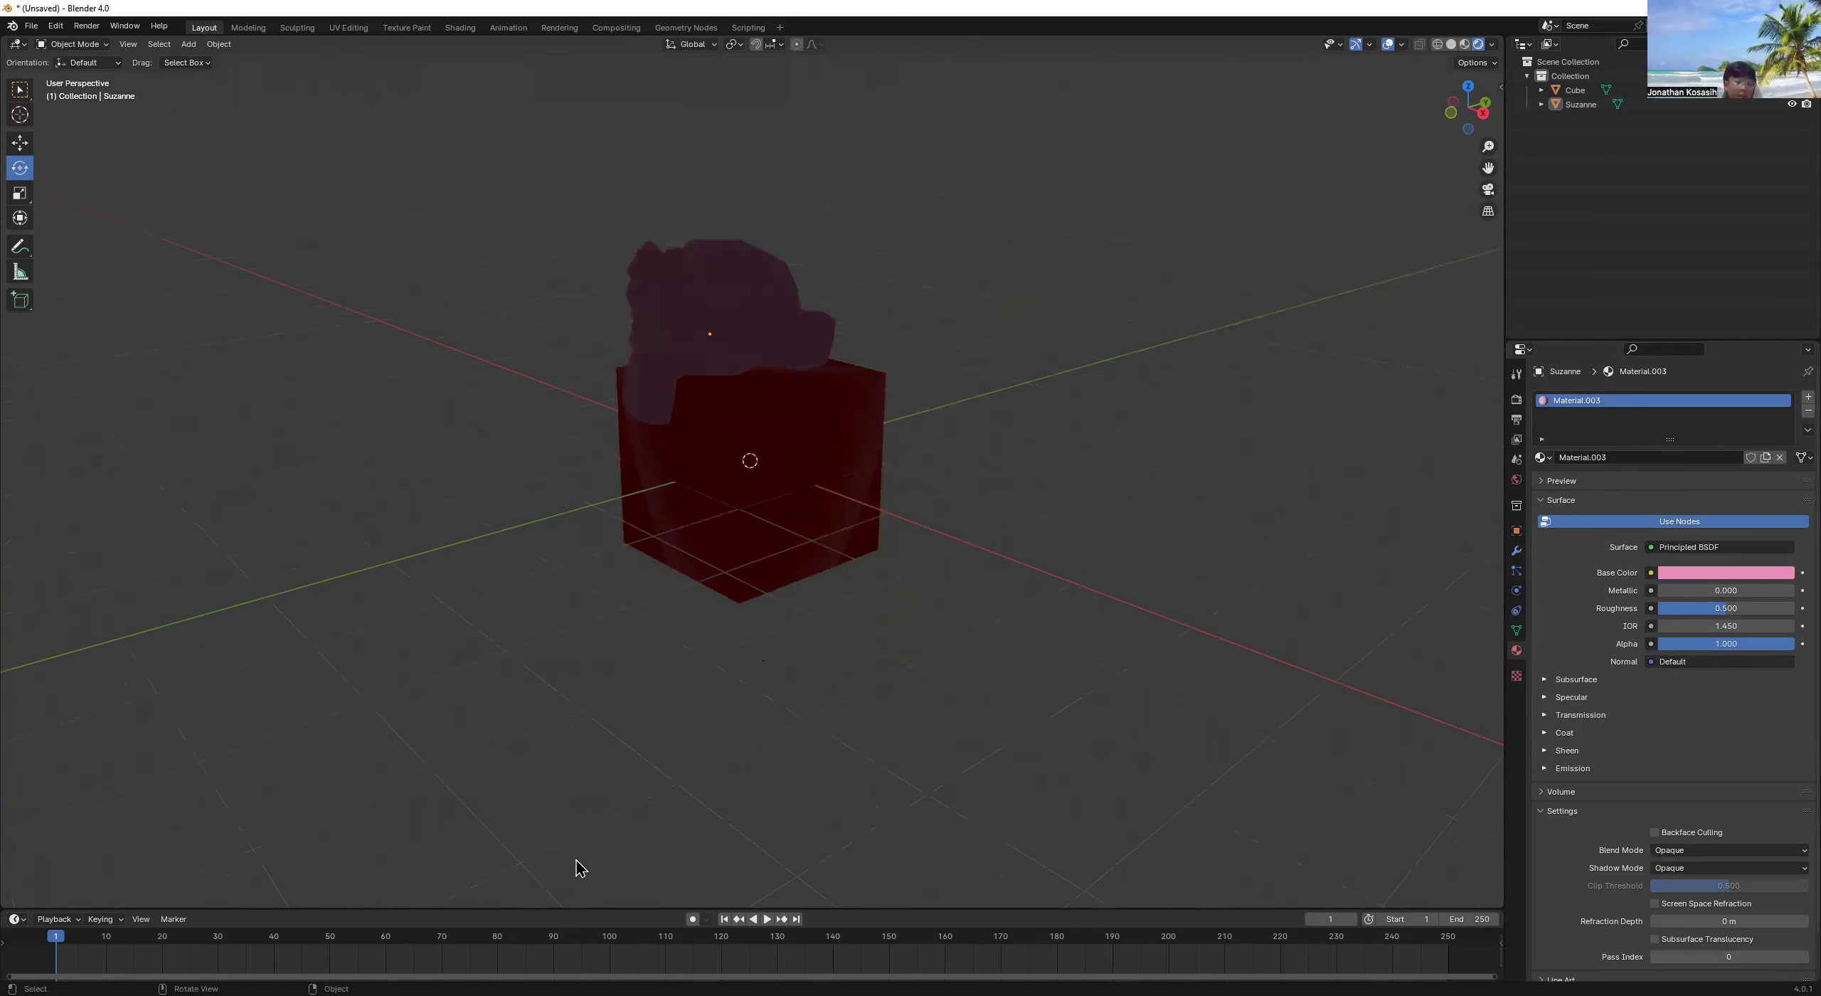
{"action": "scroll", "coordinate": [640, 878], "scroll_direction": "down", "scroll_amount": 2}
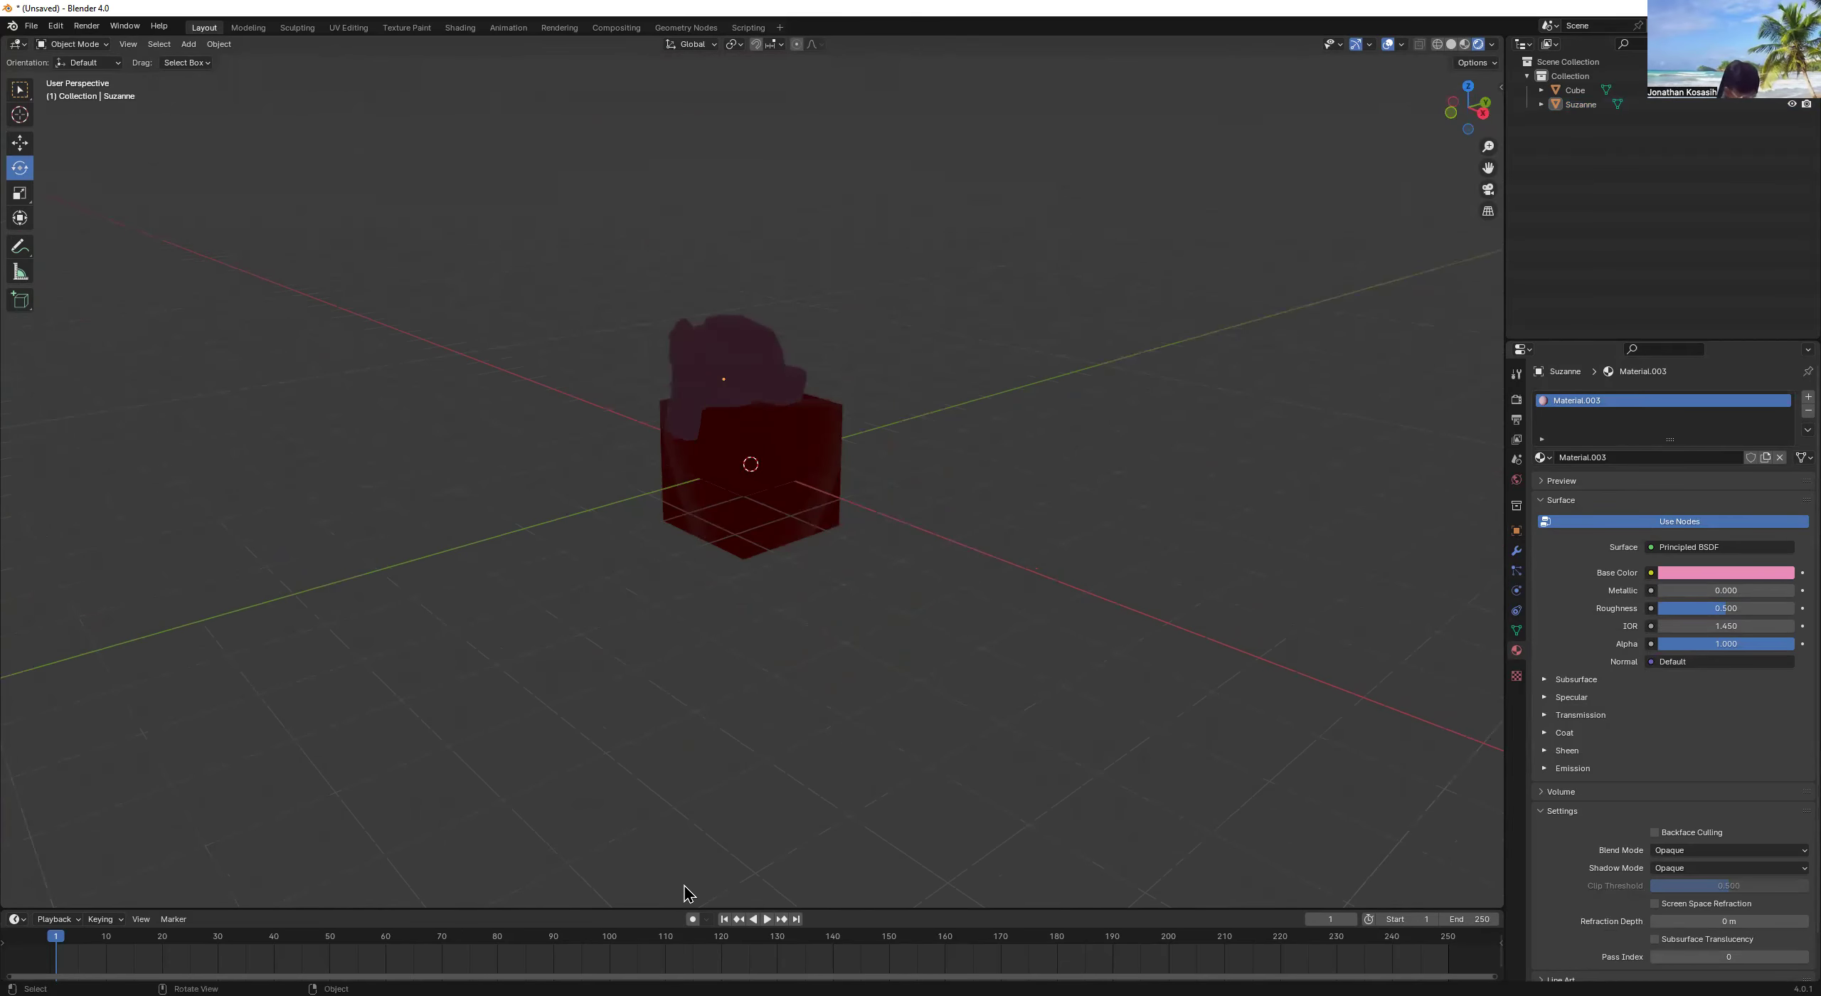
{"action": "key", "text": "shift+a"}
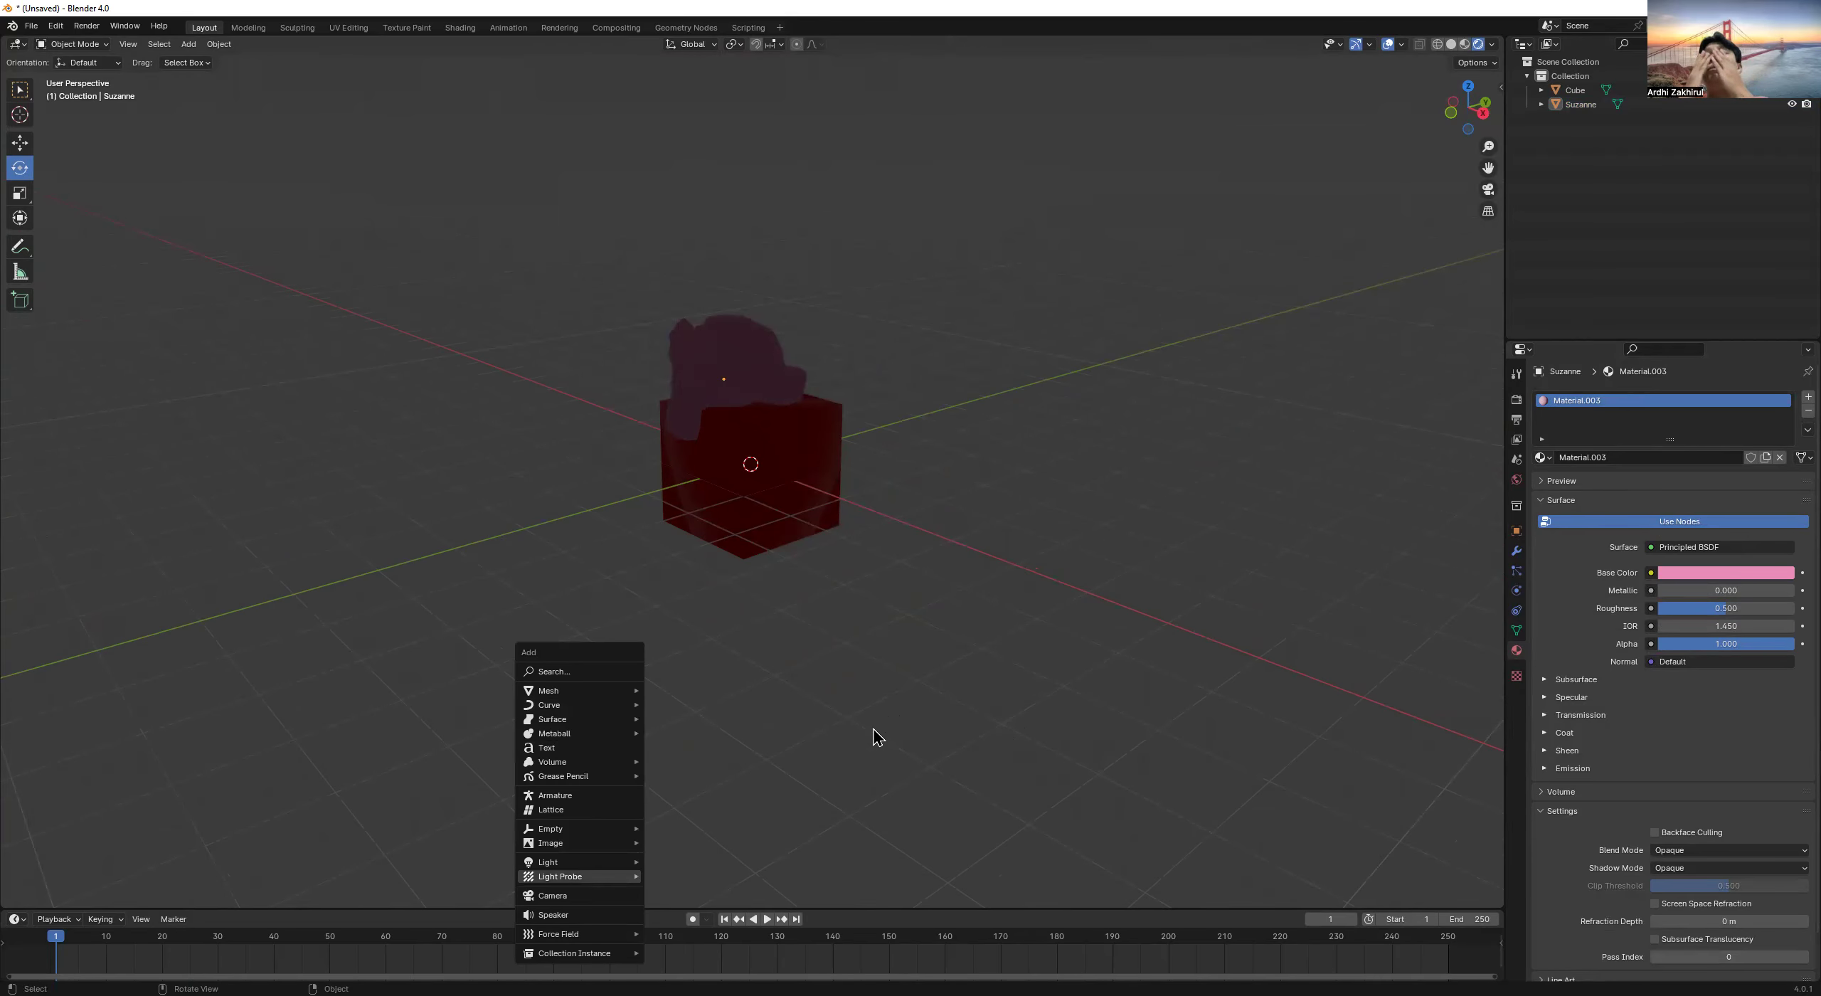
{"action": "key", "text": "Up"}
{"action": "key", "text": "Right"}
{"action": "key", "text": "Down"}
{"action": "key", "text": "Down"}
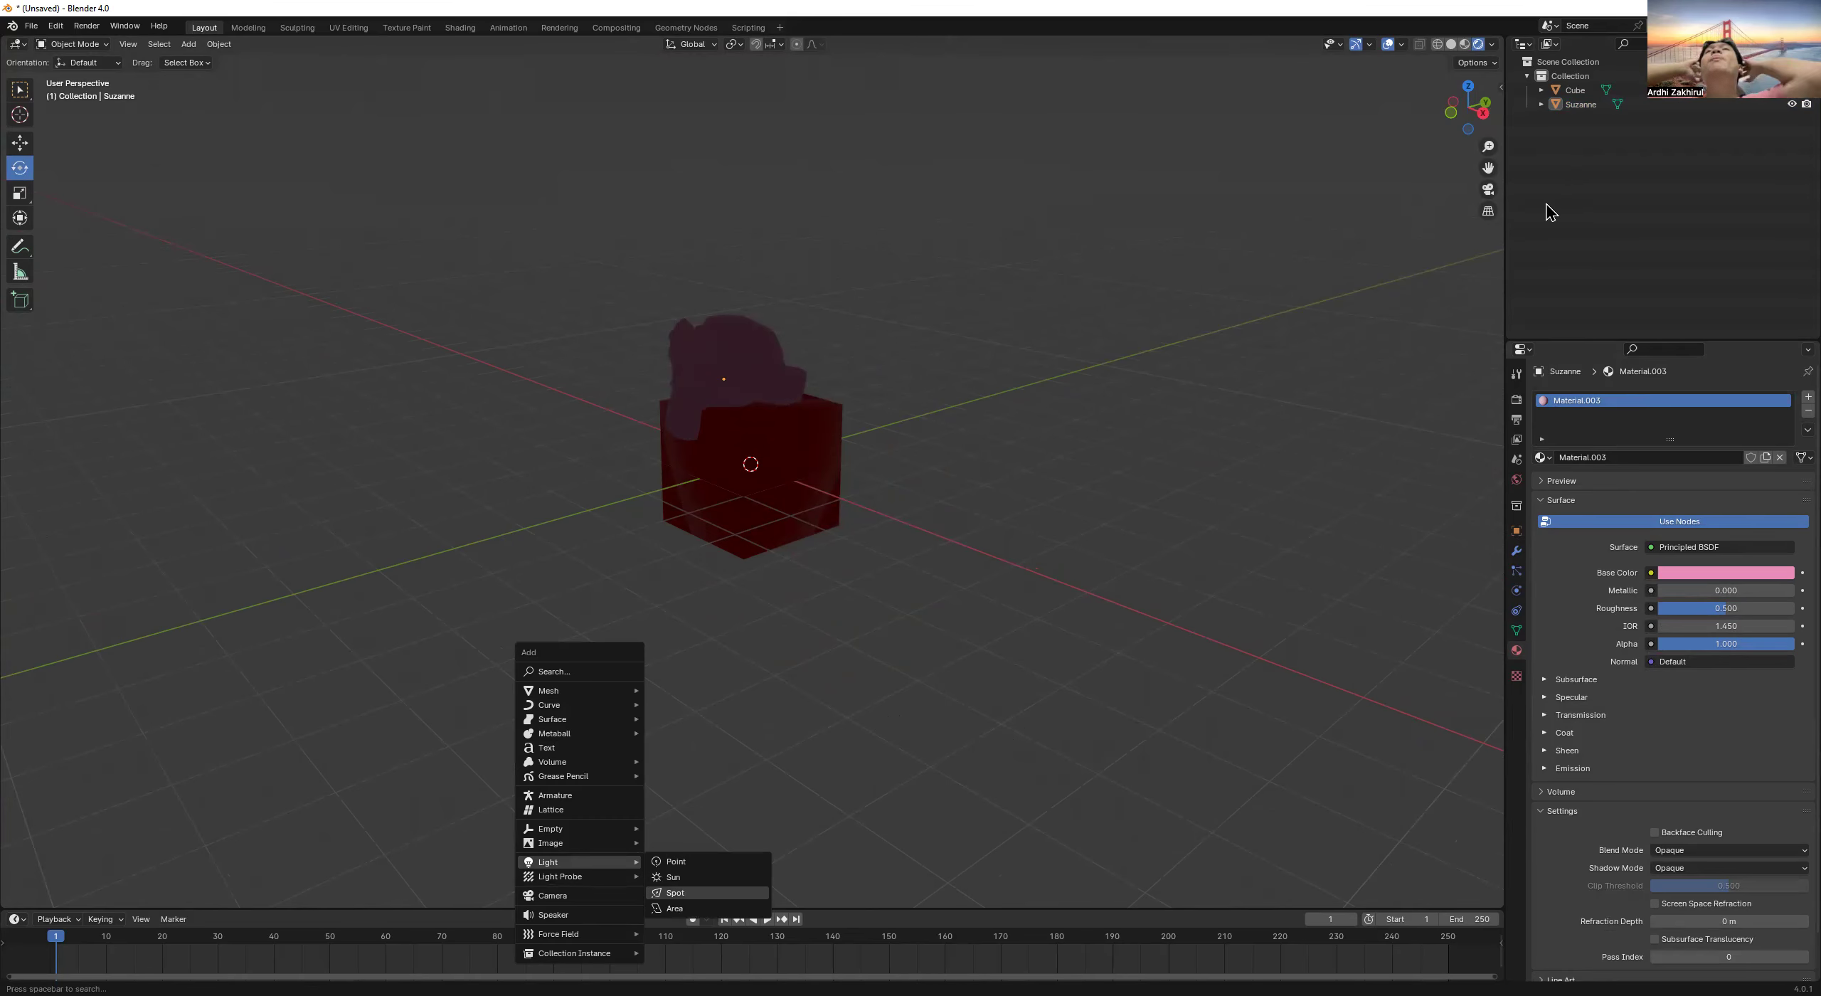
{"action": "key", "text": "Return"}
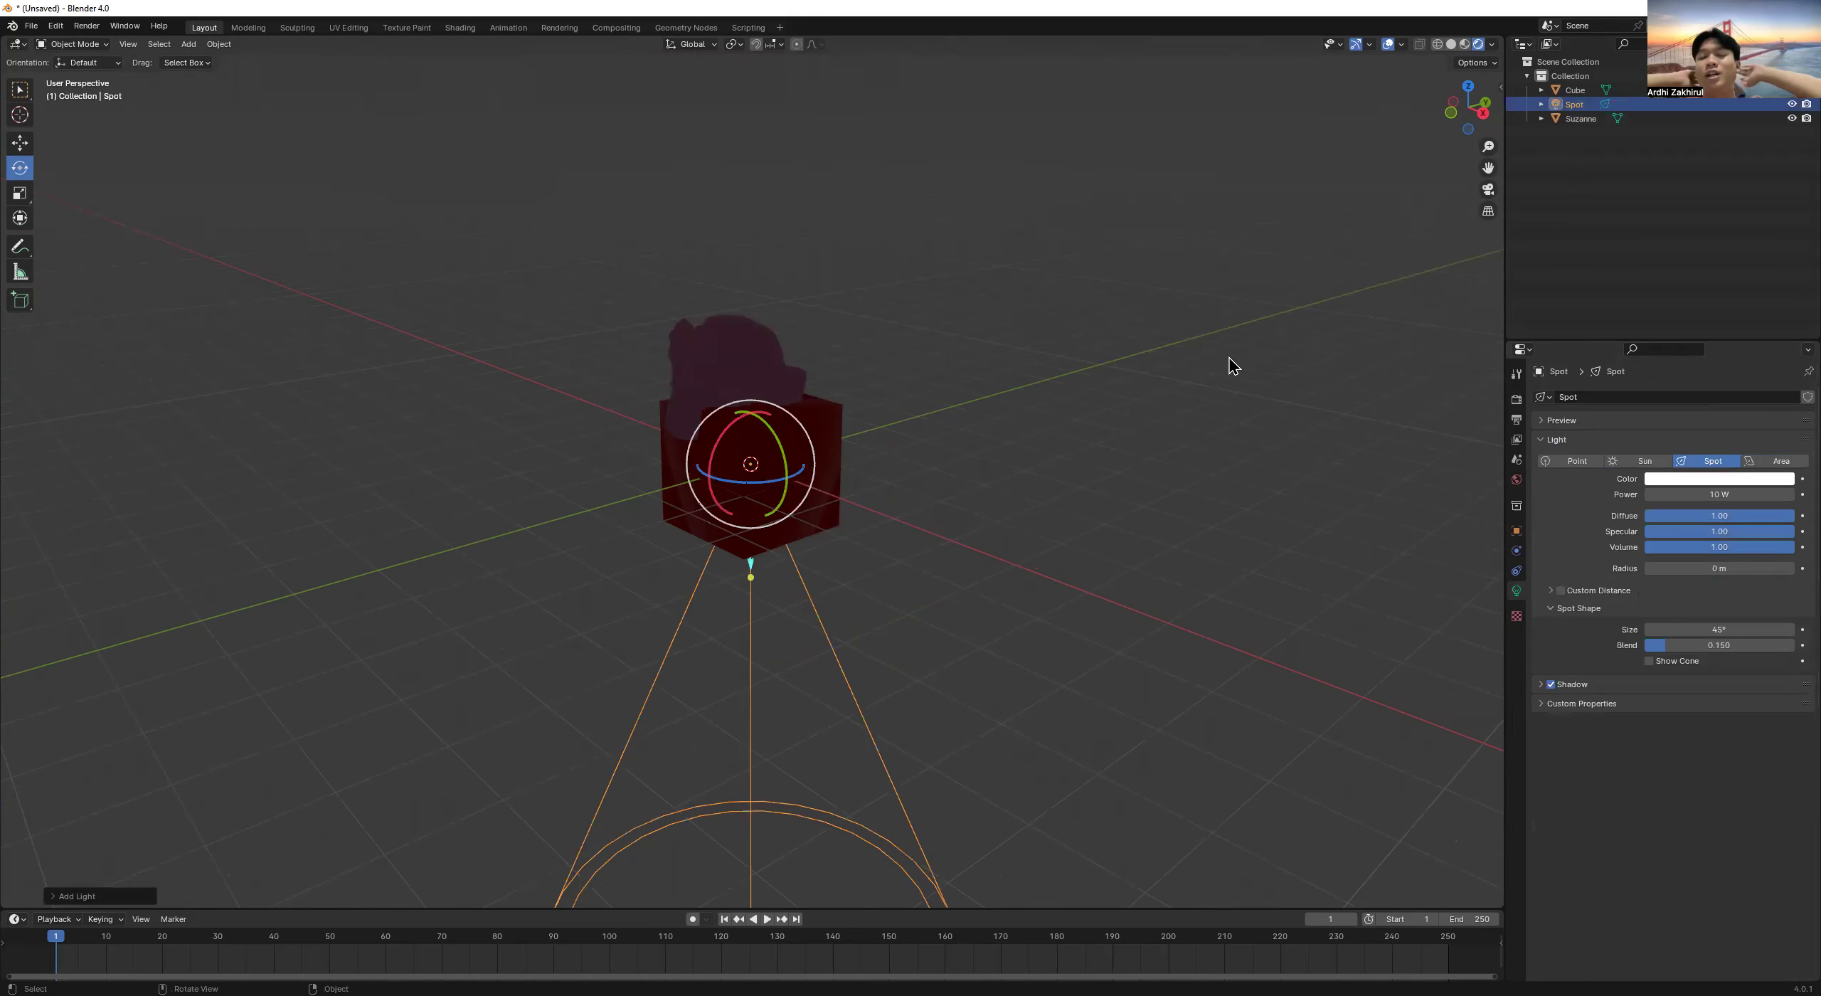
{"action": "middle_click_drag", "start_coordinate": [1229, 360], "coordinate": [1218, 358]}
{"action": "key", "text": "Delete"}
Add a sun light at the scene origin.
{"action": "key", "text": "shift+a"}
{"action": "key", "text": "shift+a"}
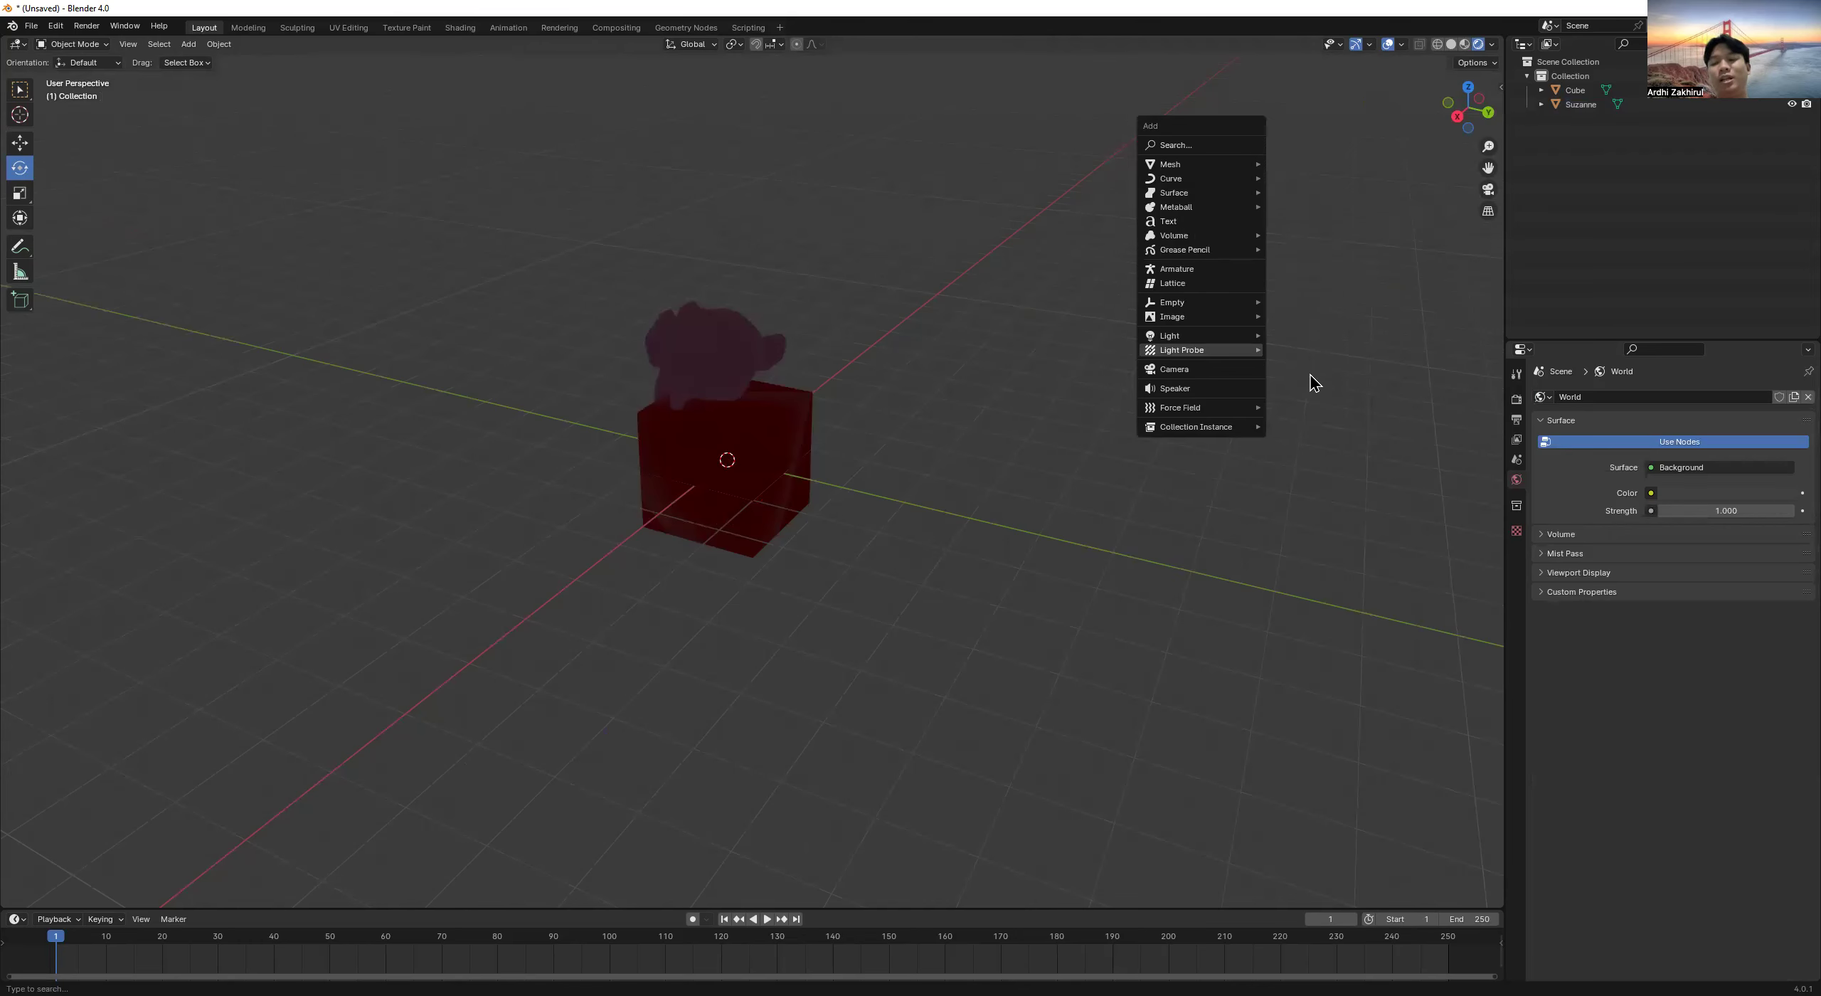
{"action": "key", "text": "Up"}
{"action": "key", "text": "Right"}
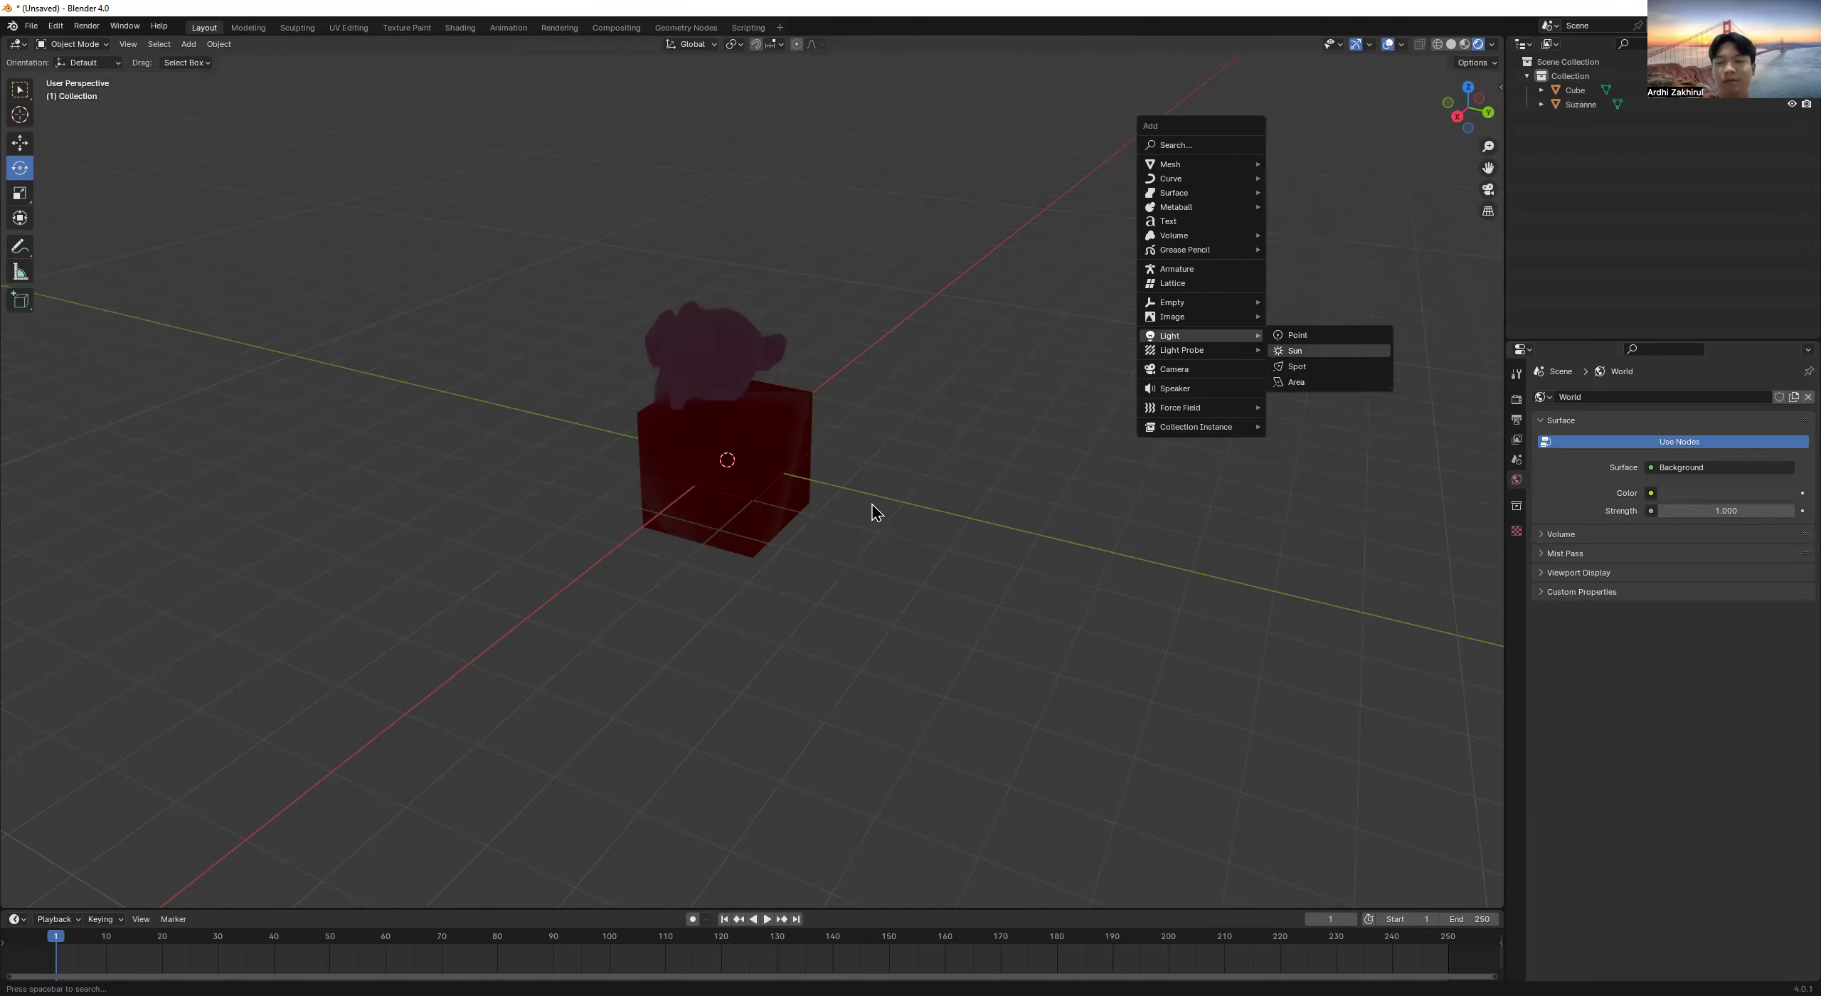
{"action": "key", "text": "Return"}
{"action": "middle_click_drag", "start_coordinate": [1126, 520], "coordinate": [1077, 520]}
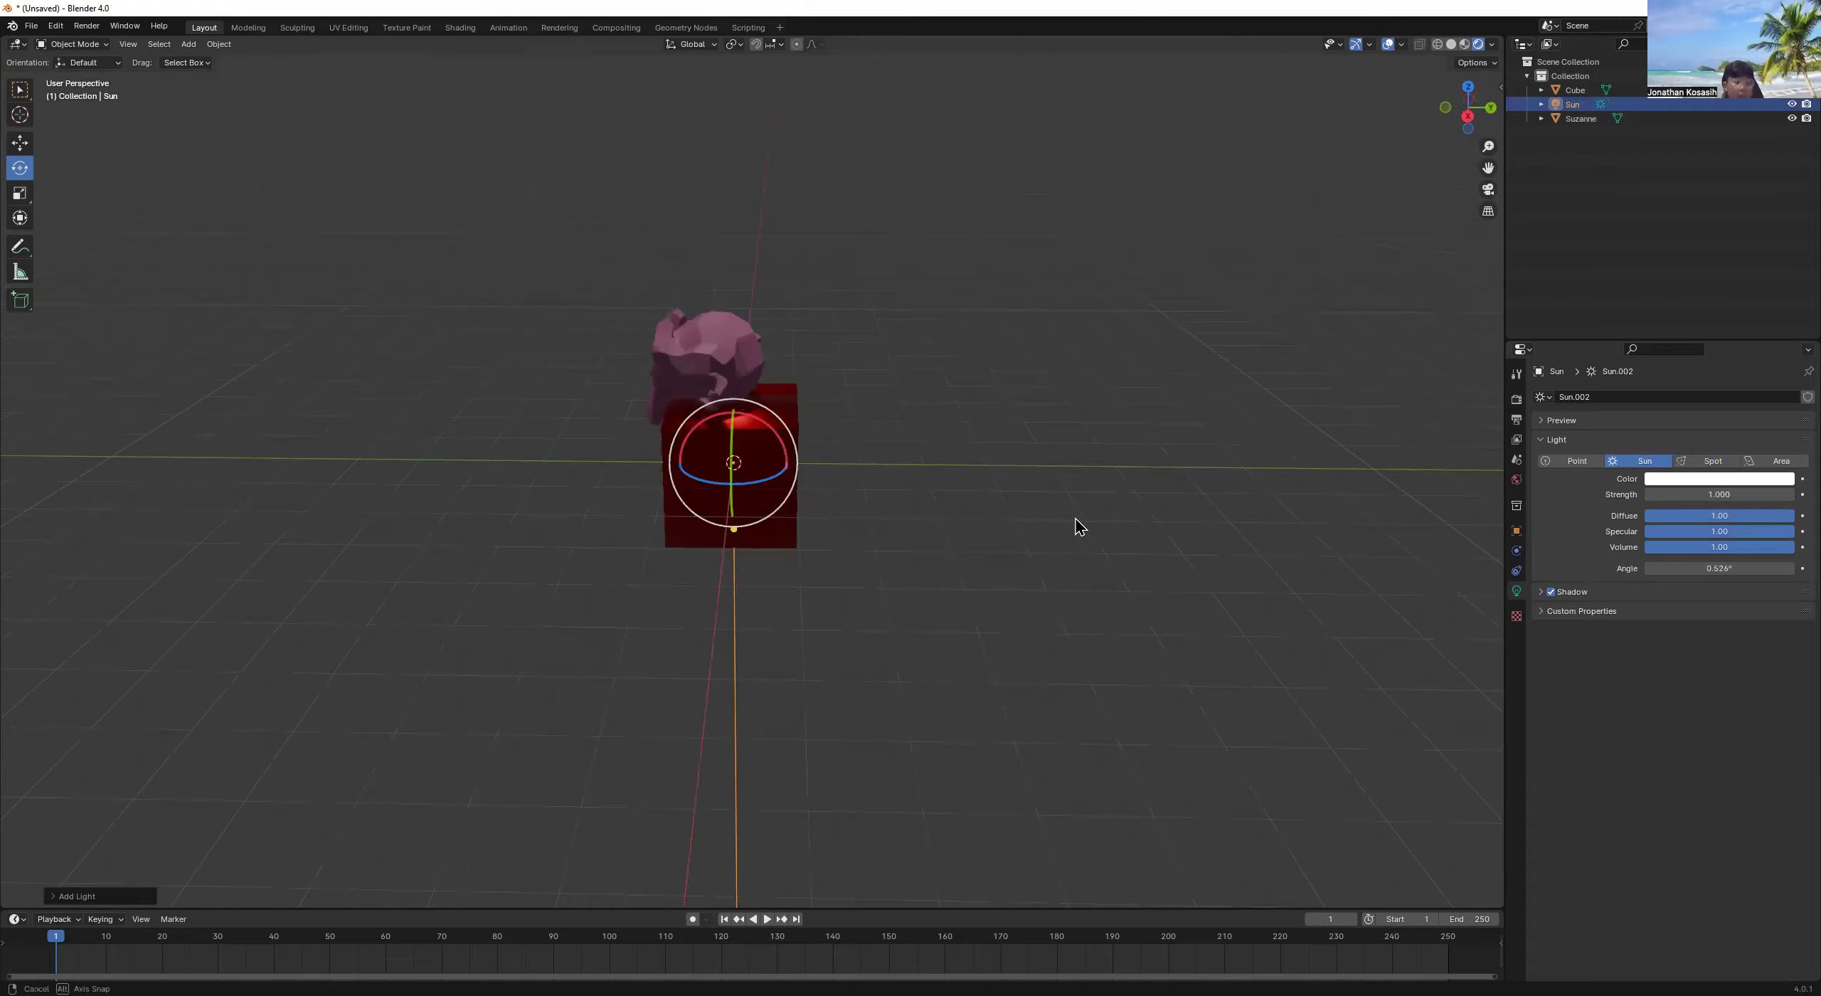
Try rotating the sun light so that it shines along the X axis onto the cube's side, and deselect it.
{"action": "middle_click_drag", "start_coordinate": [699, 577], "coordinate": [614, 451]}
{"action": "mouse_move", "coordinate": [571, 398]}
{"action": "left_mouse_down"}
{"action": "mouse_move", "coordinate": [552, 418]}
{"action": "mouse_move", "coordinate": [613, 467]}
{"action": "left_mouse_up"}
{"action": "middle_click_drag", "start_coordinate": [891, 614], "coordinate": [708, 502]}
{"action": "middle_click_drag", "start_coordinate": [698, 441], "coordinate": [701, 438]}
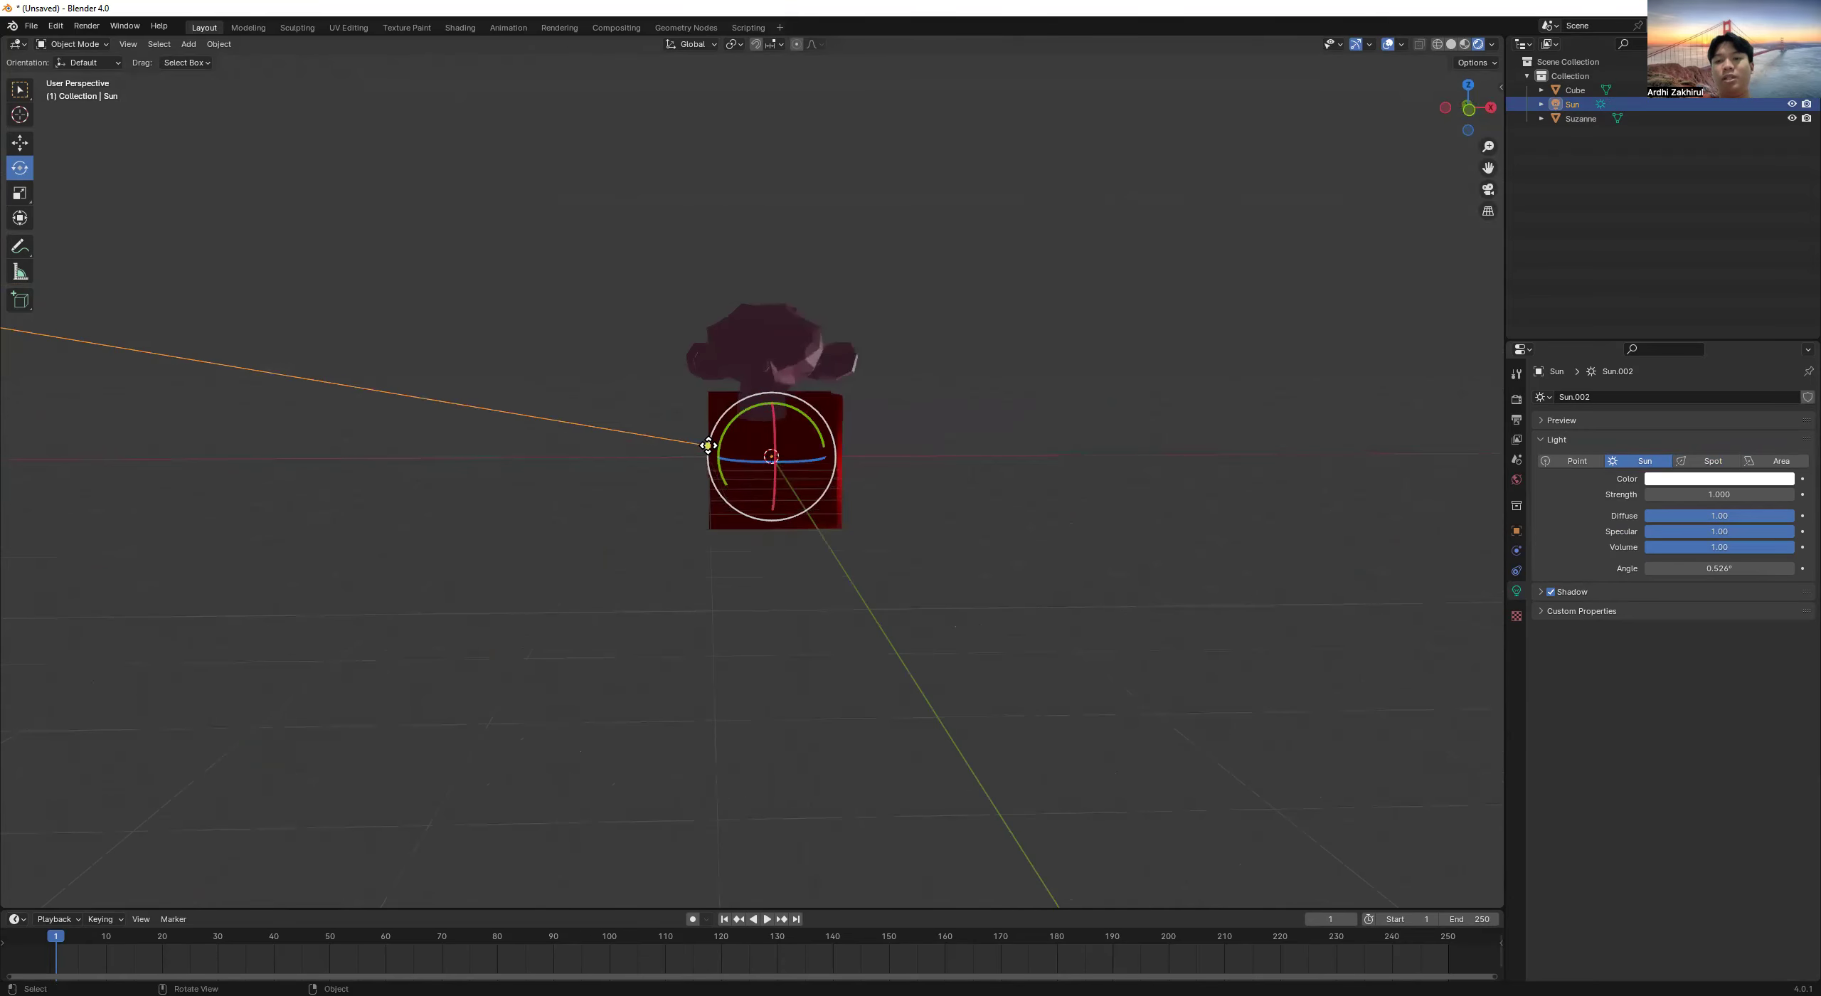
{"action": "mouse_move", "coordinate": [630, 353]}
{"action": "left_mouse_down"}
{"action": "mouse_move", "coordinate": [582, 294]}
{"action": "mouse_move", "coordinate": [745, 229]}
{"action": "mouse_move", "coordinate": [739, 320]}
{"action": "mouse_move", "coordinate": [759, 359]}
{"action": "mouse_move", "coordinate": [713, 444]}
{"action": "left_mouse_up"}
{"action": "left_click", "coordinate": [1137, 605]}
{"action": "middle_click_drag", "start_coordinate": [1137, 605], "coordinate": [23, 83]}
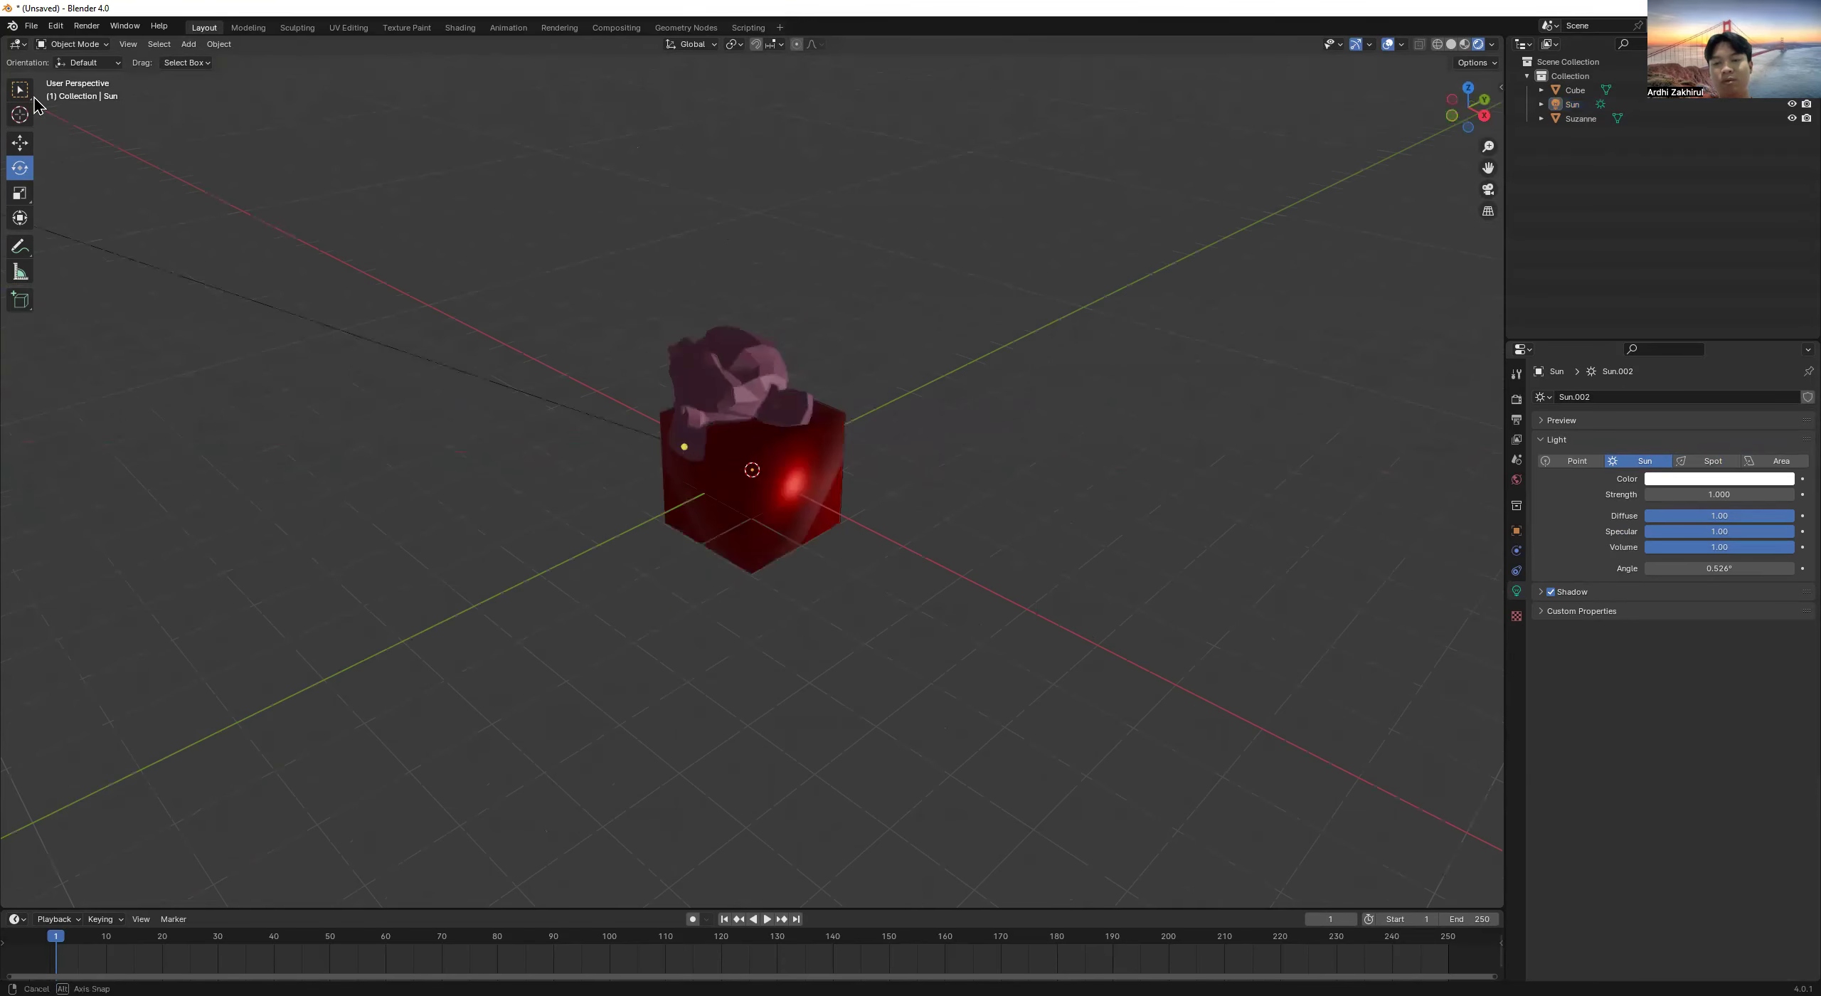
{"action": "middle_click_drag", "start_coordinate": [873, 629], "coordinate": [773, 520]}
{"action": "scroll", "coordinate": [683, 441], "scroll_direction": "down", "scroll_amount": 2}
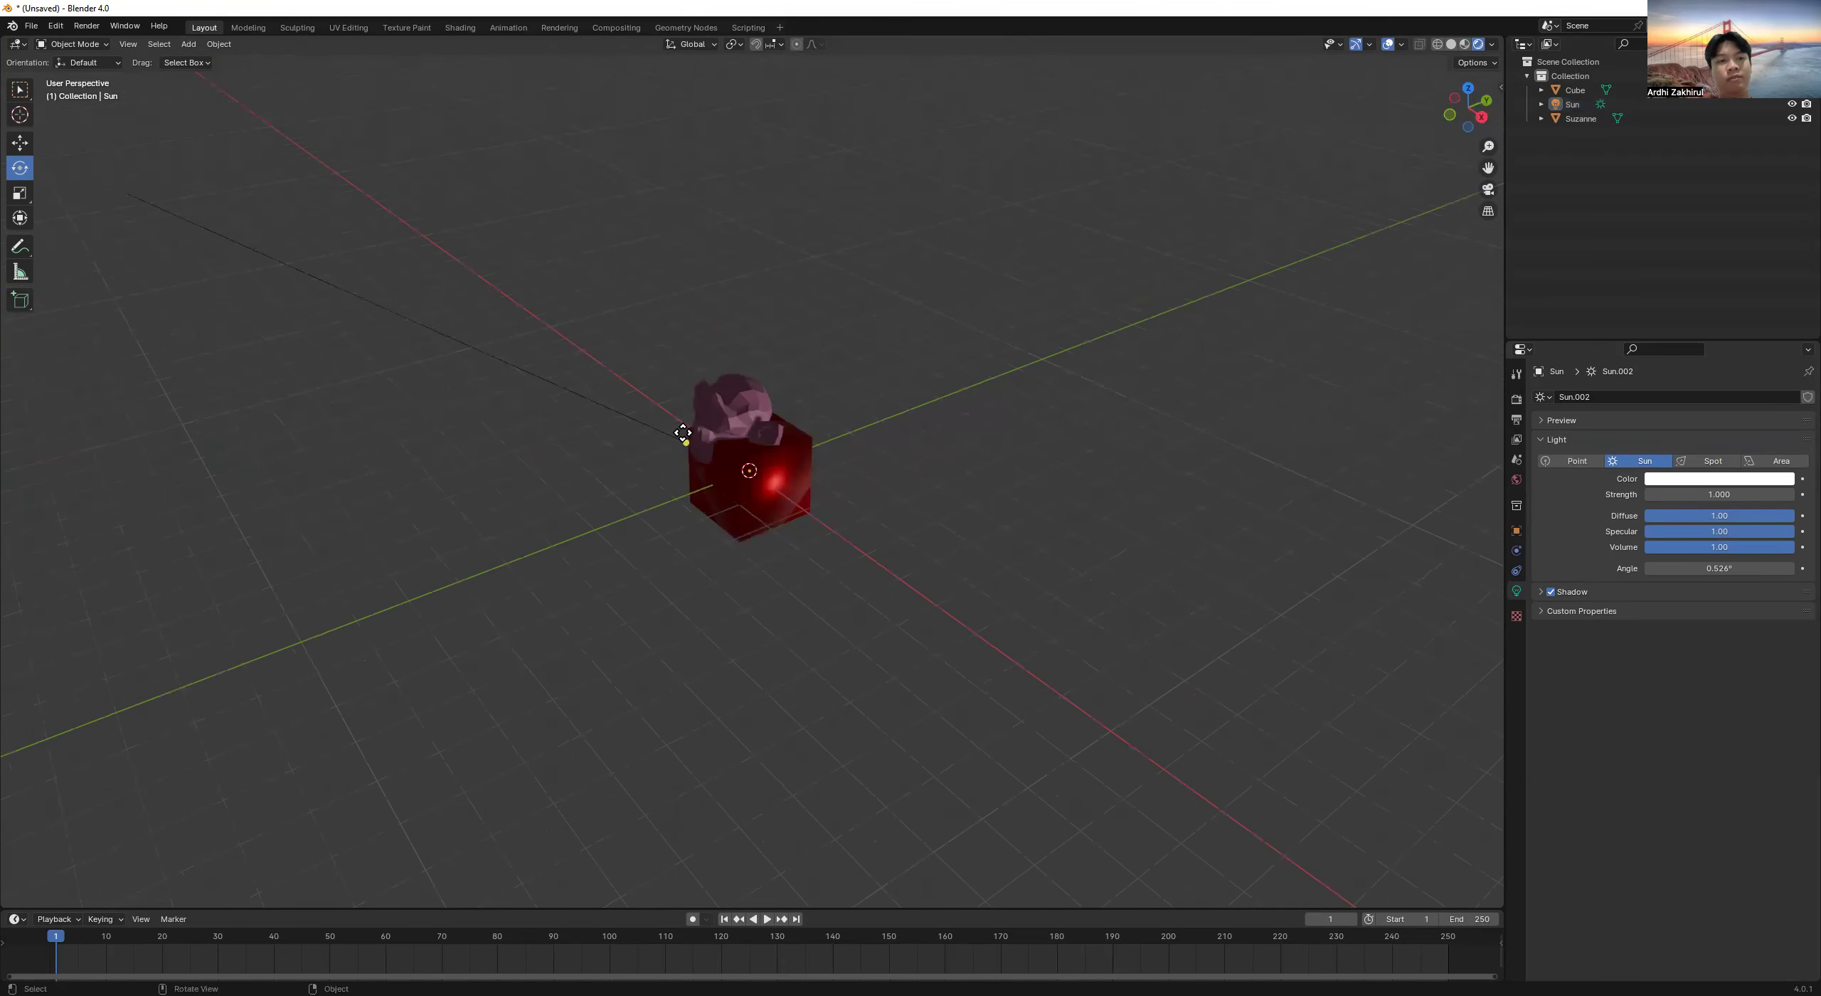
Re-aim the sun light so that it shines on the monkey's face and the cube's front face.
{"action": "key", "text": "ctrl+z"}
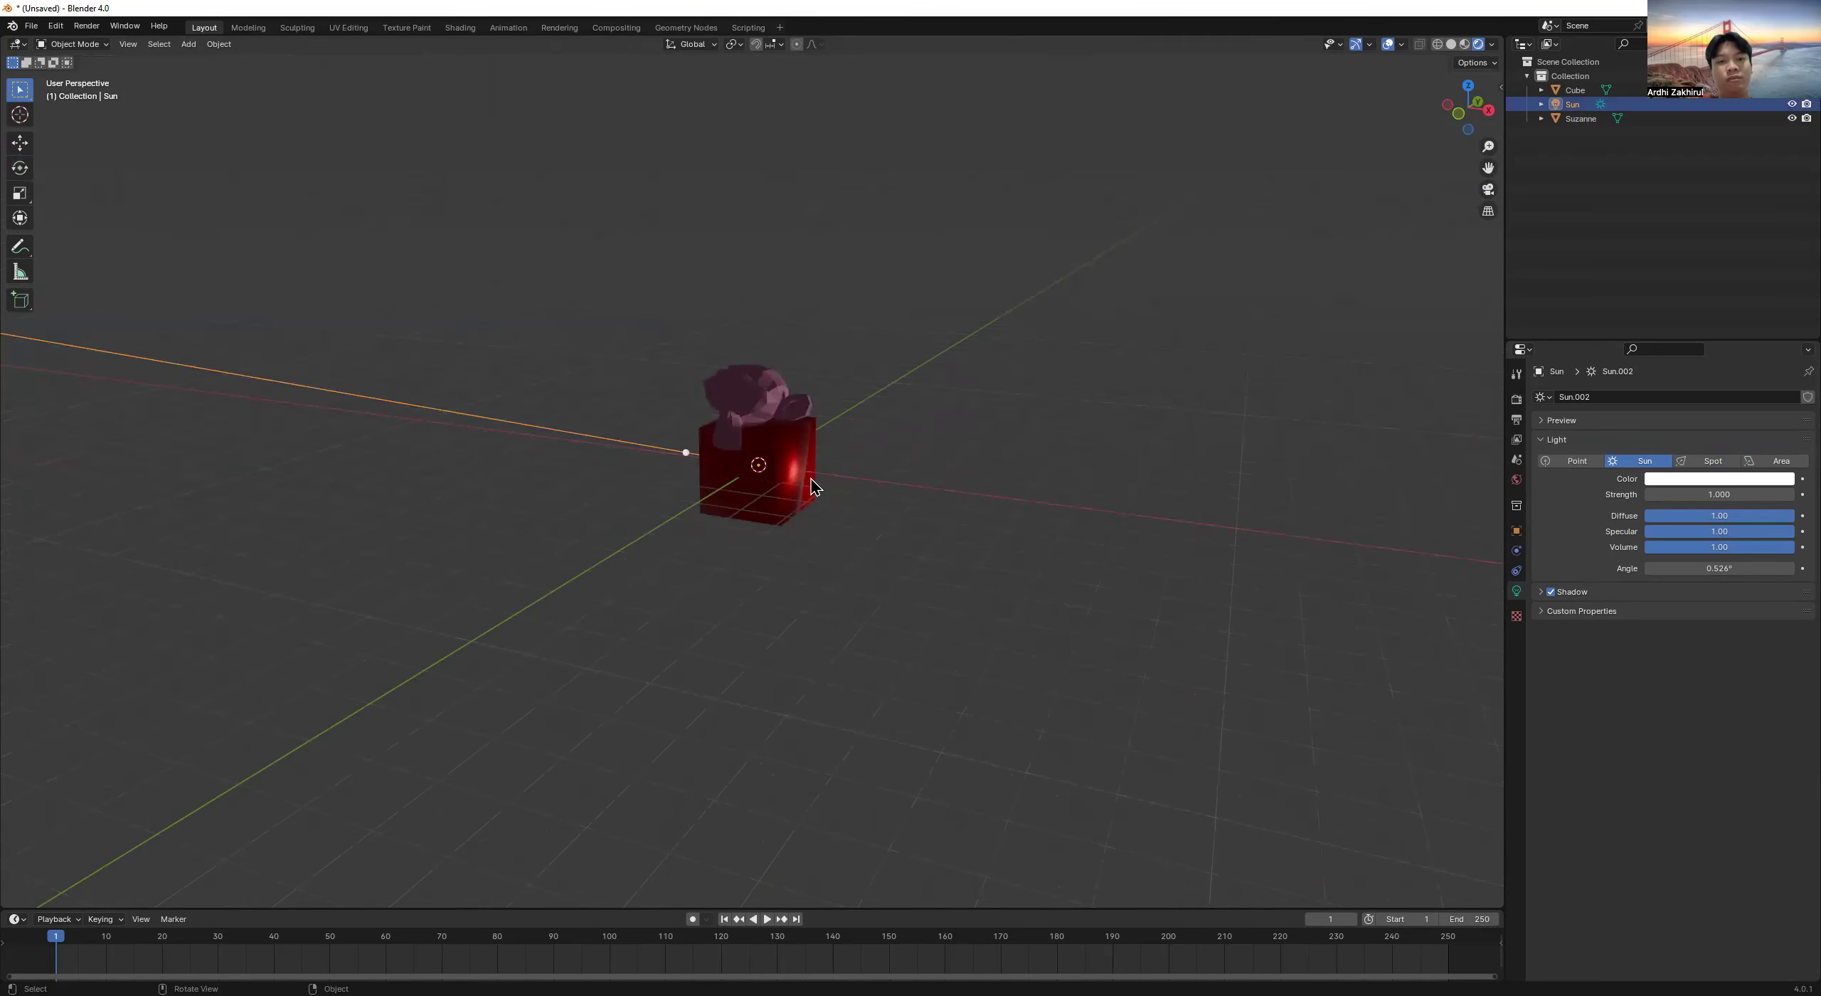
{"action": "left_click_drag", "start_coordinate": [686, 448], "coordinate": [635, 434]}
{"action": "key", "text": "ctrl+z"}
{"action": "middle_click_drag", "start_coordinate": [674, 448], "coordinate": [685, 444]}
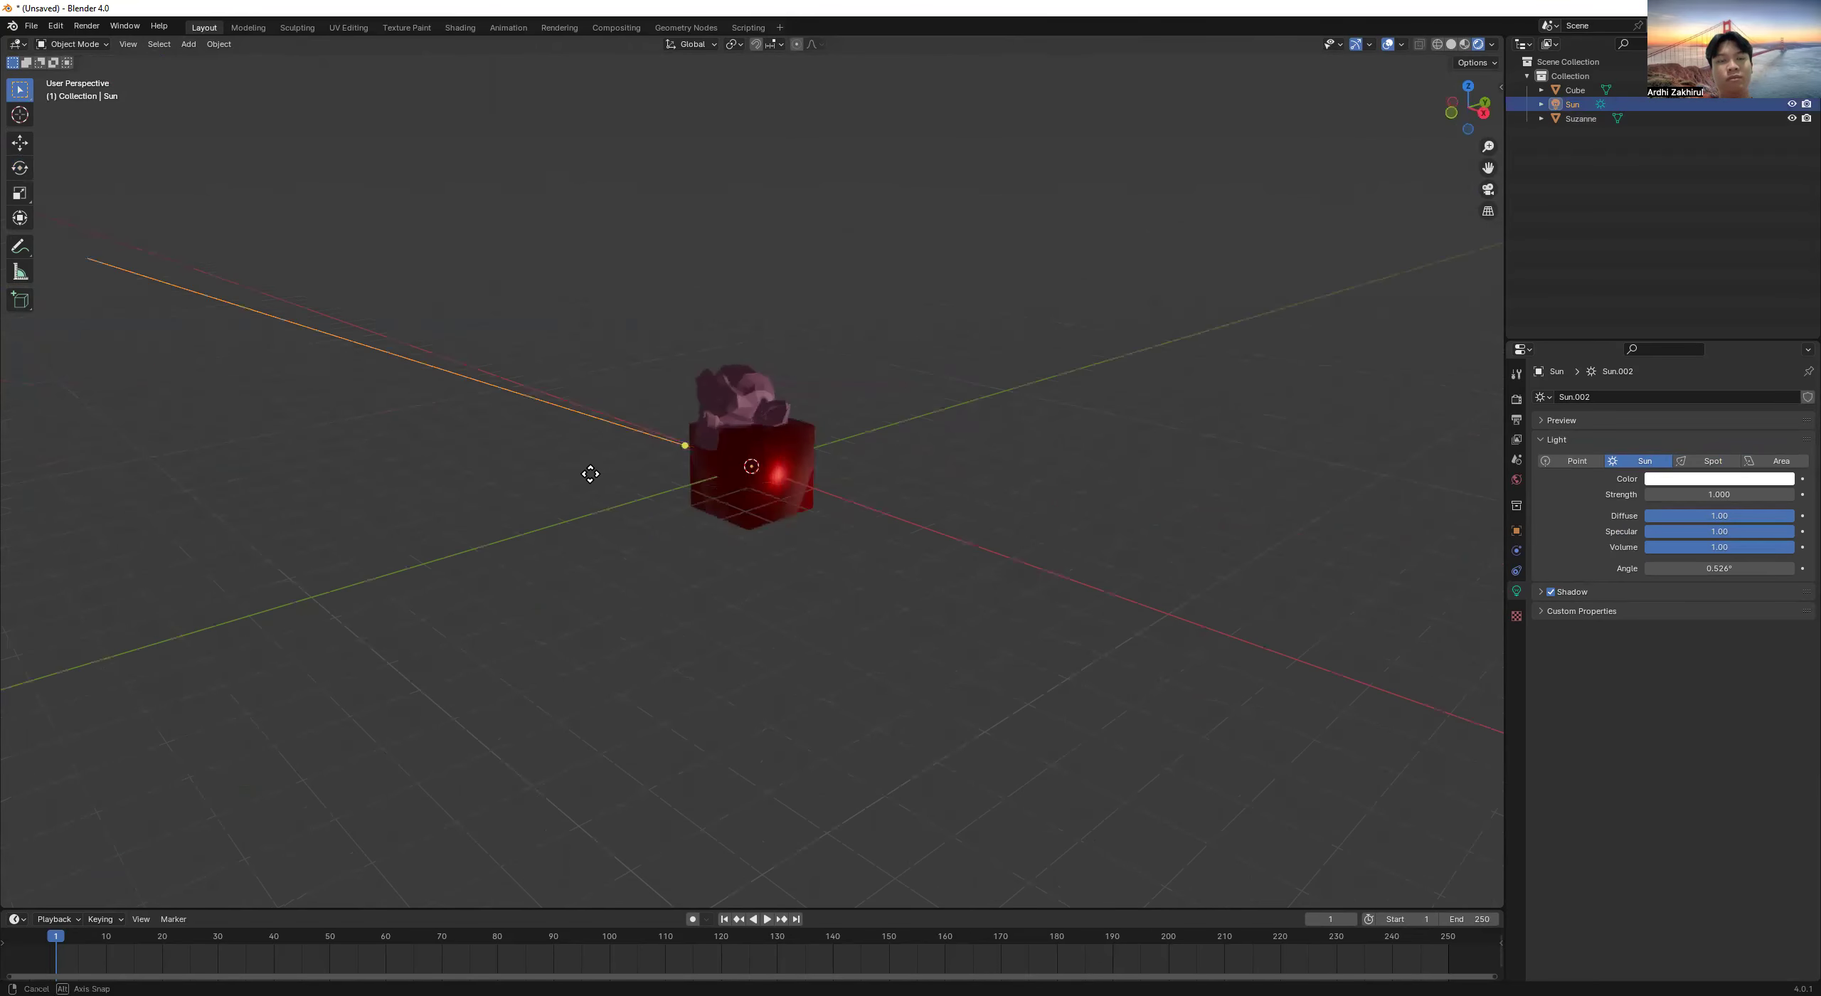
{"action": "left_click_drag", "start_coordinate": [545, 445], "coordinate": [720, 466]}
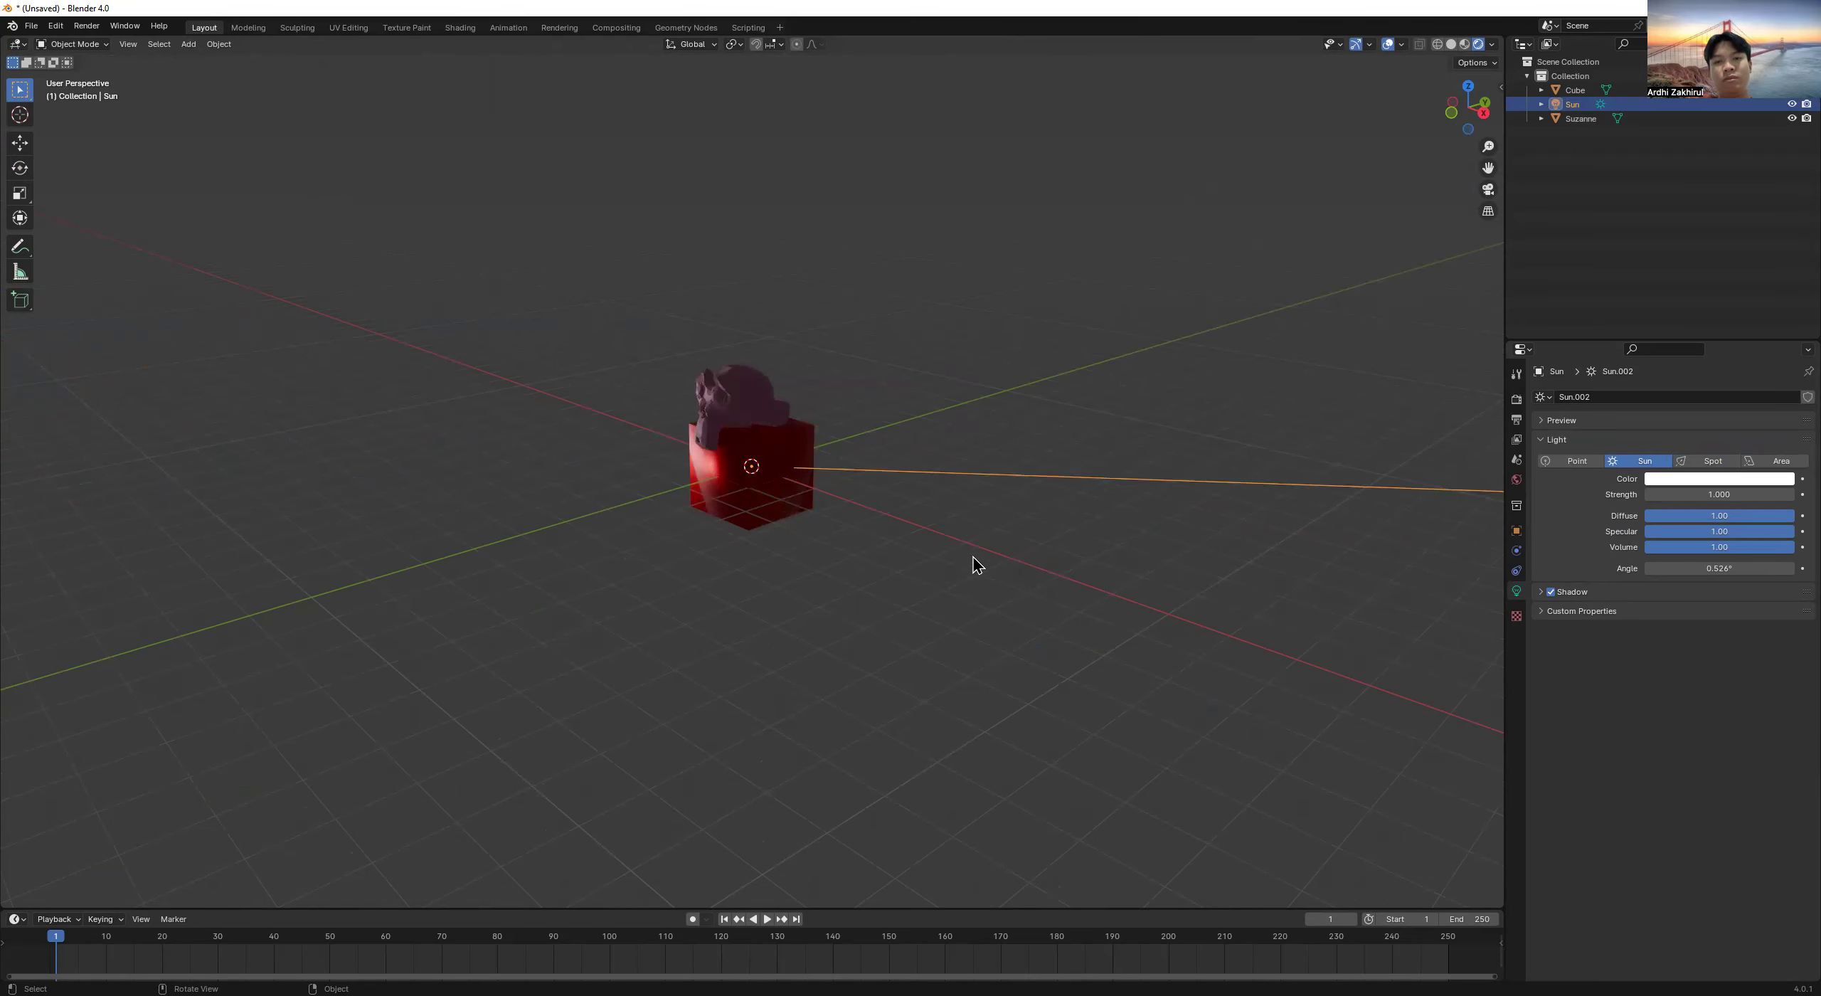
{"action": "middle_click_drag", "start_coordinate": [1077, 663], "coordinate": [1113, 690]}
{"action": "scroll", "coordinate": [1113, 690], "scroll_direction": "up", "scroll_amount": 6}
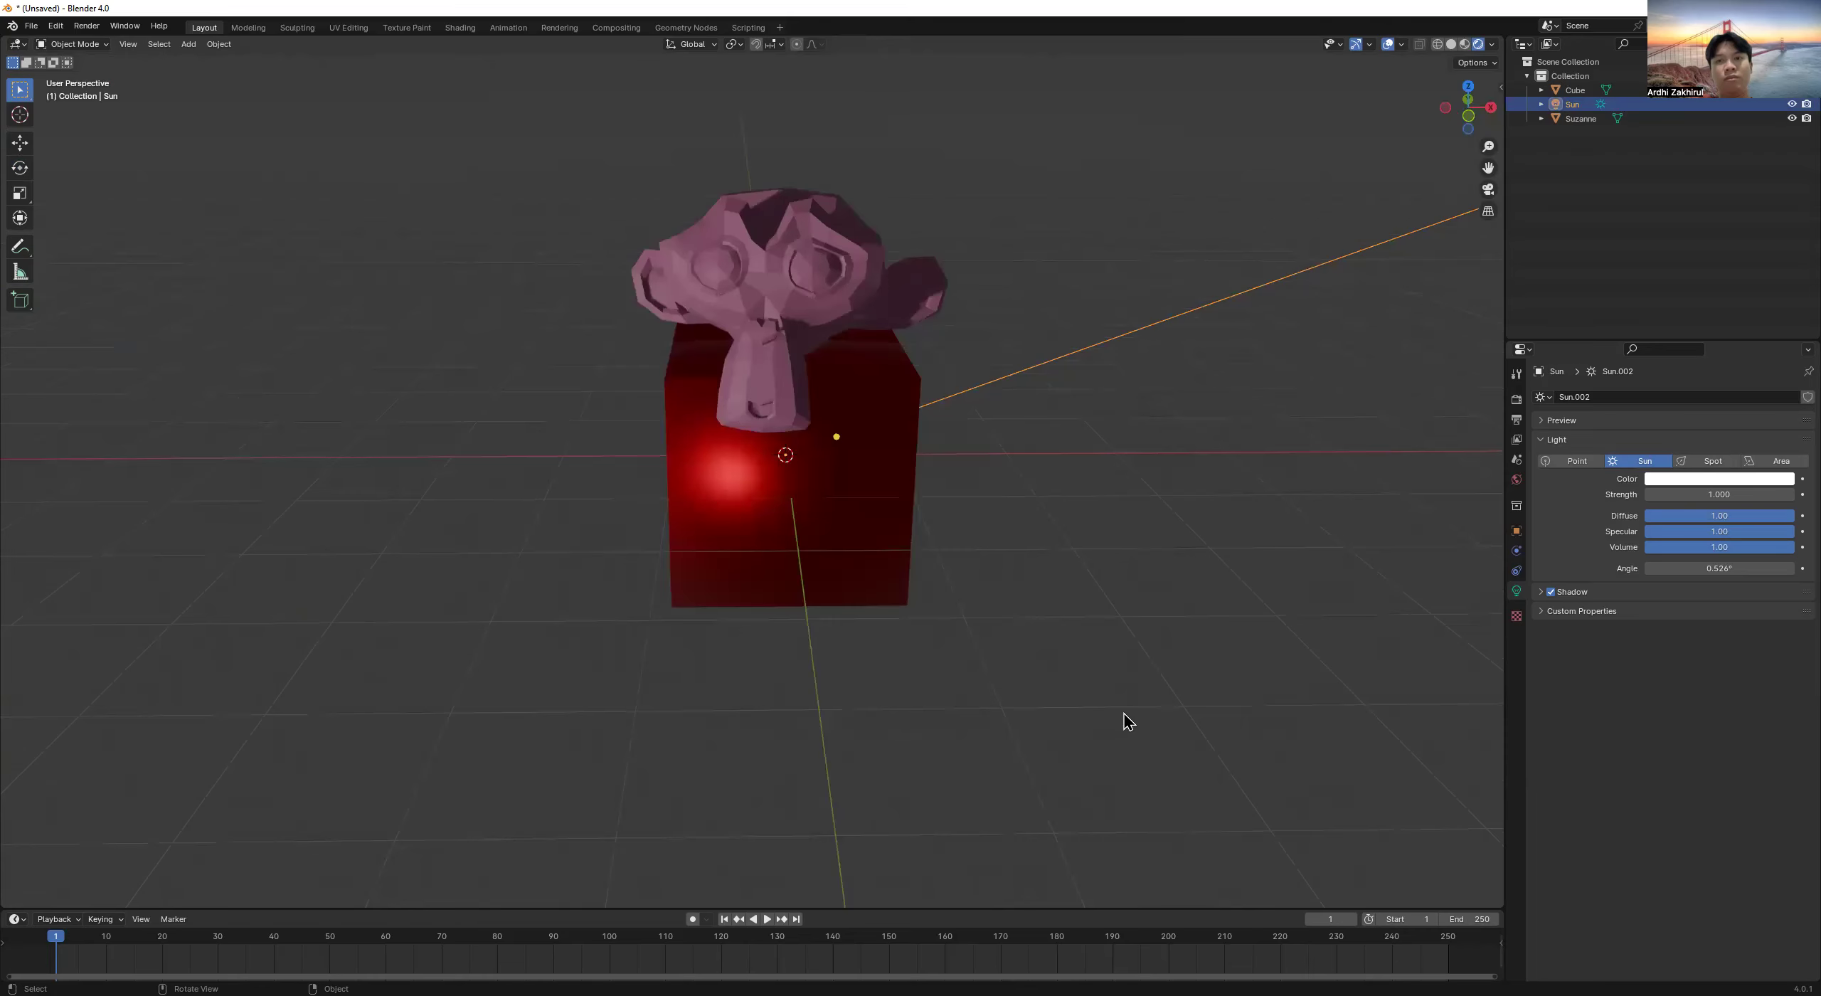
{"action": "middle_click_drag", "start_coordinate": [1051, 698], "coordinate": [1105, 736]}
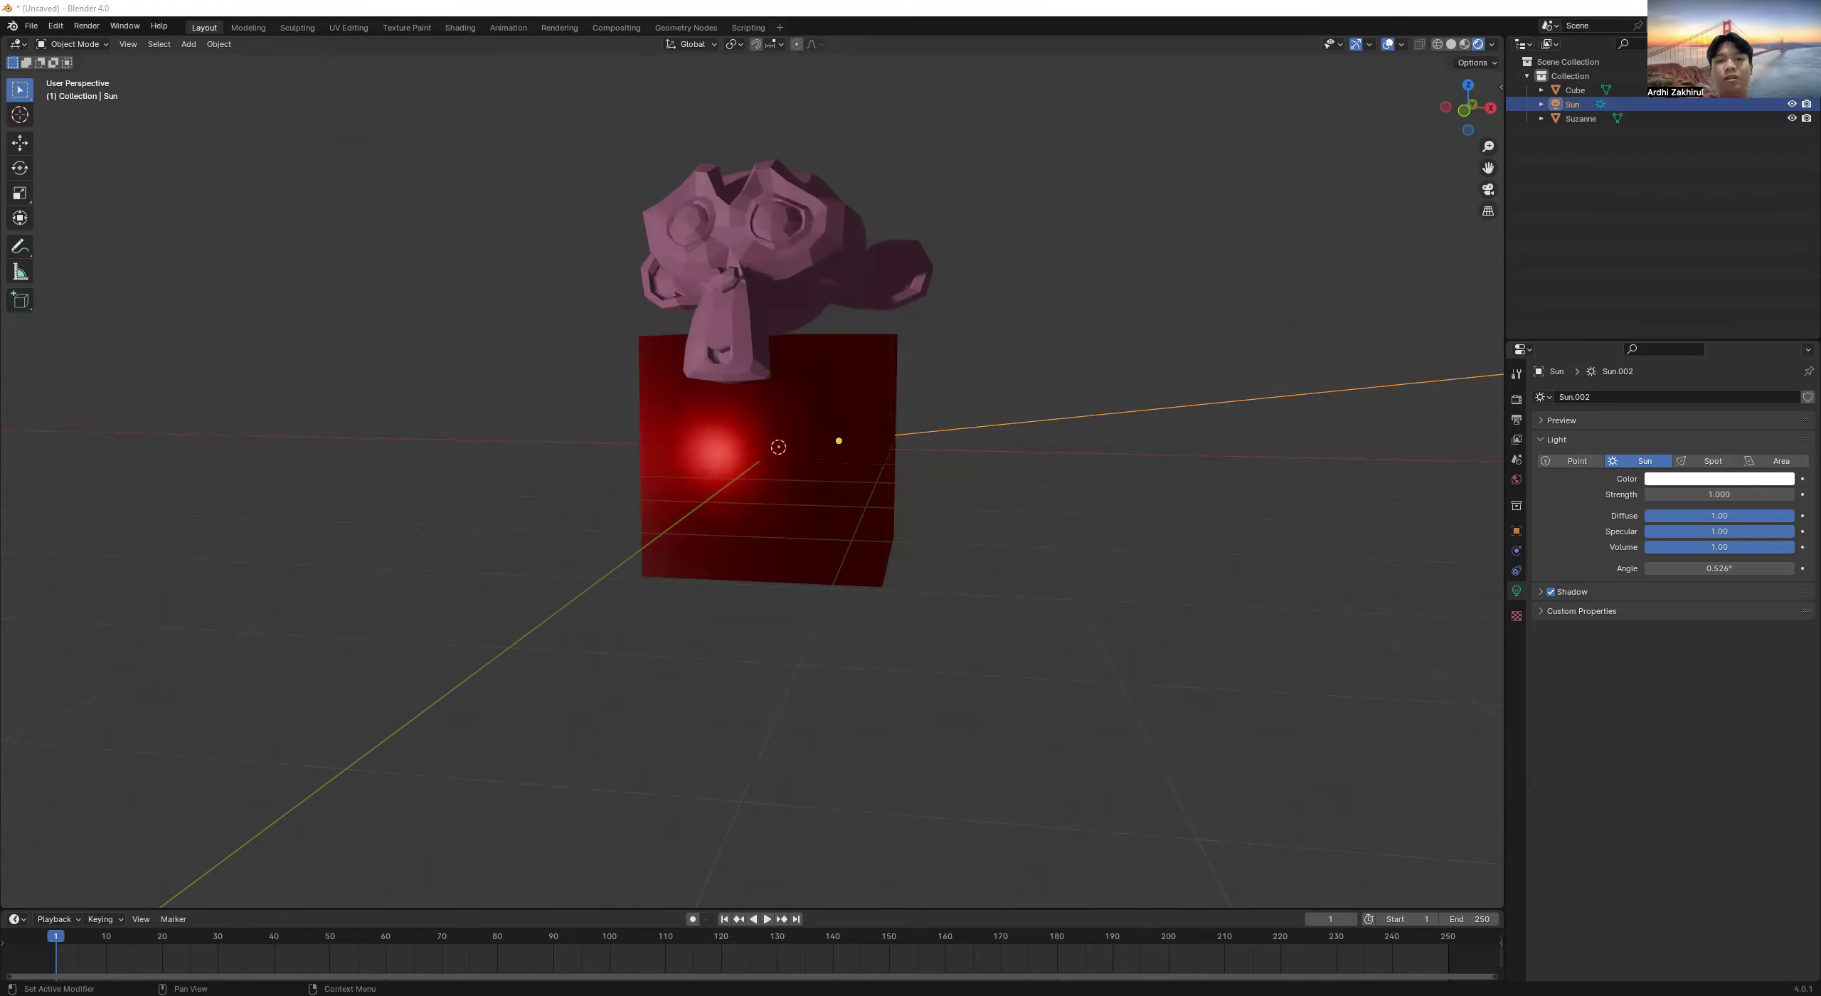
{"action": "left_click", "coordinate": [1726, 501]}
{"action": "left_click", "coordinate": [1675, 705]}
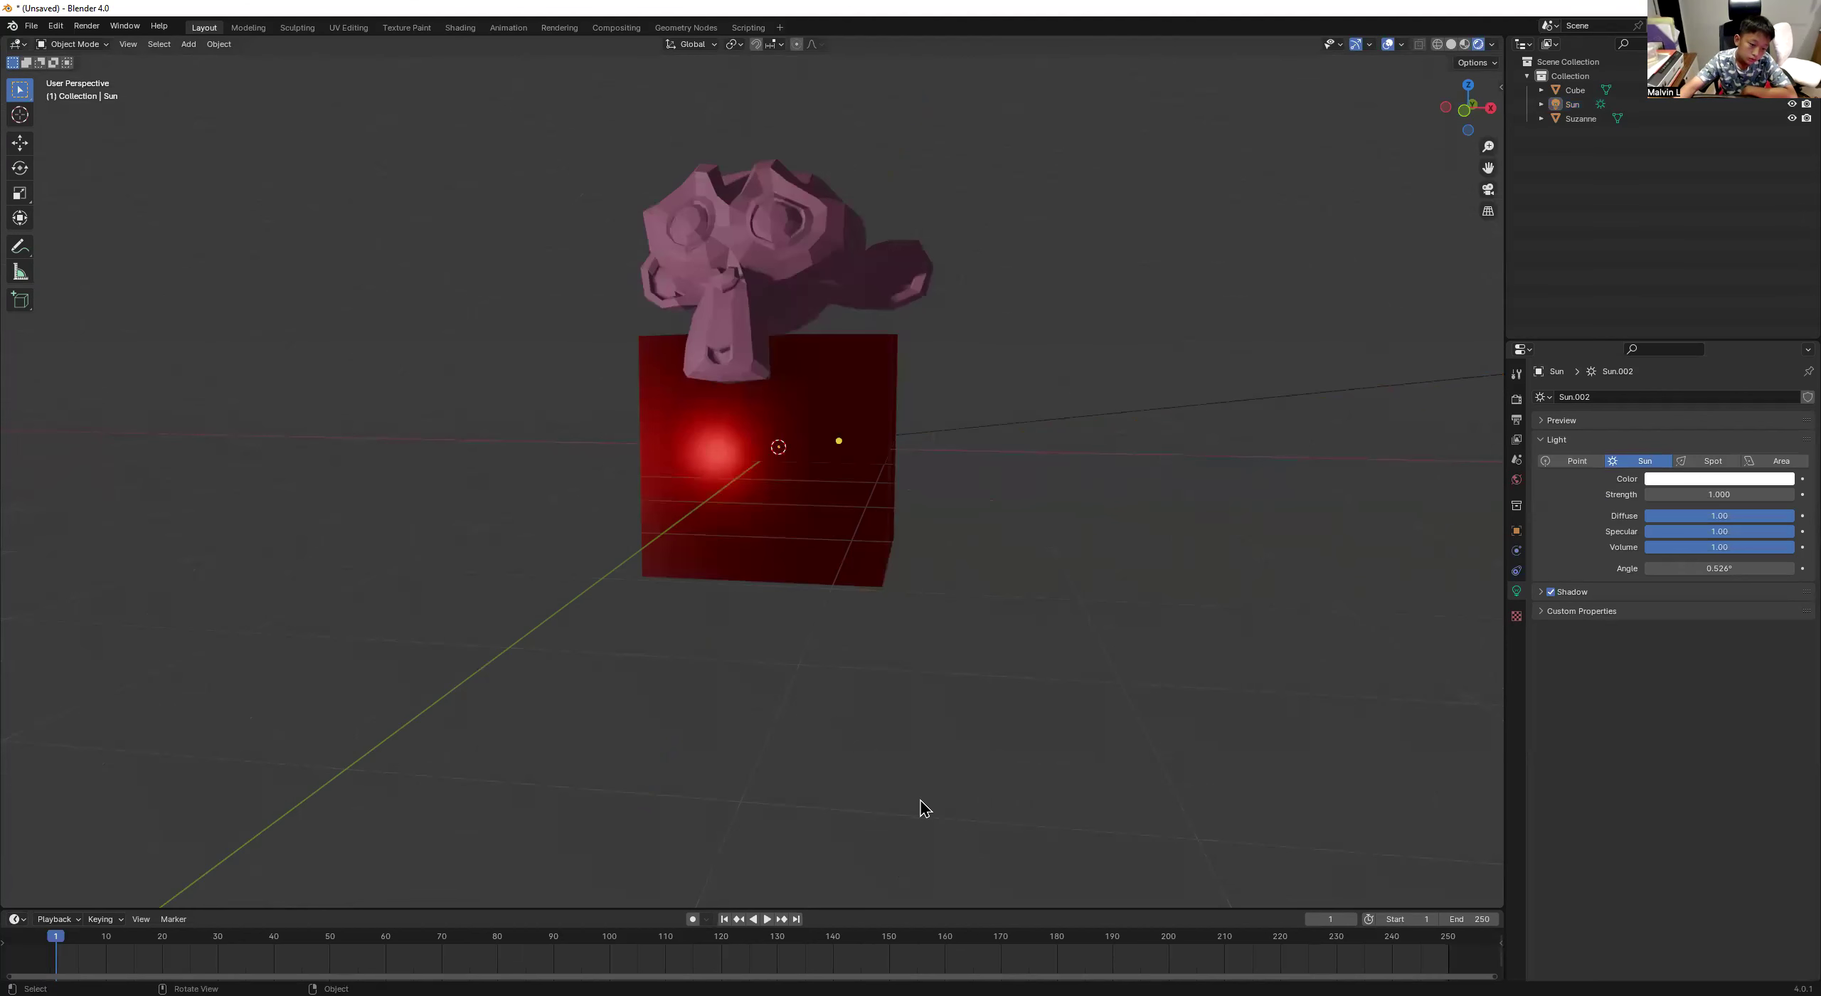
{"action": "middle_click_drag", "start_coordinate": [920, 808], "coordinate": [975, 804]}
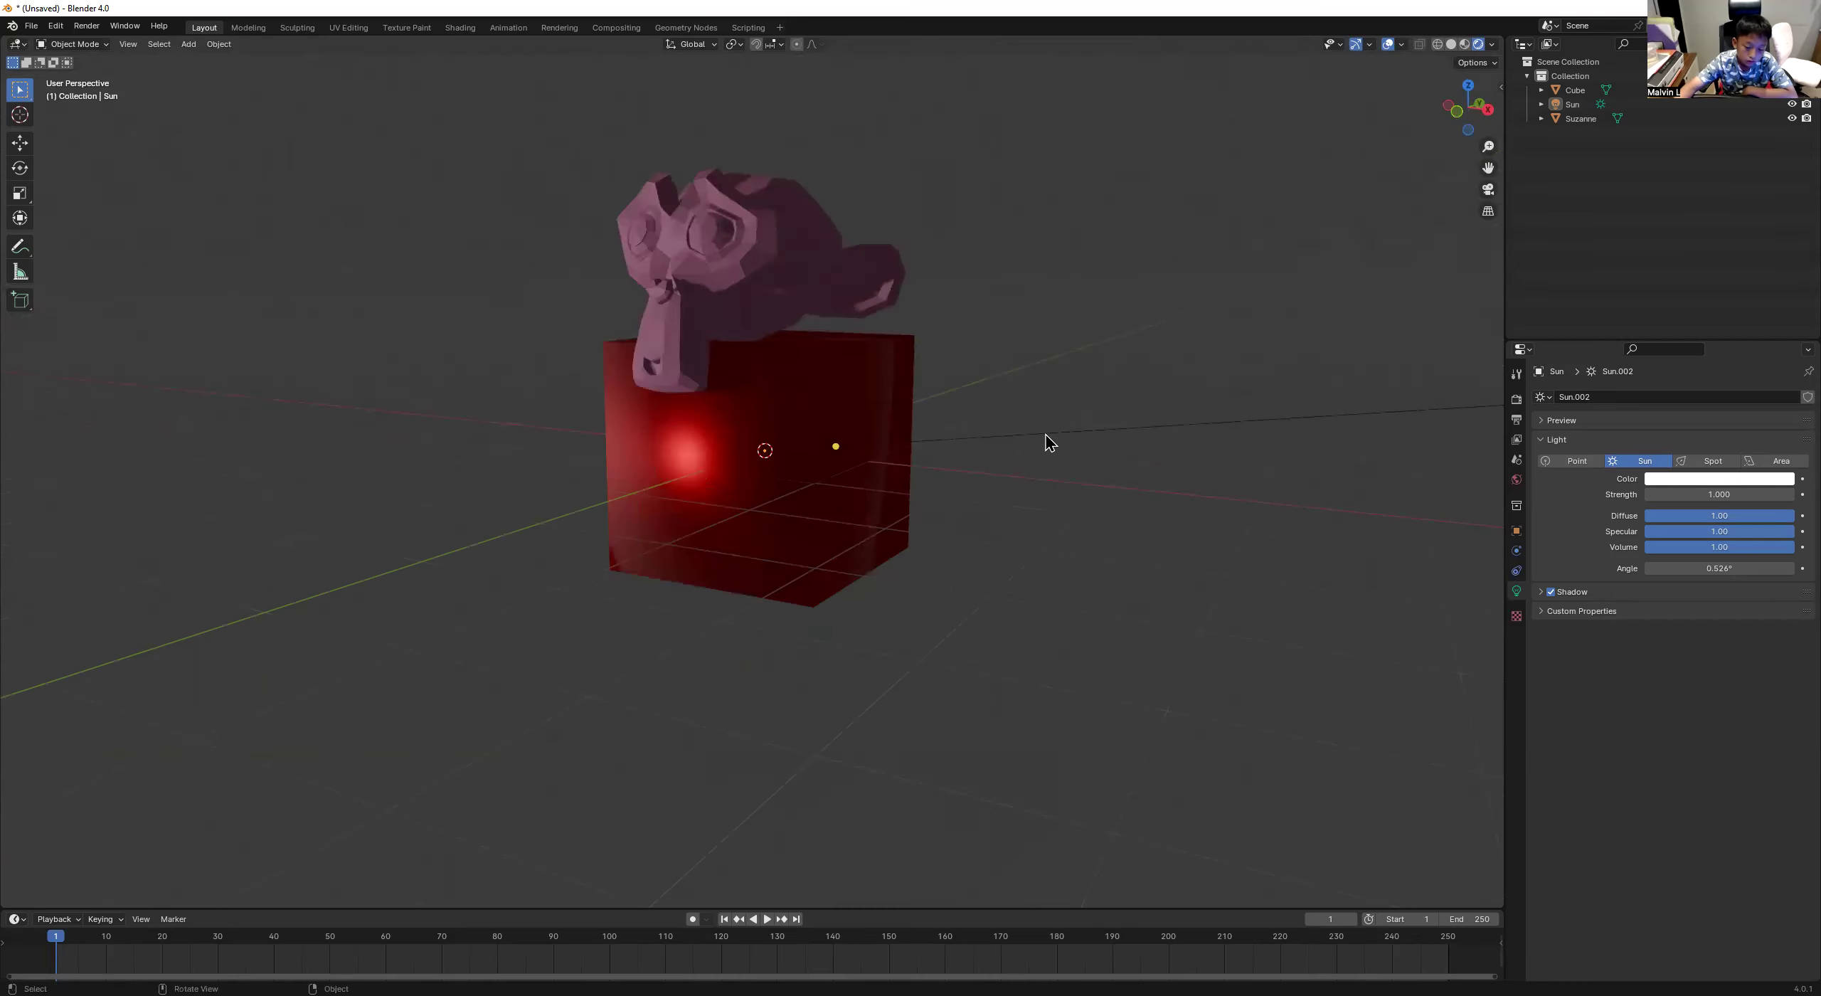
{"action": "left_click", "coordinate": [1047, 435]}
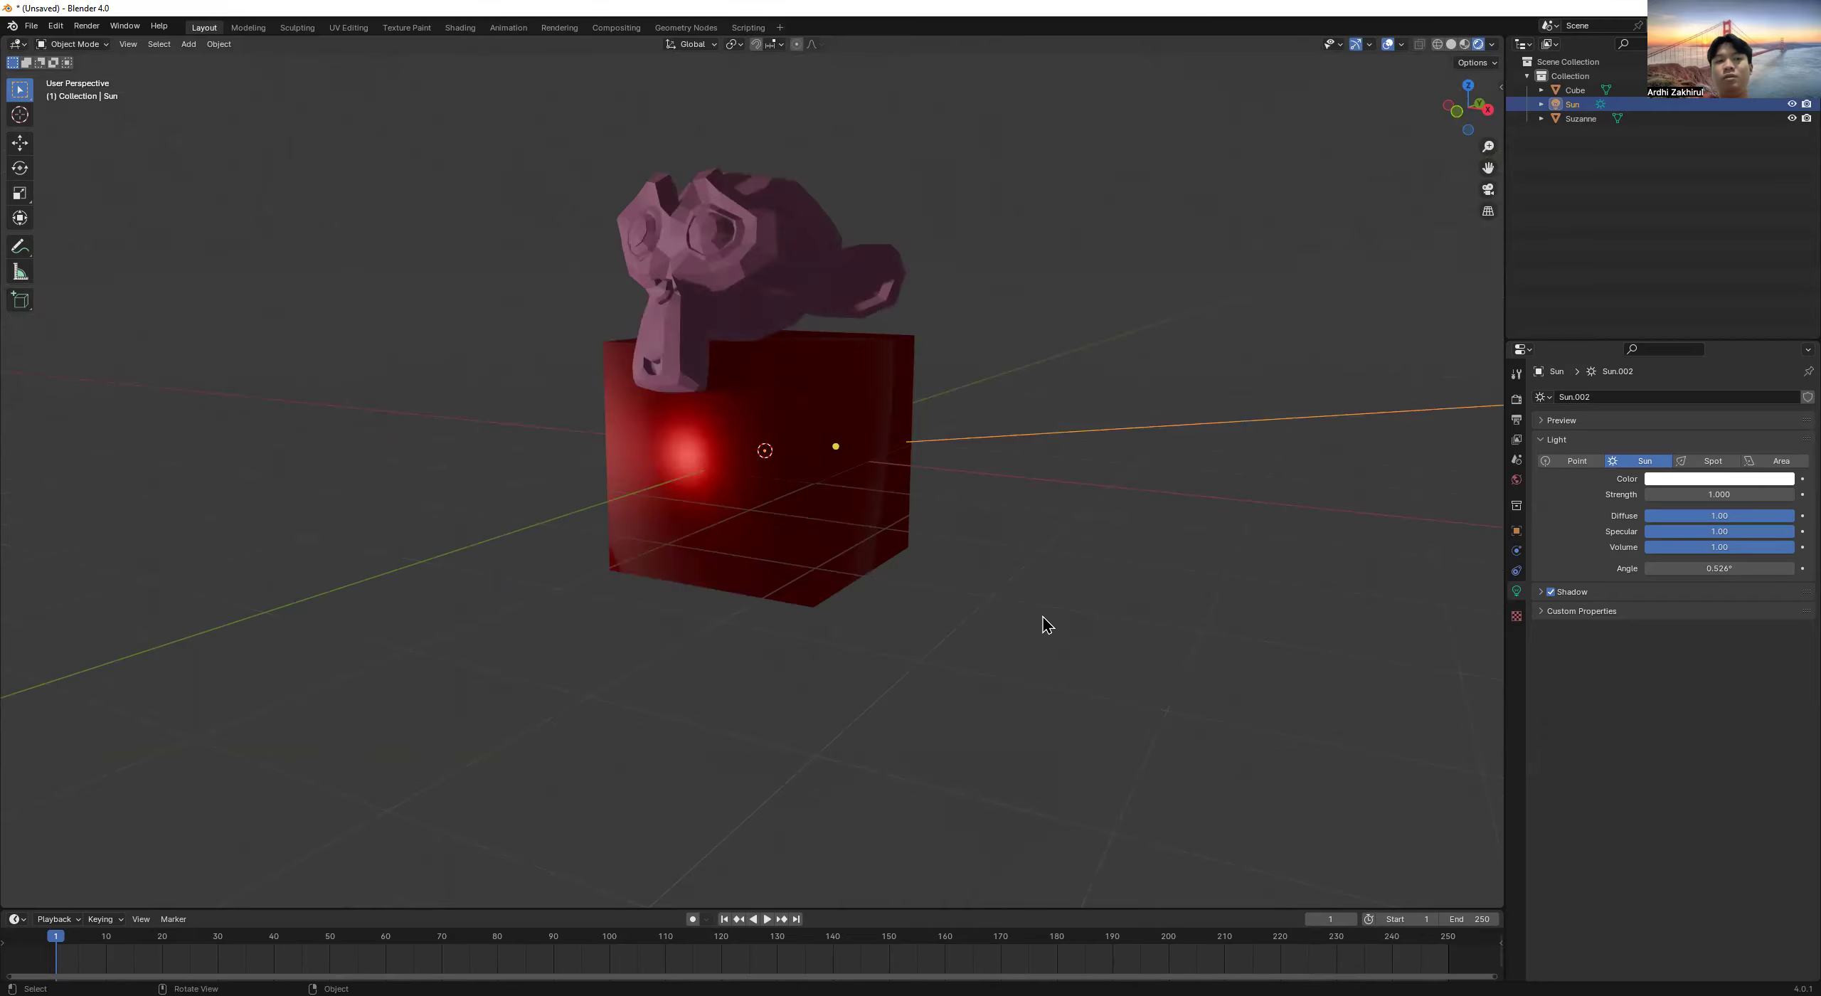
Try adding a spot light at the scene origin beside the sun light and delete it again.
{"action": "middle_click_drag", "start_coordinate": [1042, 637], "coordinate": [200, 227]}
{"action": "right_click", "coordinate": [1268, 502]}
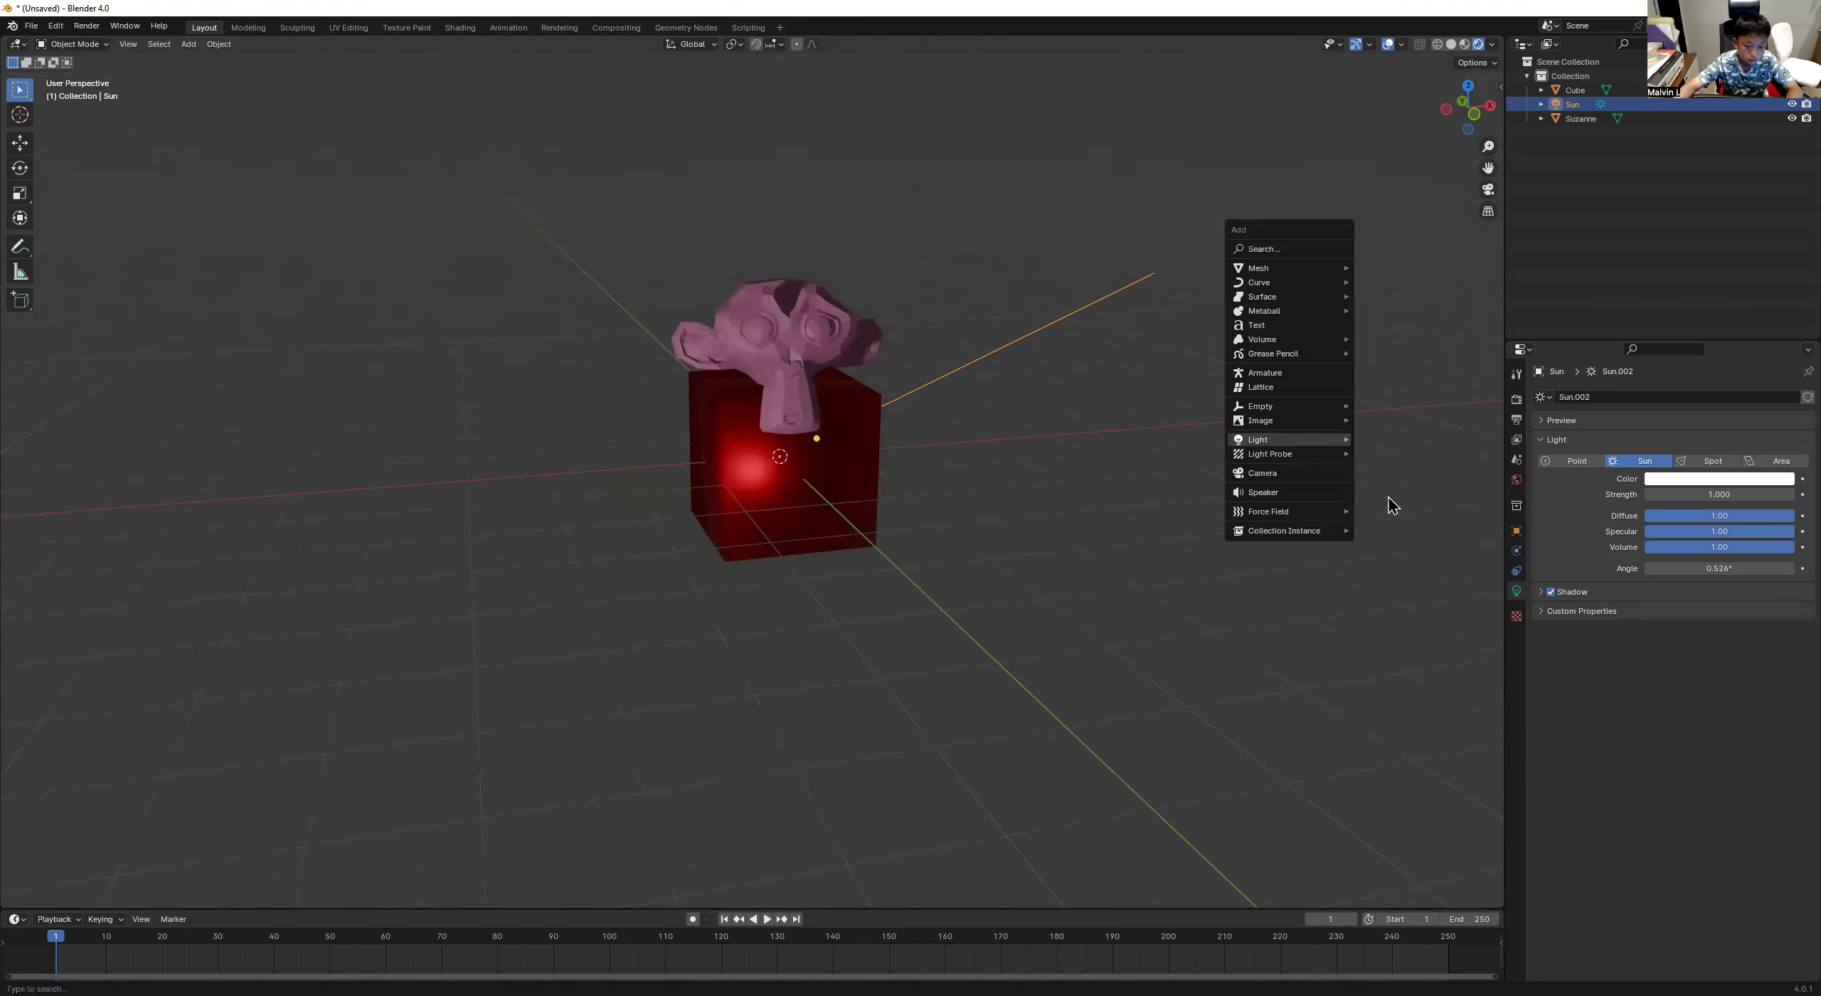
{"action": "key", "text": "shift+a"}
{"action": "mouse_move", "coordinate": [1239, 453]}
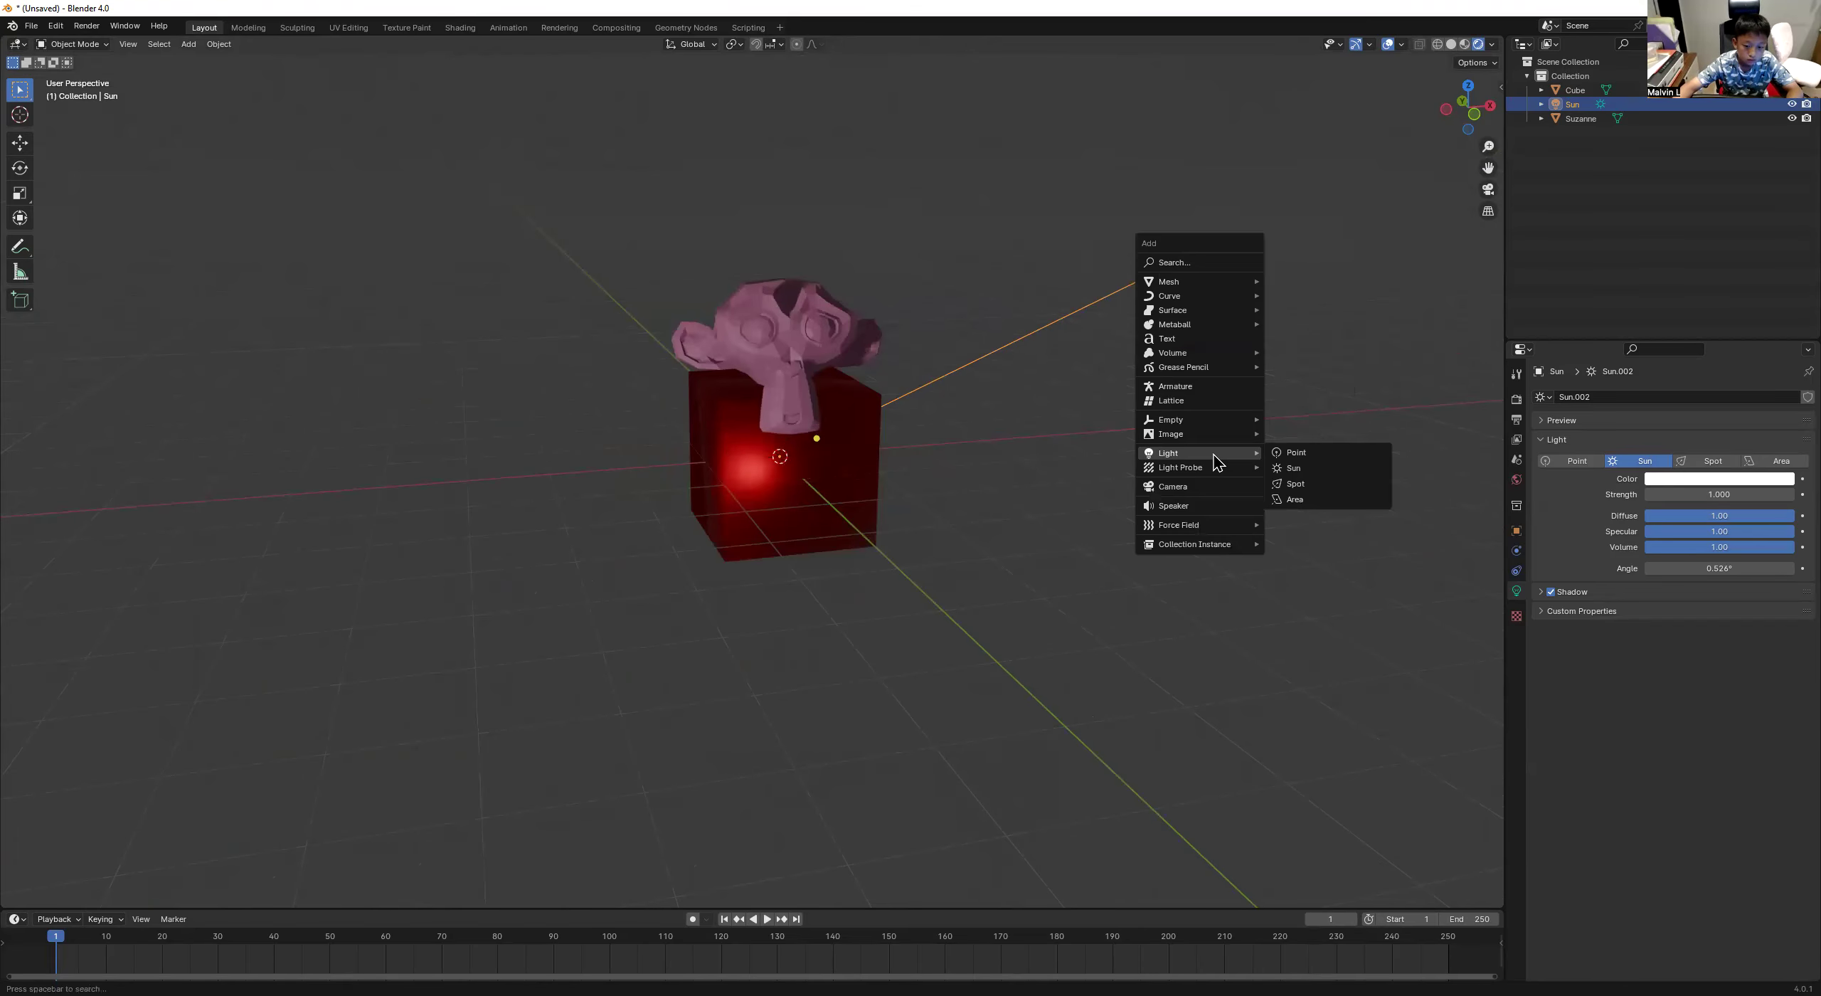
{"action": "left_click", "coordinate": [1291, 484]}
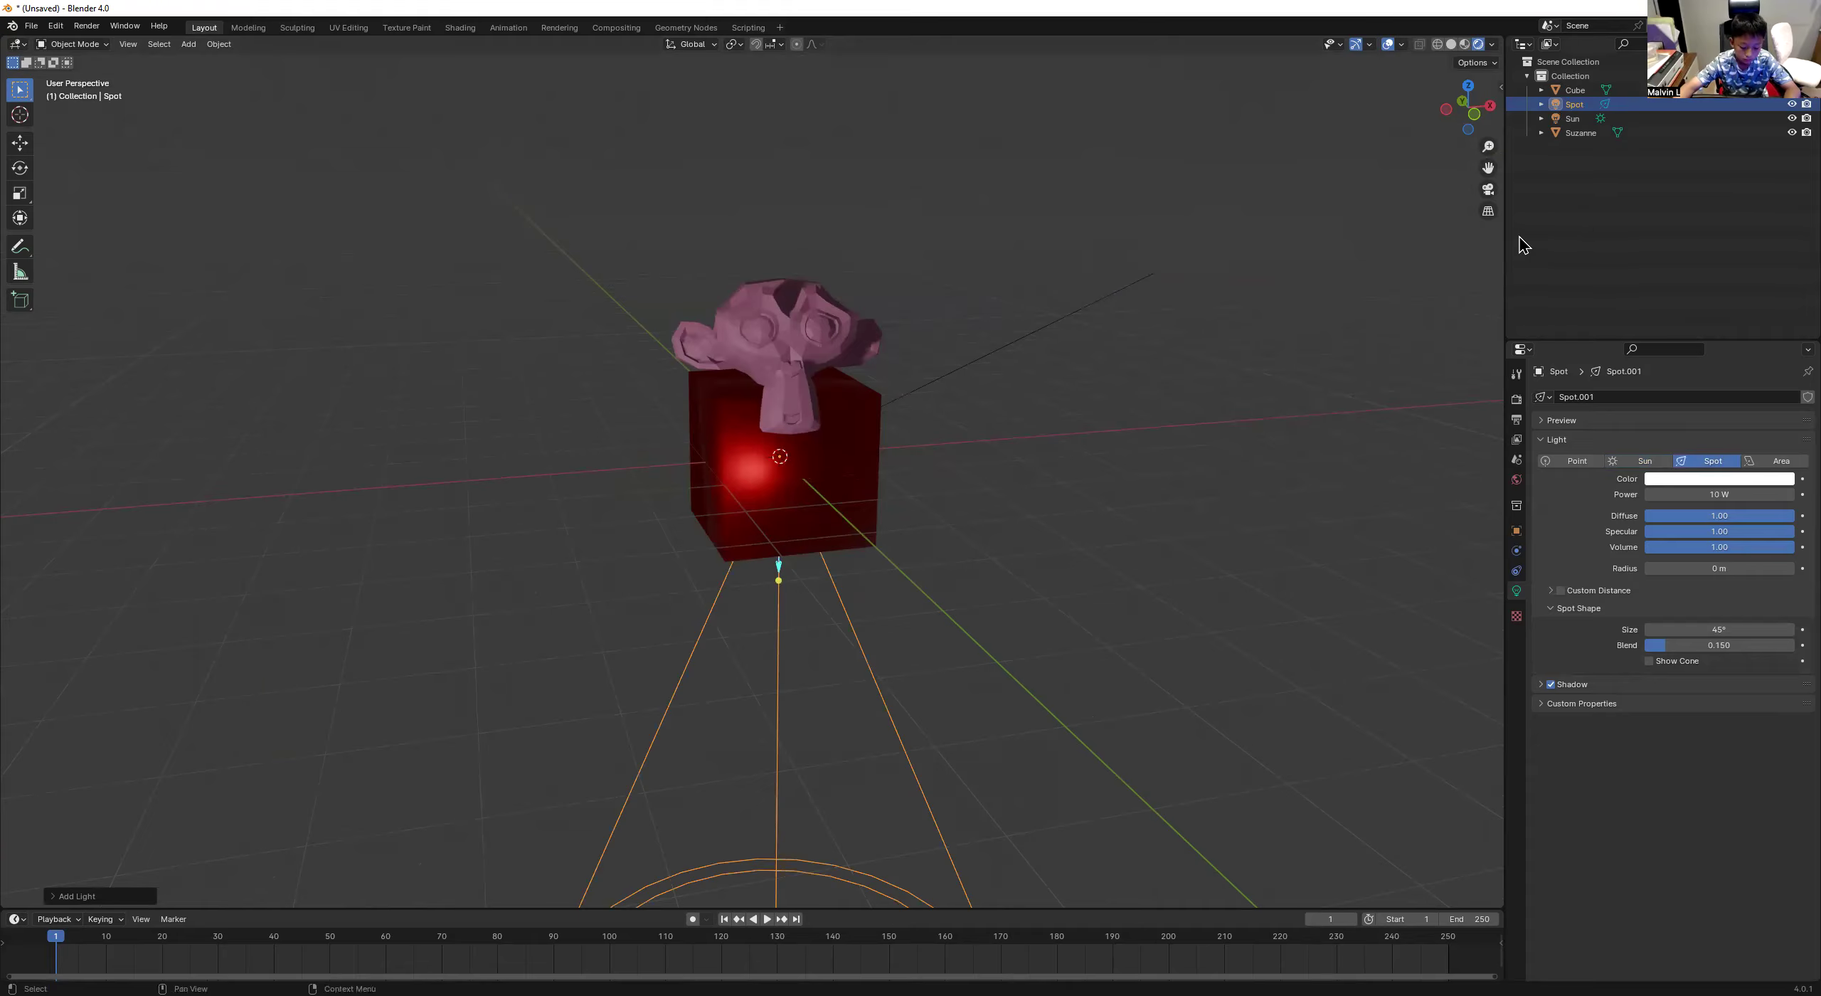
{"action": "key", "text": "Delete"}
Add a second sun light and aim it at the back of the cube and monkey head.
{"action": "key", "text": "shift+a"}
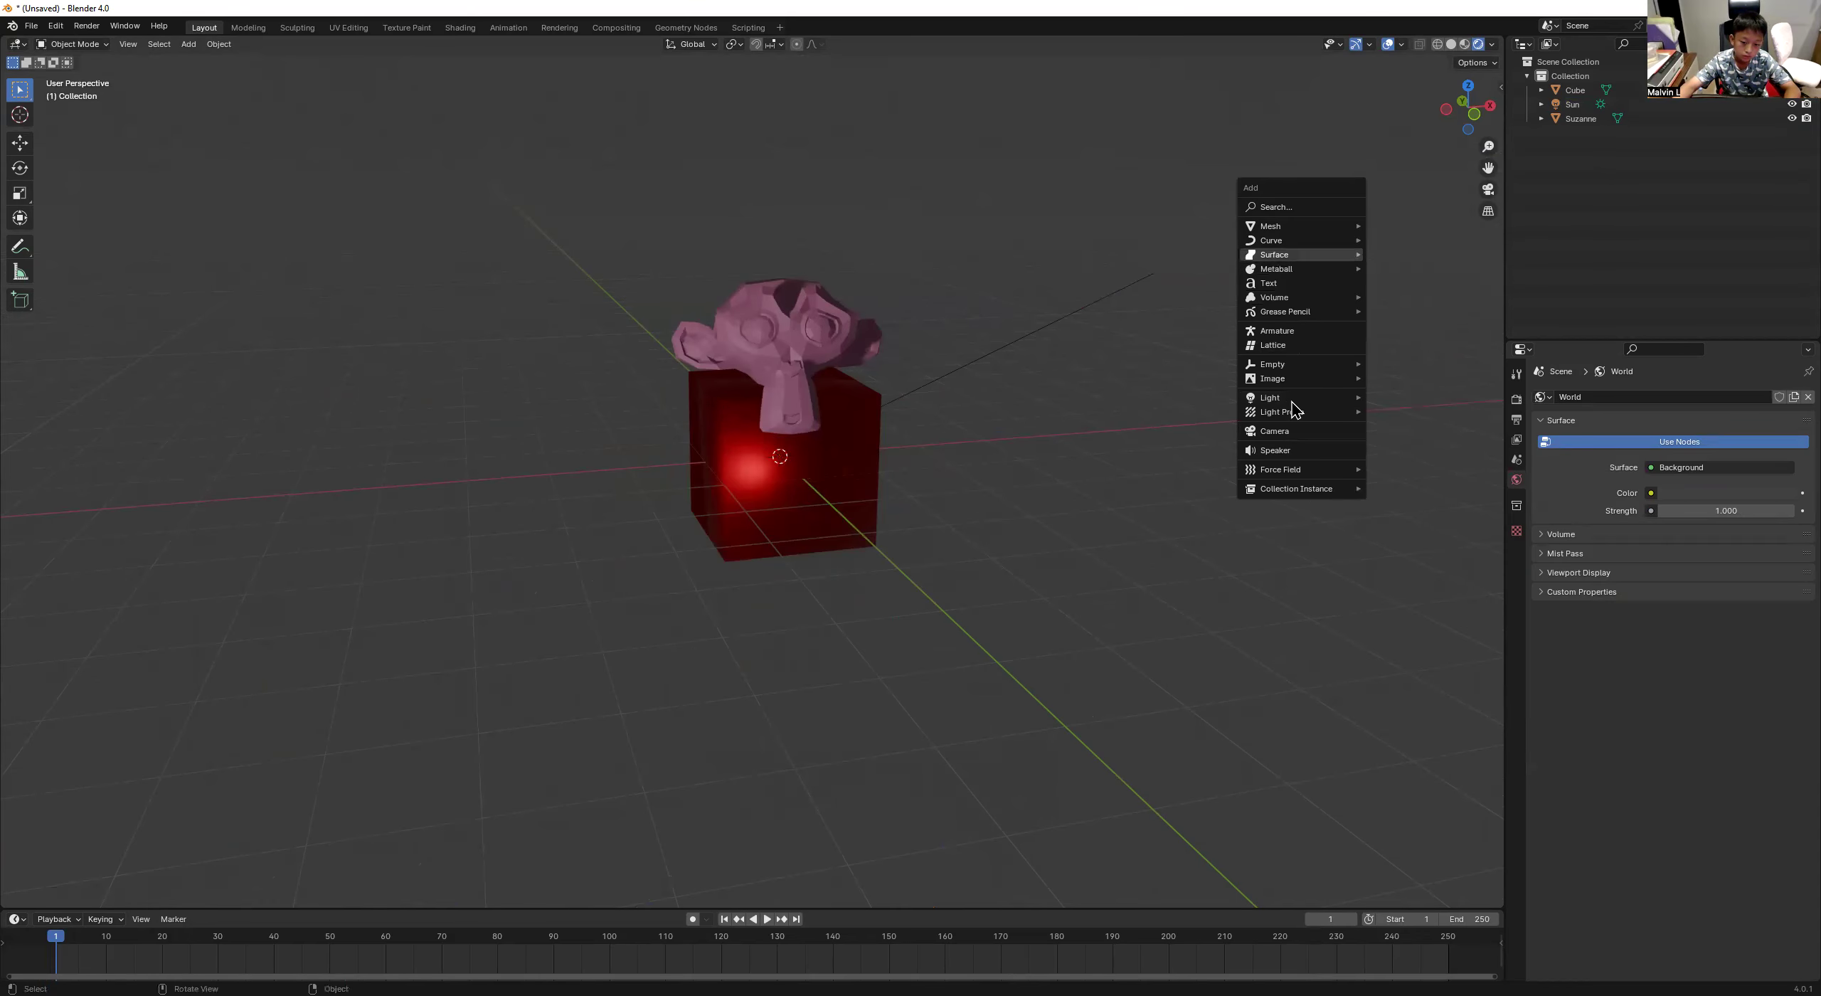
{"action": "mouse_move", "coordinate": [1307, 402]}
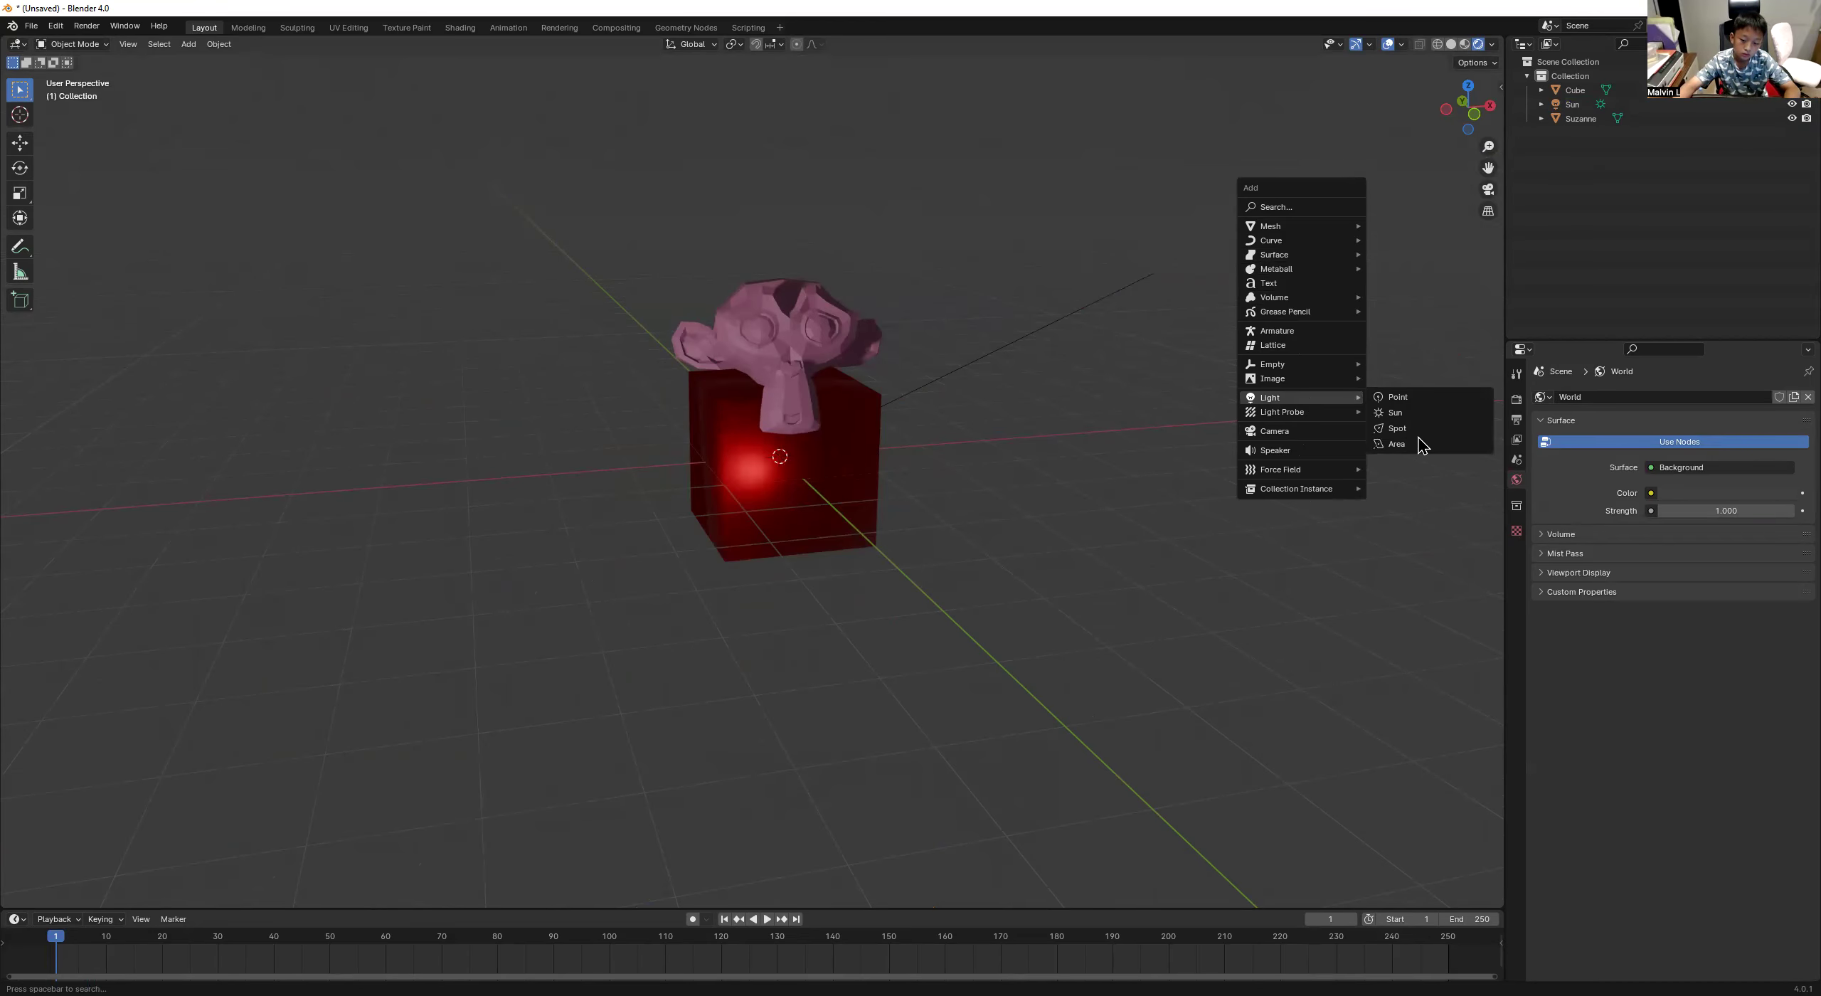
{"action": "left_click", "coordinate": [1396, 413]}
{"action": "middle_click_drag", "start_coordinate": [885, 563], "coordinate": [772, 532]}
{"action": "left_click_drag", "start_coordinate": [661, 529], "coordinate": [449, 271]}
{"action": "middle_click_drag", "start_coordinate": [1265, 905], "coordinate": [1053, 9]}
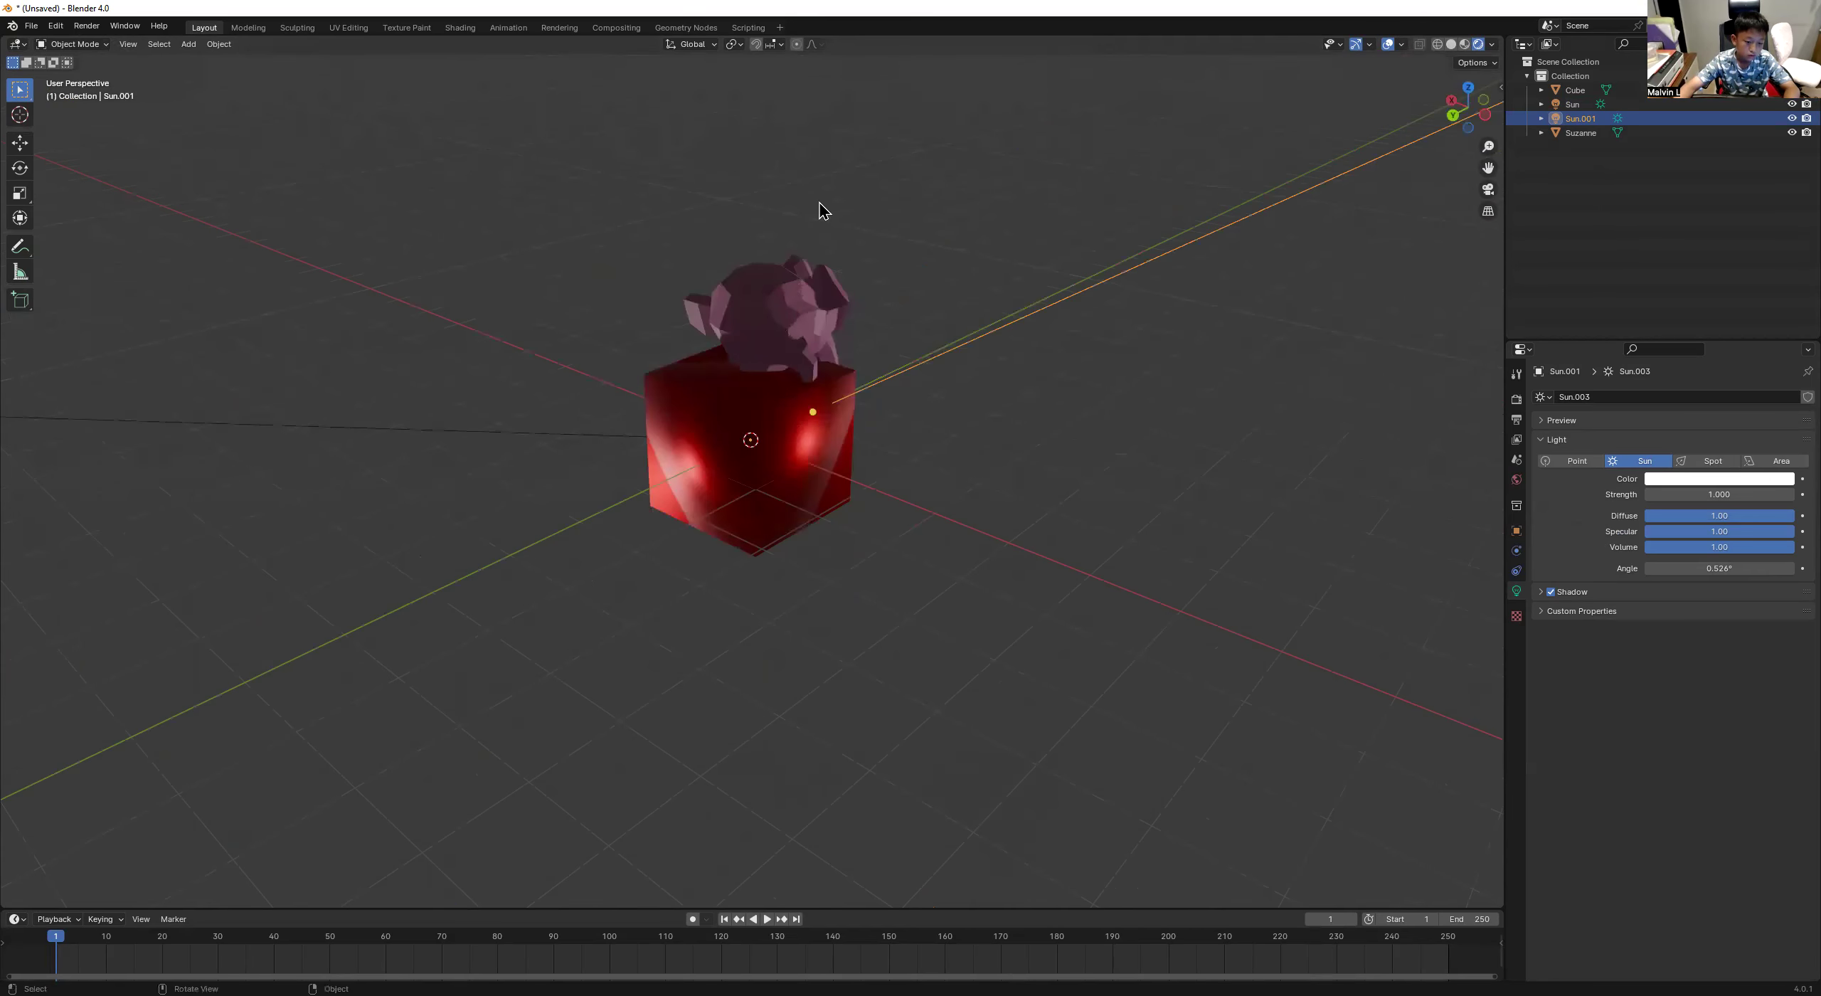
Add a third sun light and aim it at the cube's positive X side face.
{"action": "left_click", "coordinate": [930, 429]}
{"action": "key", "text": "shift+a"}
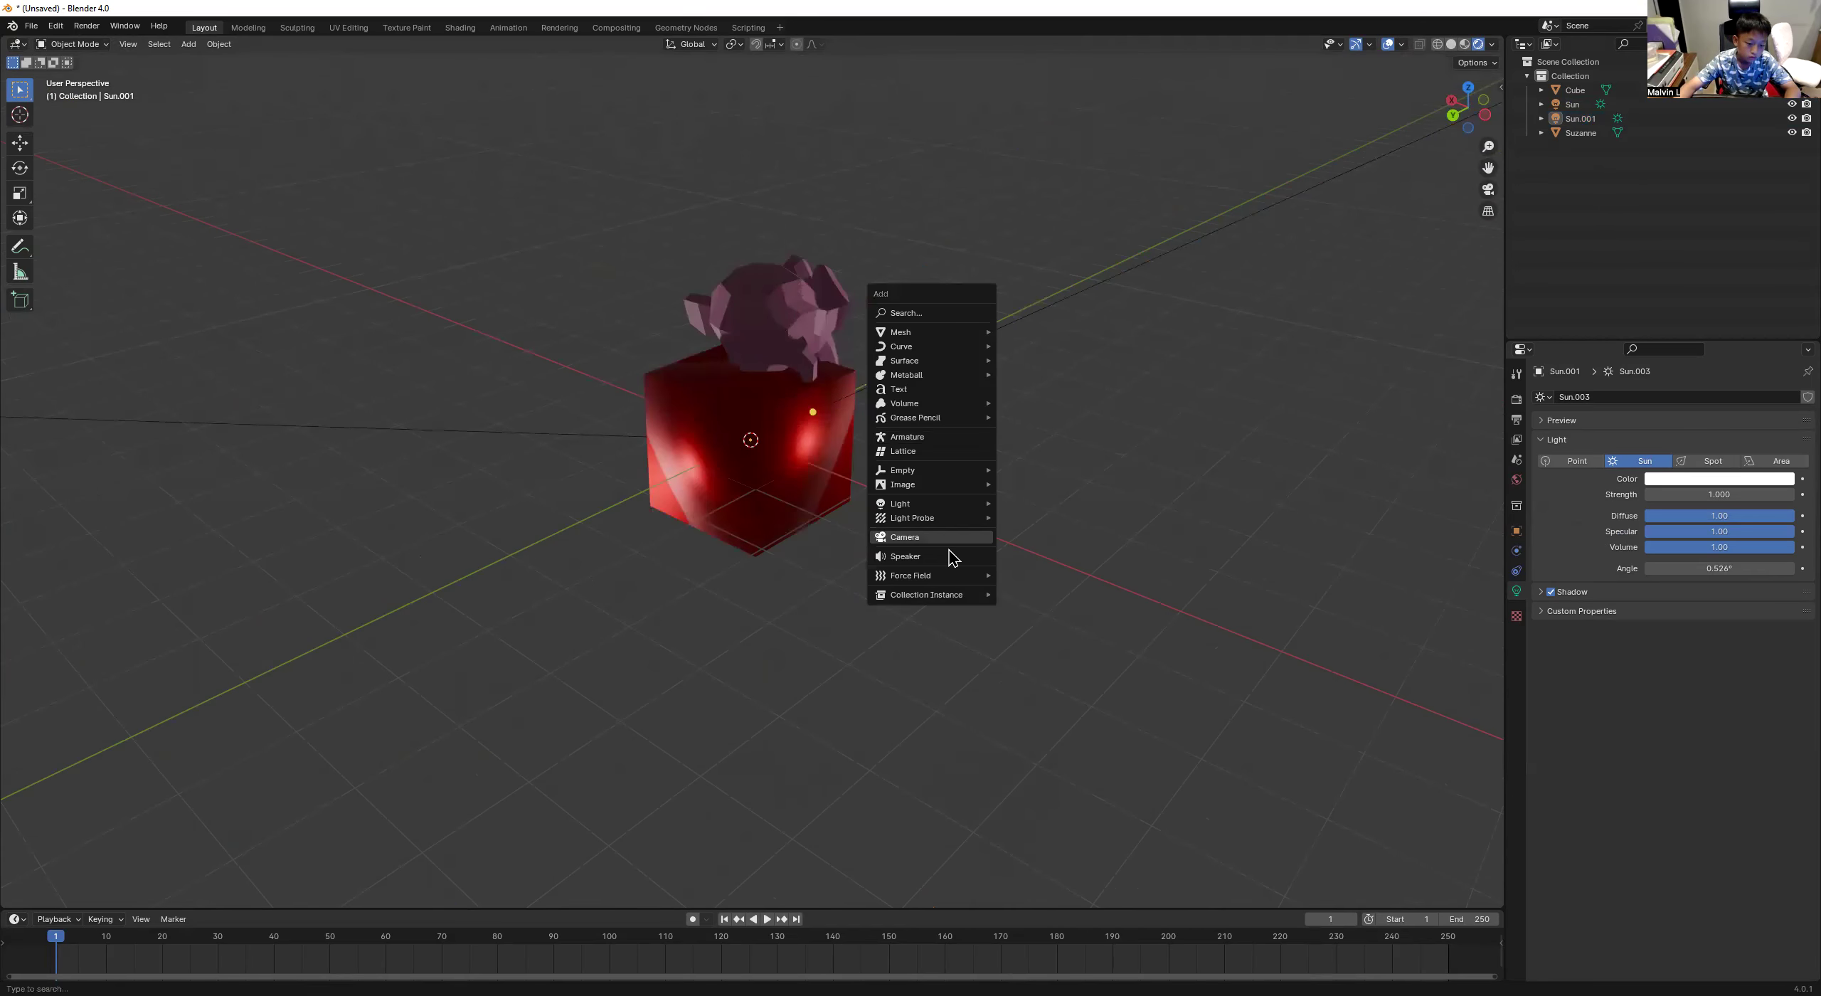
{"action": "mouse_move", "coordinate": [948, 515]}
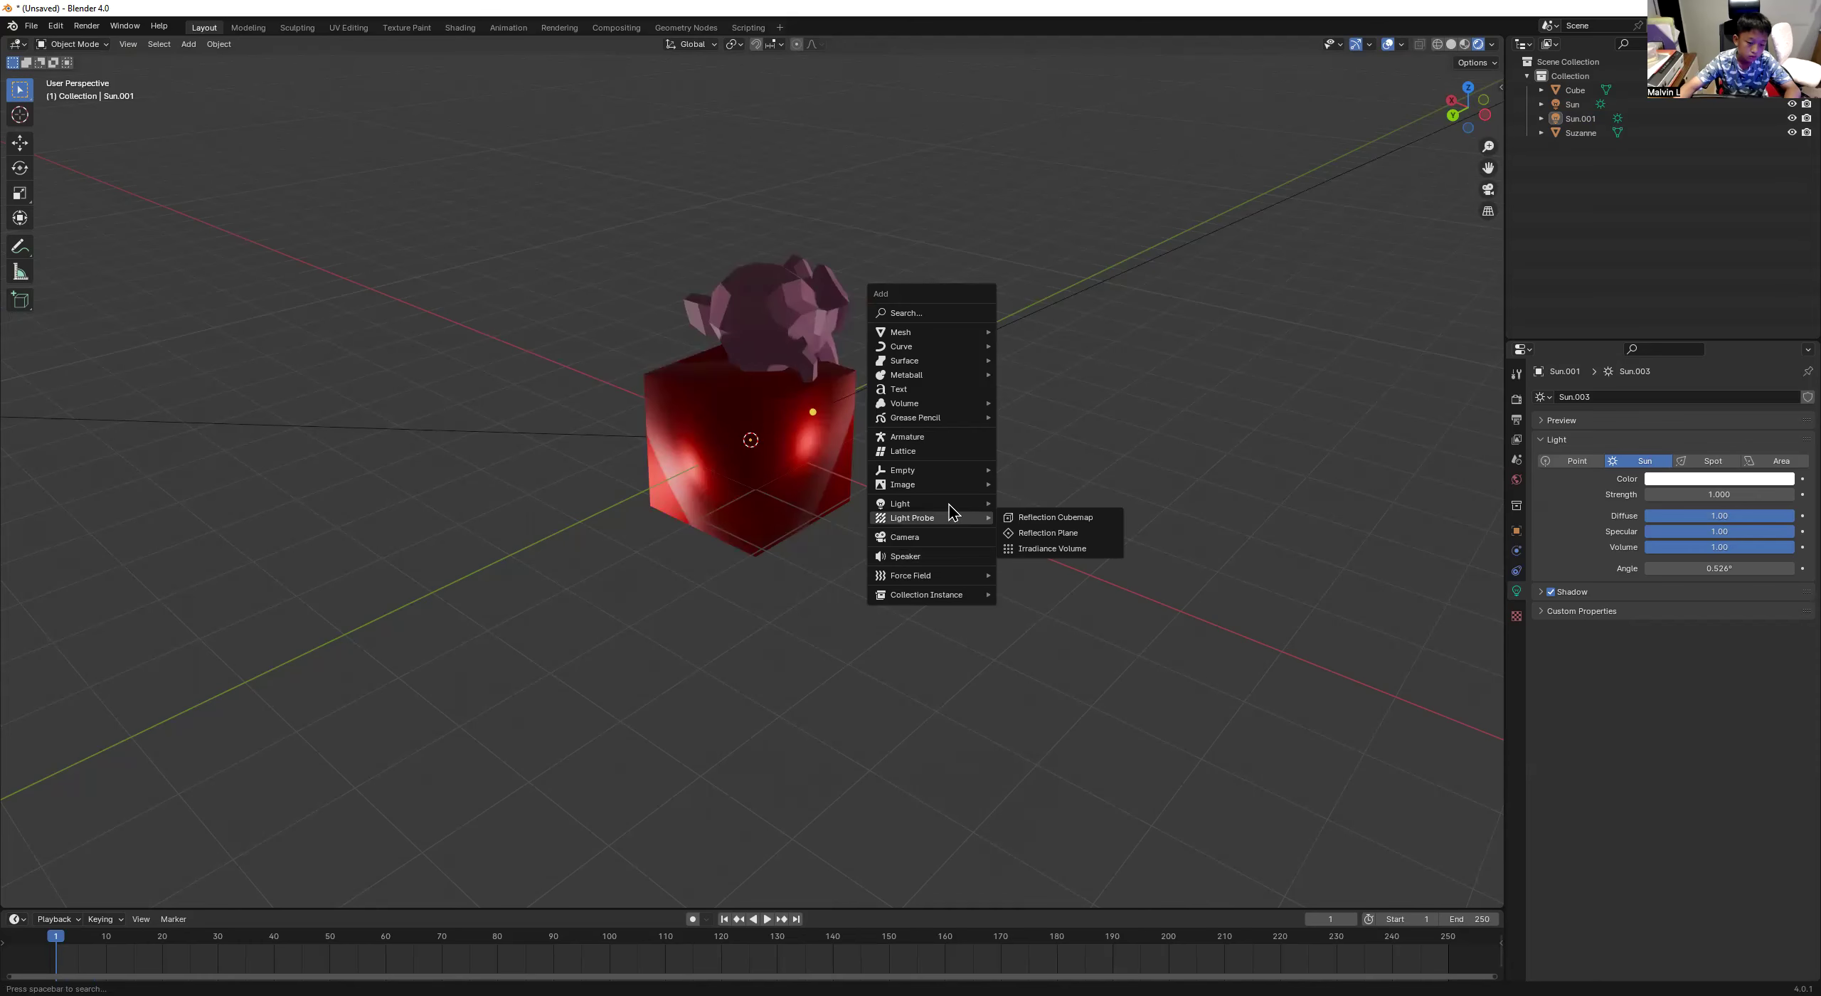
{"action": "left_click", "coordinate": [1100, 554]}
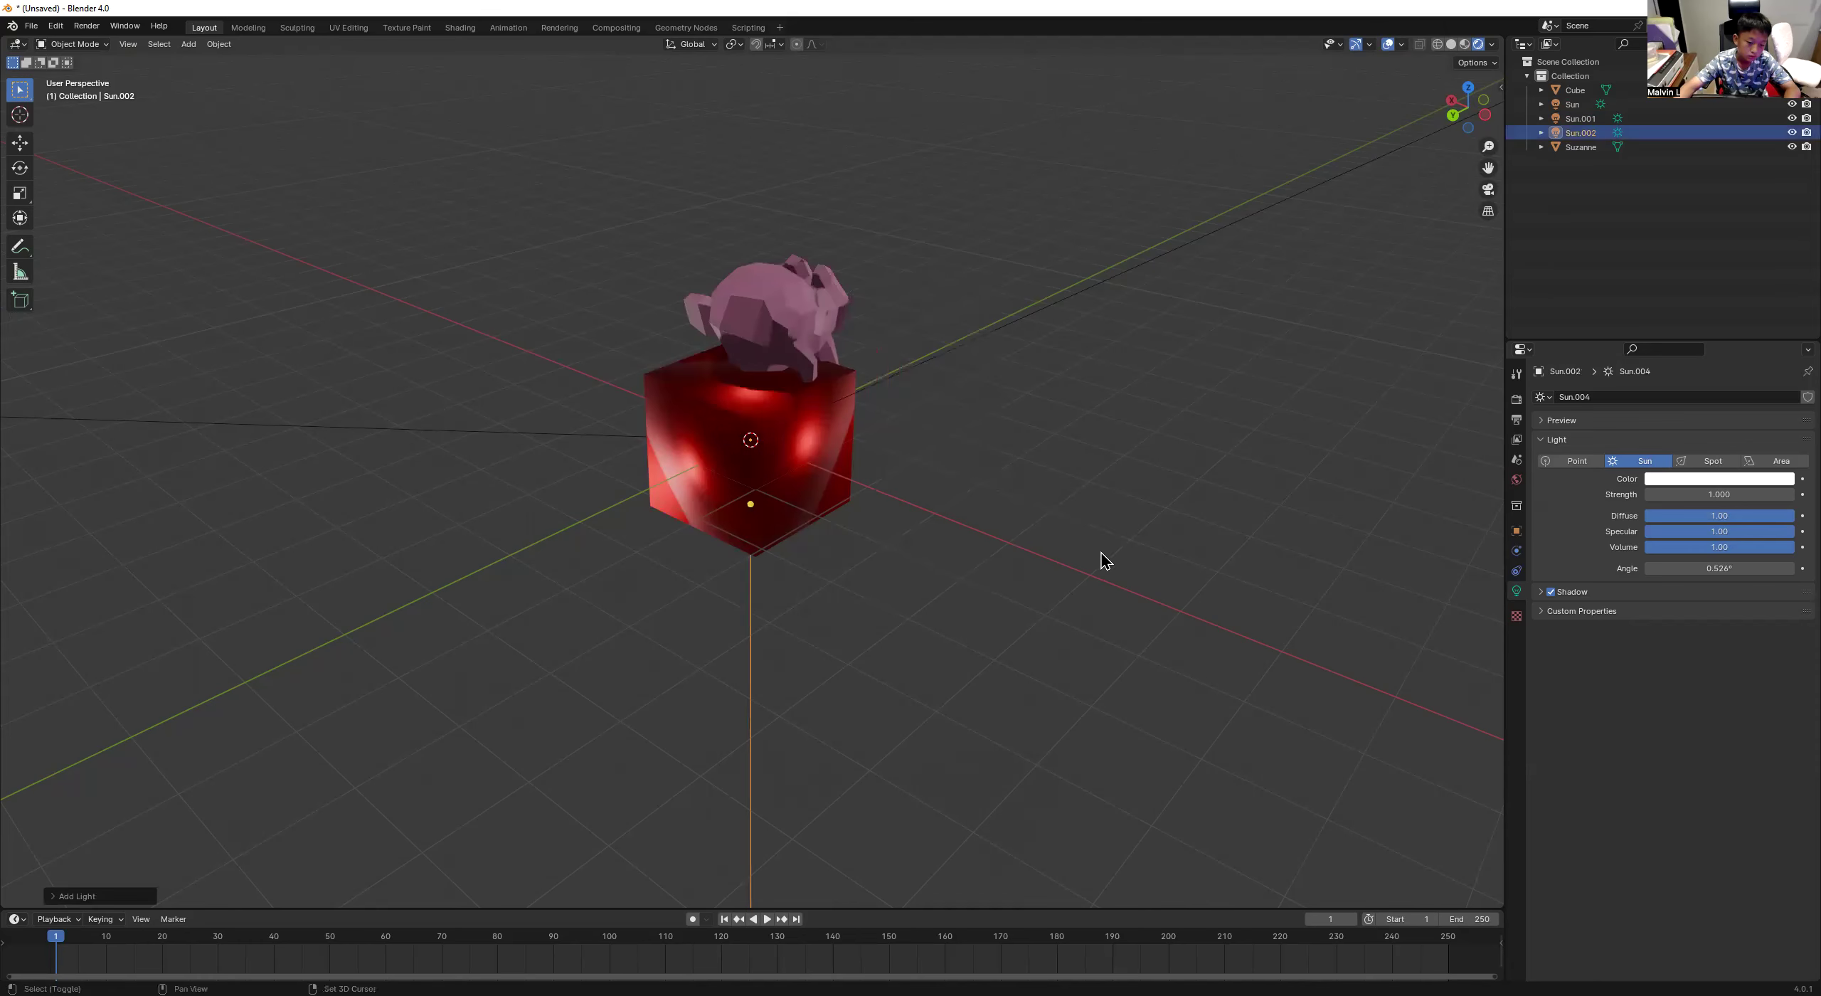
{"action": "middle_click_drag", "start_coordinate": [976, 533], "coordinate": [785, 565]}
{"action": "left_click_drag", "start_coordinate": [678, 525], "coordinate": [922, 626]}
{"action": "middle_click_drag", "start_coordinate": [922, 626], "coordinate": [652, 569]}
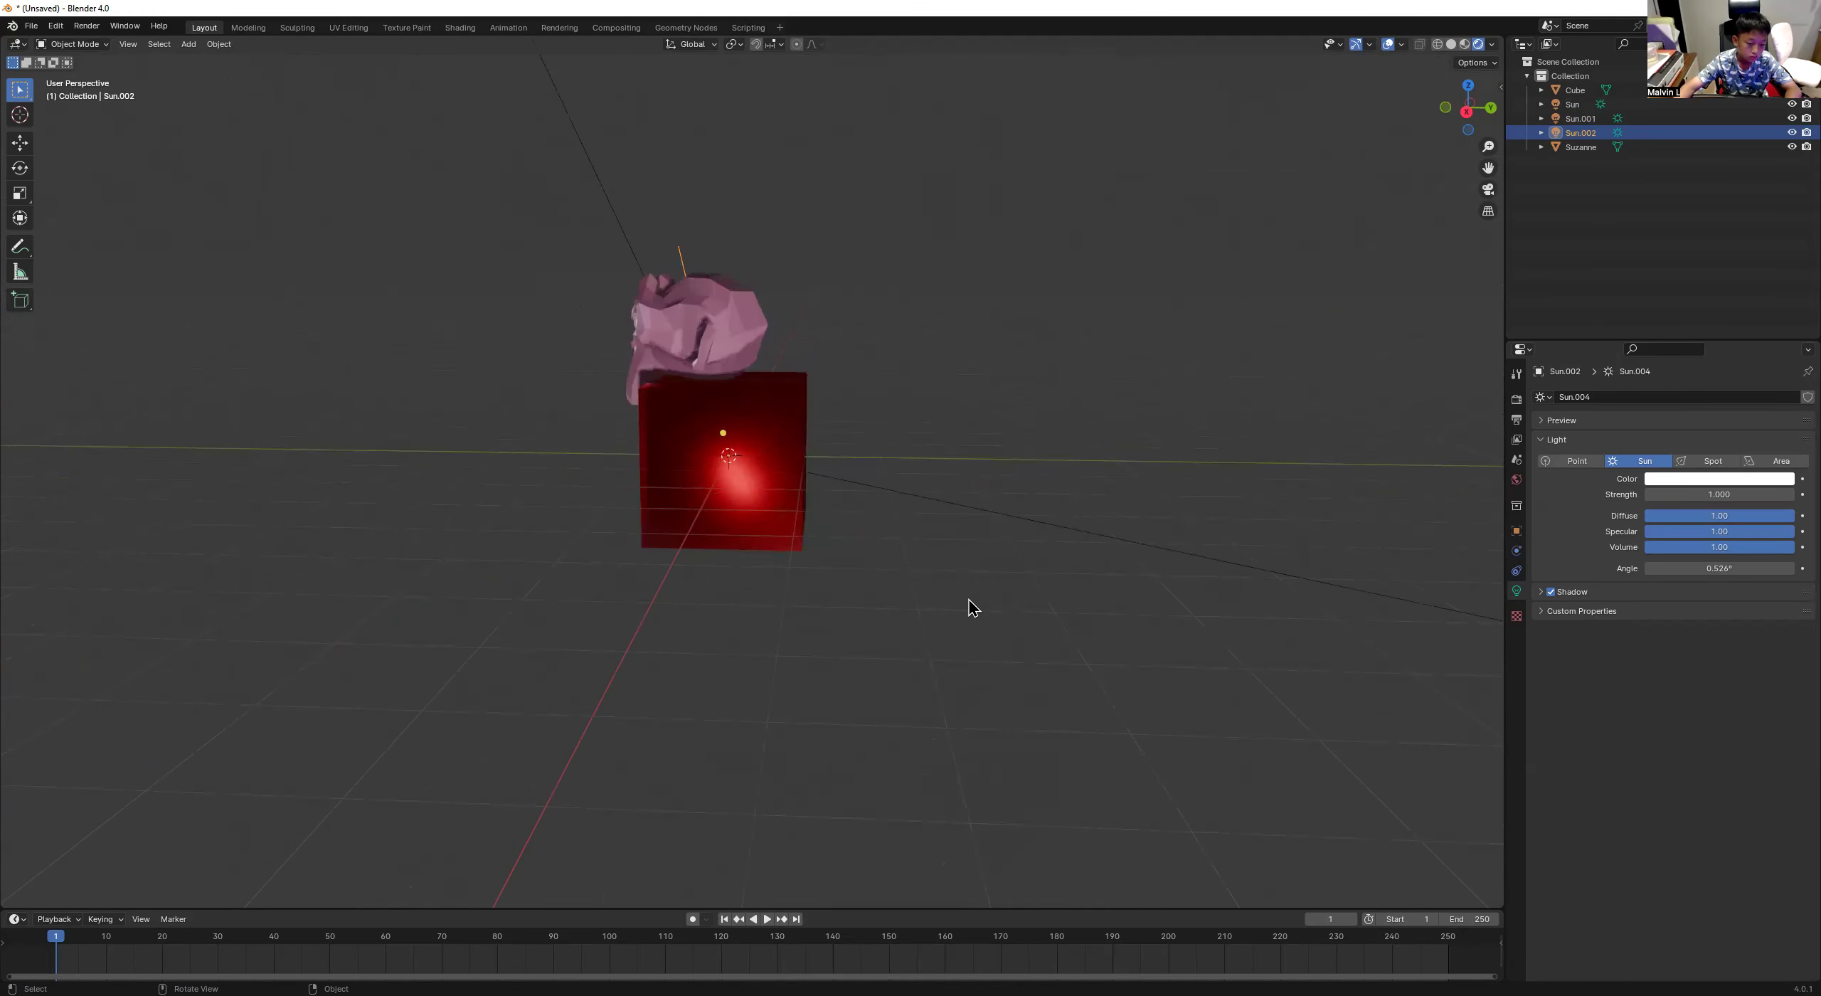
{"action": "middle_click_drag", "start_coordinate": [860, 599], "coordinate": [665, 548]}
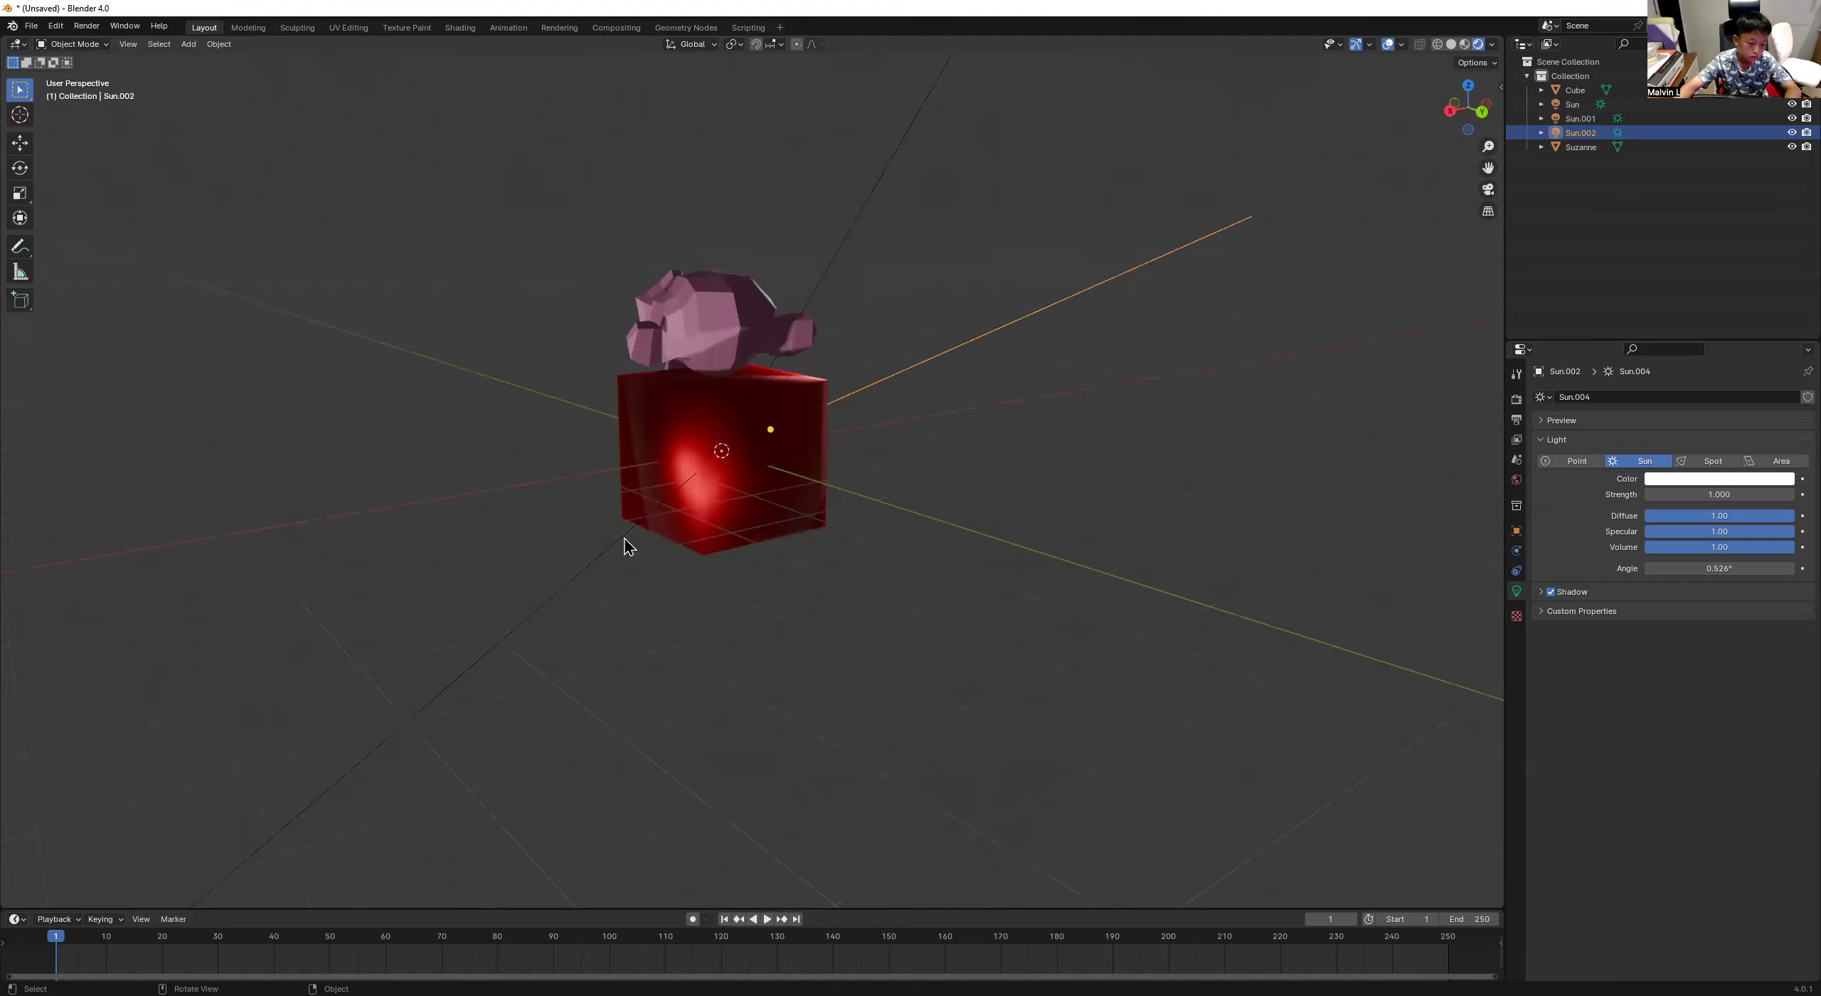
Re-aim the first sun light so that it shines straight onto the monkey's face.
{"action": "left_click", "coordinate": [722, 449]}
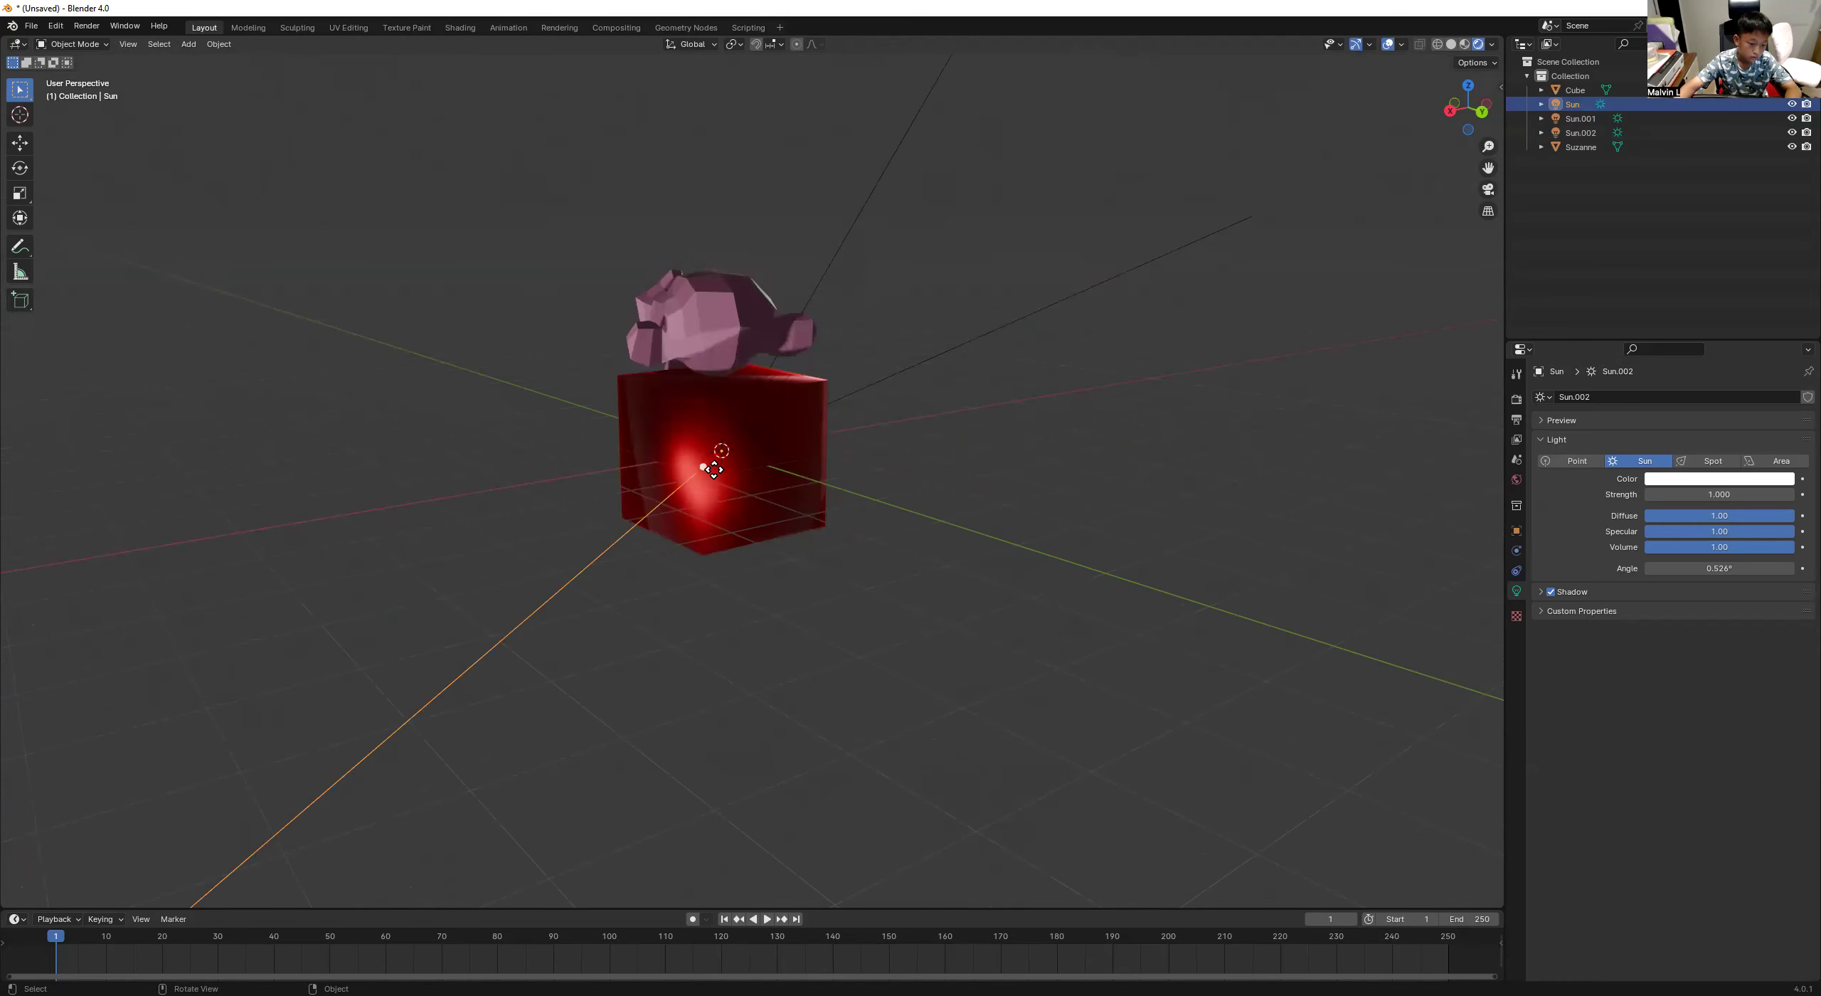
{"action": "left_click_drag", "start_coordinate": [715, 470], "coordinate": [875, 608]}
{"action": "middle_click_drag", "start_coordinate": [1011, 620], "coordinate": [1074, 610]}
{"action": "middle_click_drag", "start_coordinate": [940, 580], "coordinate": [1060, 609]}
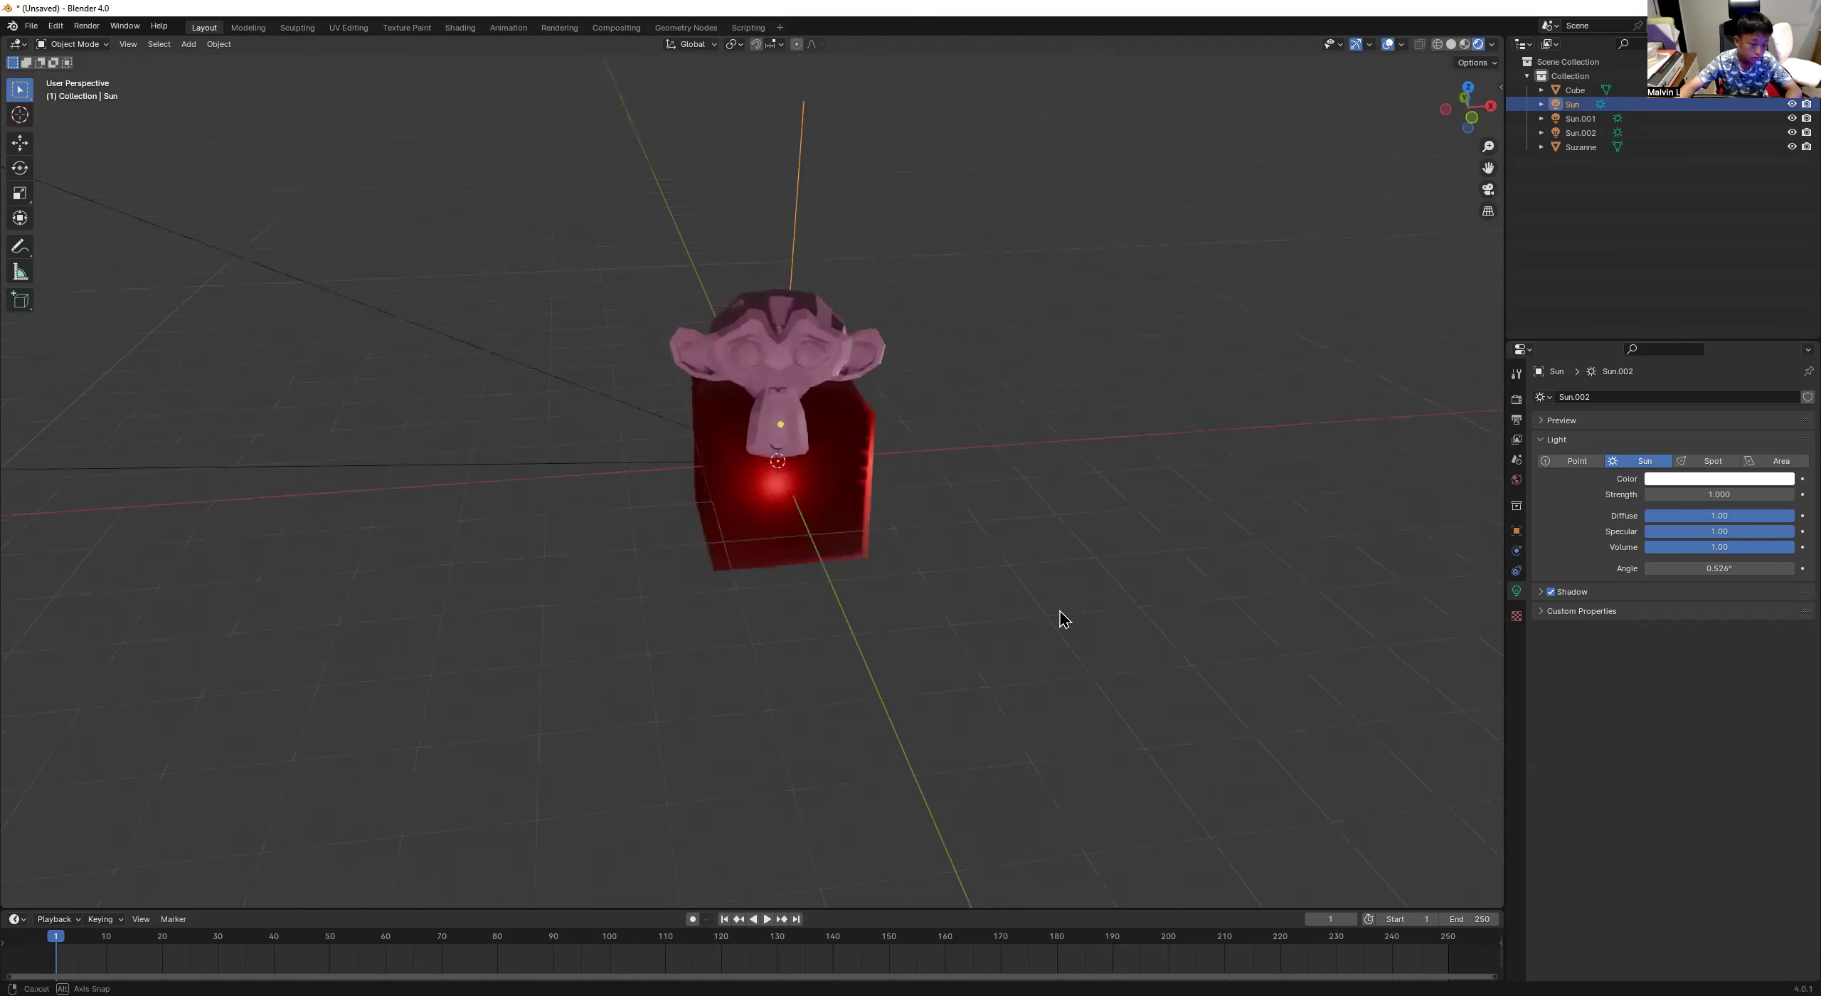
{"action": "middle_click_drag", "start_coordinate": [877, 493], "coordinate": [927, 504]}
Adjust the third sun light's direction to run closely along the X axis and deselect it.
{"action": "left_click", "coordinate": [797, 445]}
{"action": "middle_click_drag", "start_coordinate": [774, 439], "coordinate": [856, 462]}
{"action": "left_click_drag", "start_coordinate": [856, 464], "coordinate": [699, 502]}
{"action": "left_click", "coordinate": [700, 502]}
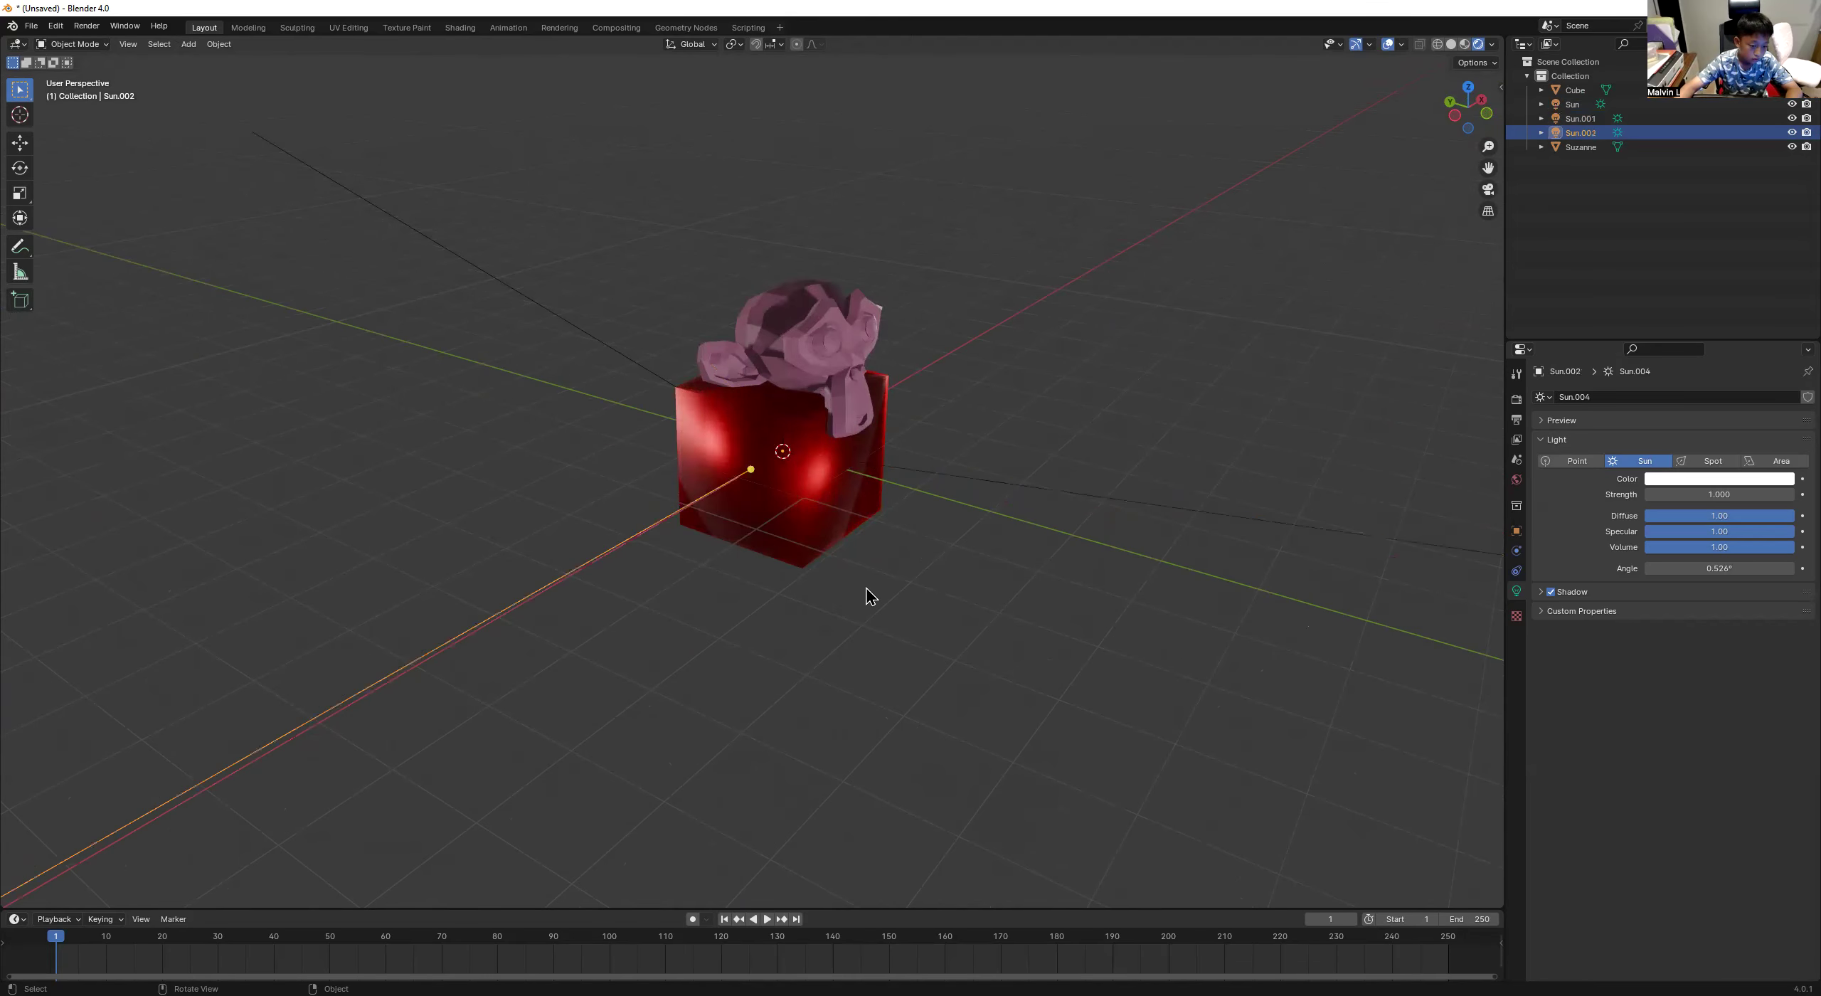
{"action": "middle_click_drag", "start_coordinate": [870, 596], "coordinate": [734, 550]}
{"action": "left_click", "coordinate": [831, 573]}
Add a fourth sun light and aim it at the monkey's face and the cube's front face.
{"action": "mouse_move", "coordinate": [831, 584]}
{"action": "middle_mouse_down"}
{"action": "mouse_move", "coordinate": [839, 570]}
{"action": "mouse_move", "coordinate": [830, 601]}
{"action": "middle_mouse_up"}
{"action": "middle_click_drag", "start_coordinate": [744, 520], "coordinate": [737, 463]}
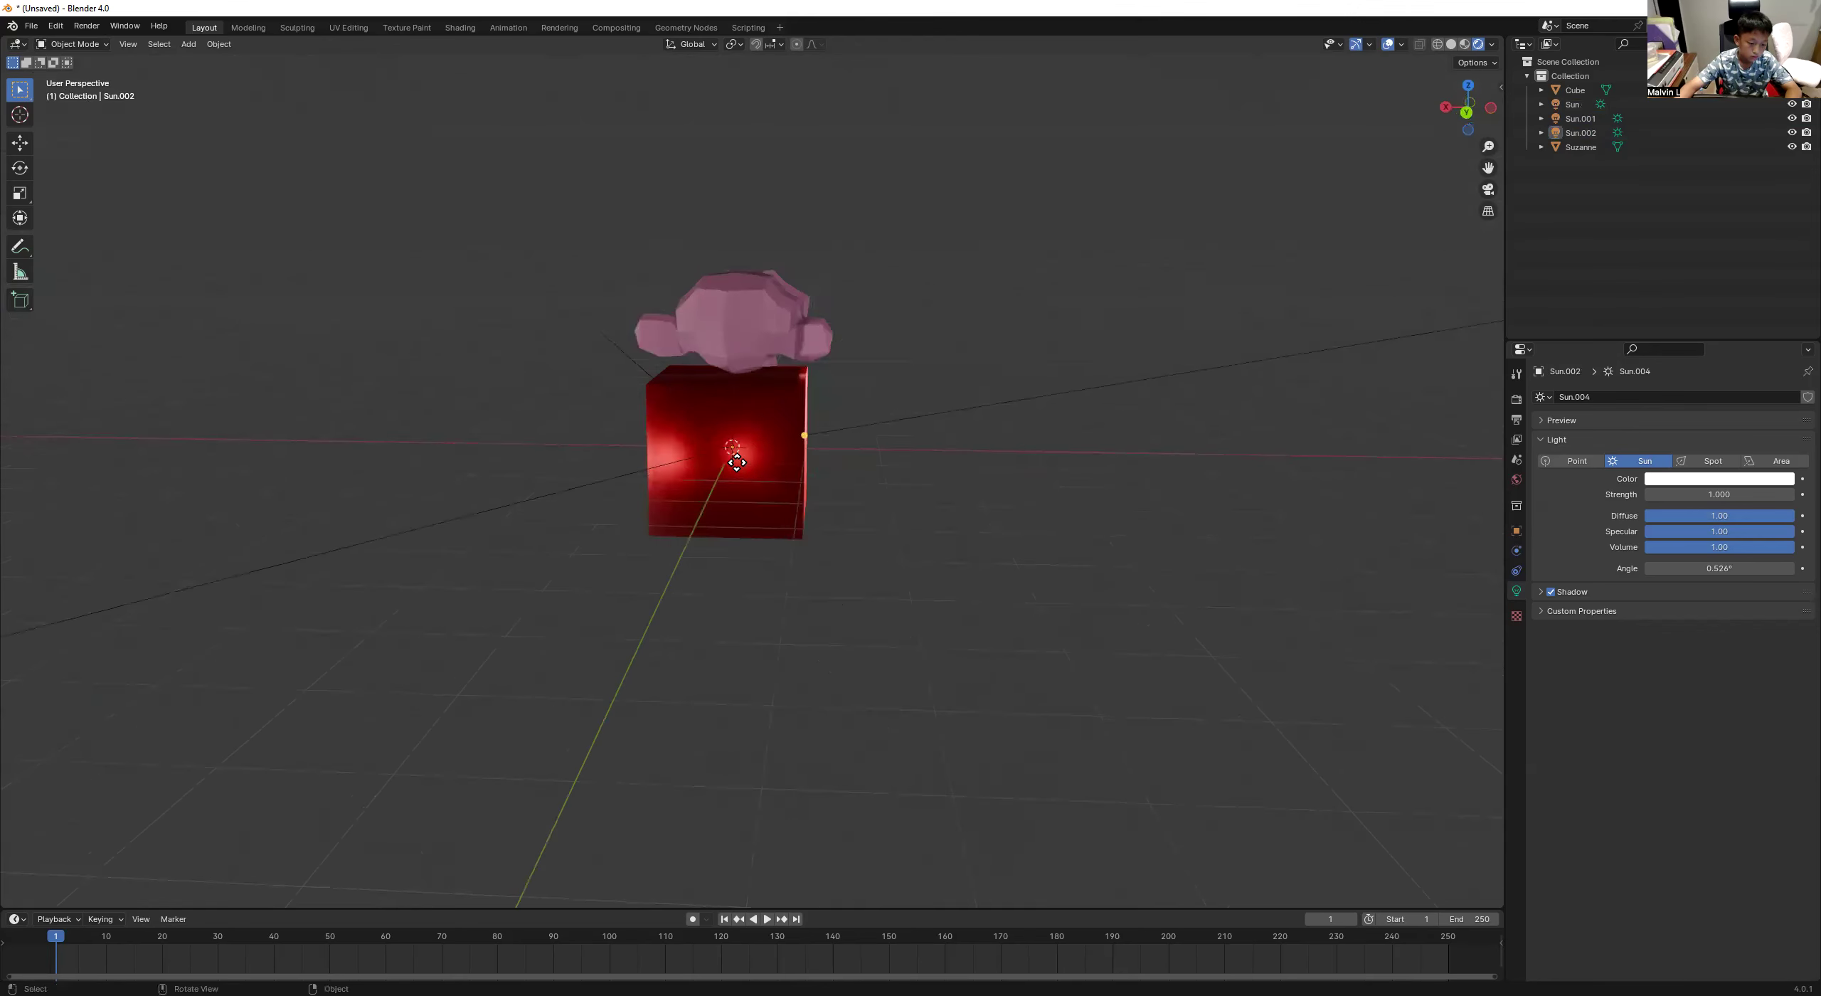
{"action": "key", "text": "ctrl+v"}
{"action": "left_click_drag", "start_coordinate": [722, 453], "coordinate": [729, 457]}
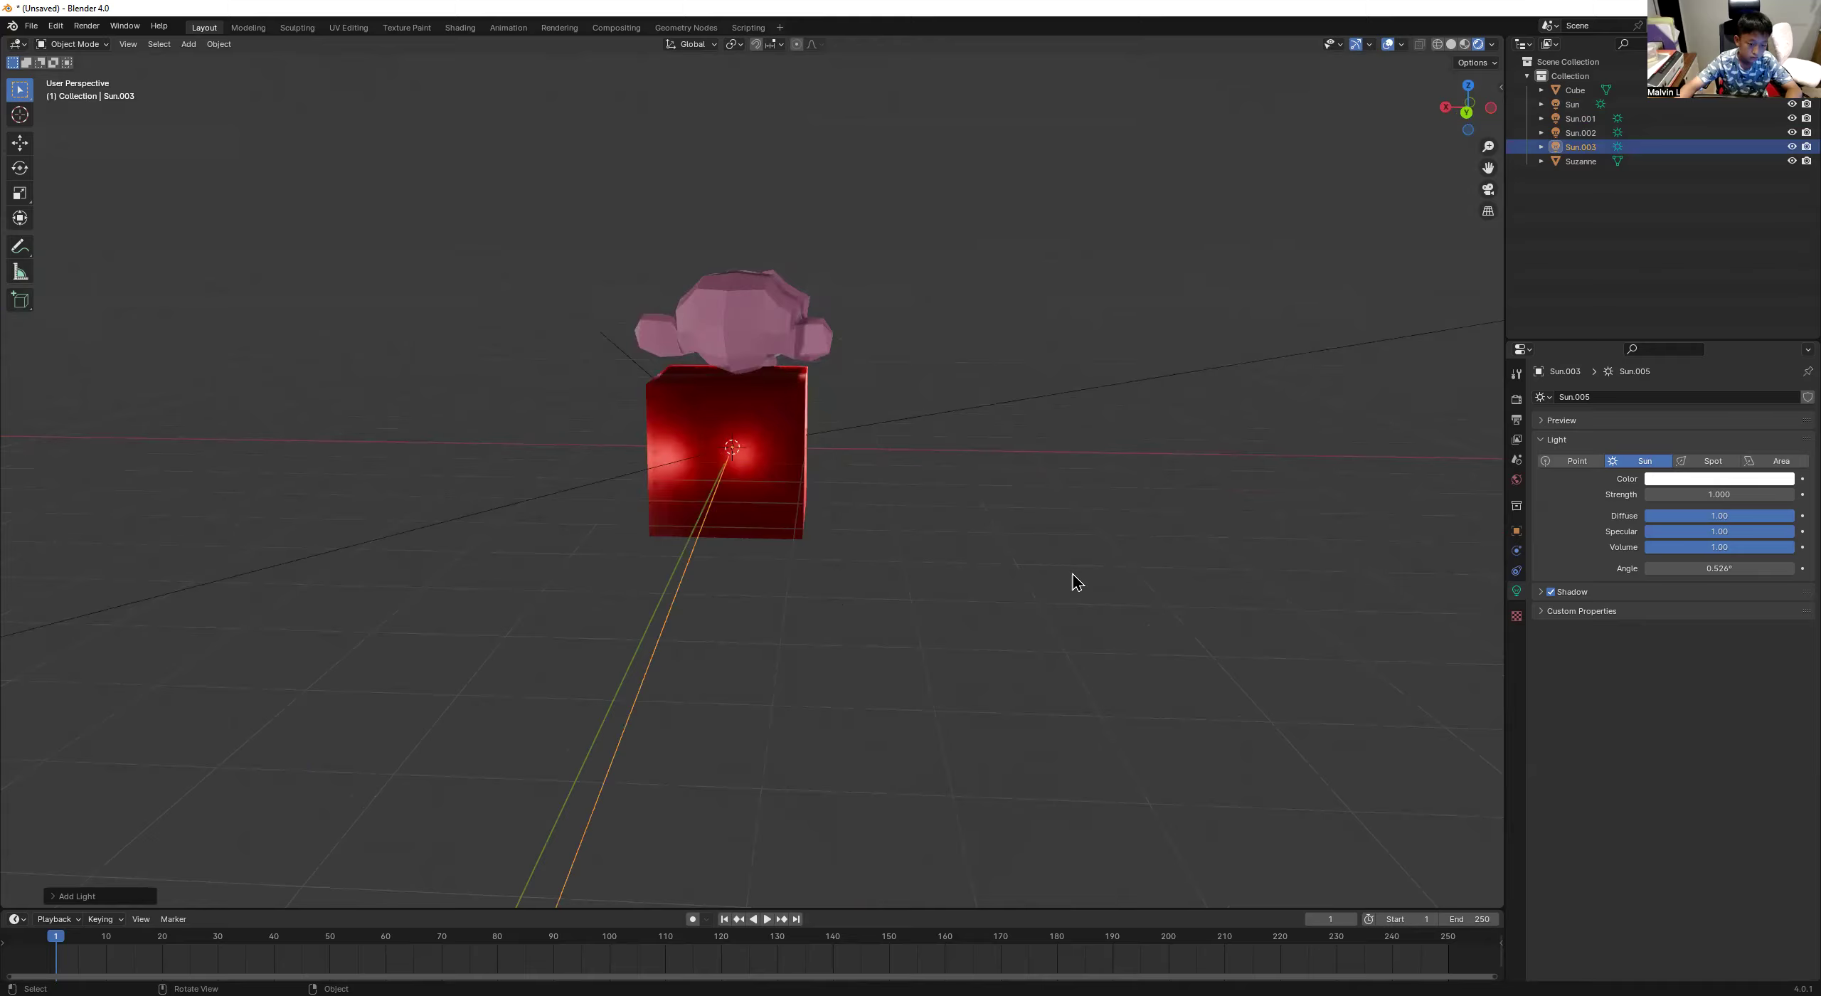
{"action": "middle_click_drag", "start_coordinate": [830, 560], "coordinate": [614, 620]}
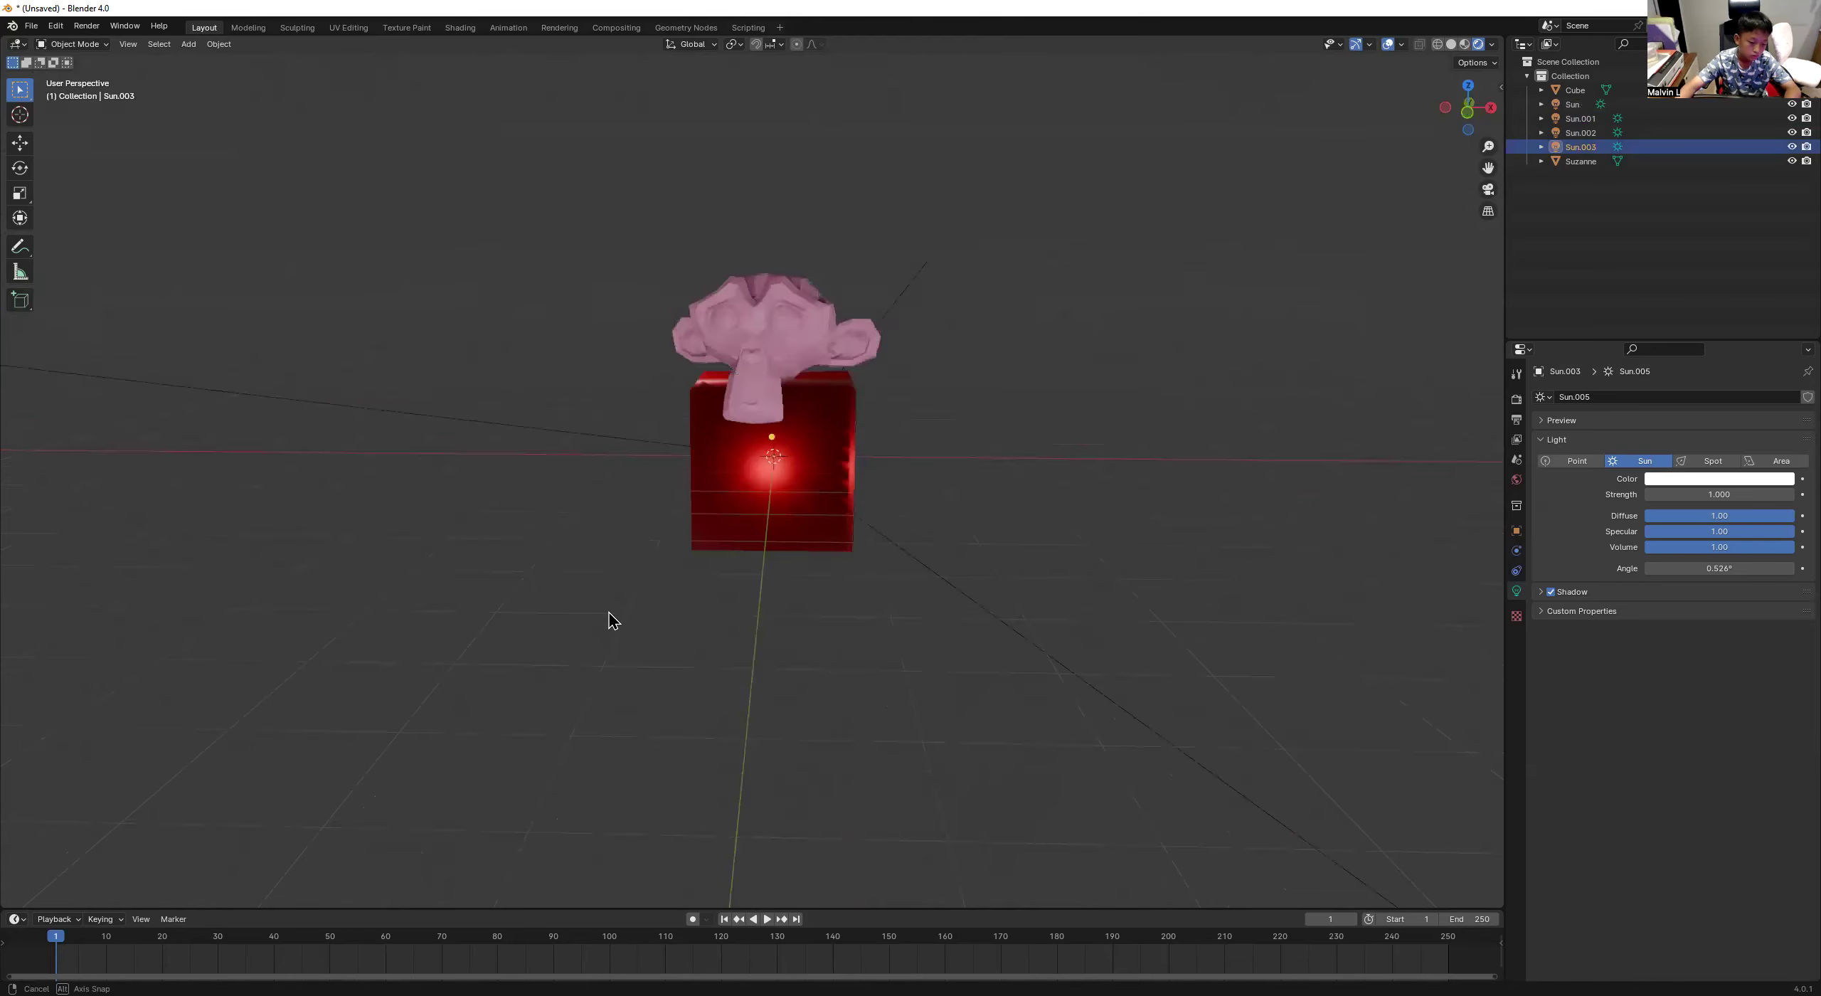
Add a fifth sun light and aim it along the X axis at the side of the cube and monkey head.
{"action": "middle_click_drag", "start_coordinate": [613, 623], "coordinate": [755, 573]}
{"action": "key", "text": "shift+a"}
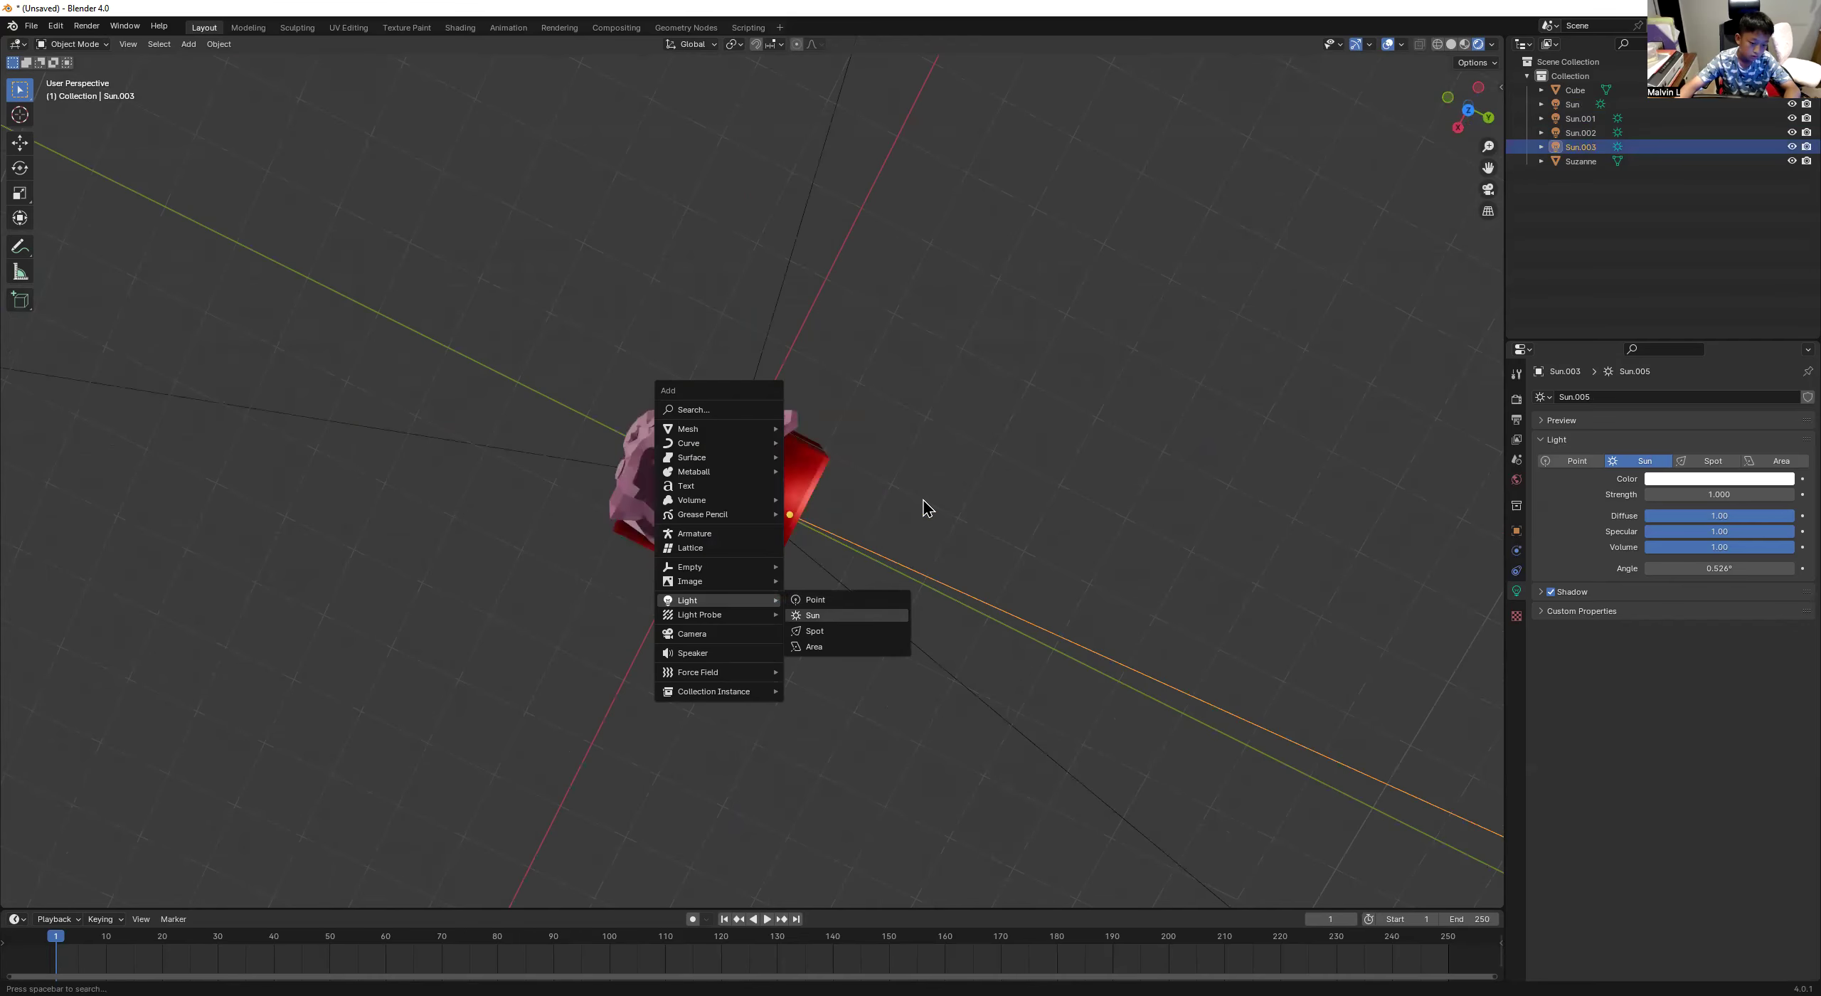
{"action": "left_click", "coordinate": [847, 616]}
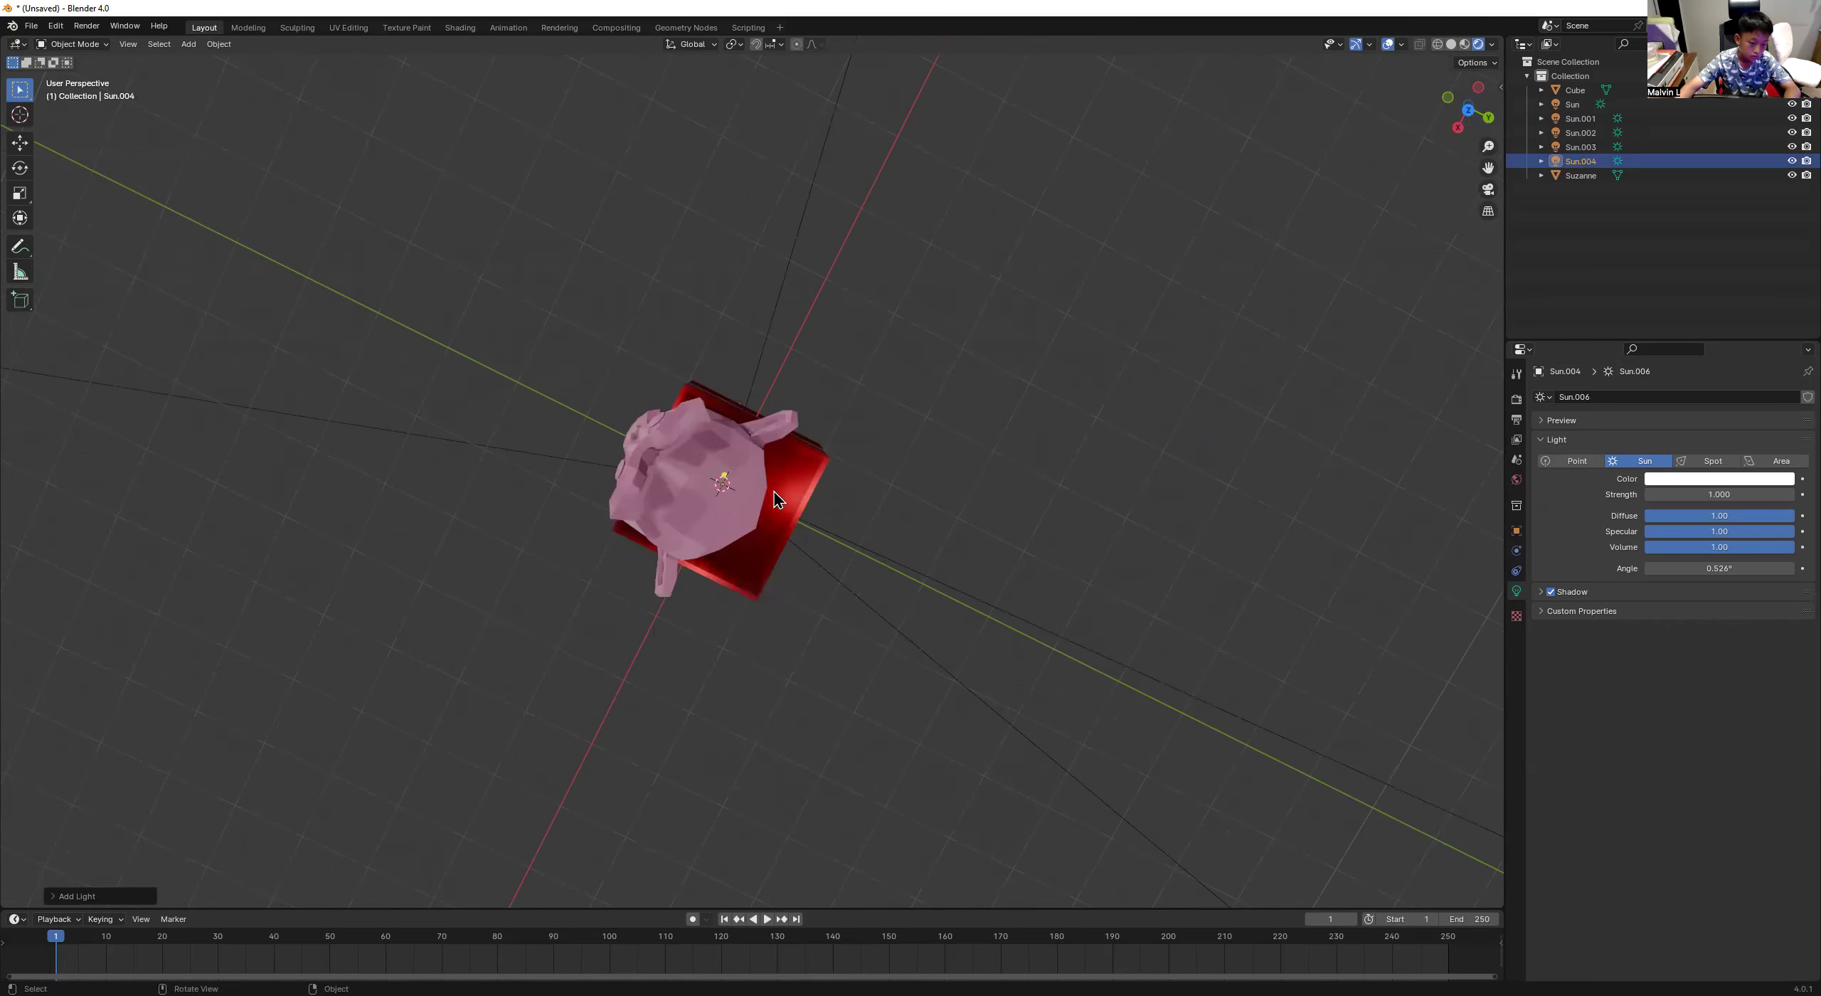
{"action": "middle_click_drag", "start_coordinate": [803, 519], "coordinate": [794, 534]}
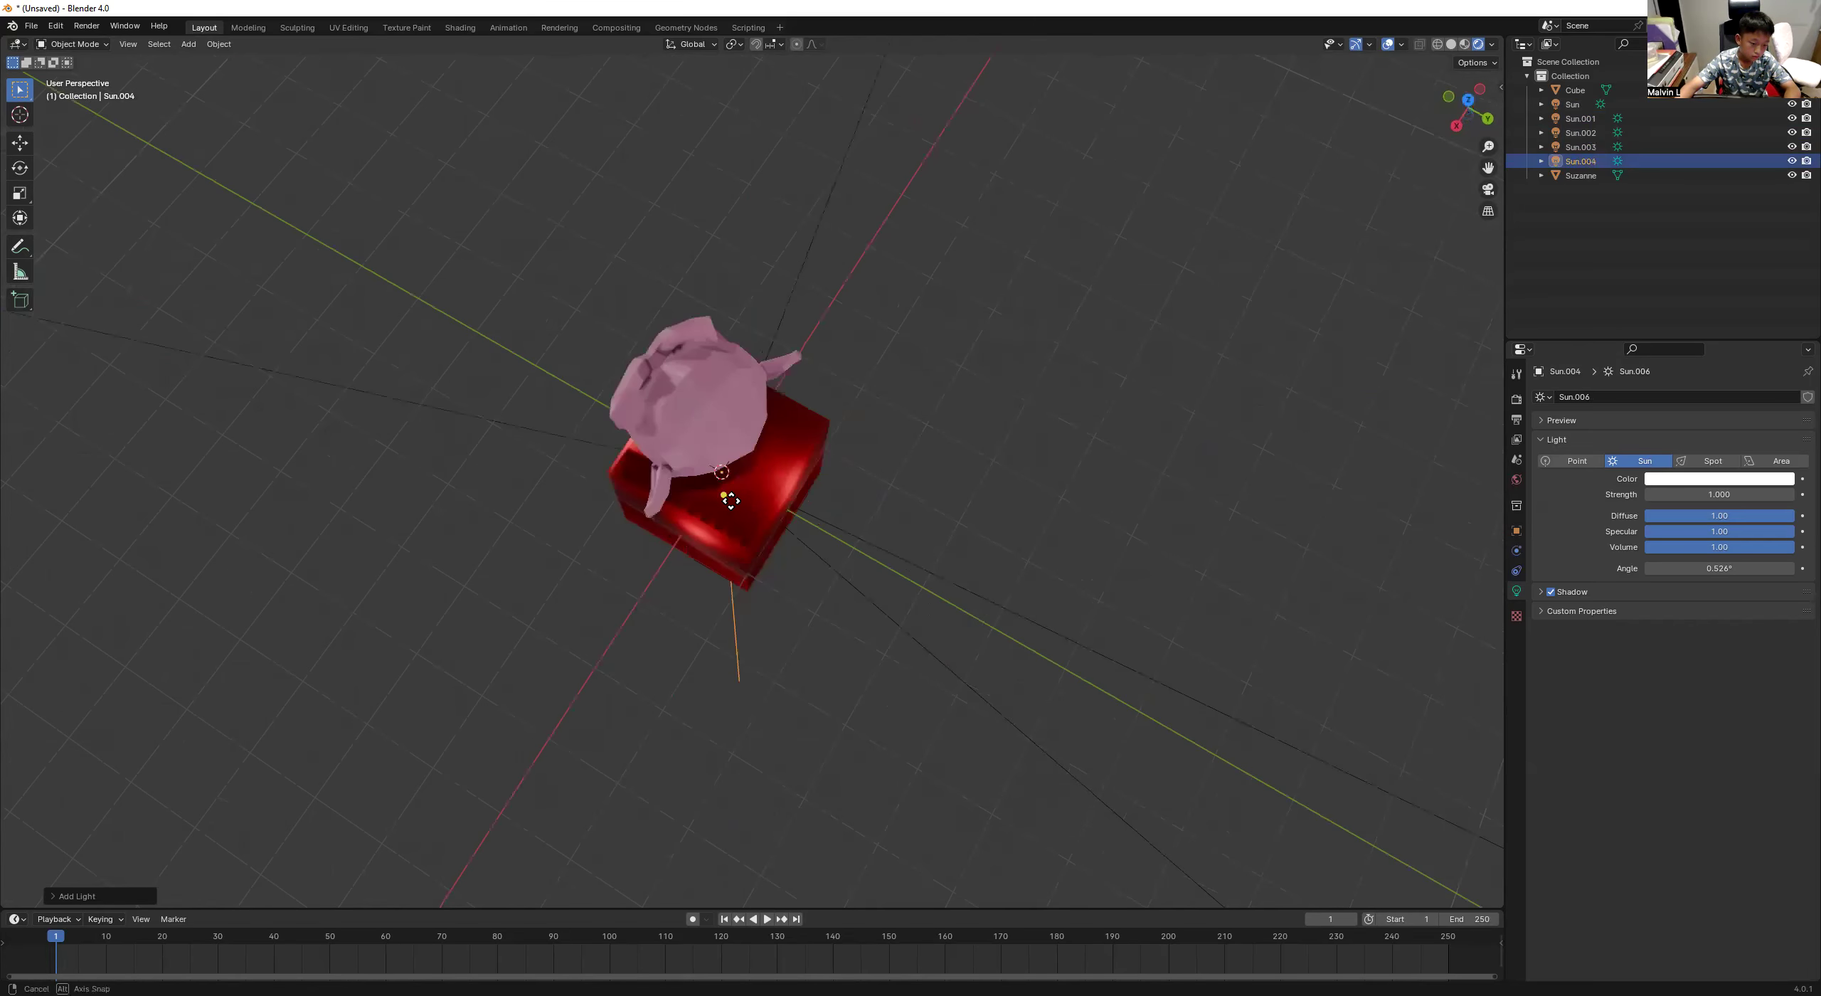
{"action": "middle_click_drag", "start_coordinate": [732, 496], "coordinate": [731, 496]}
{"action": "middle_click_drag", "start_coordinate": [804, 555], "coordinate": [804, 443]}
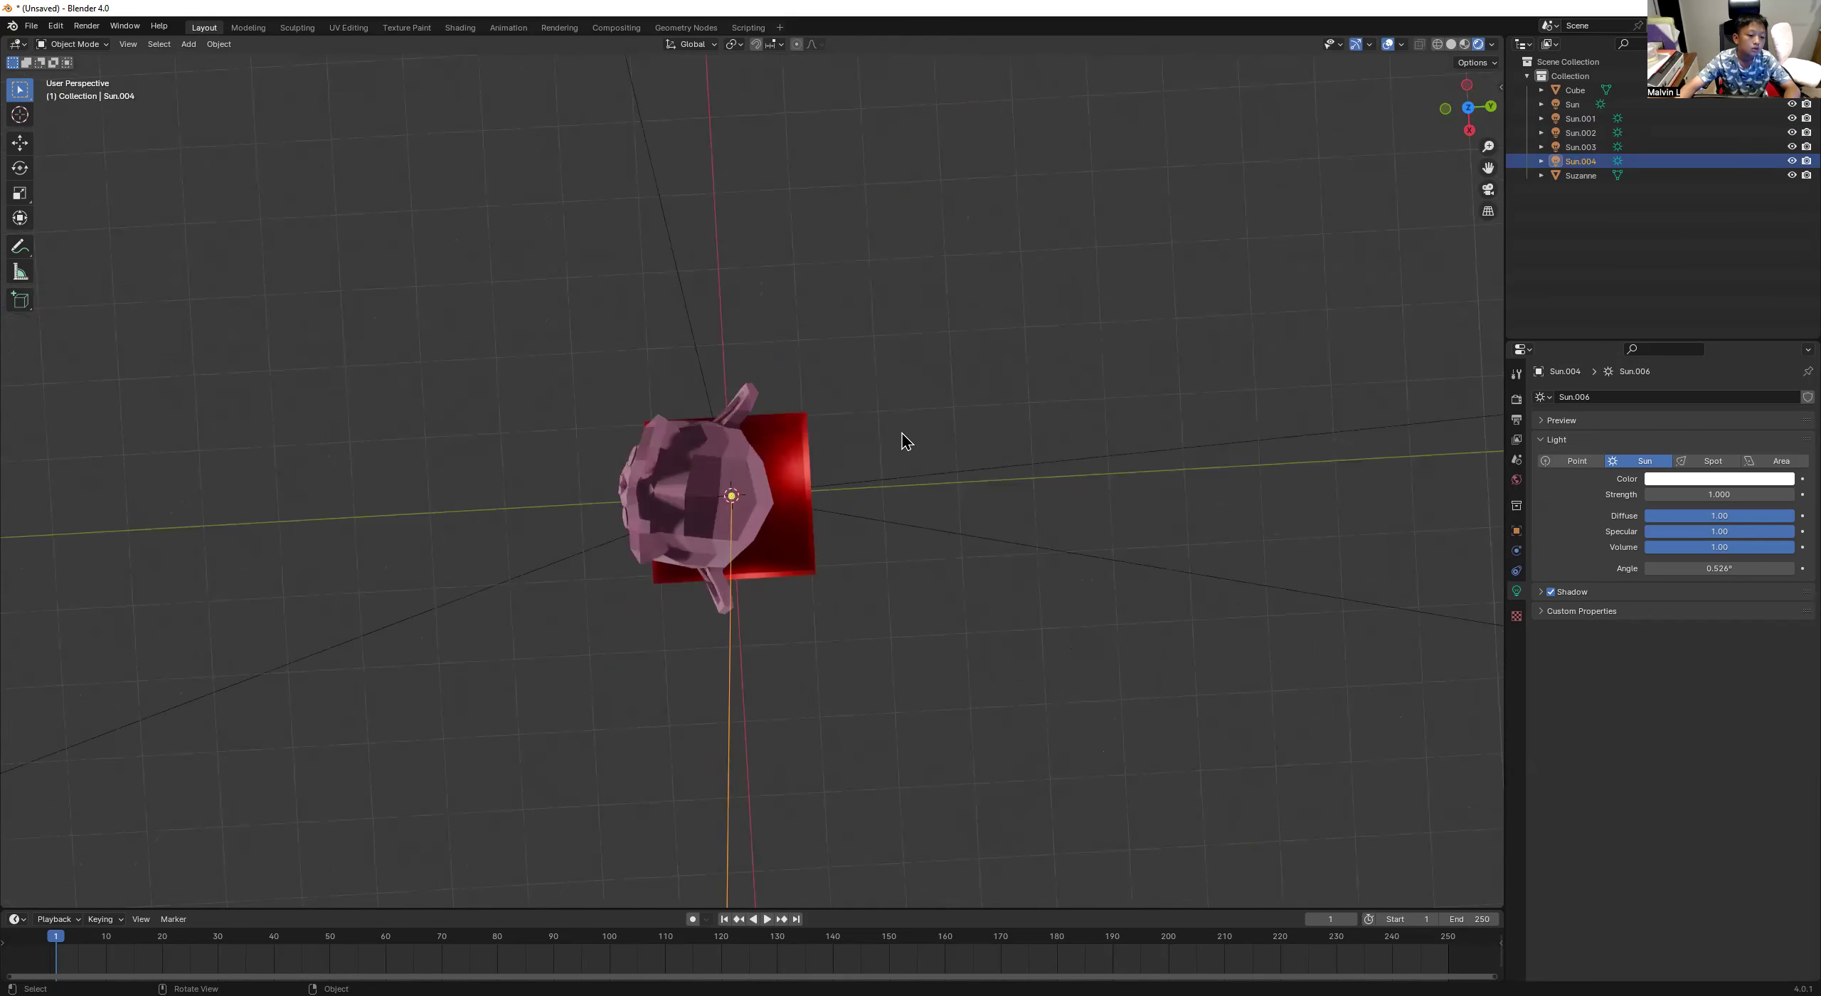
Set the strength of the fifth sun light to 20.
{"action": "middle_click_drag", "start_coordinate": [1327, 463], "coordinate": [932, 308]}
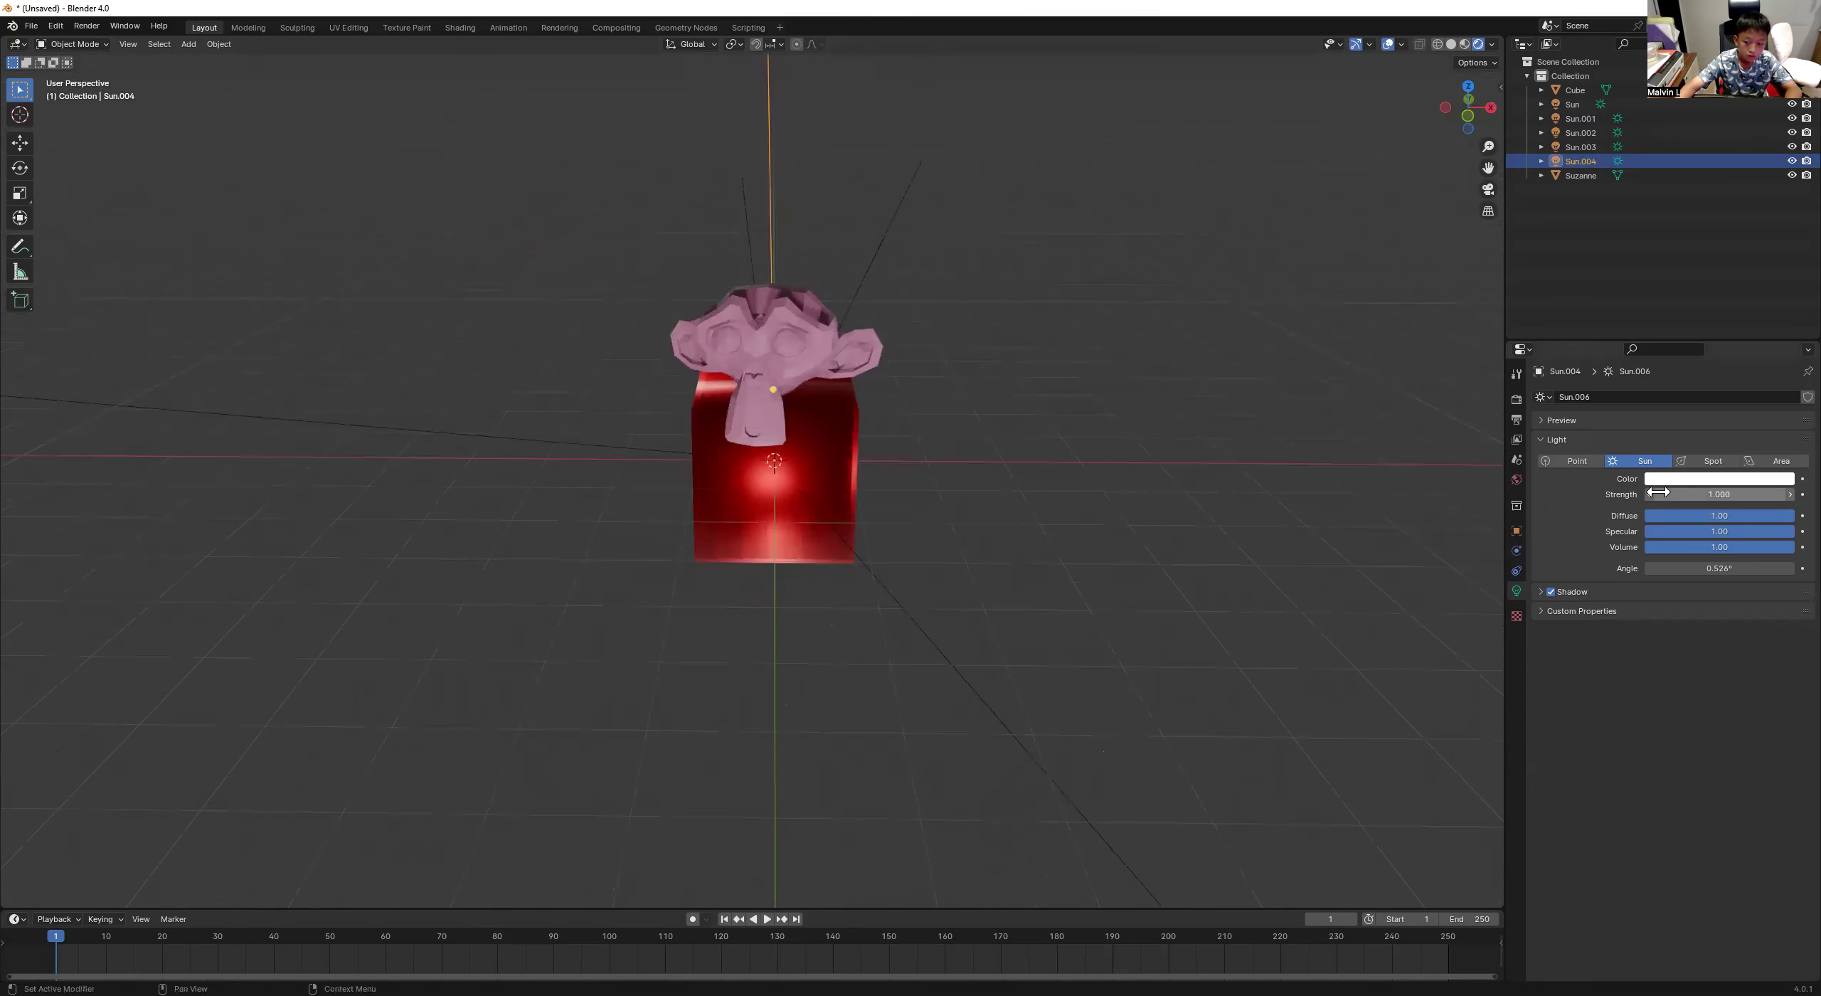
{"action": "left_click", "coordinate": [1658, 493]}
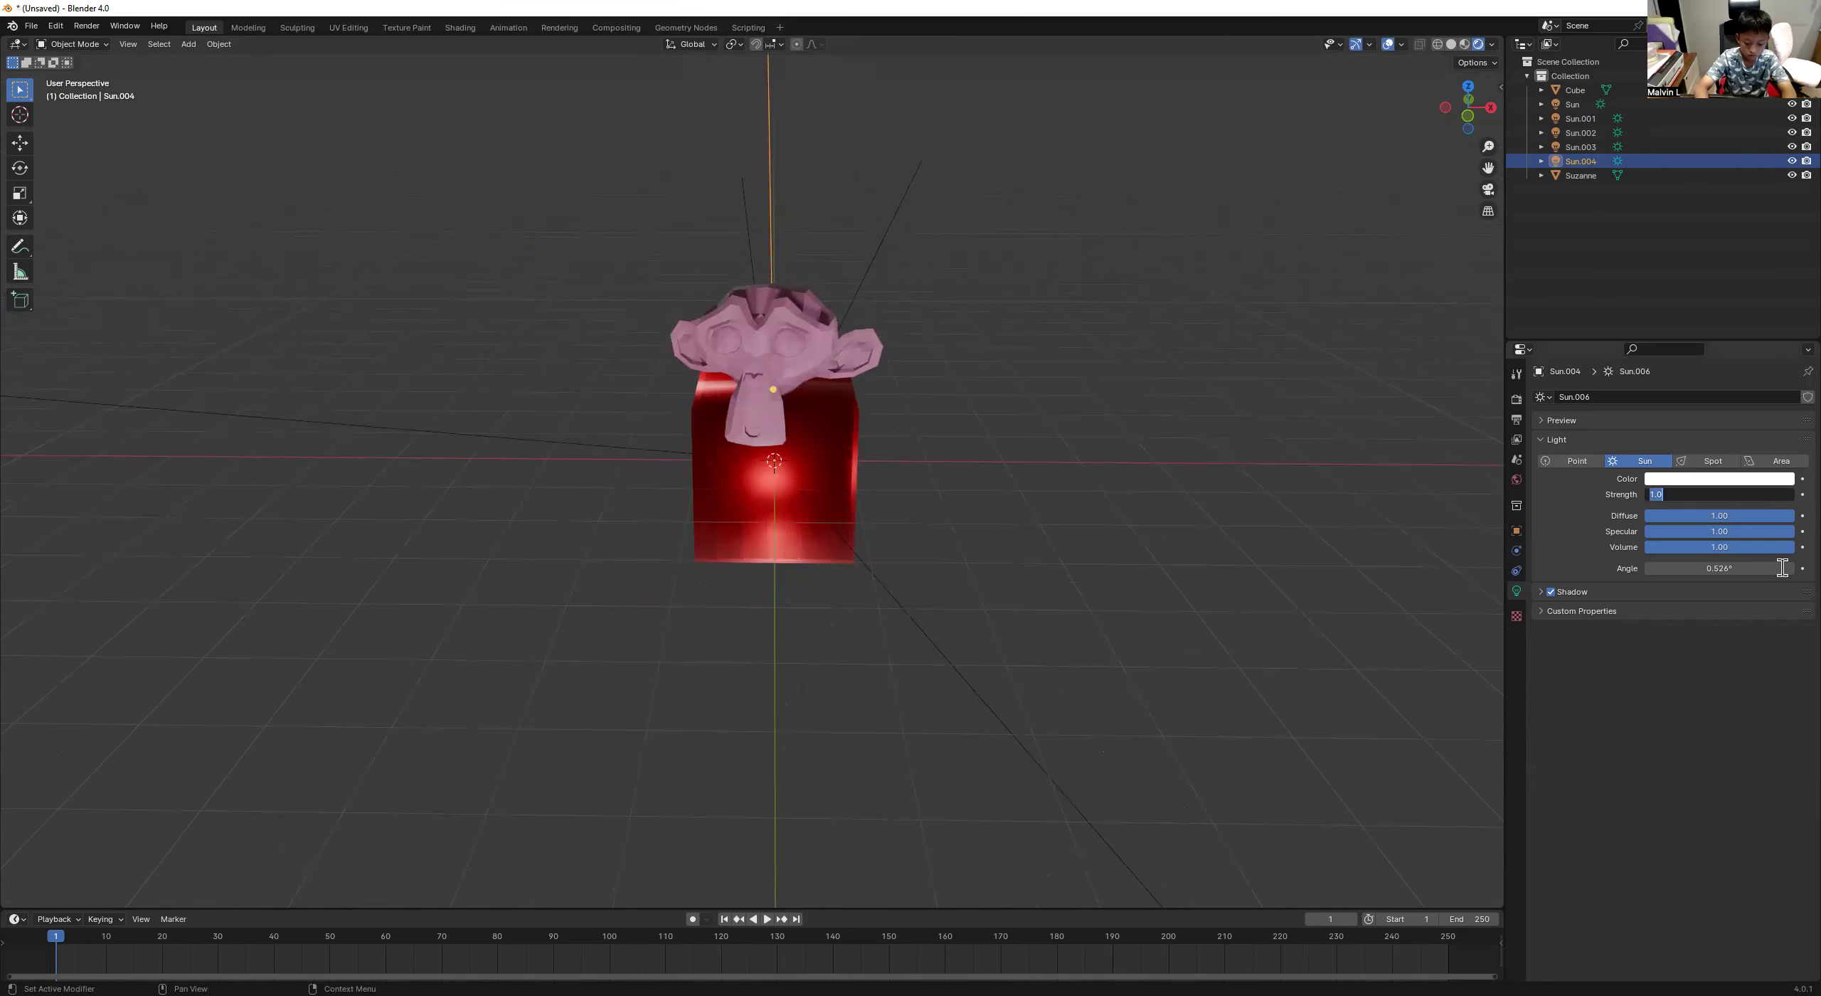
{"action": "type", "text": "30"}
{"action": "key", "text": "Return"}
Re-aim the second sun light at the front of the cube and monkey head and set its strength to 20.
{"action": "middle_click_drag", "start_coordinate": [1342, 634], "coordinate": [849, 486]}
{"action": "left_click", "coordinate": [850, 485]}
{"action": "left_click_drag", "start_coordinate": [850, 485], "coordinate": [922, 548]}
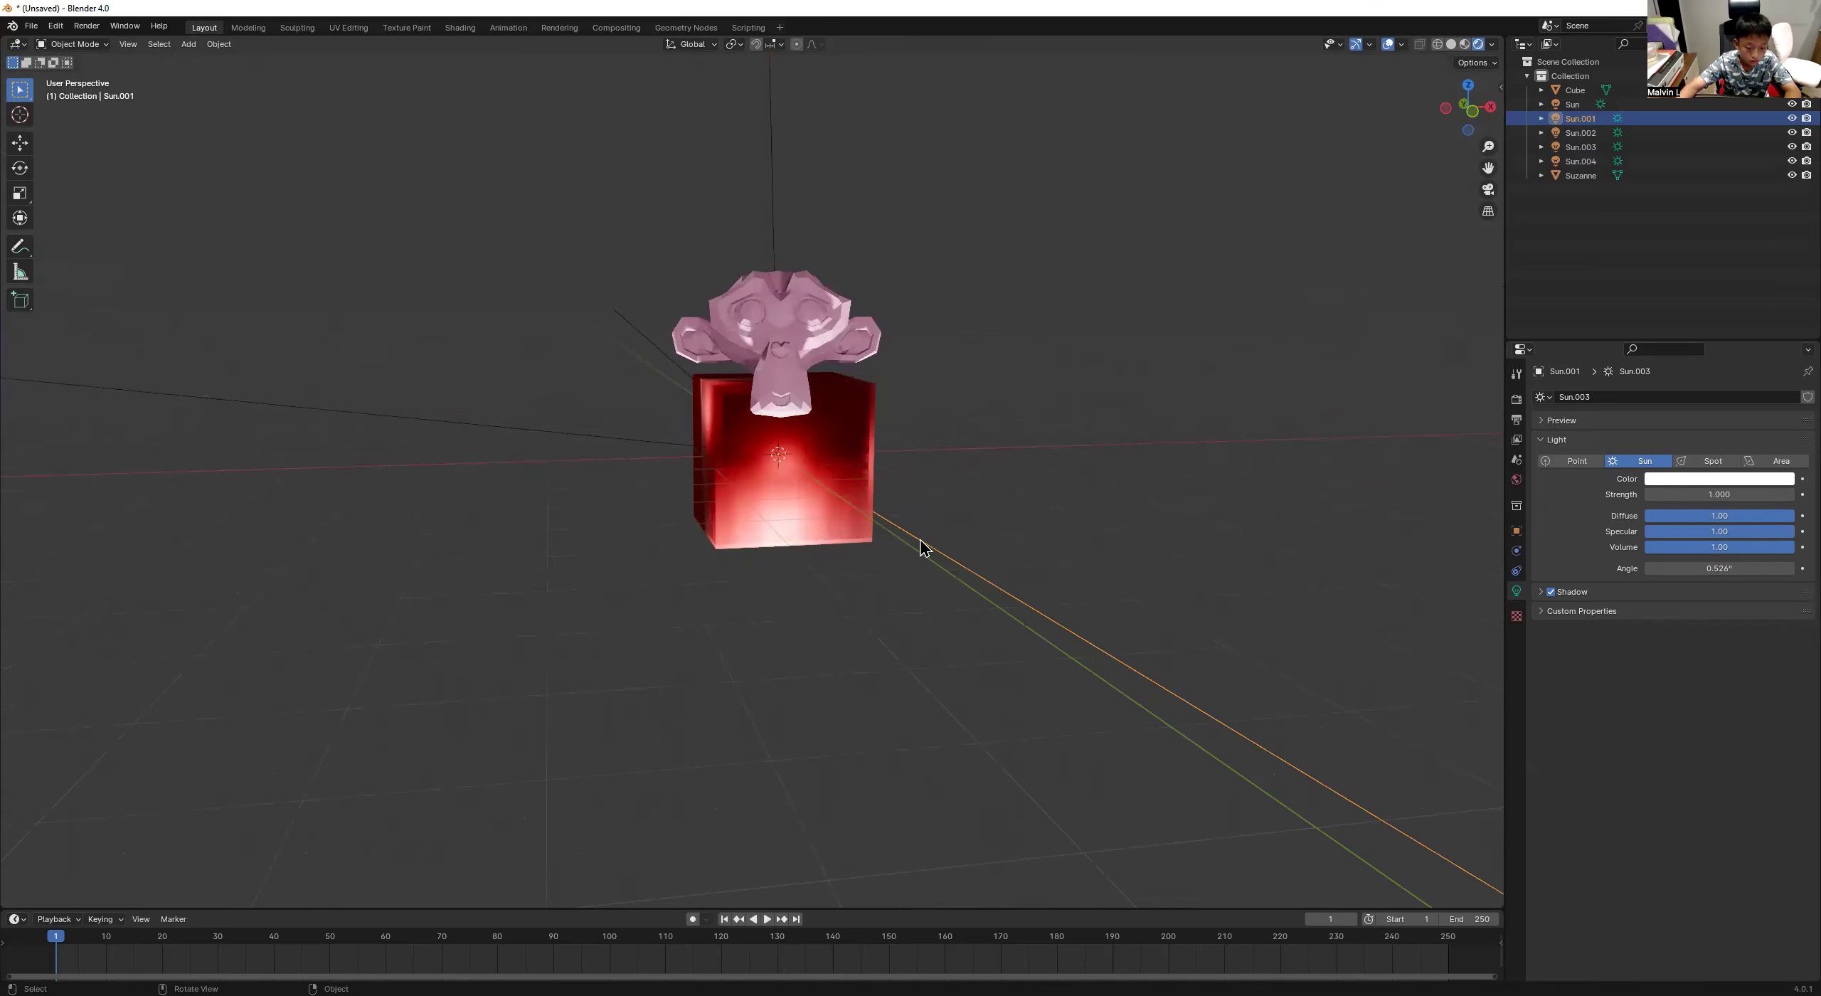
{"action": "left_click", "coordinate": [1750, 496]}
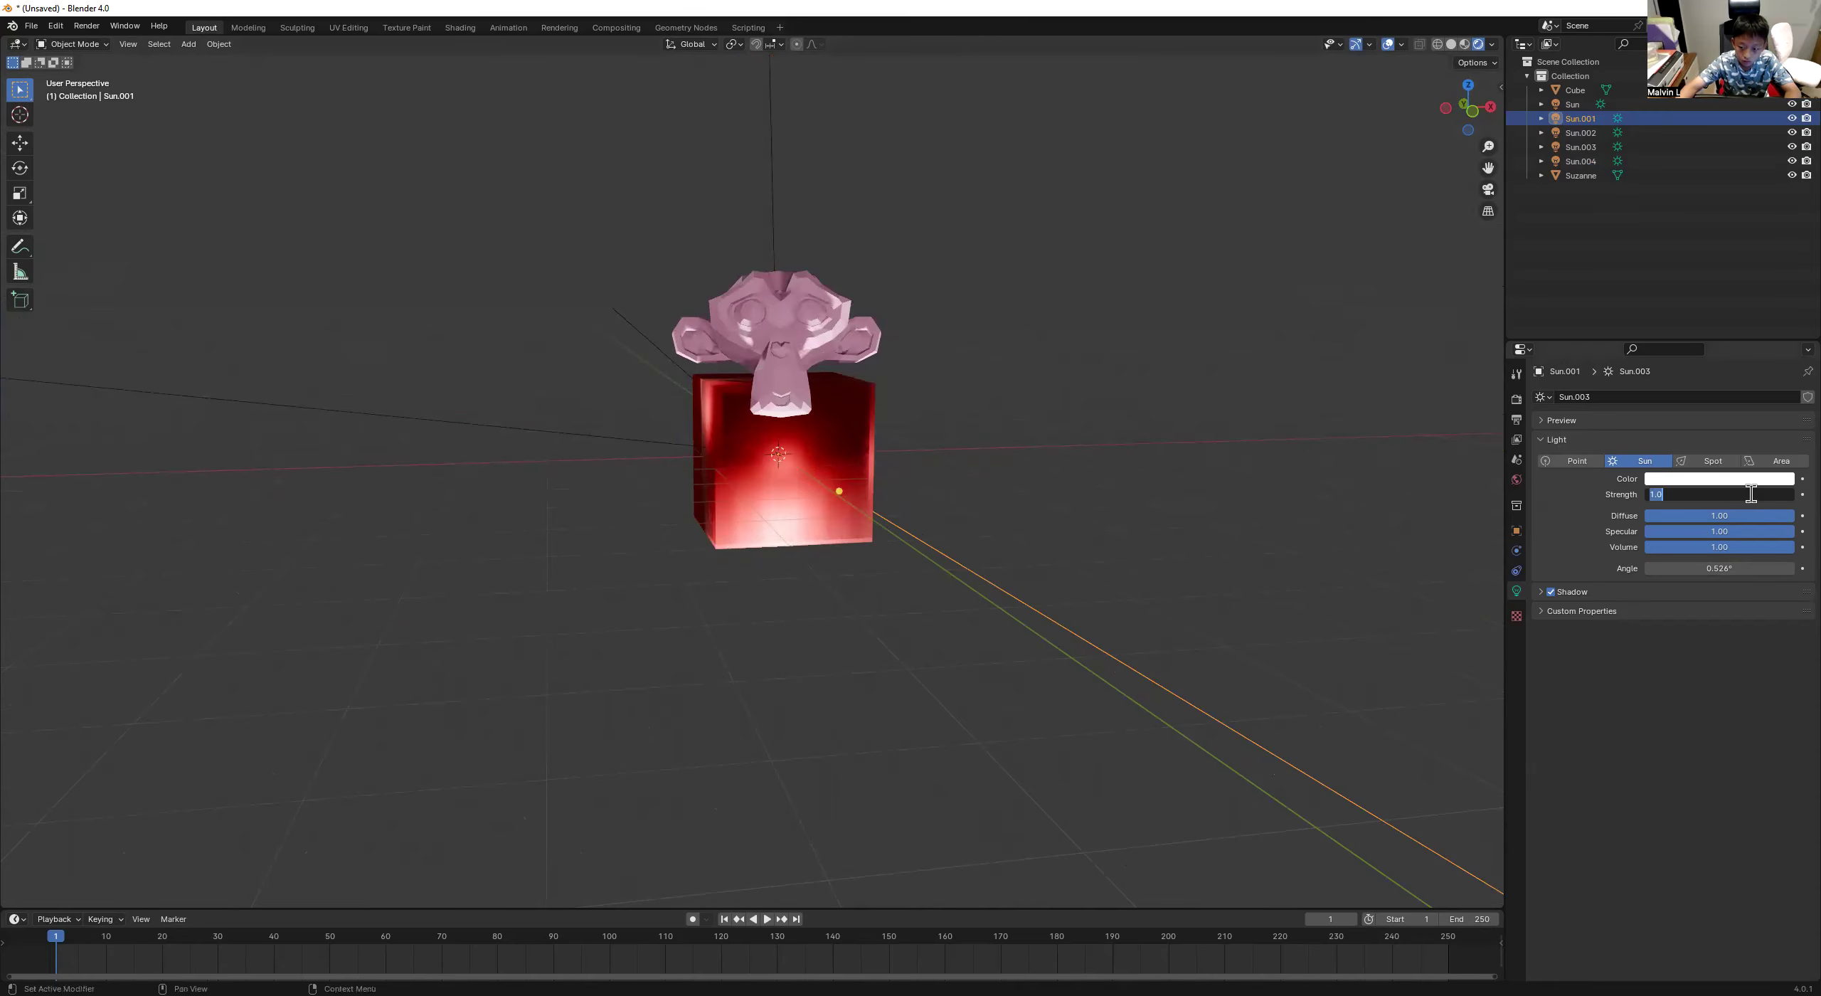
{"action": "type", "text": "20"}
{"action": "key", "text": "Return"}
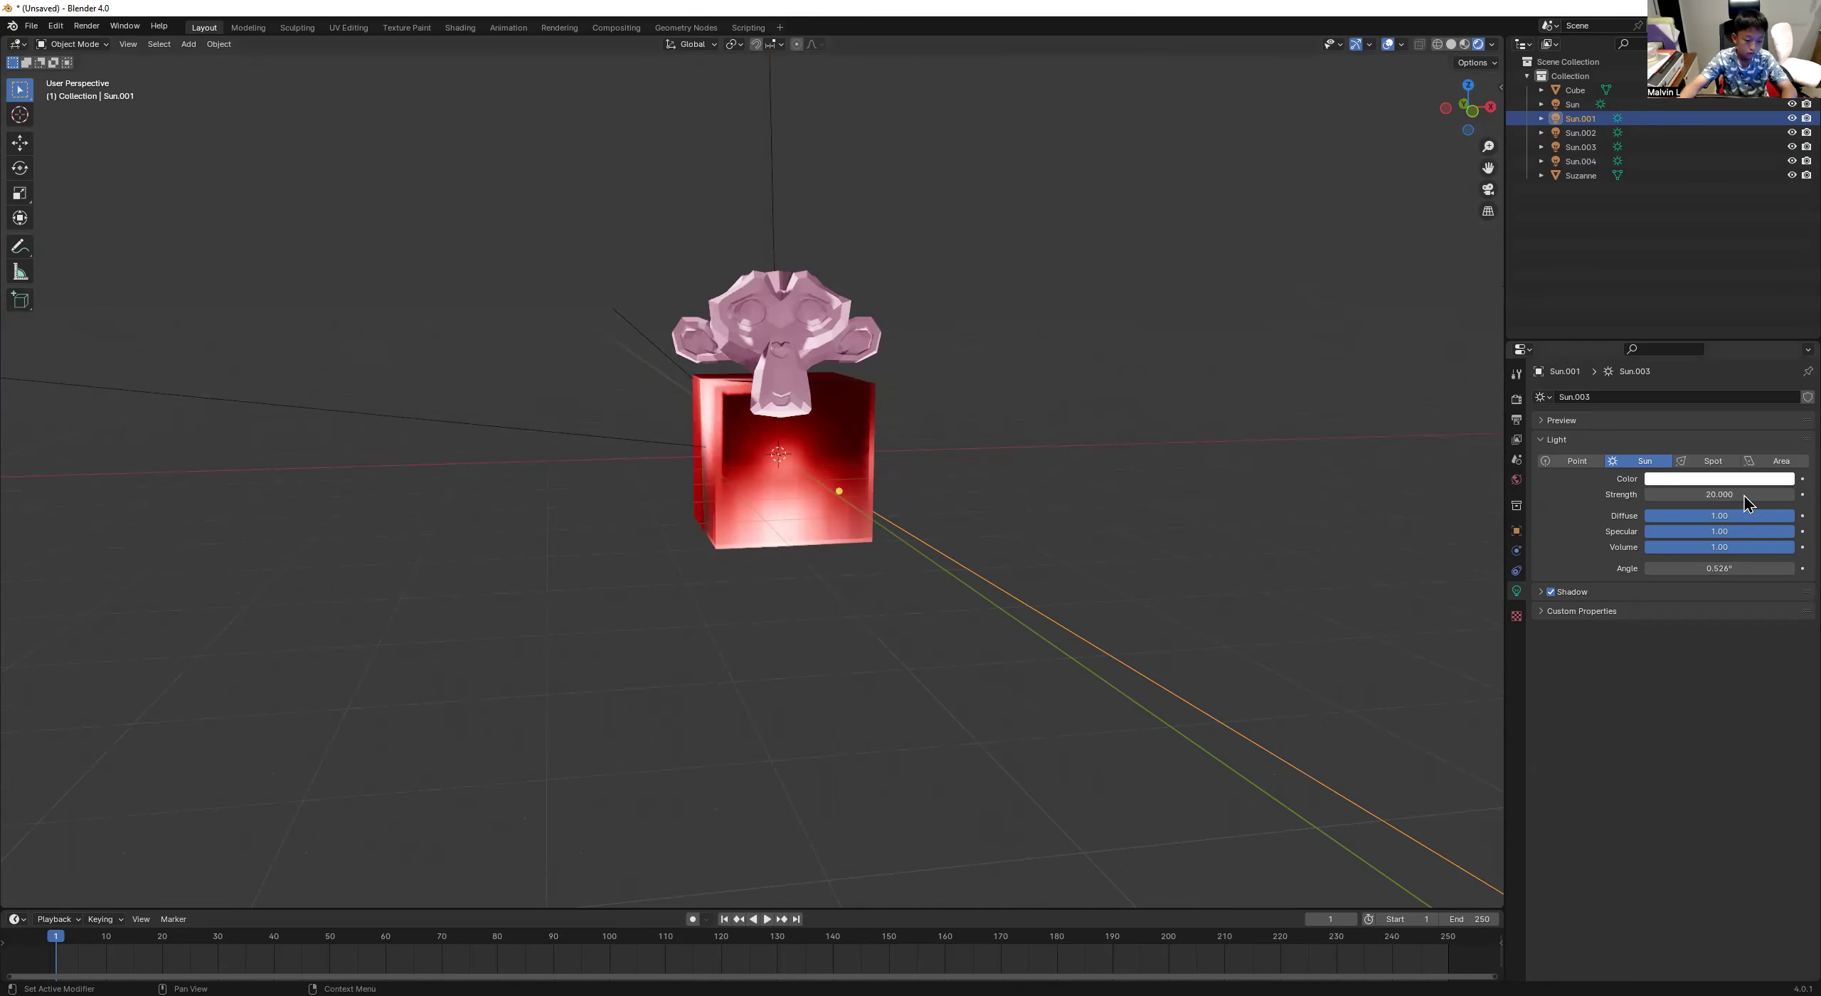
Re-aim the third sun light beside the cube and set its strength to 20.
{"action": "middle_click_drag", "start_coordinate": [1051, 594], "coordinate": [641, 448]}
{"action": "left_click", "coordinate": [723, 449]}
{"action": "left_click_drag", "start_coordinate": [724, 449], "coordinate": [765, 524]}
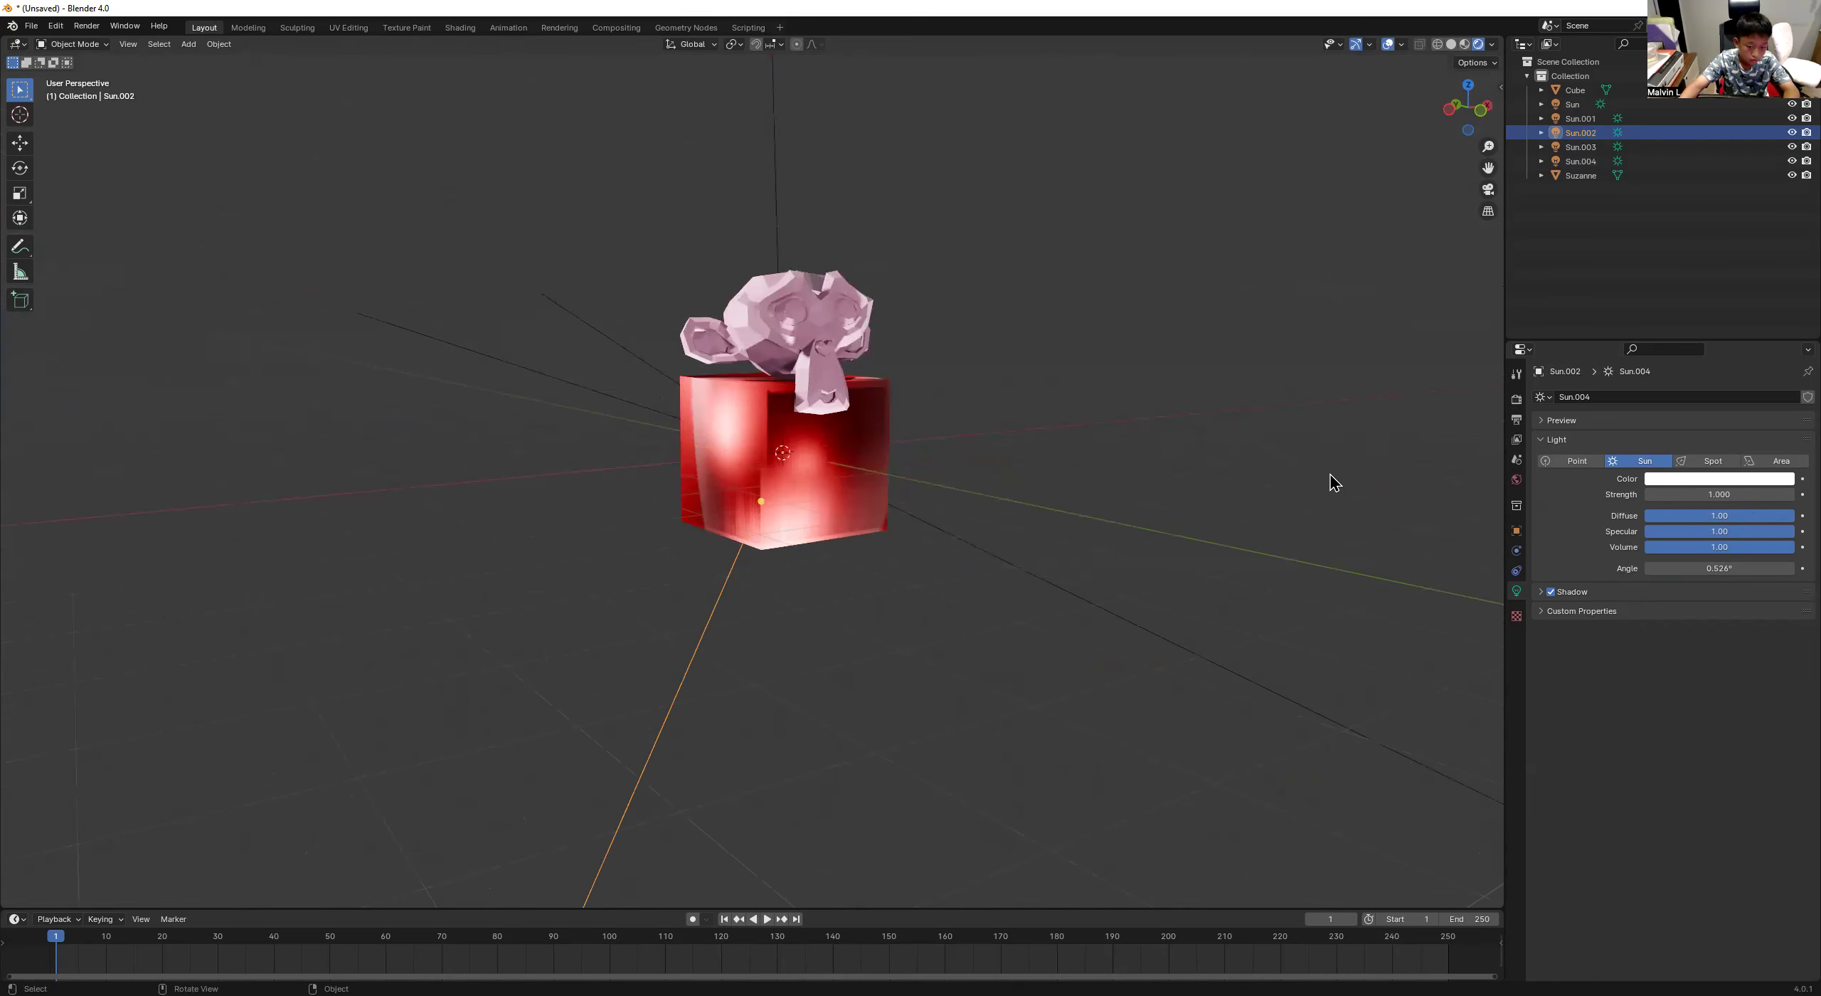
{"action": "left_click", "coordinate": [1719, 494]}
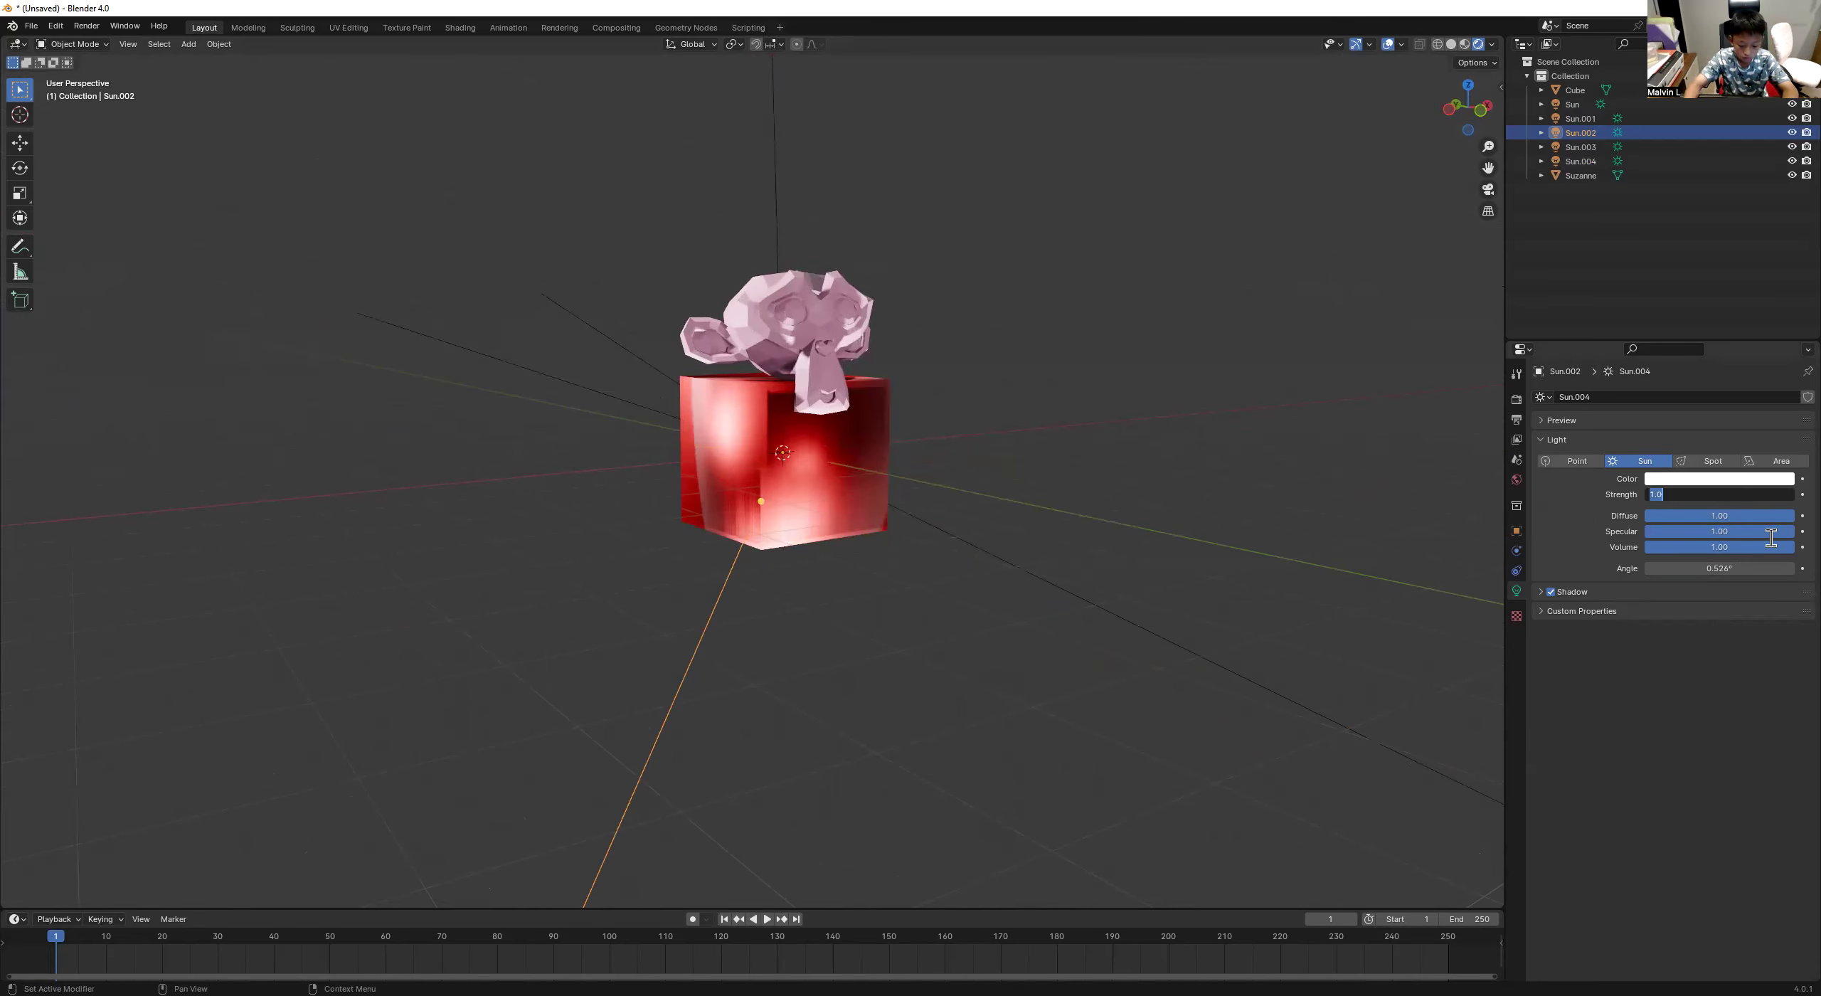
{"action": "type", "text": "20"}
{"action": "key", "text": "Return"}
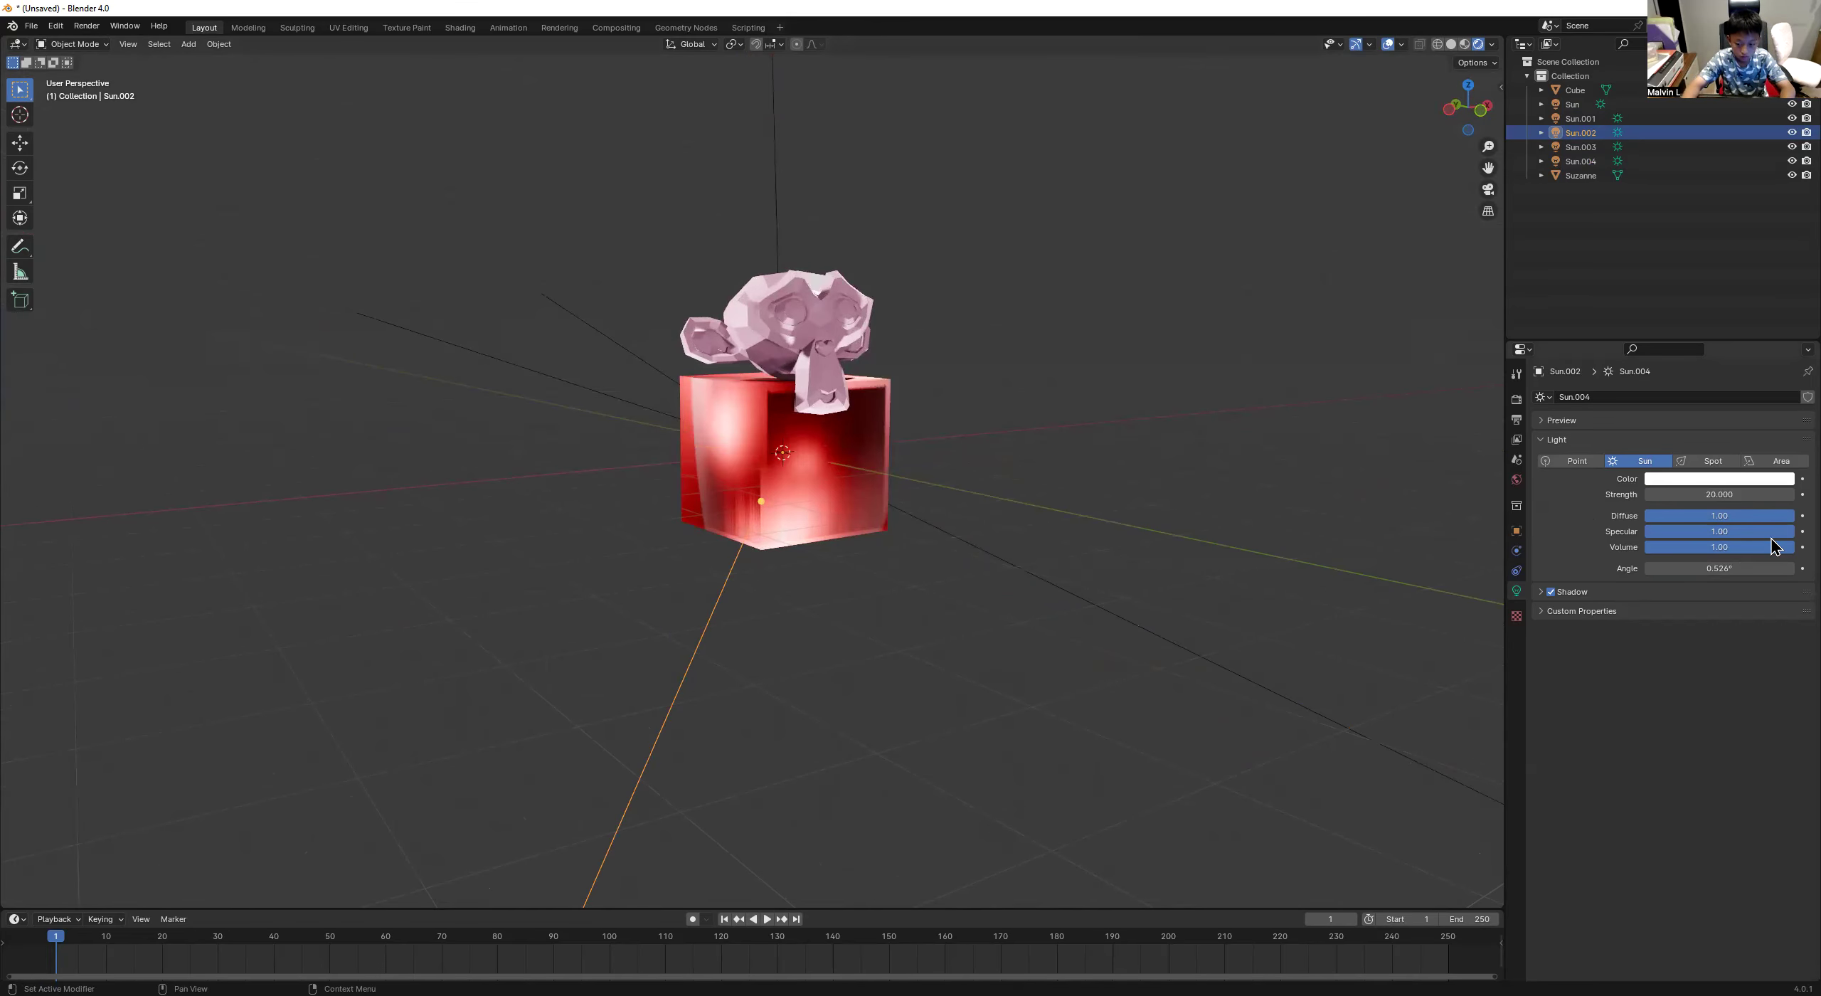
Adjust the fourth sun light's direction and set its strength to 10.
{"action": "middle_click_drag", "start_coordinate": [1422, 637], "coordinate": [622, 475]}
{"action": "left_click", "coordinate": [701, 453]}
{"action": "left_click_drag", "start_coordinate": [726, 481], "coordinate": [751, 487]}
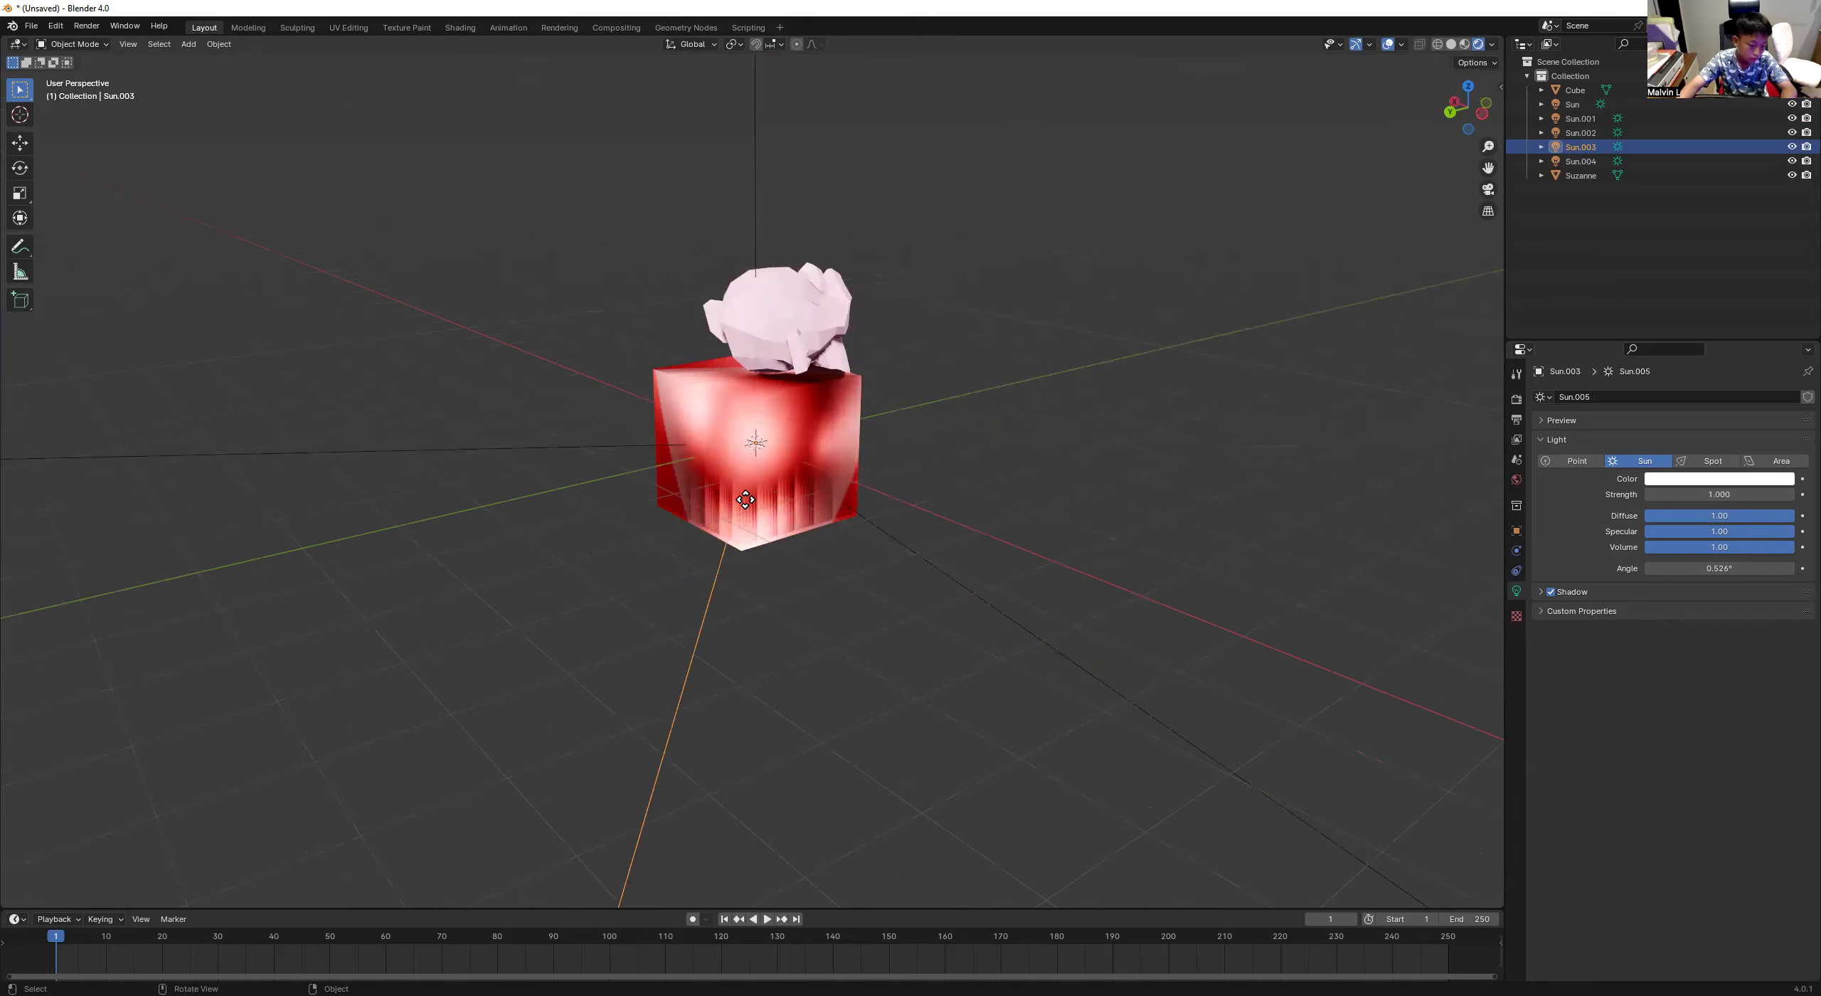
{"action": "left_click", "coordinate": [1764, 494]}
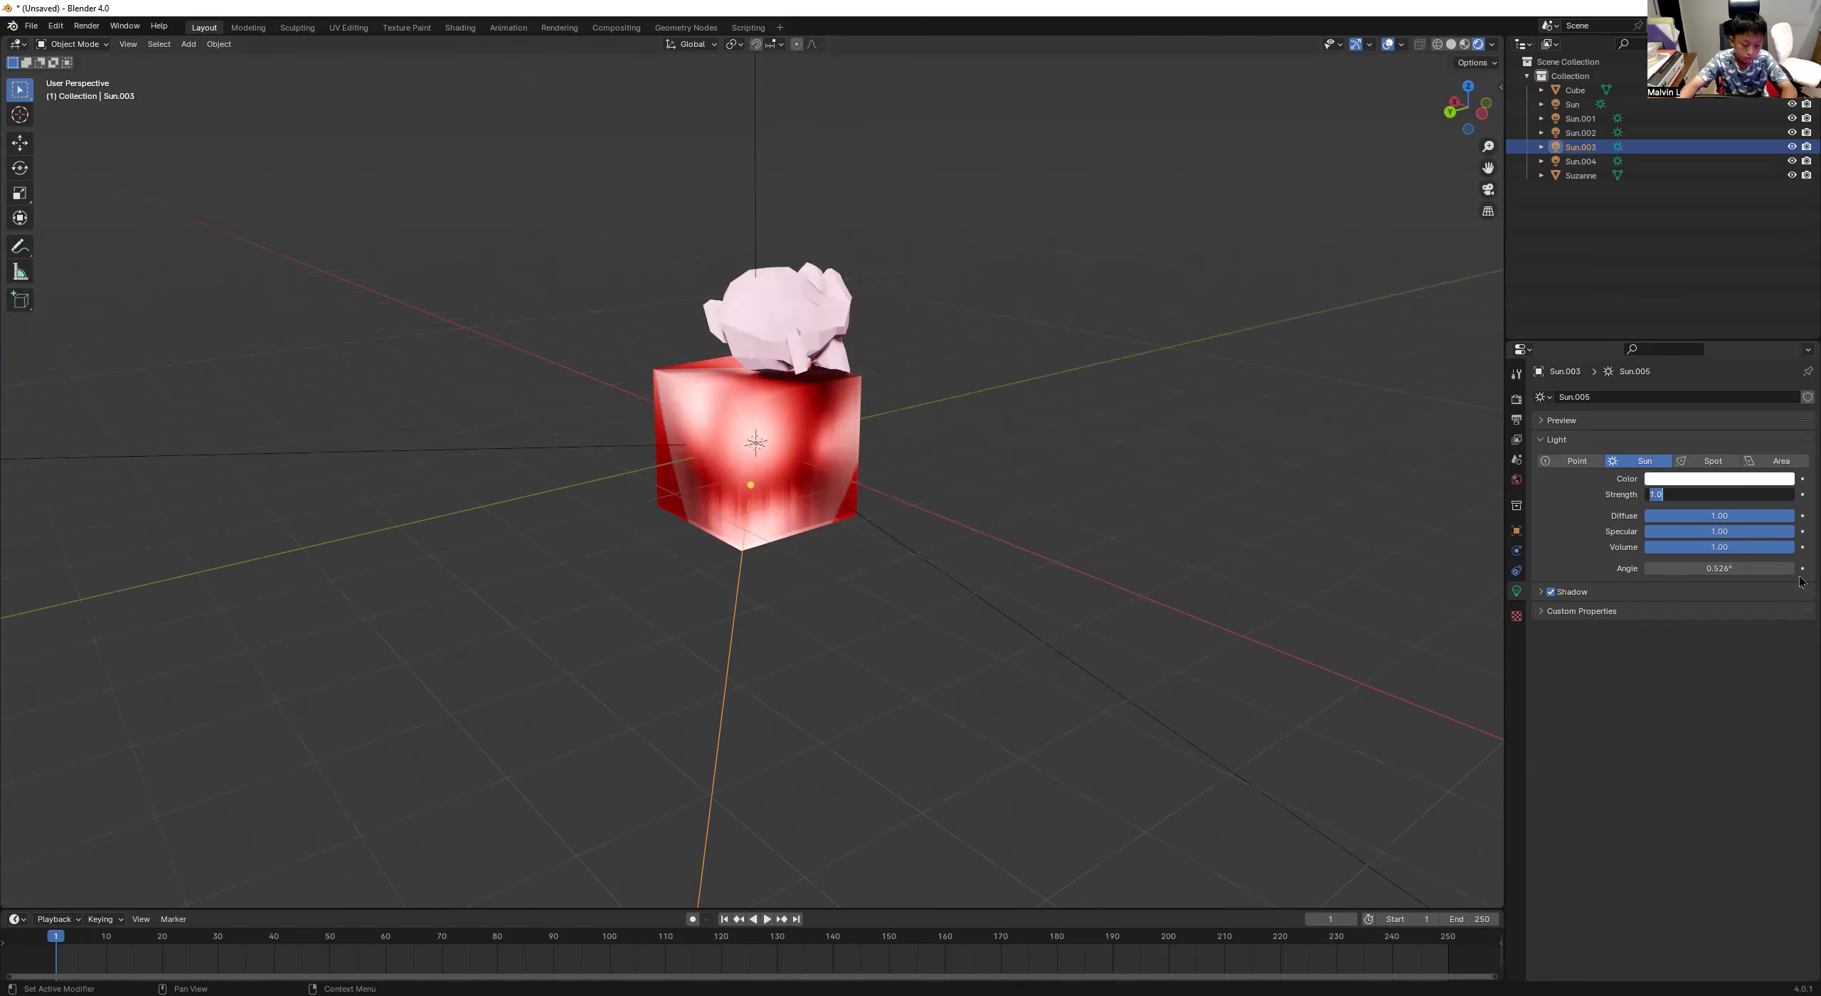
{"action": "type", "text": "10"}
{"action": "key", "text": "Return"}
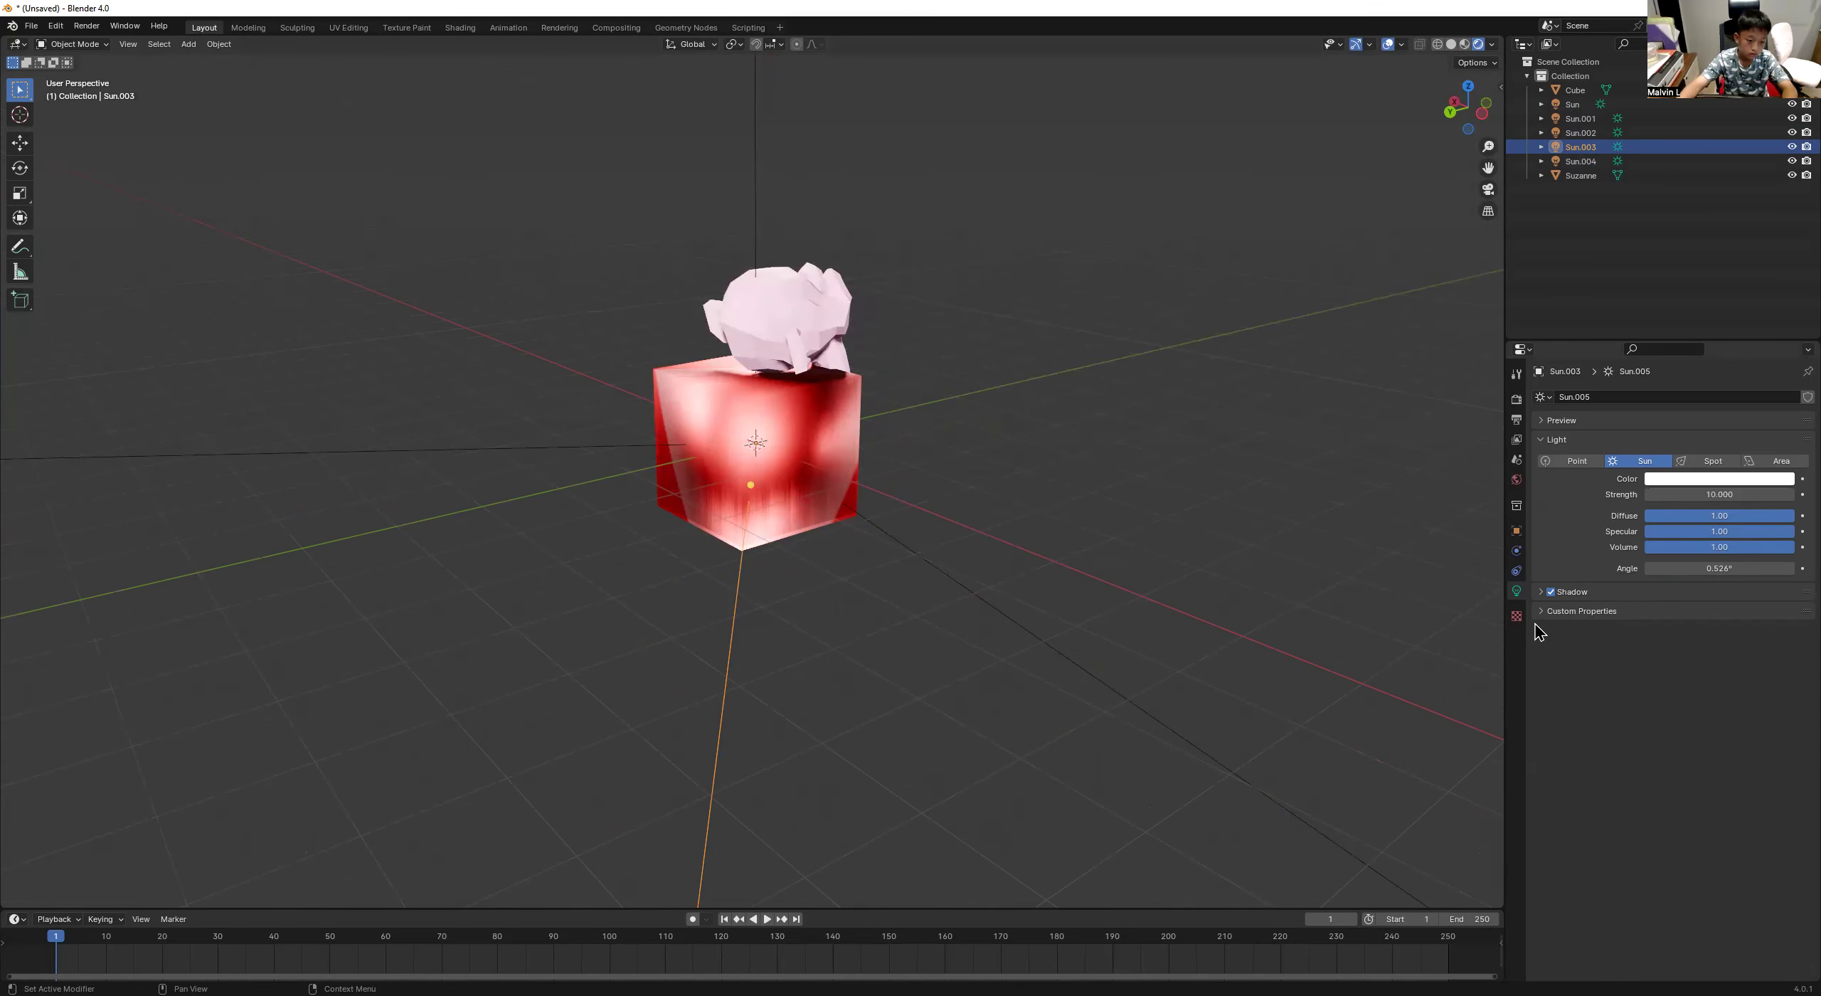
Re-aim the first sun light closely along the Y axis and set its strength to 20.
{"action": "left_click", "coordinate": [656, 449]}
{"action": "left_click_drag", "start_coordinate": [690, 442], "coordinate": [628, 473]}
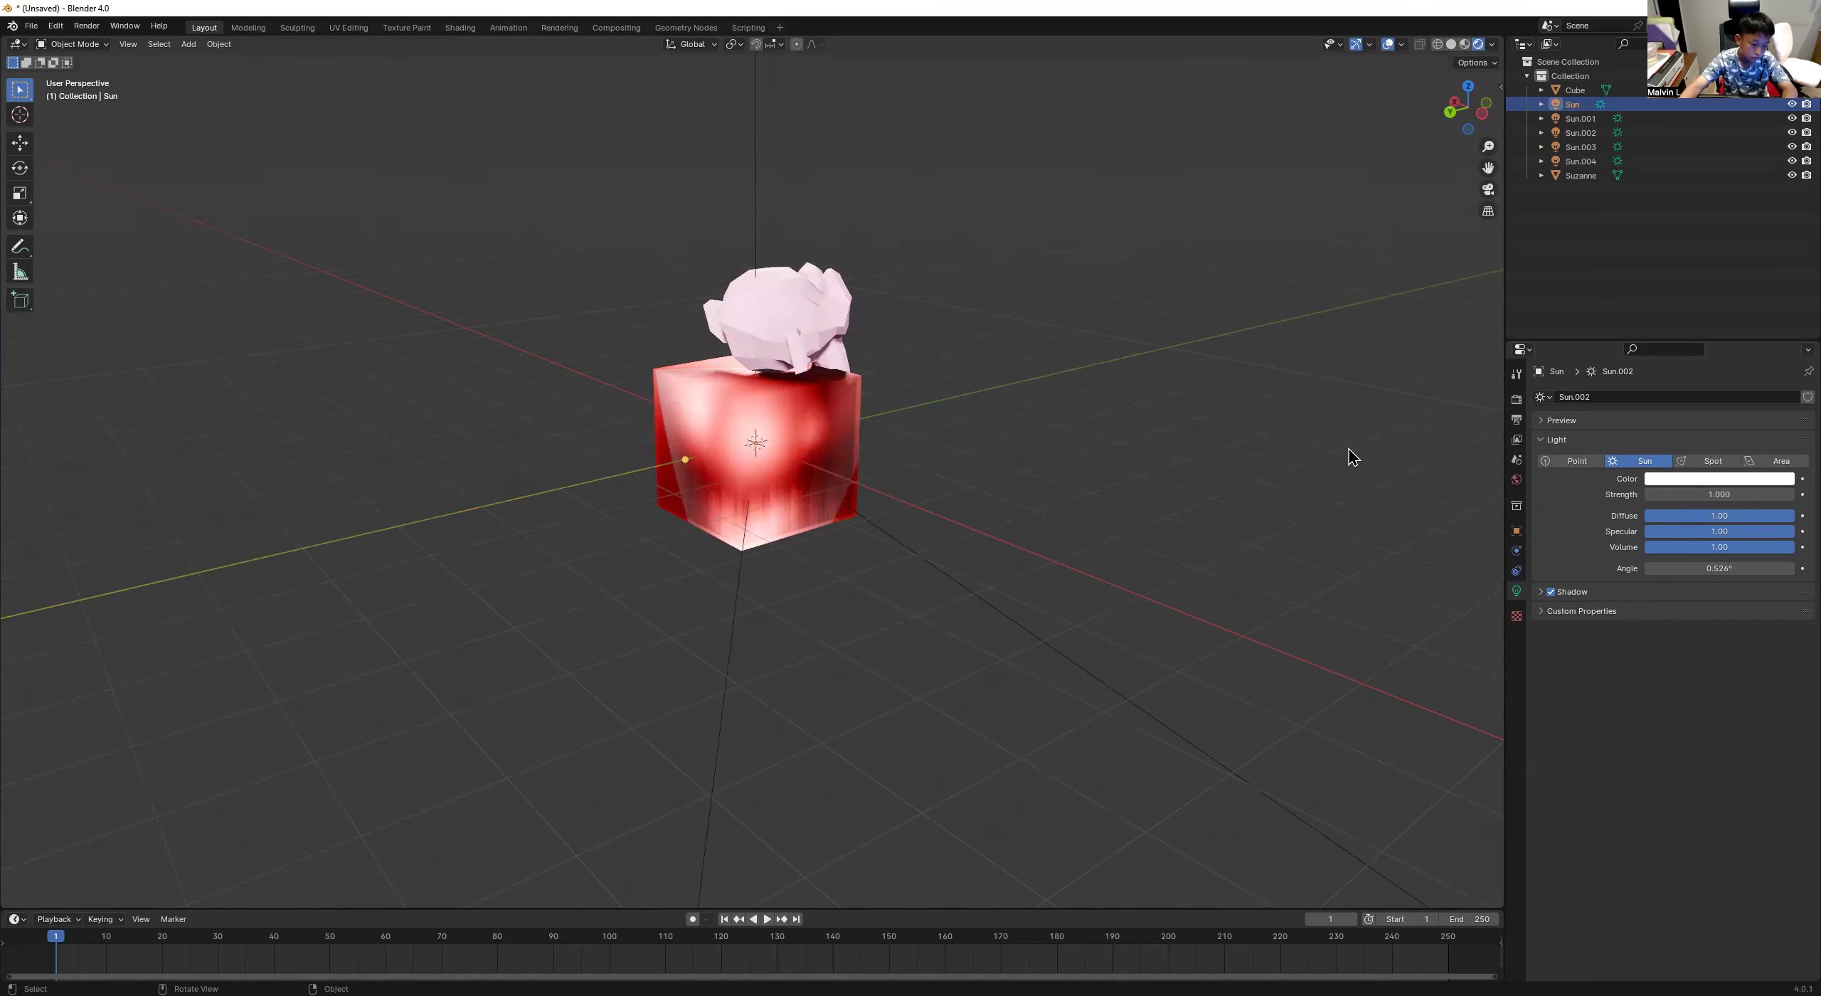
{"action": "double_click", "coordinate": [1658, 494]}
{"action": "type", "text": "20"}
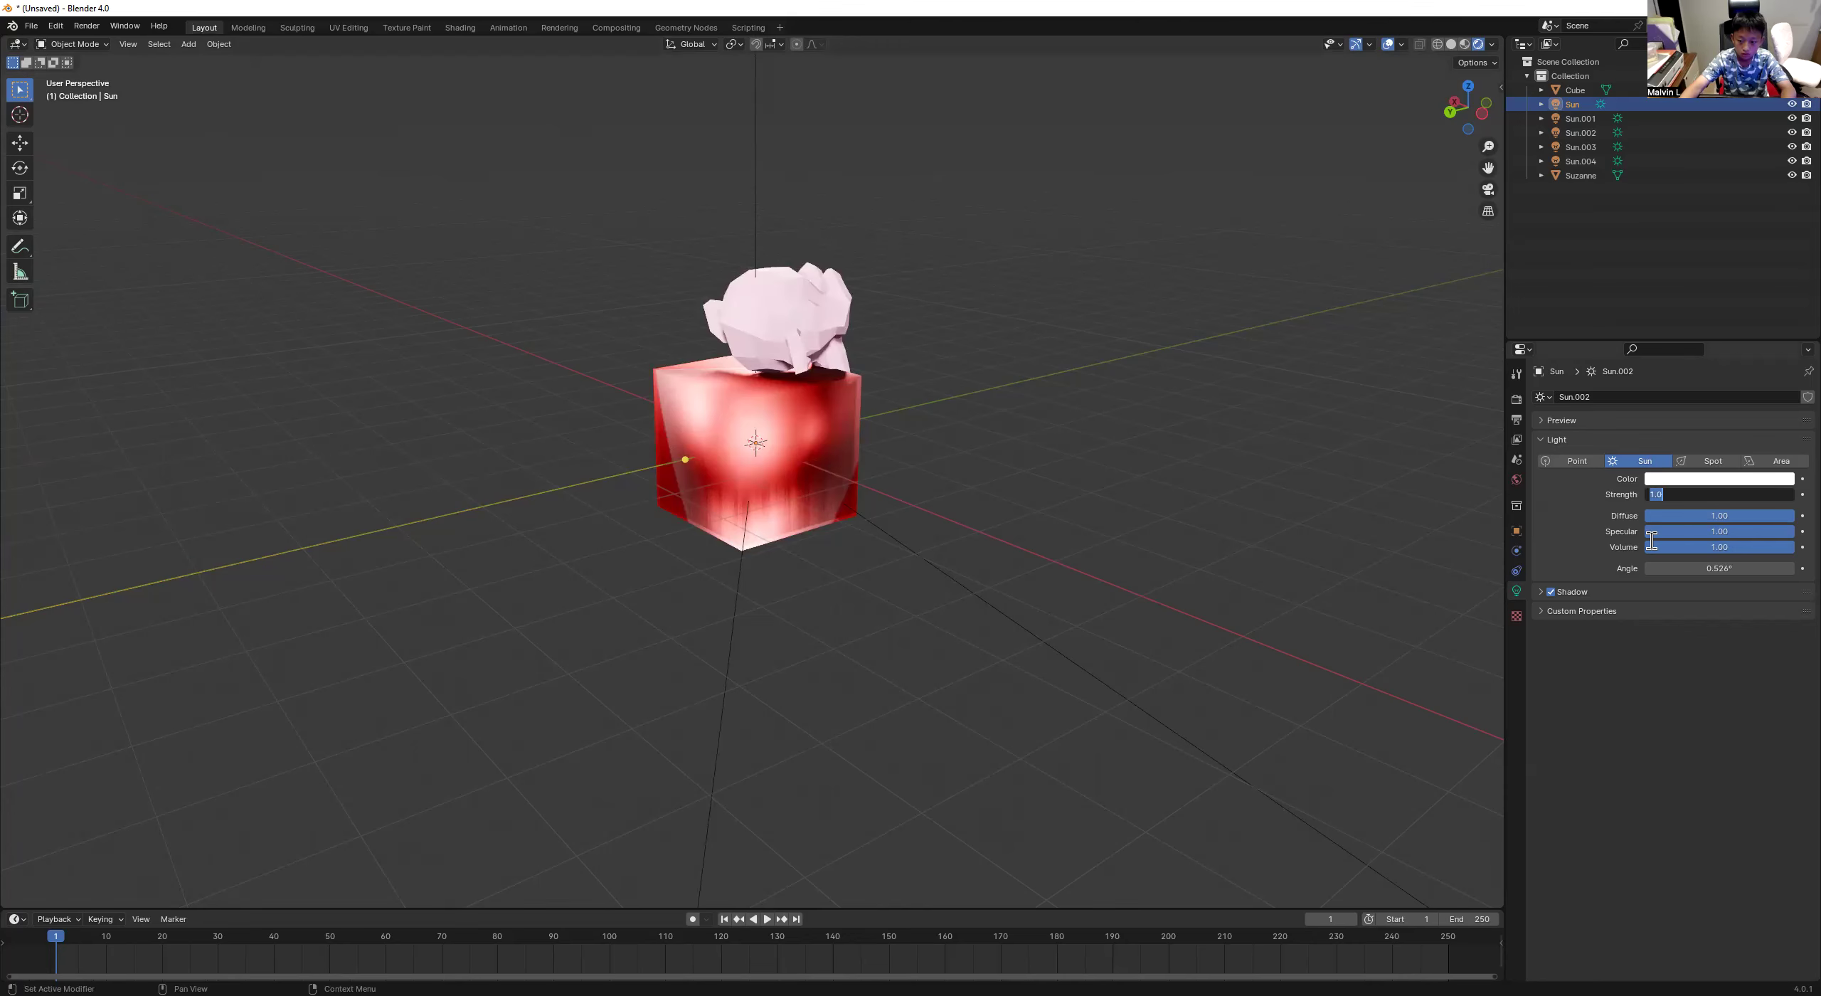
{"action": "key", "text": "Return"}
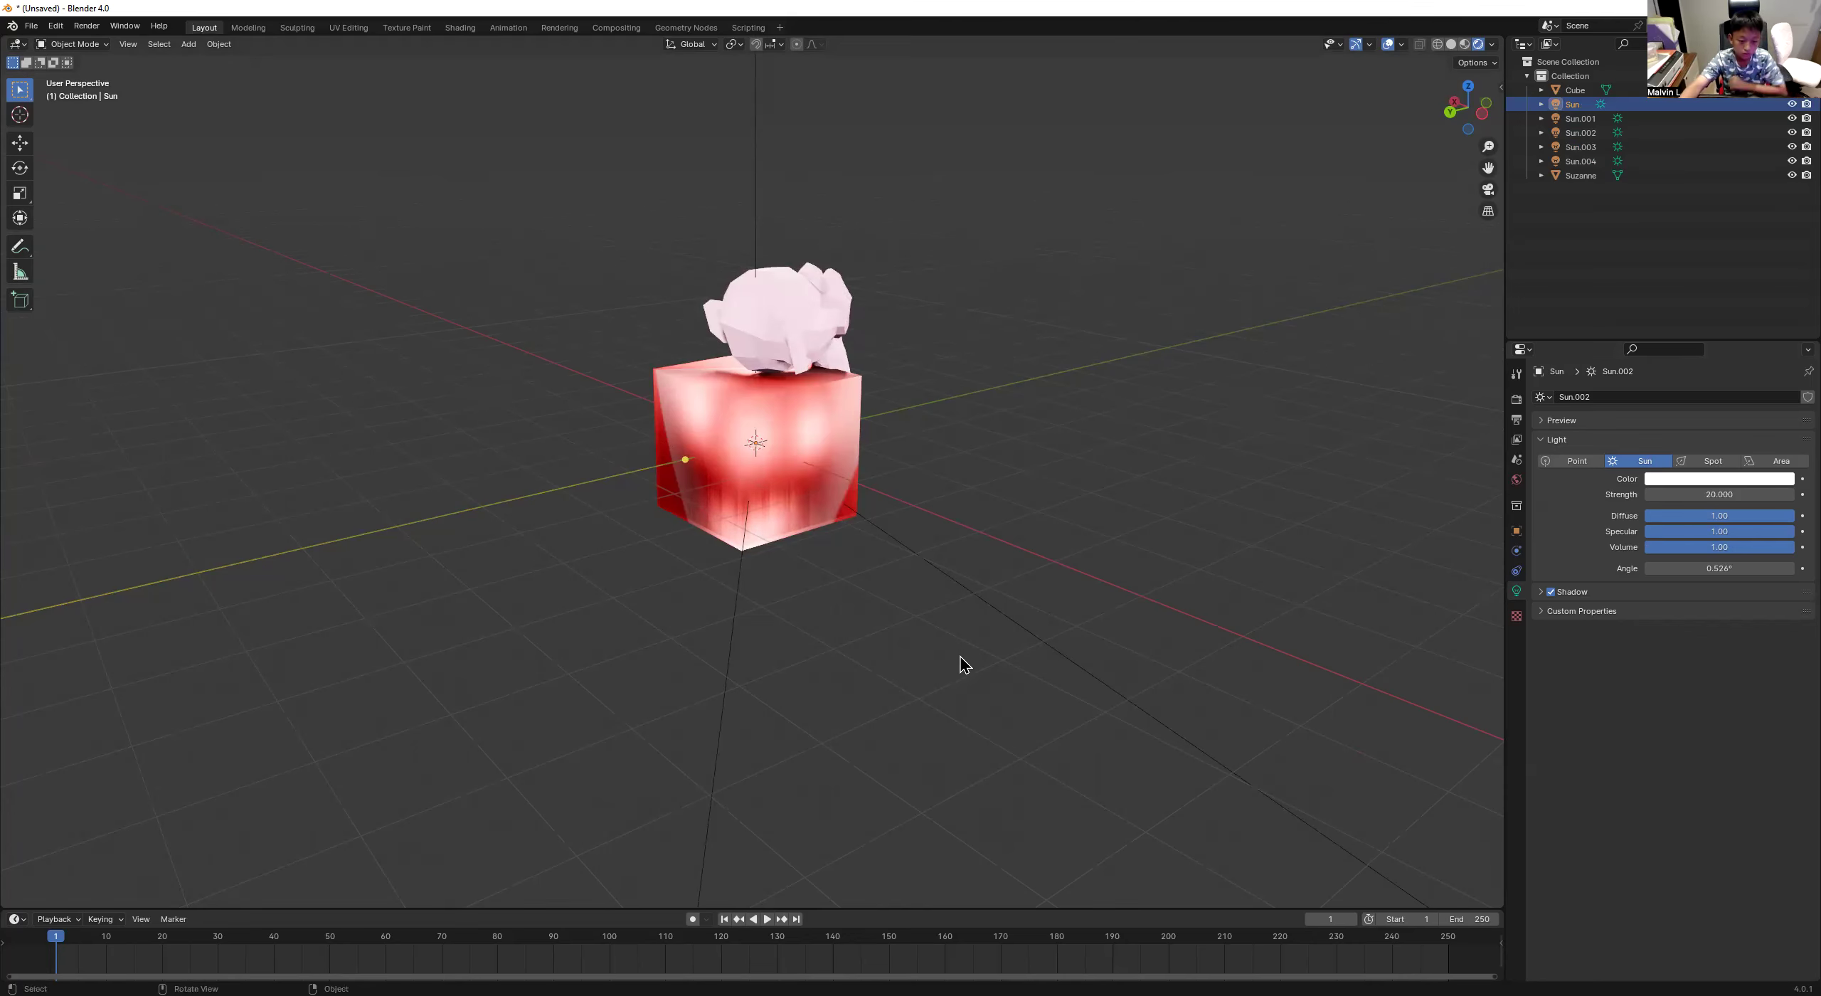
Set the strength of both the third and the second sun lights to 10.
{"action": "middle_click_drag", "start_coordinate": [801, 661], "coordinate": [1628, 586]}
{"action": "type", "text": "10"}
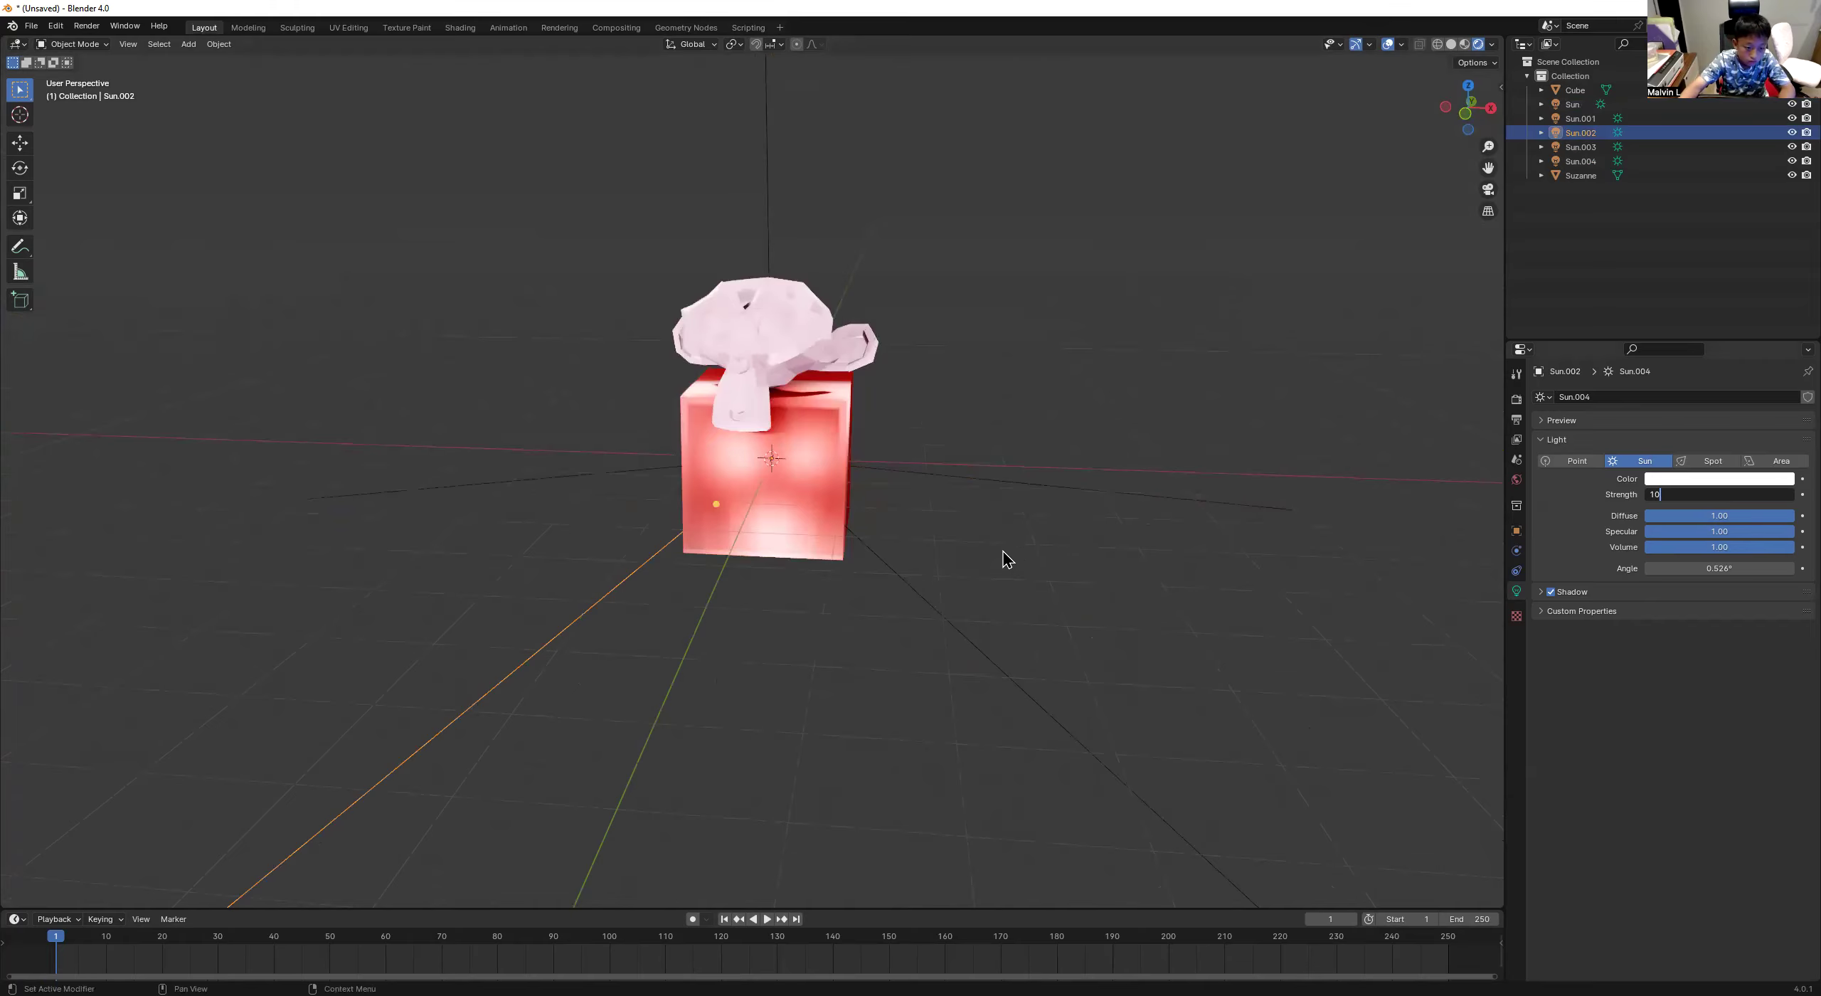
{"action": "key", "text": "Return"}
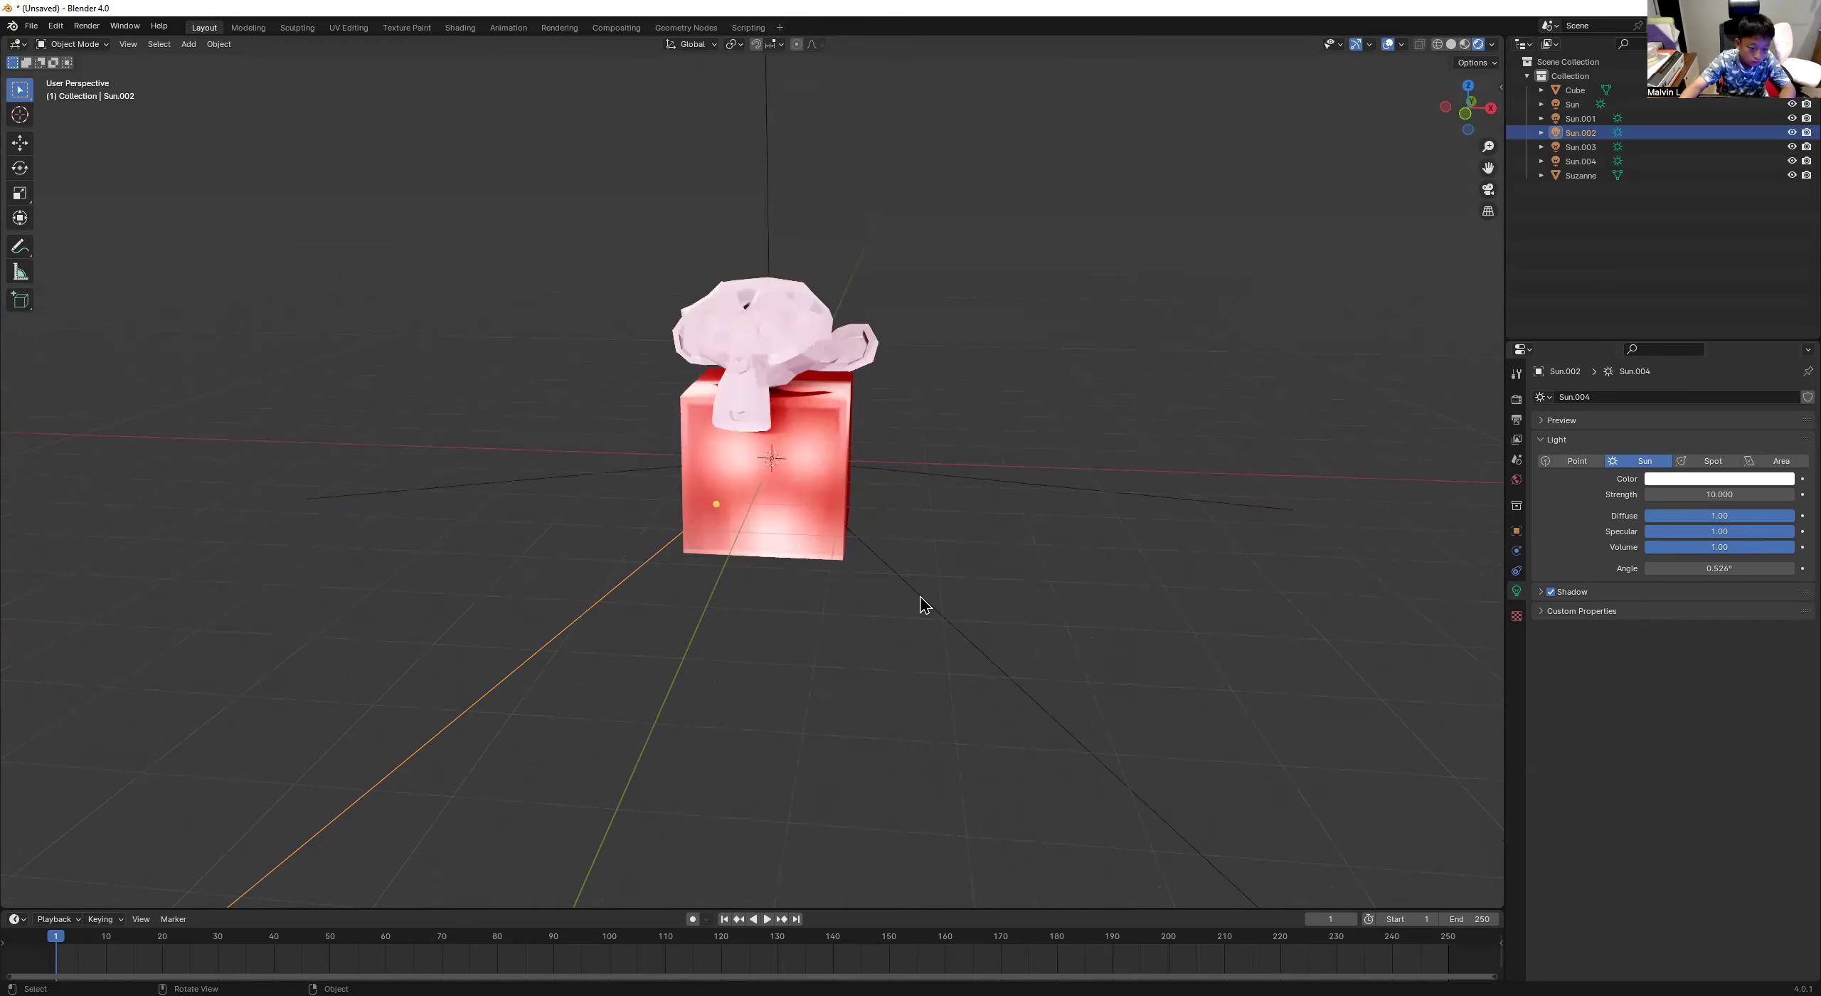
{"action": "left_click", "coordinate": [1581, 118]}
{"action": "left_click", "coordinate": [1753, 493]}
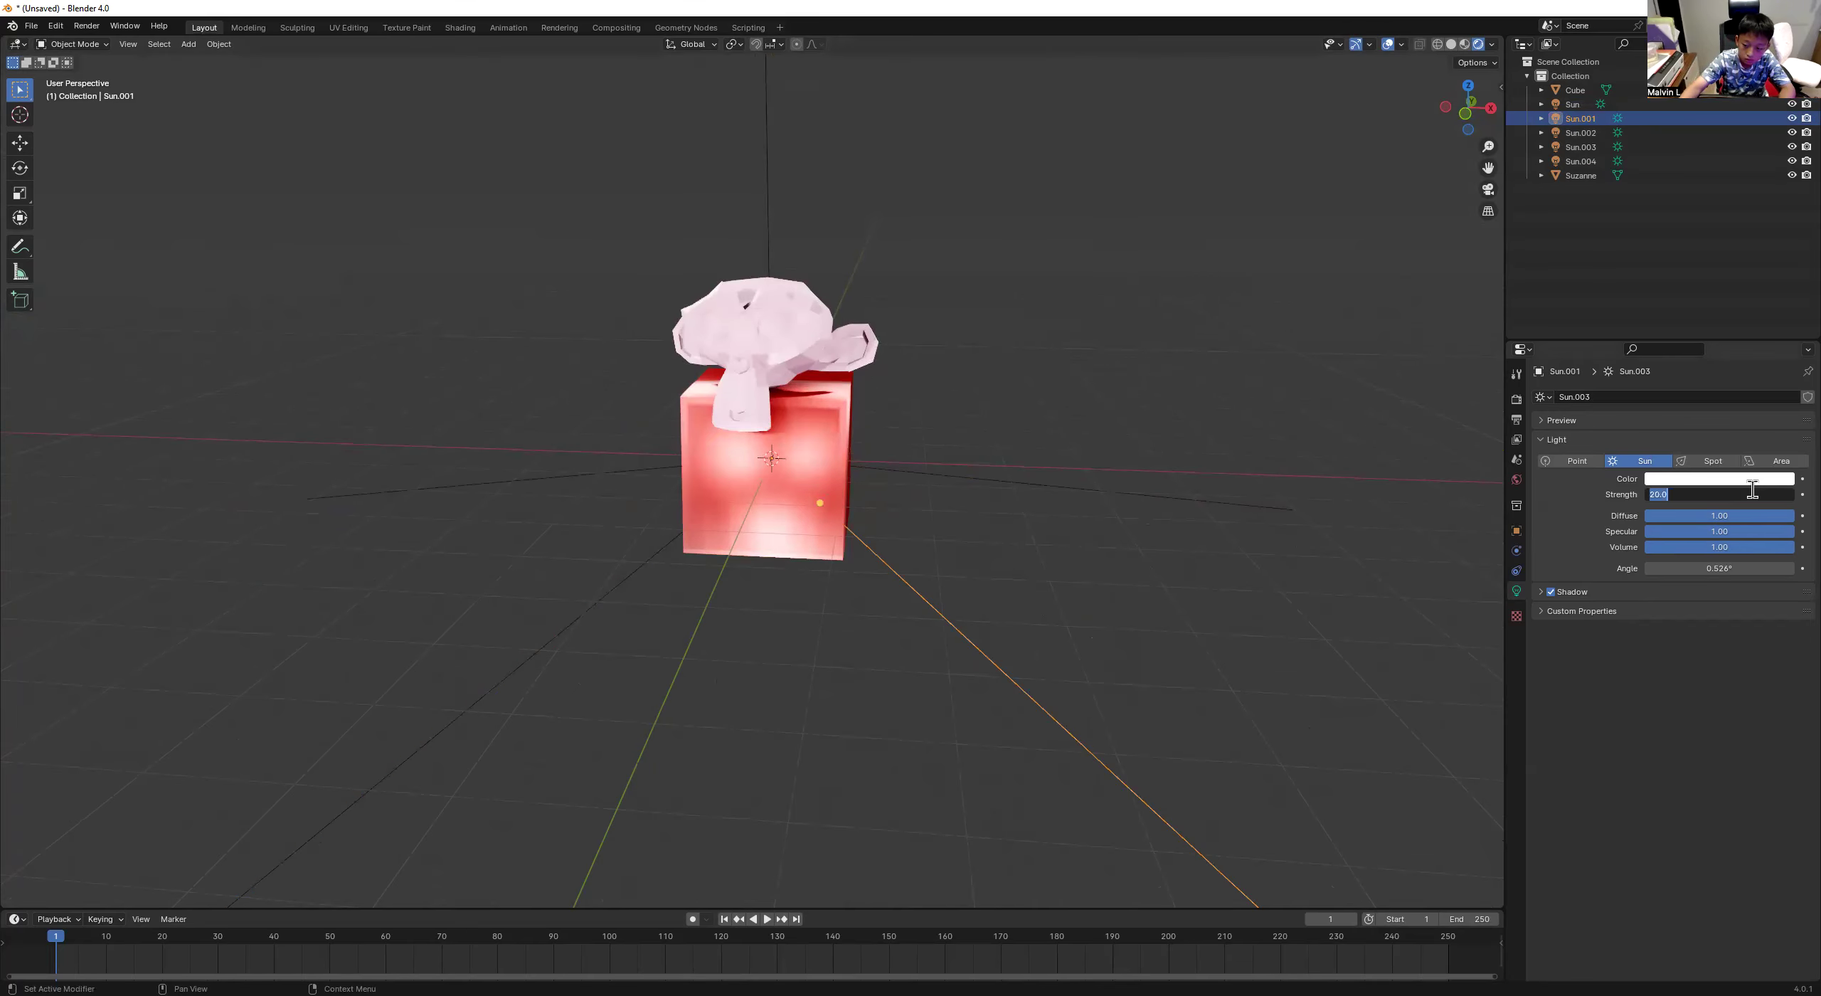
{"action": "type", "text": "10"}
{"action": "key", "text": "Return"}
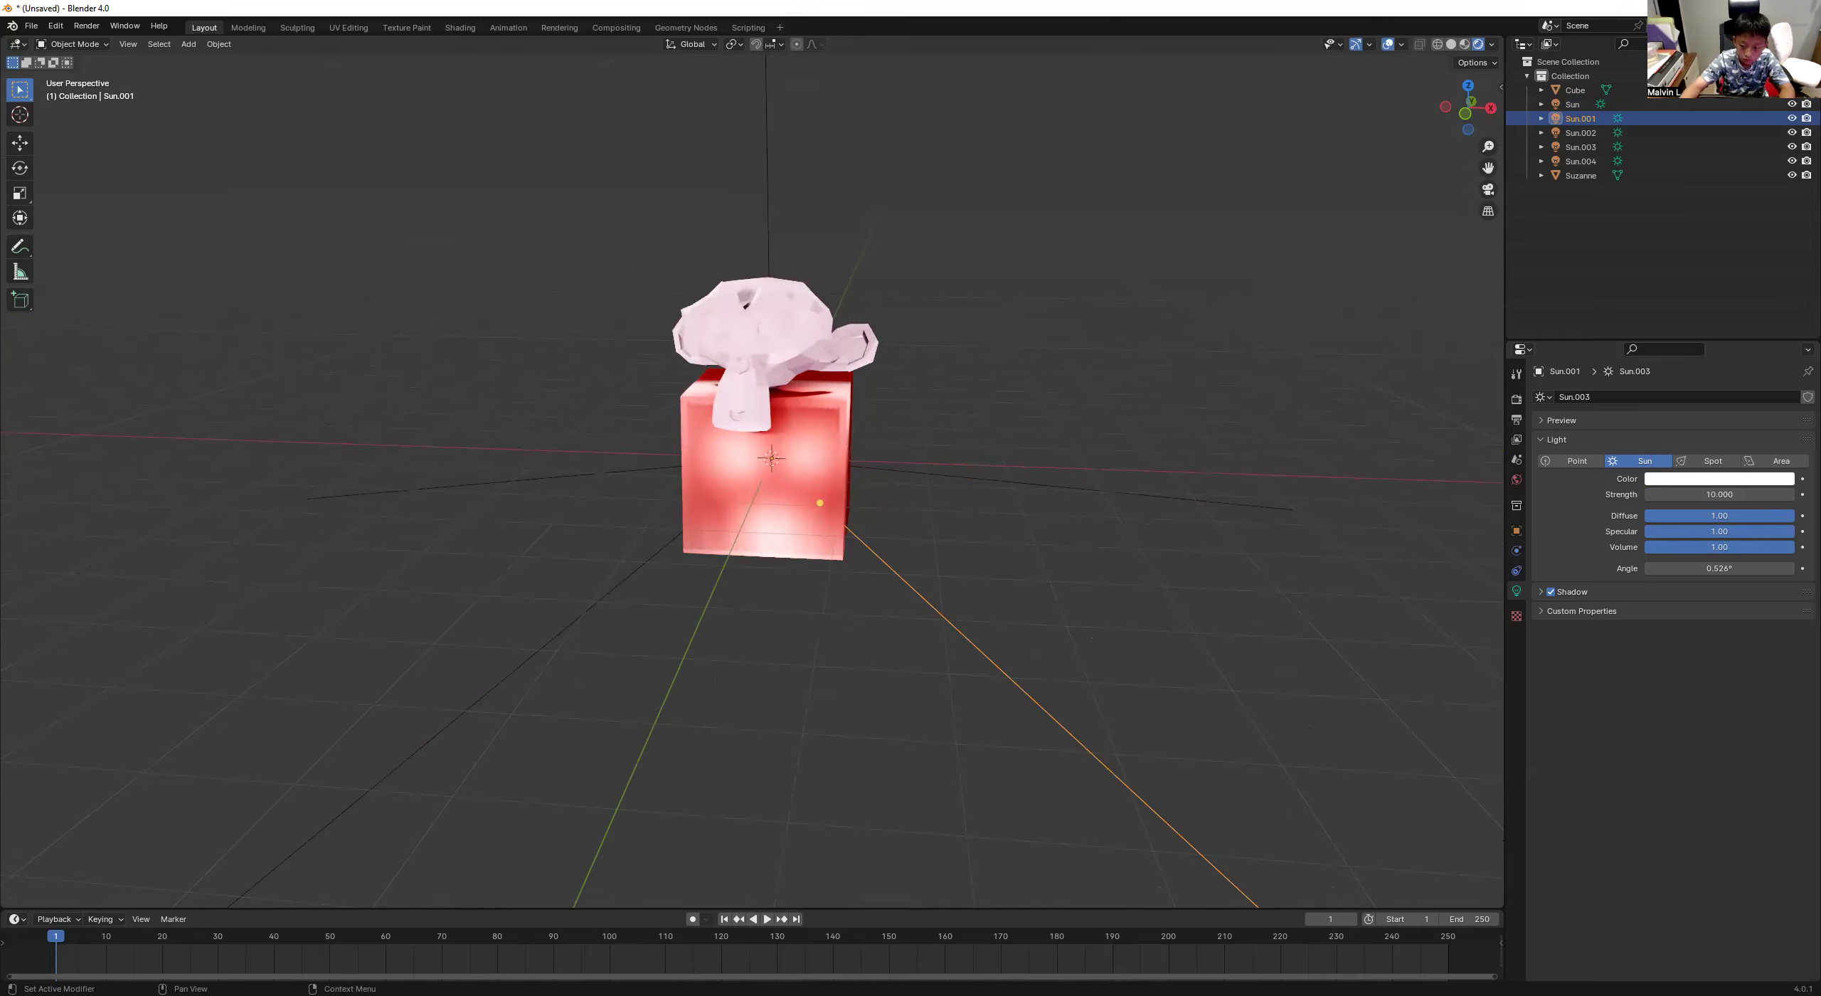
Inspect the lighting on the cube and monkey head from several angles, checking the fifth sun light and the monkey's material settings.
{"action": "mouse_move", "coordinate": [1043, 578]}
{"action": "middle_mouse_down"}
{"action": "mouse_move", "coordinate": [811, 580]}
{"action": "mouse_move", "coordinate": [734, 277]}
{"action": "mouse_move", "coordinate": [767, 306]}
{"action": "middle_mouse_up"}
{"action": "middle_click_drag", "start_coordinate": [1529, 496], "coordinate": [974, 725]}
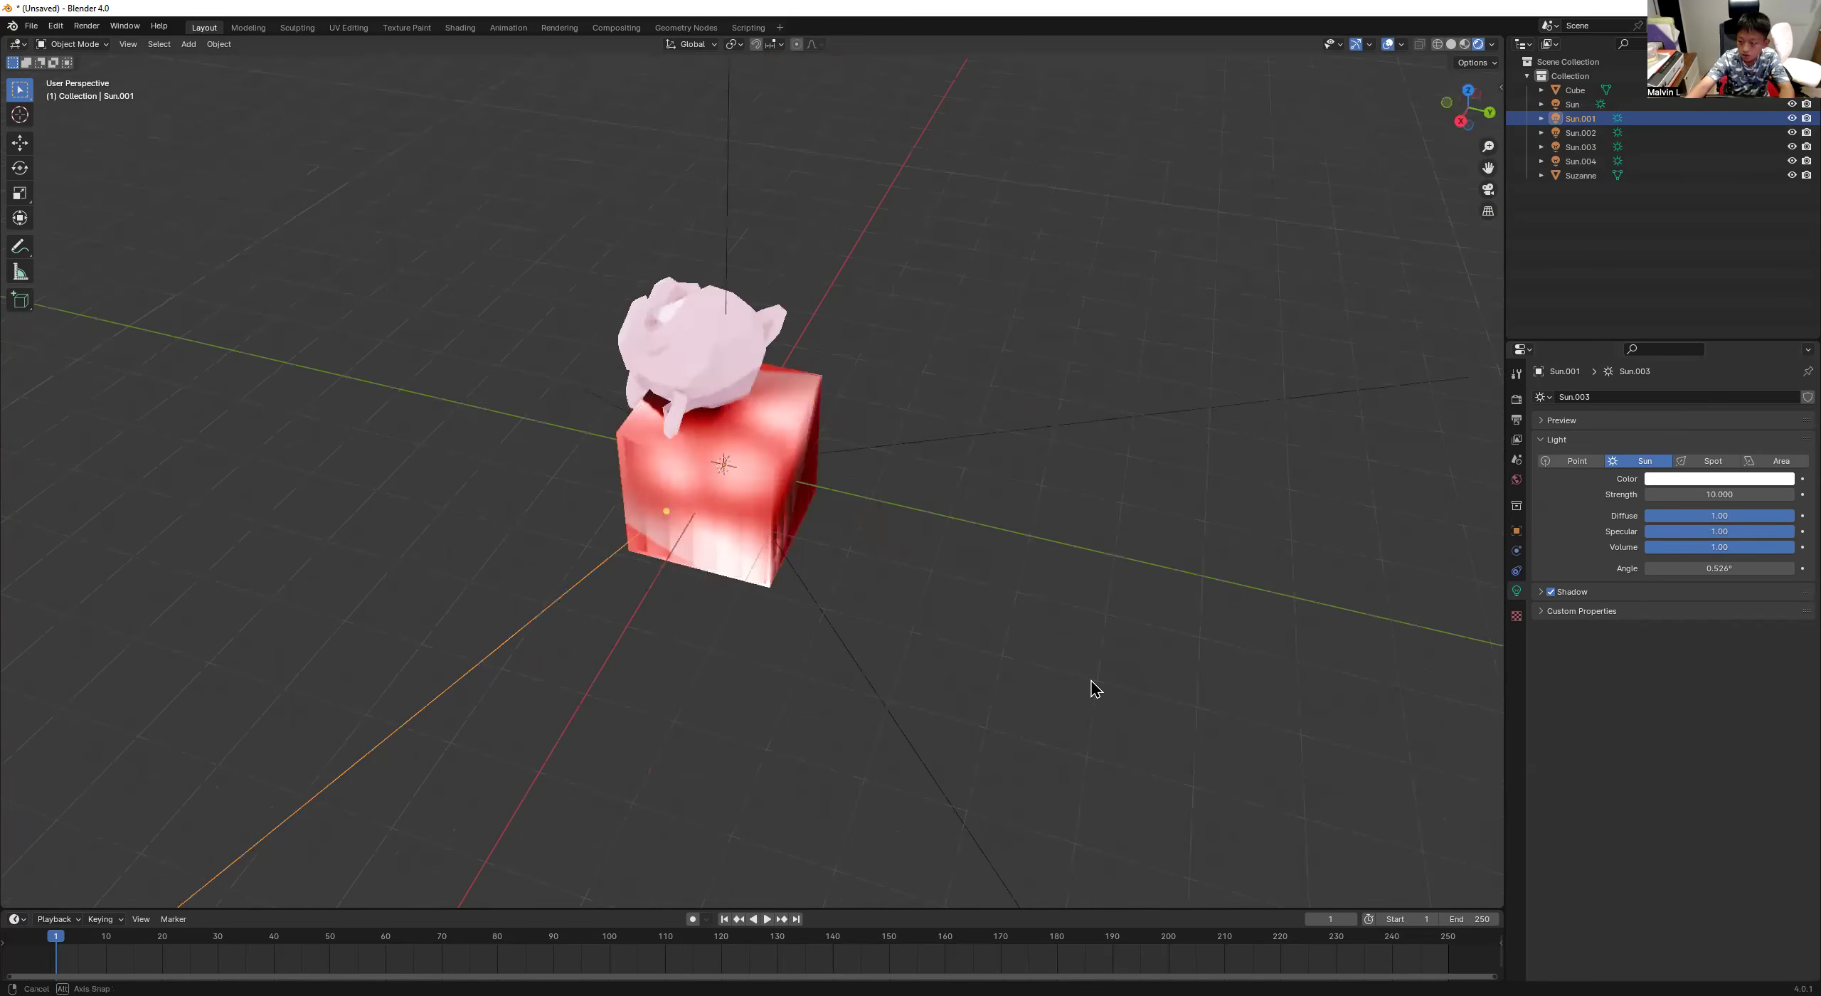
{"action": "middle_click_drag", "start_coordinate": [1096, 689], "coordinate": [1693, 454]}
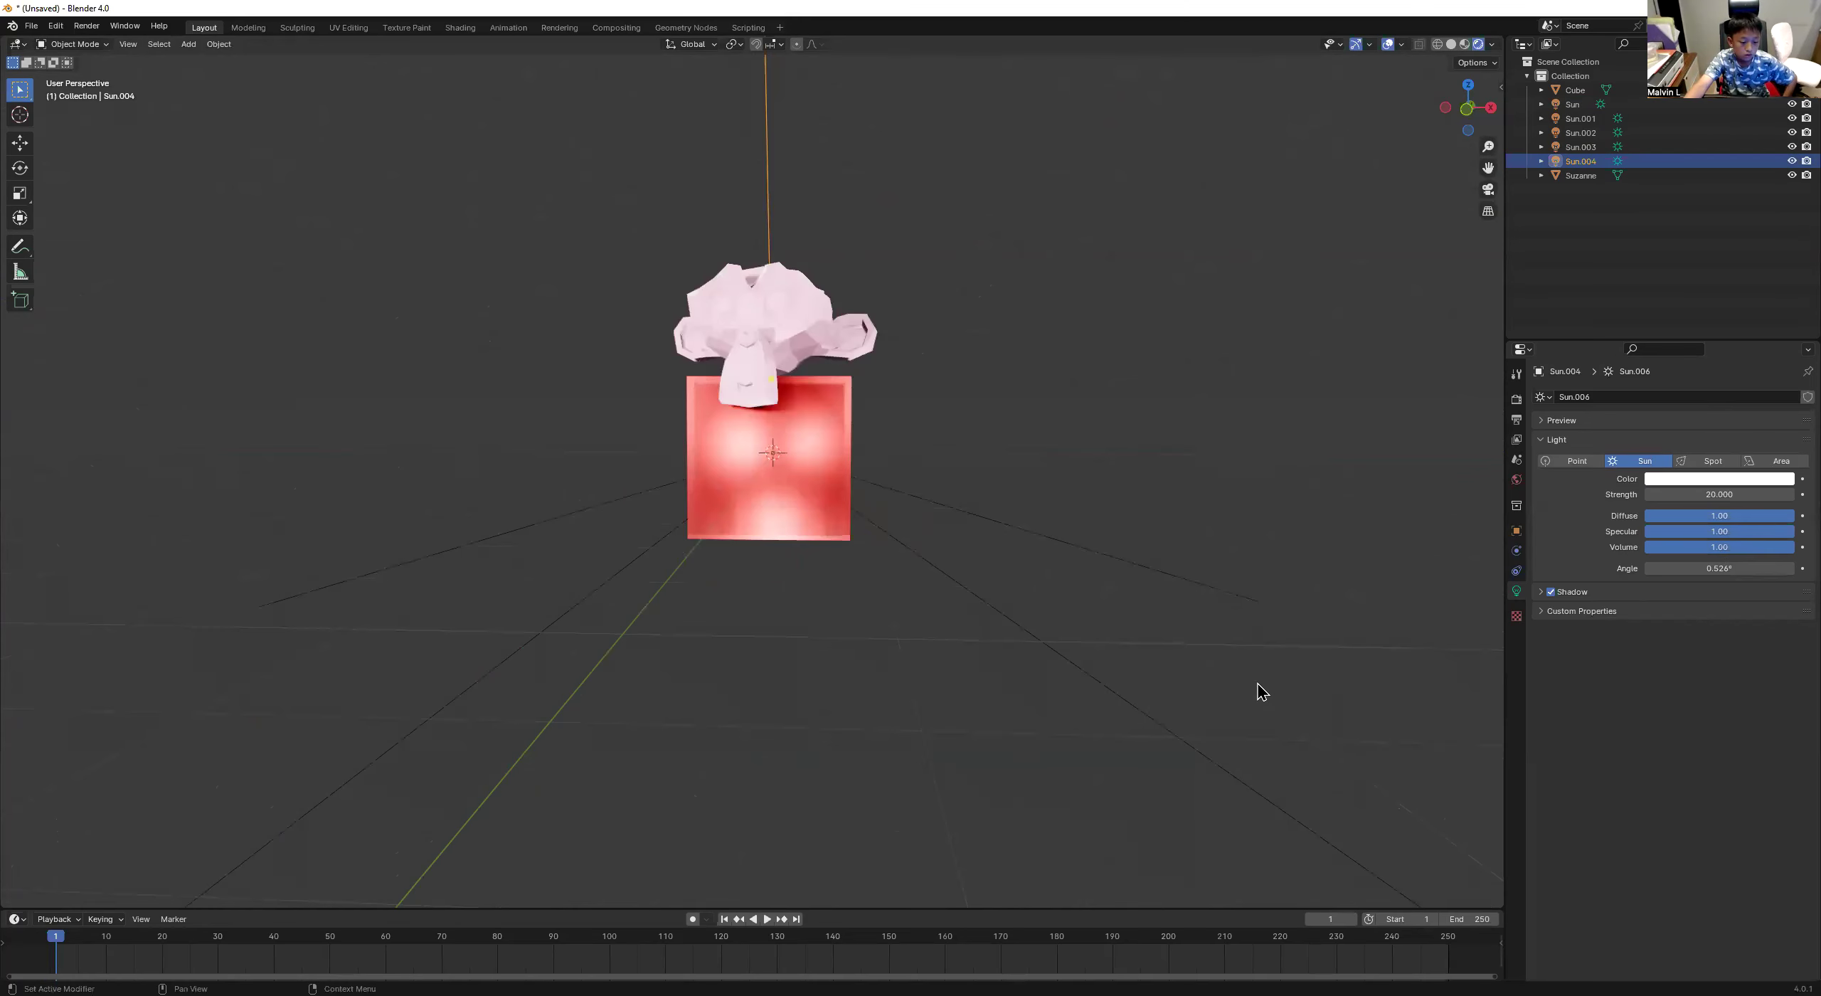
{"action": "middle_click_drag", "start_coordinate": [1183, 735], "coordinate": [1201, 733]}
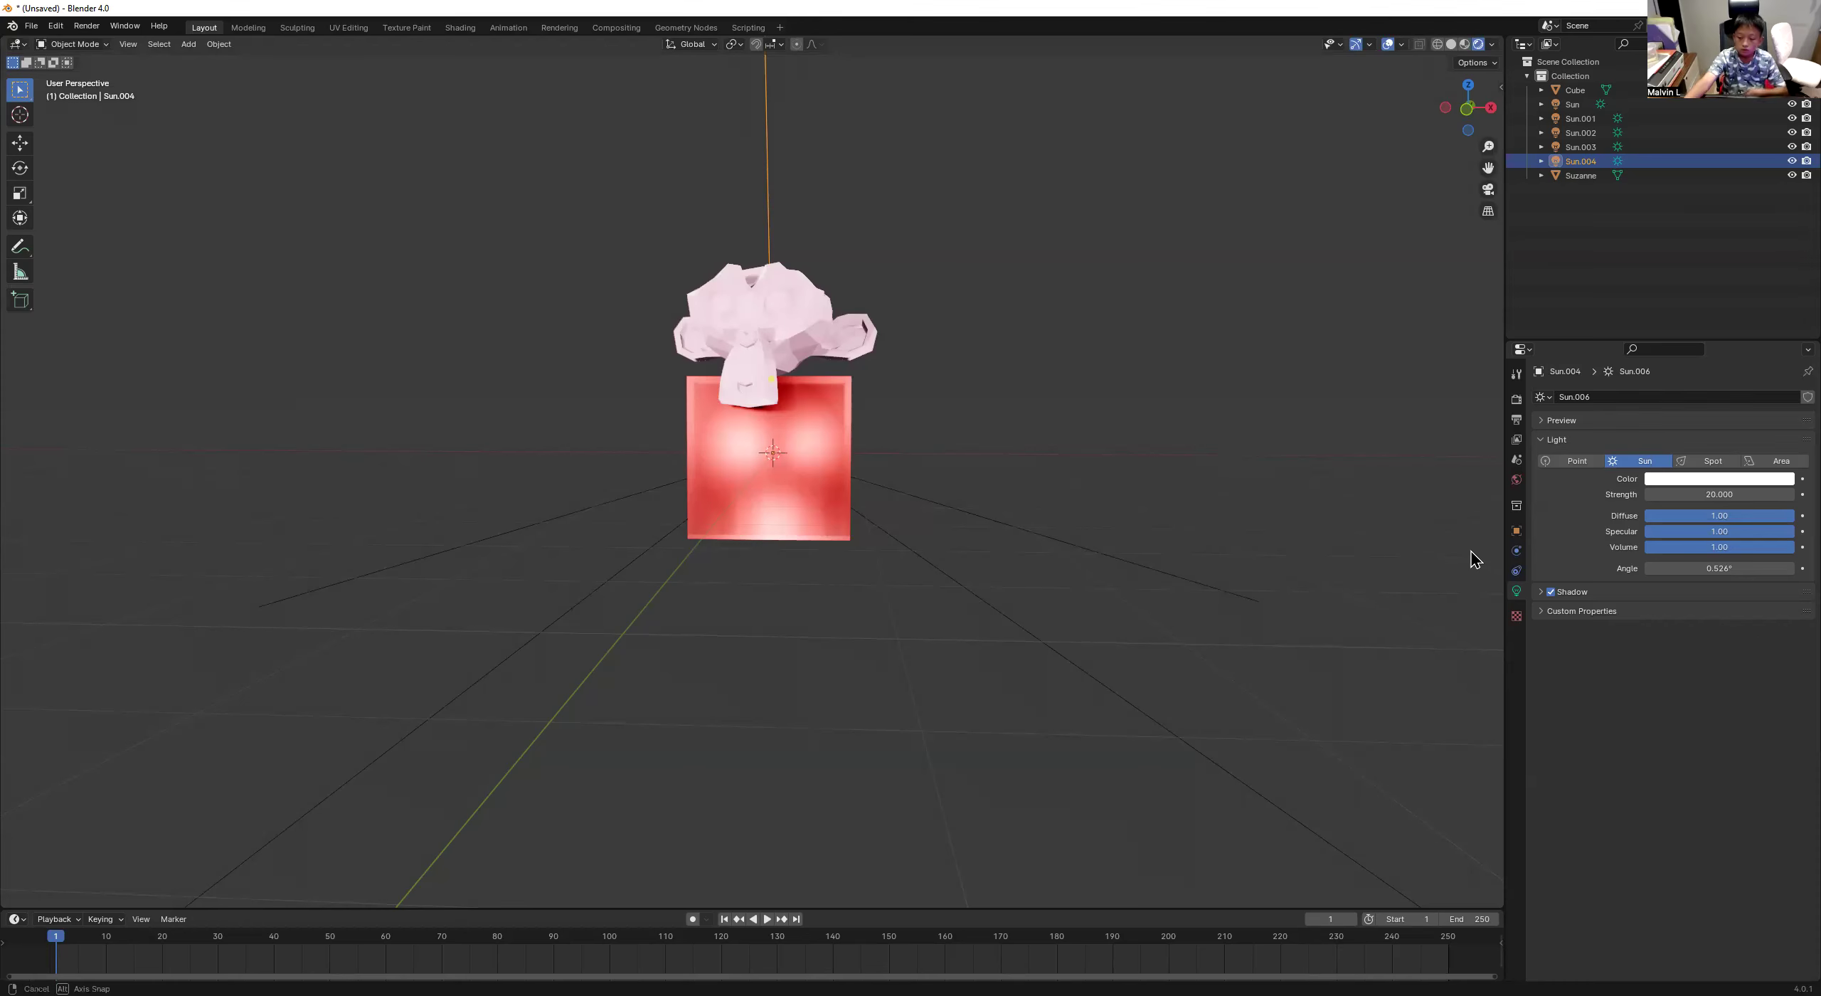
{"action": "middle_click_drag", "start_coordinate": [1471, 551], "coordinate": [1472, 551]}
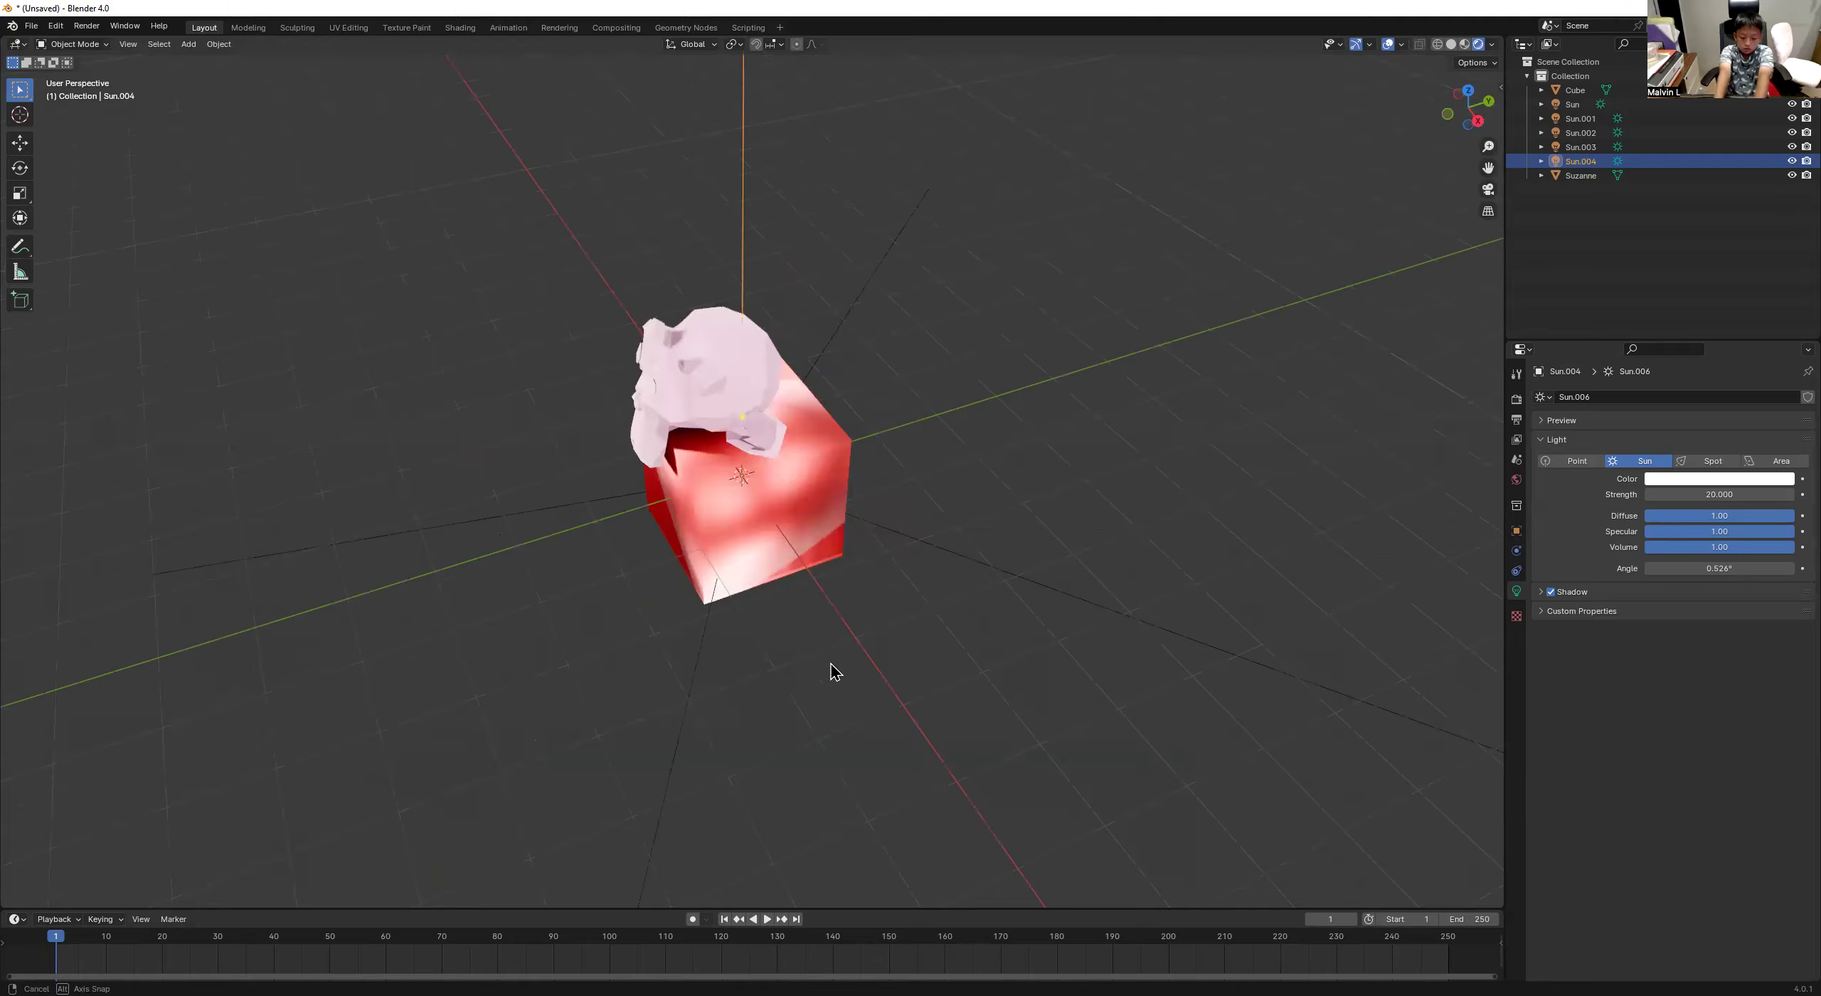
{"action": "middle_click_drag", "start_coordinate": [836, 671], "coordinate": [1611, 147]}
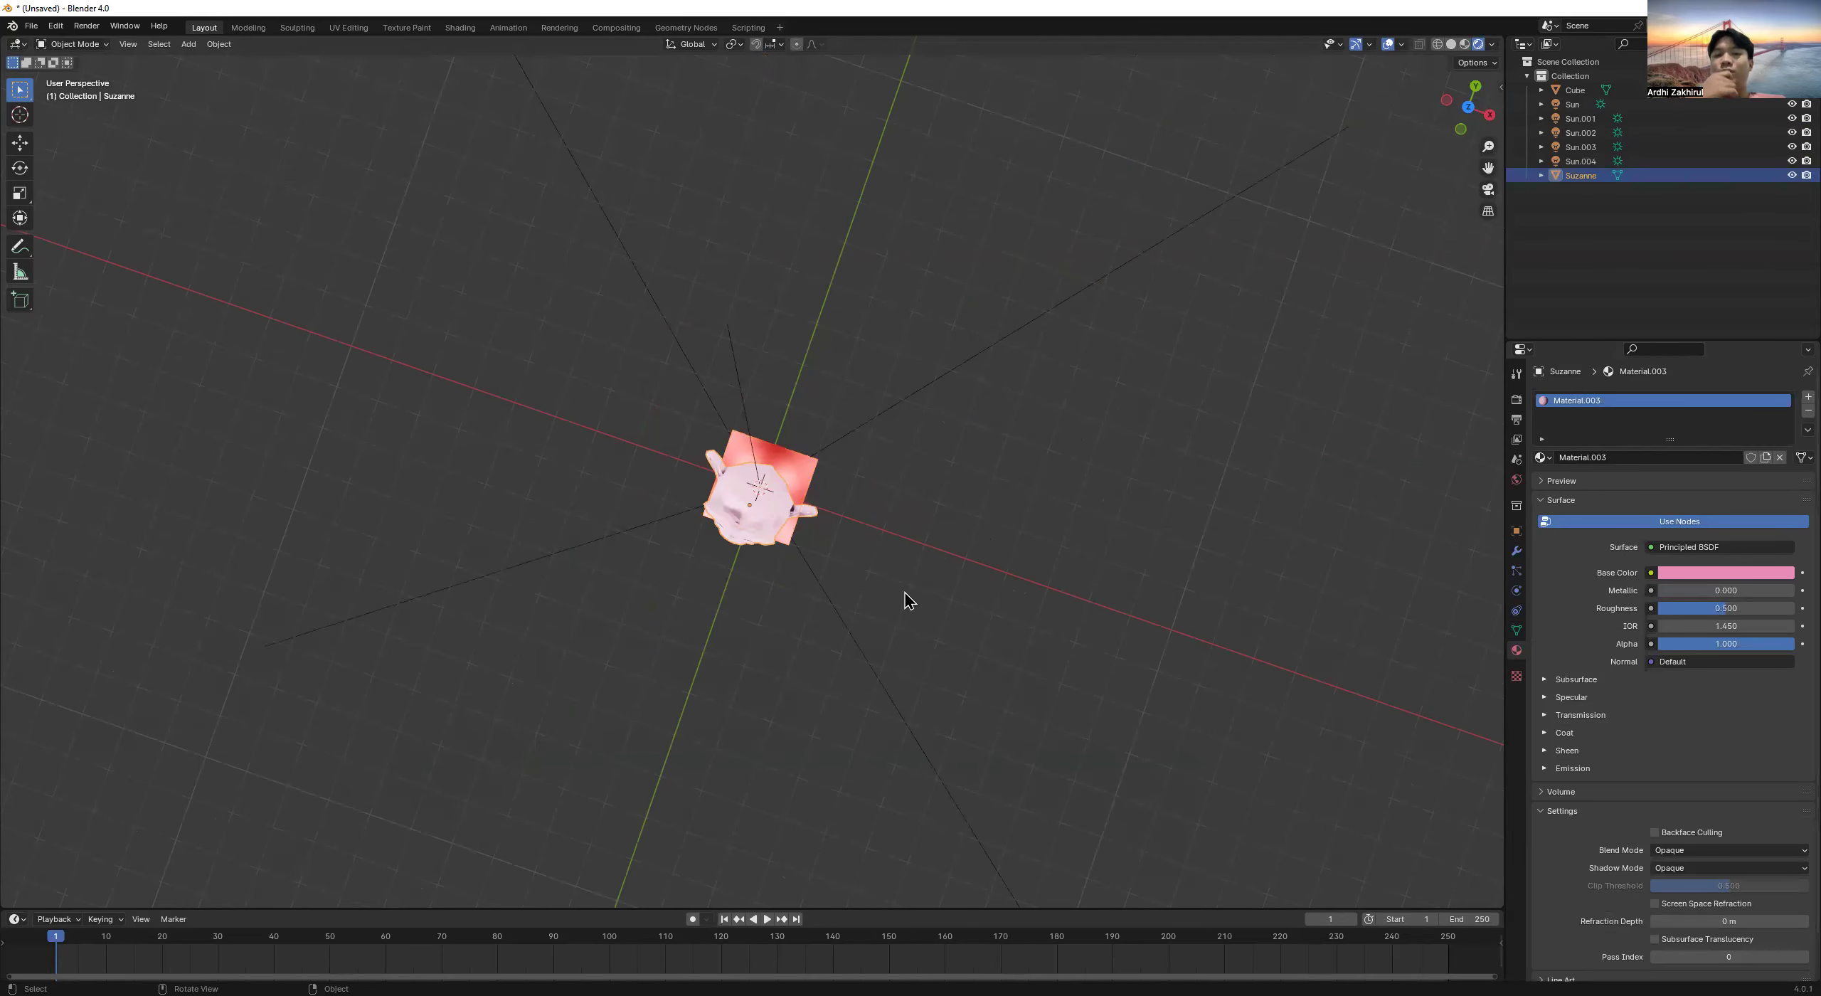
{"action": "middle_click_drag", "start_coordinate": [905, 592], "coordinate": [39, 155]}
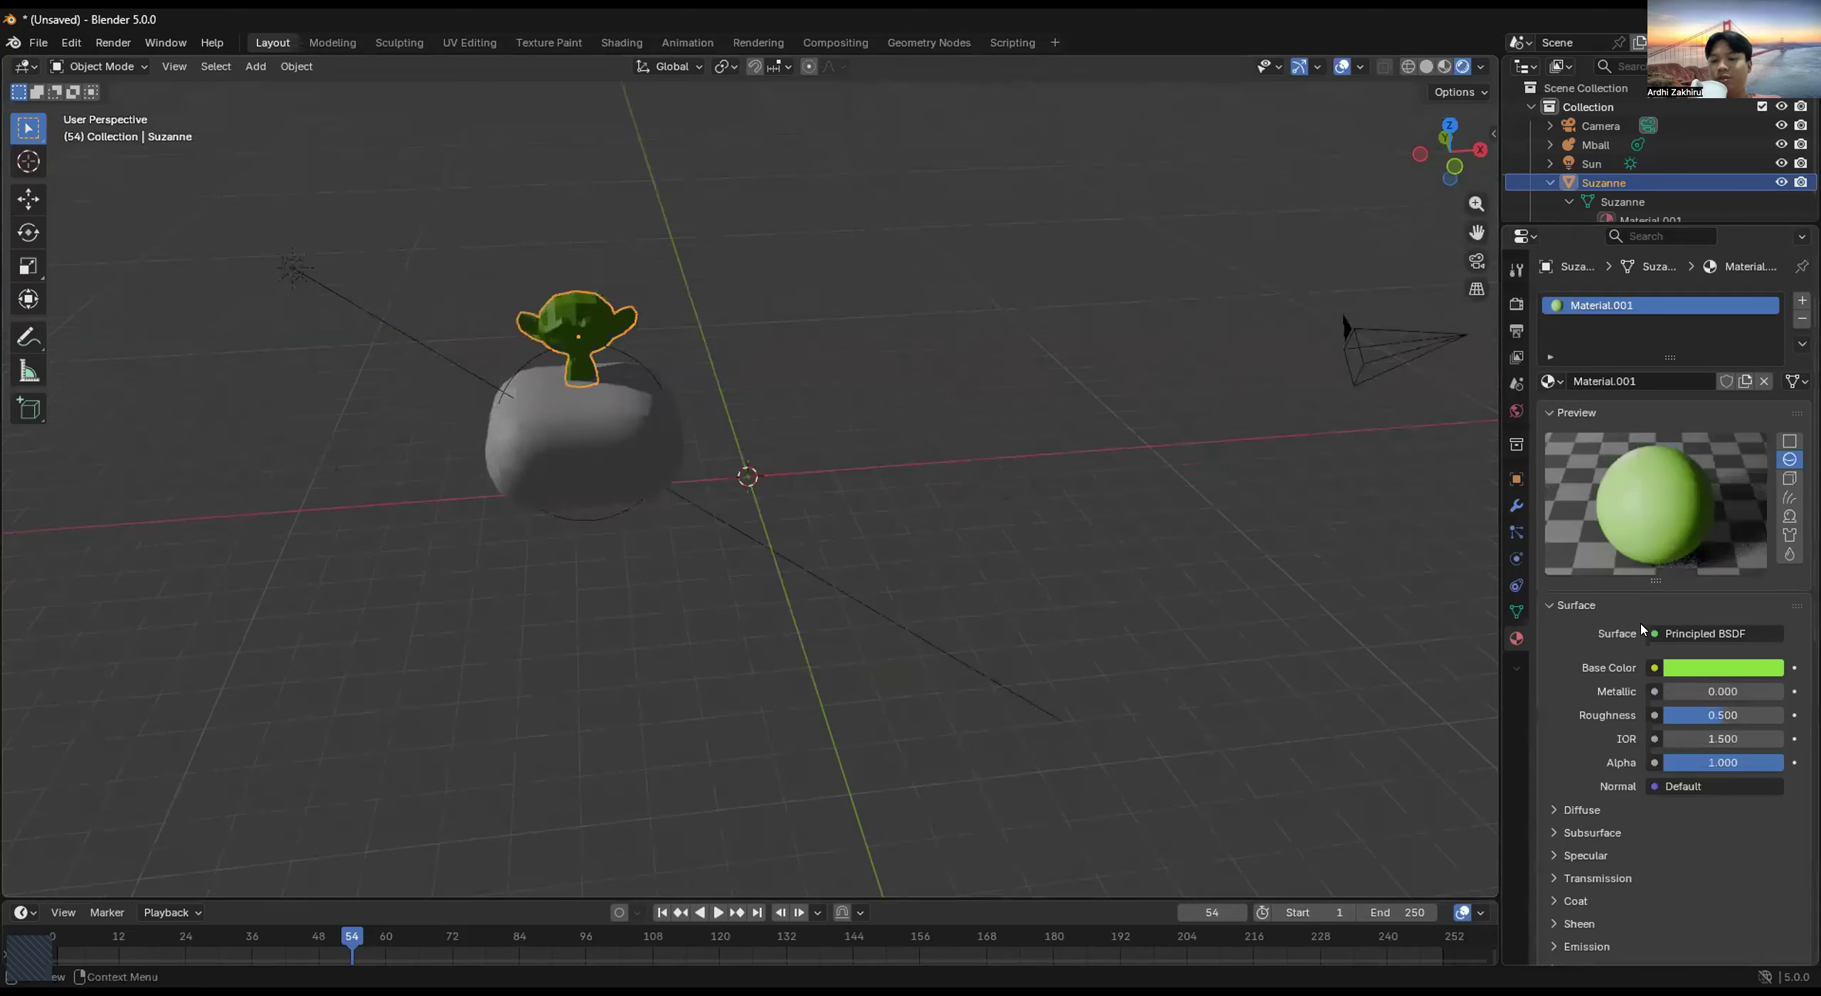
In the Blender 5.0 scene, examine the surface shader choices available for the green monkey head's material.
{"action": "left_click", "coordinate": [1674, 633]}
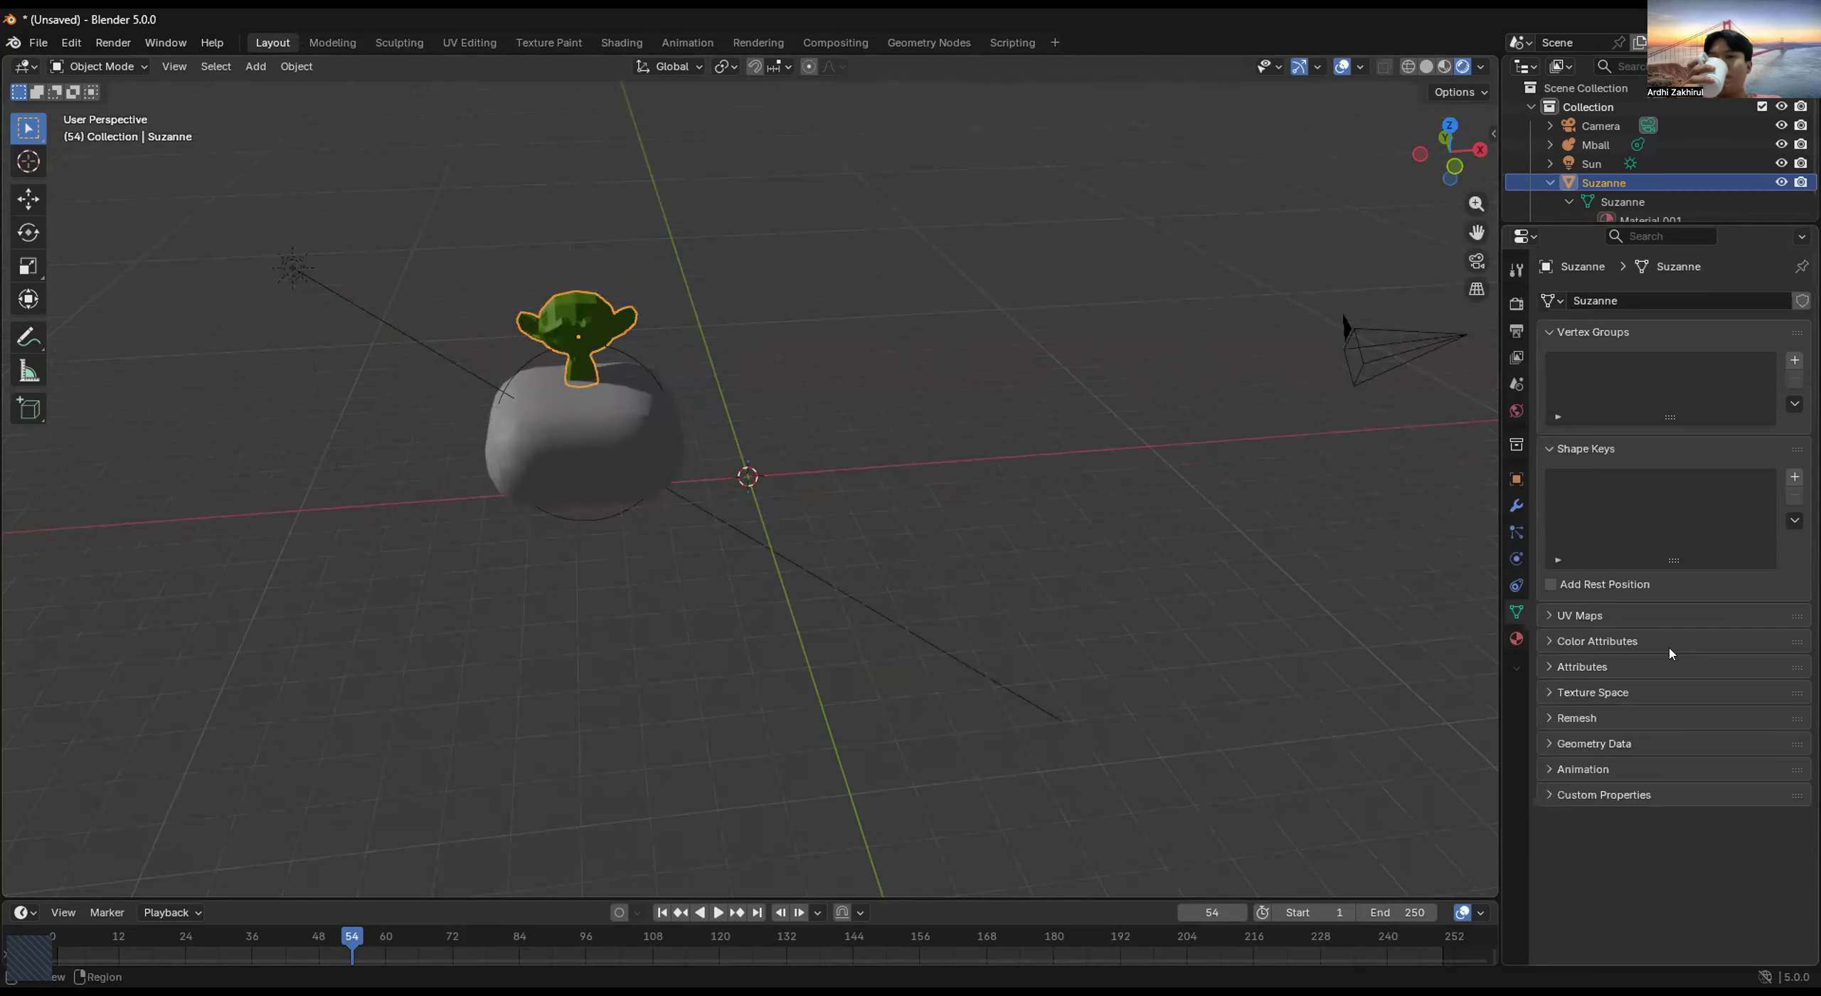
{"action": "left_click", "coordinate": [1679, 635]}
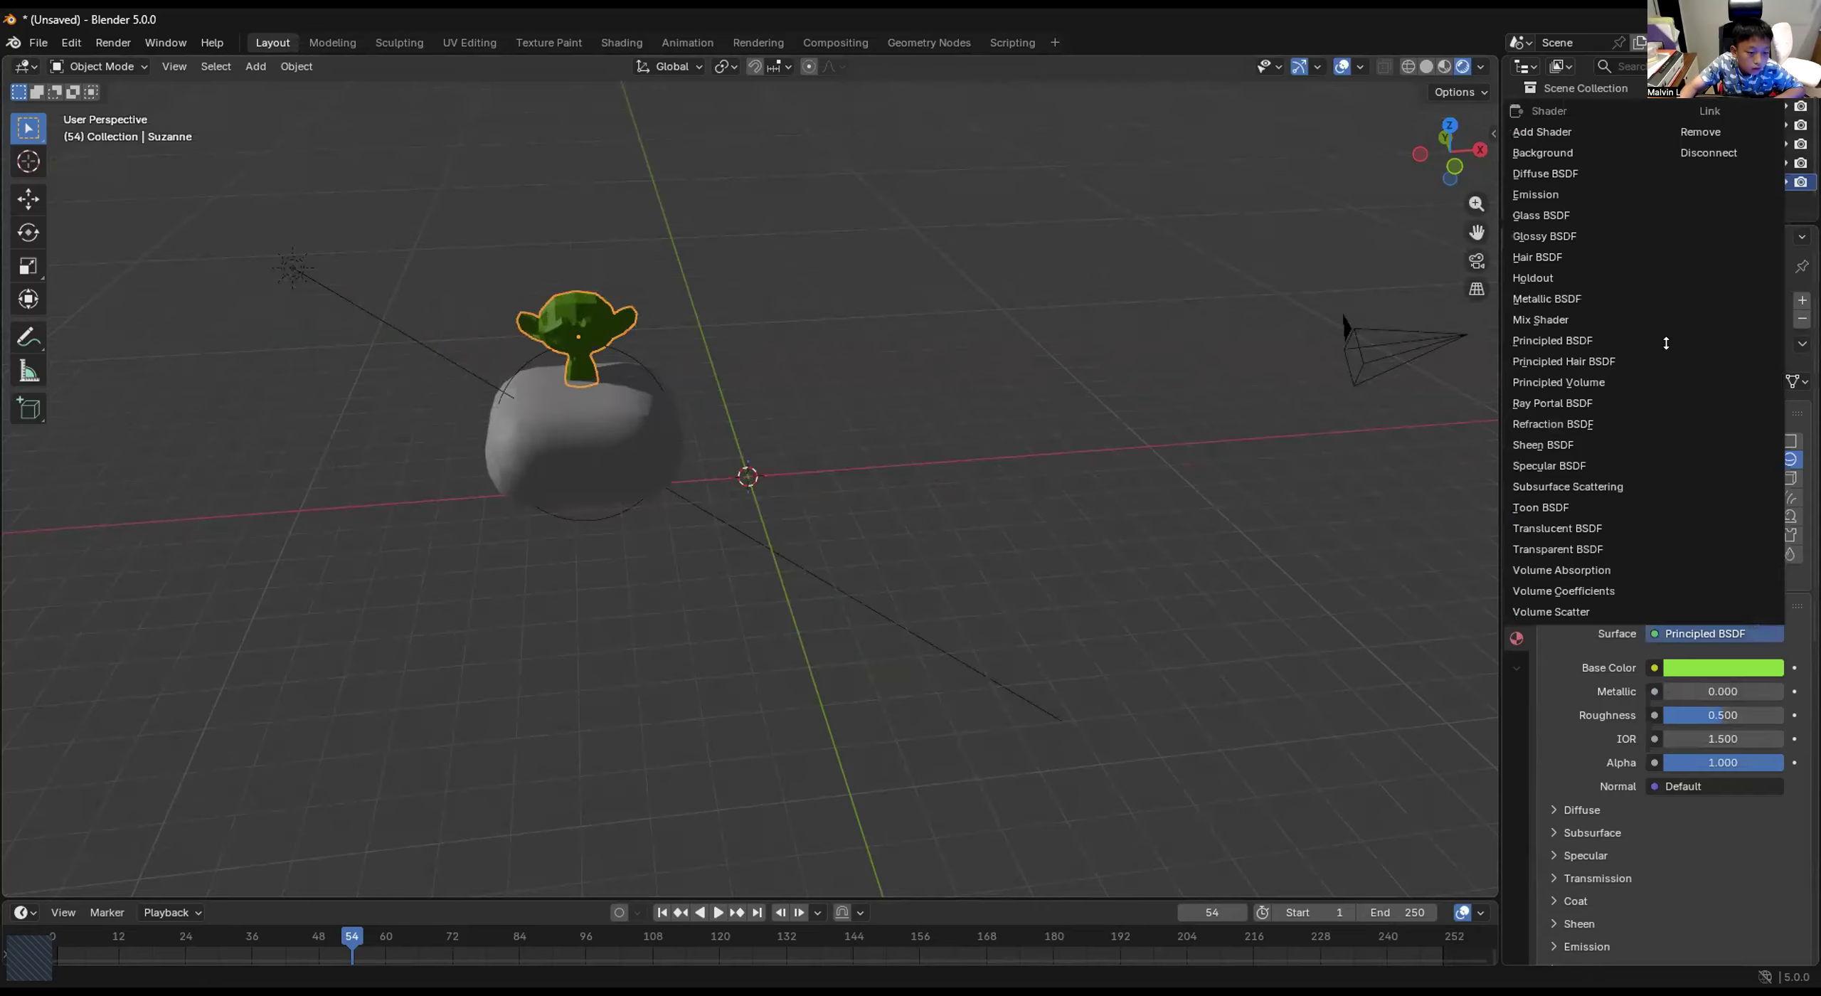
{"action": "key", "text": "Escape"}
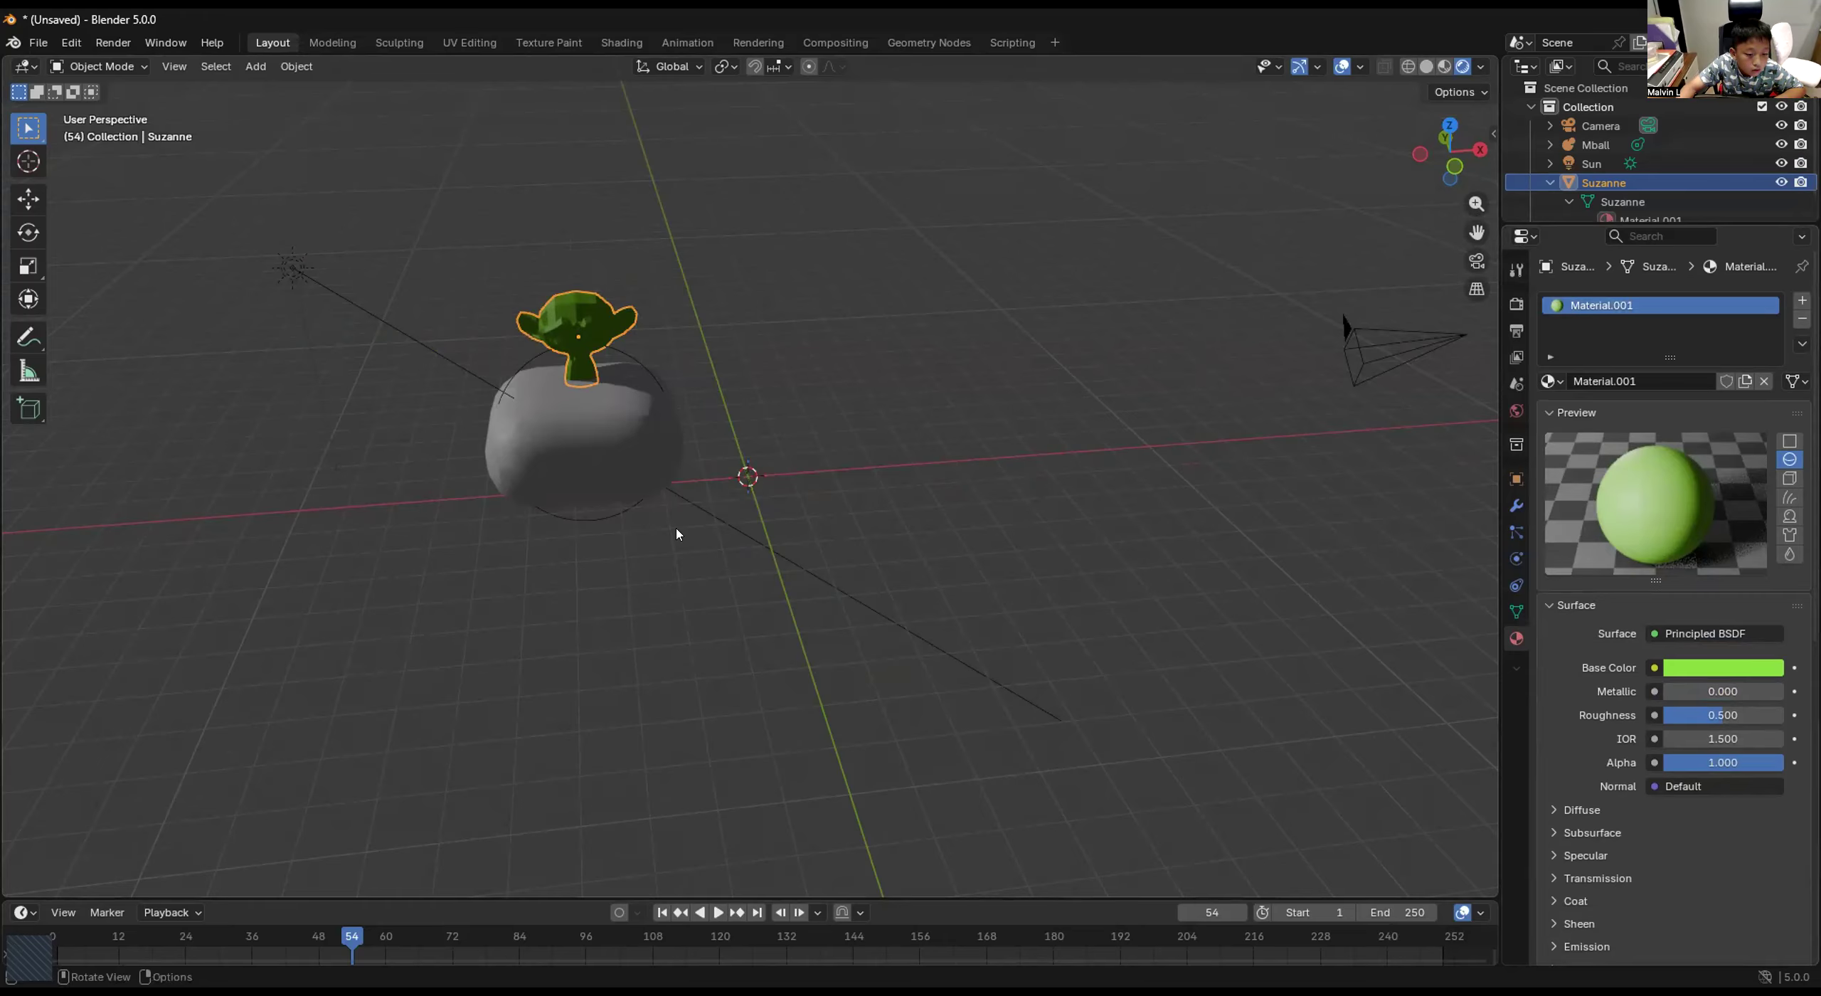
Select the existing sun light and try to paste a copied object into the scene.
{"action": "left_click", "coordinate": [1689, 145]}
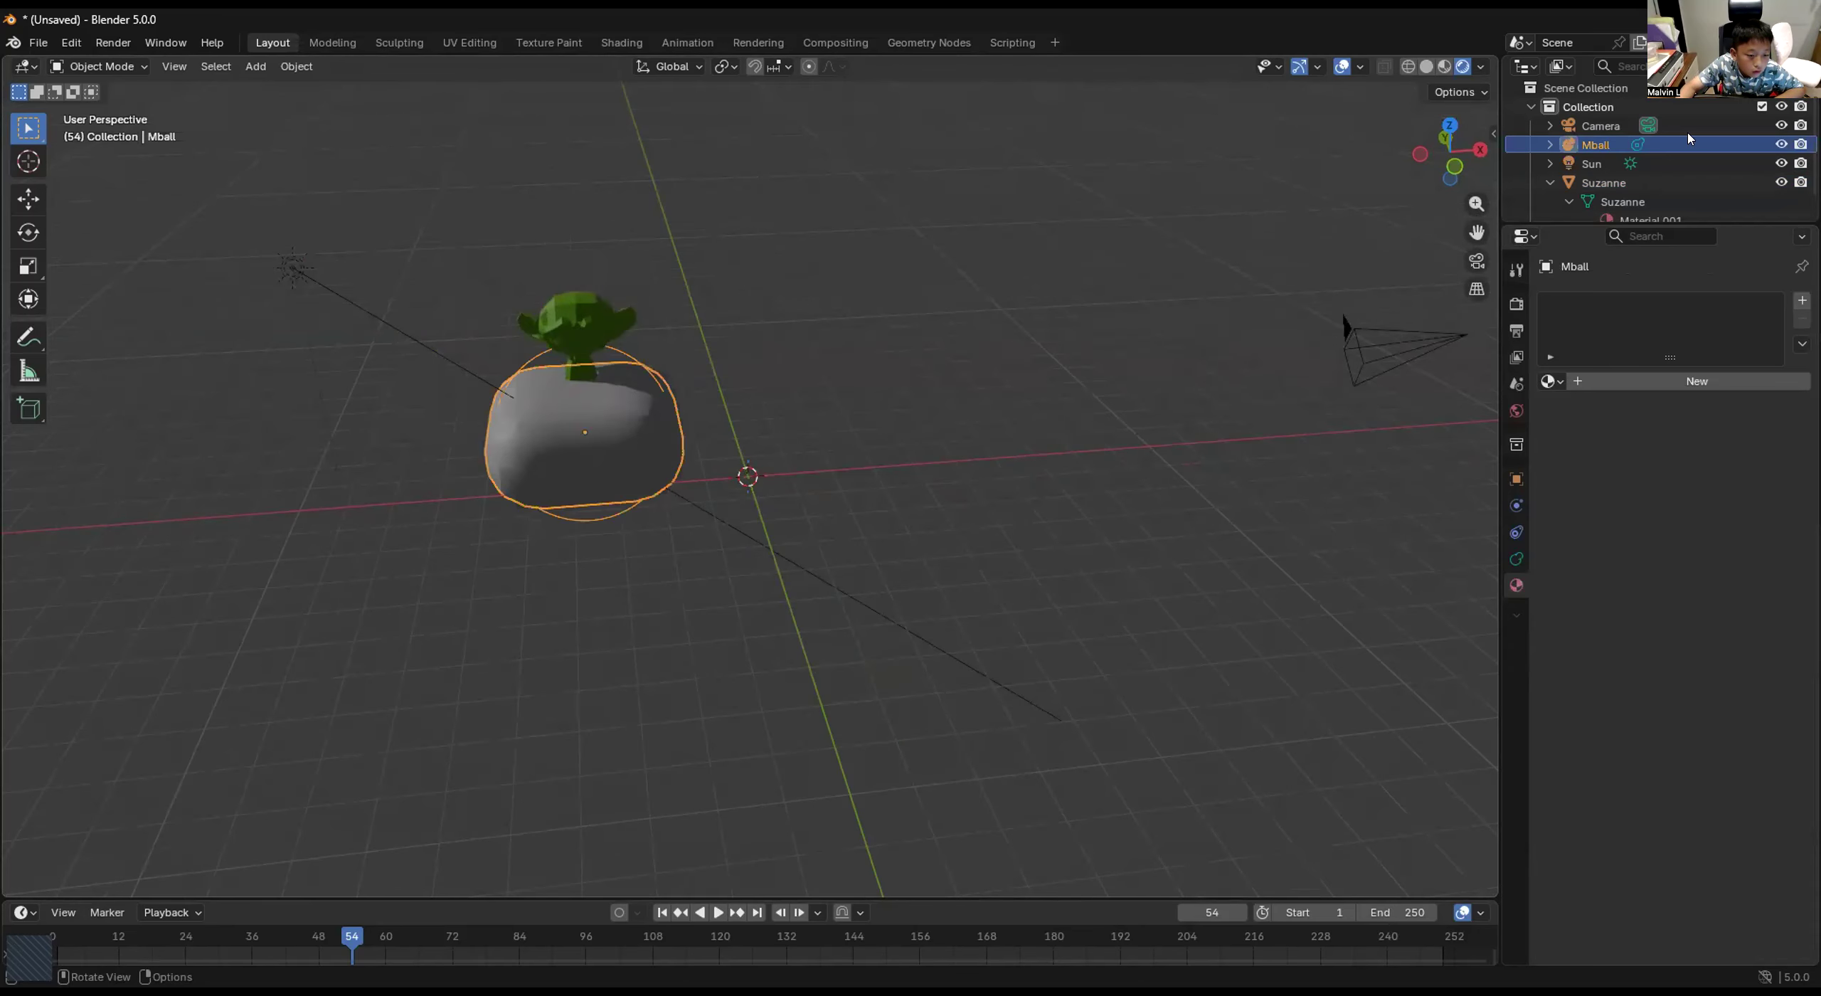
{"action": "left_click", "coordinate": [1593, 164]}
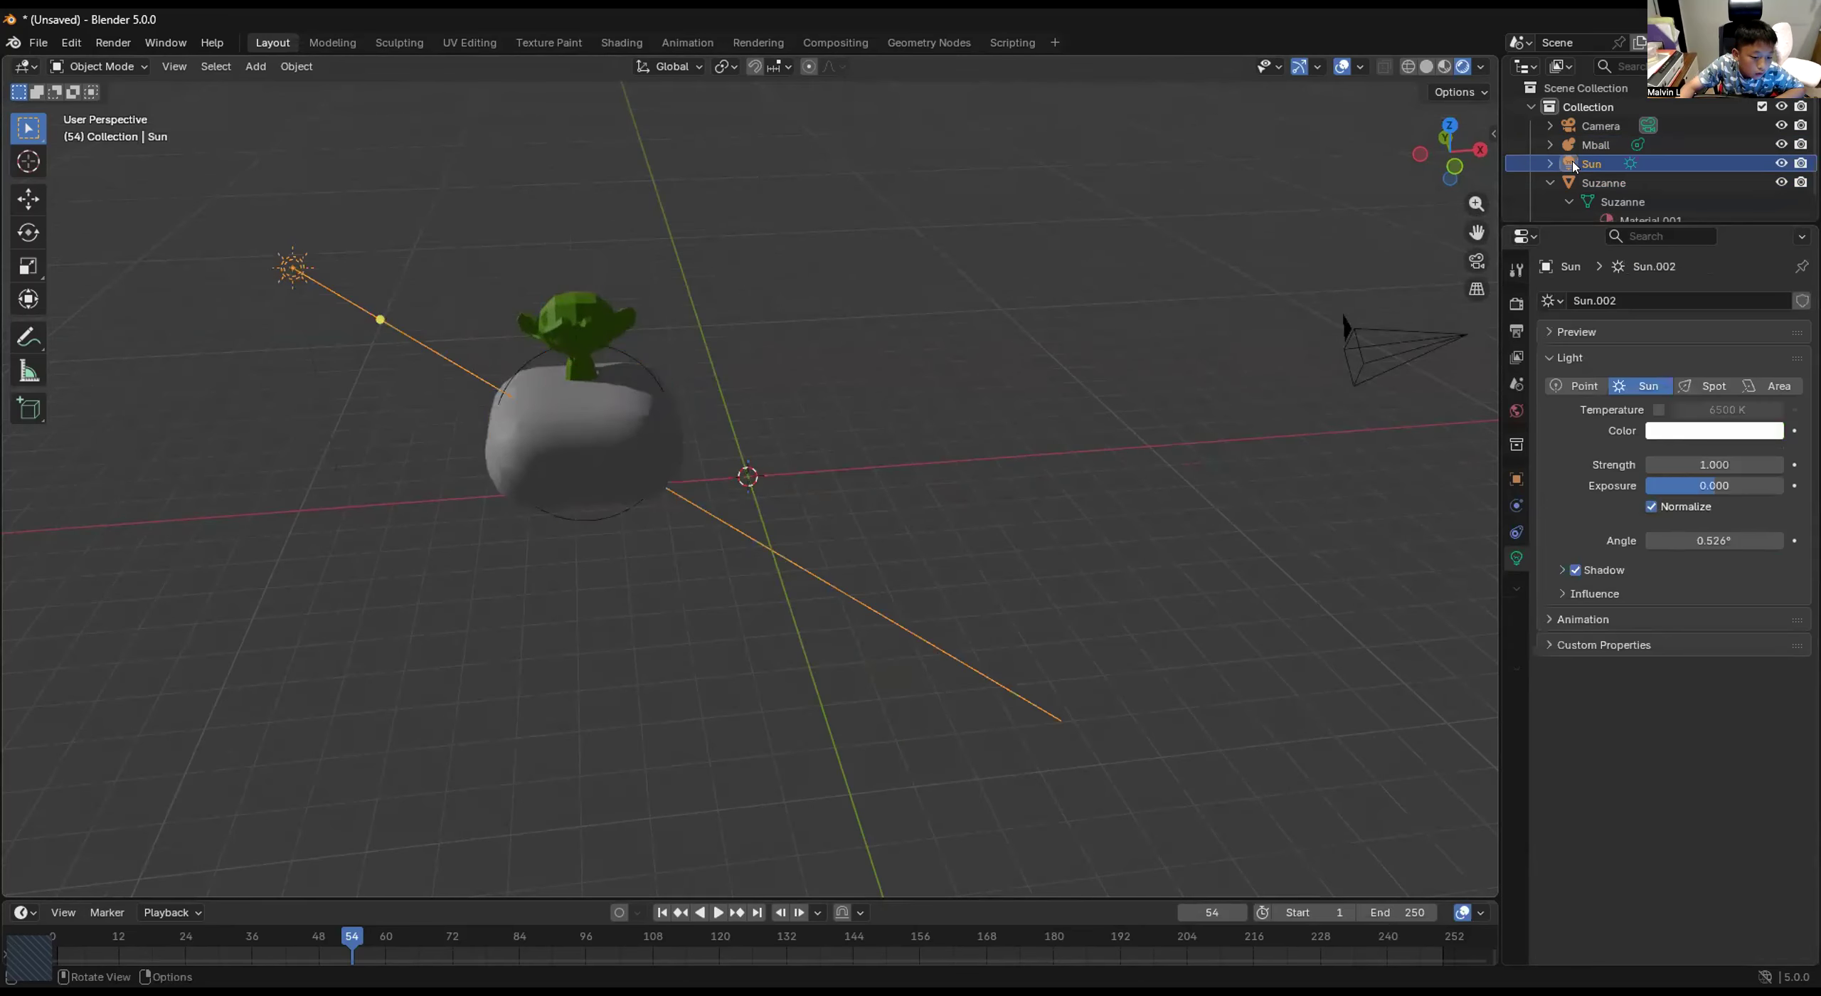
{"action": "right_click", "coordinate": [1540, 139]}
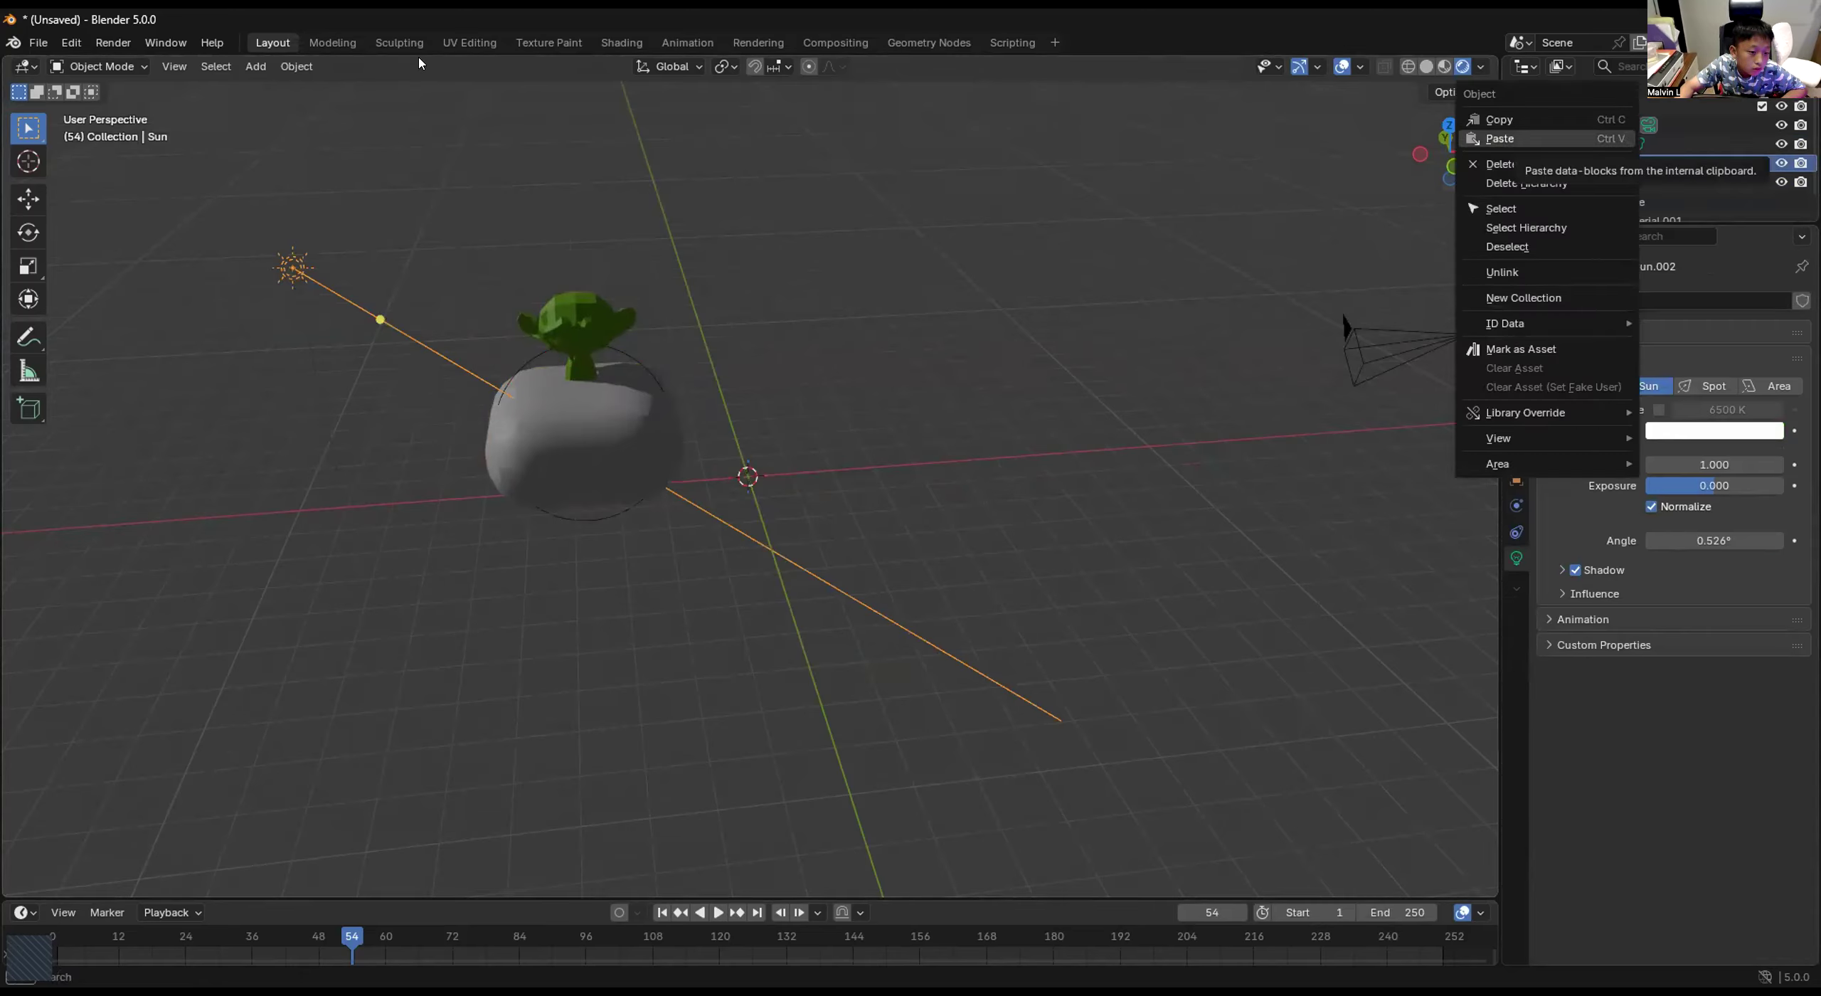
{"action": "left_click", "coordinate": [1524, 140]}
{"action": "left_click", "coordinate": [308, 258]}
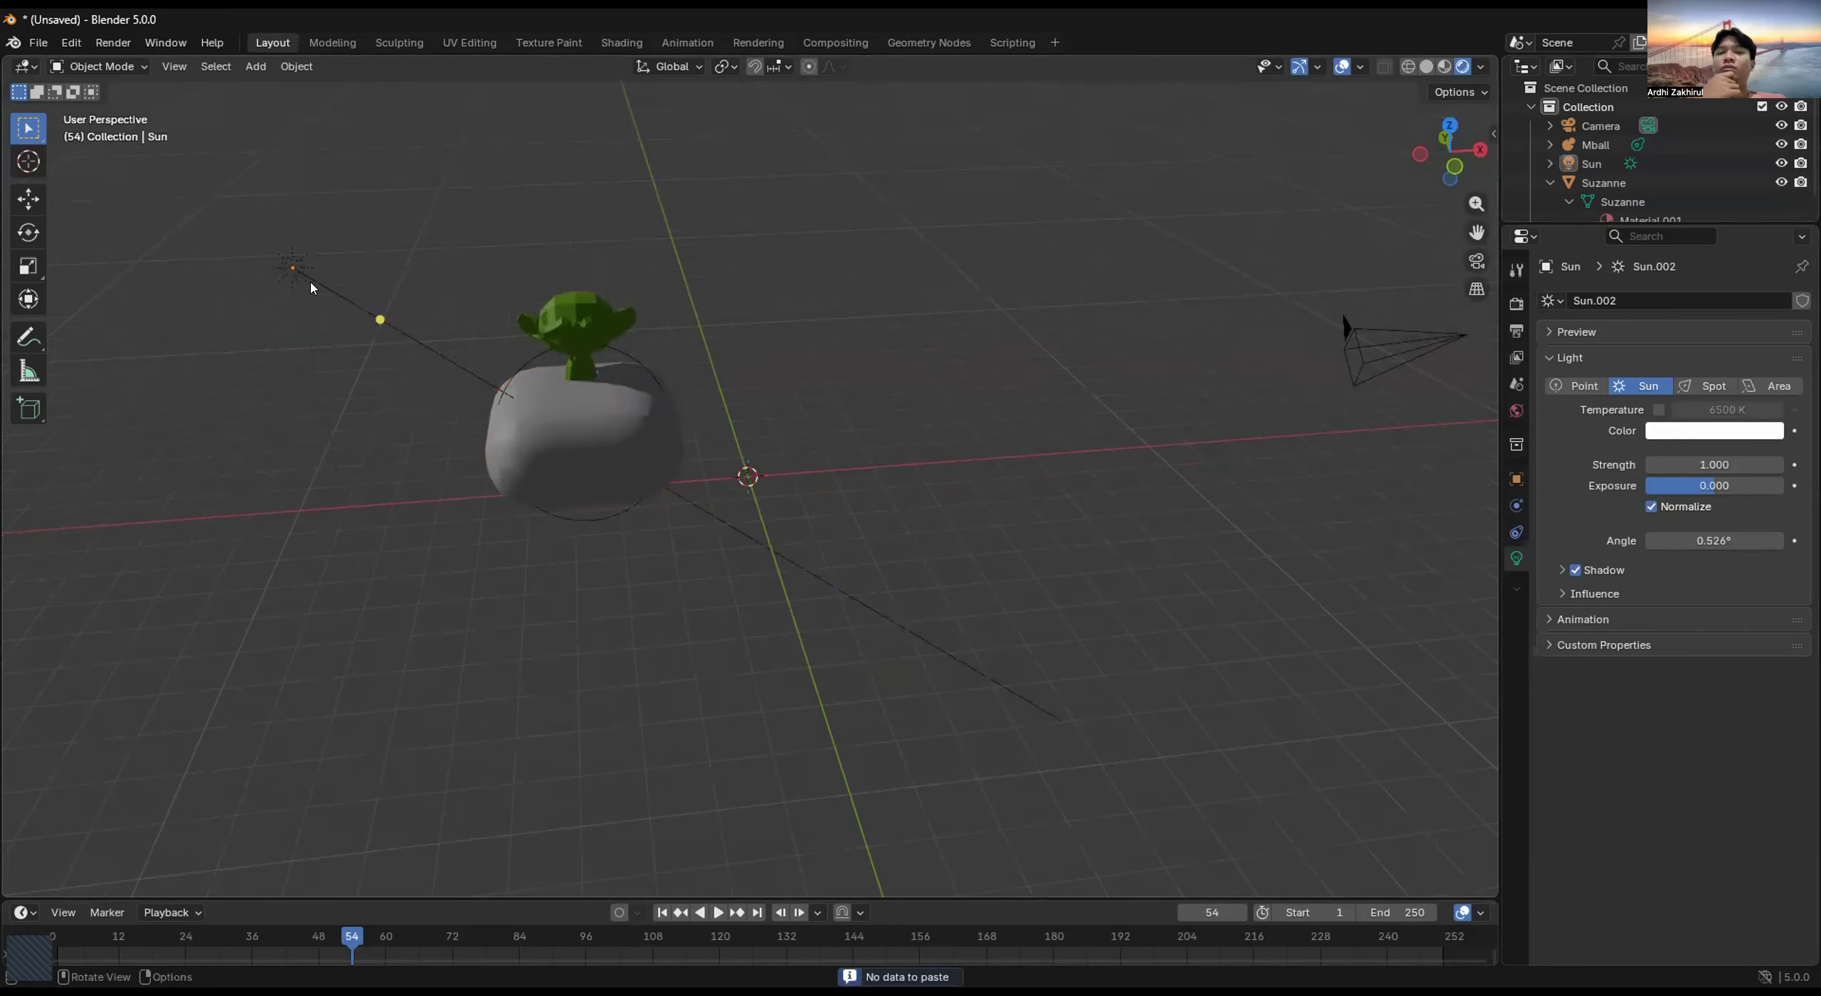
Add a sun light and move it up beside the green monkey head.
{"action": "left_click", "coordinate": [256, 67]}
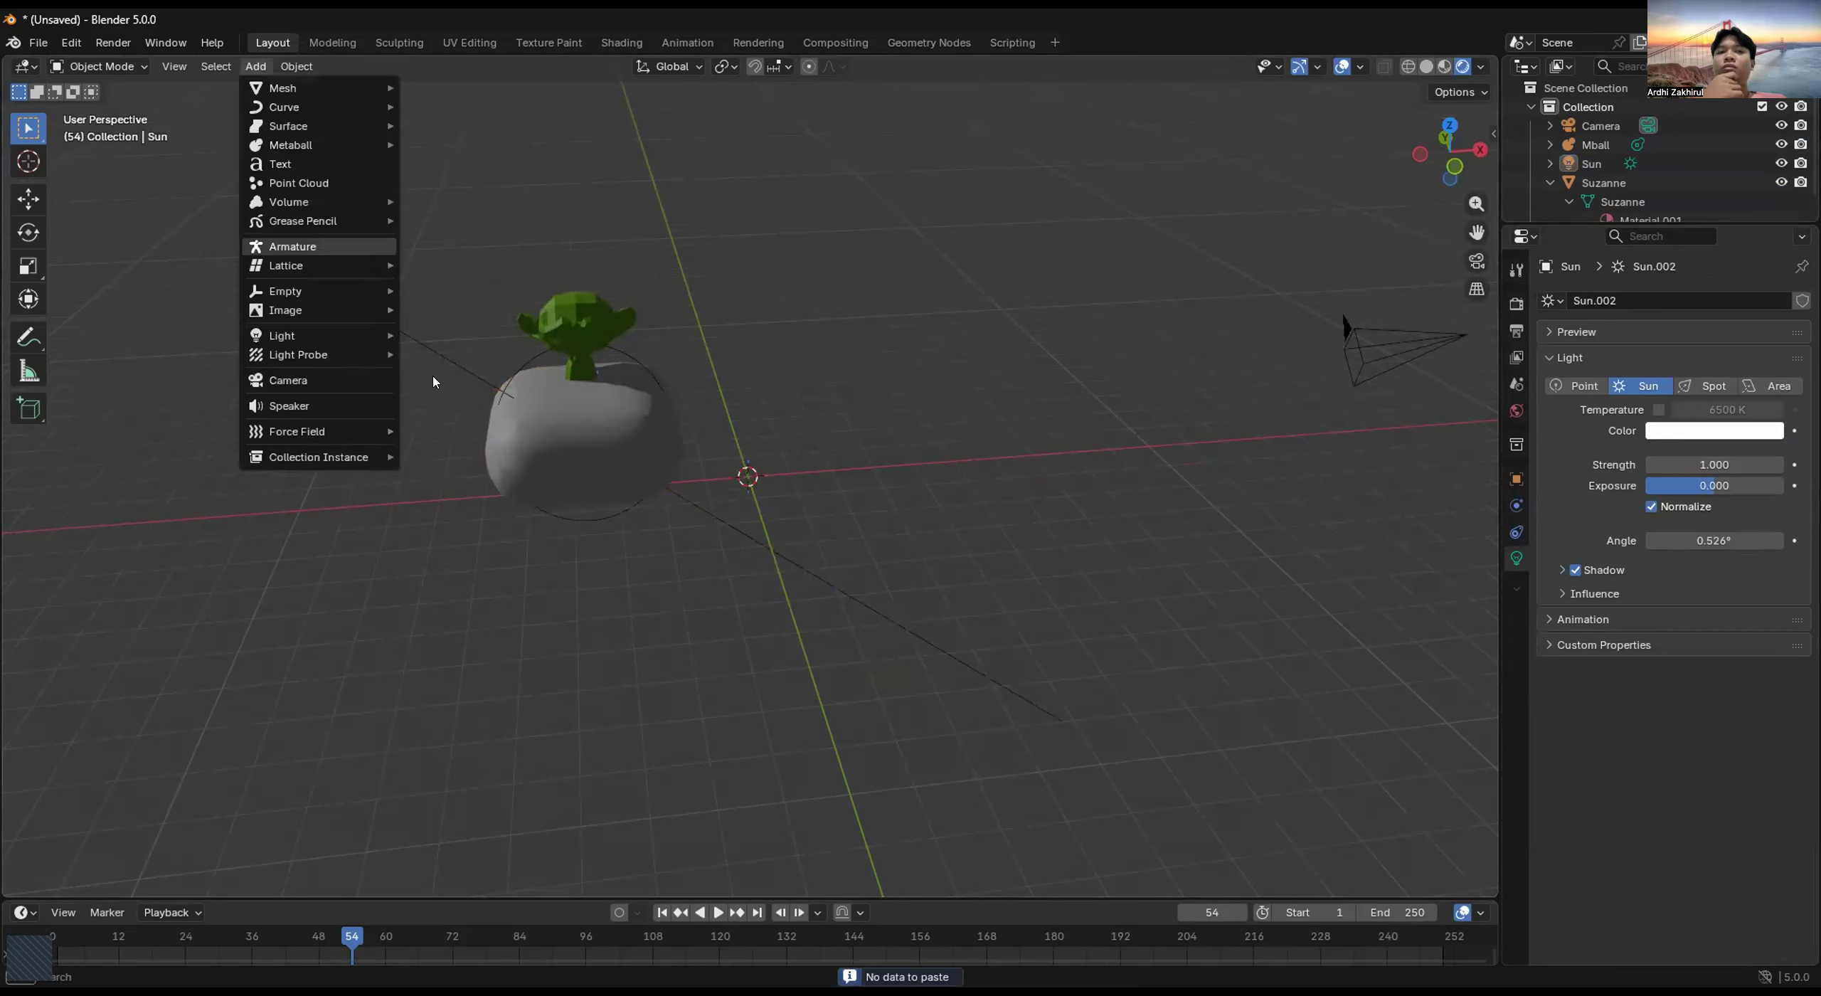
{"action": "mouse_move", "coordinate": [285, 266]}
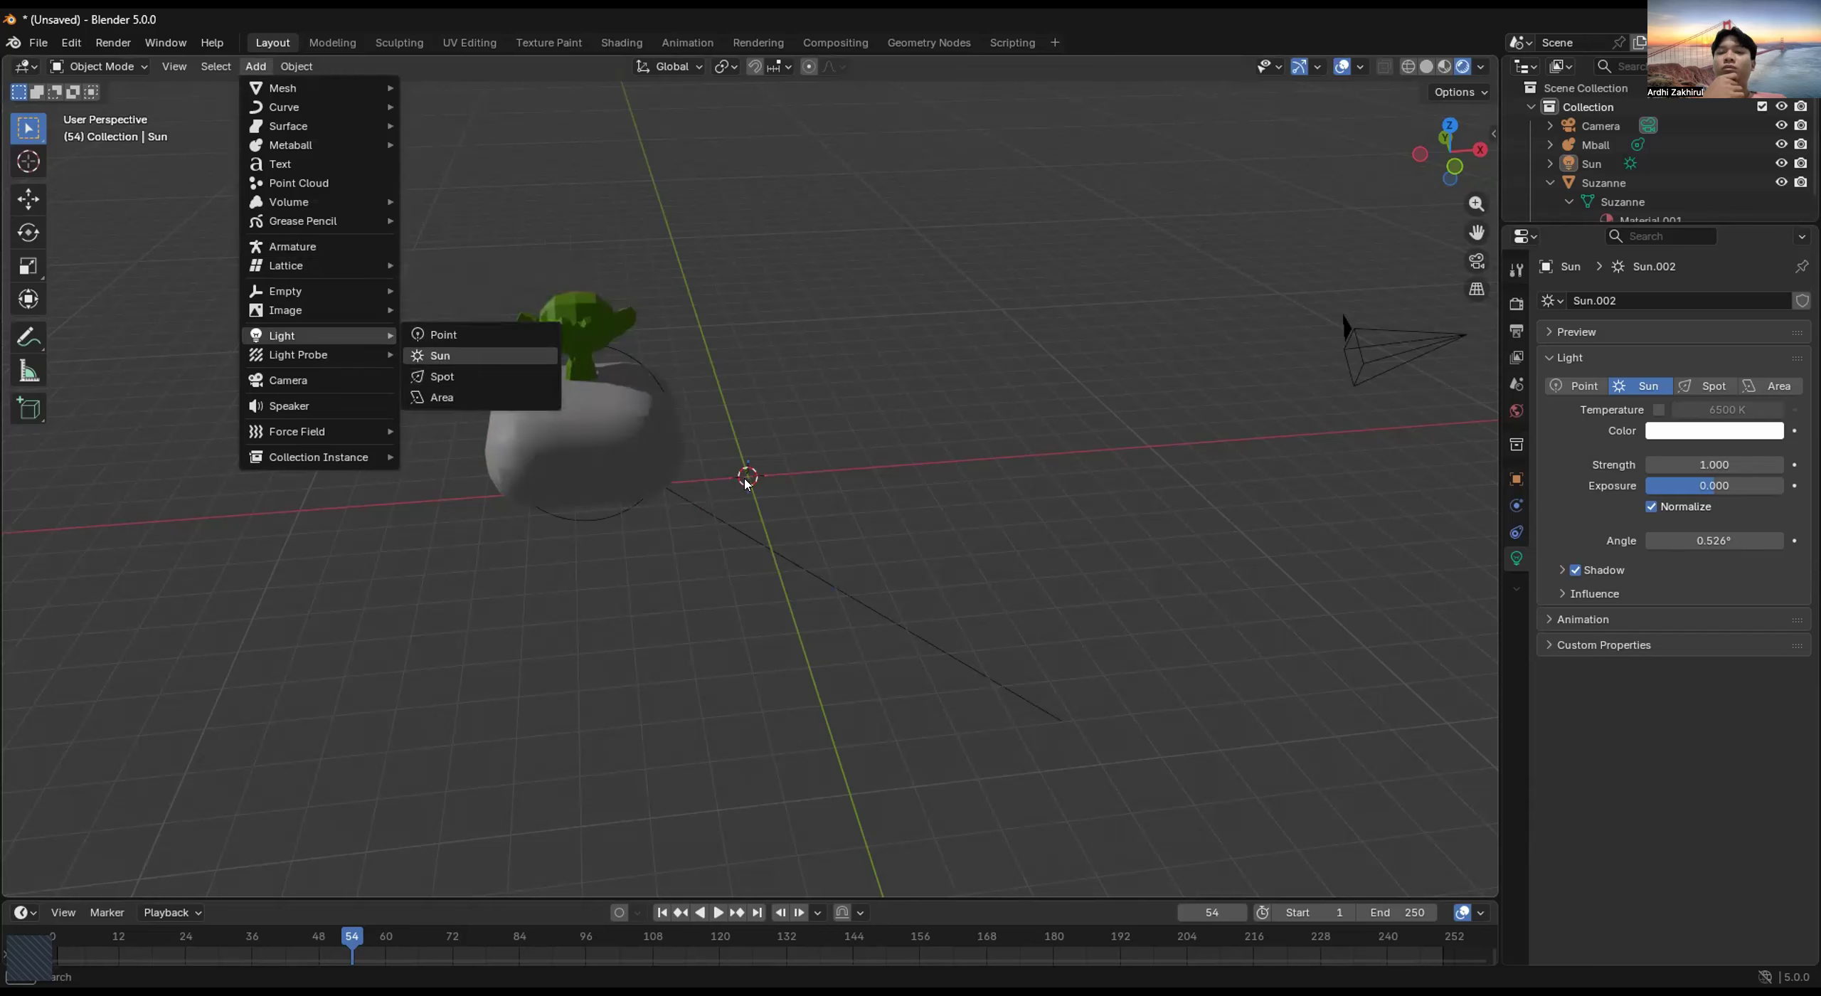
{"action": "left_click", "coordinate": [440, 356]}
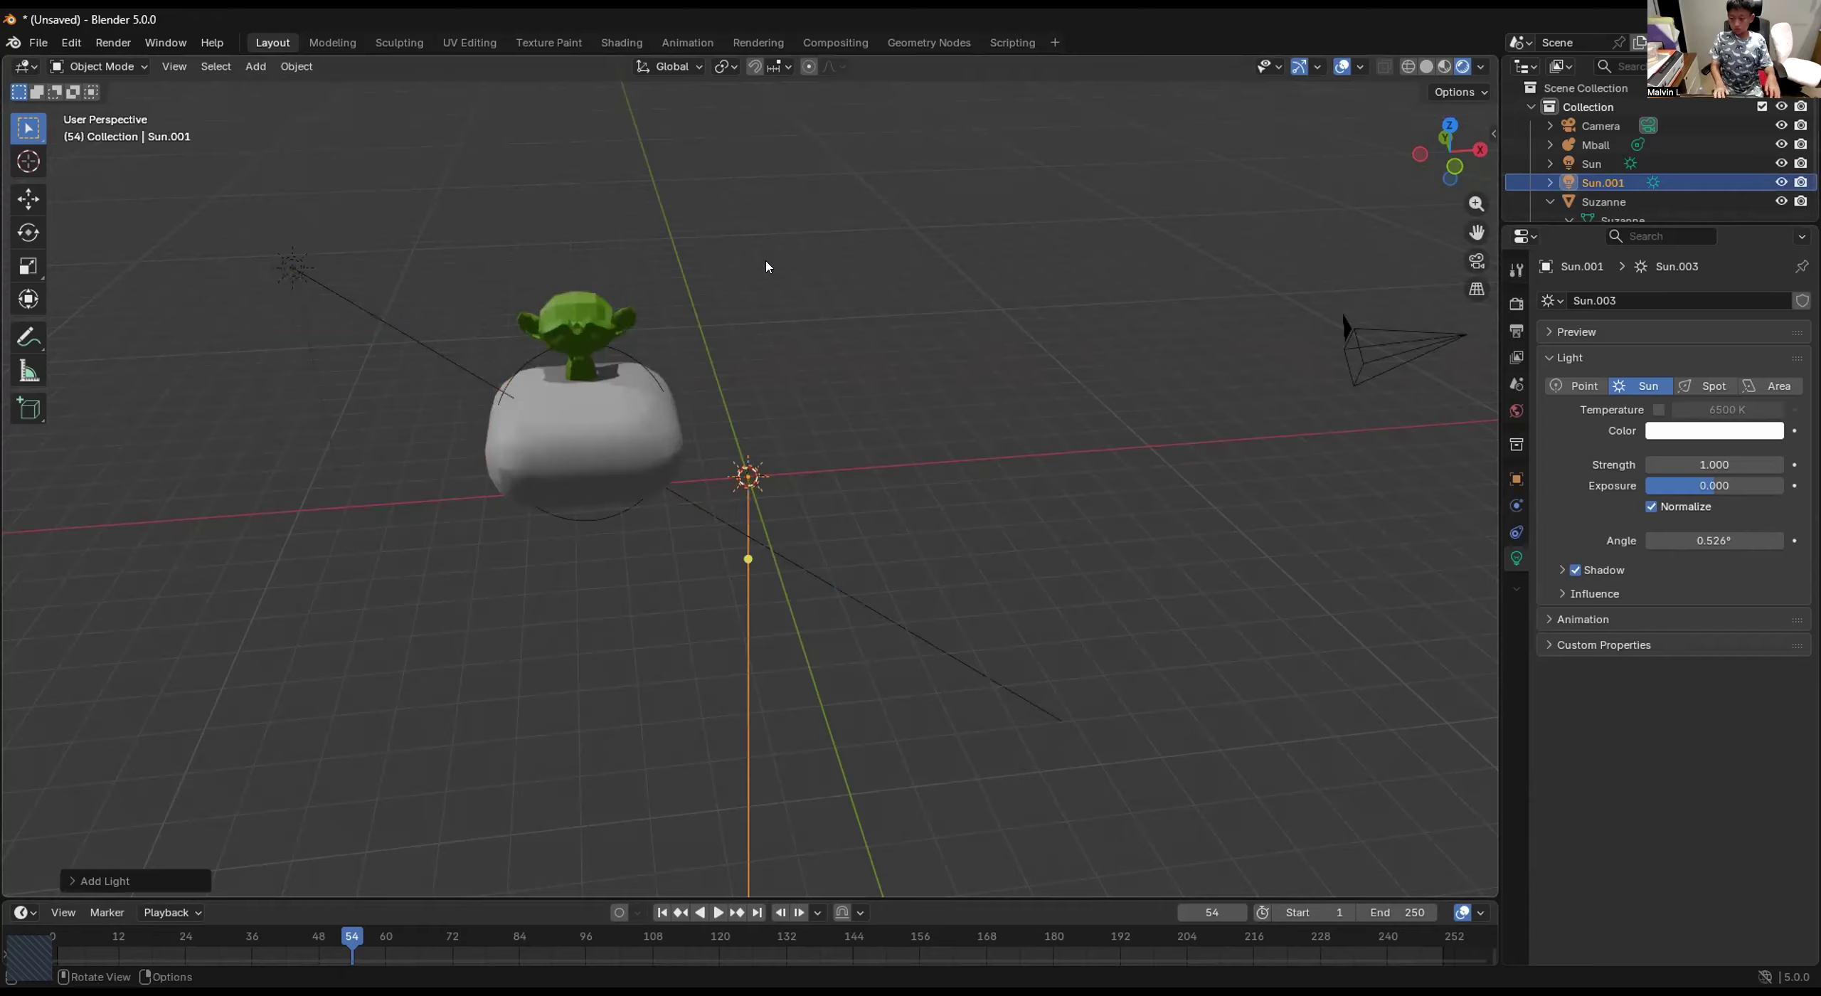
{"action": "key", "text": "g"}
{"action": "left_click", "coordinate": [676, 277]}
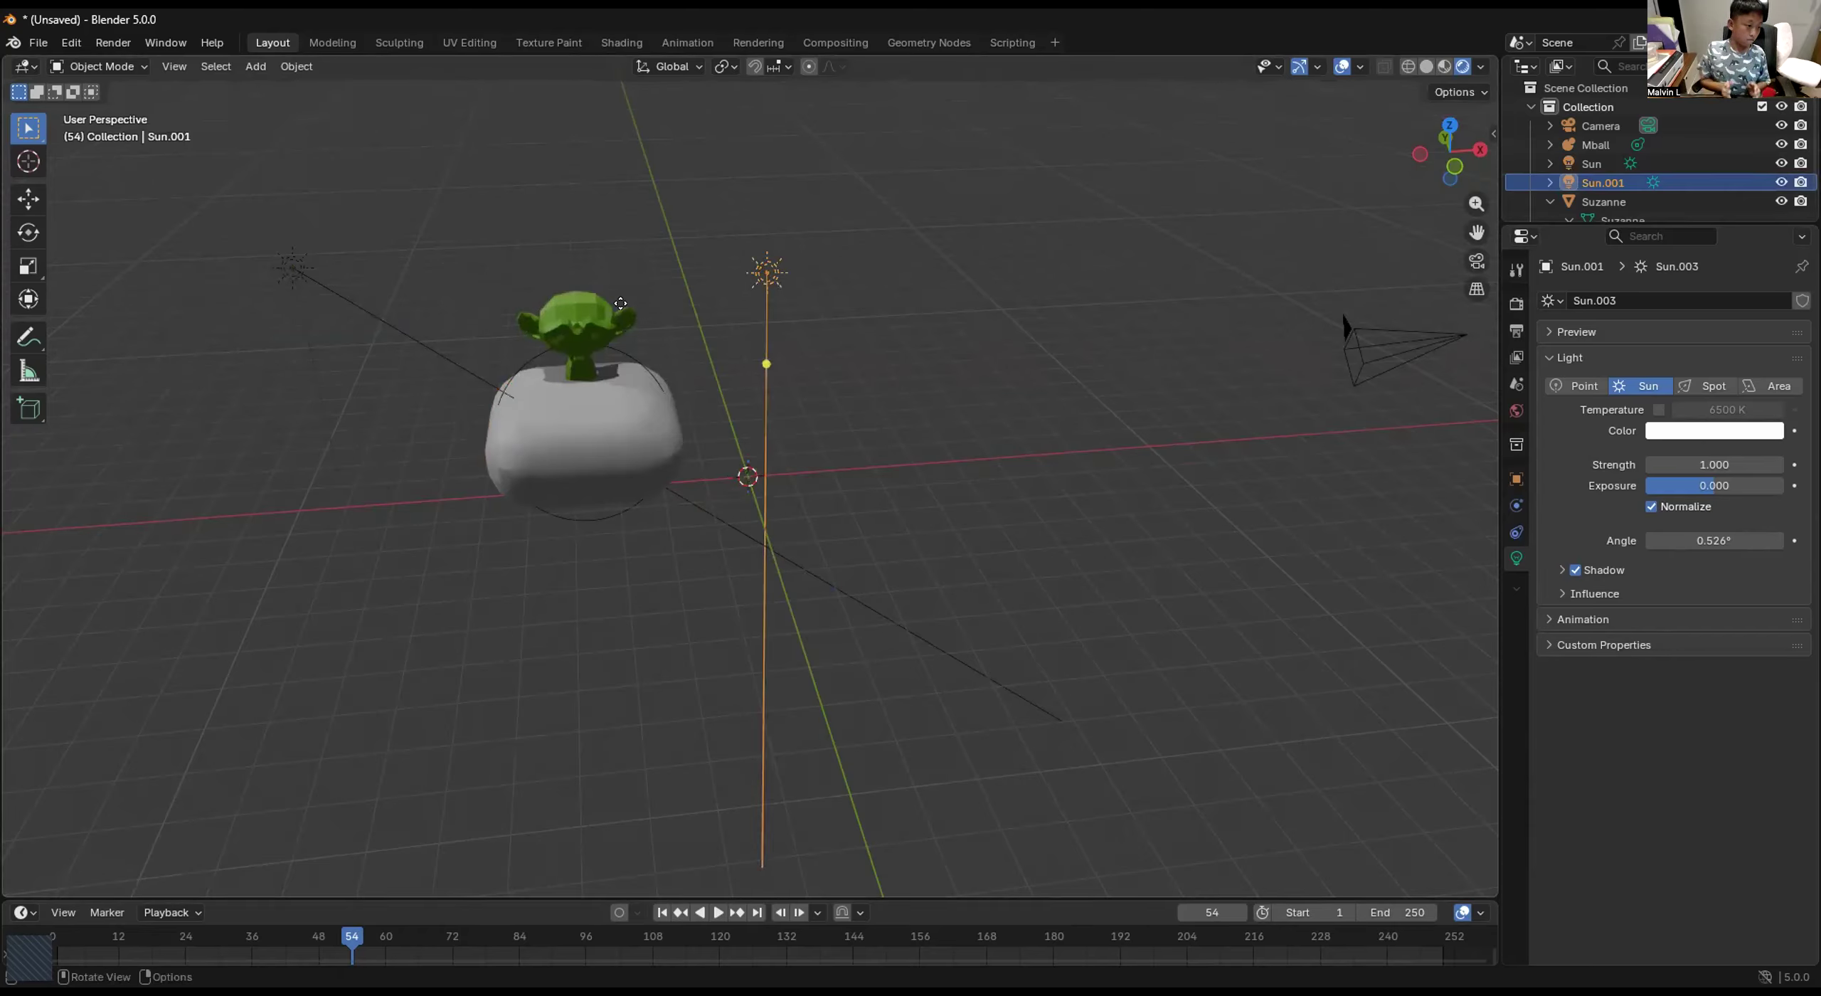
Move the new sun light down in front of the white rounded body beneath the green monkey head.
{"action": "key", "text": "g"}
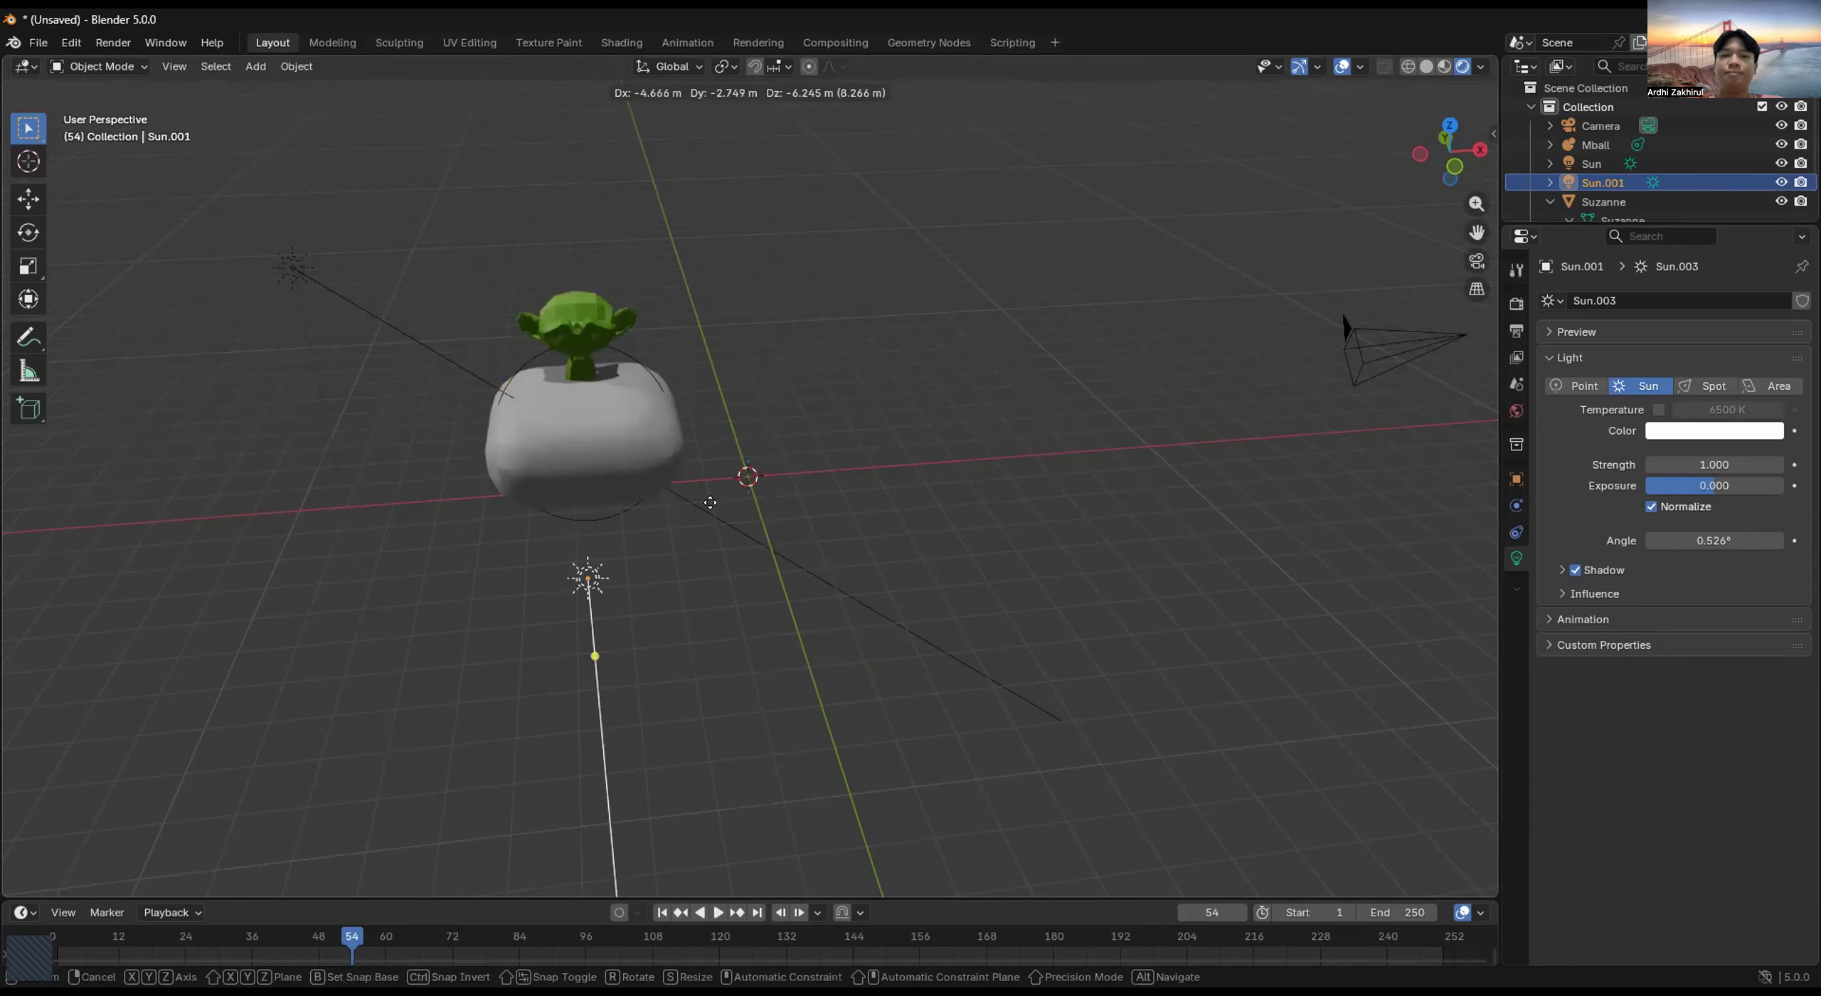
{"action": "middle_click_drag", "start_coordinate": [377, 267], "coordinate": [491, 276]}
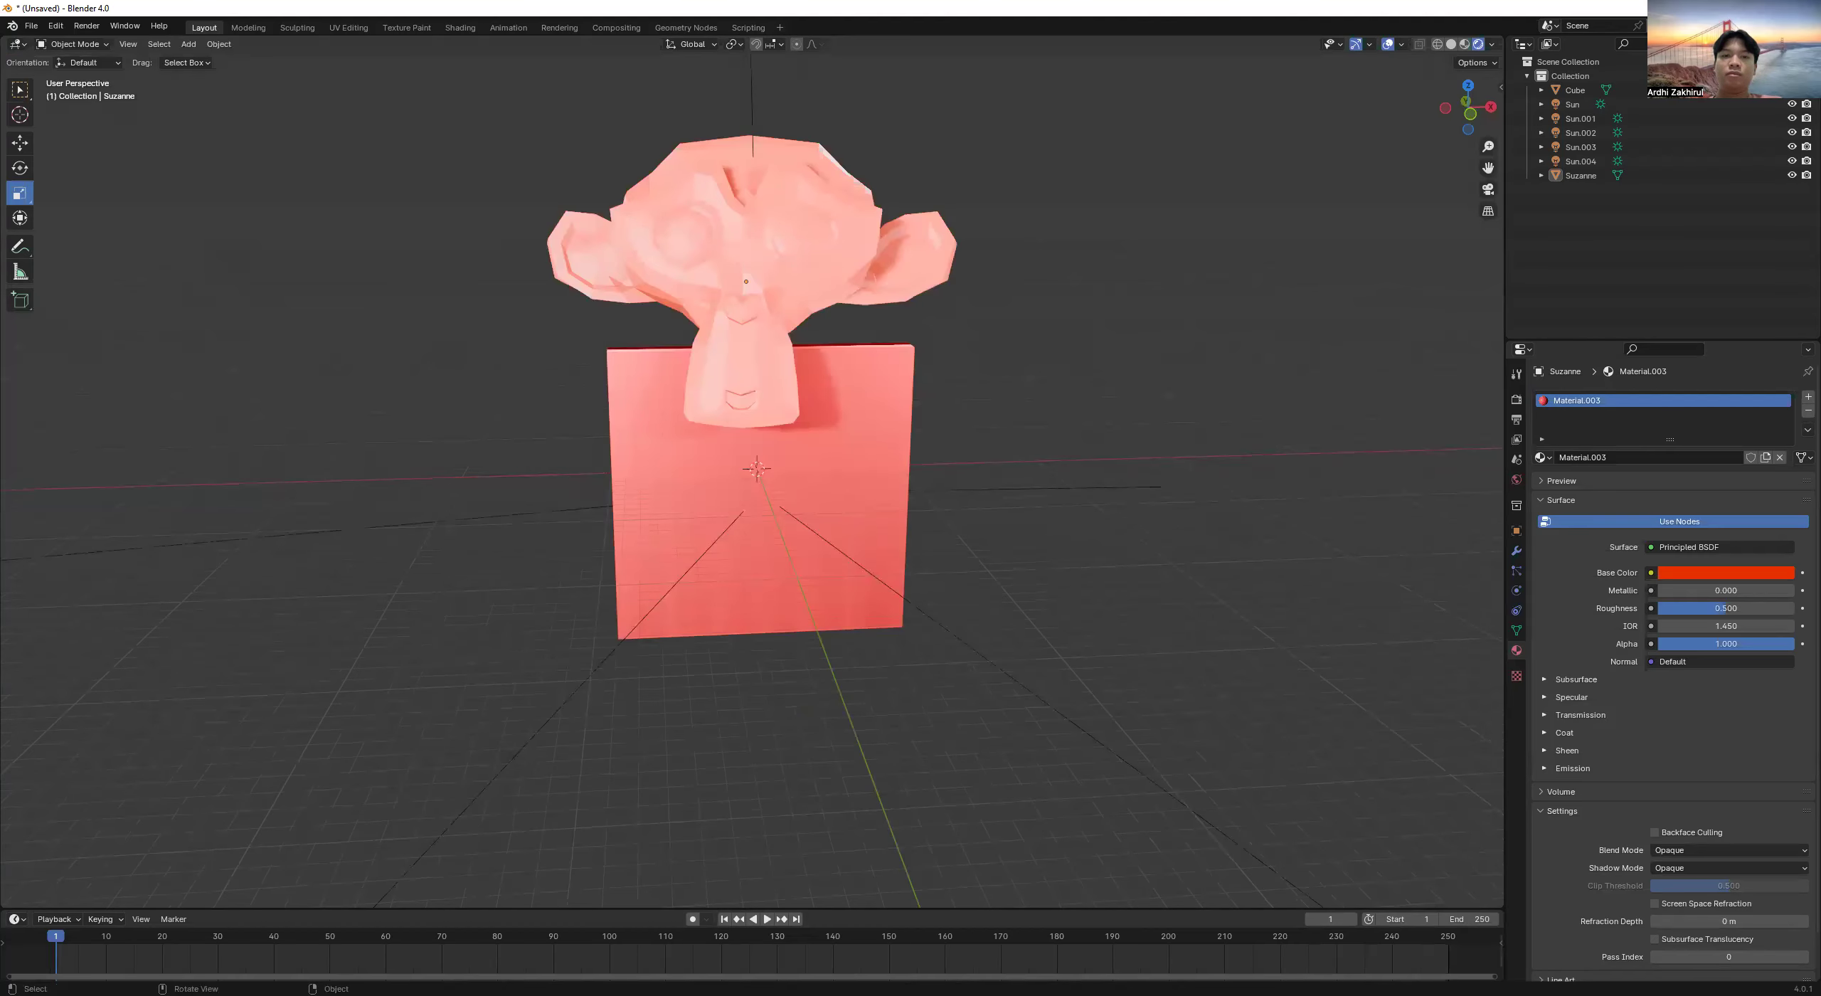
In the Blender 4.0 scene, select all objects and scale the whole selection of cube, monkey head and sun lights.
{"action": "middle_click_drag", "start_coordinate": [754, 498], "coordinate": [682, 481]}
{"action": "key", "text": "a"}
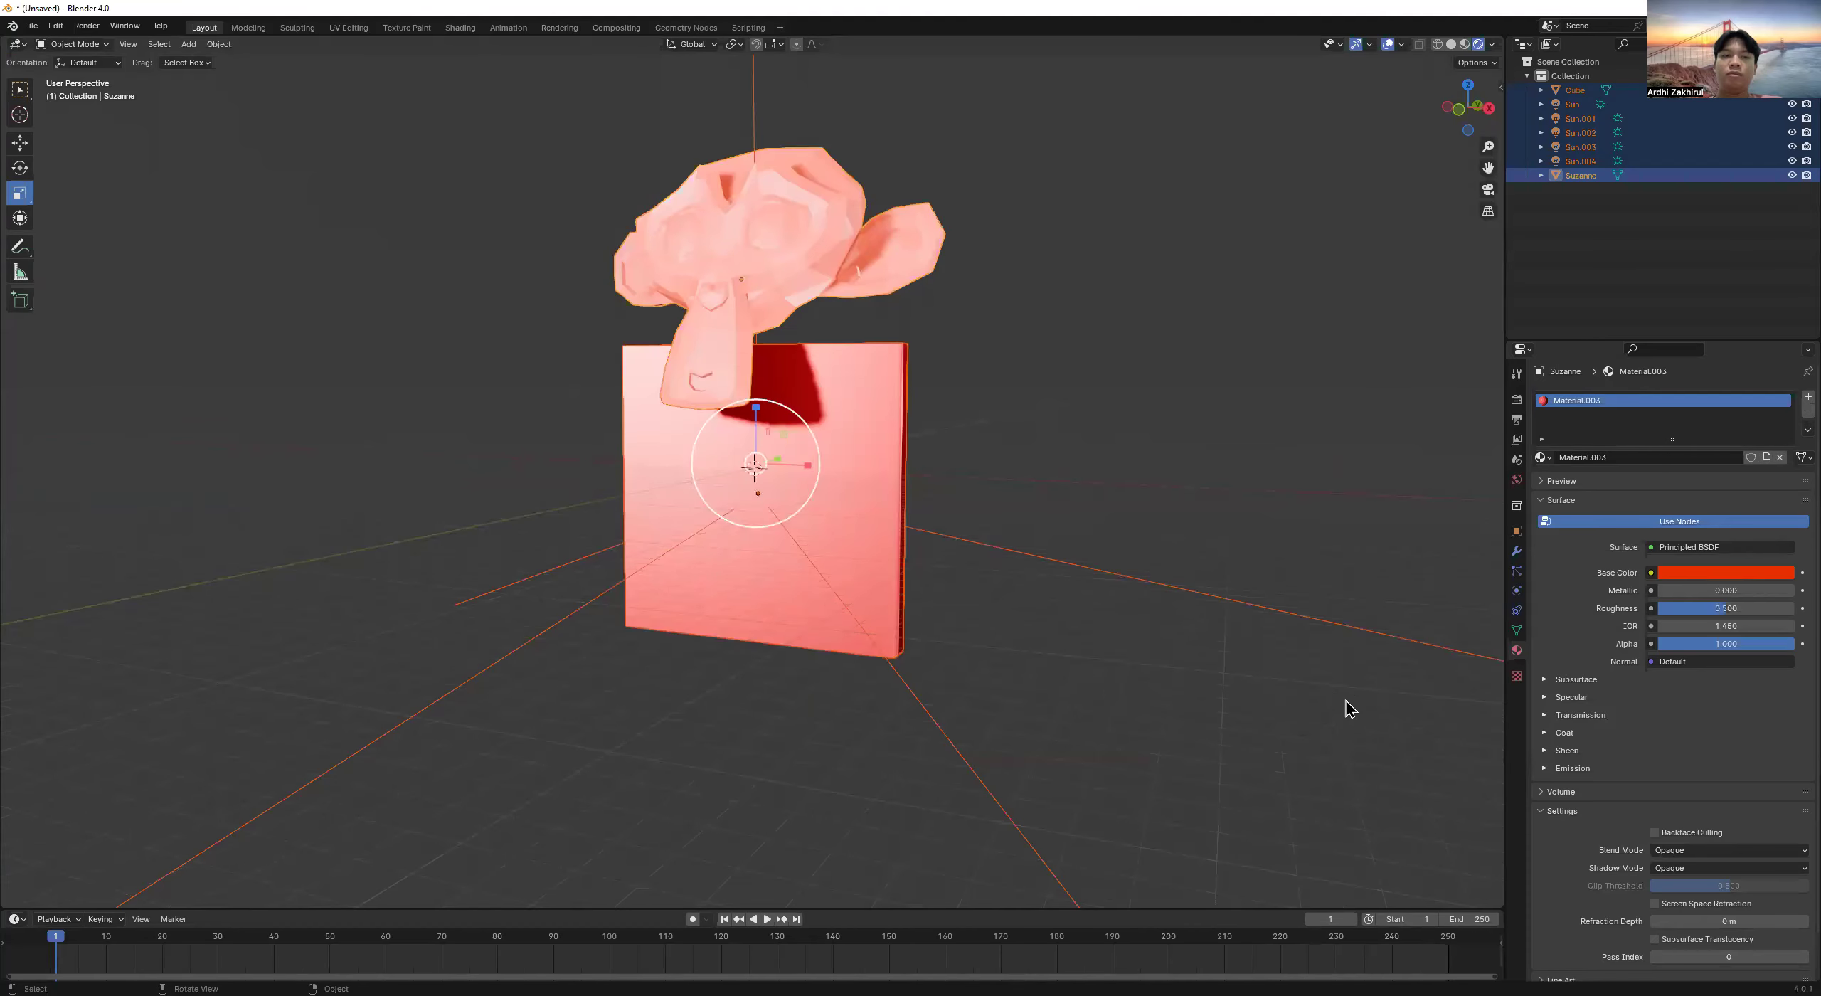
{"action": "key", "text": "s"}
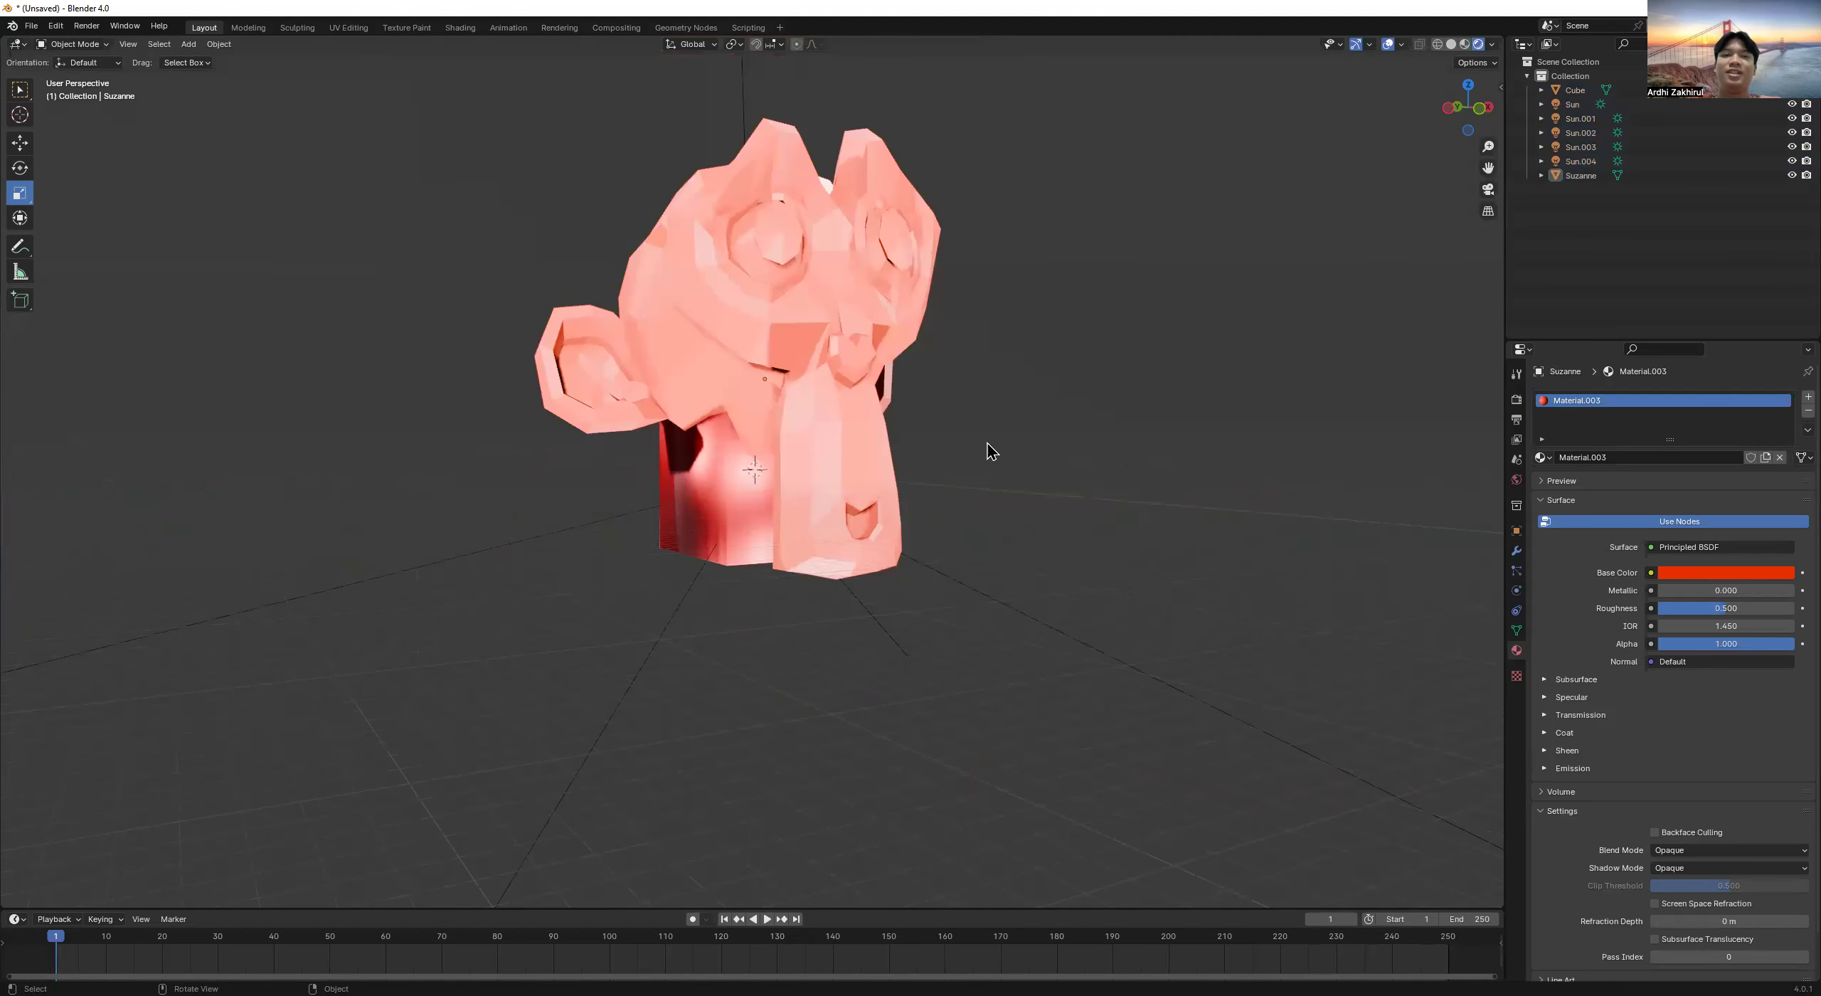
{"action": "middle_click_drag", "start_coordinate": [1008, 460], "coordinate": [1183, 346]}
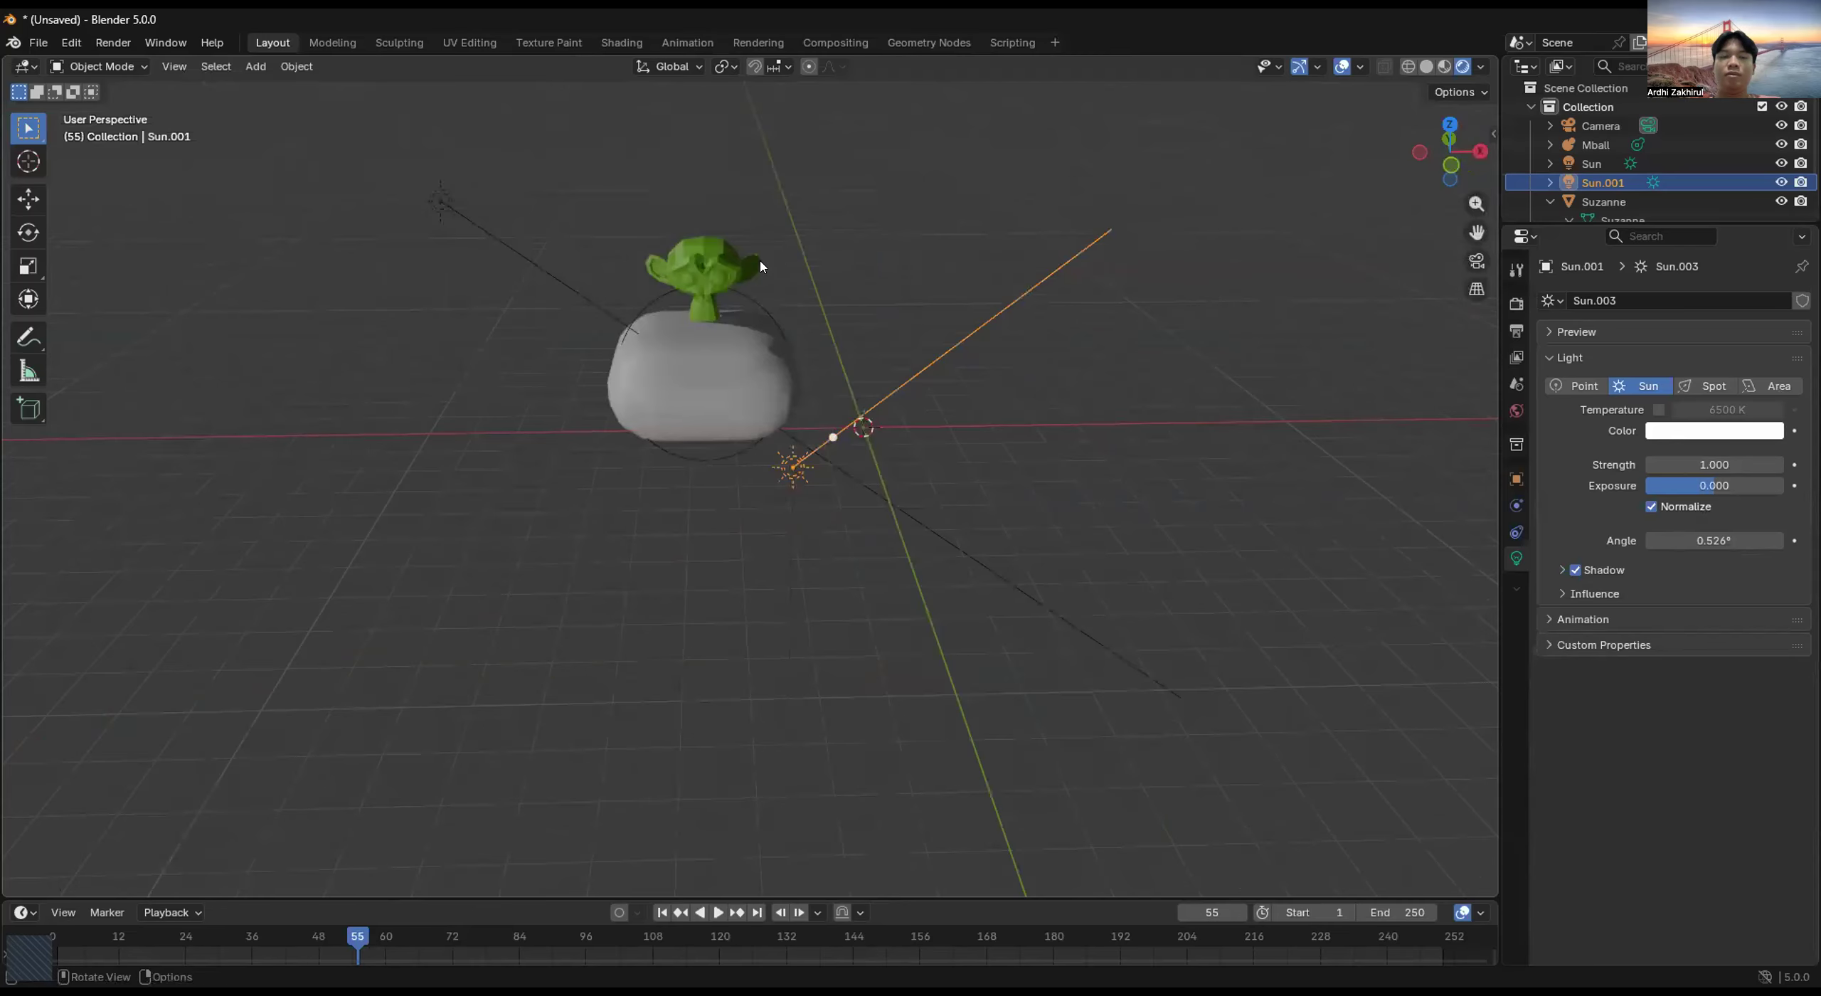
In the Blender 5.0 scene, select the camera and move it close beside the green monkey head.
{"action": "left_click", "coordinate": [759, 266]}
{"action": "mouse_move", "coordinate": [760, 266]}
{"action": "middle_mouse_down"}
{"action": "mouse_move", "coordinate": [811, 267]}
{"action": "mouse_move", "coordinate": [760, 266]}
{"action": "mouse_move", "coordinate": [783, 263]}
{"action": "middle_mouse_up"}
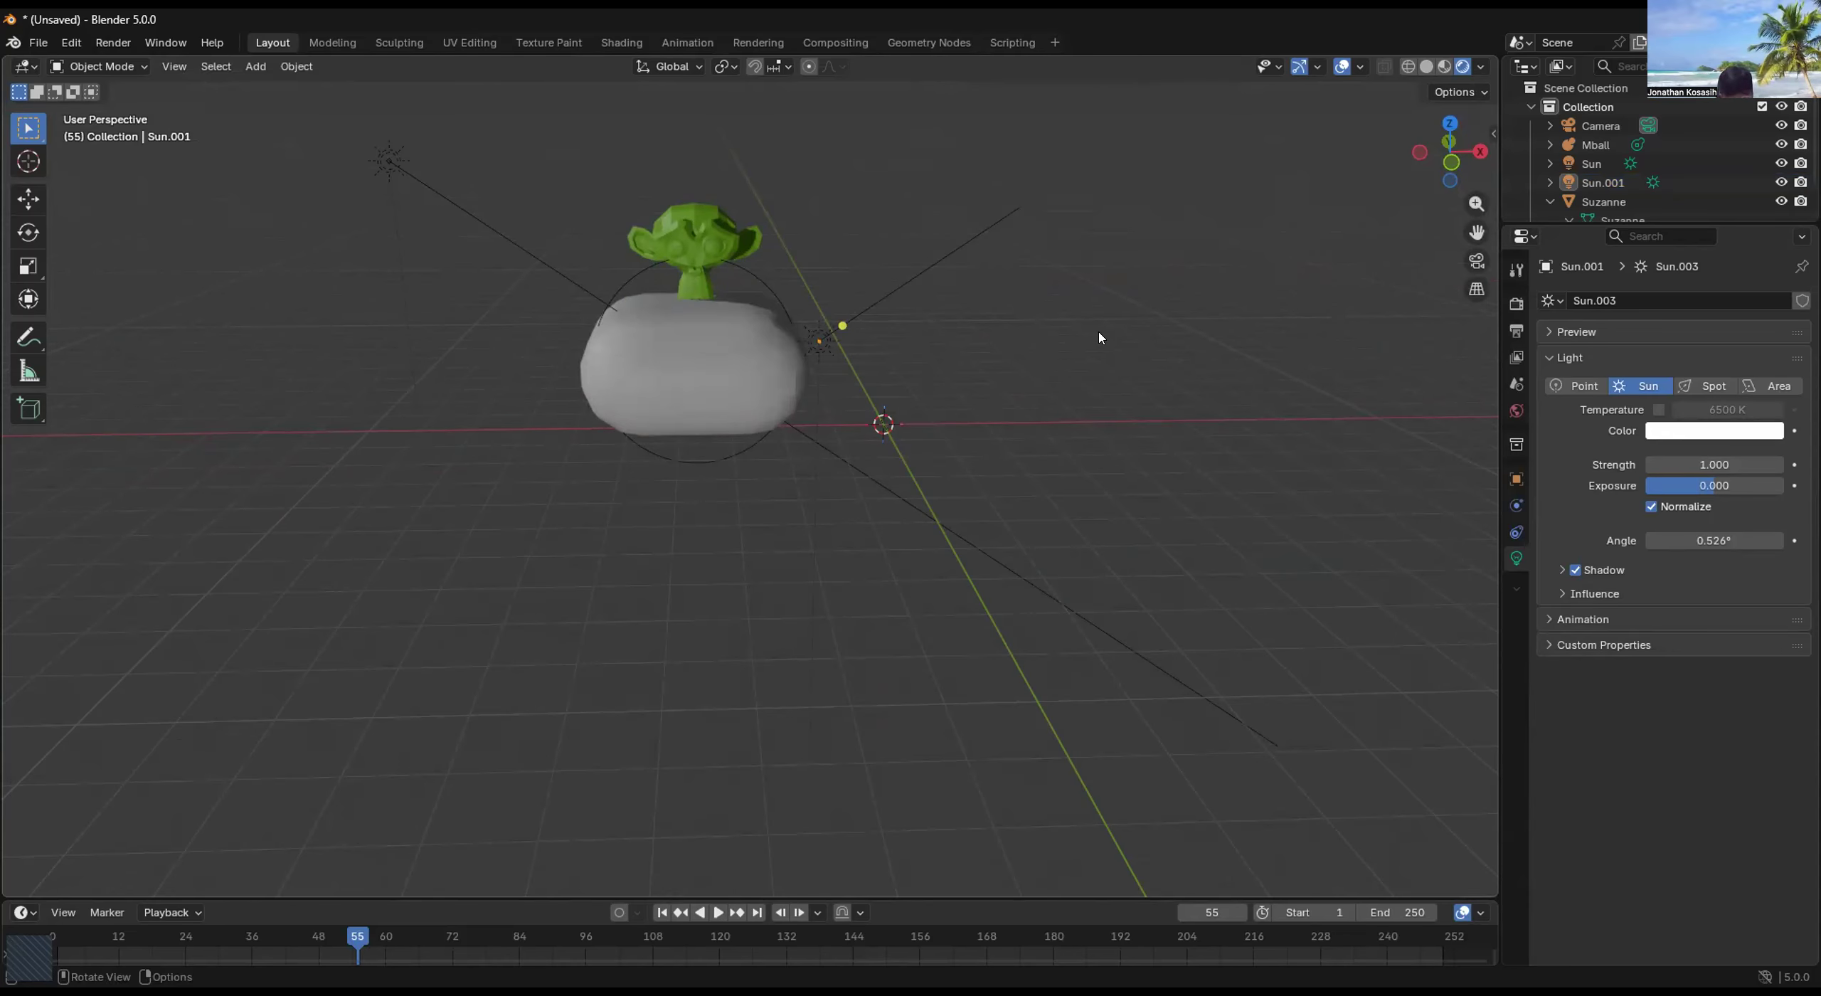
{"action": "scroll", "coordinate": [1099, 345], "scroll_direction": "down", "scroll_amount": 4}
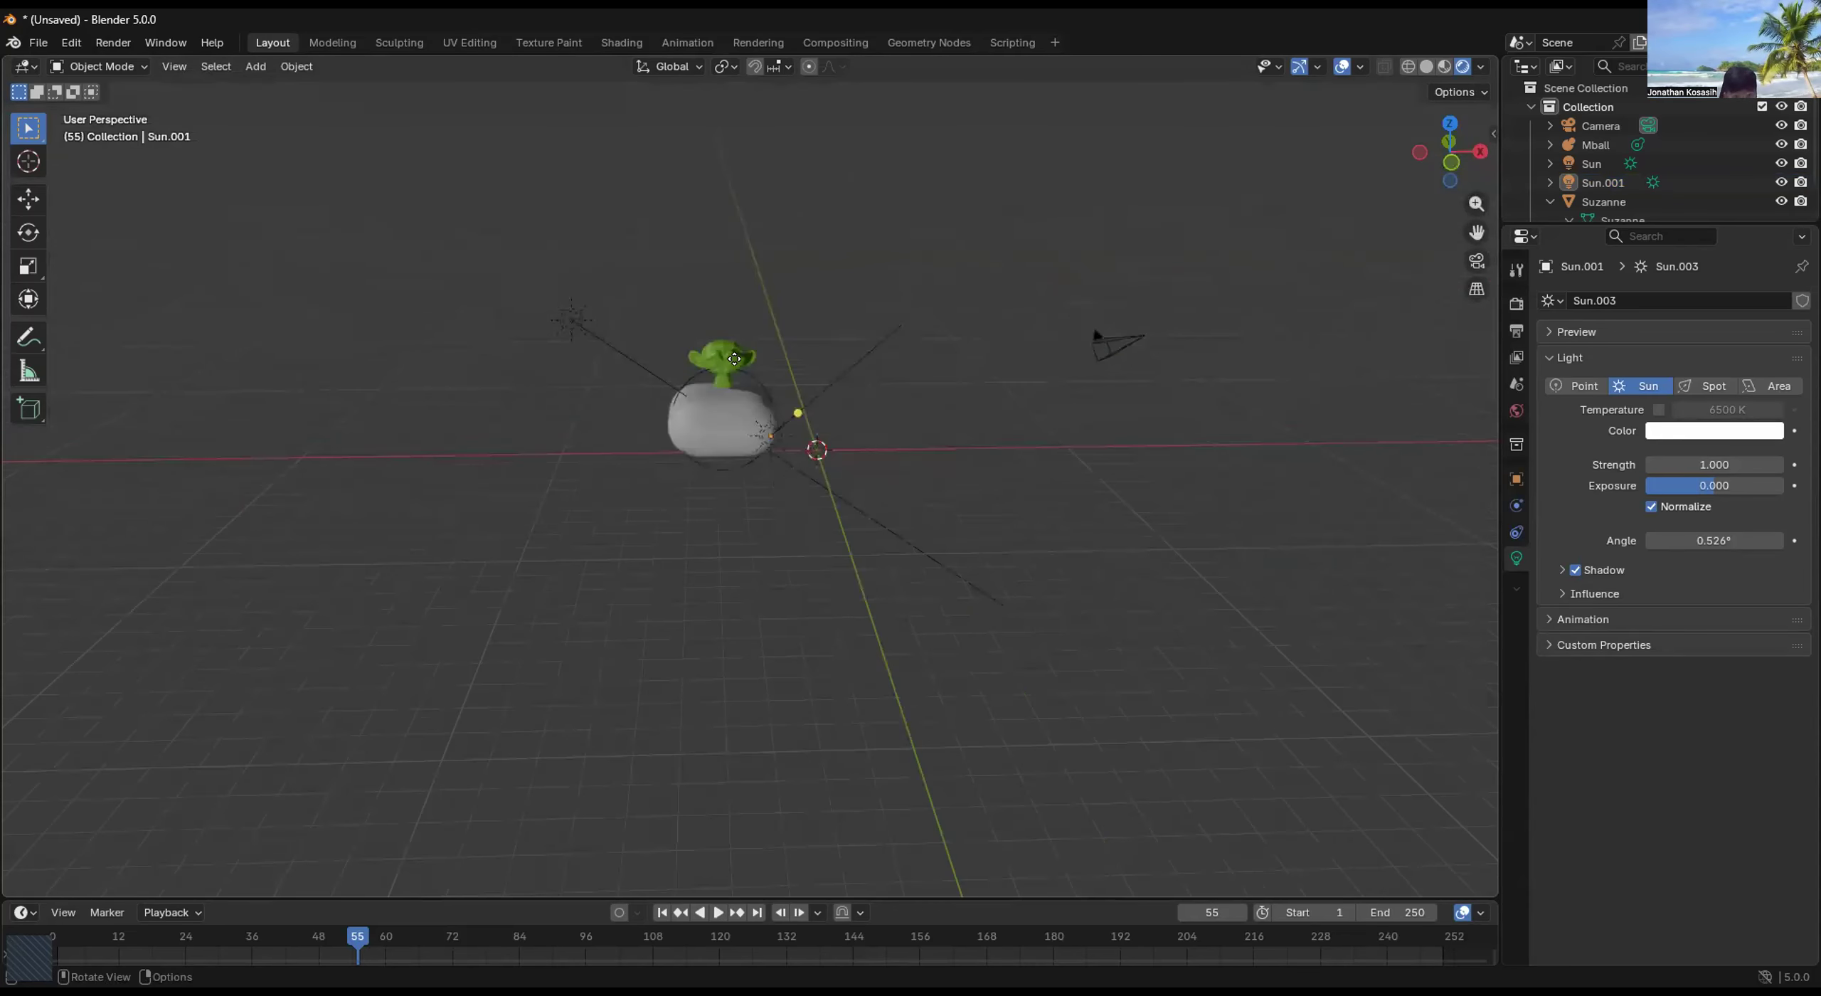
{"action": "left_click", "coordinate": [1098, 338]}
{"action": "key", "text": "g"}
{"action": "left_click", "coordinate": [739, 367]}
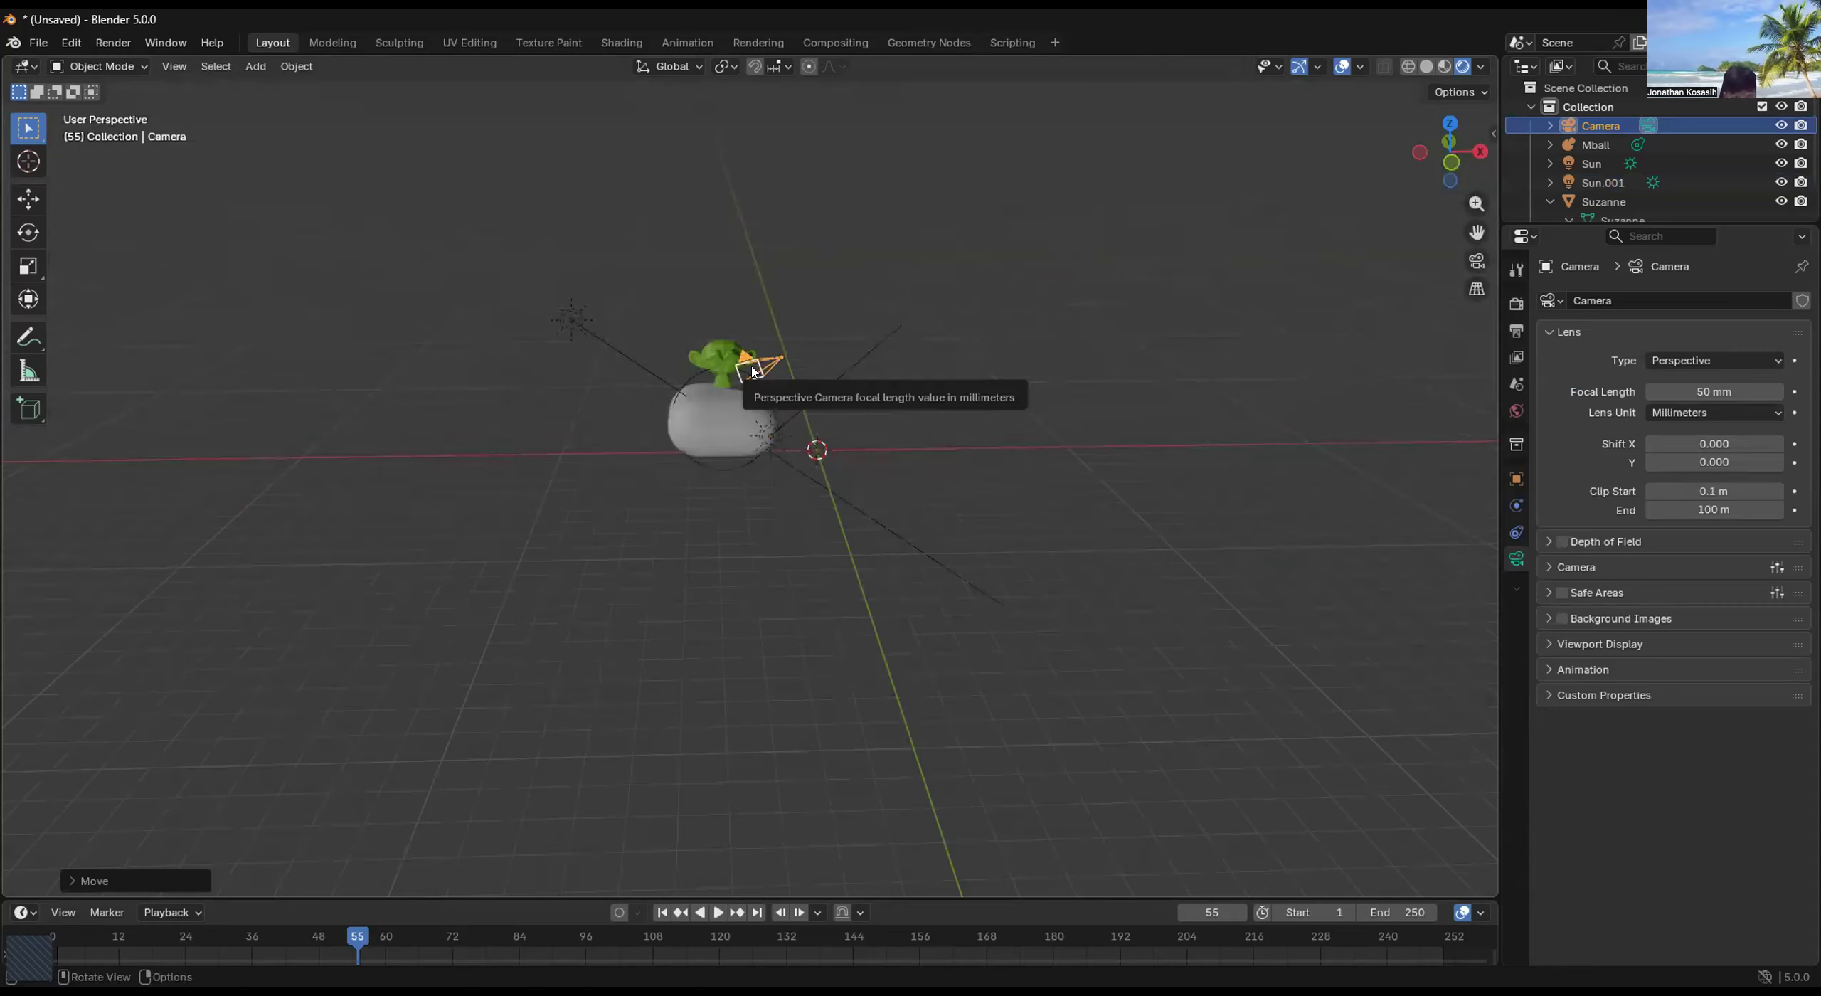
Reduce the camera's focal length to 1 mm.
{"action": "mouse_move", "coordinate": [776, 364]}
{"action": "left_mouse_down"}
{"action": "mouse_move", "coordinate": [867, 348]}
{"action": "mouse_move", "coordinate": [789, 354]}
{"action": "left_mouse_up"}
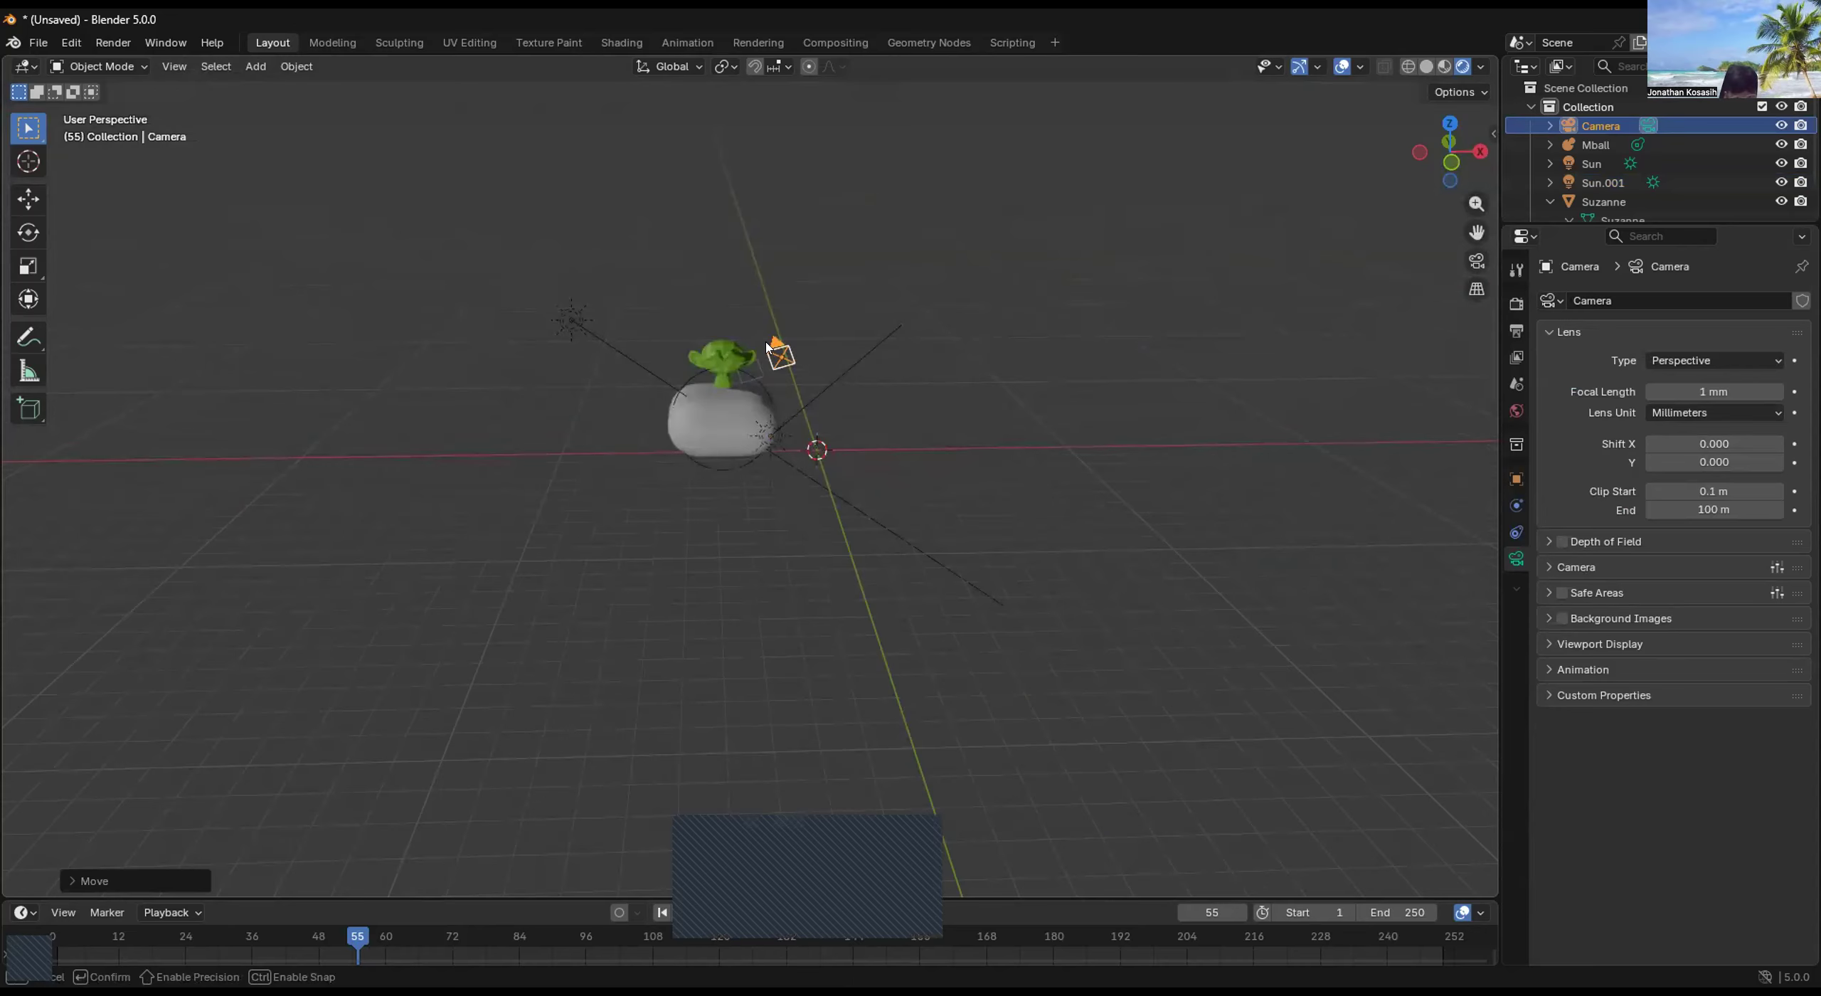
{"action": "left_click_drag", "start_coordinate": [586, 347], "coordinate": [687, 371]}
{"action": "middle_click_drag", "start_coordinate": [550, 350], "coordinate": [537, 372]}
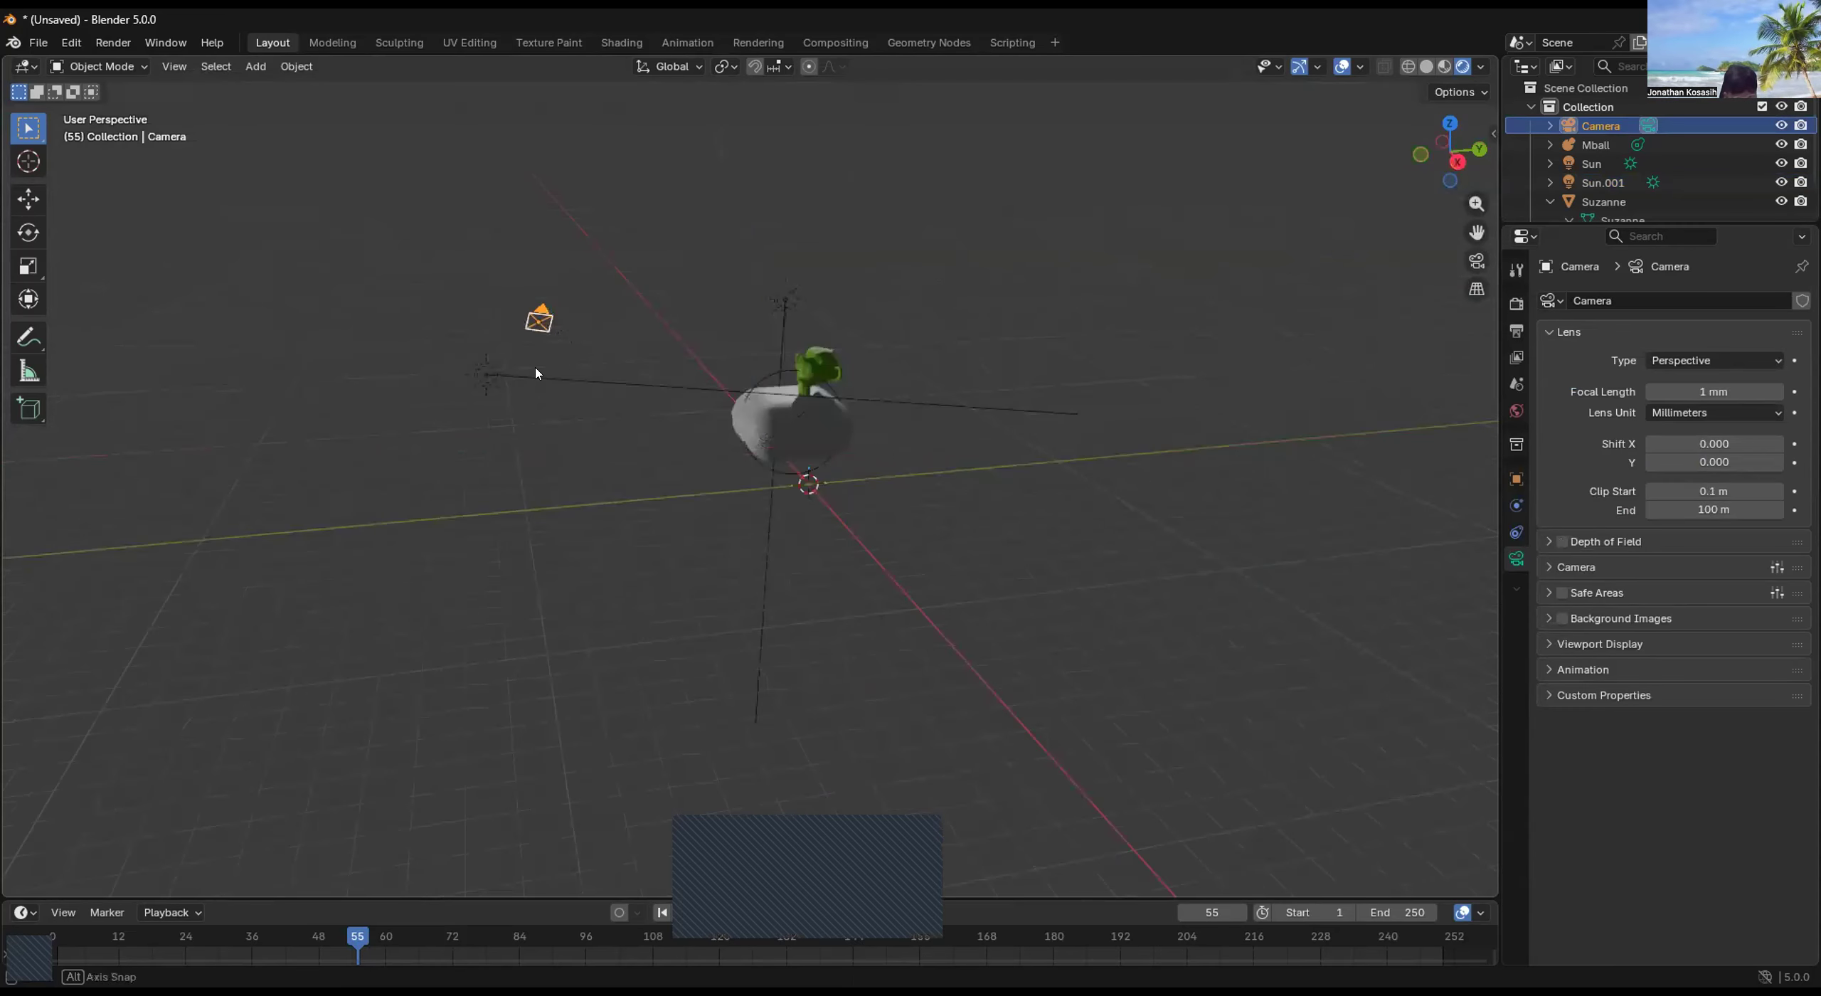
{"action": "middle_click_drag", "start_coordinate": [368, 281], "coordinate": [540, 141]}
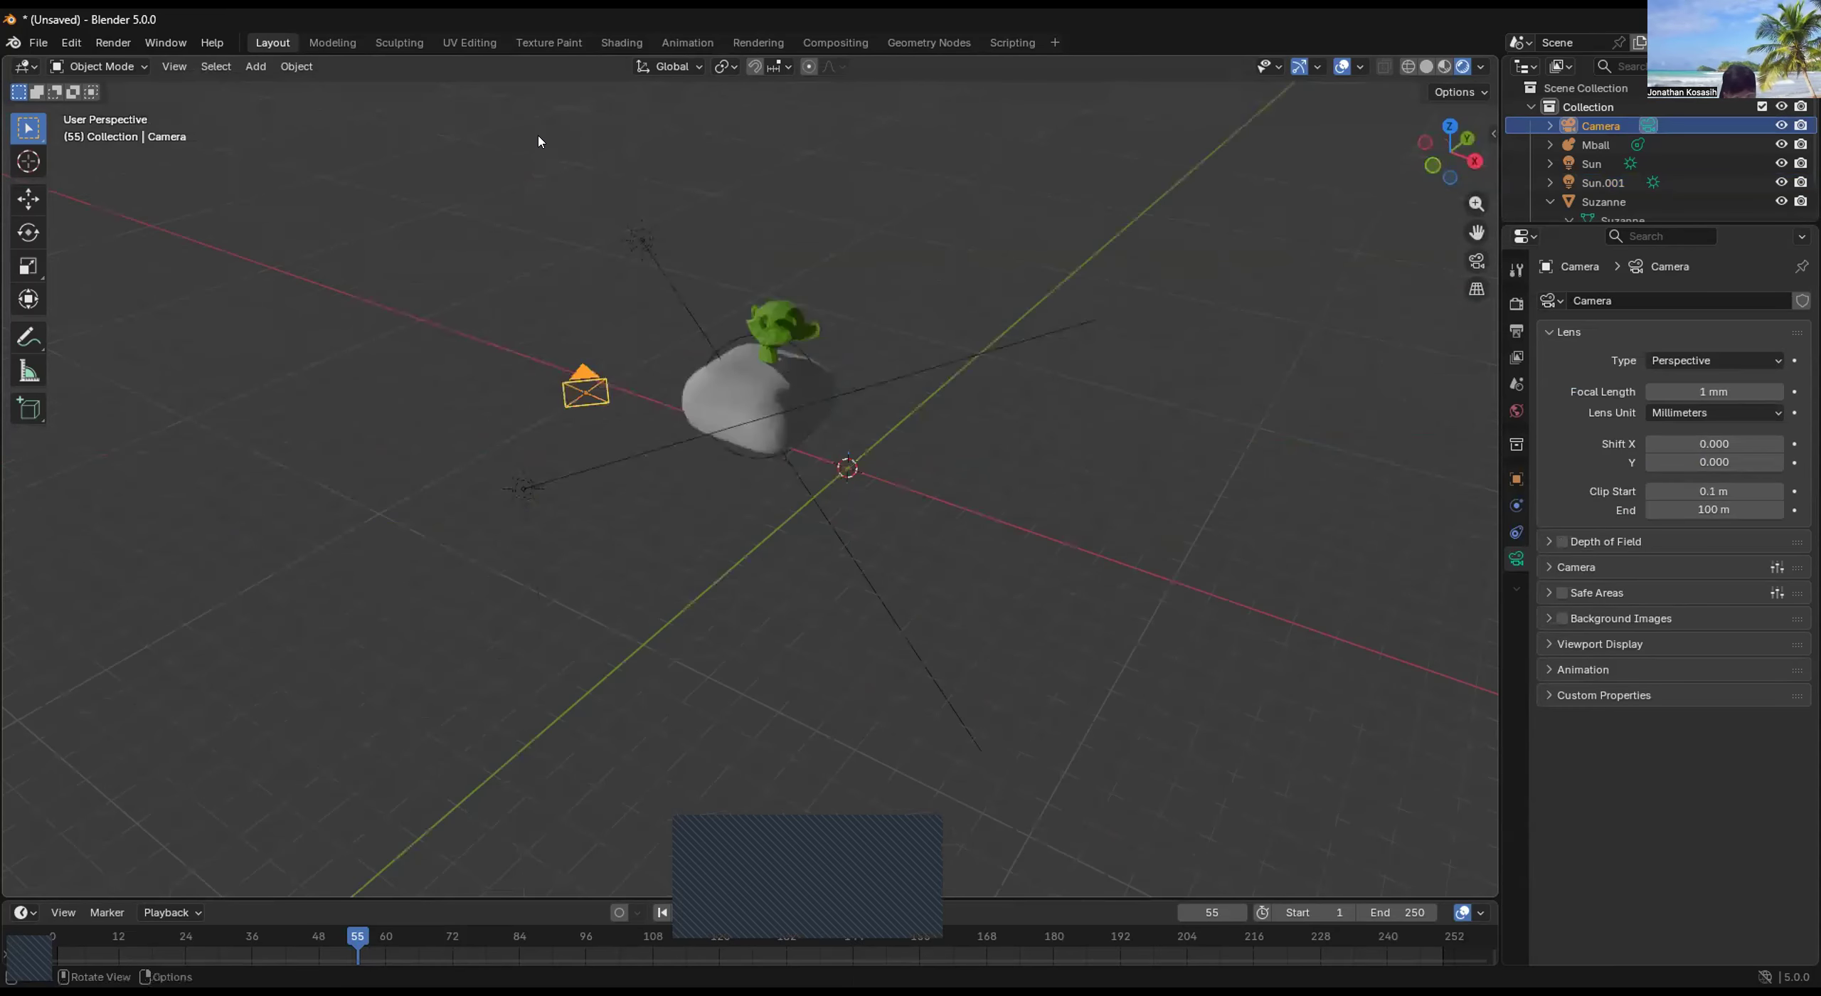
Set the camera's focal length to 58.34 mm.
{"action": "scroll", "coordinate": [633, 192], "scroll_direction": "up", "scroll_amount": 1}
{"action": "middle_click_drag", "start_coordinate": [685, 205], "coordinate": [699, 200]}
{"action": "left_click", "coordinate": [642, 190]}
{"action": "left_click_drag", "start_coordinate": [643, 190], "coordinate": [823, 171]}
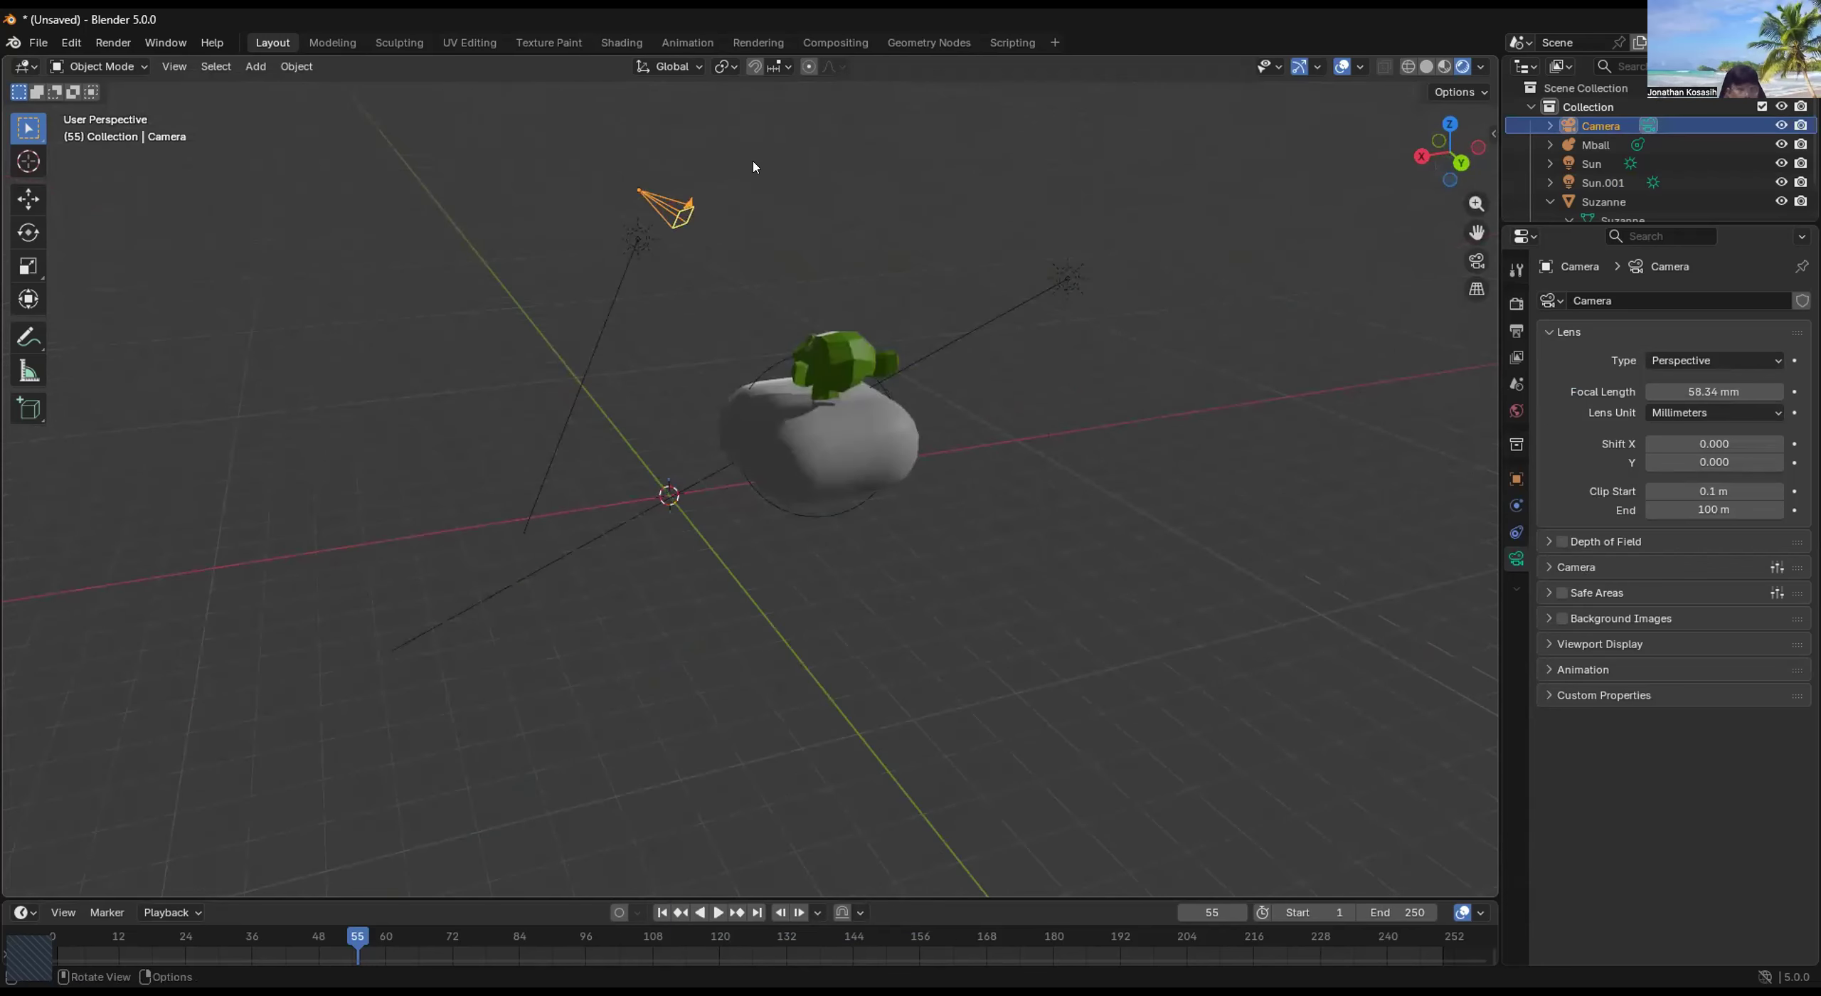
Check the camera's placement from the front and other angles, and move it farther away from the green monkey head.
{"action": "scroll", "coordinate": [642, 185], "scroll_direction": "up", "scroll_amount": 2}
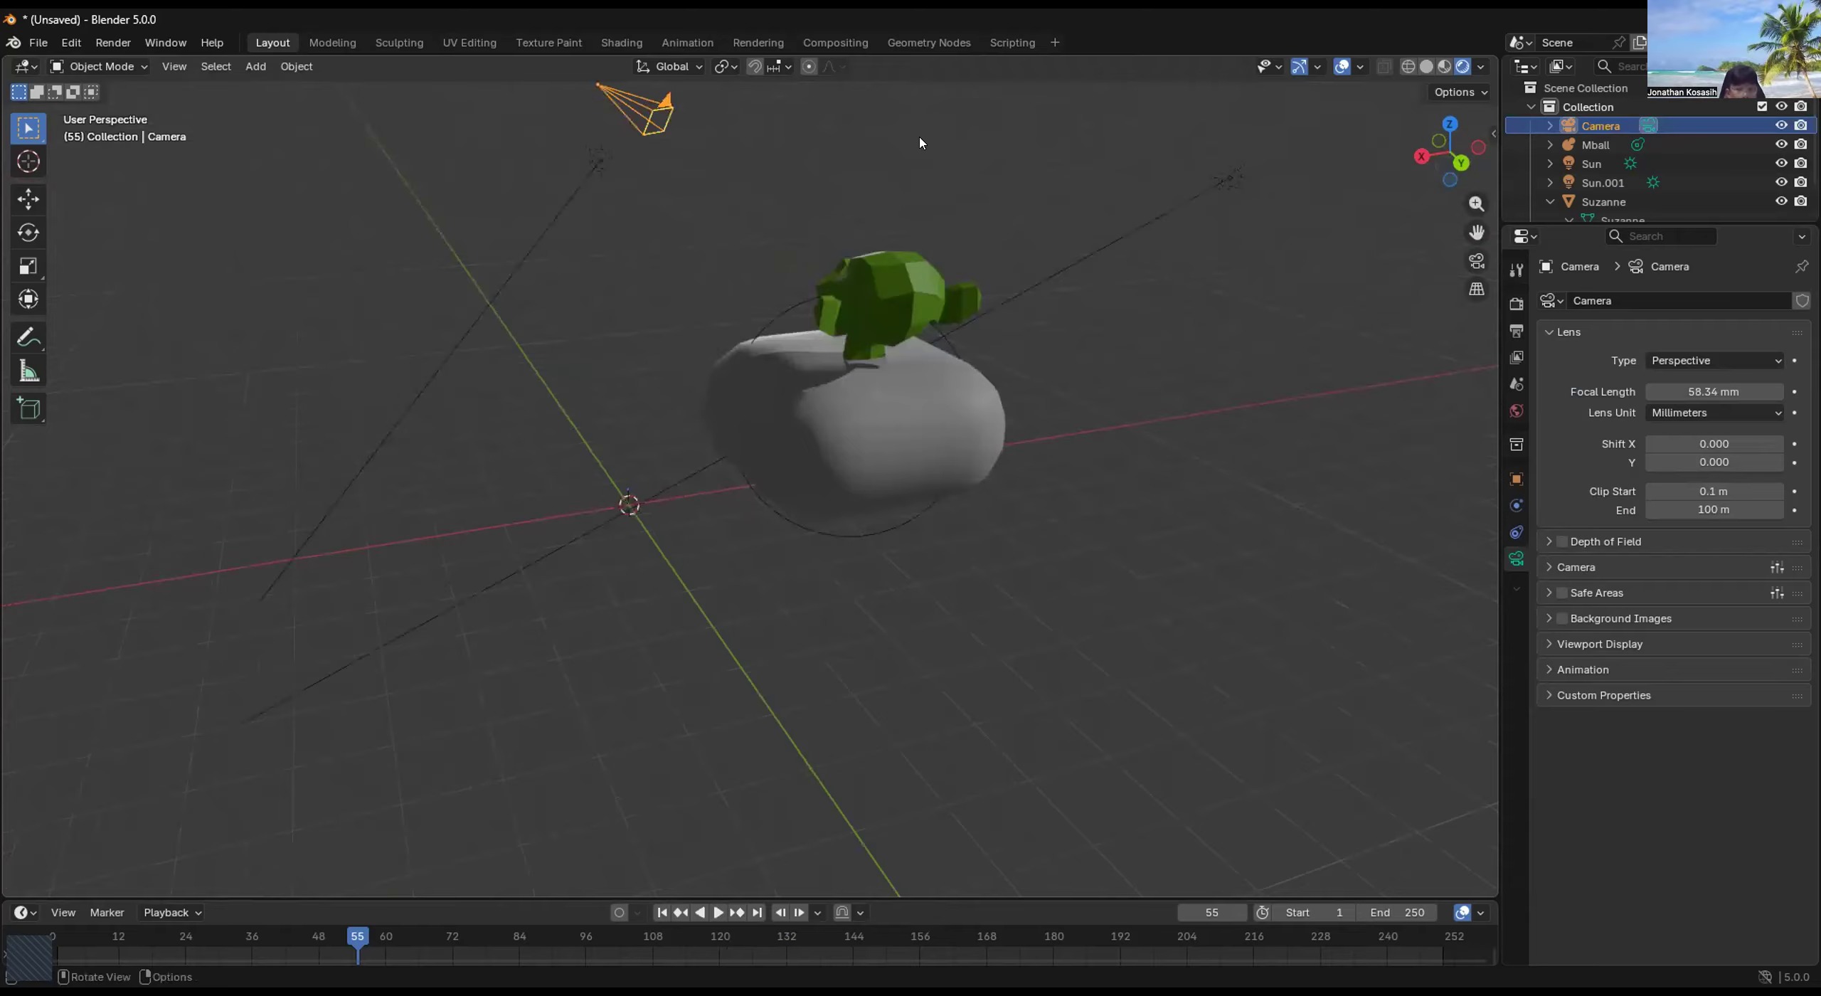
{"action": "middle_click_drag", "start_coordinate": [920, 142], "coordinate": [929, 129]}
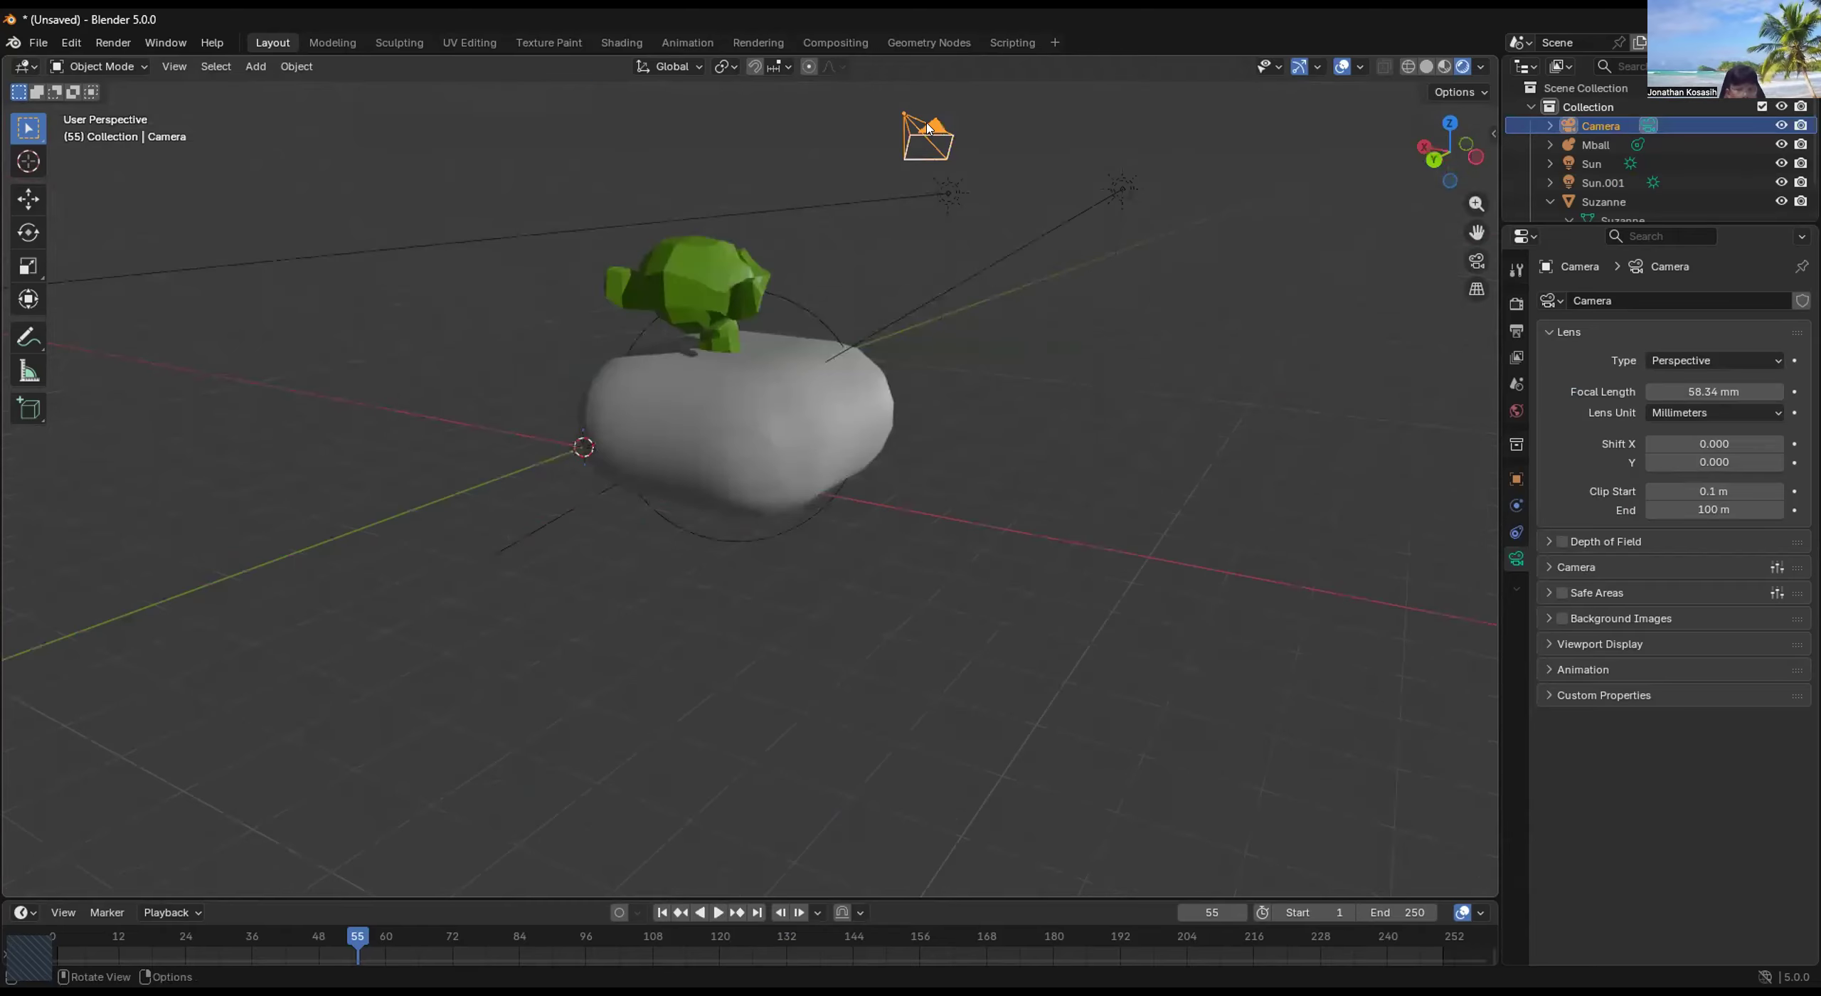
{"action": "left_click", "coordinate": [1434, 158]}
{"action": "key", "text": "KP_1"}
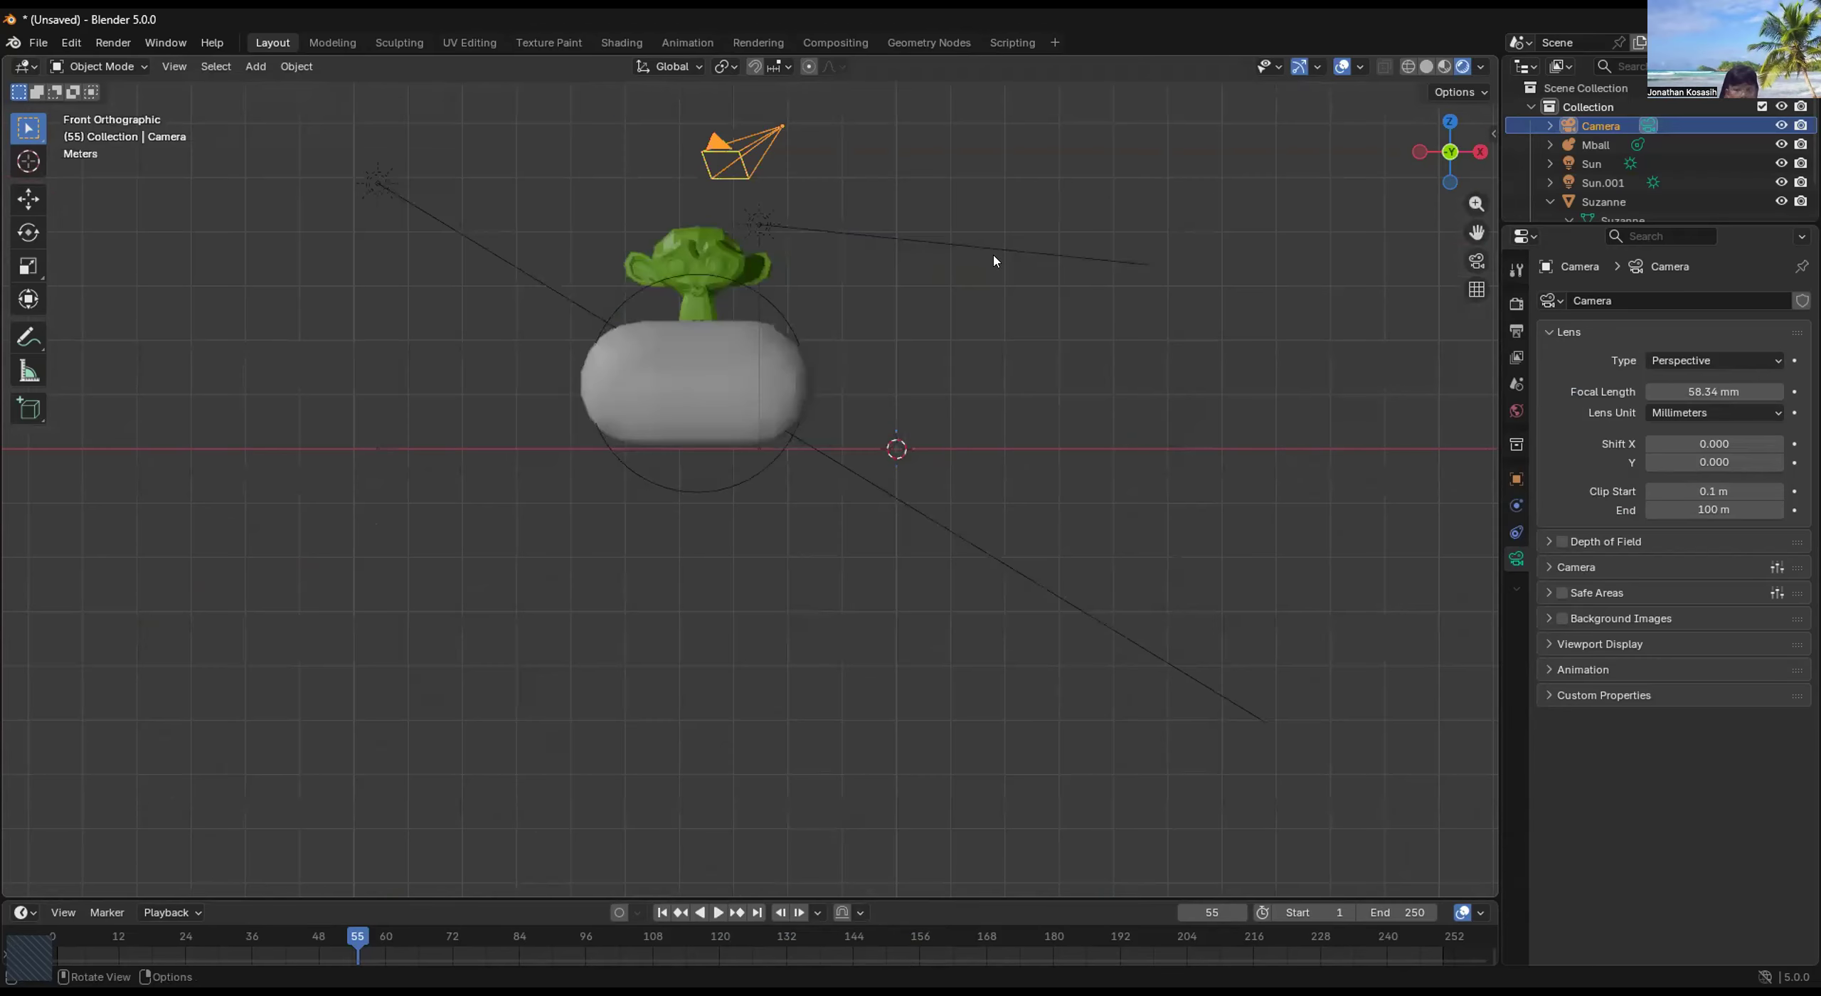
{"action": "middle_click_drag", "start_coordinate": [1244, 250], "coordinate": [1143, 156]}
{"action": "middle_click_drag", "start_coordinate": [896, 266], "coordinate": [782, 292]}
{"action": "scroll", "coordinate": [783, 292], "scroll_direction": "down", "scroll_amount": 3}
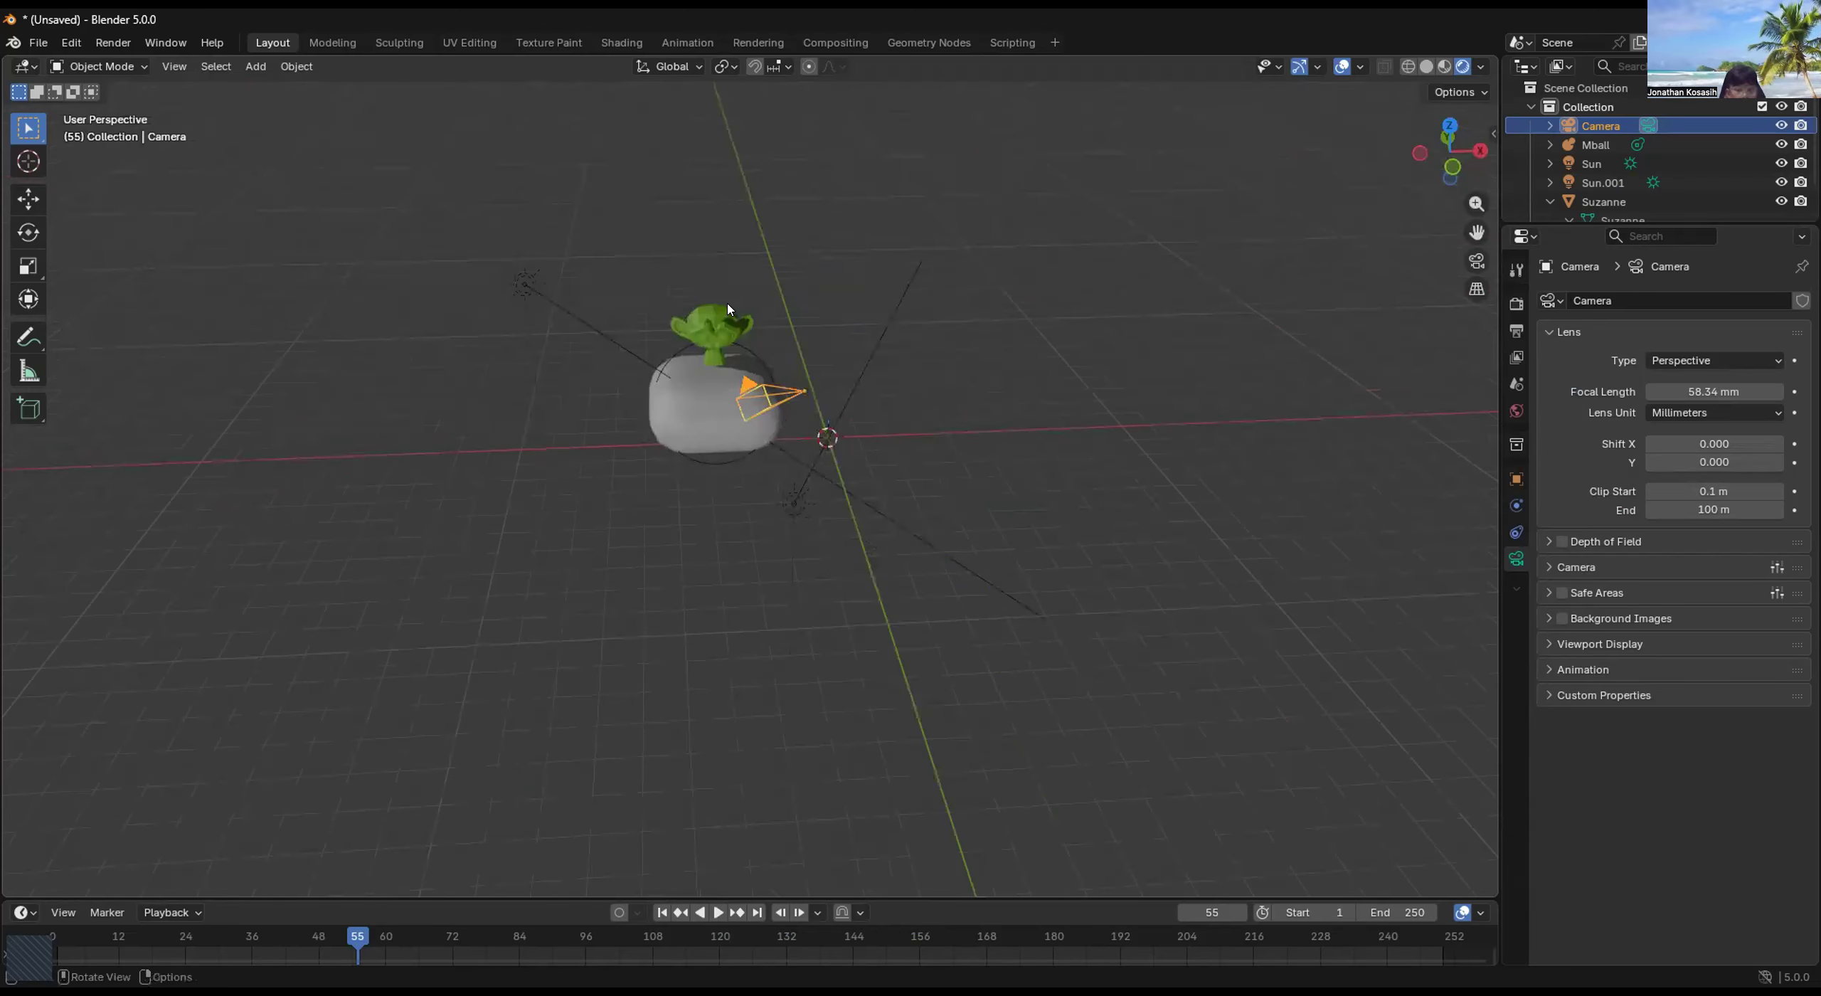
{"action": "middle_click_drag", "start_coordinate": [1131, 264], "coordinate": [552, 240]}
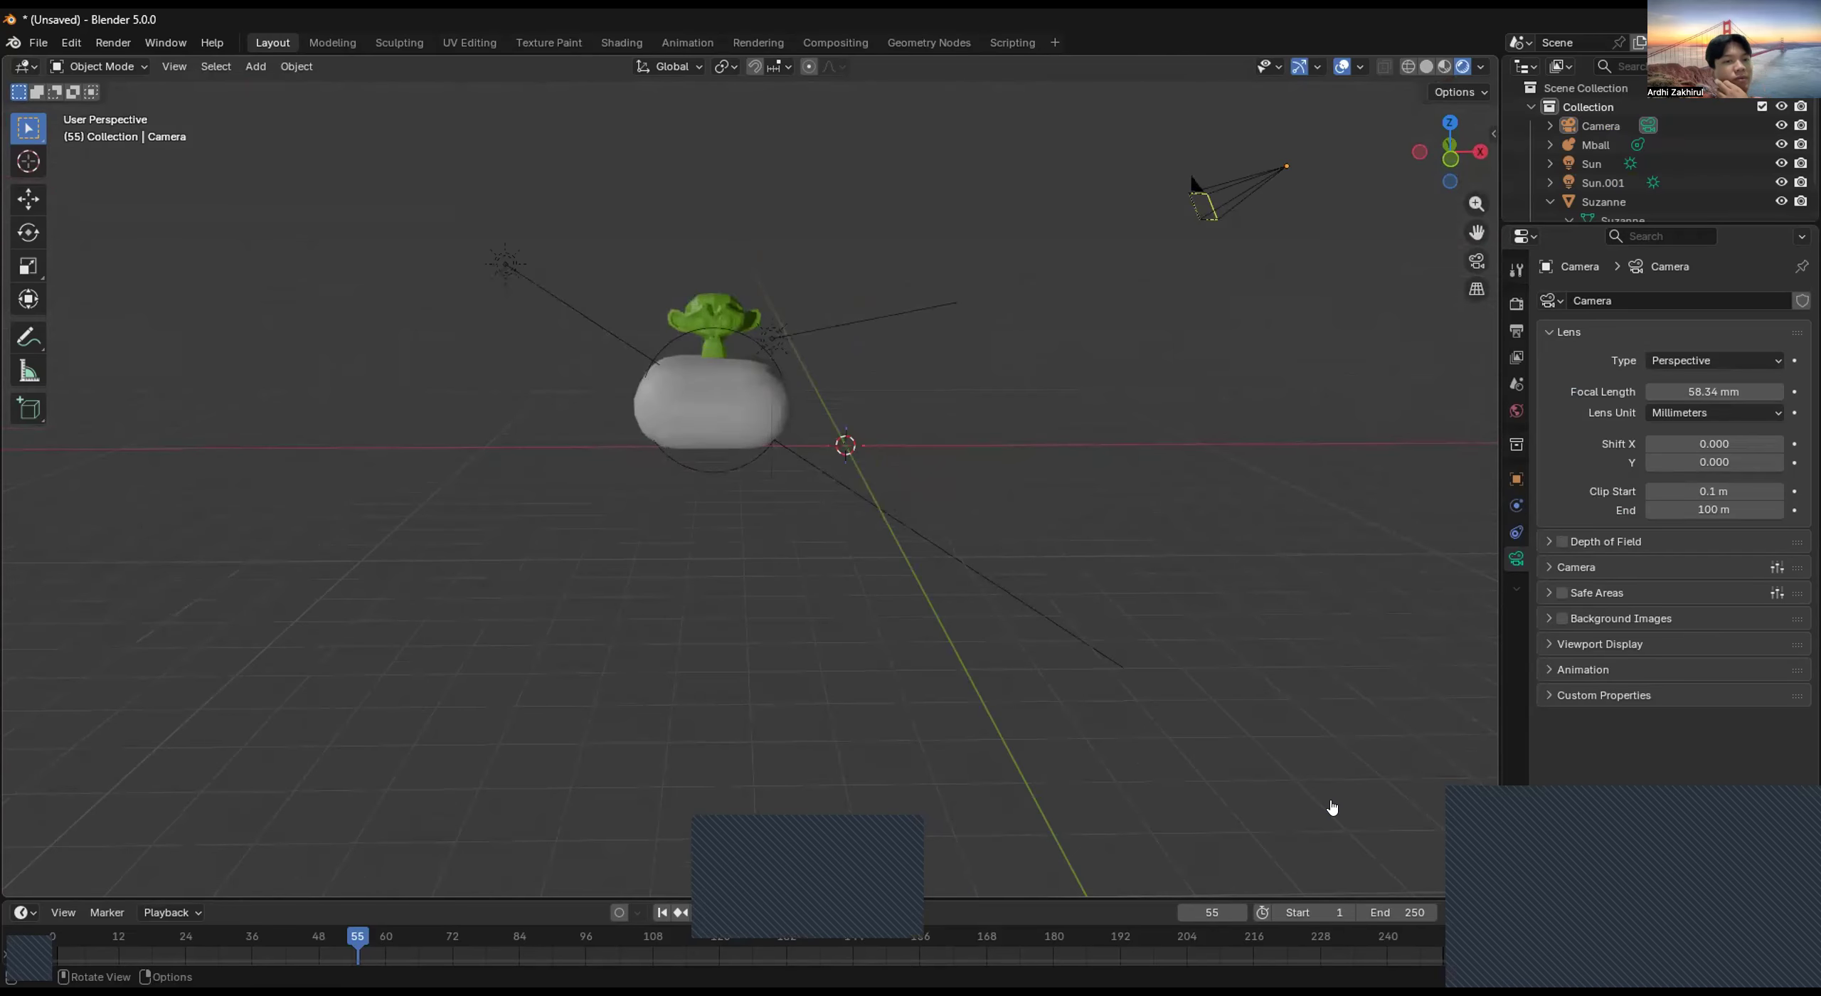
Close the scene and save its changes as Untitled.blend in the Documents folder.
{"action": "key", "text": "alt+Tab"}
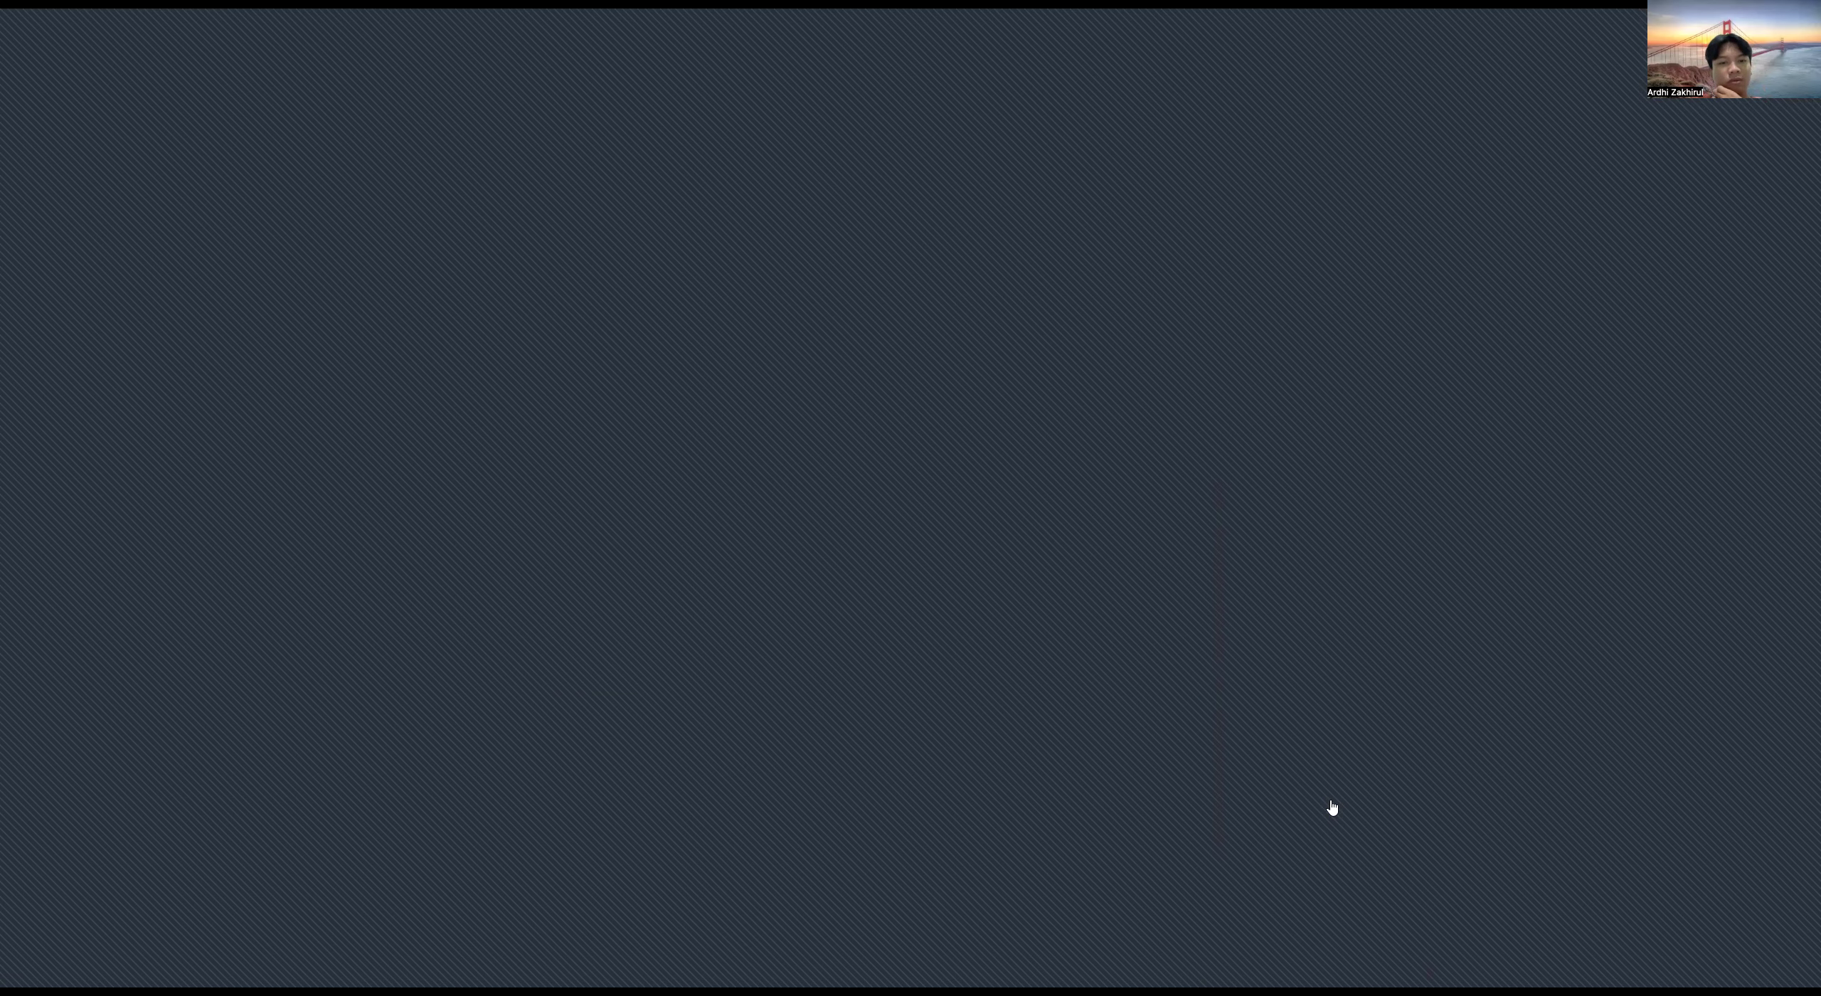
{"action": "left_click", "coordinate": [828, 542]}
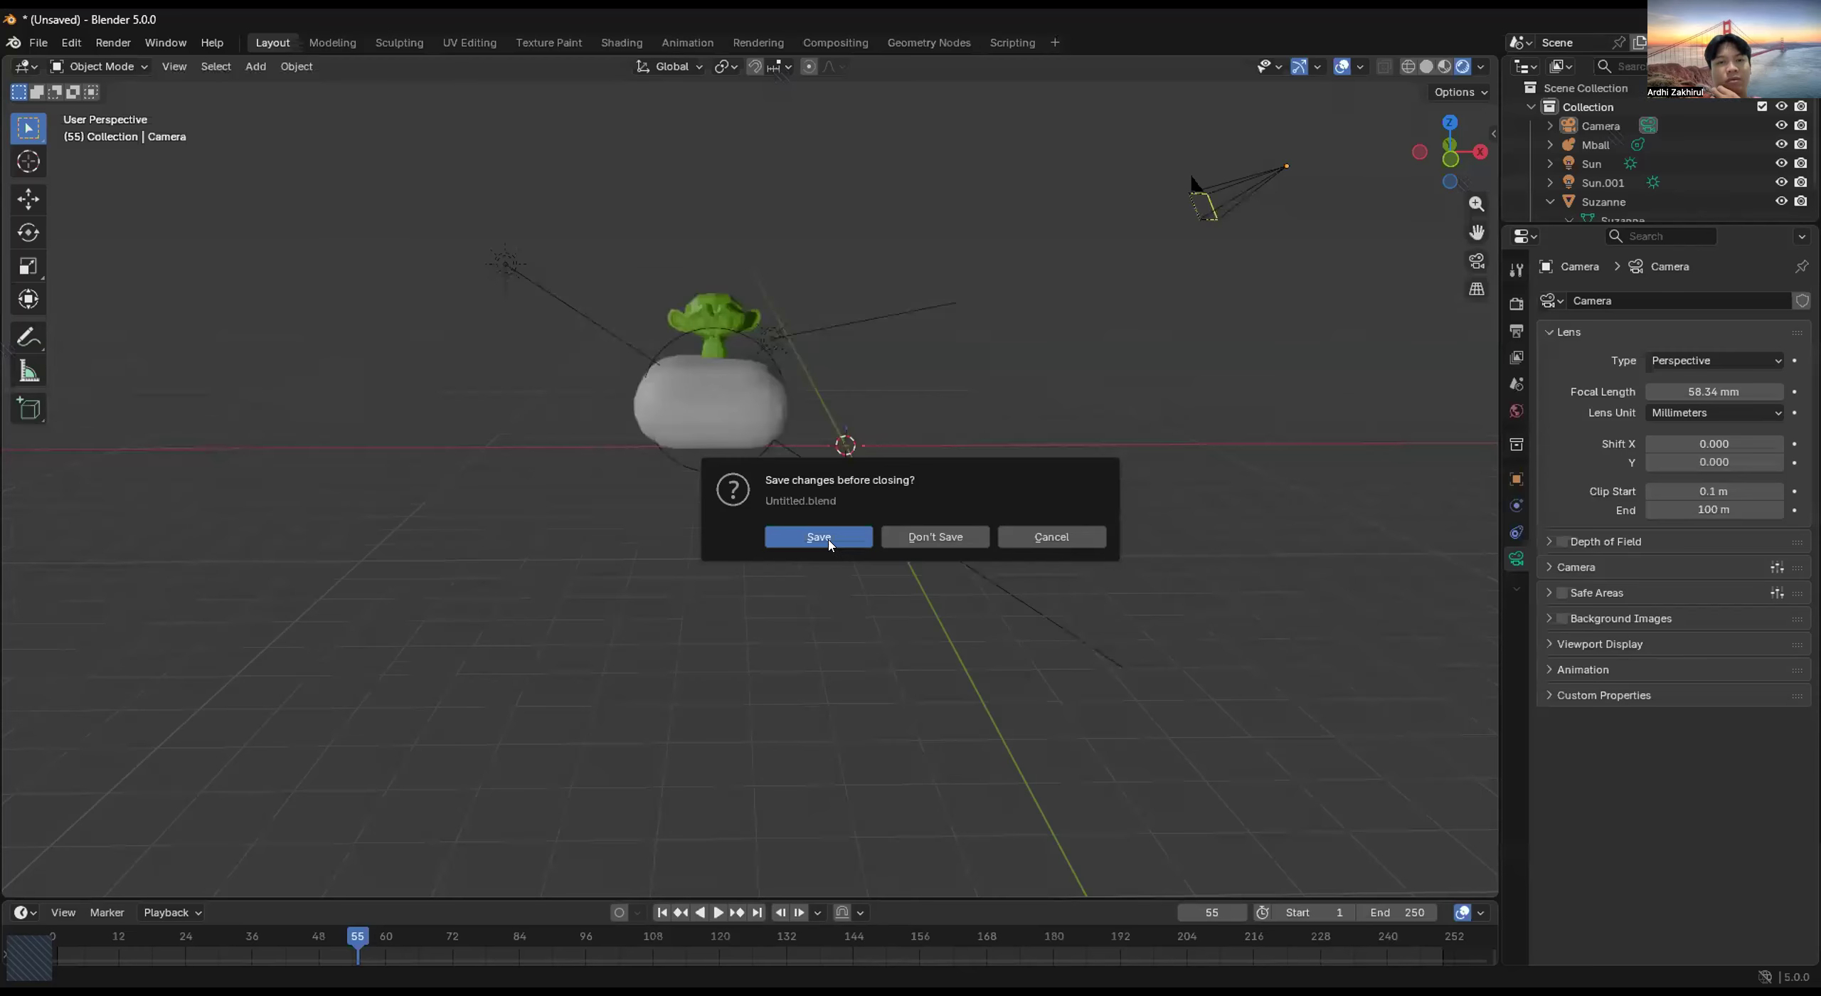
{"action": "key", "text": "Return"}
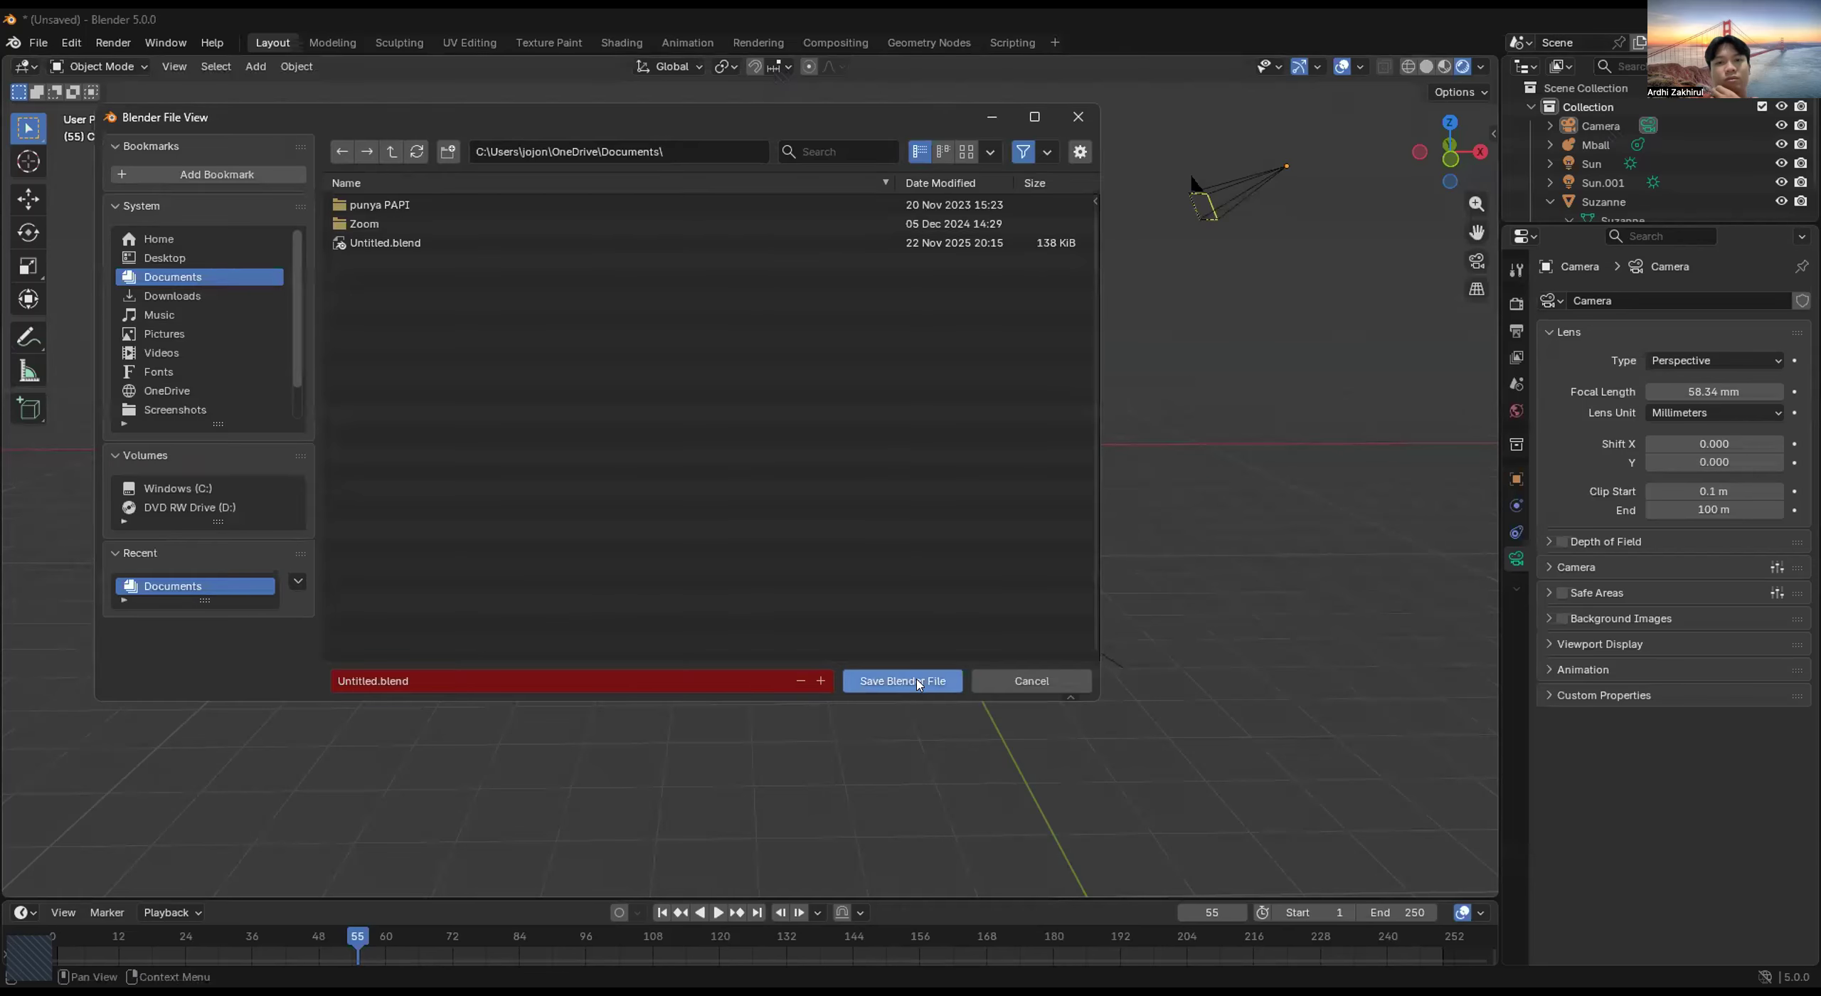
{"action": "key", "text": "Return"}
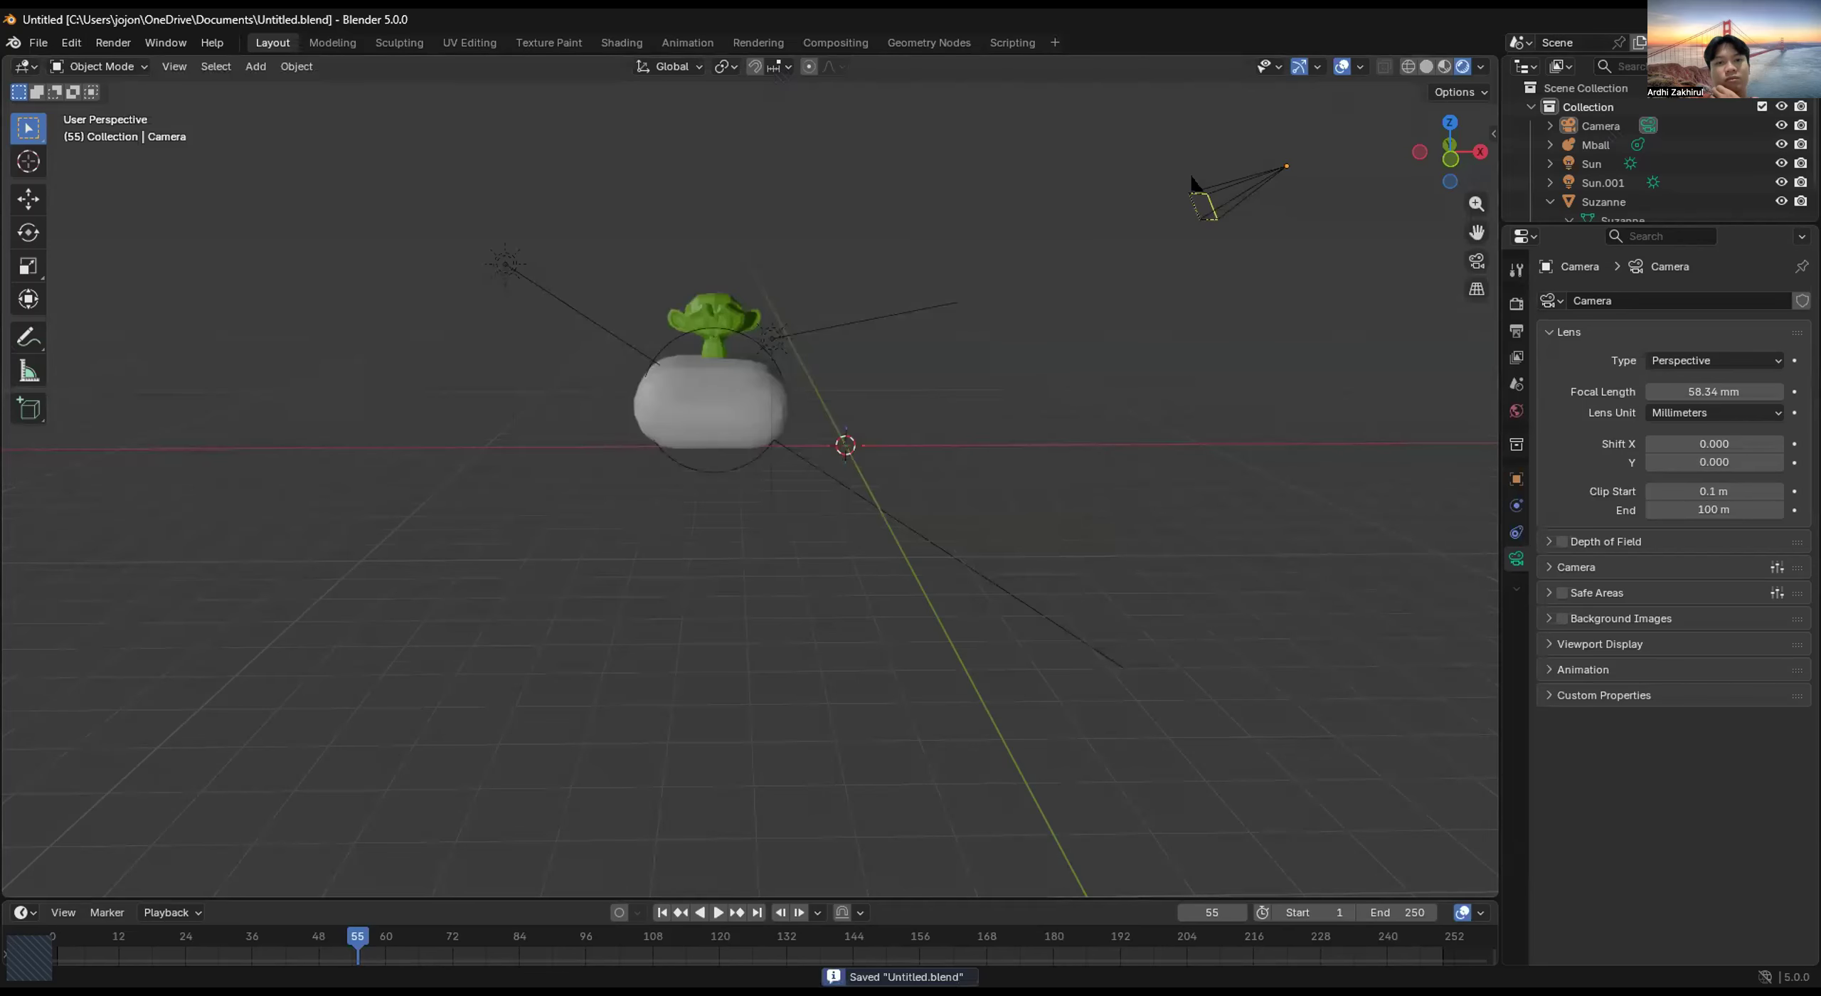